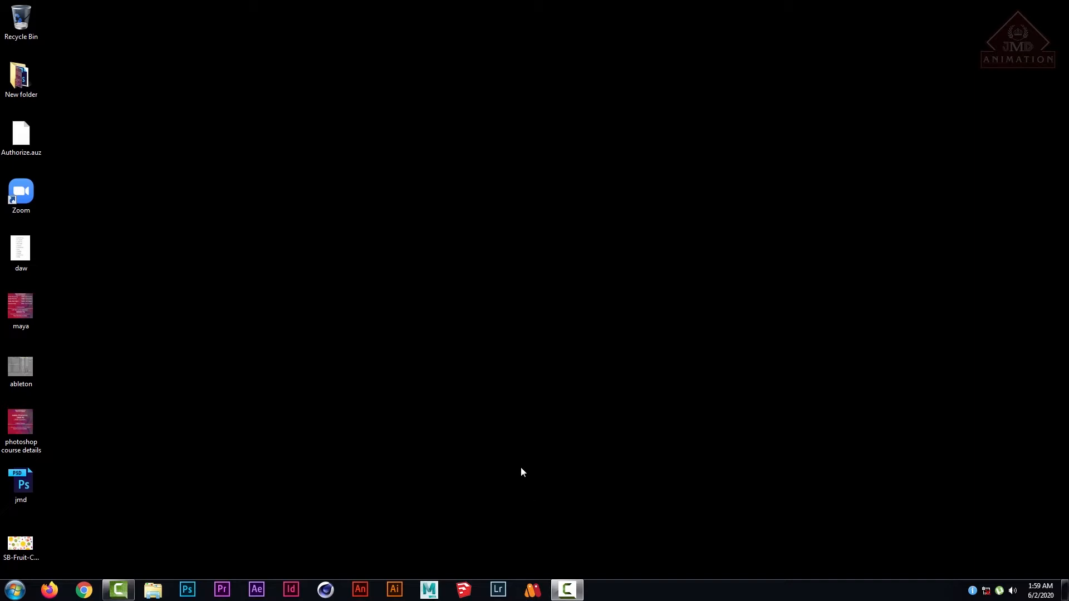
- Switch to Moho and create a new blank project
click(535, 591)
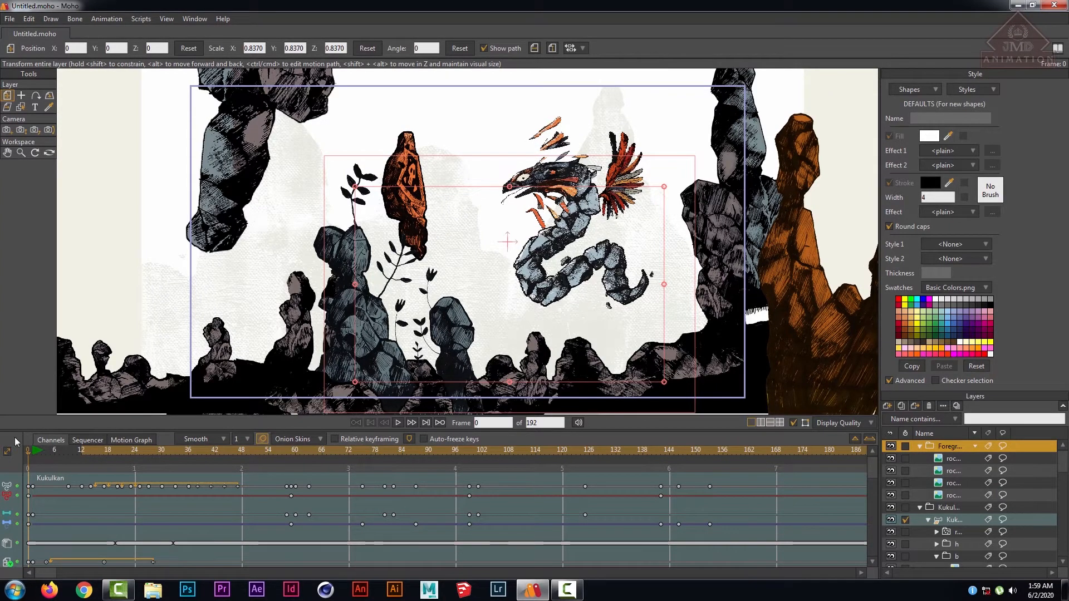
click(99, 455)
drag(118, 460, 24, 439)
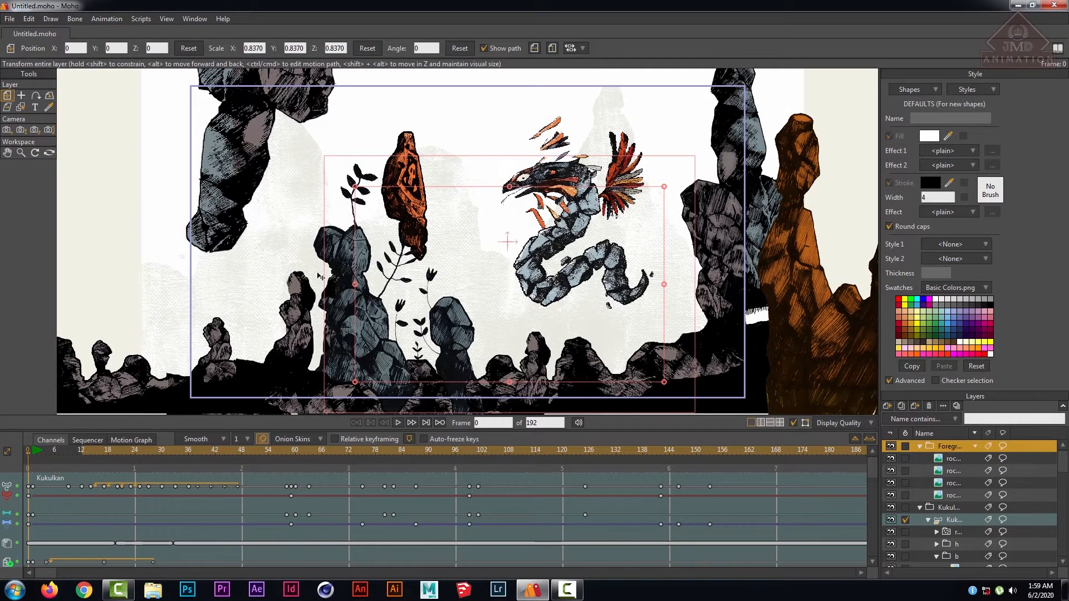
click(9, 20)
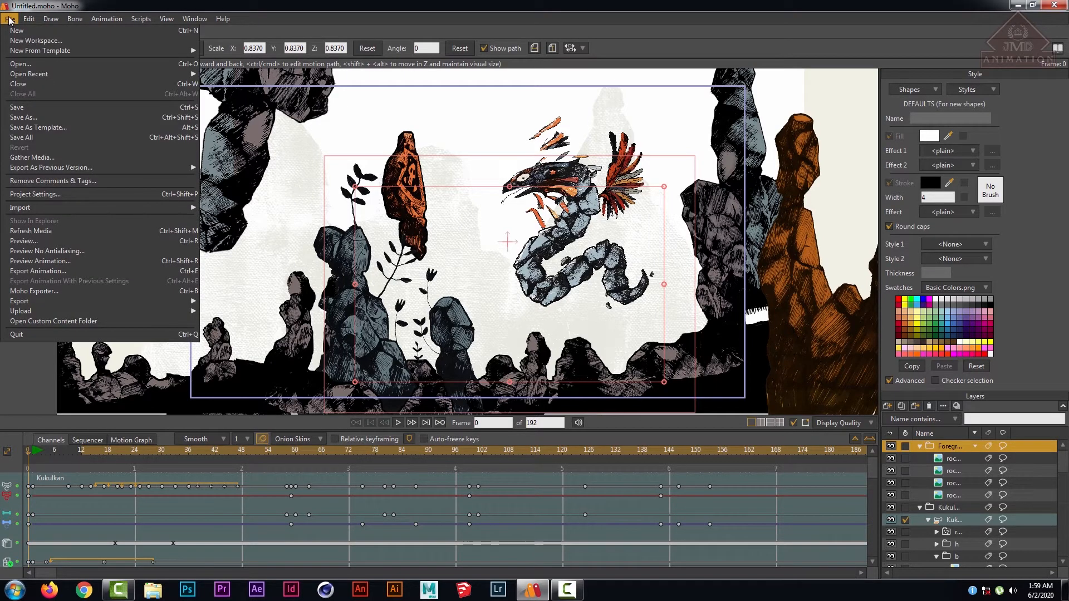
click(16, 31)
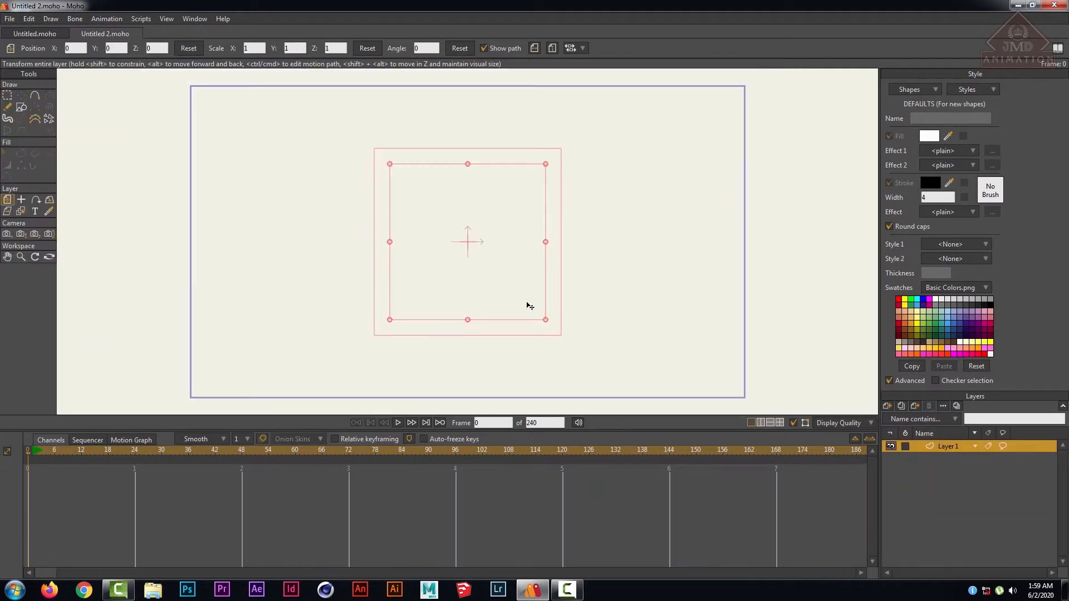
scroll(594, 292, down, 2)
scroll(596, 292, up, 1)
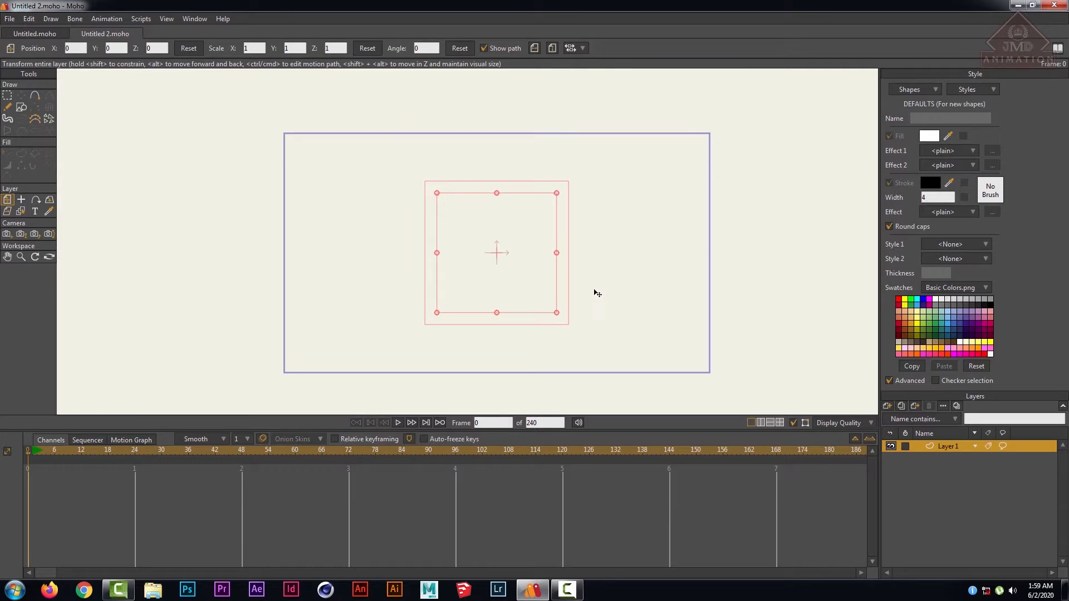
scroll(618, 317, up, 1)
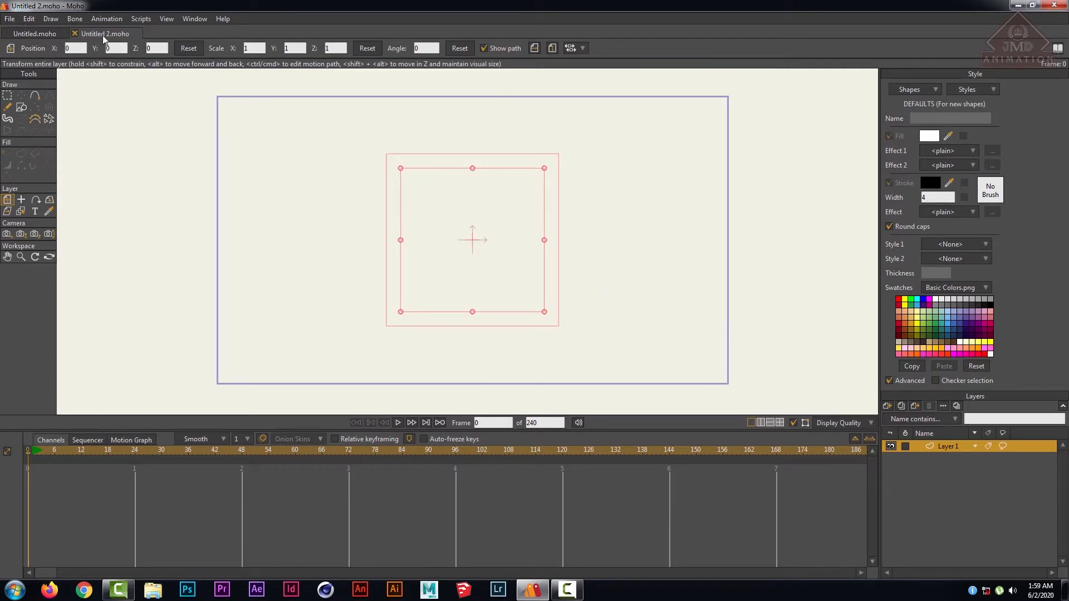
- View the Untitled.moho project and return to the blank Untitled 2.moho project
click(34, 31)
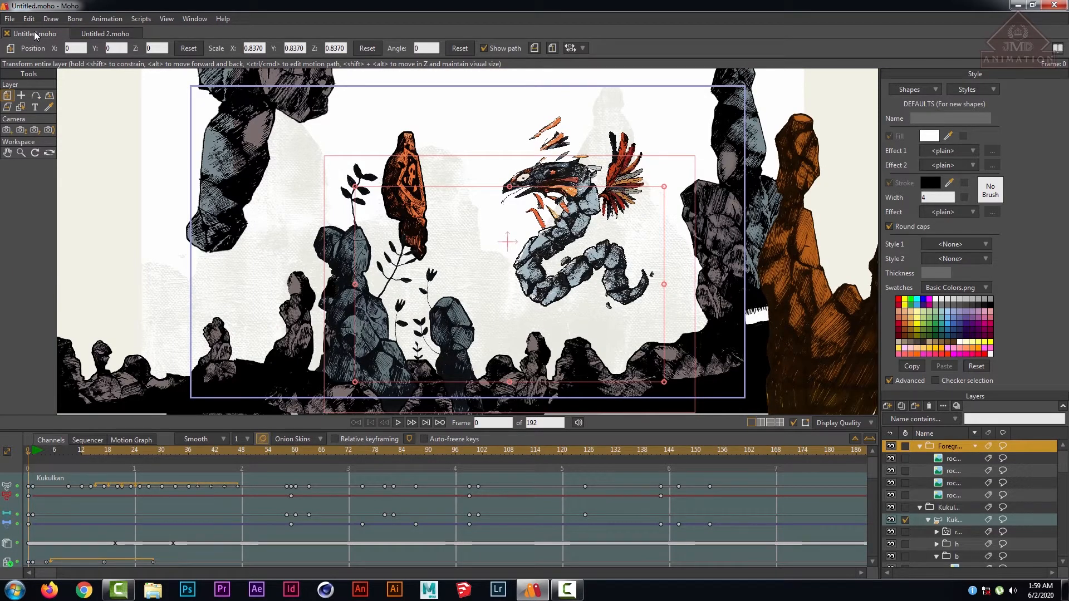
click(105, 32)
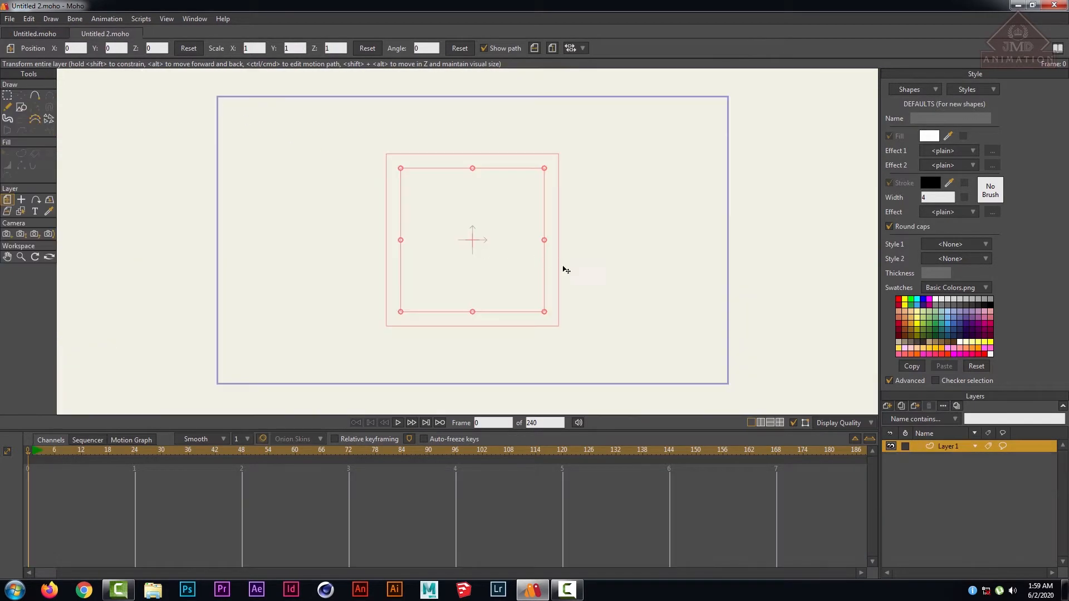
scroll(566, 269, down, 1)
scroll(568, 270, up, 1)
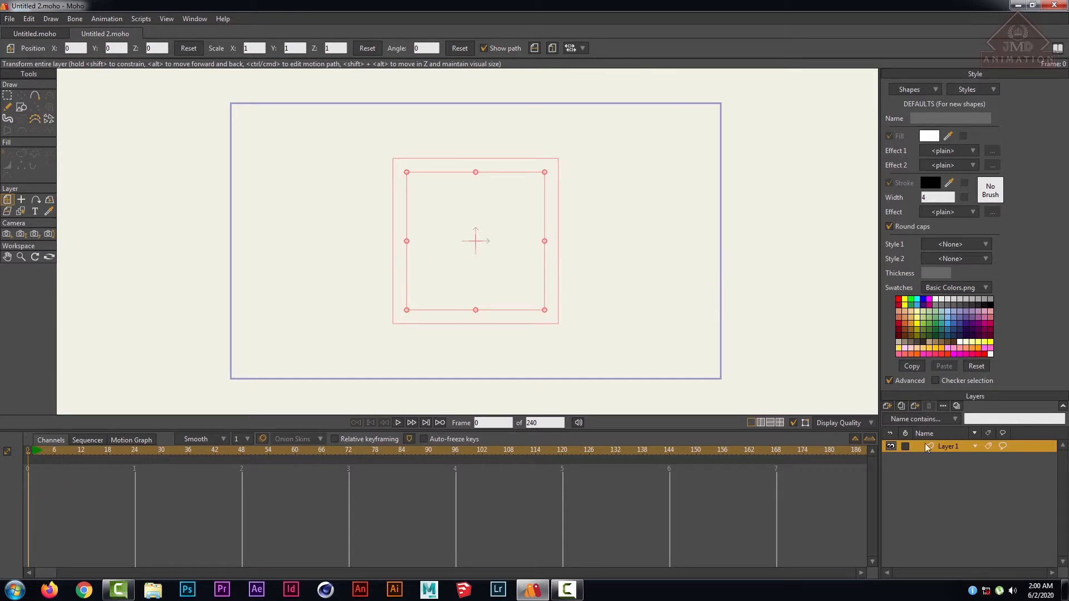
- Undock the Layers panel and move the floating panel over the canvas
click(195, 19)
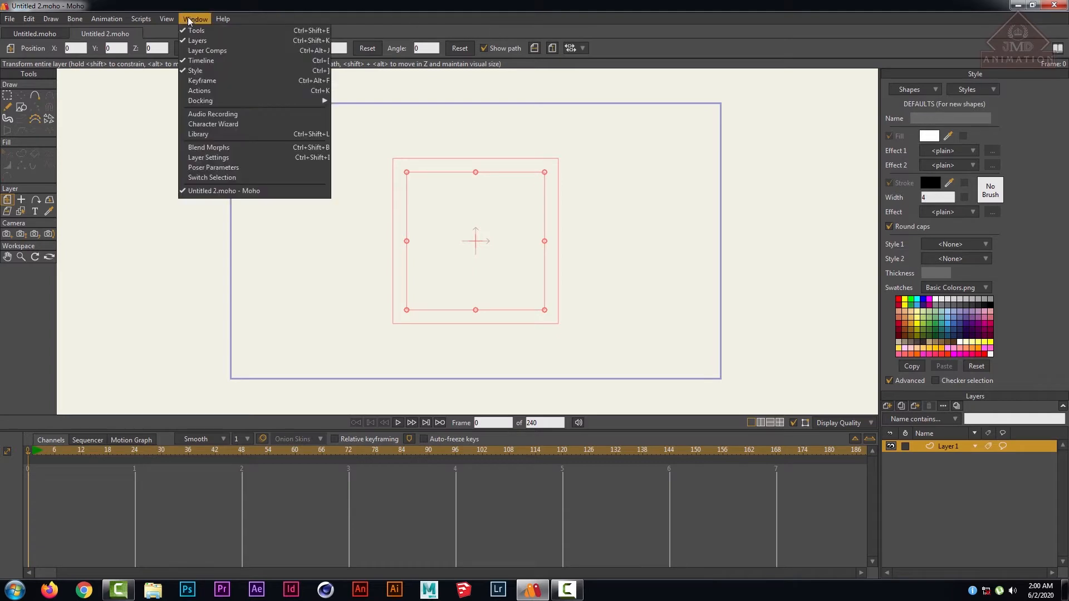
mouse_move(227, 103)
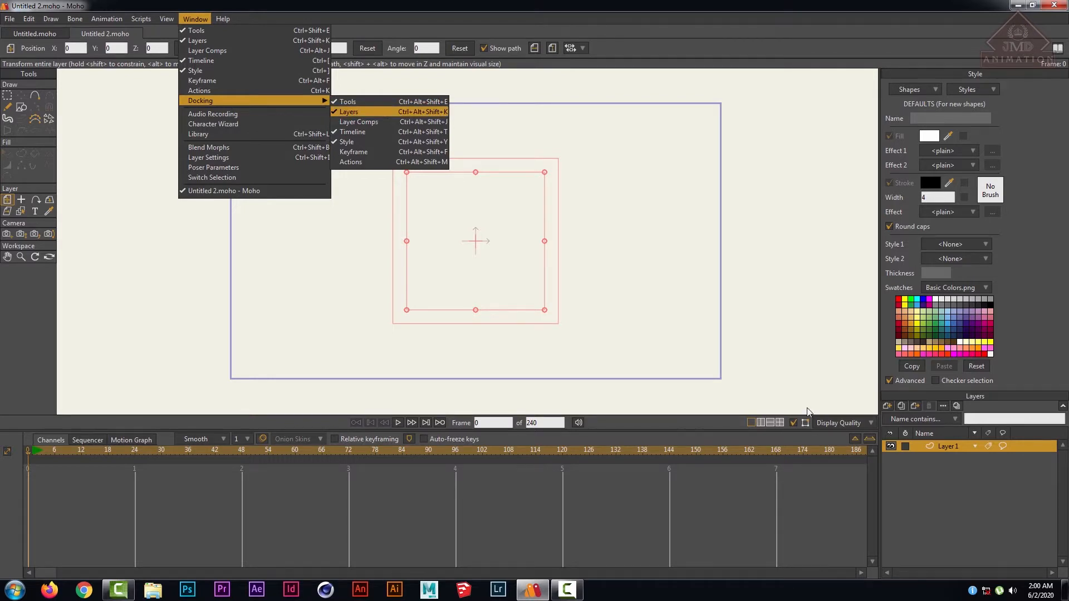
click(351, 113)
drag(704, 132, 739, 162)
- Dock the floating Layers panel back into the workspace
click(194, 19)
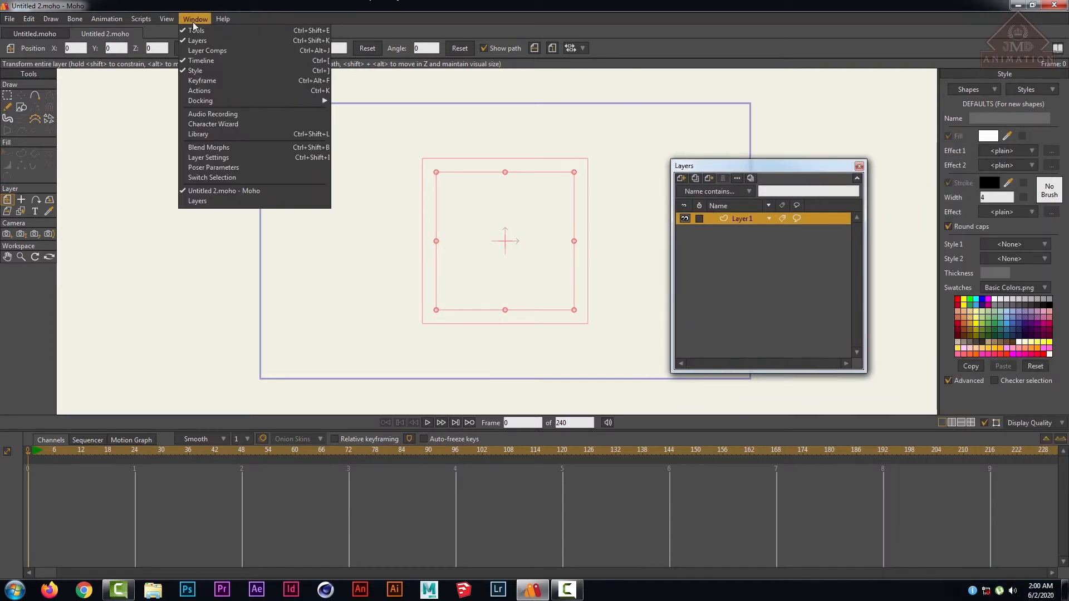
mouse_move(232, 98)
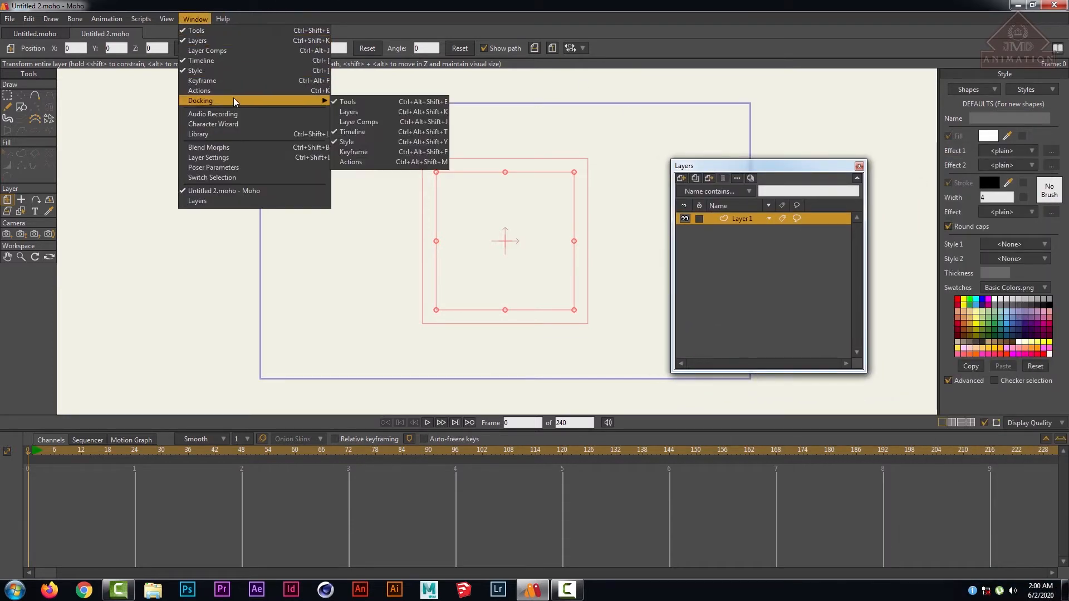
click(368, 115)
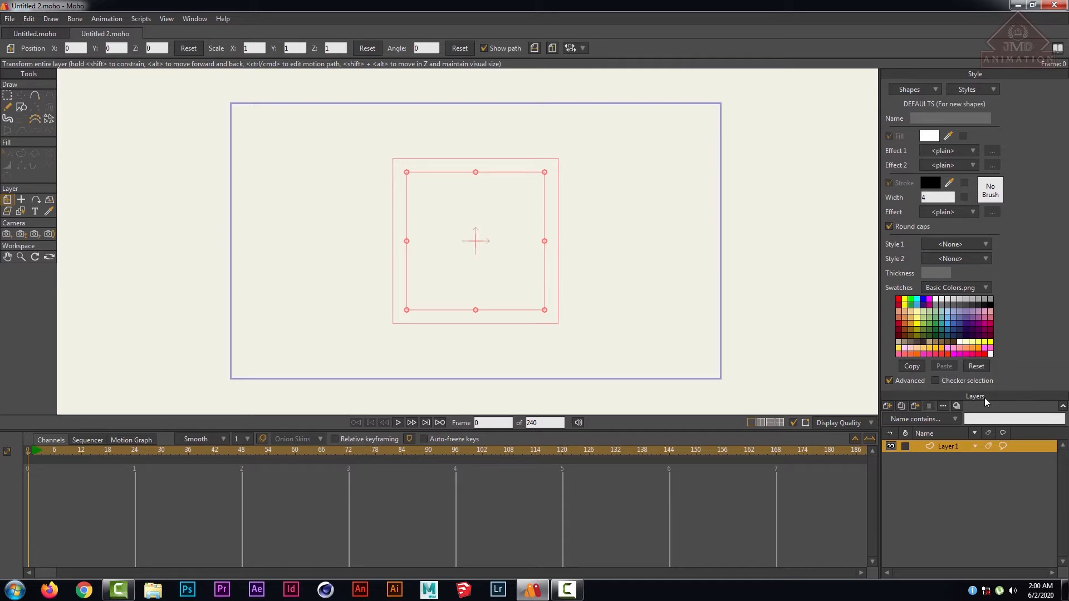
- Undock the Style panel and reposition it as a floating panel over the canvas
click(195, 19)
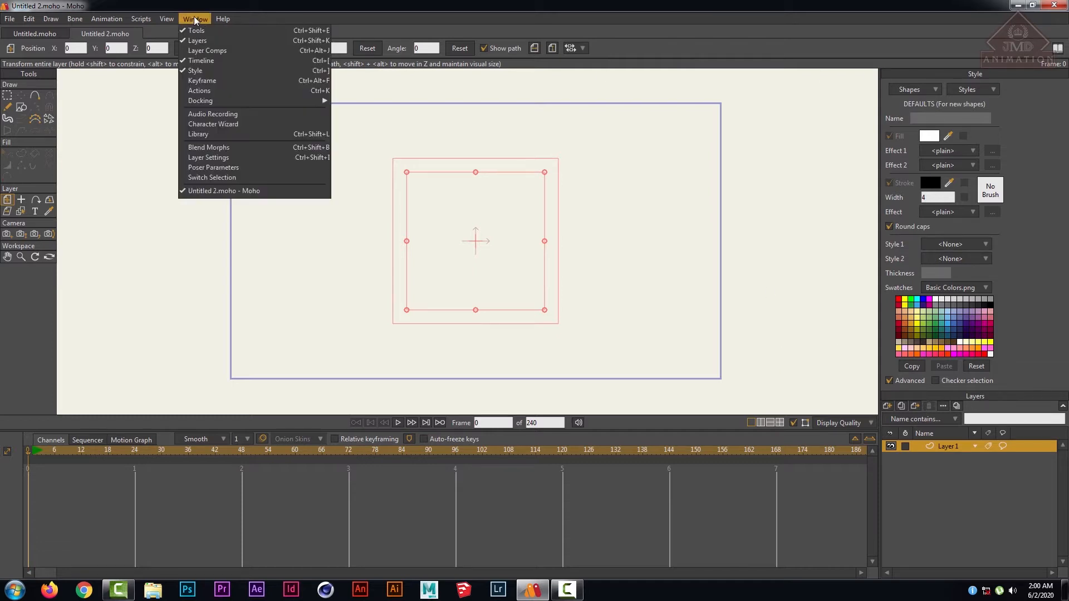
mouse_move(212, 99)
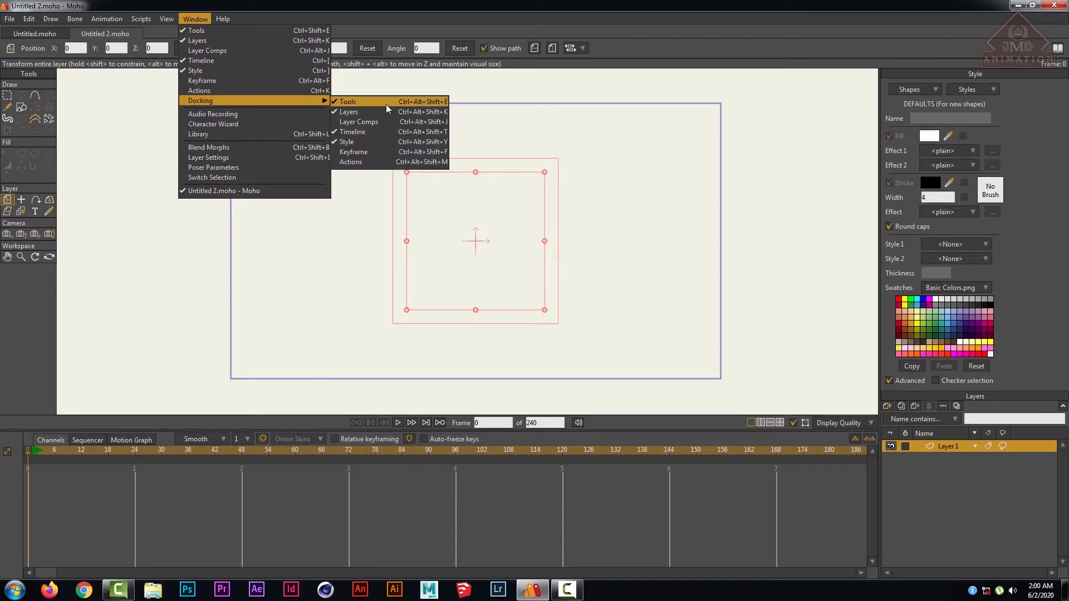
click(367, 142)
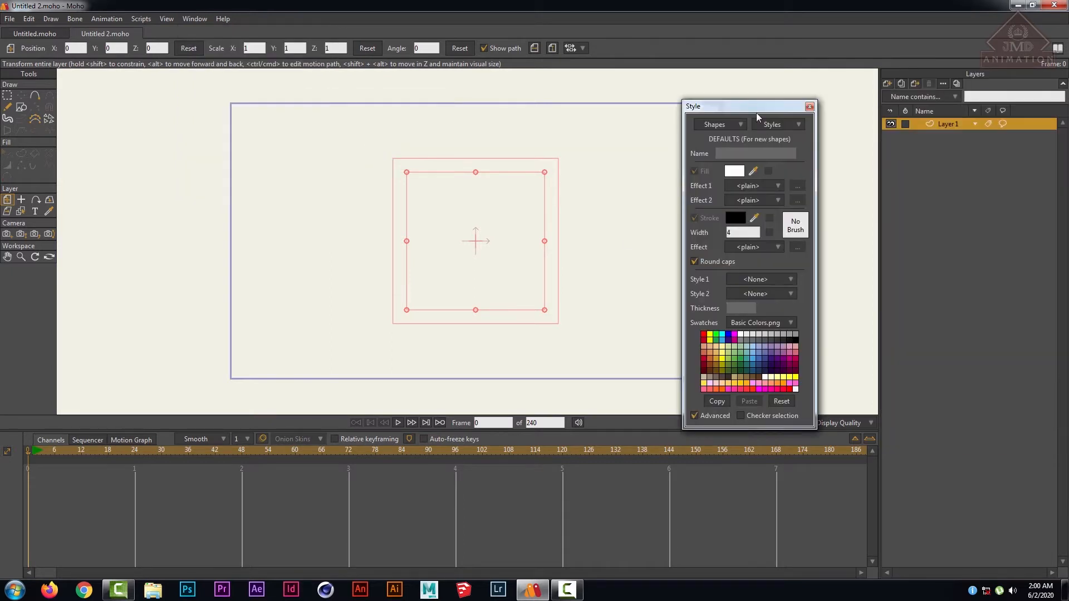
drag(751, 104, 714, 102)
- Undock the Tools panel and place it as a floating panel over the canvas
click(190, 20)
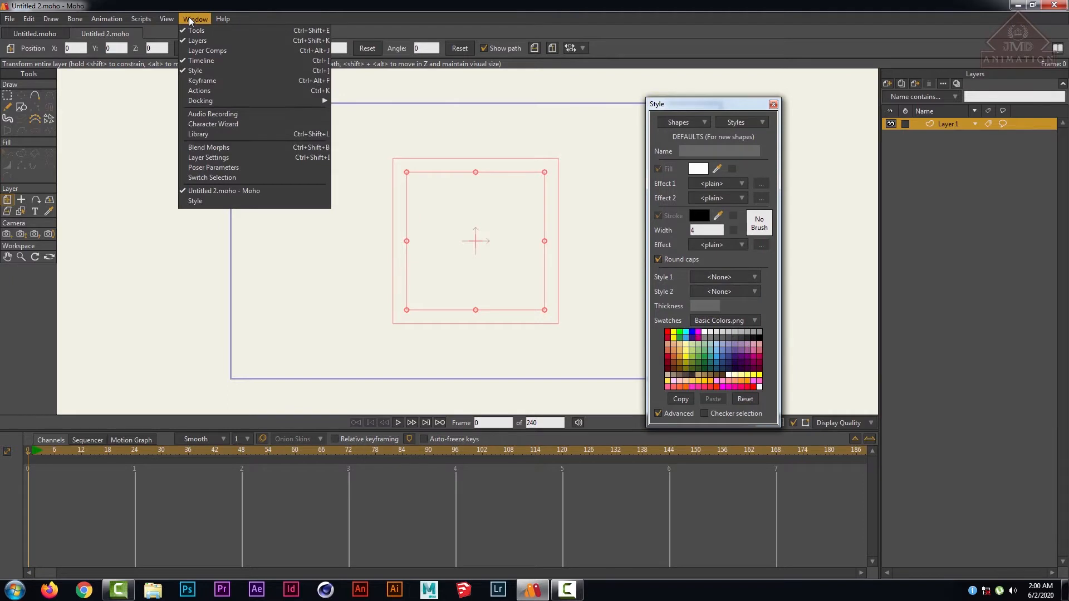
mouse_move(222, 101)
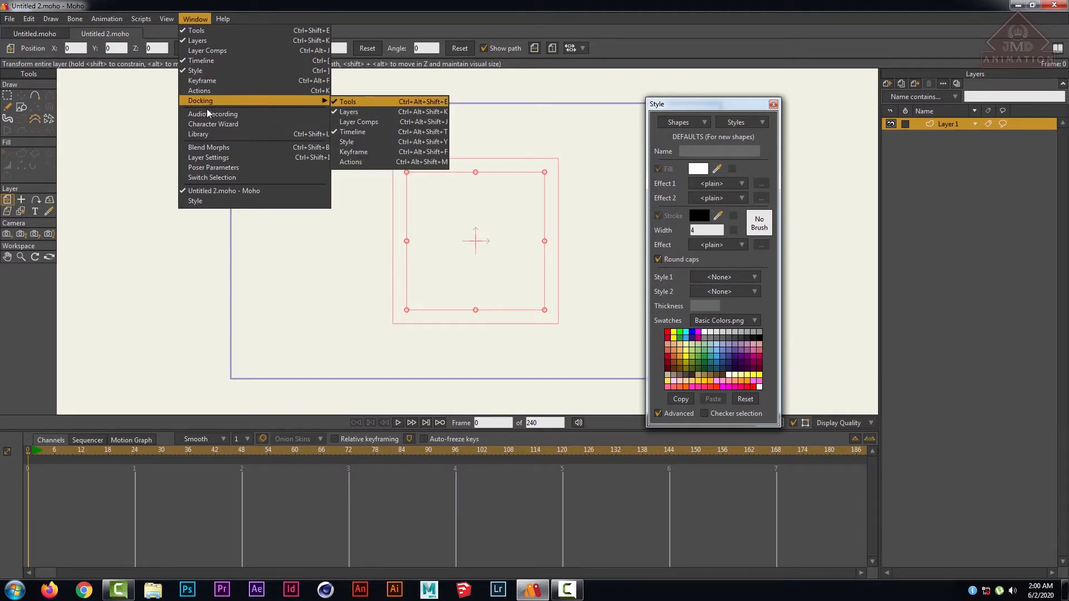
click(347, 101)
drag(127, 148, 221, 162)
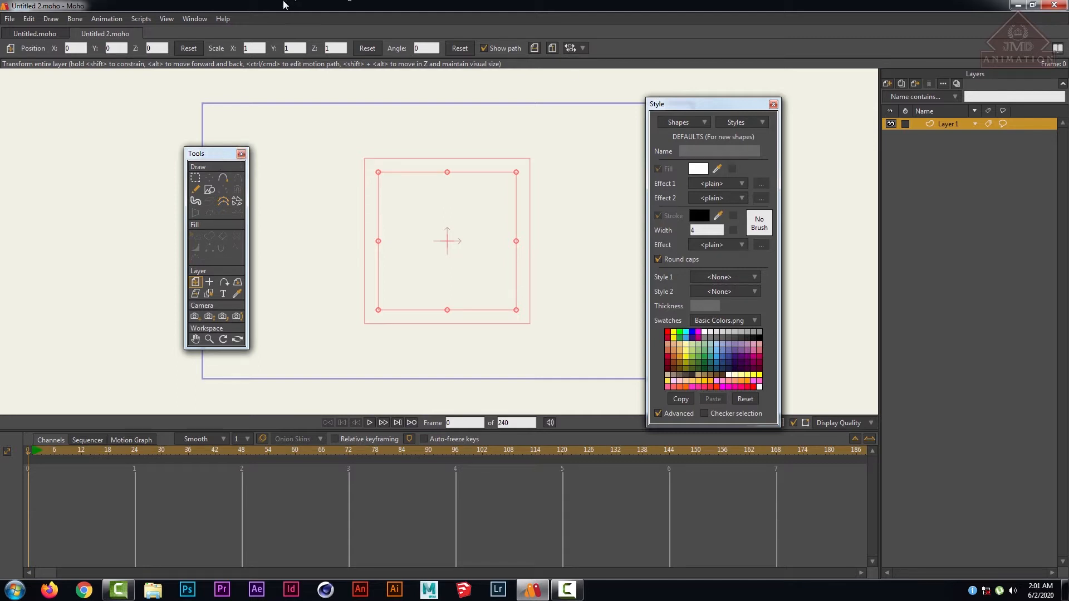
- Hide the floating Tools panel and show it again, twice in a row
click(195, 22)
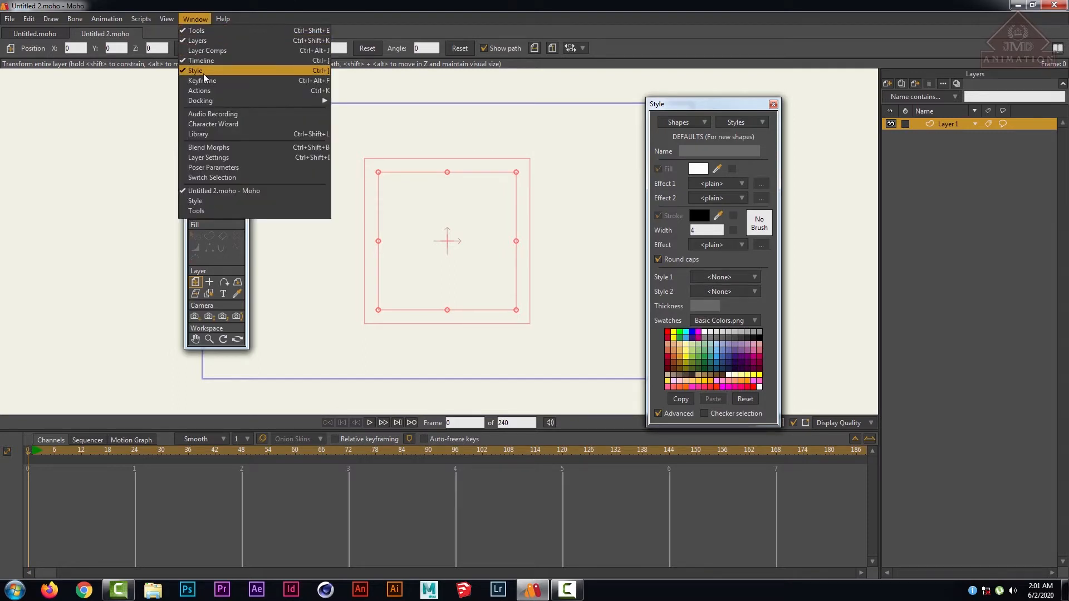
click(200, 29)
click(185, 20)
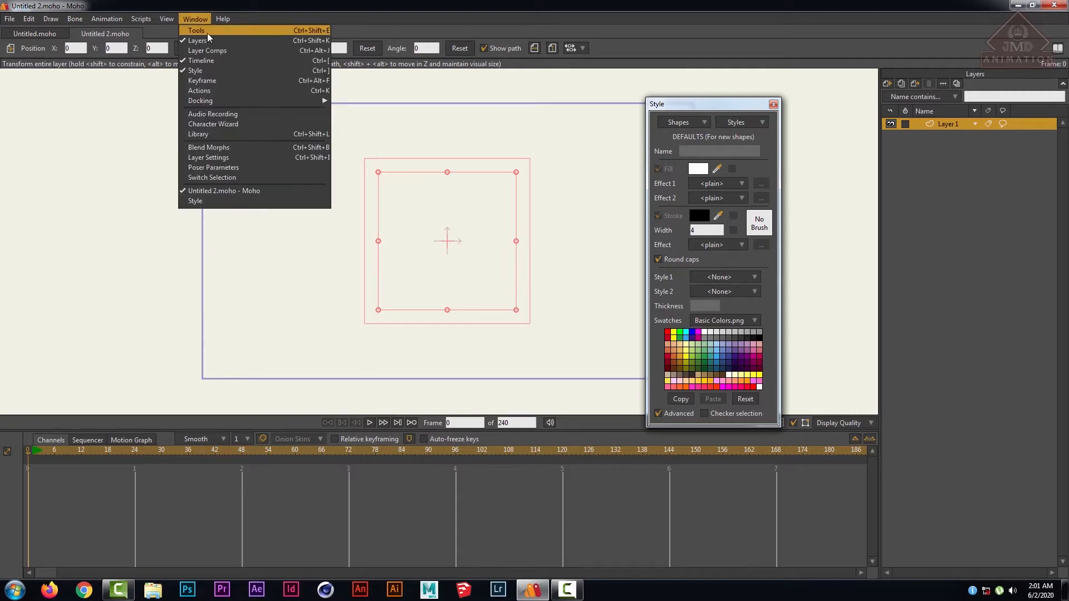
click(207, 31)
click(241, 153)
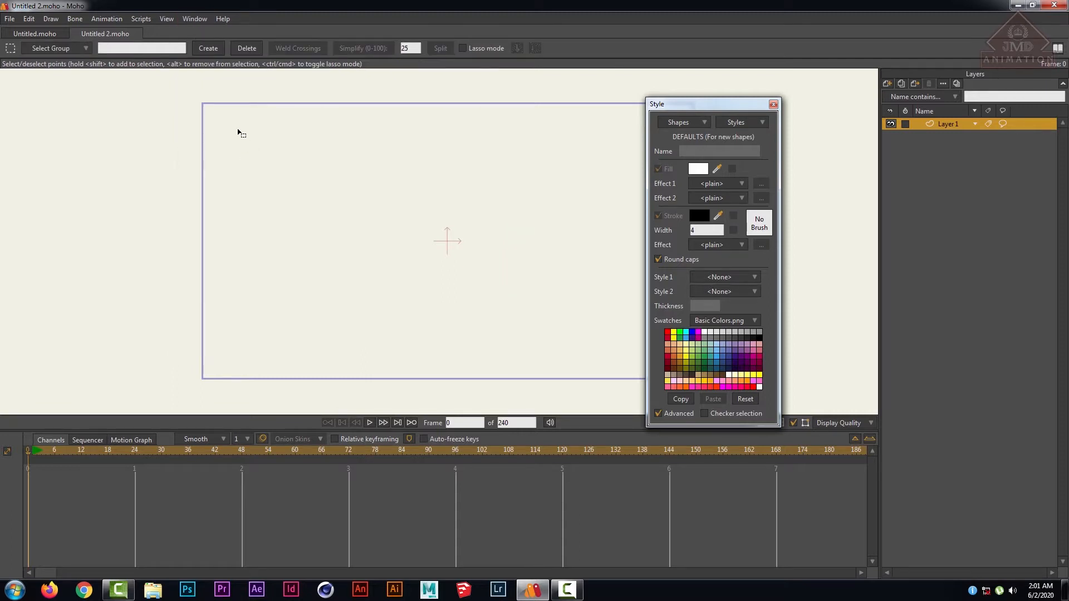
click(194, 19)
click(199, 29)
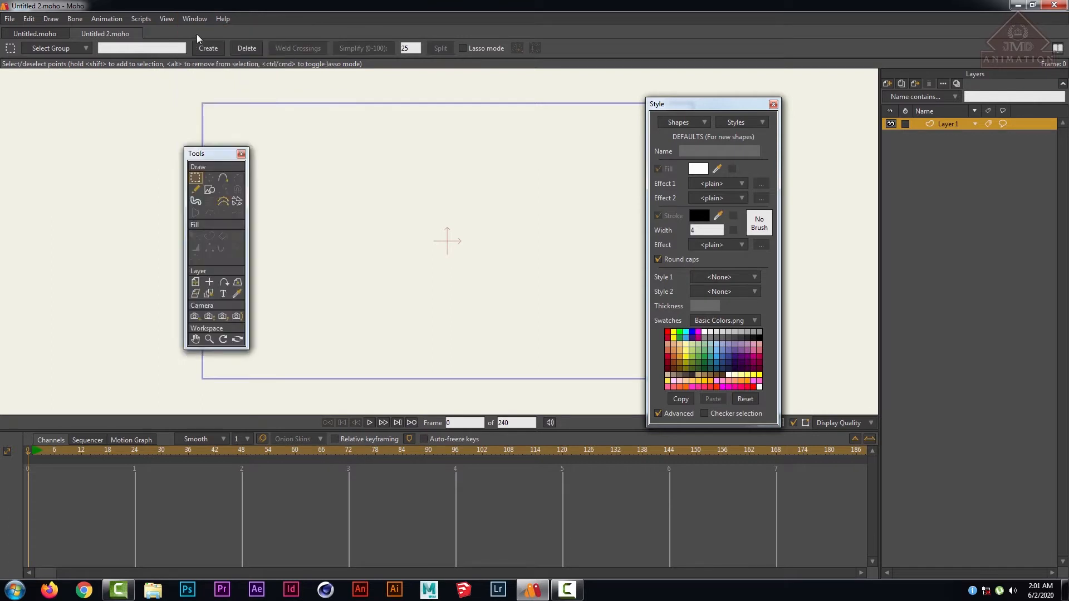
- Dock the floating Tools panel back into the workspace
click(195, 19)
mouse_move(262, 100)
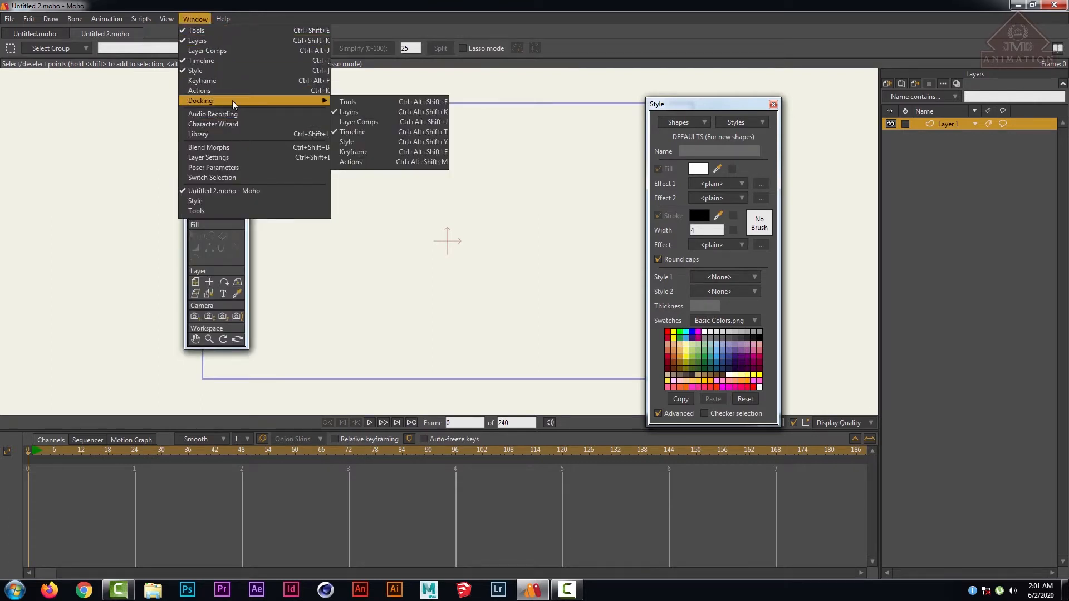
click(417, 102)
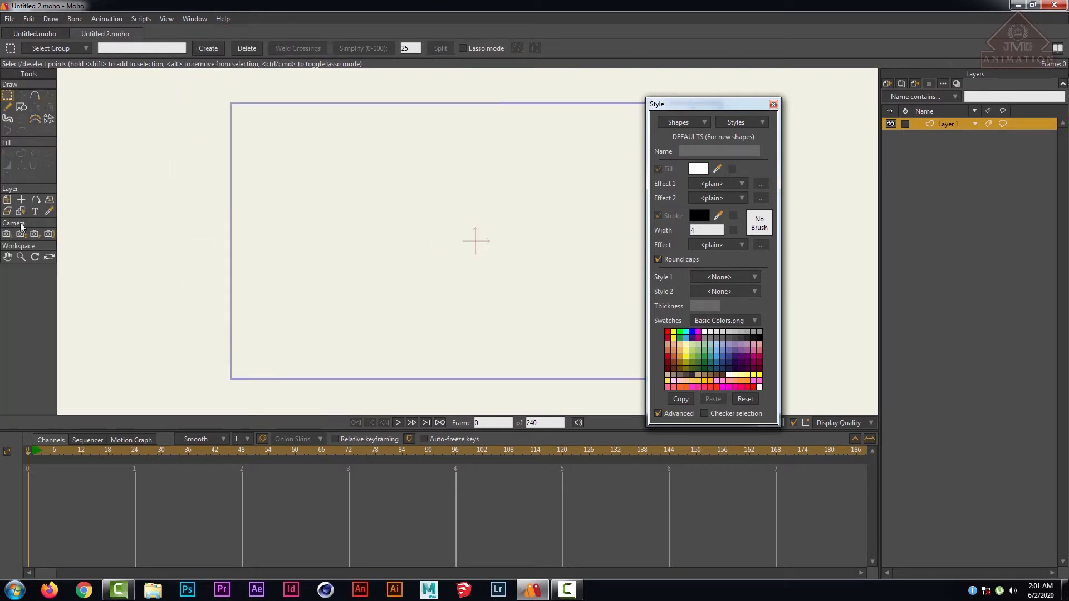
- Dock the floating Style panel back into the workspace above the Layers panel
click(194, 20)
mouse_move(232, 102)
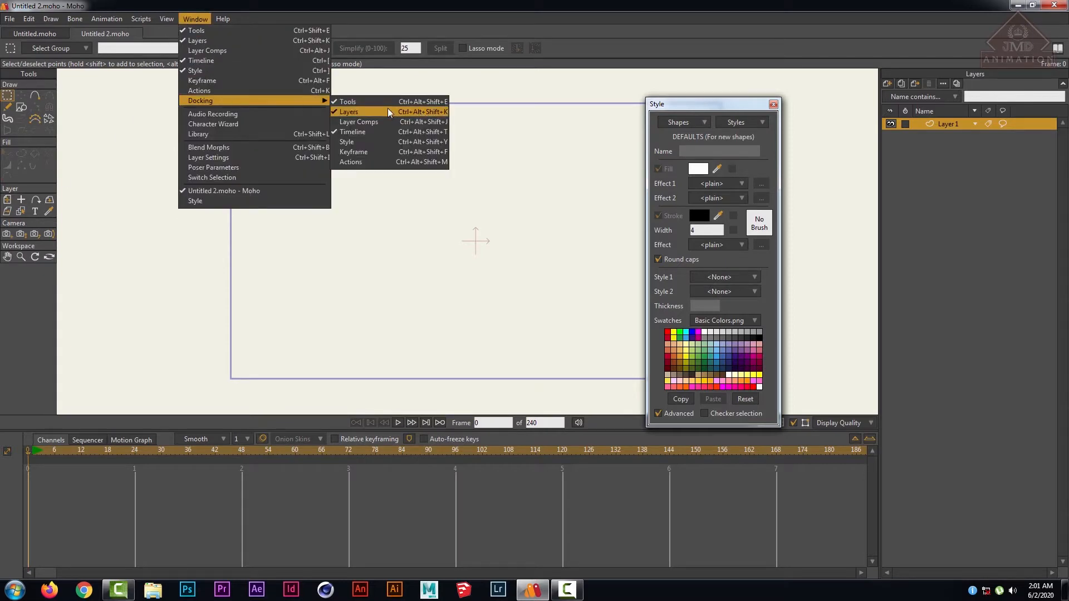
click(381, 143)
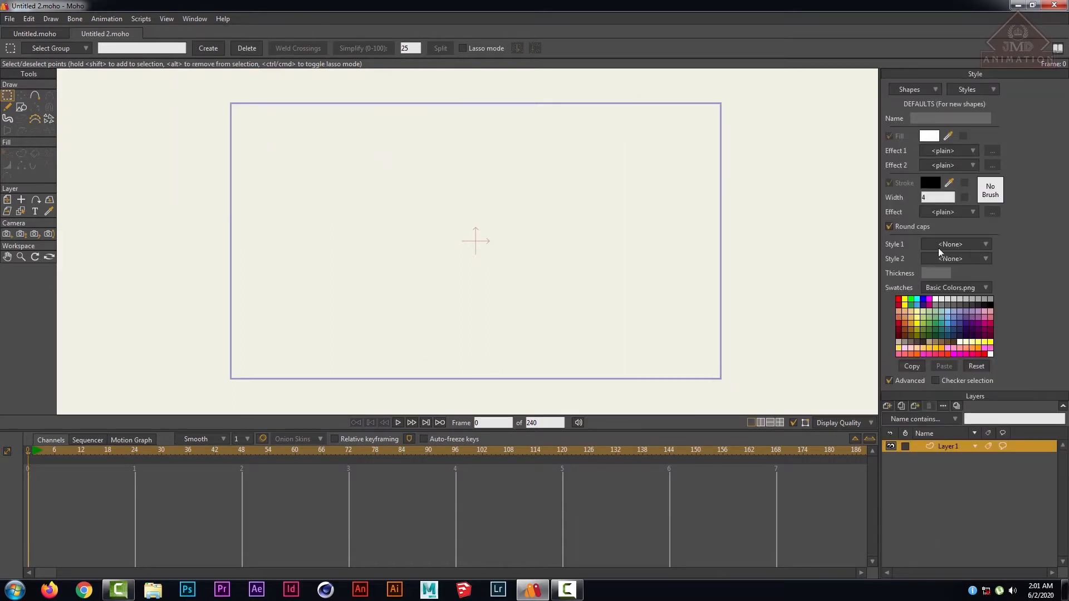
- Hide the Timeline panel and show it again
click(195, 18)
click(200, 62)
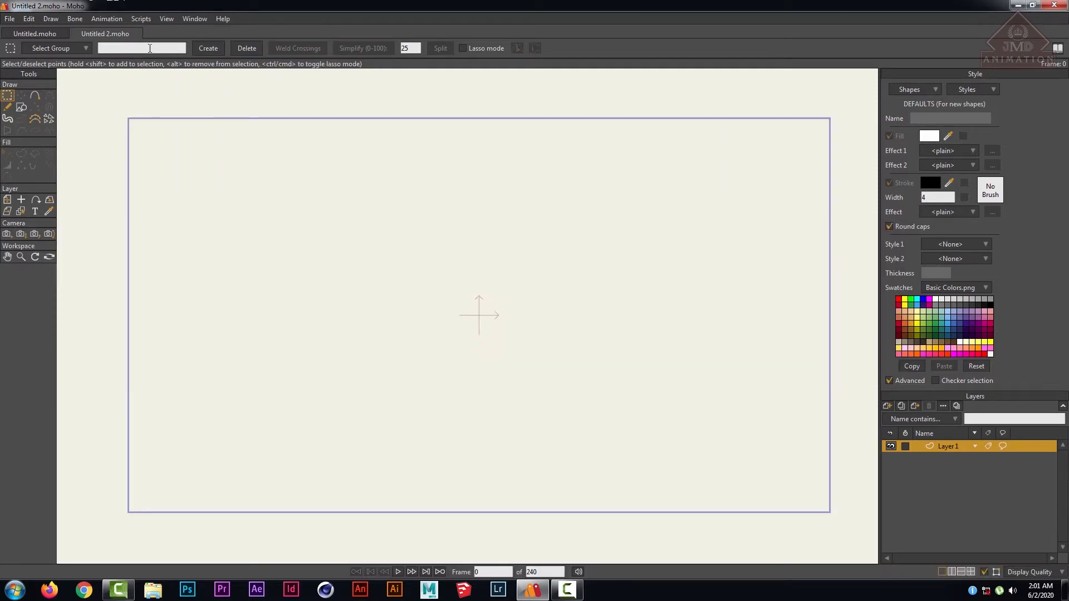
click(195, 19)
mouse_move(212, 102)
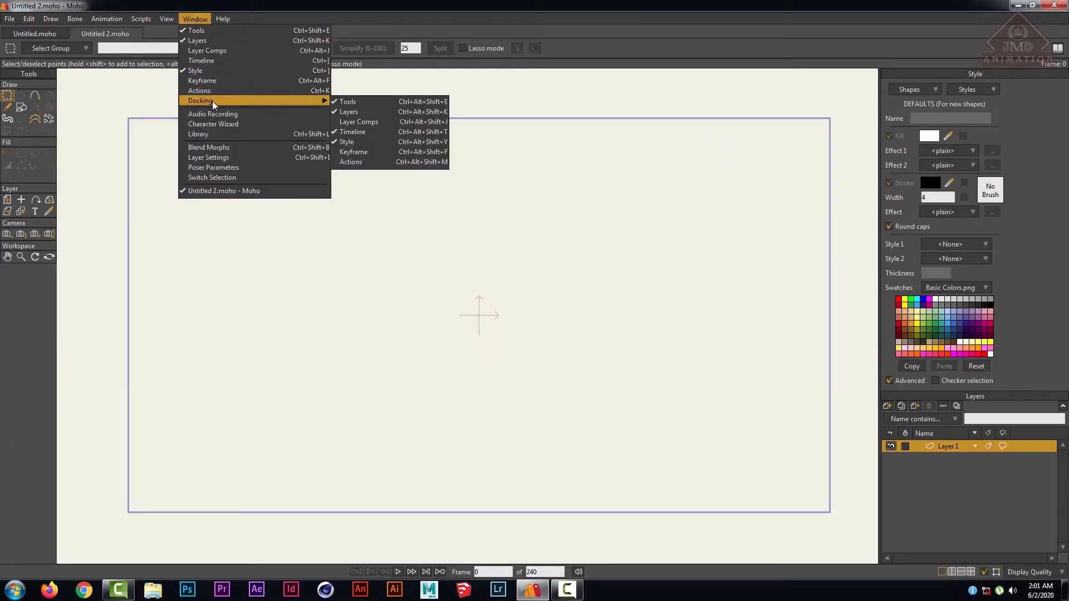
click(210, 61)
- Undock the Timeline panel so it floats over the canvas
click(195, 19)
mouse_move(227, 102)
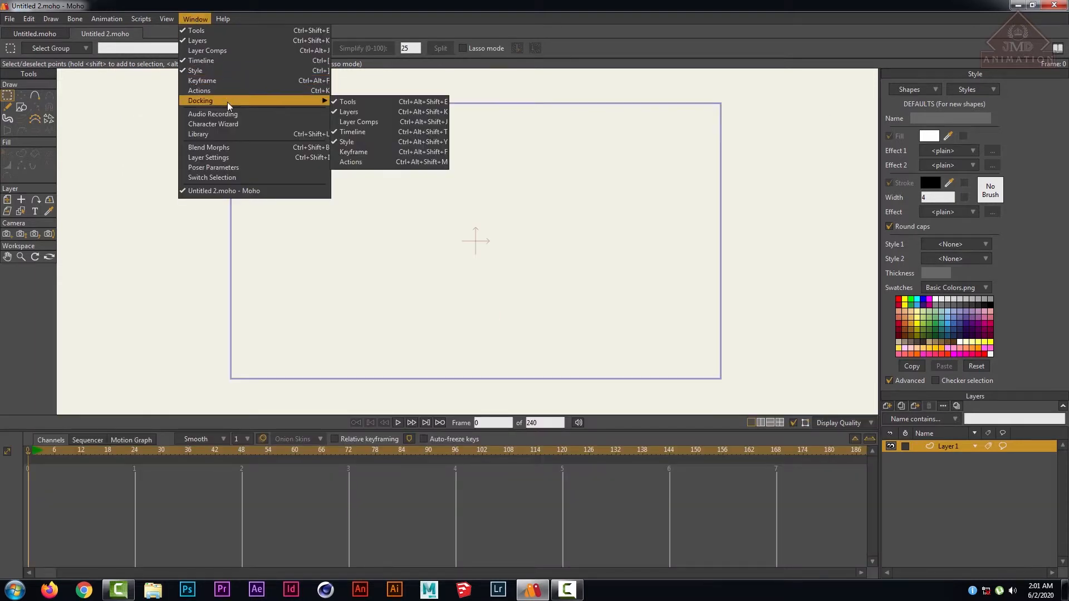
click(362, 133)
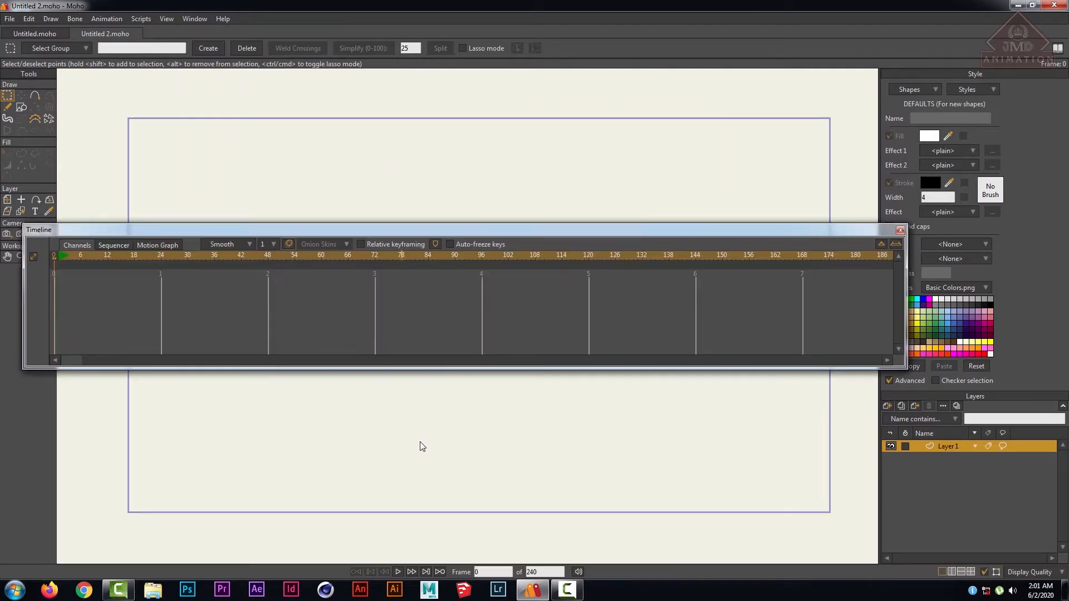
- Dock the floating Timeline panel back into the workspace
click(188, 19)
mouse_move(240, 100)
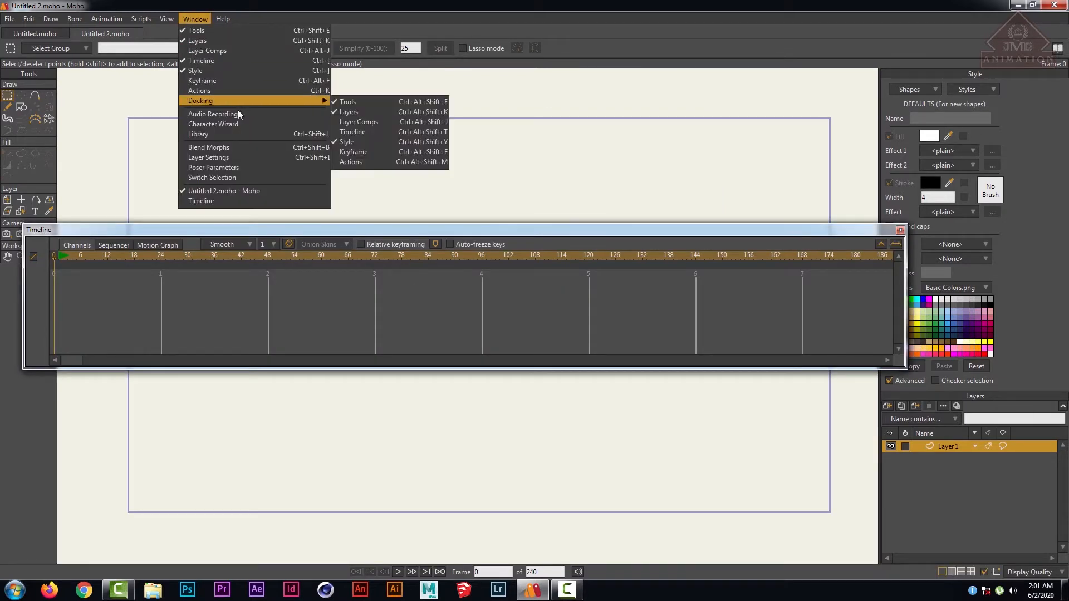
click(368, 133)
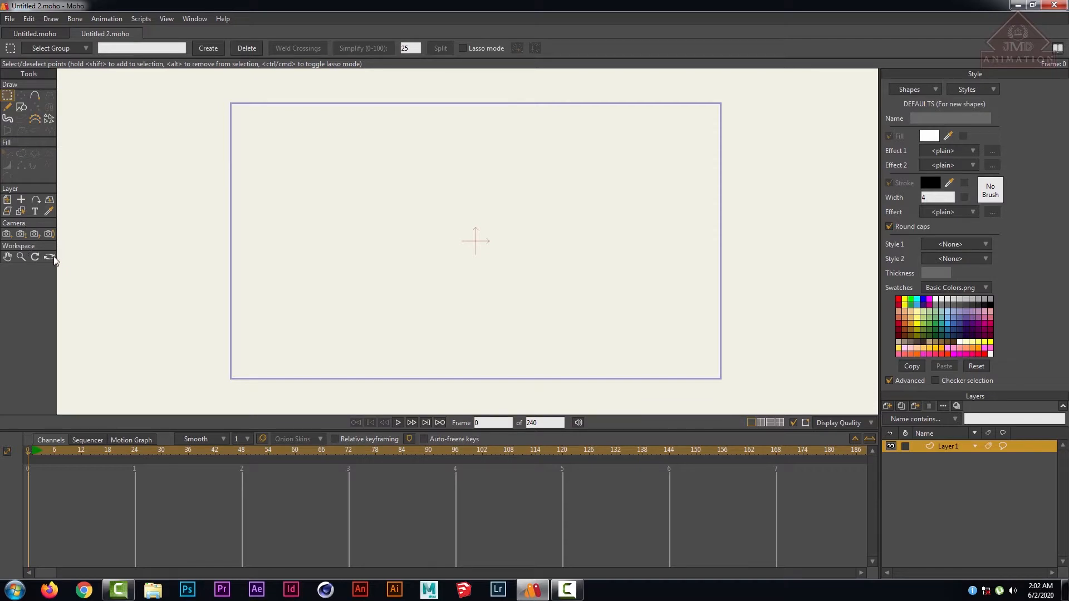
- Move the timeline's current frame to frame 2
click(36, 448)
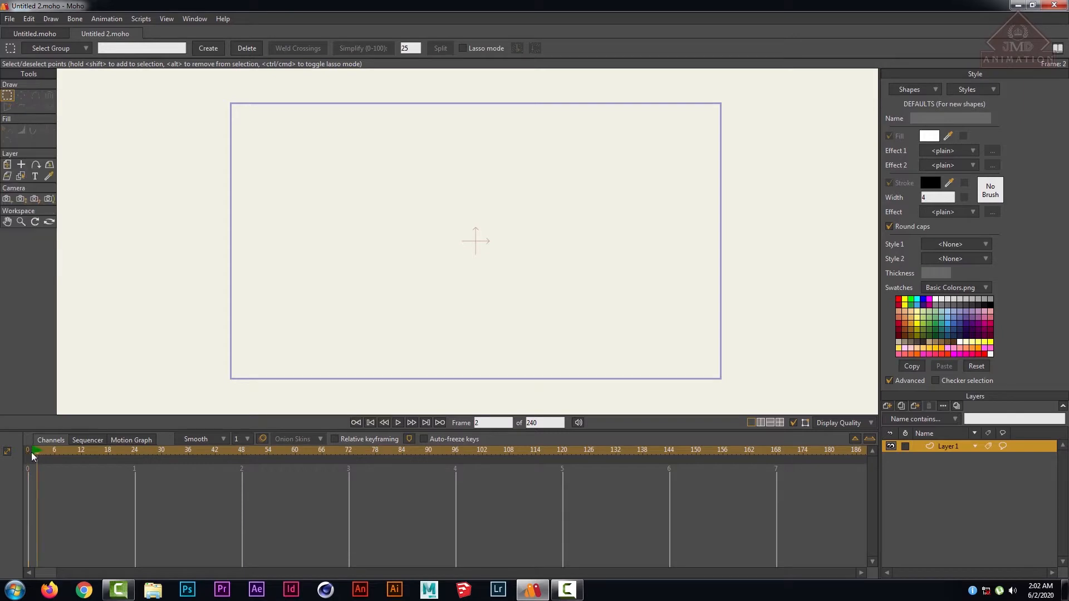
- Move the current frame to about frame 72, play and stop the animation, and return to frame 0
drag(40, 452, 346, 462)
click(396, 422)
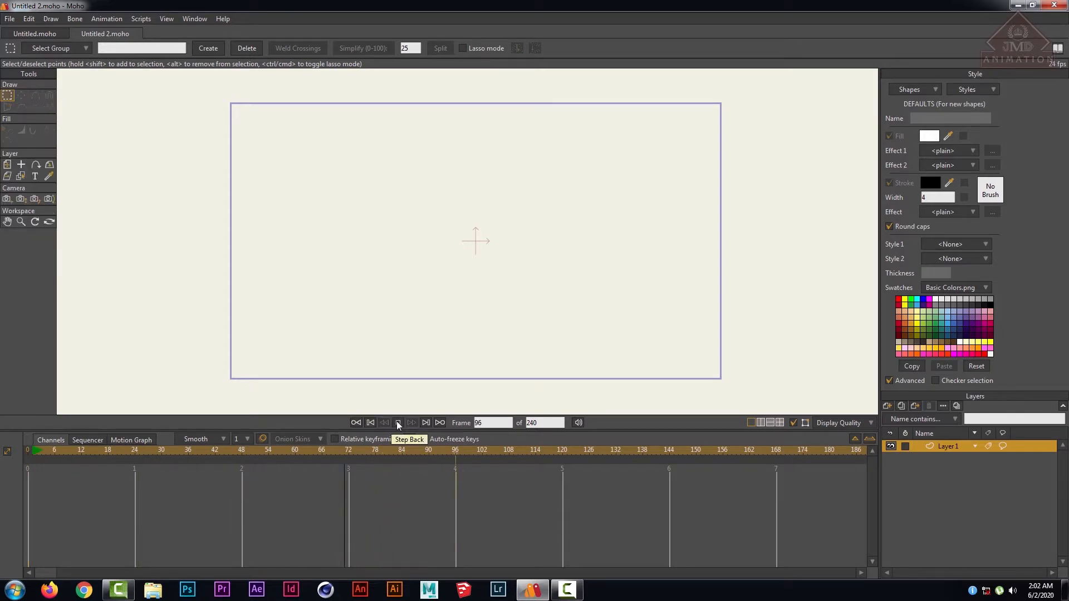
click(396, 422)
drag(477, 451, 2, 446)
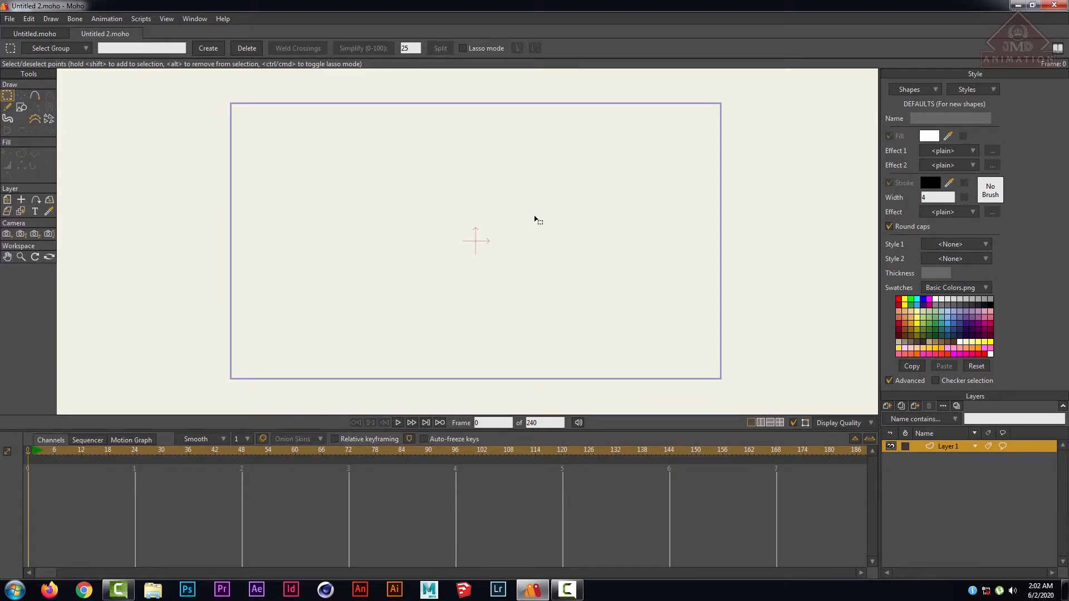
- Examine the canvas area enclosed by the project's frame boundary
scroll(536, 224, down, 1)
scroll(537, 224, up, 1)
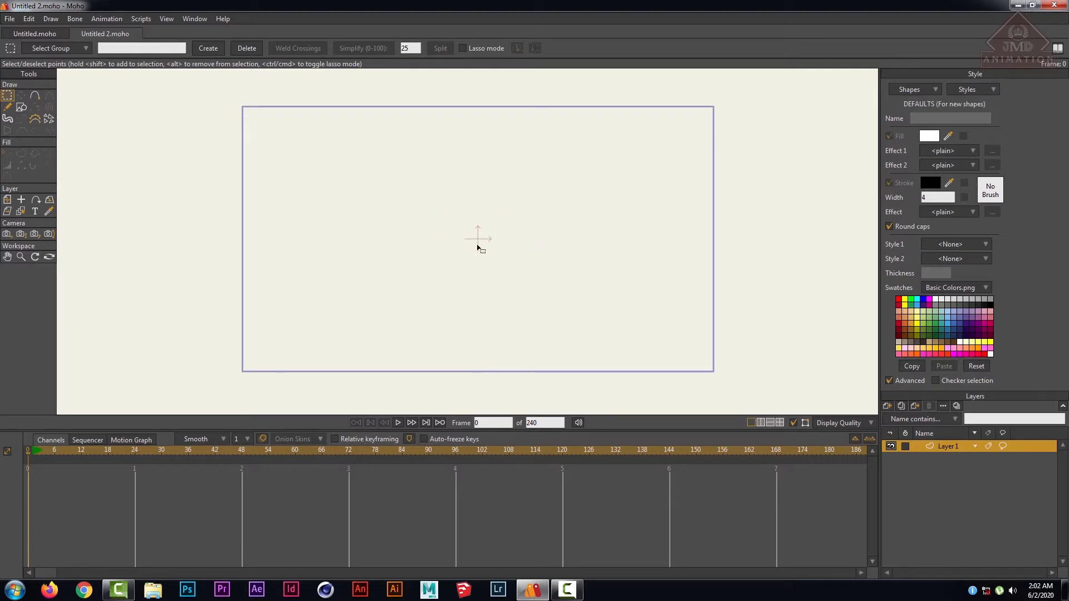
drag(449, 215, 507, 267)
drag(418, 210, 582, 295)
drag(210, 97, 766, 398)
drag(208, 92, 794, 396)
drag(211, 83, 785, 145)
drag(180, 96, 273, 393)
drag(207, 88, 263, 396)
- Open the project settings and review the width and height dimensions
click(9, 19)
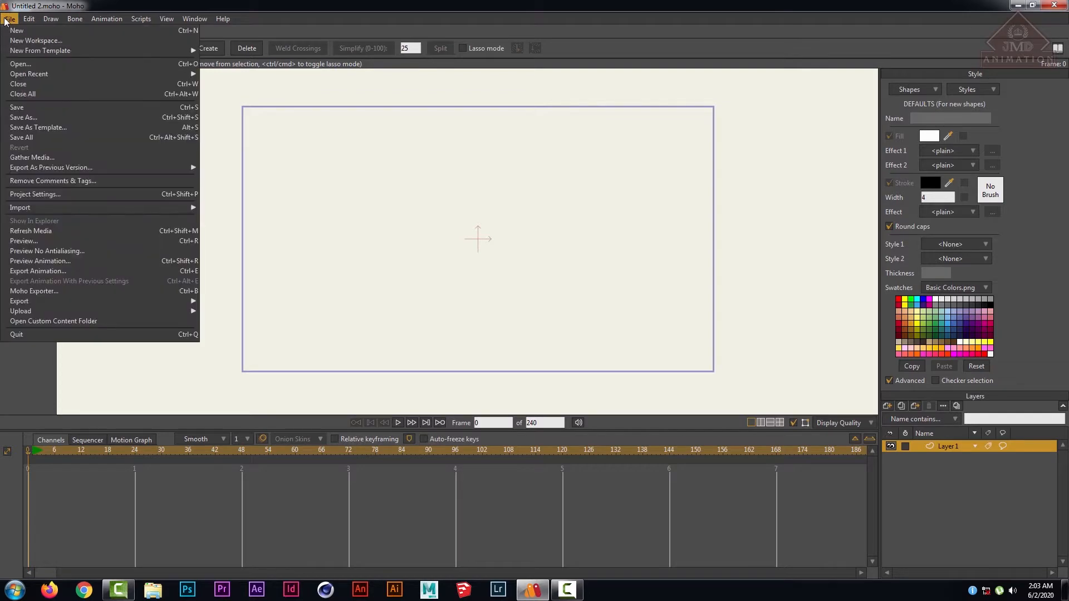
click(62, 194)
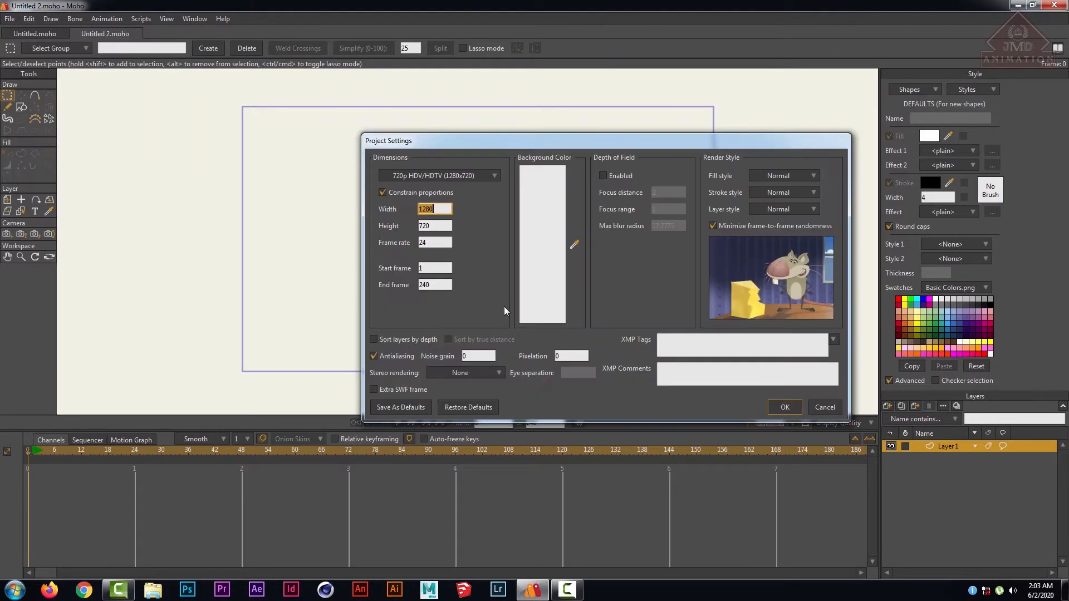
drag(476, 132, 394, 109)
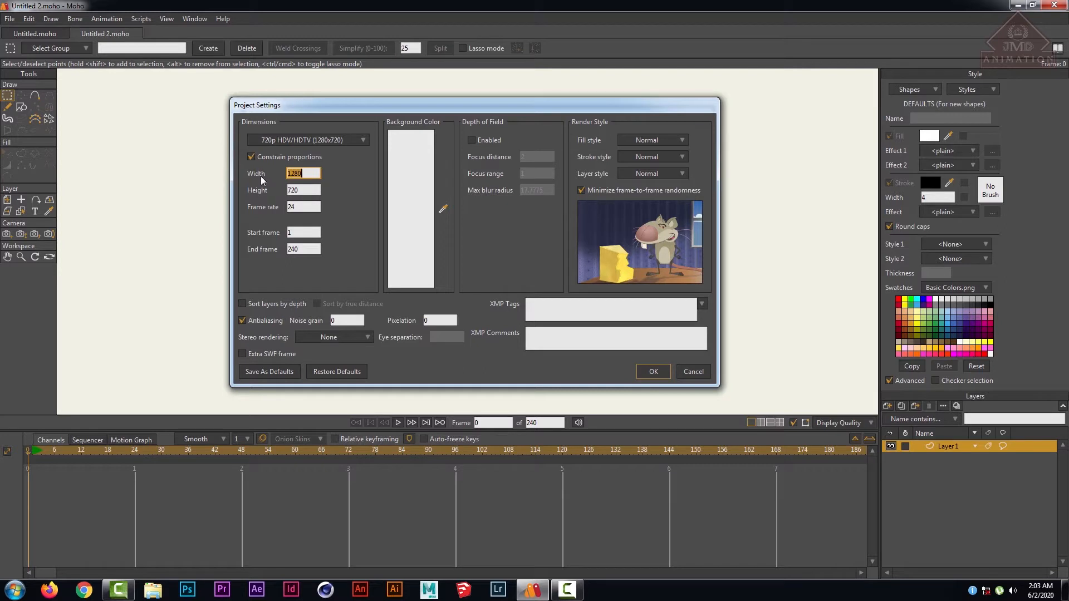
click(304, 188)
click(314, 172)
click(306, 191)
key(shift+Tab)
- Review the frame rate, start frame and end frame settings, and close the project settings without applying changes
double_click(302, 210)
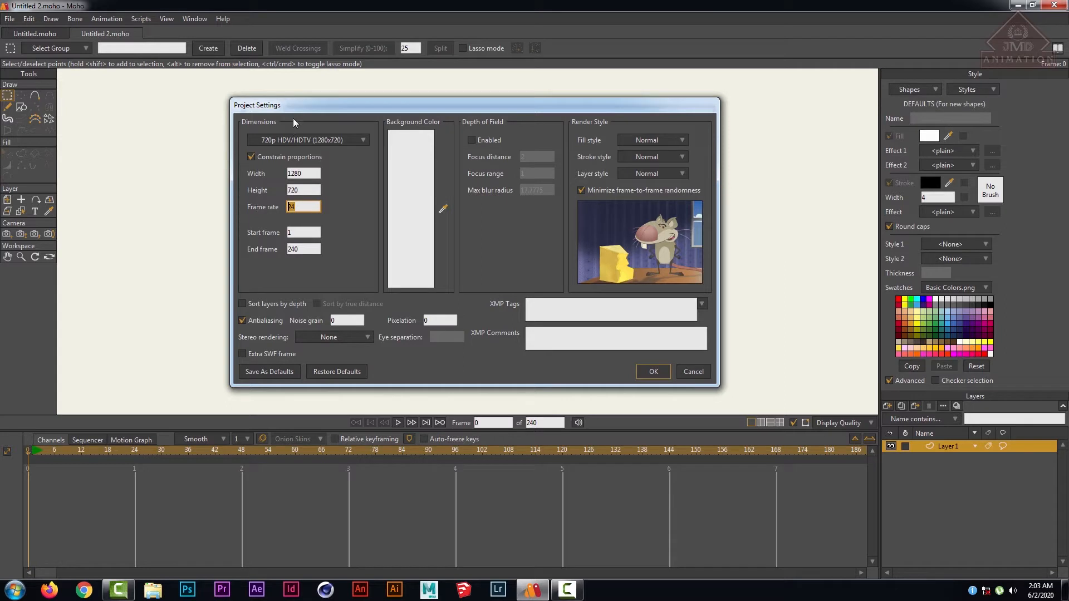
drag(293, 106, 449, 89)
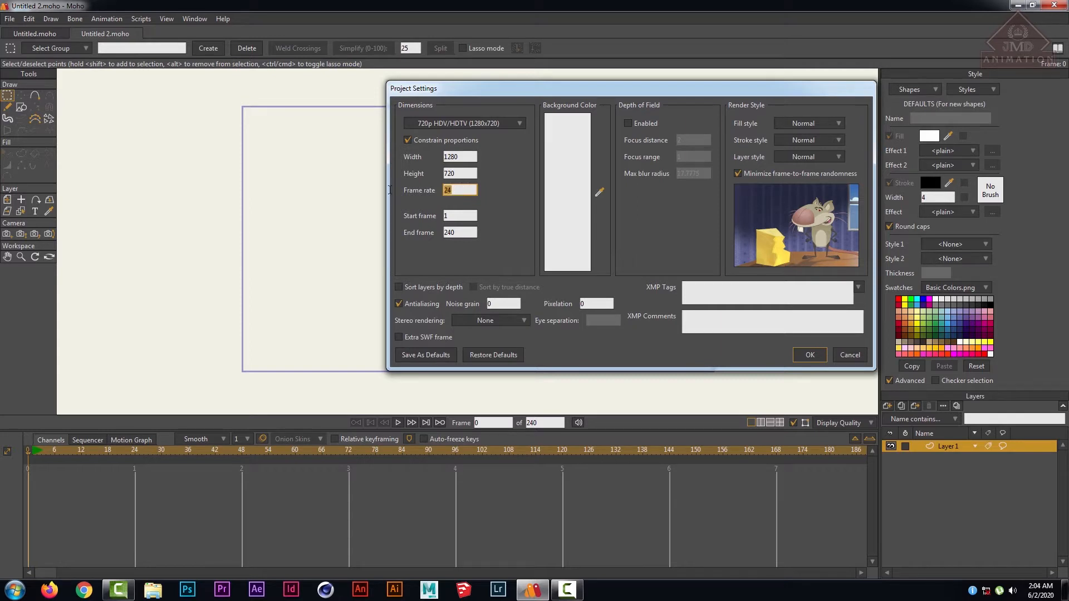
click(463, 190)
double_click(463, 189)
click(465, 190)
click(448, 215)
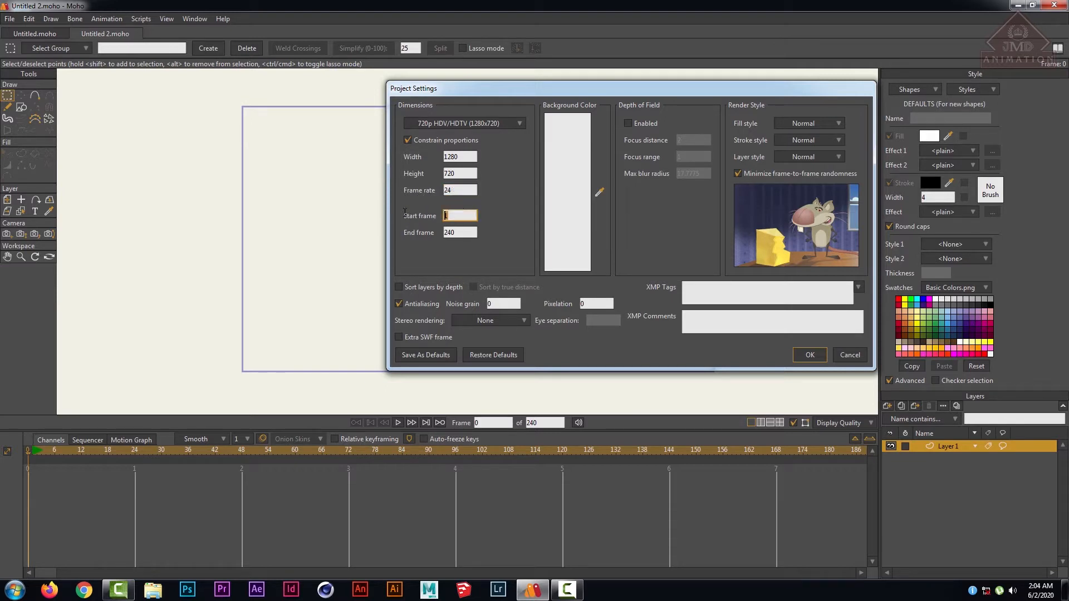
click(83, 456)
click(455, 233)
click(841, 355)
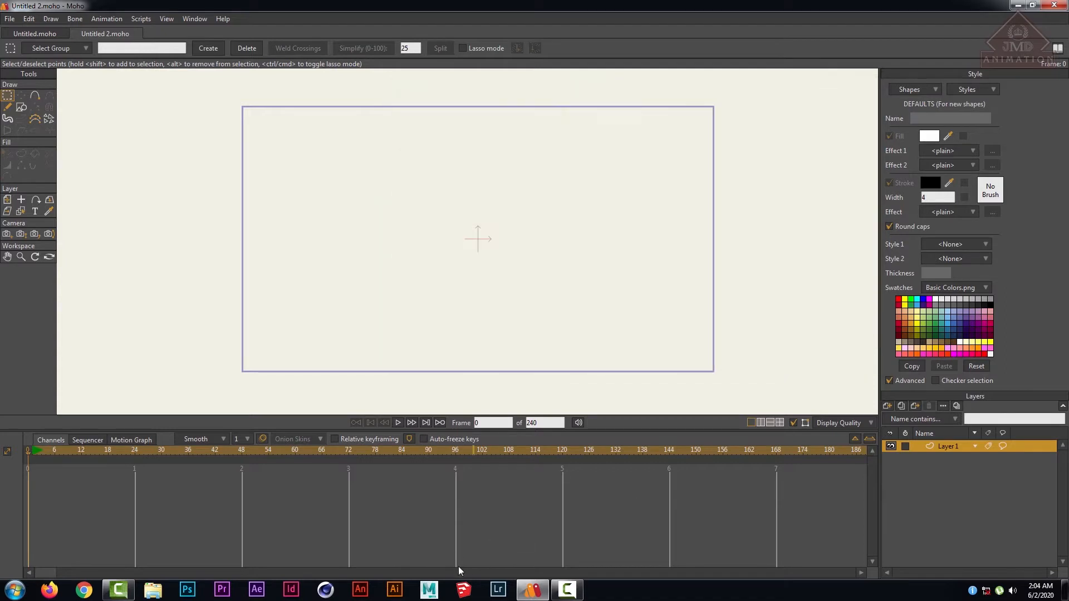
- Step the timeline forward to frame 6 and back to frame 2
drag(49, 573, 189, 573)
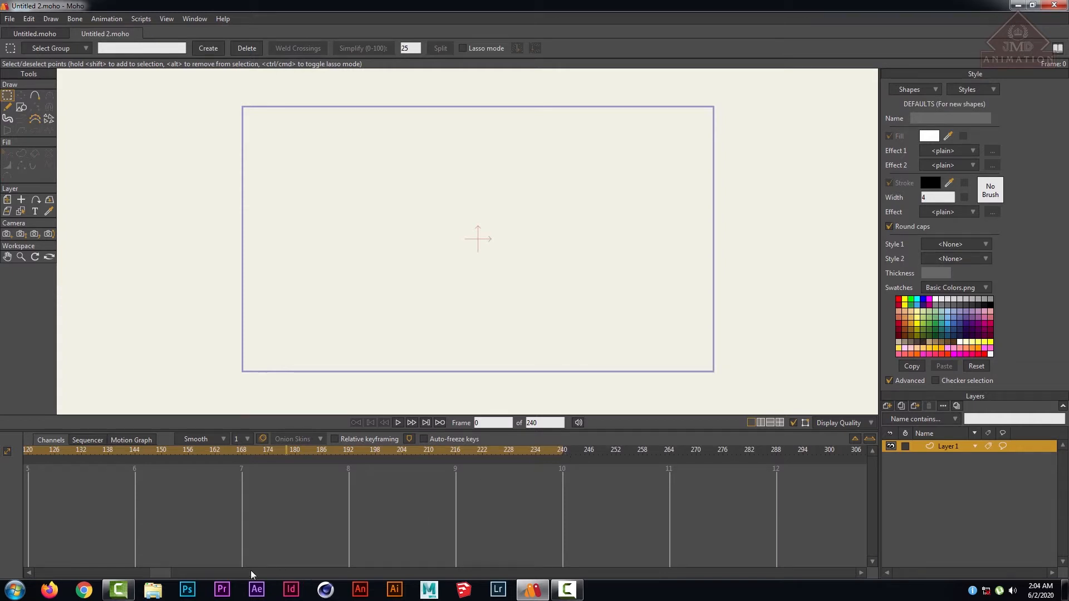
drag(163, 573, 3, 562)
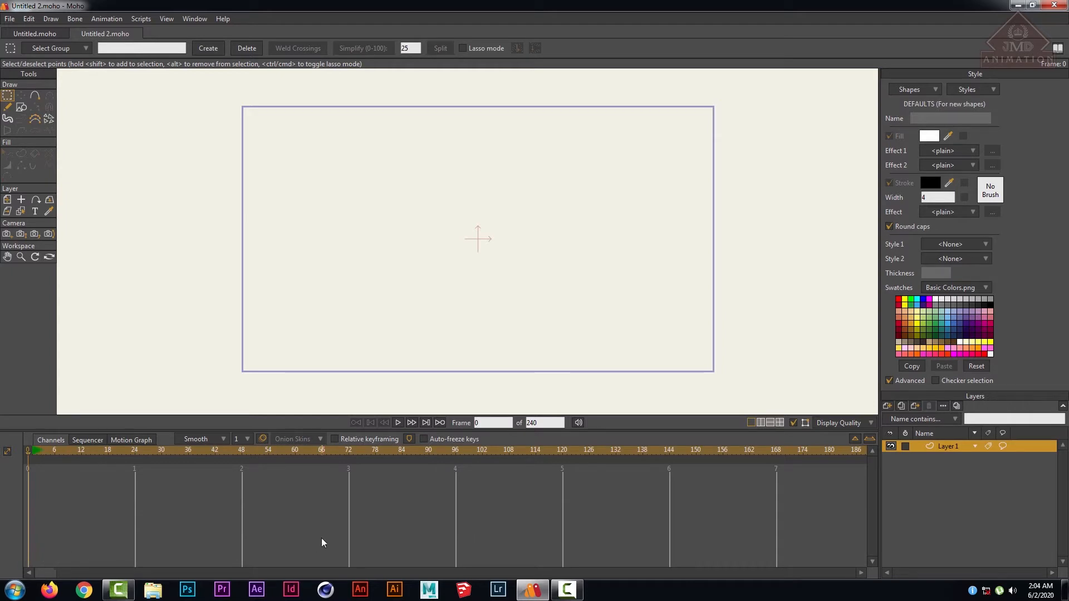
click(412, 421)
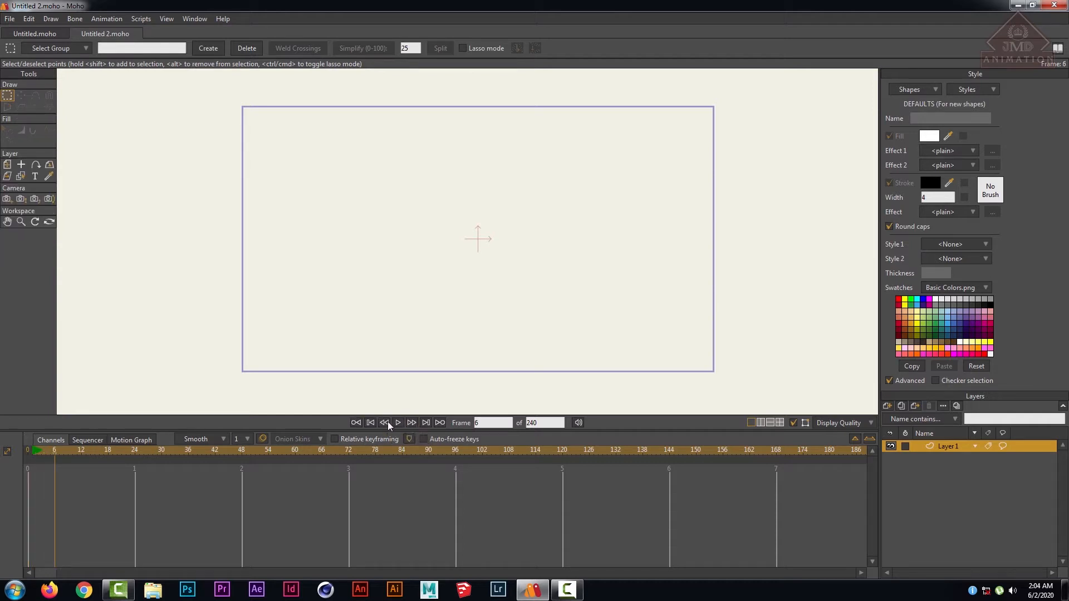
click(385, 421)
click(386, 422)
click(386, 422)
click(386, 421)
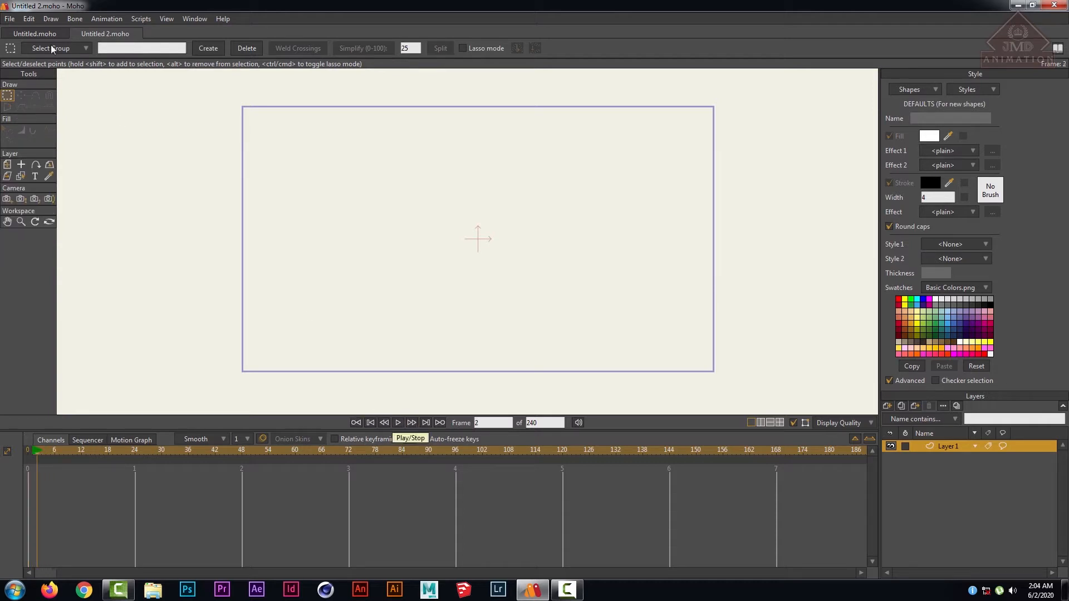
- Open the project settings and dismiss the Windows color scheme prompt
click(11, 19)
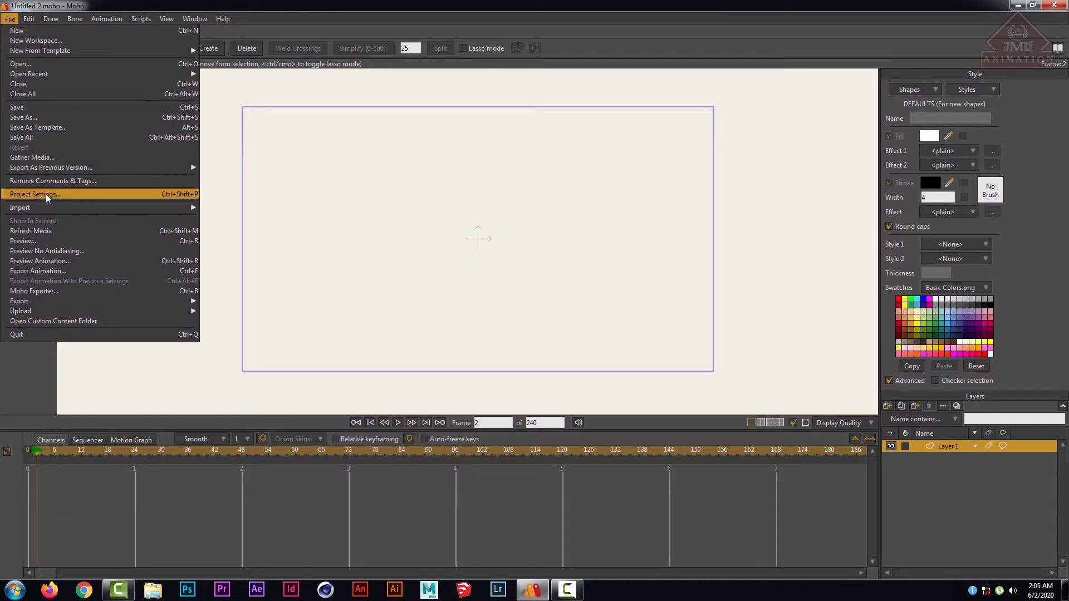
click(286, 193)
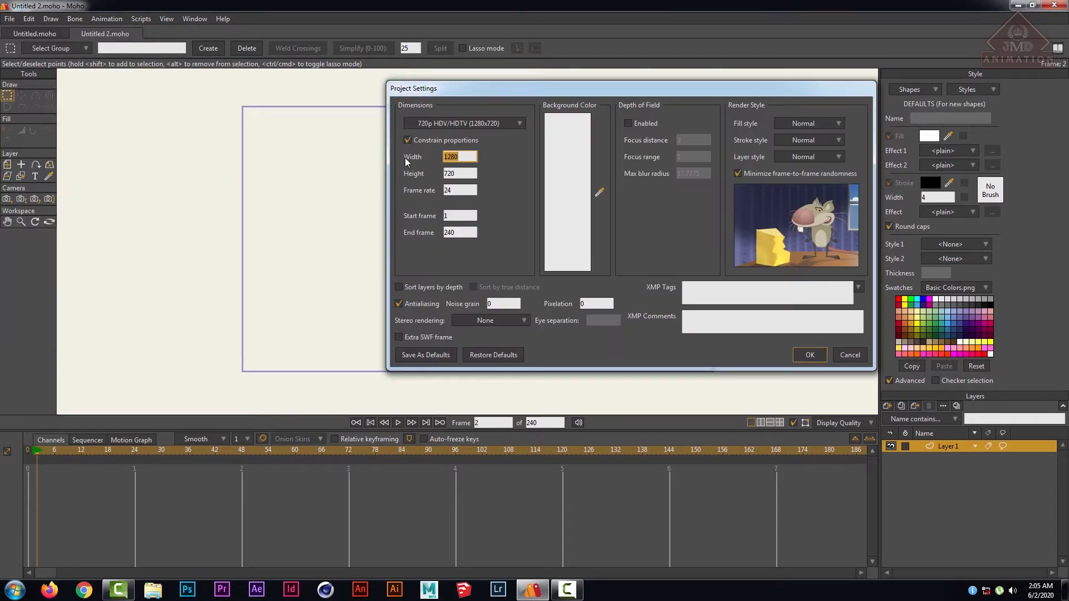
click(520, 124)
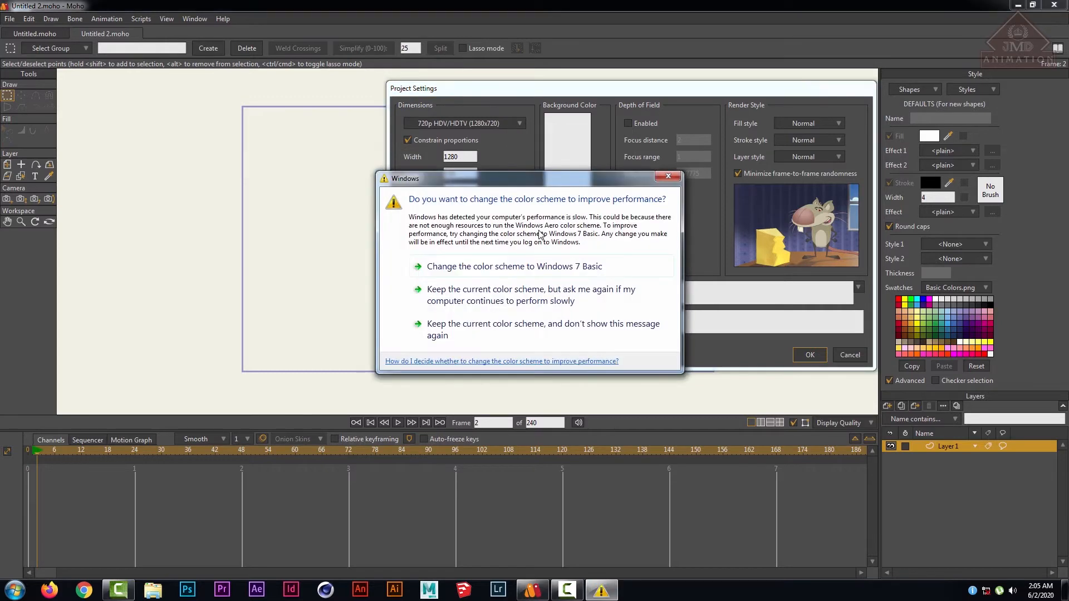
click(668, 177)
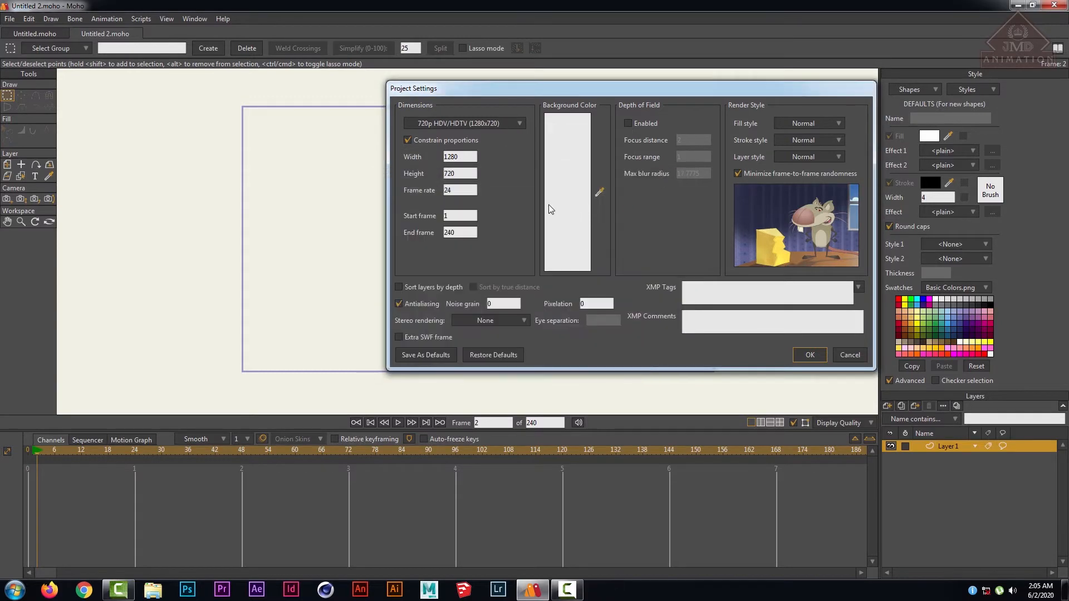
- Choose the Custom dimensions preset, set the project's end frame to 50 and apply the settings
click(518, 123)
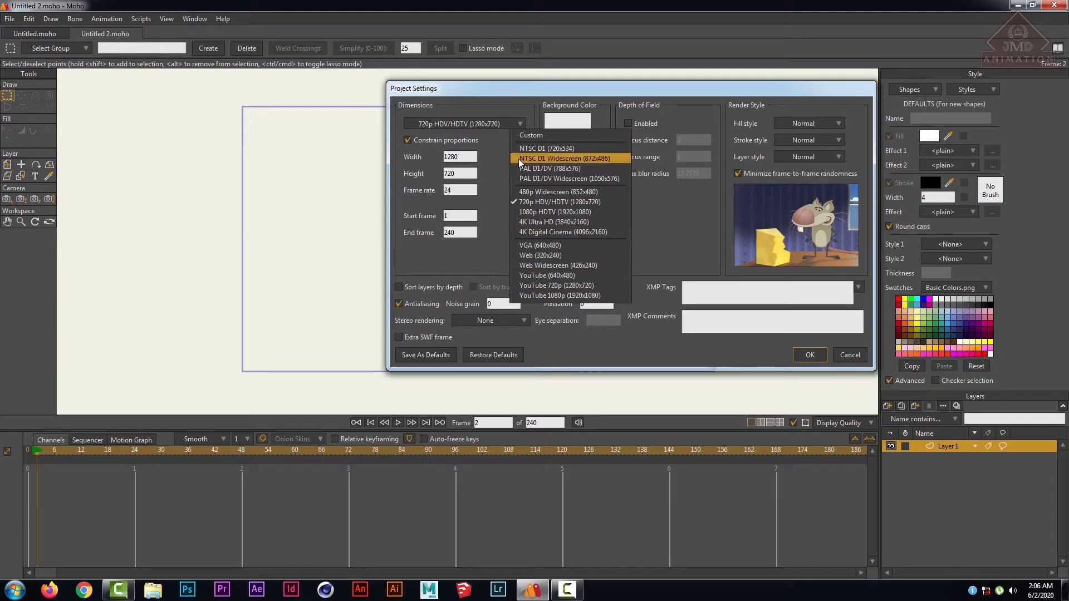
click(531, 134)
click(474, 154)
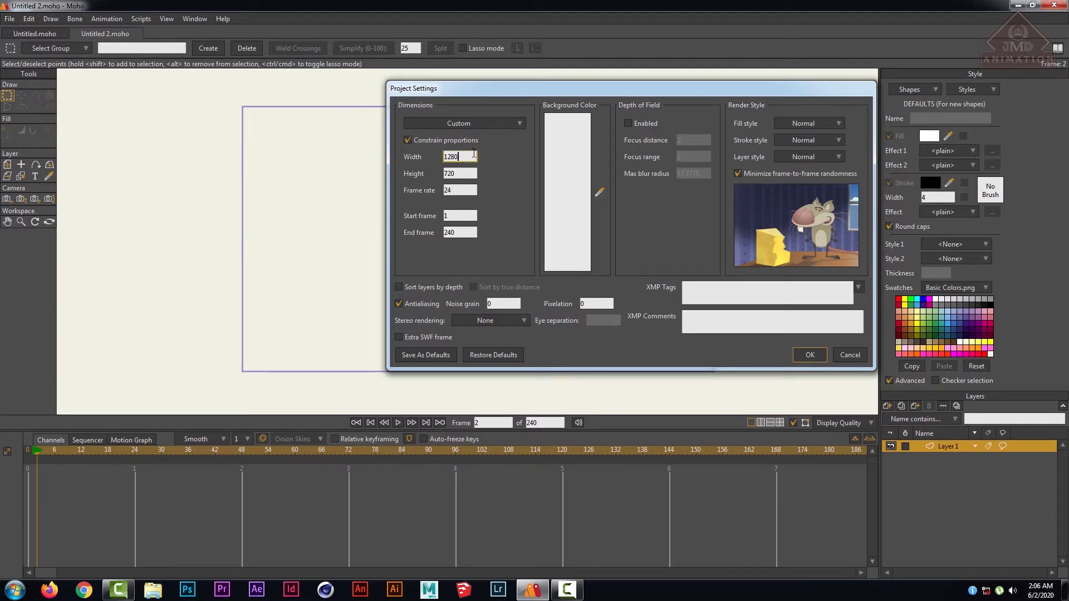
drag(474, 153, 274, 149)
key(Tab)
key(Tab)
key(Tab)
key(Tab)
text(50)
click(810, 354)
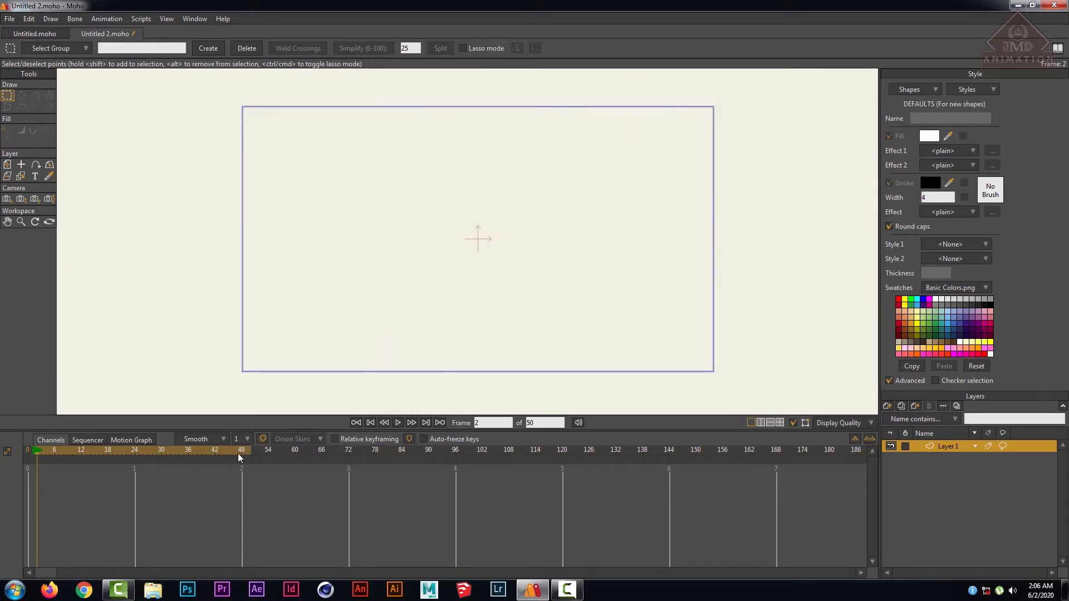
- Set the end frame back to 240 in the project settings and apply it
click(11, 18)
mouse_move(95, 207)
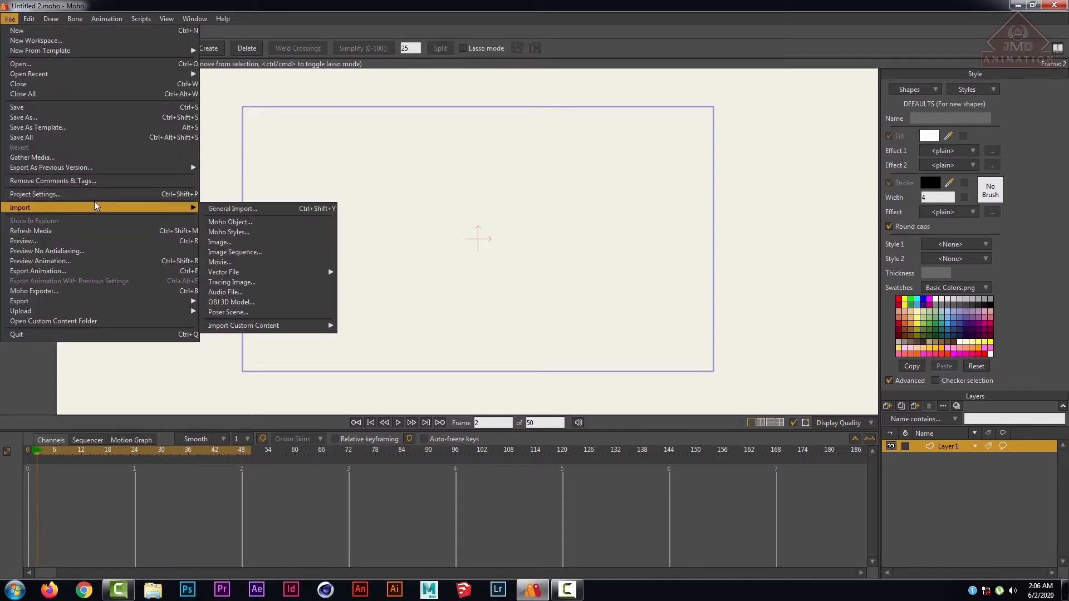
click(110, 196)
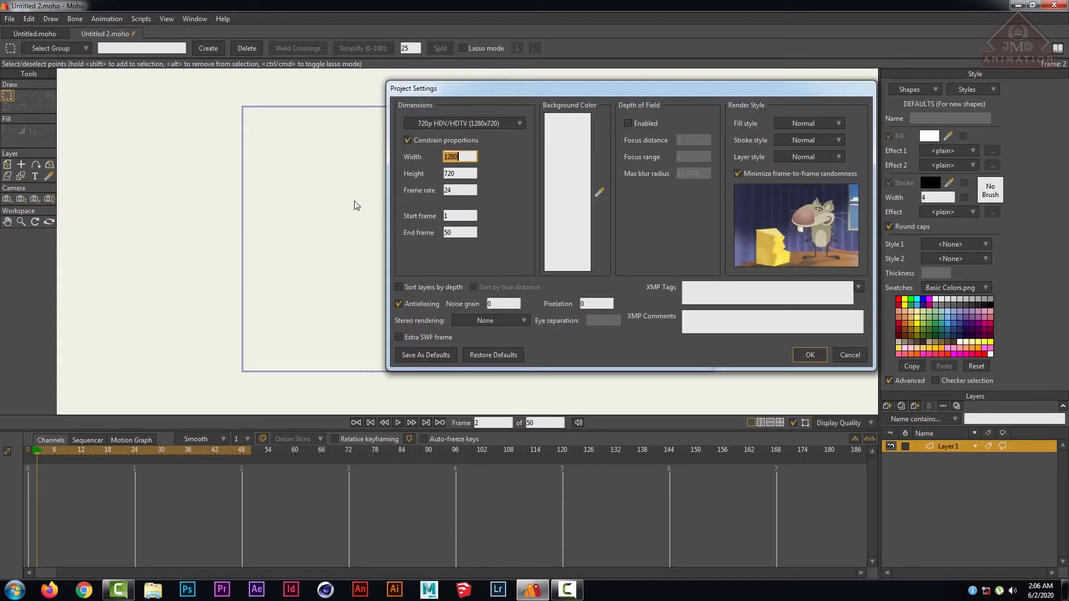
drag(427, 90, 584, 138)
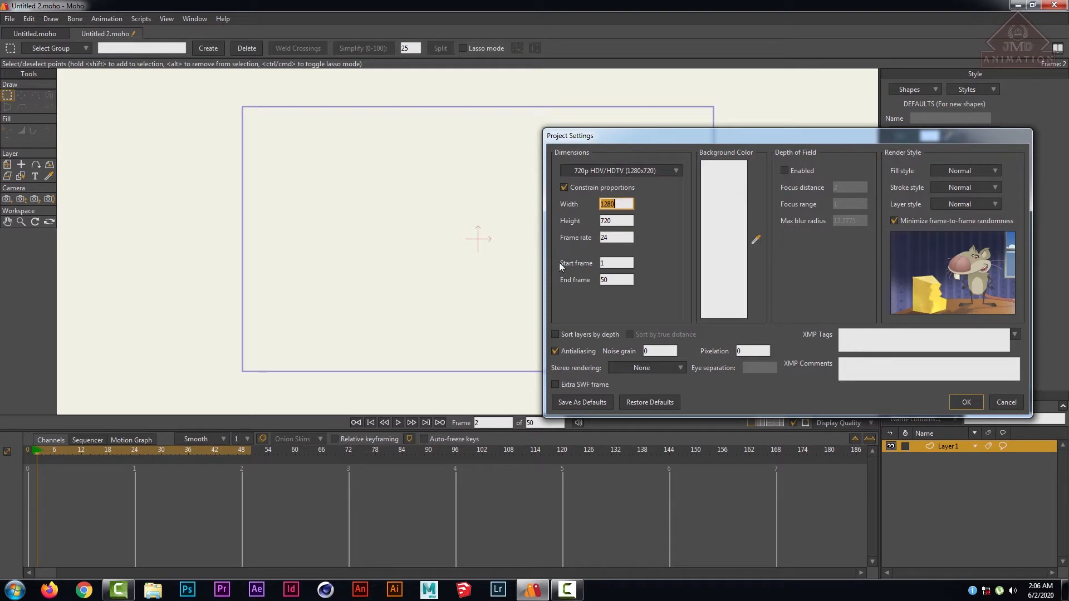
drag(618, 281, 560, 276)
text(240)
click(954, 402)
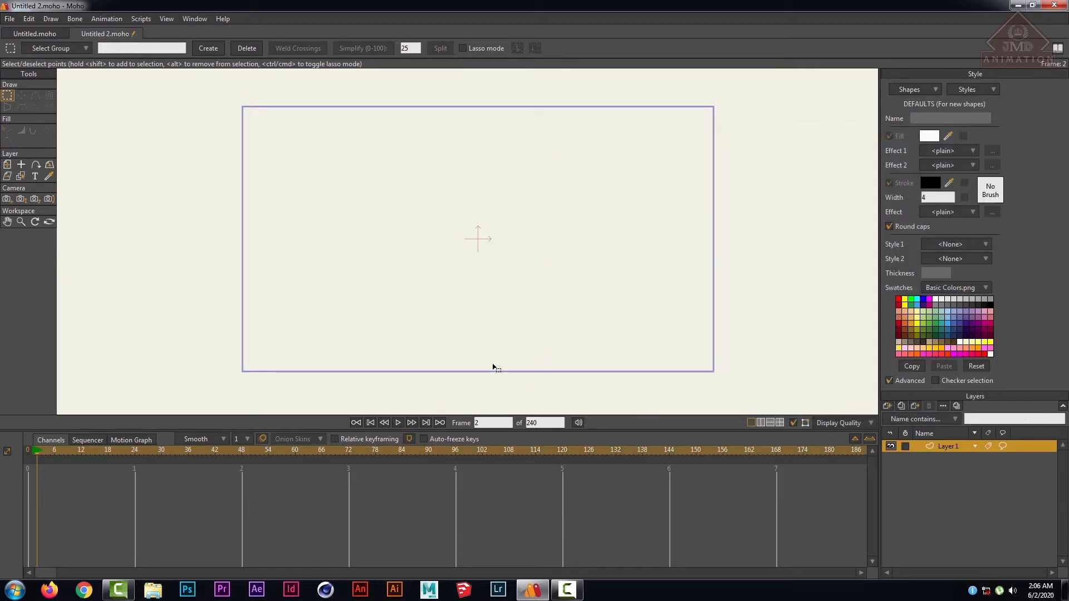
- Try the Background fill style in the project's render settings, return it to Normal and review the stroke style options
click(10, 19)
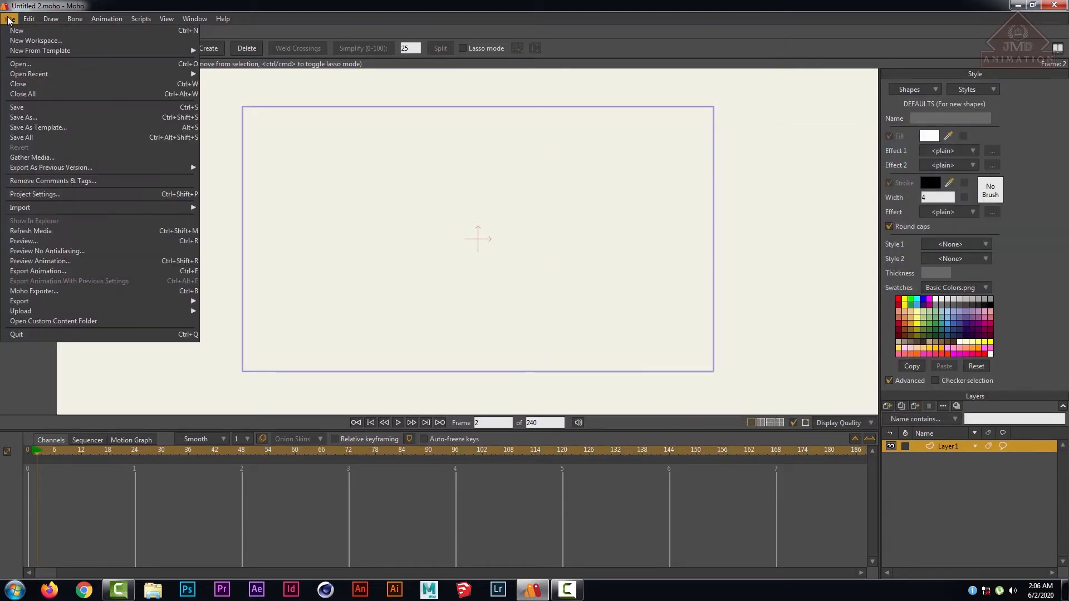
click(51, 196)
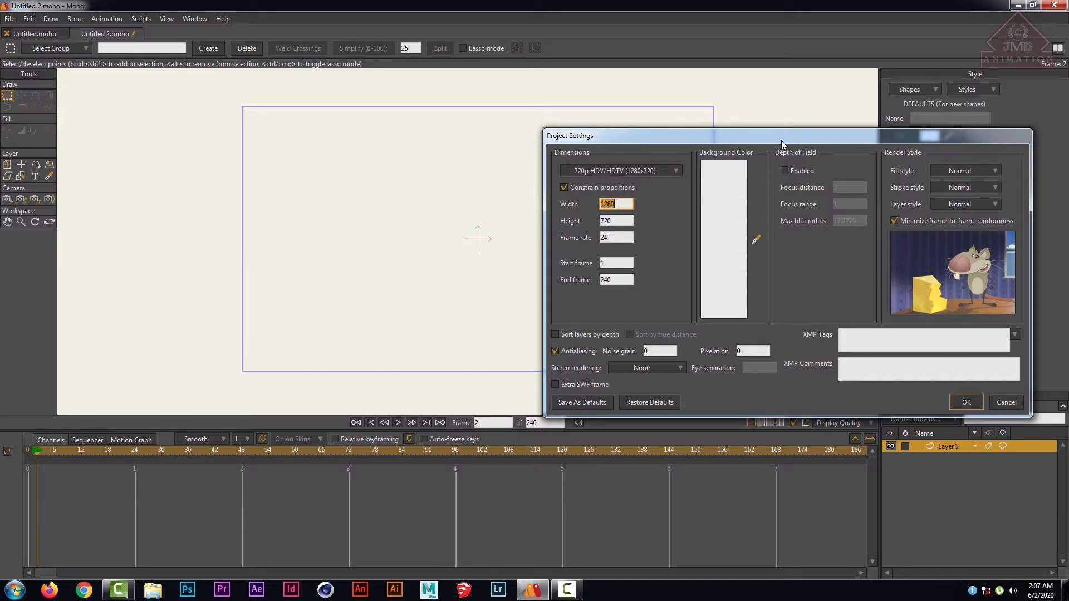
drag(780, 140, 662, 128)
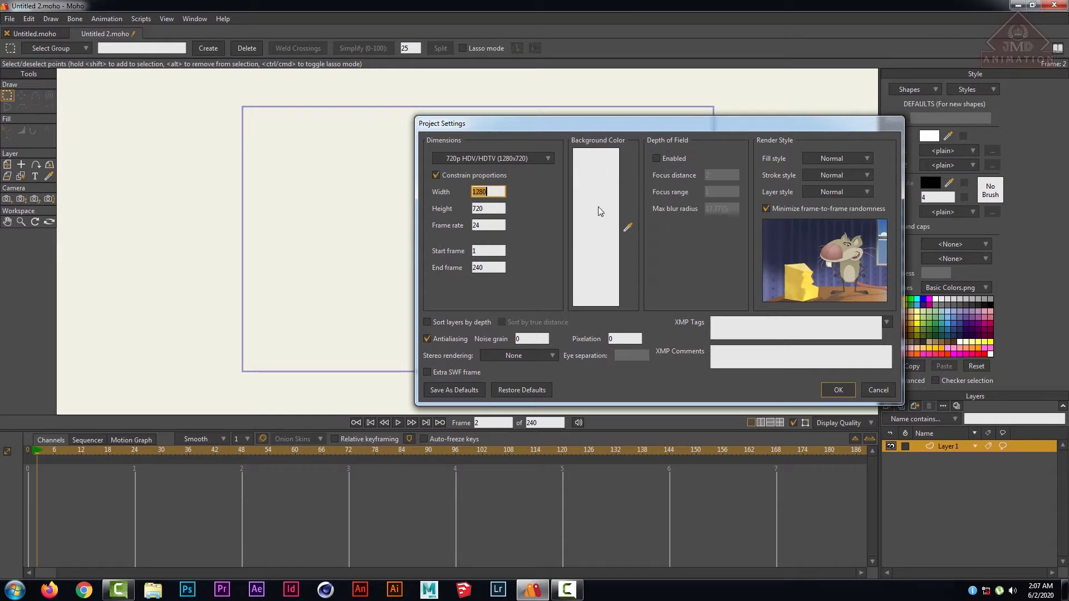
click(867, 160)
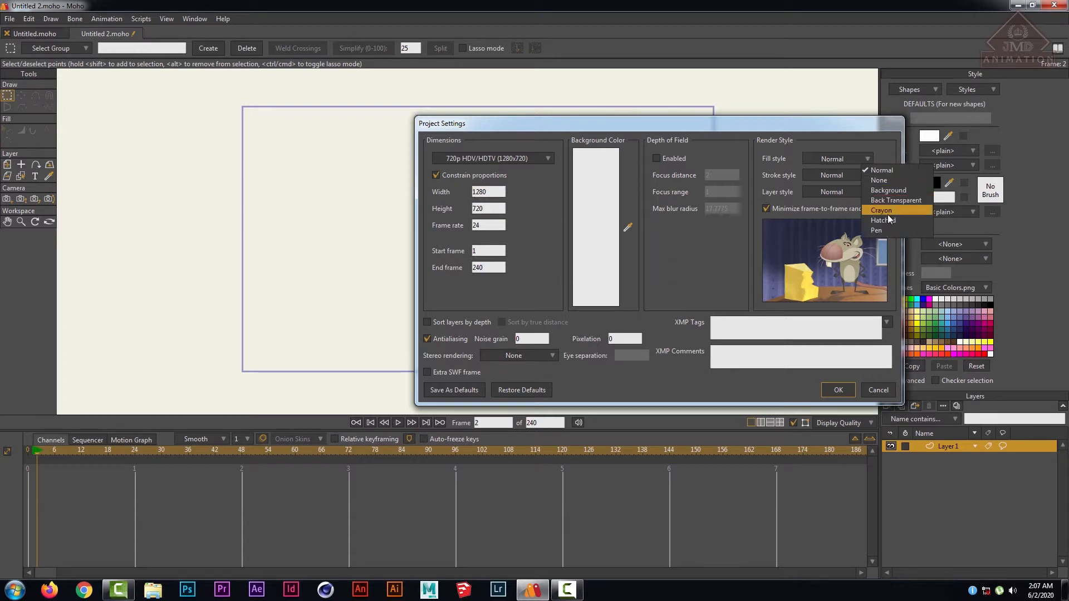
click(889, 191)
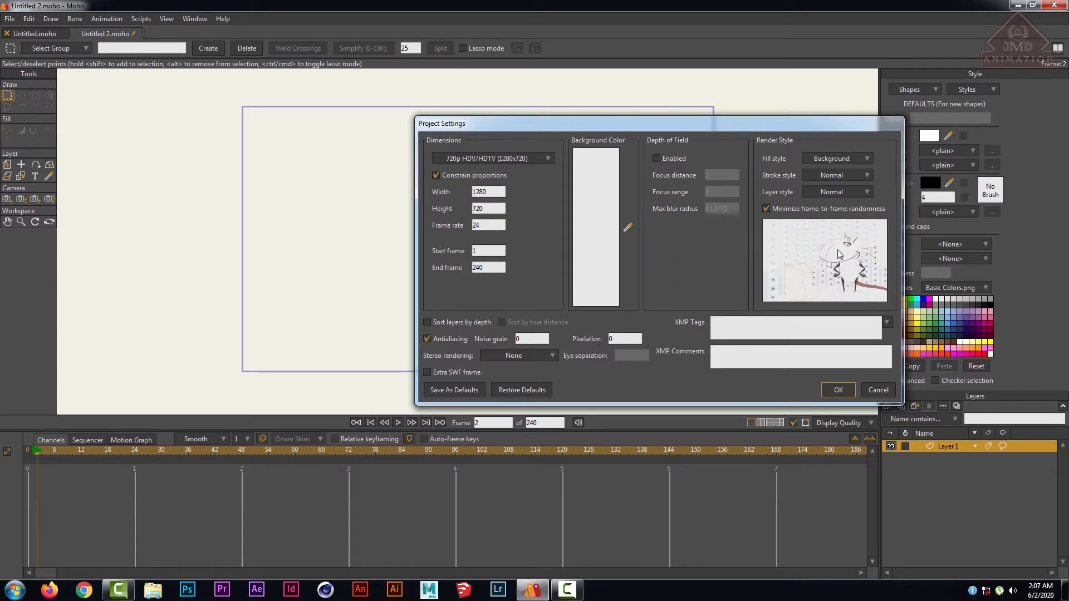
click(860, 160)
click(873, 172)
click(856, 175)
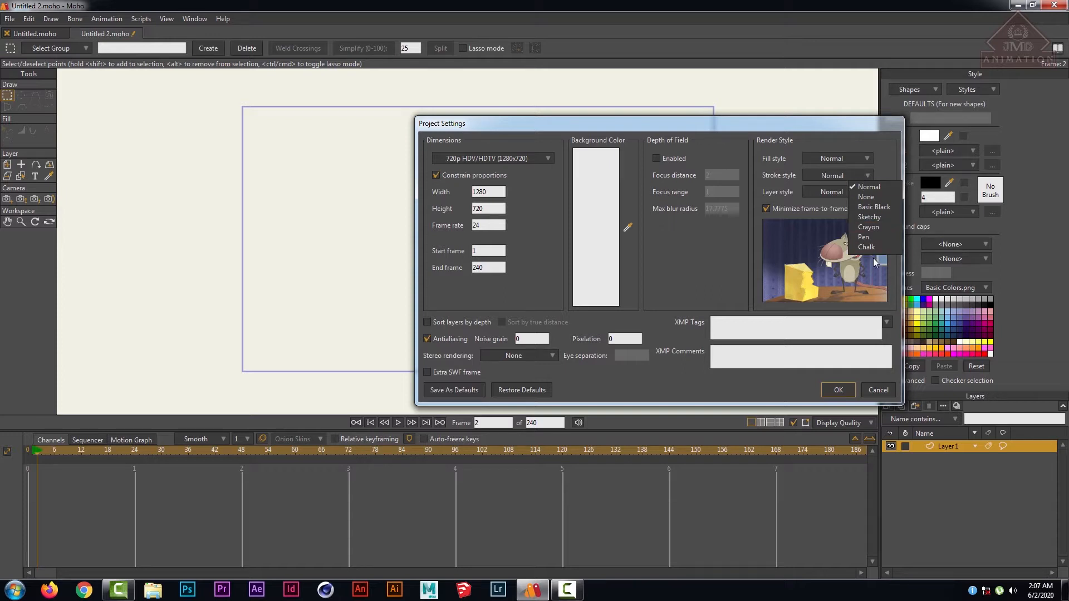
click(830, 174)
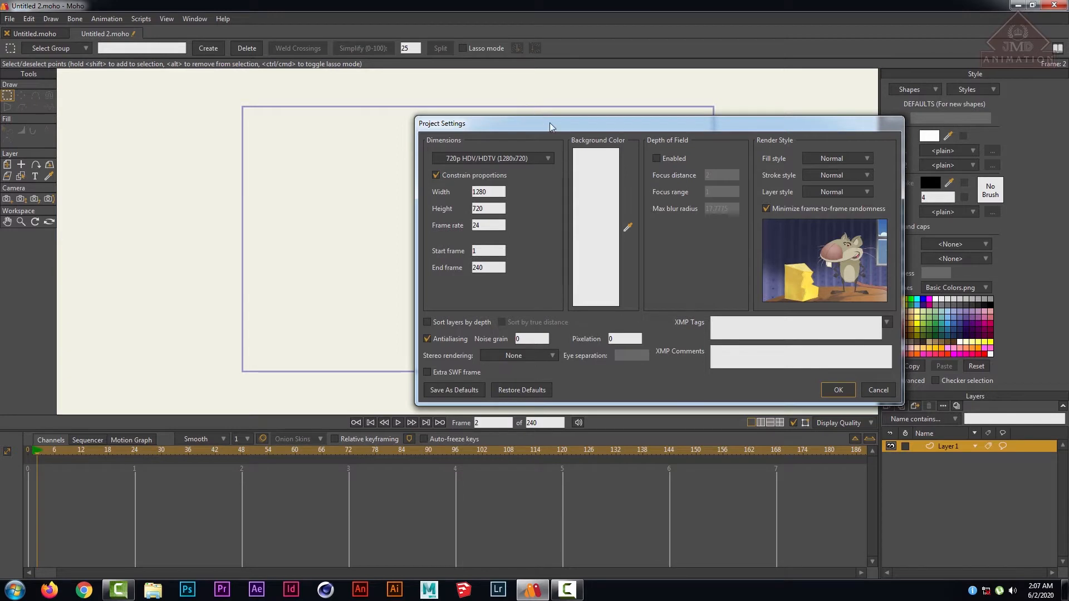
- Restore the default project settings, set the project height to 1000 and apply it
drag(550, 122, 333, 95)
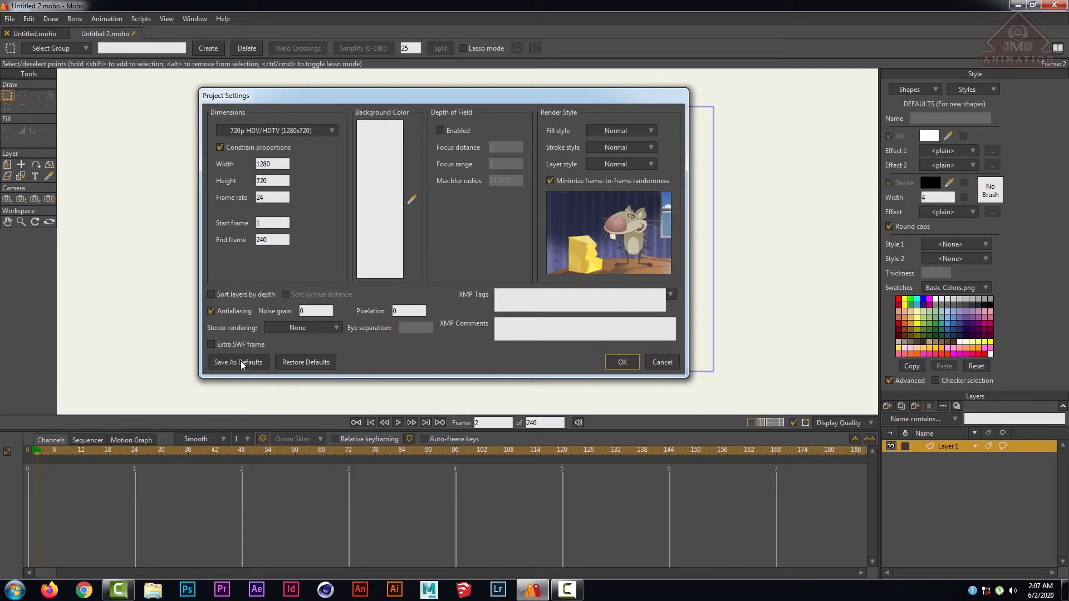
drag(283, 163, 222, 165)
click(319, 366)
click(274, 180)
double_click(274, 181)
text(1000)
click(618, 363)
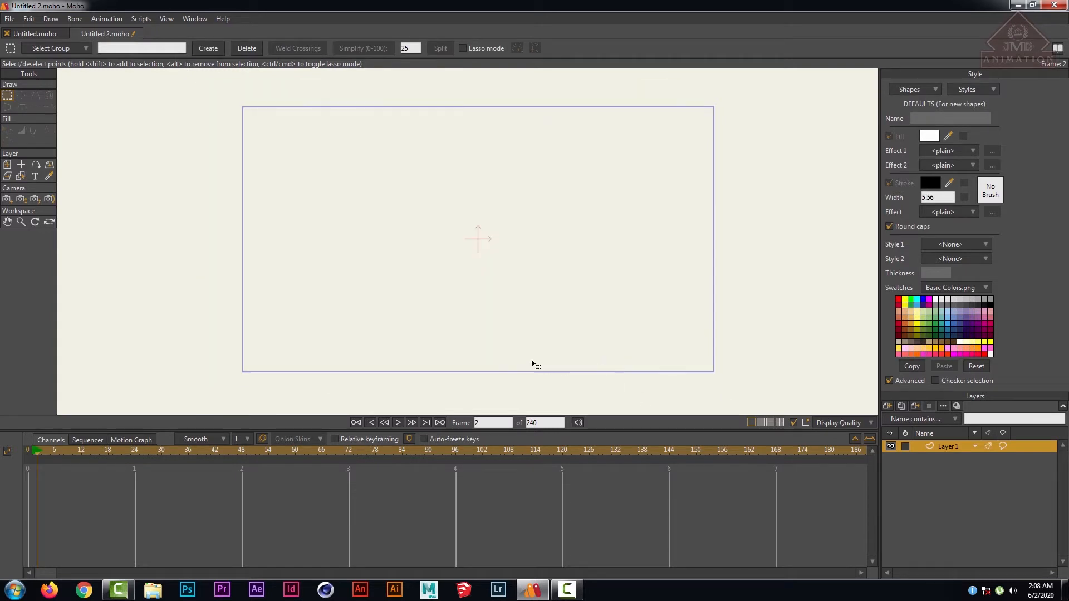
- Open the project settings and restore the default dimensions of 1280x720
click(8, 22)
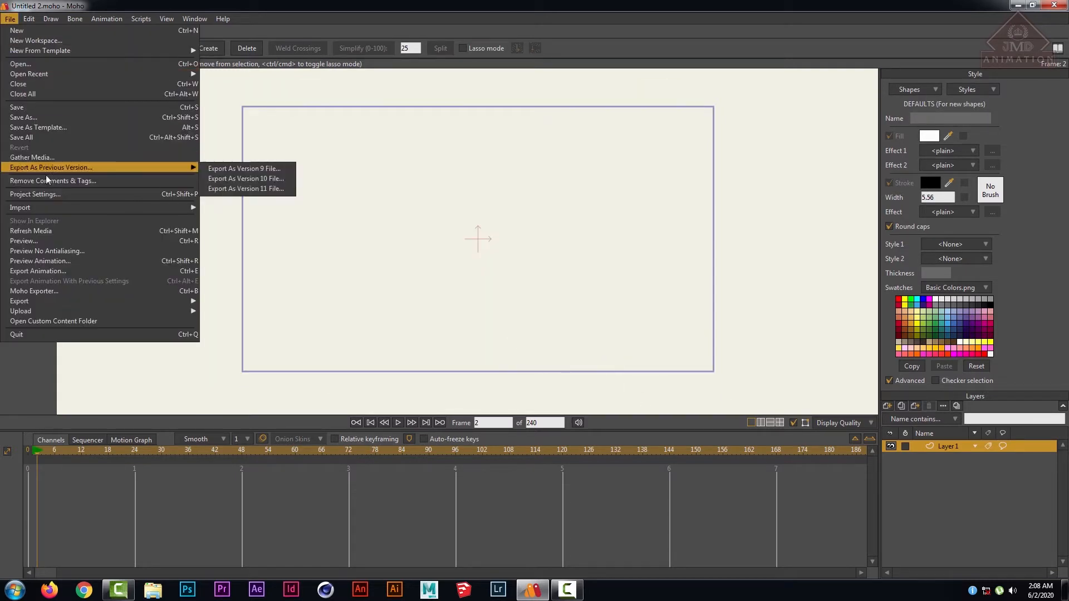
click(54, 194)
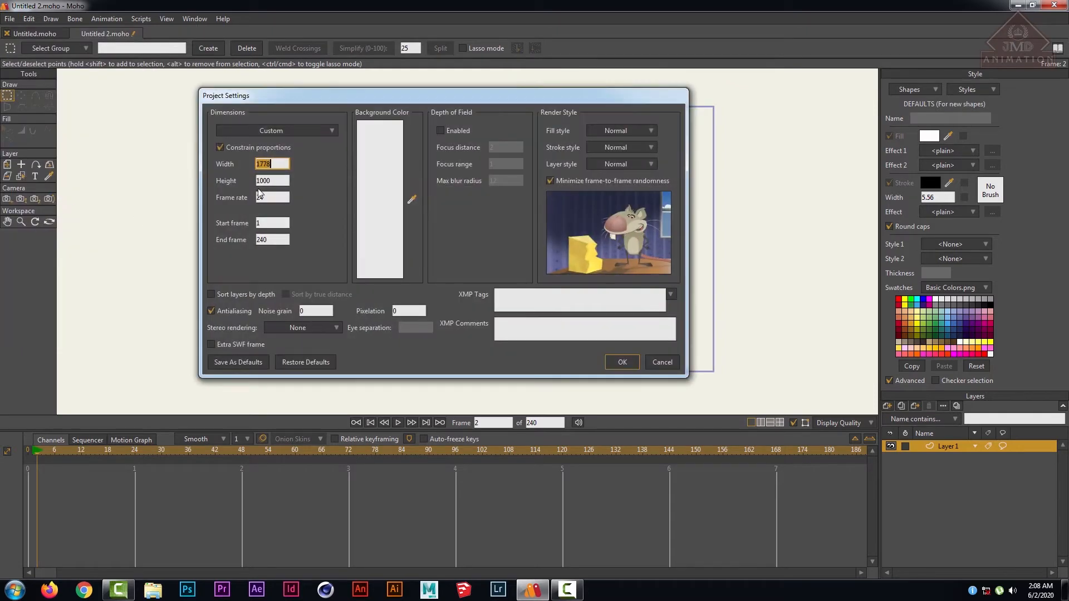
click(298, 364)
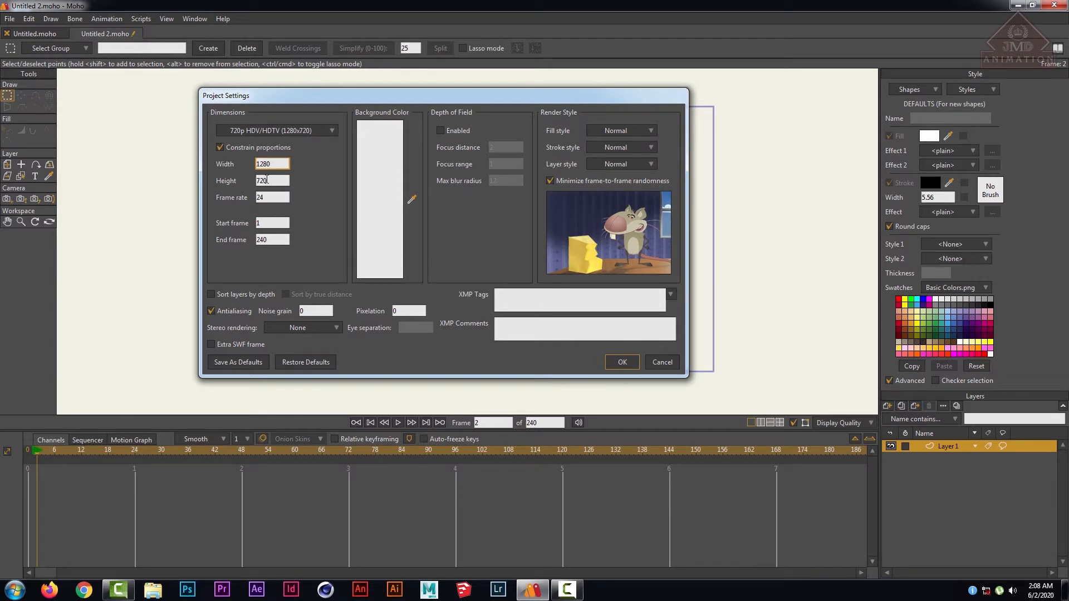
drag(287, 163, 157, 175)
- Try enabling depth of field, turn it back off and apply the project settings
click(439, 130)
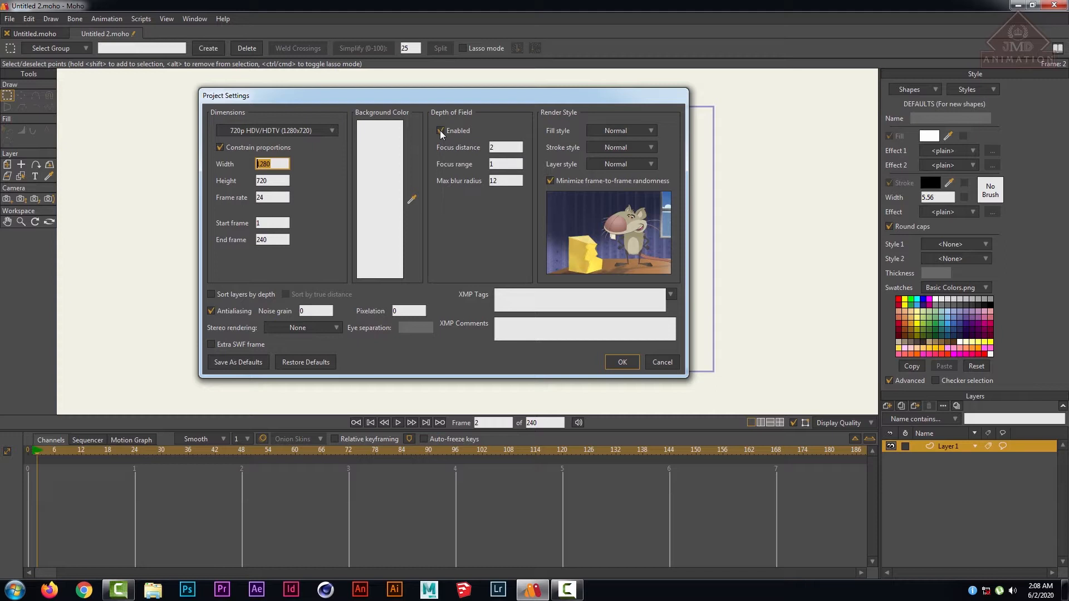
click(439, 131)
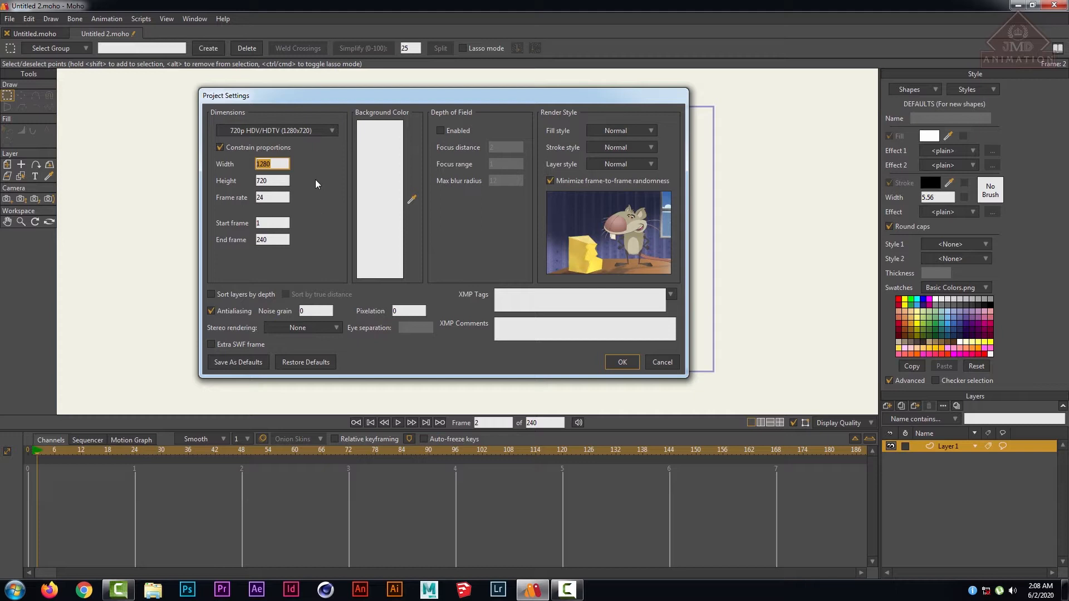
click(278, 163)
drag(278, 163, 207, 163)
click(282, 165)
click(619, 362)
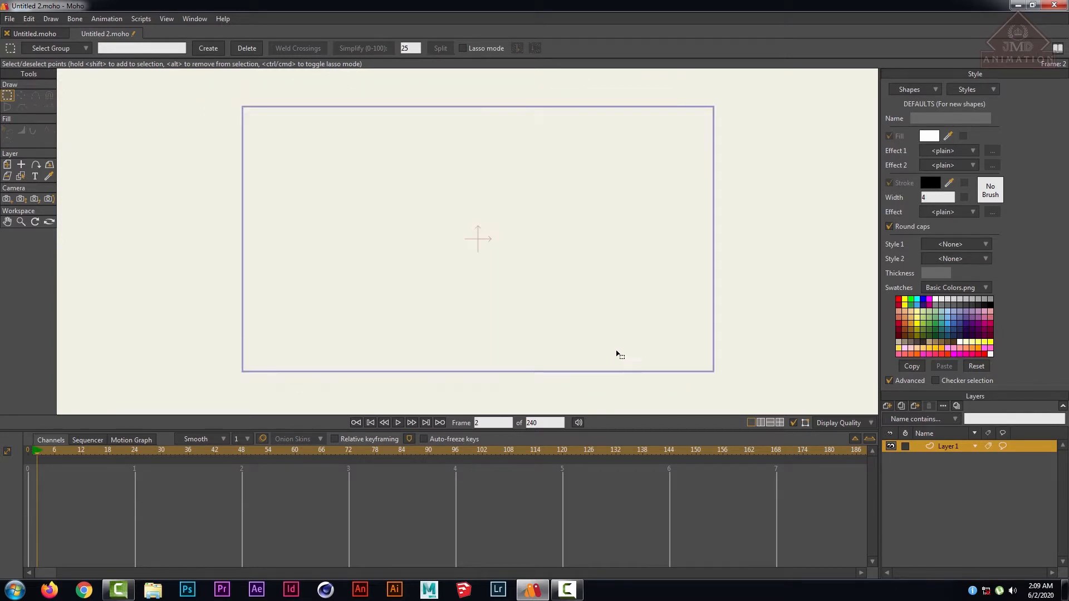
- Zoom the workspace in and out around the project frame
scroll(561, 278, up, 2)
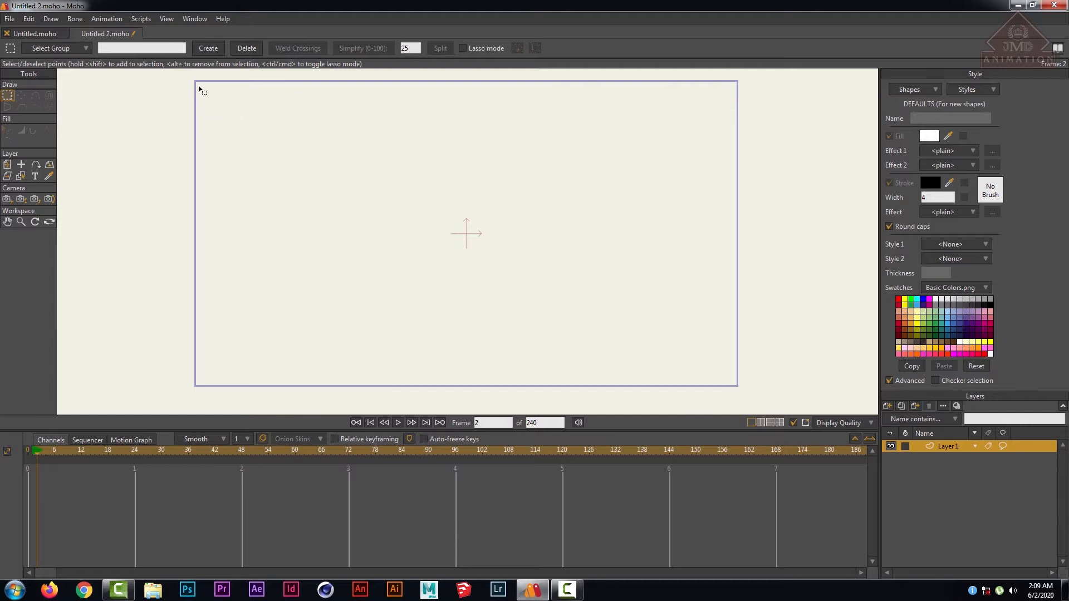
scroll(478, 281, down, 3)
scroll(477, 271, down, 2)
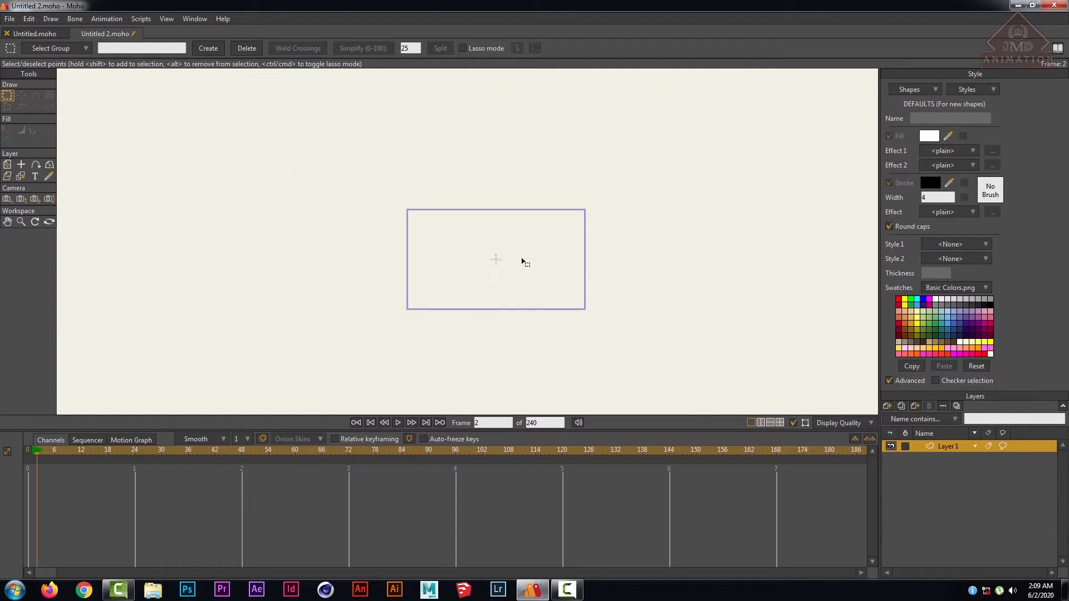
scroll(521, 259, up, 4)
scroll(521, 260, down, 3)
scroll(521, 259, up, 4)
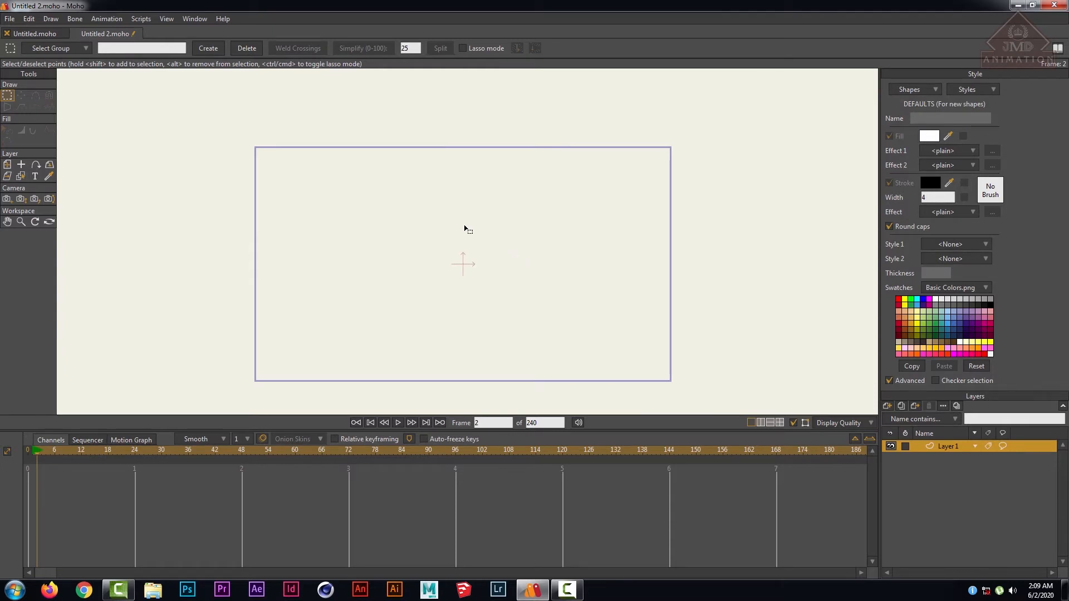
- Move the project frame around the canvas with the Pan Workspace tool, at different zoom levels
click(7, 222)
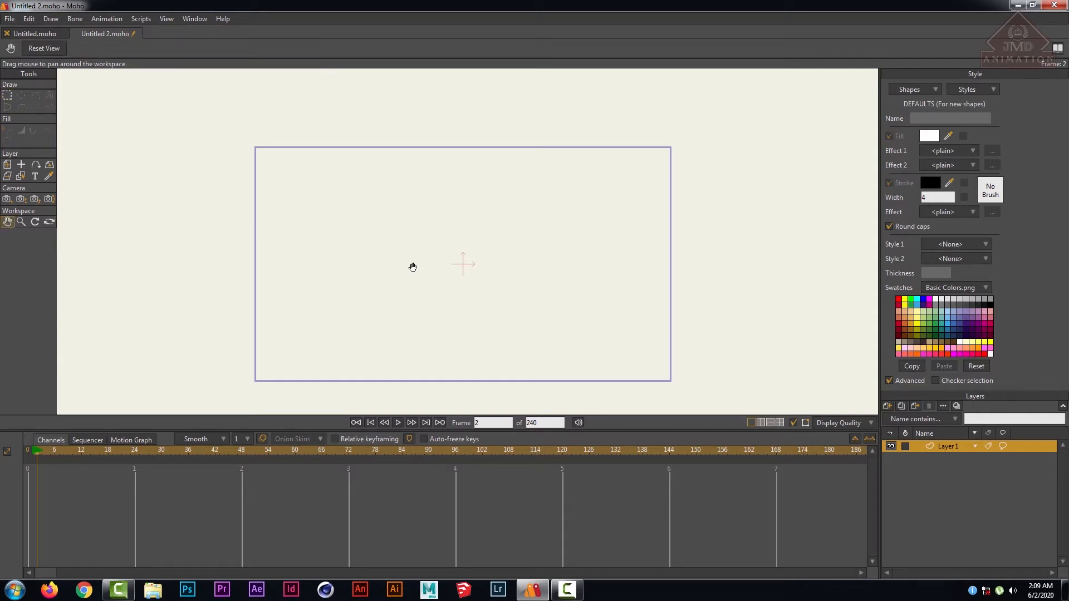
drag(413, 265, 454, 258)
scroll(465, 264, down, 8)
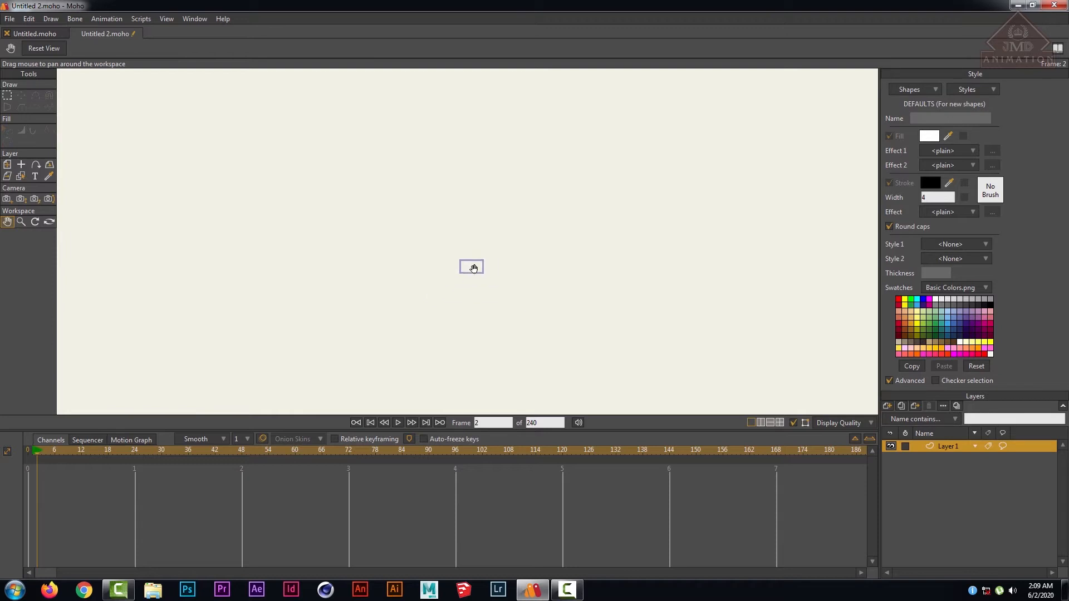
scroll(528, 295, up, 5)
scroll(505, 285, up, 1)
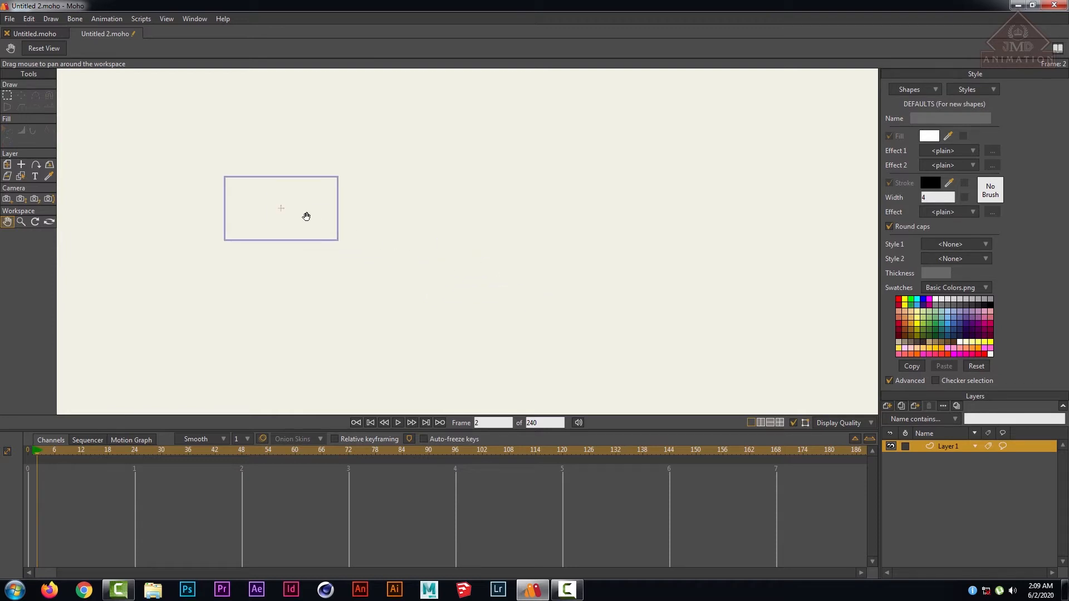
drag(265, 225, 486, 264)
- Play the timeline briefly, stop at frame 35 and recenter the project frame on the canvas
key(space)
scroll(505, 268, up, 4)
key(space)
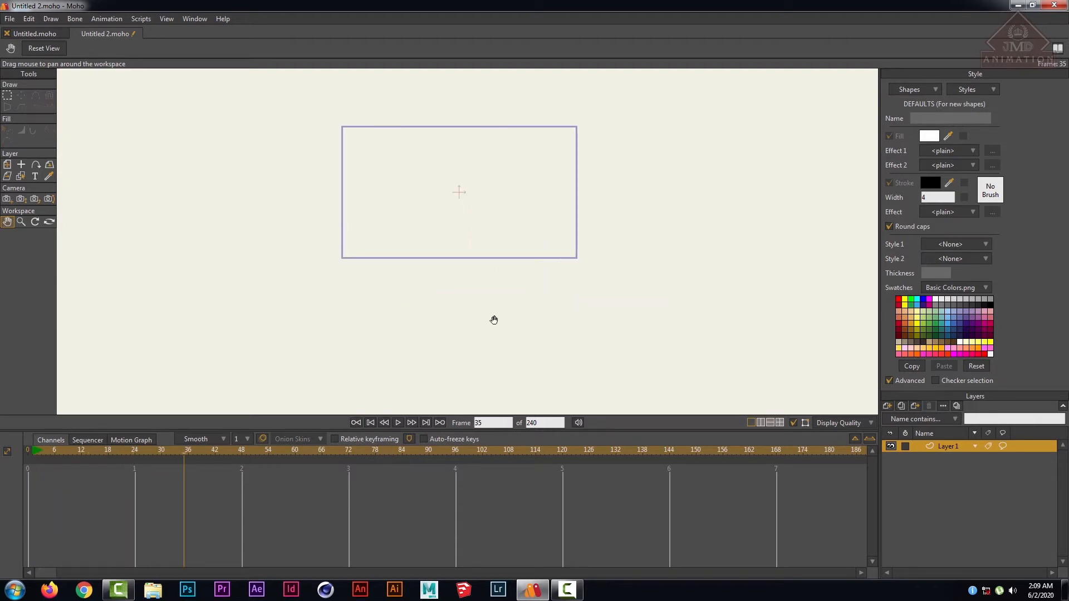
scroll(493, 317, up, 2)
drag(465, 221, 486, 297)
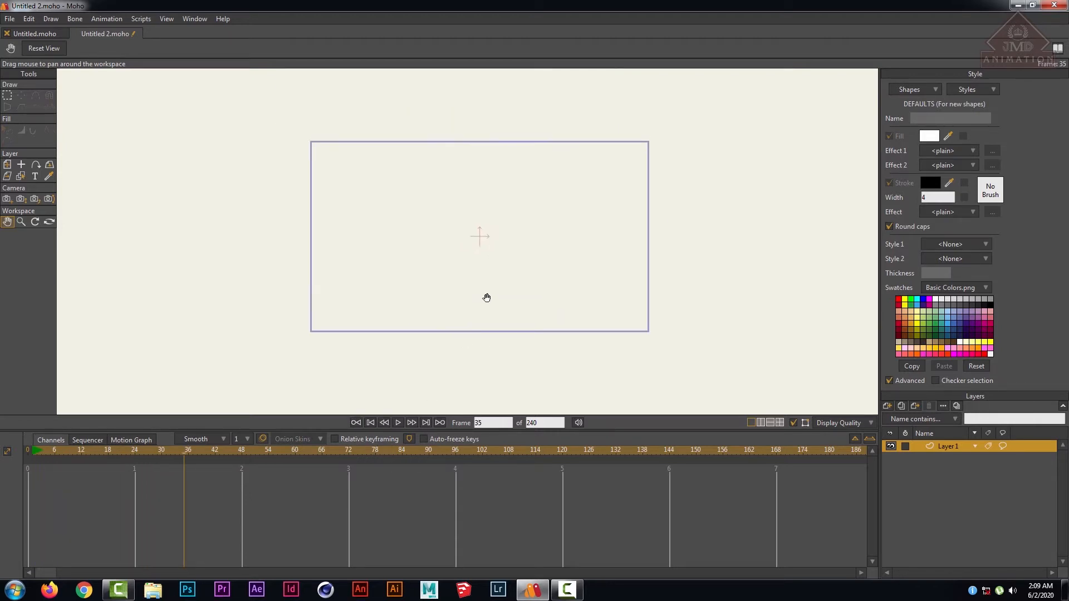
scroll(482, 282, up, 1)
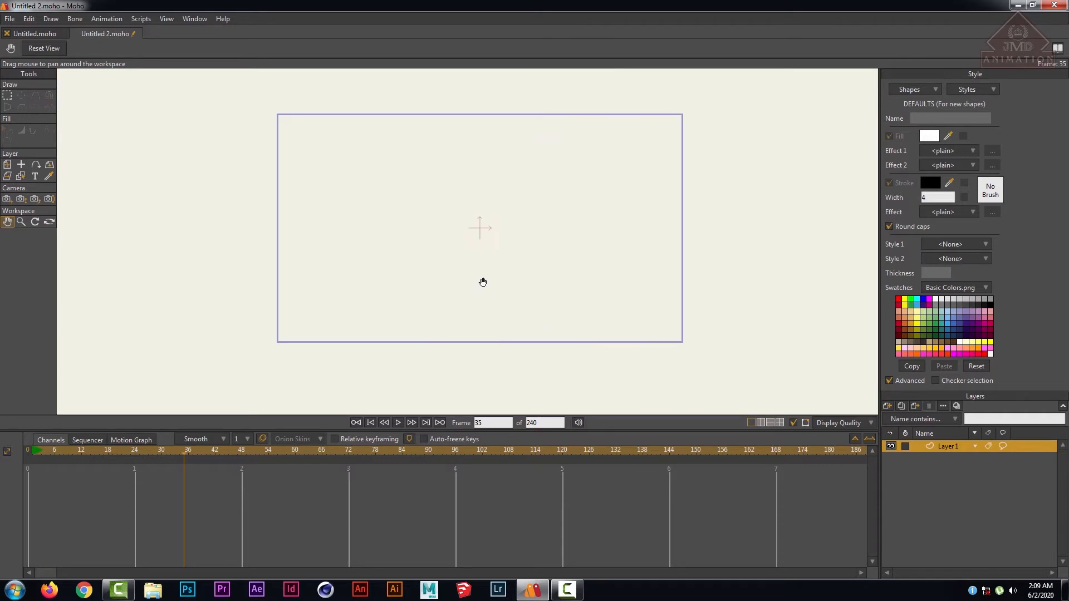
- Zoom far in and out of the canvas and reset the view to its default framing
scroll(481, 281, down, 5)
scroll(479, 283, up, 8)
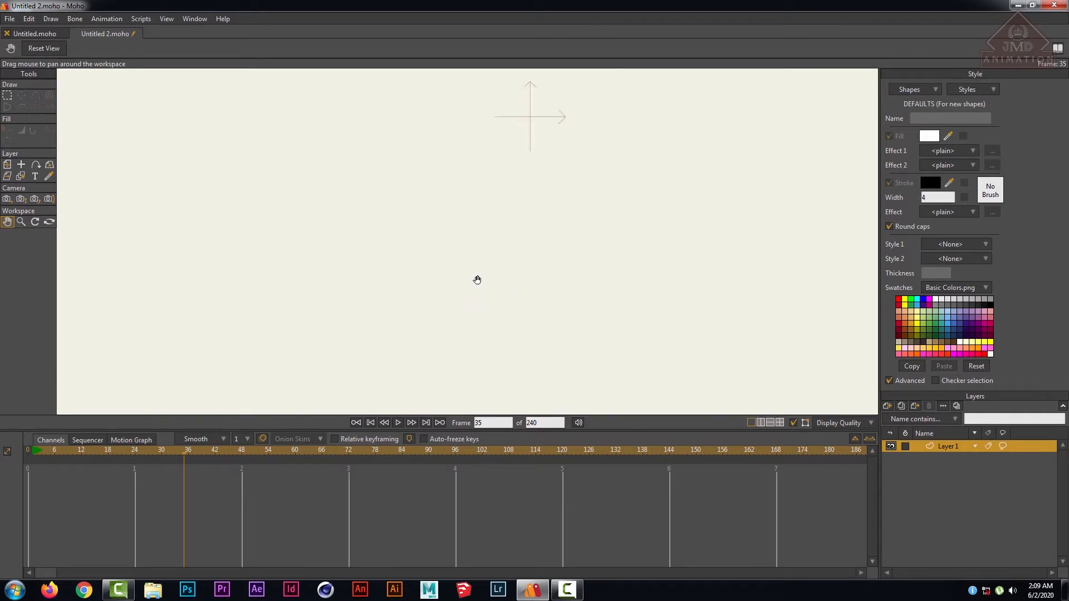
scroll(476, 278, down, 5)
scroll(474, 277, down, 5)
scroll(472, 268, up, 3)
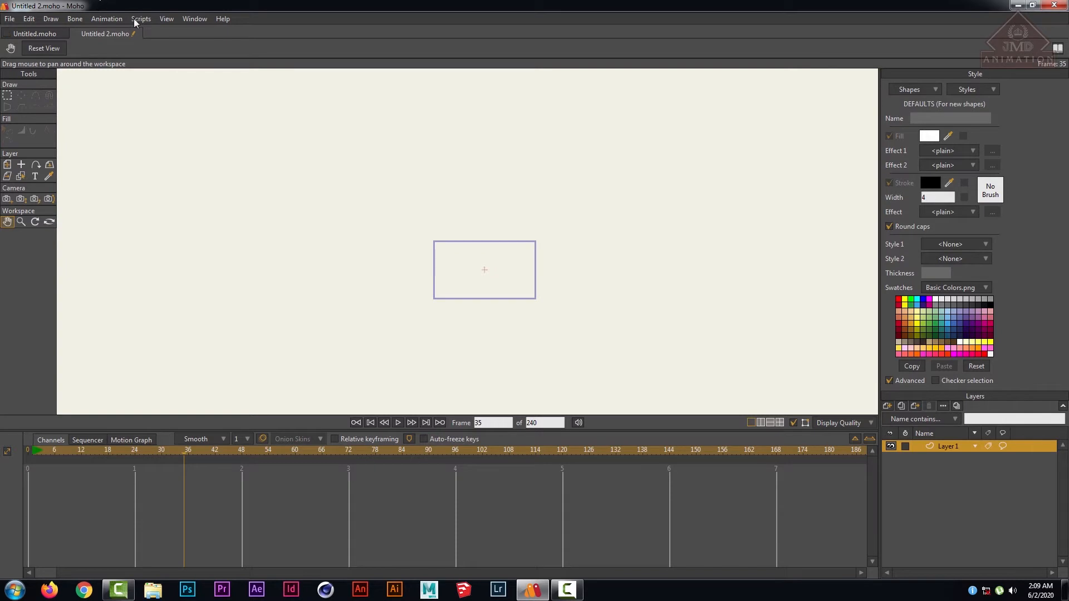
click(167, 19)
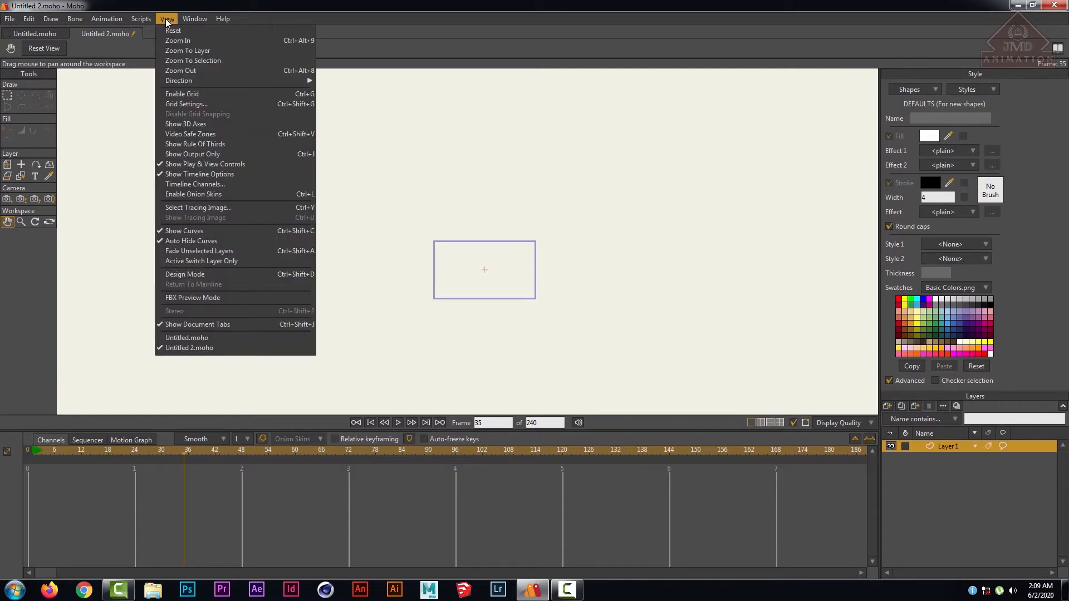
click(172, 30)
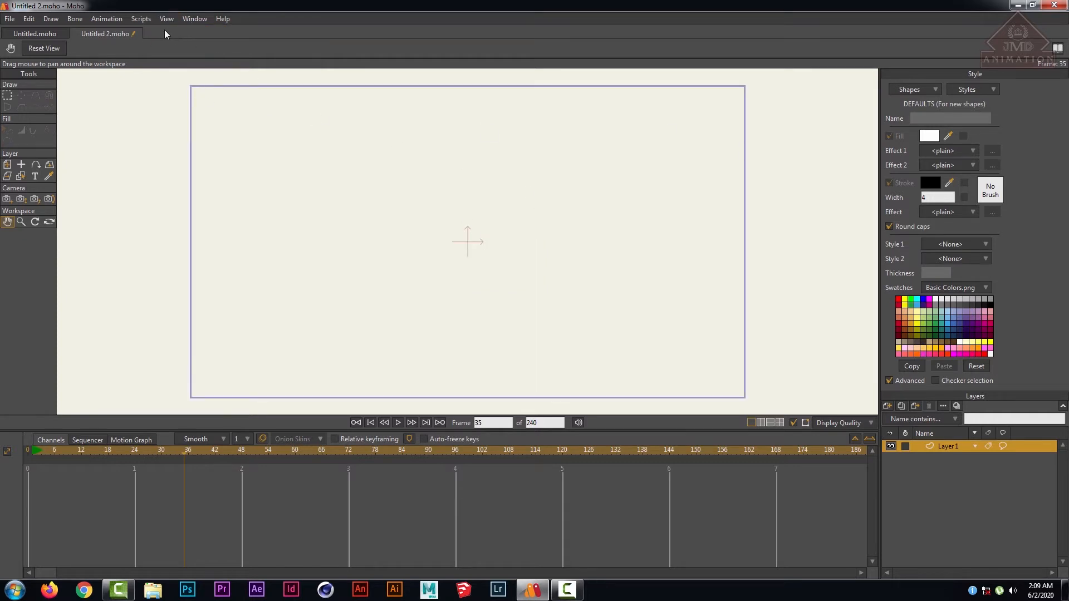
click(166, 19)
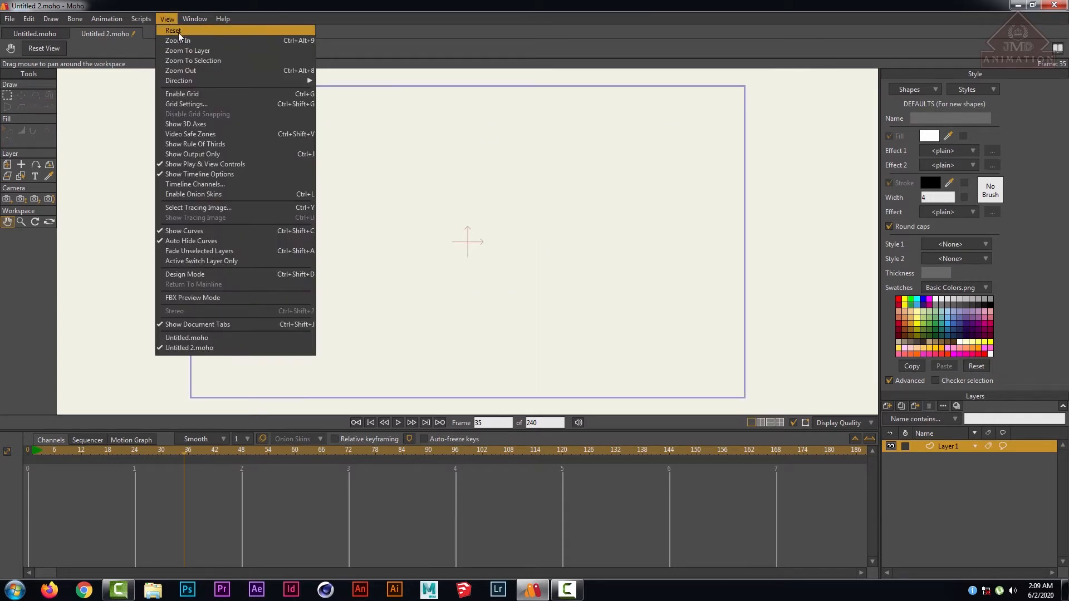
click(178, 33)
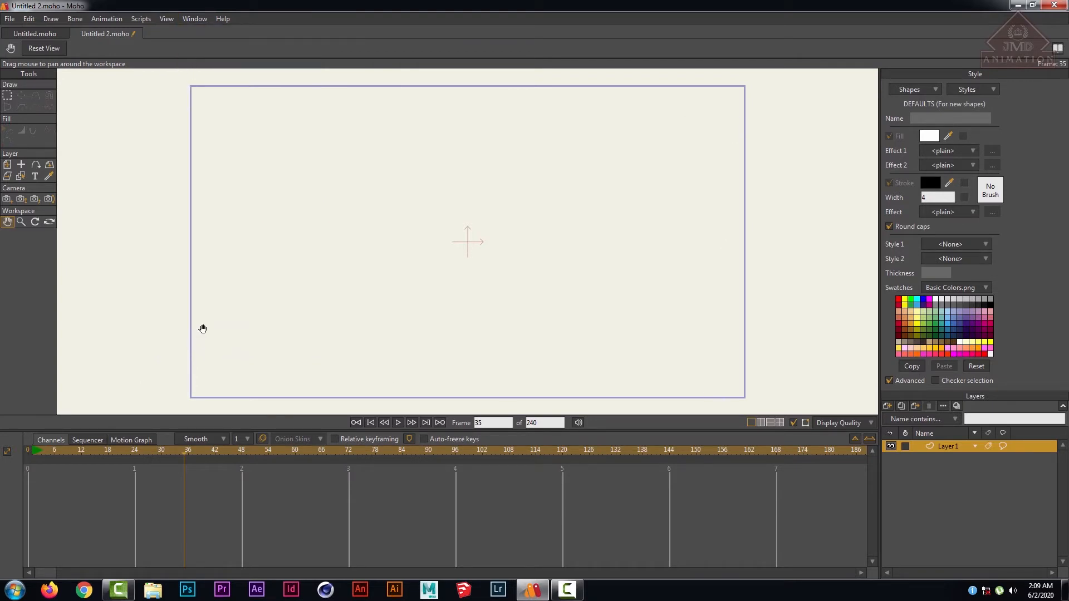
- Enlarge and shrink the canvas view with the Zoom Workspace tool
click(23, 220)
drag(511, 190, 537, 244)
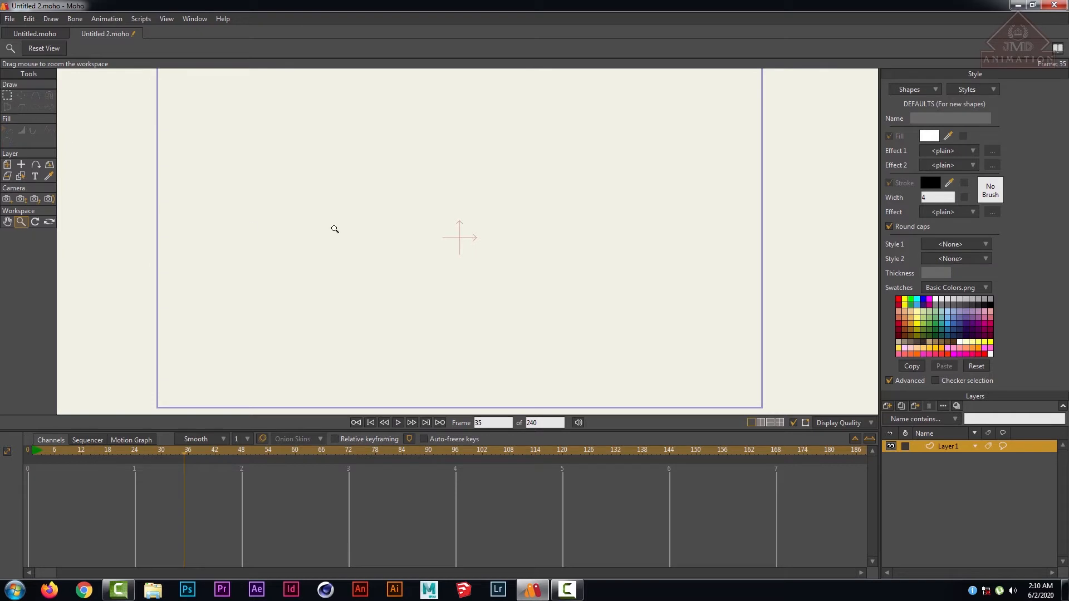
drag(497, 222, 500, 265)
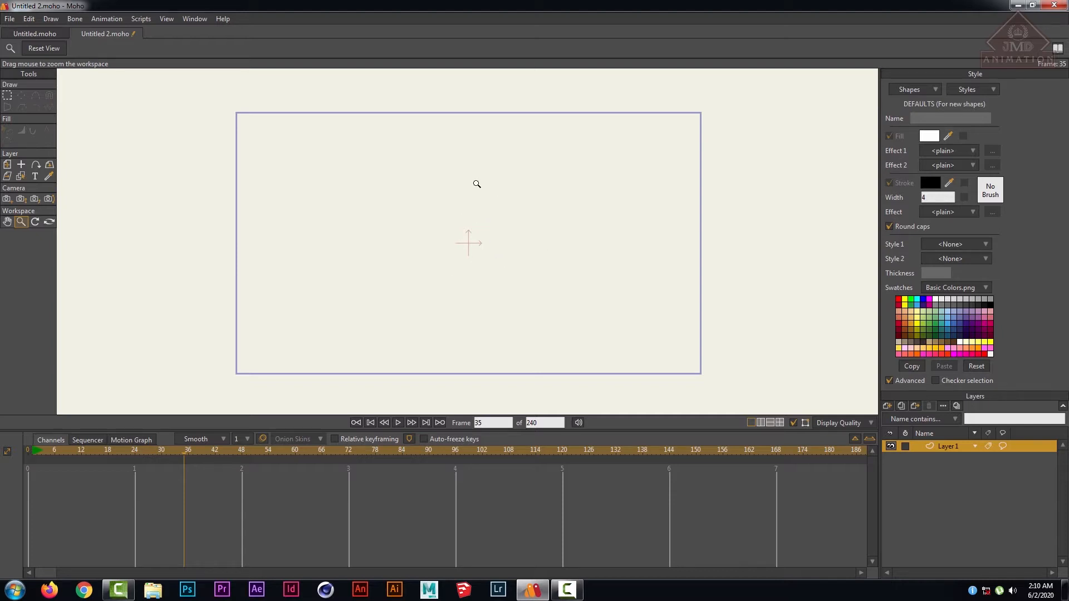
drag(475, 184, 493, 295)
drag(534, 265, 510, 282)
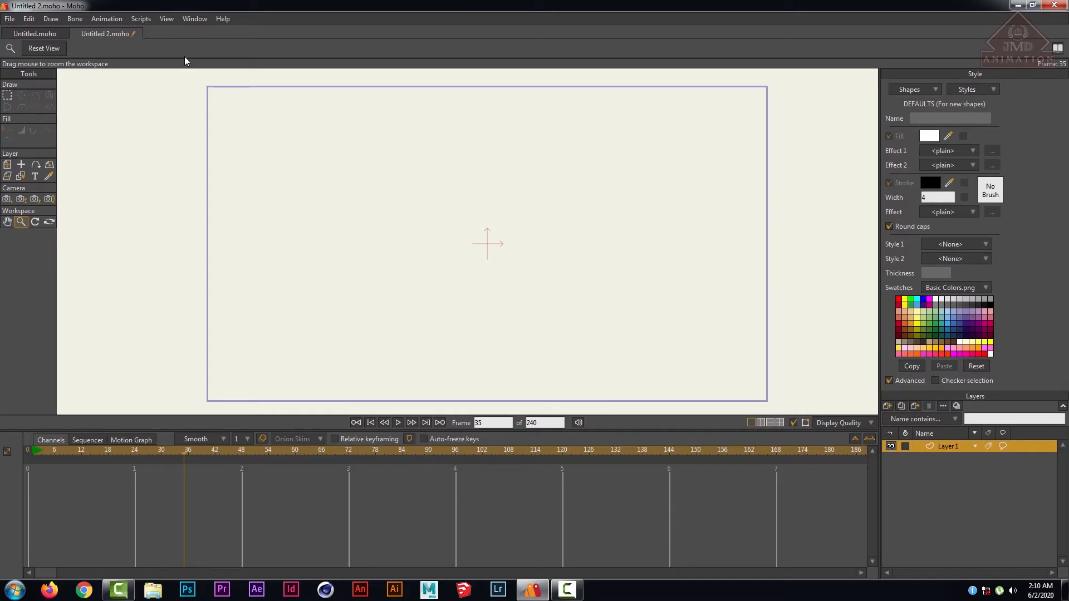
- Reset the workspace view and move the playhead back to frame 0
click(169, 20)
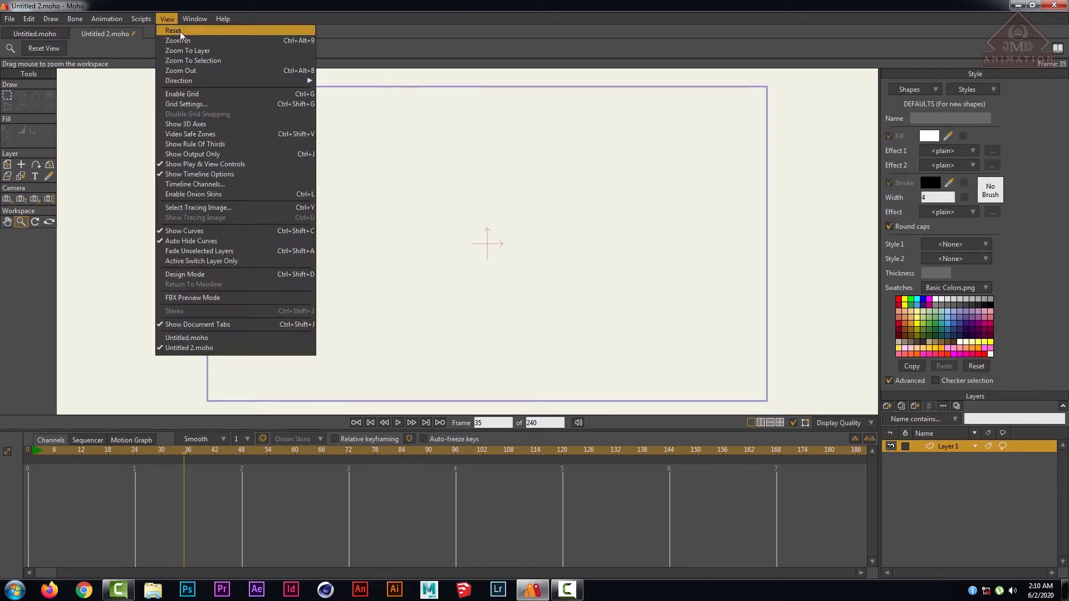
click(180, 31)
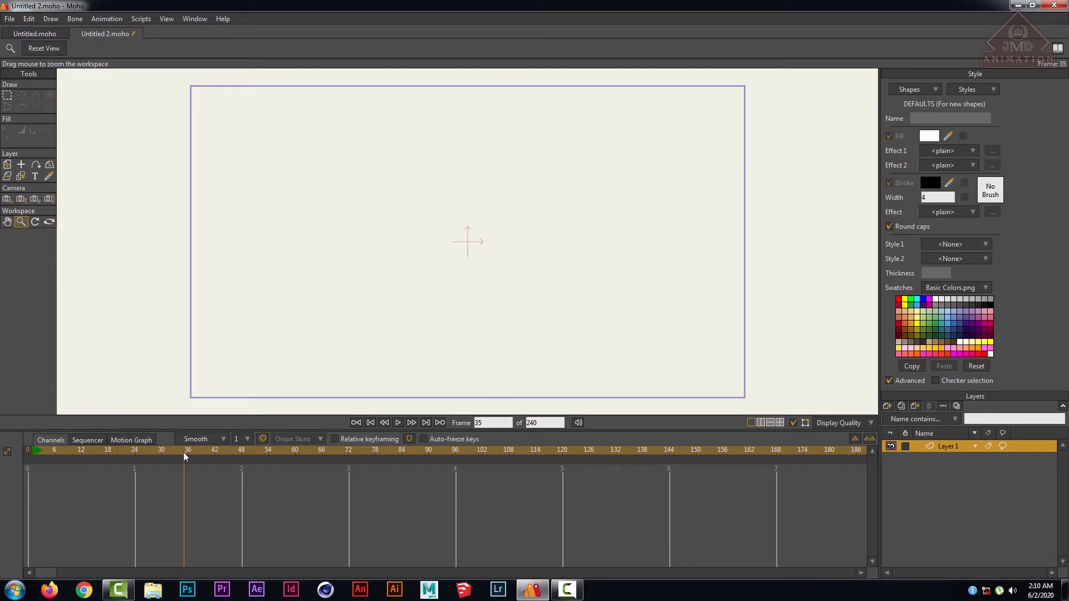
drag(182, 452, 0, 468)
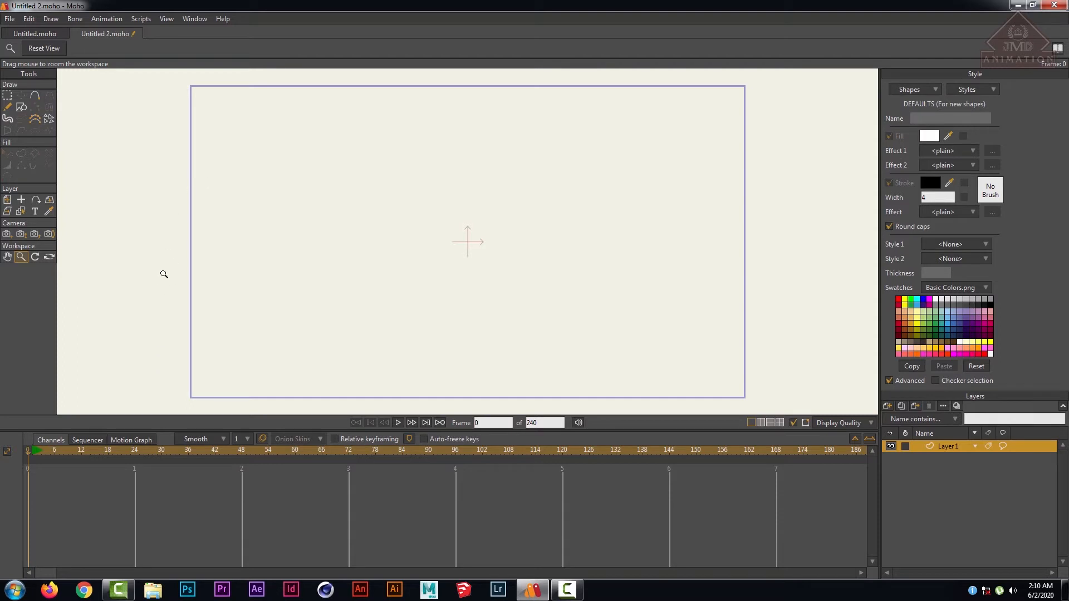
click(166, 19)
- Tilt the canvas with the Rotate Workspace tool and reset the view
click(35, 257)
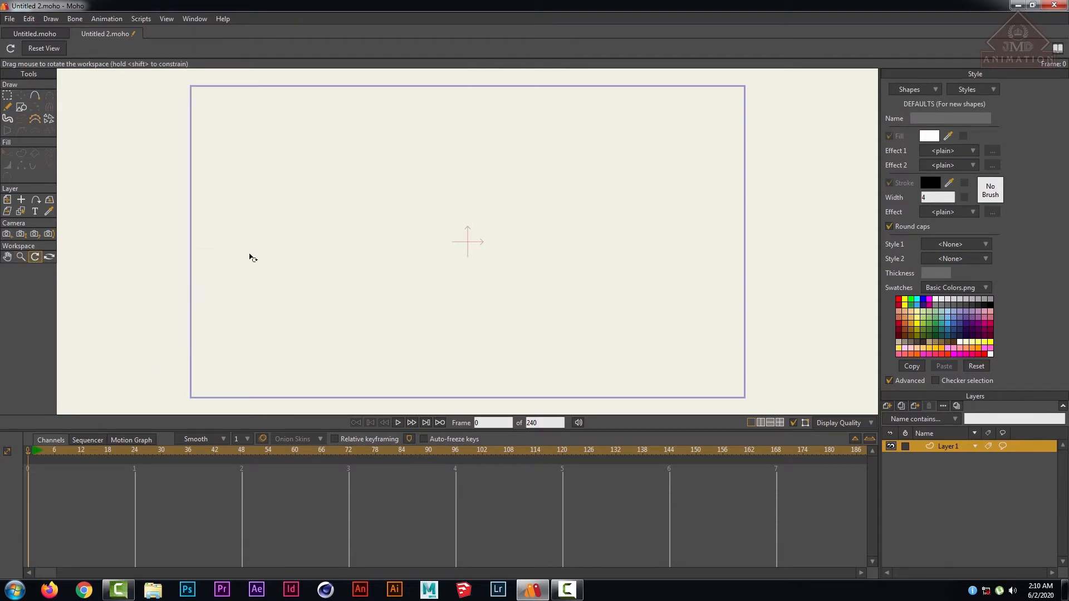
drag(184, 249, 221, 360)
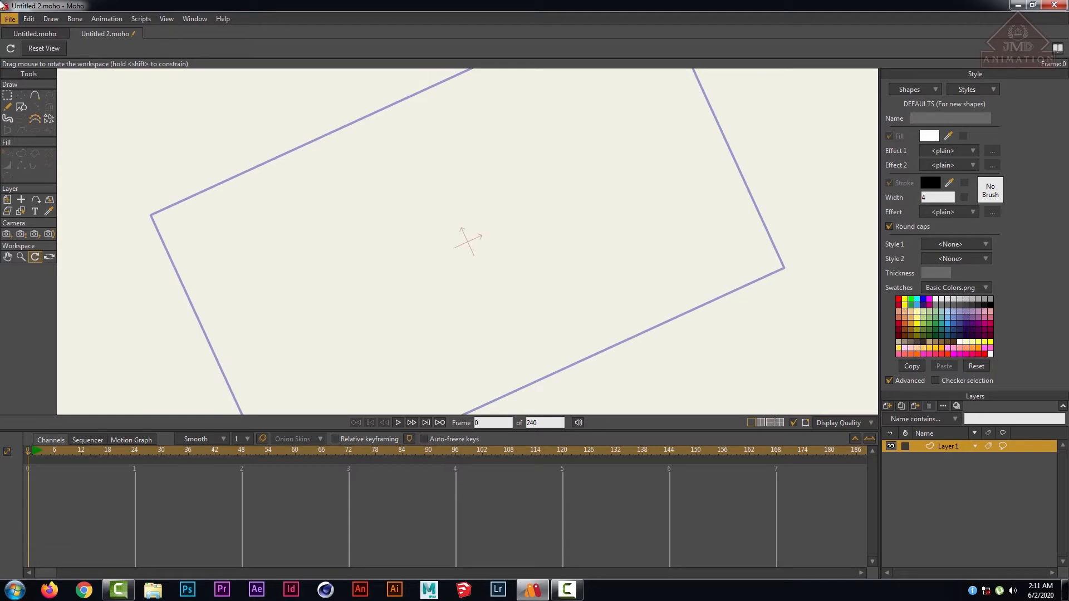
click(45, 50)
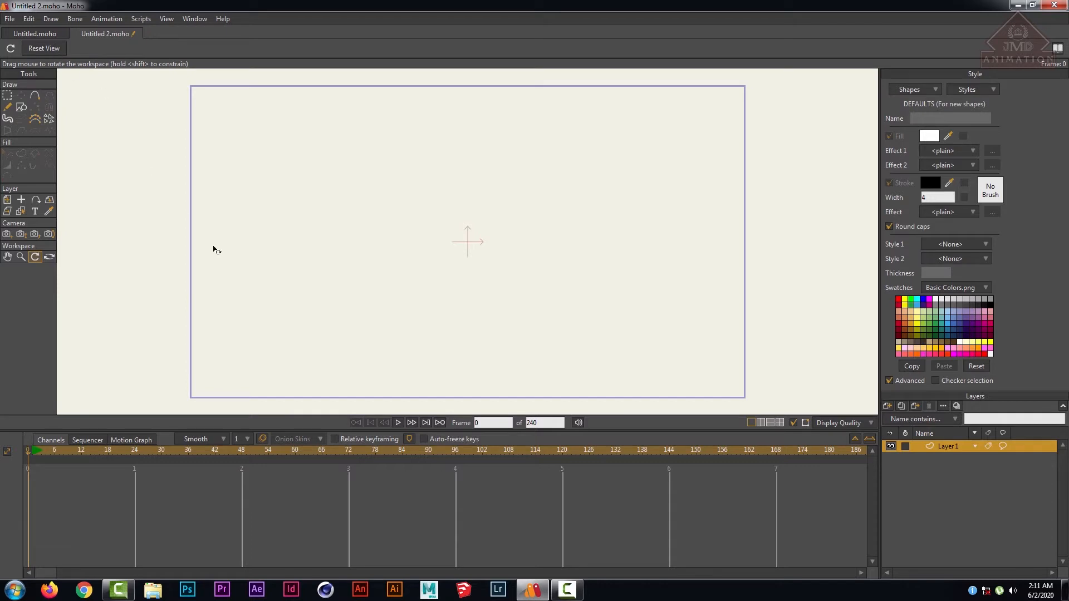
- Orbit the canvas in 3D with the Orbit Workspace tool and restore the default view
click(49, 258)
drag(734, 308, 601, 234)
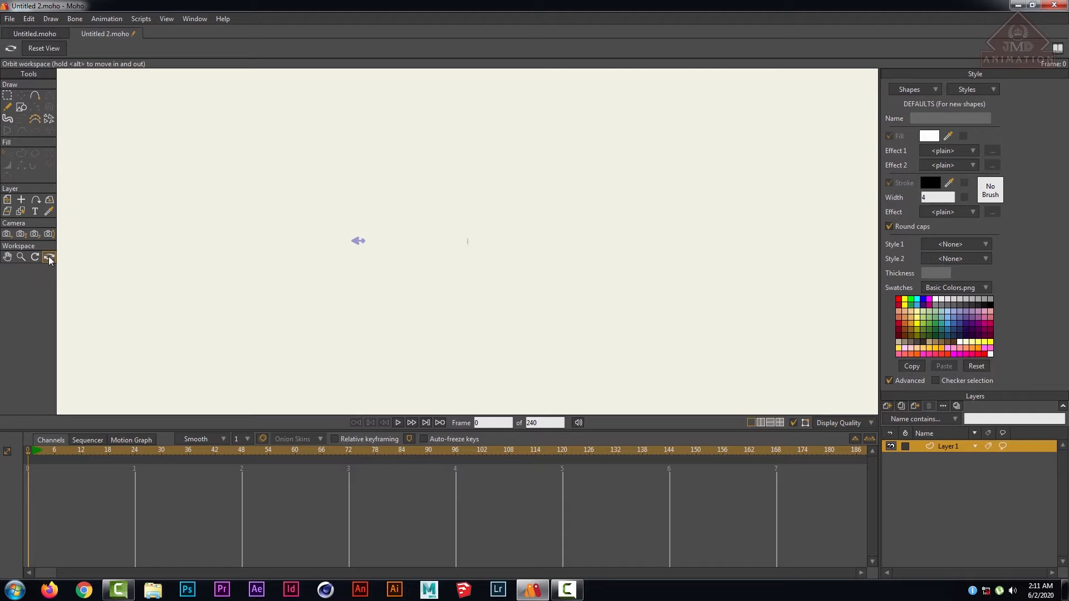
click(35, 48)
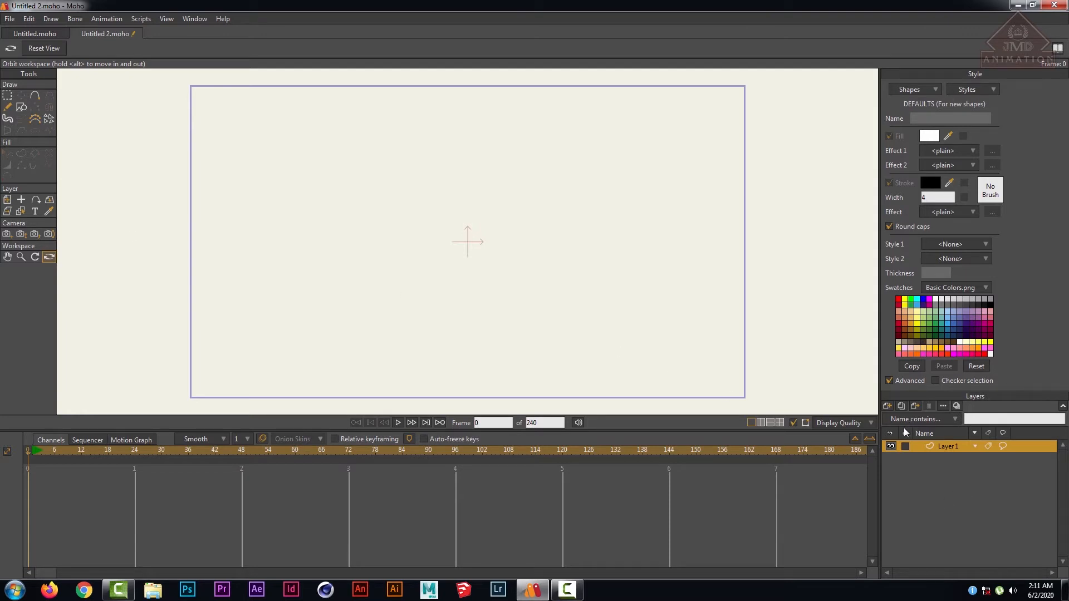
- Review the layer filter options, such as name, kind, label color and visibility, keeping the name filter
click(920, 419)
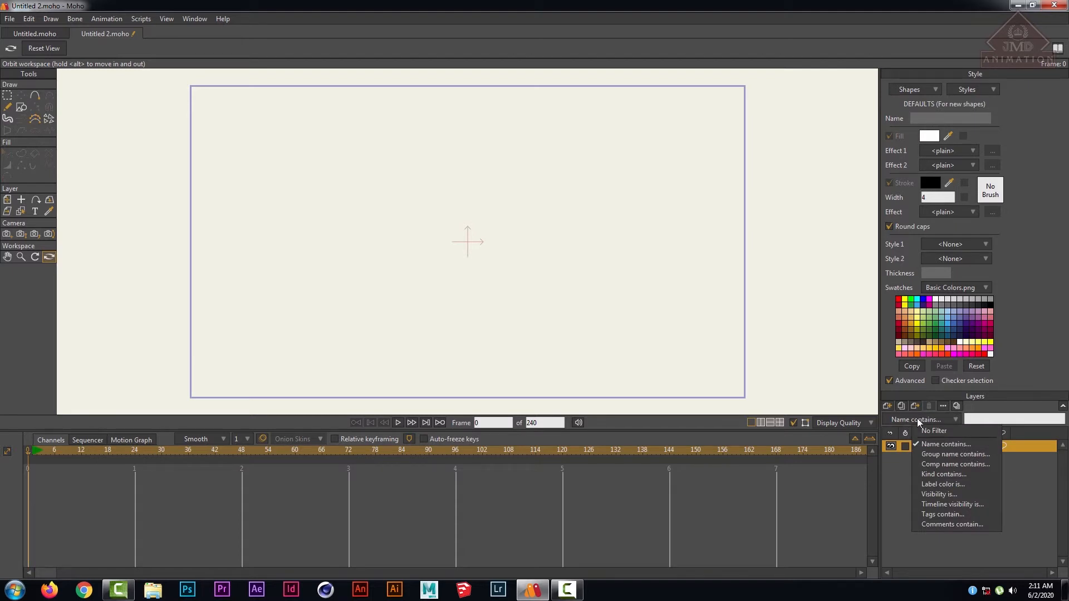
click(923, 418)
click(955, 418)
click(957, 419)
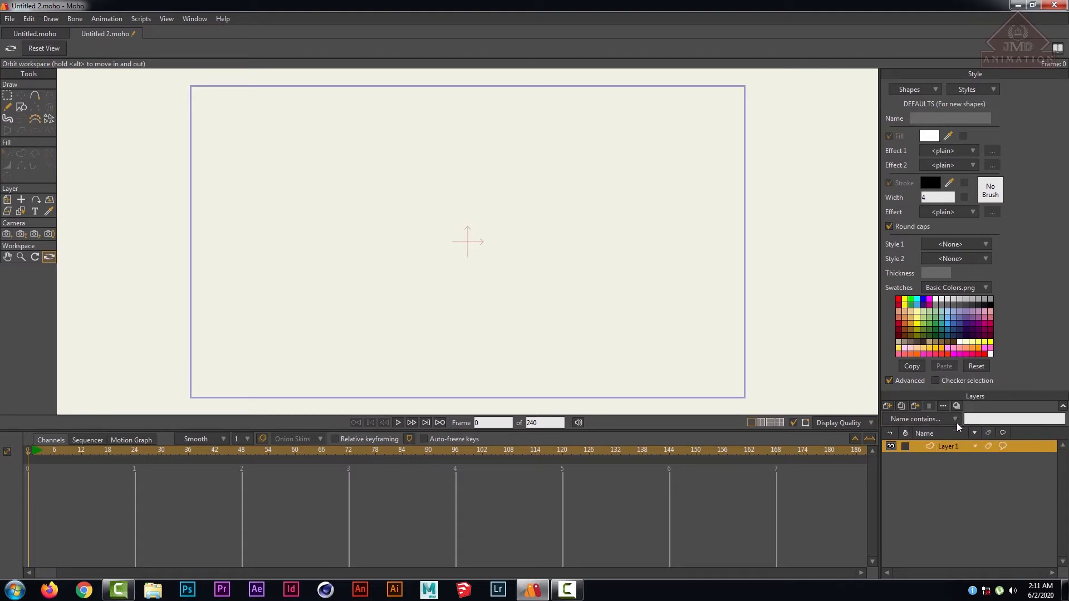
click(955, 419)
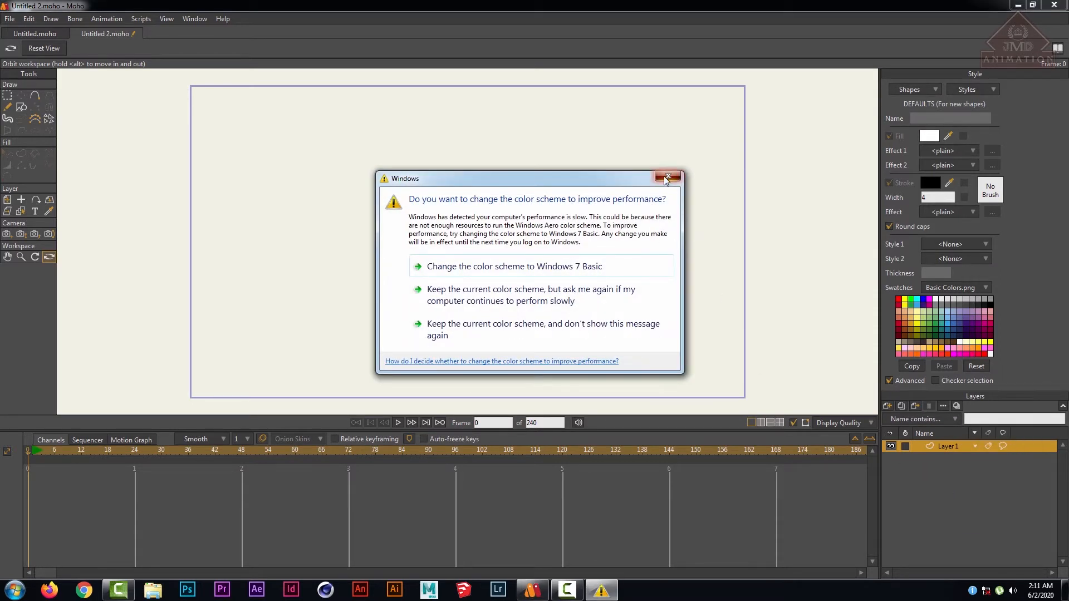
- Dismiss the Windows color scheme prompts without choosing any of the offered schemes
click(667, 178)
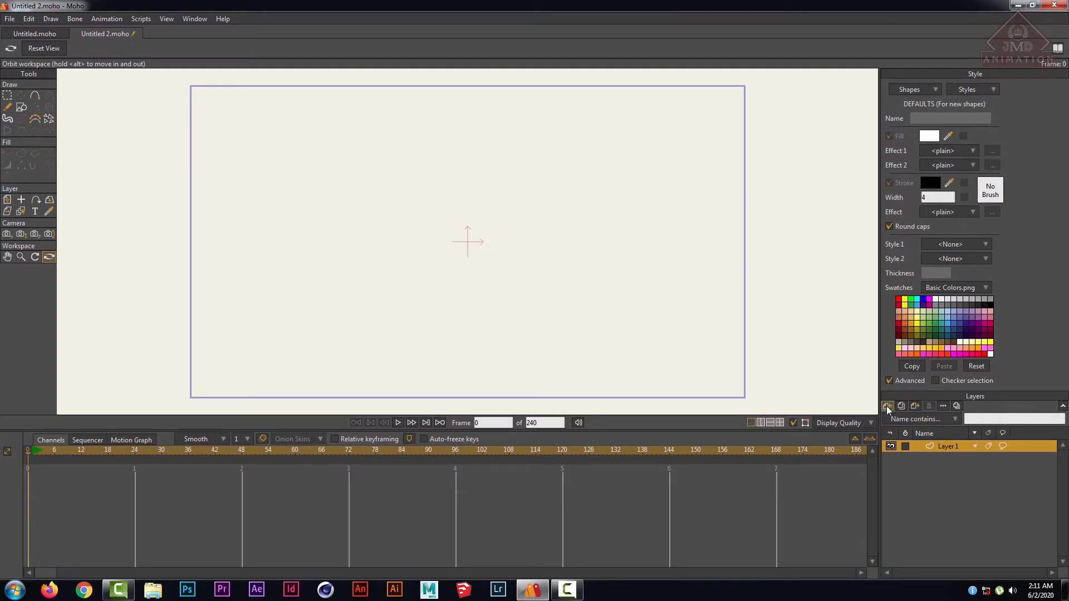
click(886, 406)
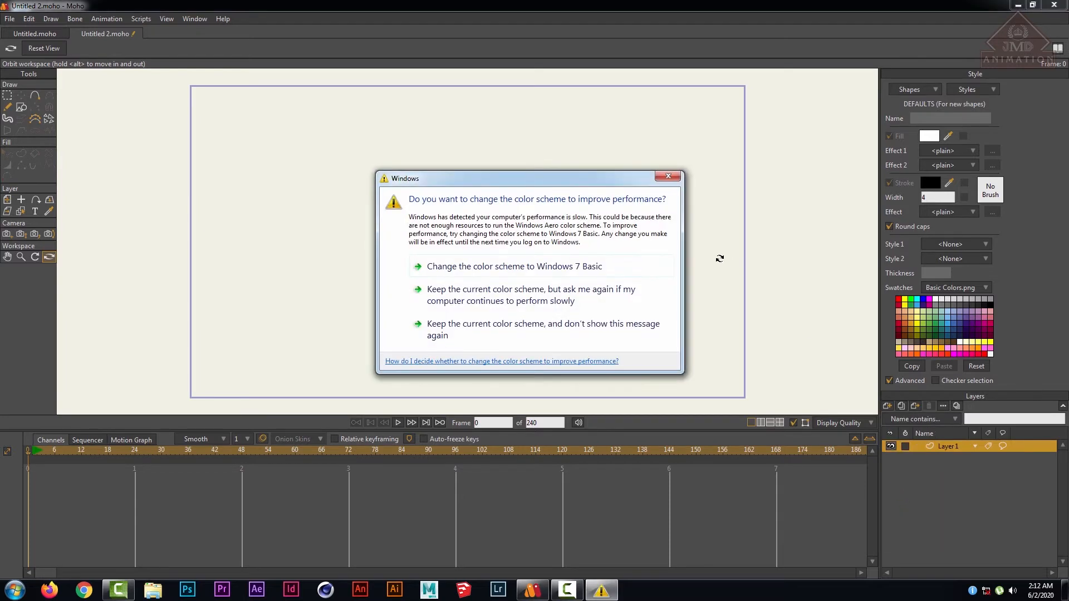
click(665, 178)
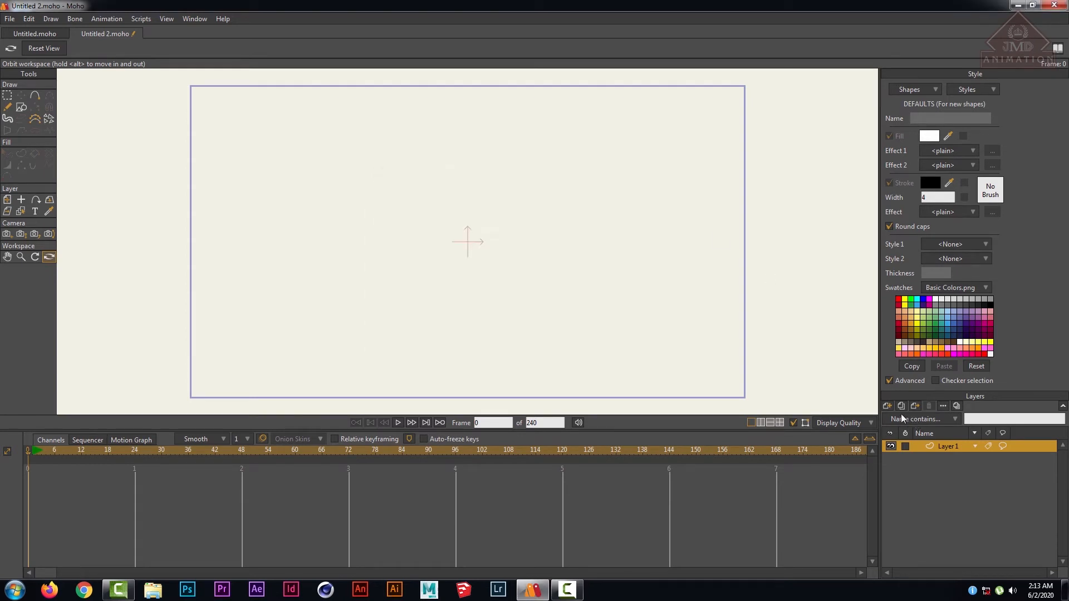
- Add a new vector layer above Layer 1 and delete it again
click(887, 406)
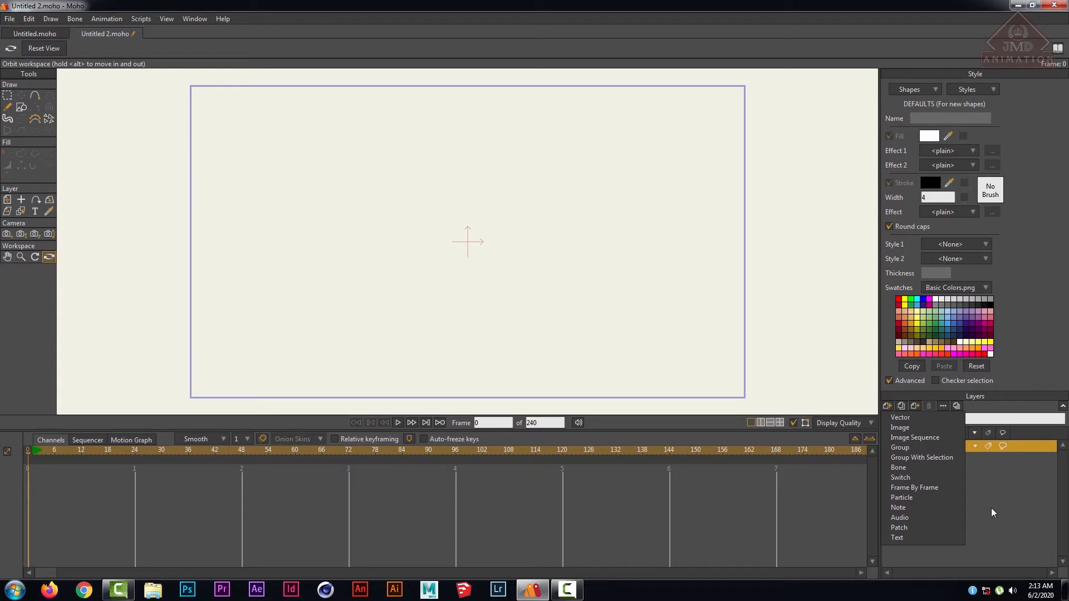
click(895, 416)
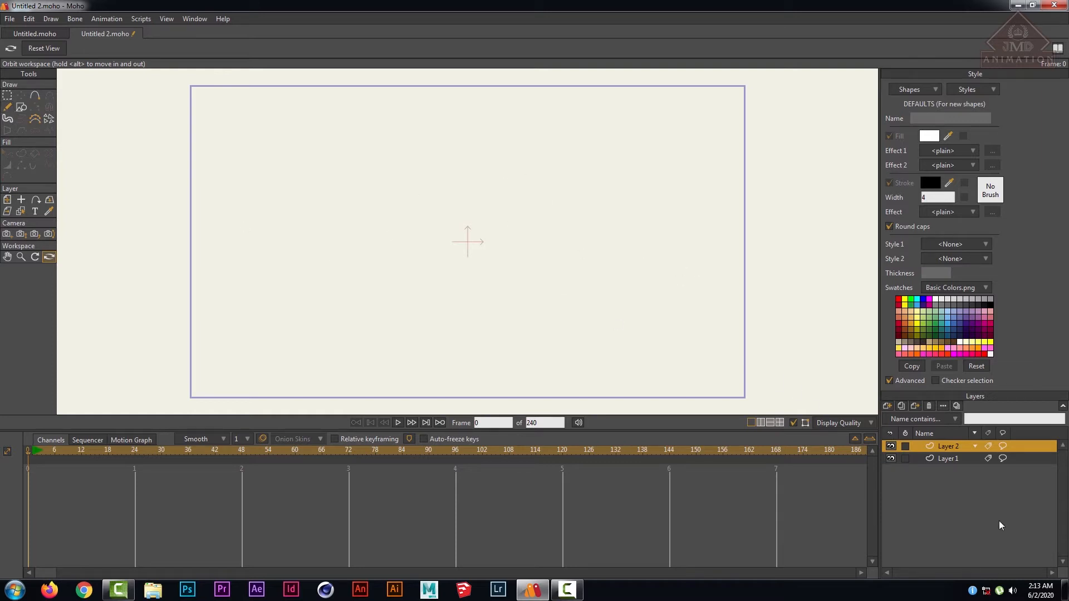
right_click(947, 443)
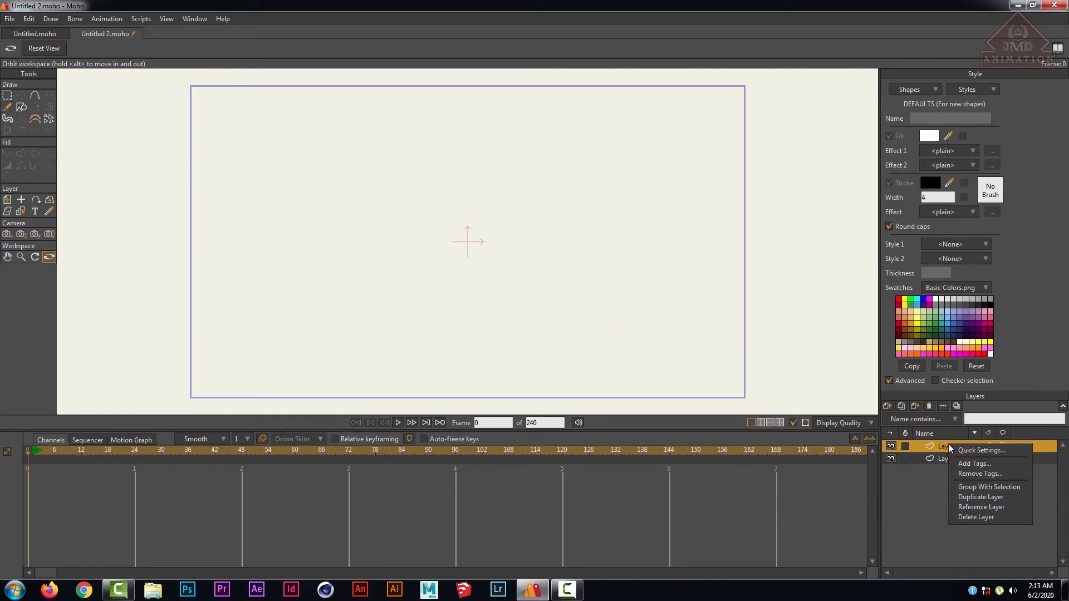
click(983, 518)
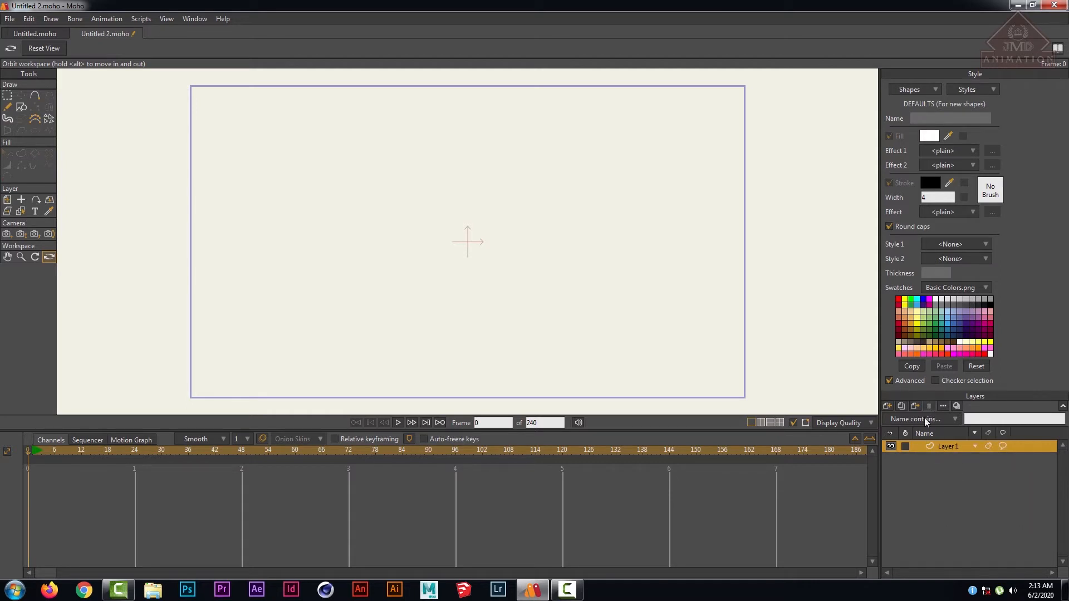
- Add another vector layer, name it 1 in its layer settings, and delete it
click(887, 405)
click(913, 435)
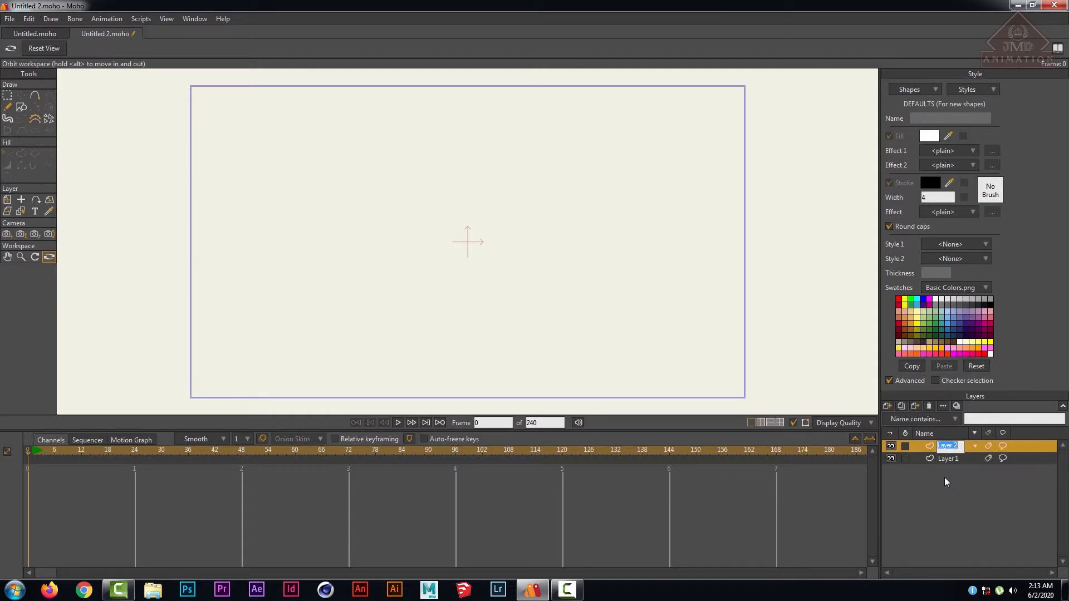
key(Return)
double_click(943, 449)
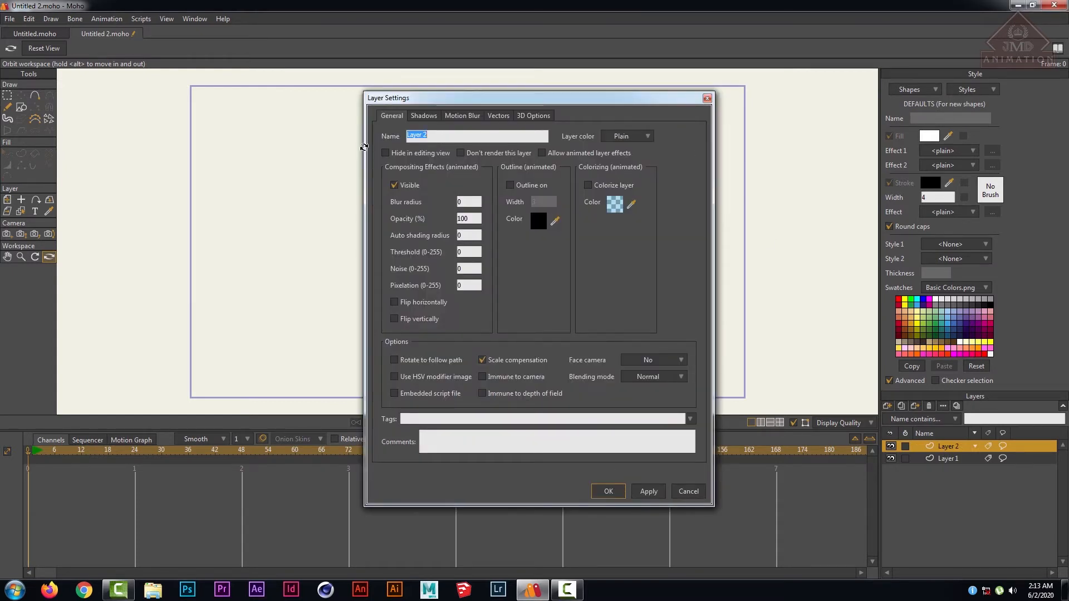
text(1)
click(608, 491)
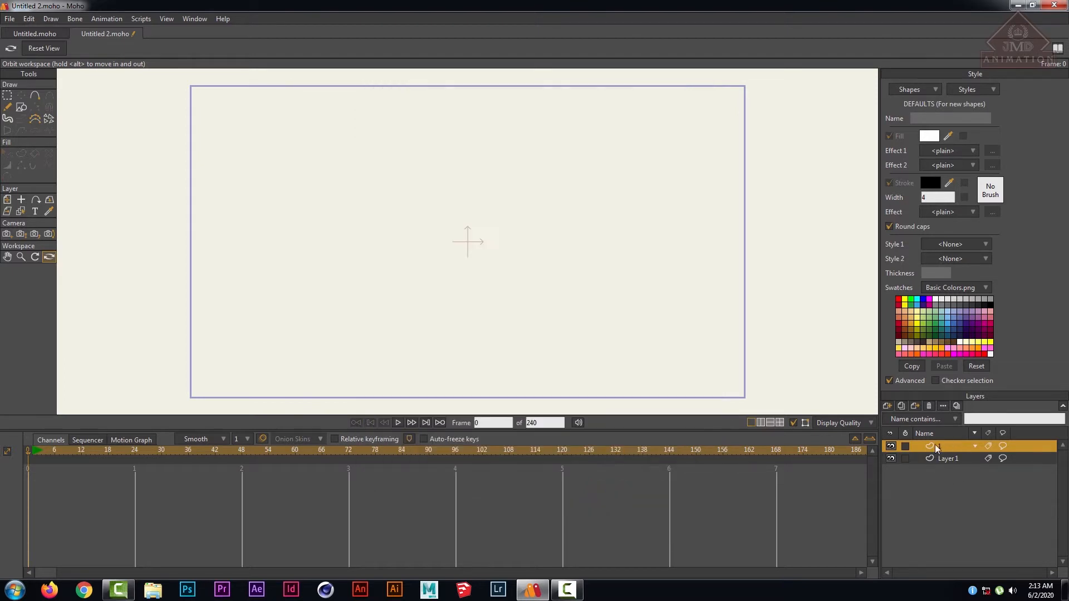
click(929, 406)
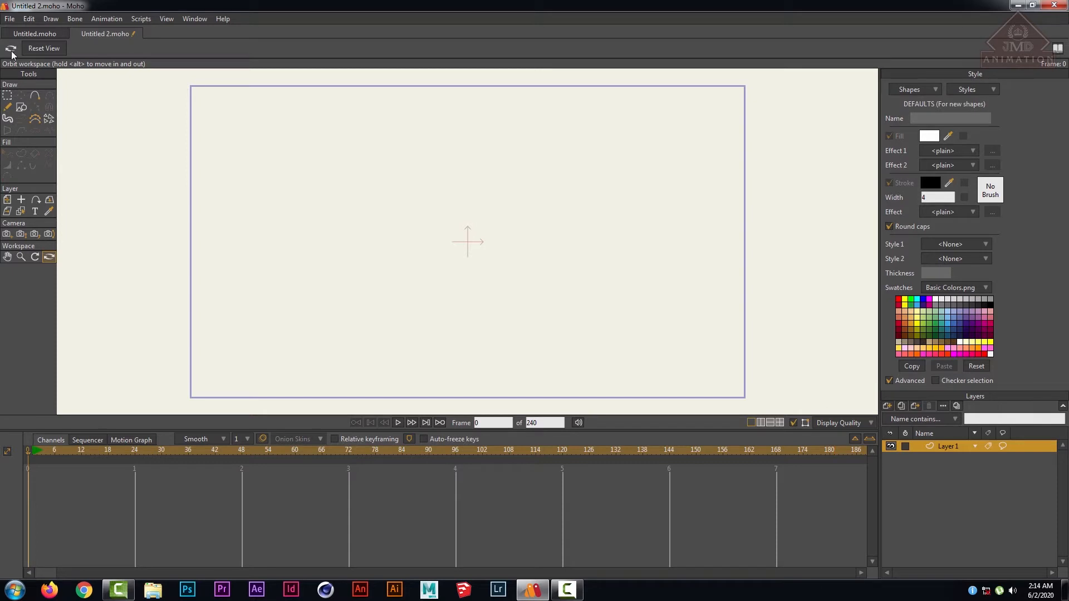
- Review the commands for creating, opening and closing projects, and look at the Untitled.moho document before returning to Untitled 2.moho
click(11, 19)
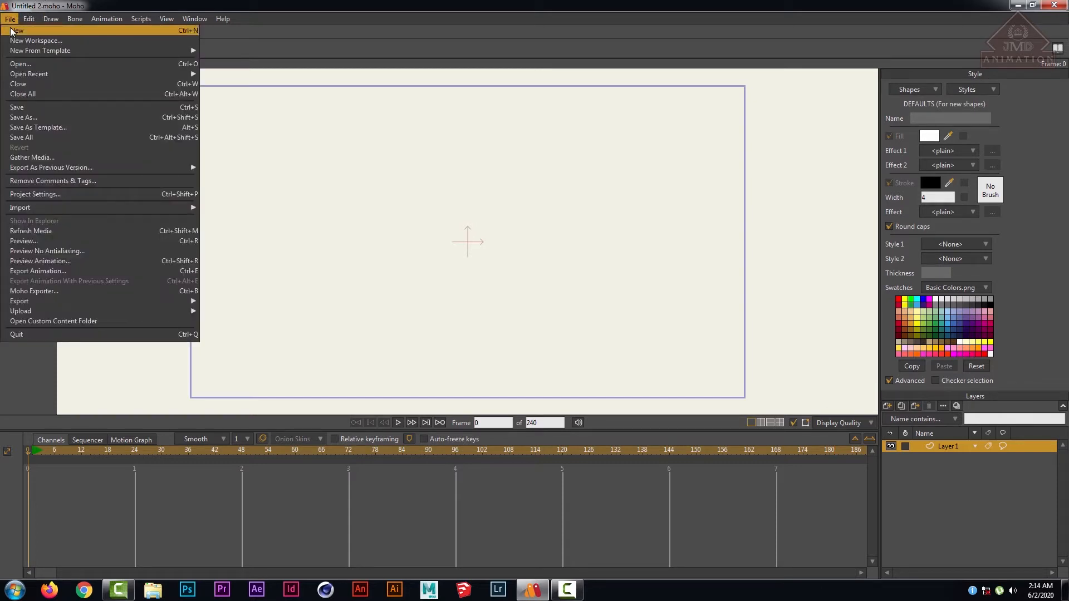
mouse_move(48, 50)
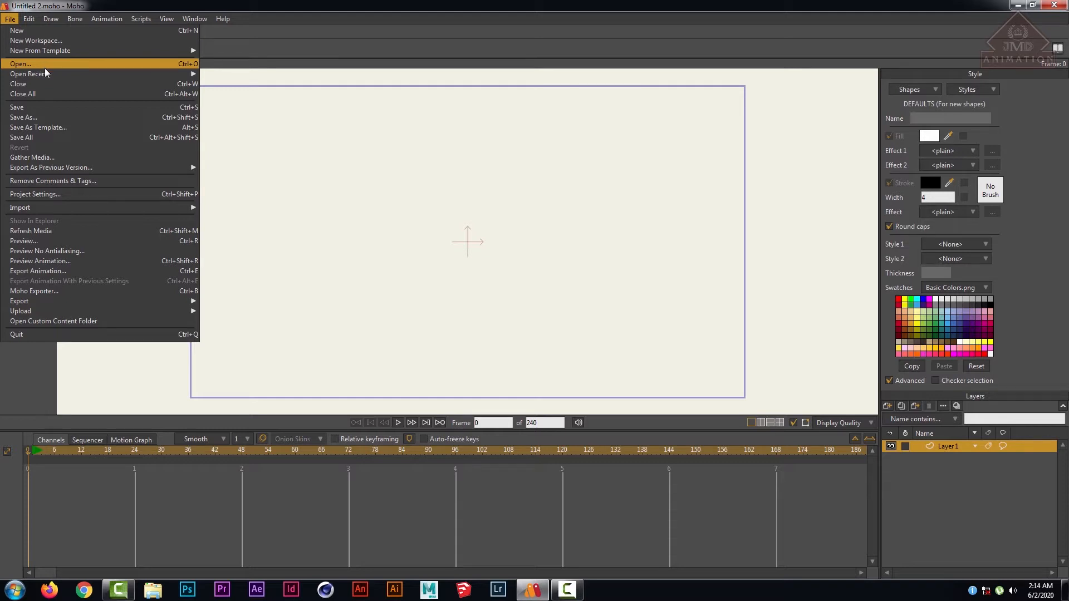
mouse_move(44, 69)
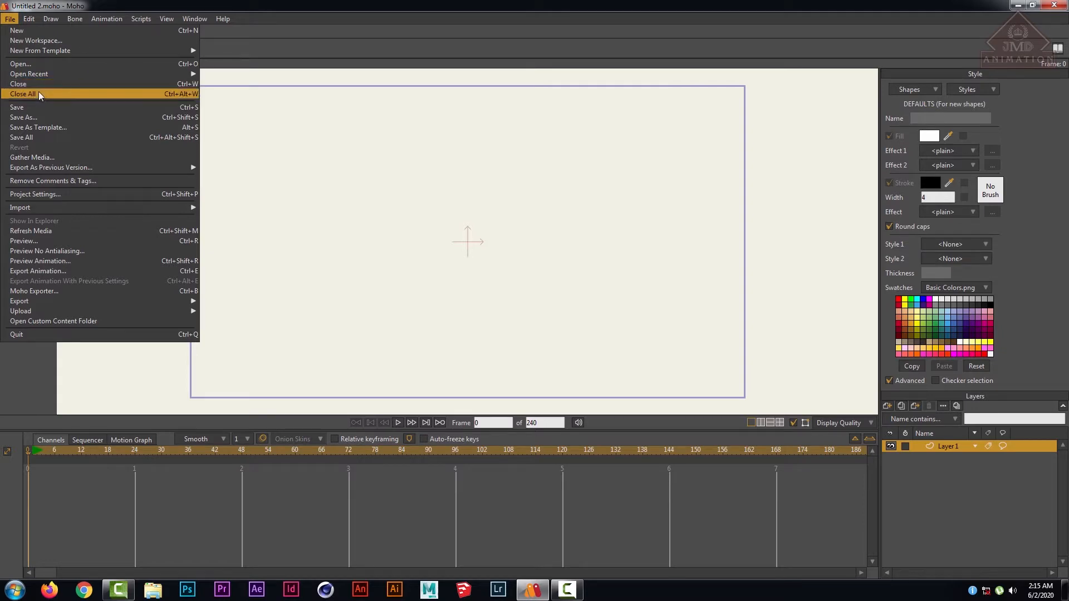
click(342, 128)
click(35, 32)
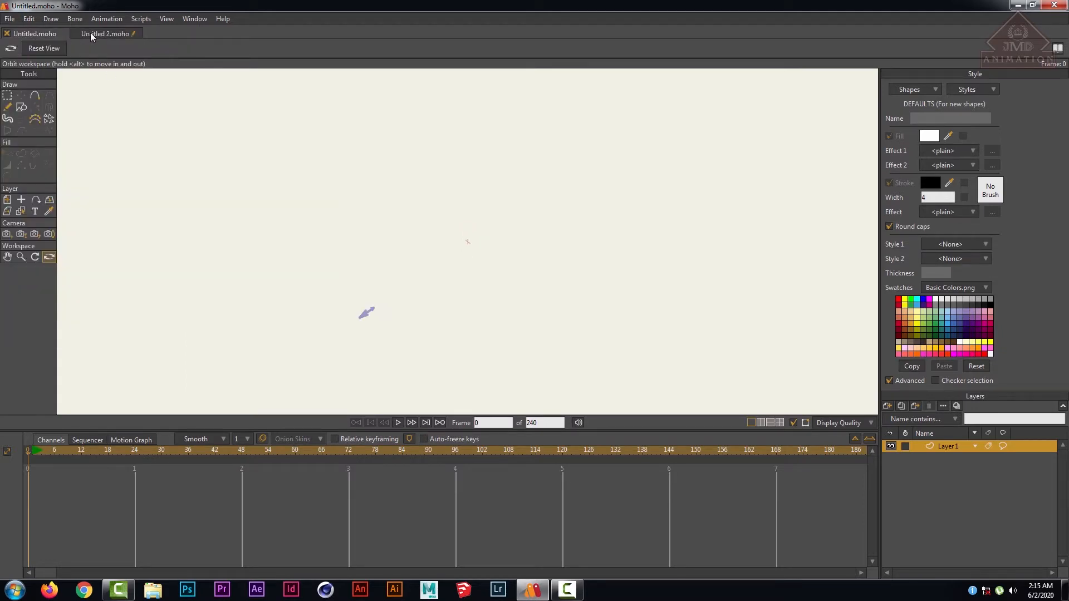
click(106, 35)
- Save the project to the Desktop as gg, check the file on the desktop, and return to Moho
click(11, 20)
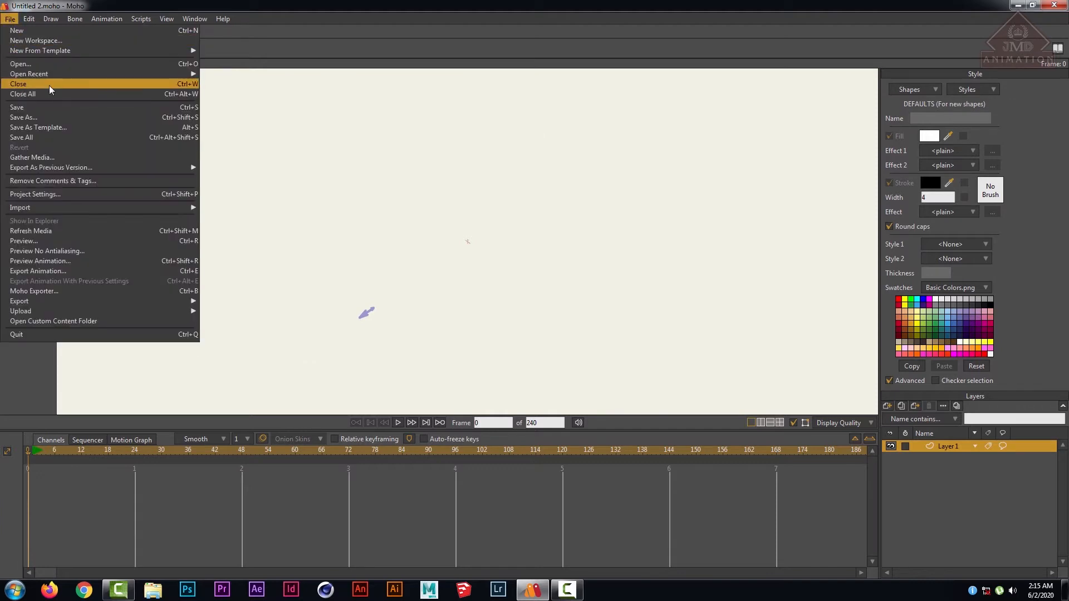
click(31, 118)
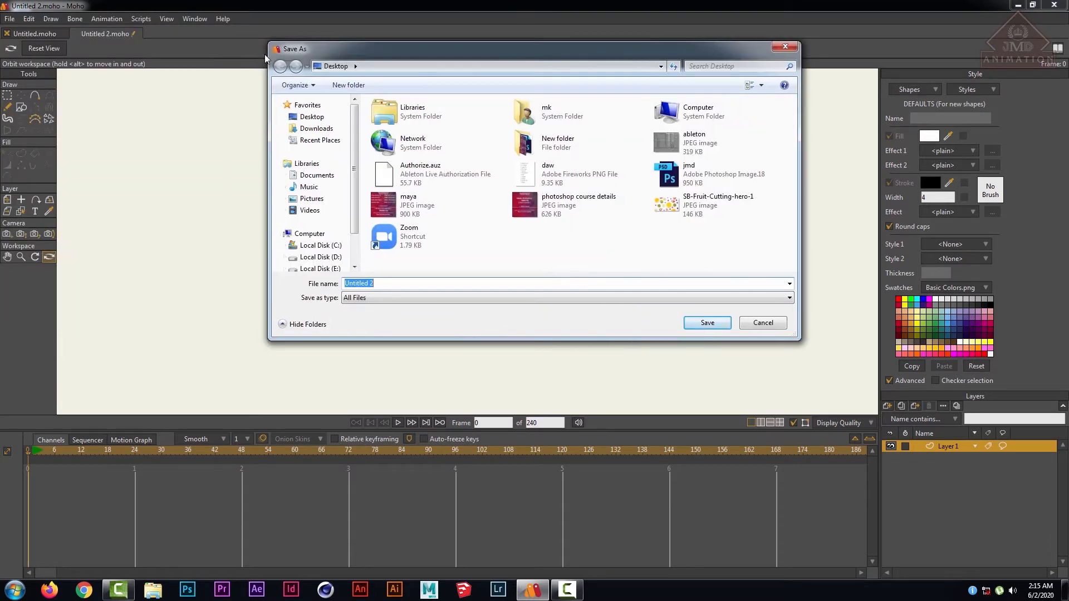
click(312, 117)
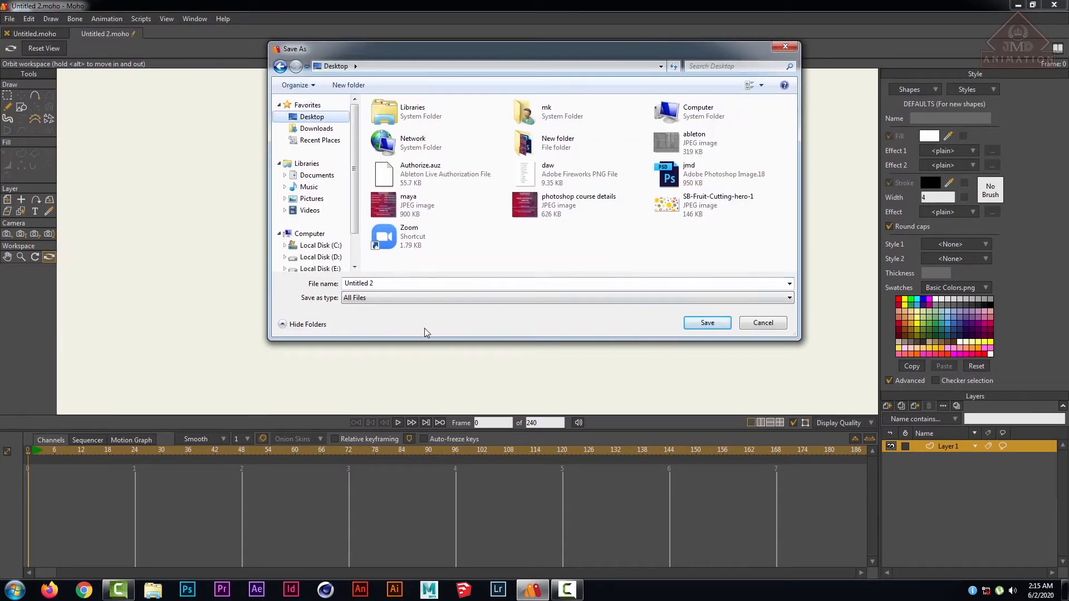
click(405, 284)
text(gg)
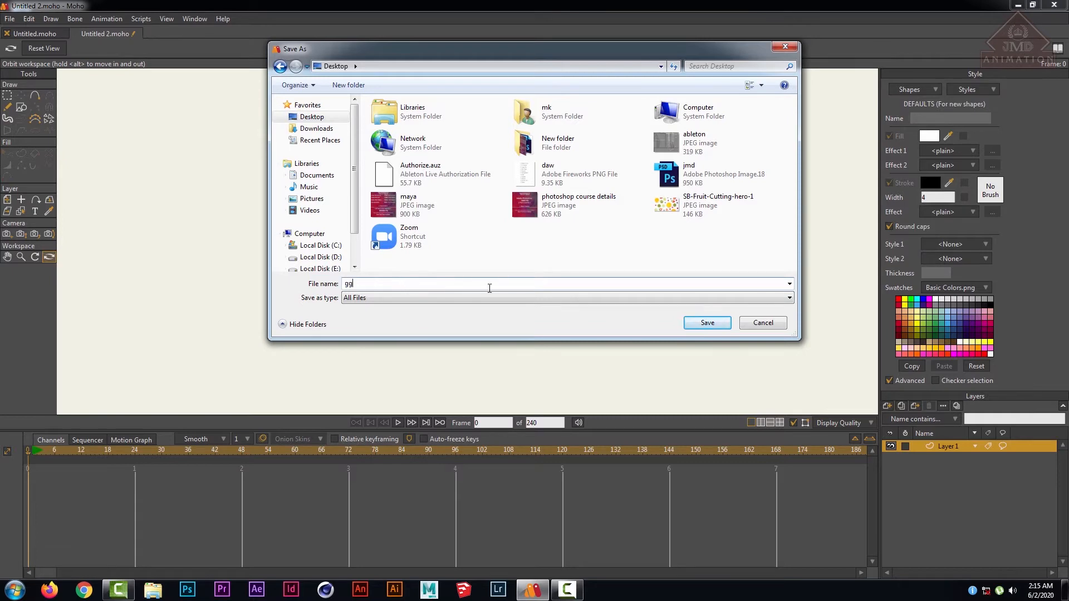
click(703, 322)
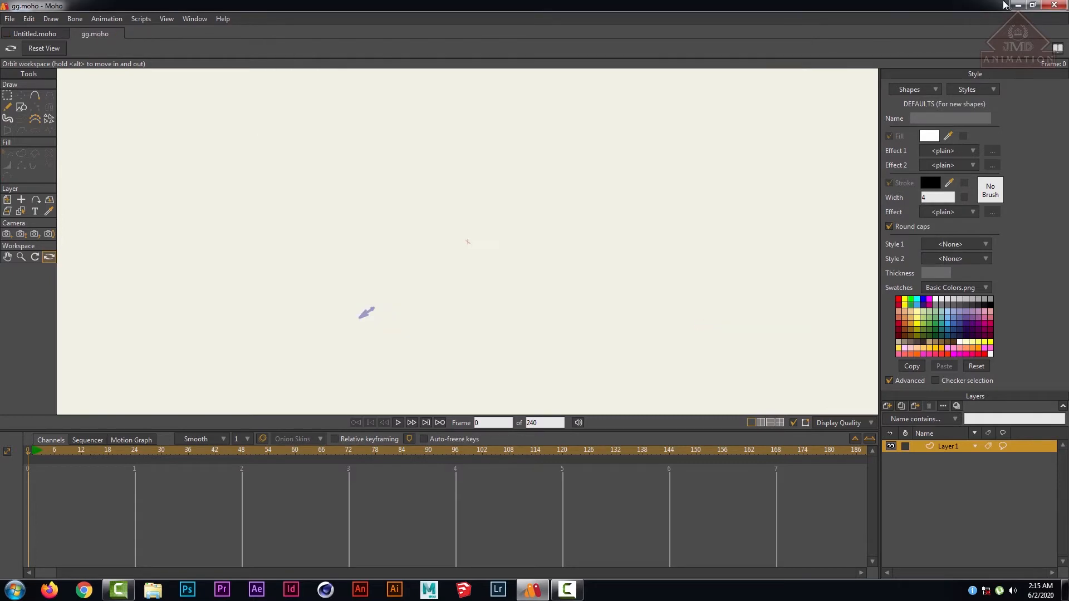
click(1017, 5)
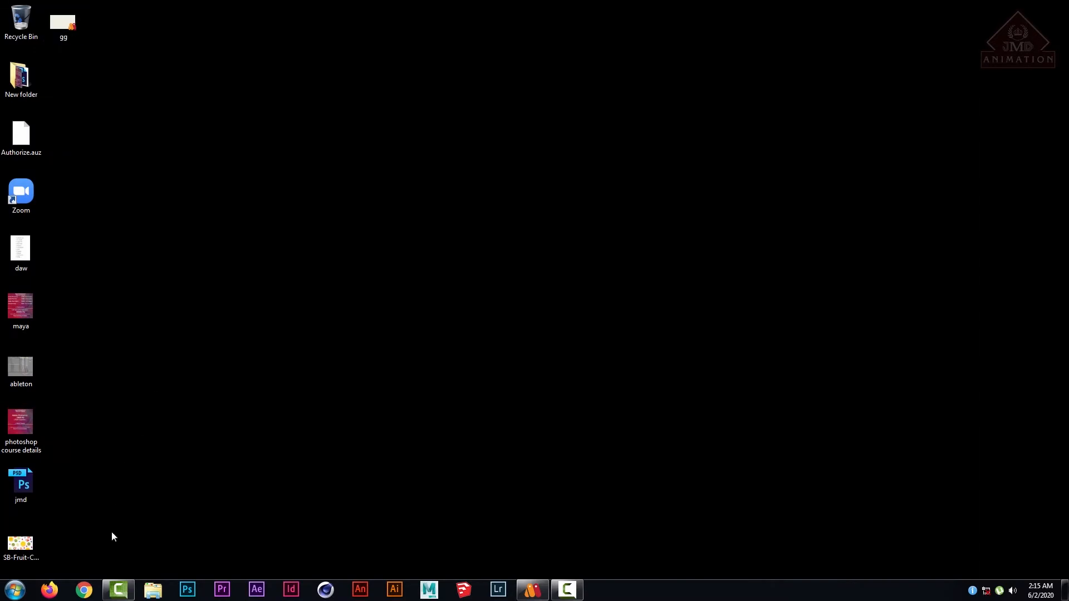
click(533, 591)
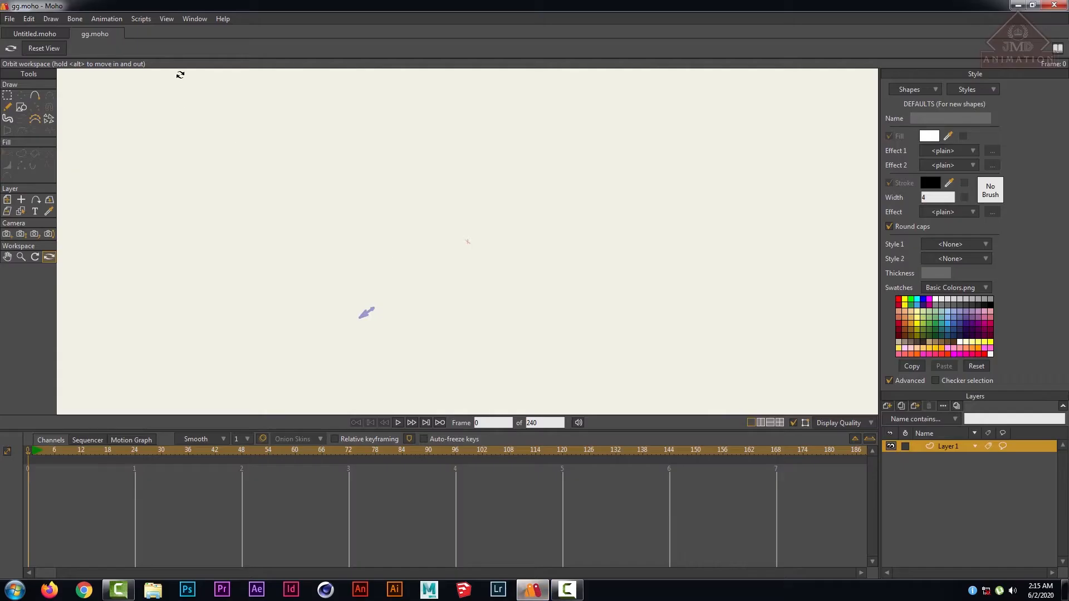
- Examine the available file, drawing, bone and animation commands, along with the 3D and particle effects scripts
click(10, 19)
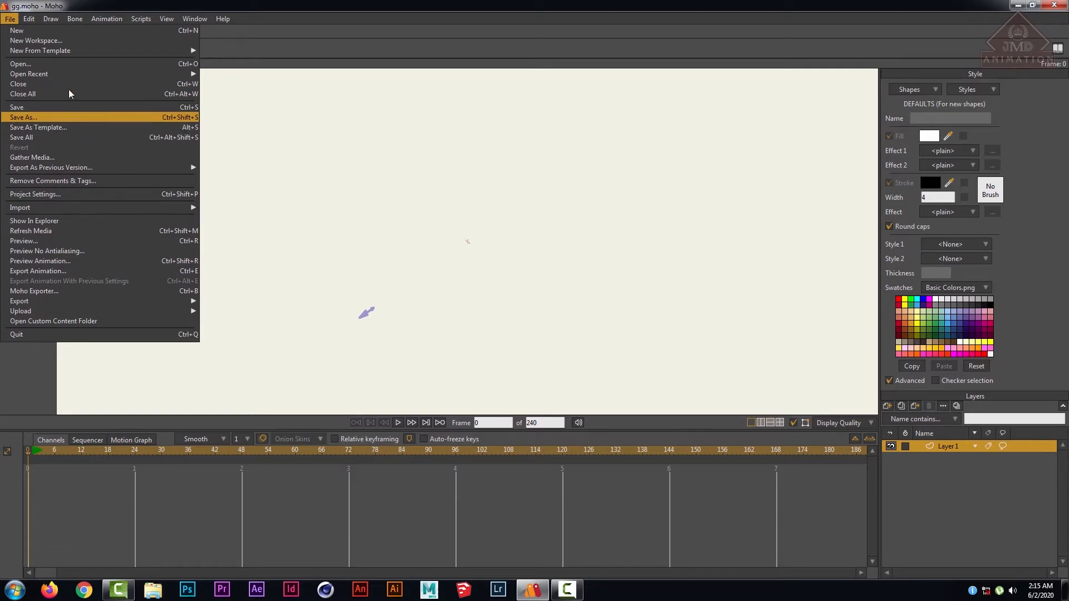
mouse_move(28, 21)
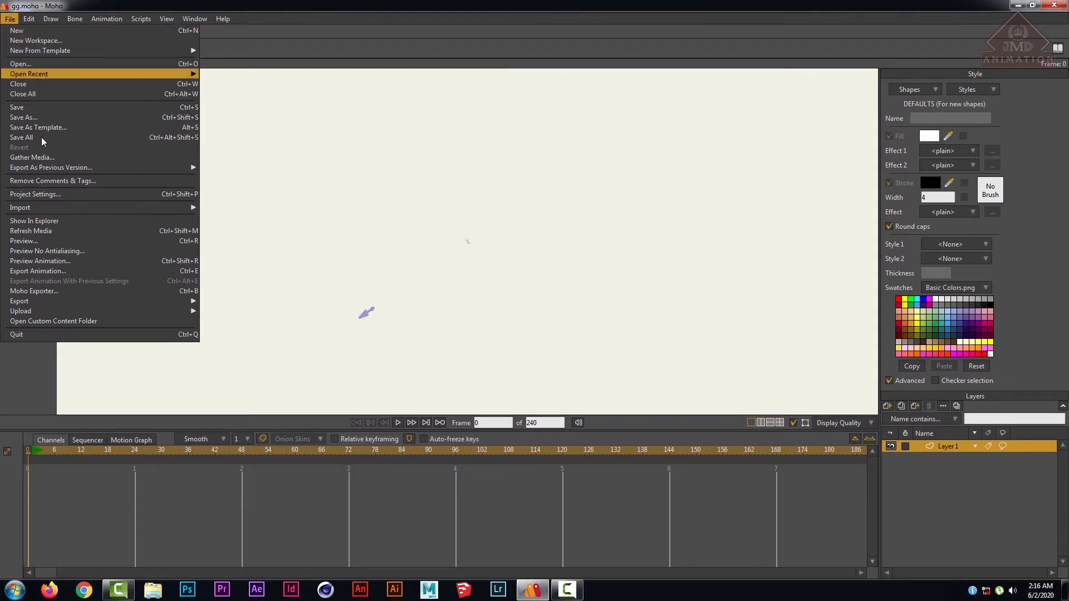
mouse_move(49, 208)
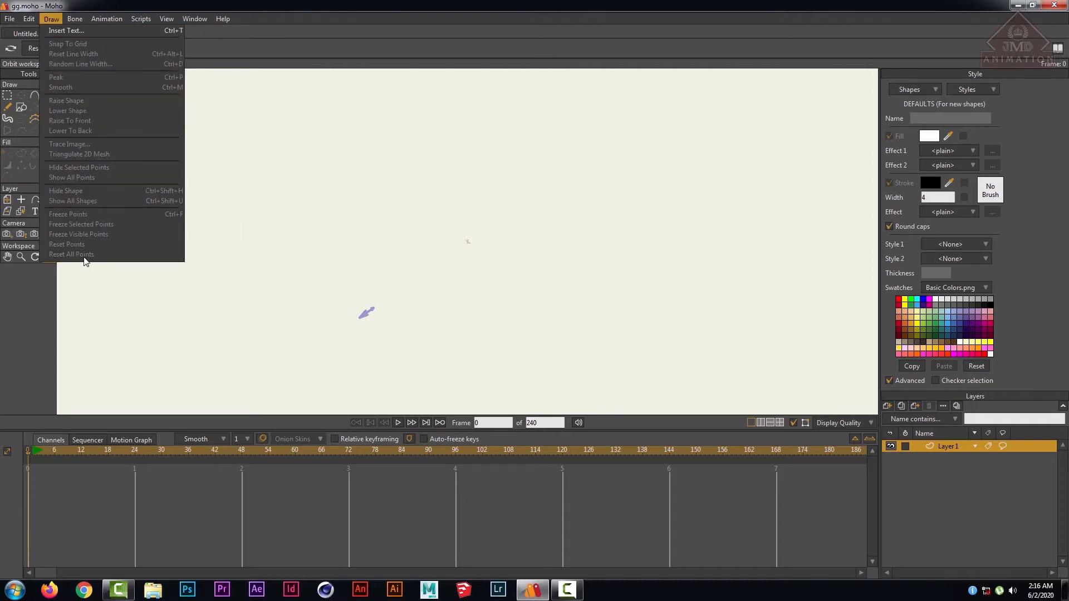
mouse_move(74, 20)
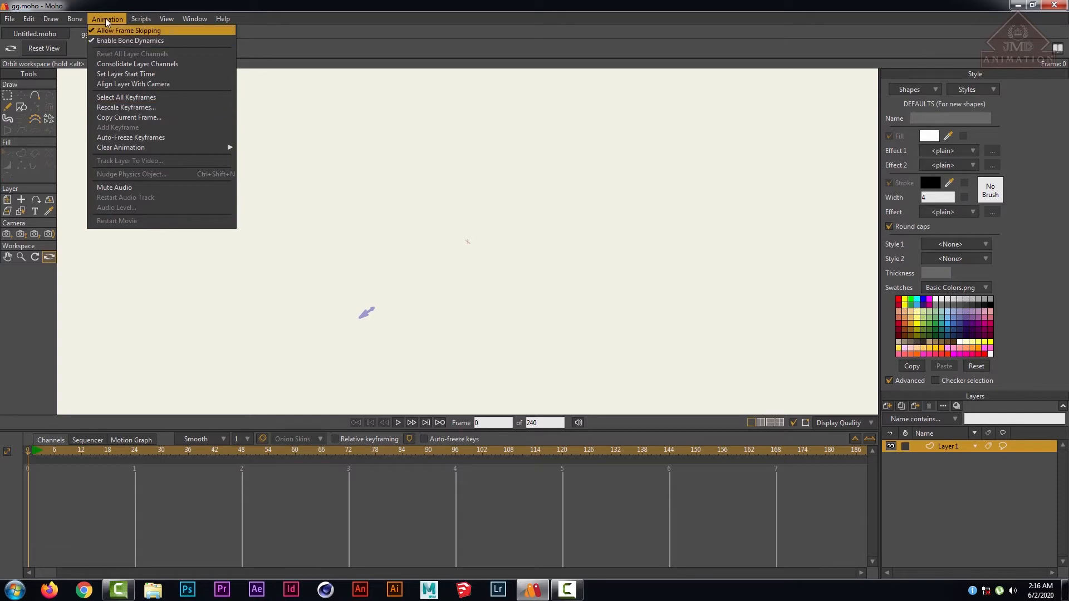
click(106, 20)
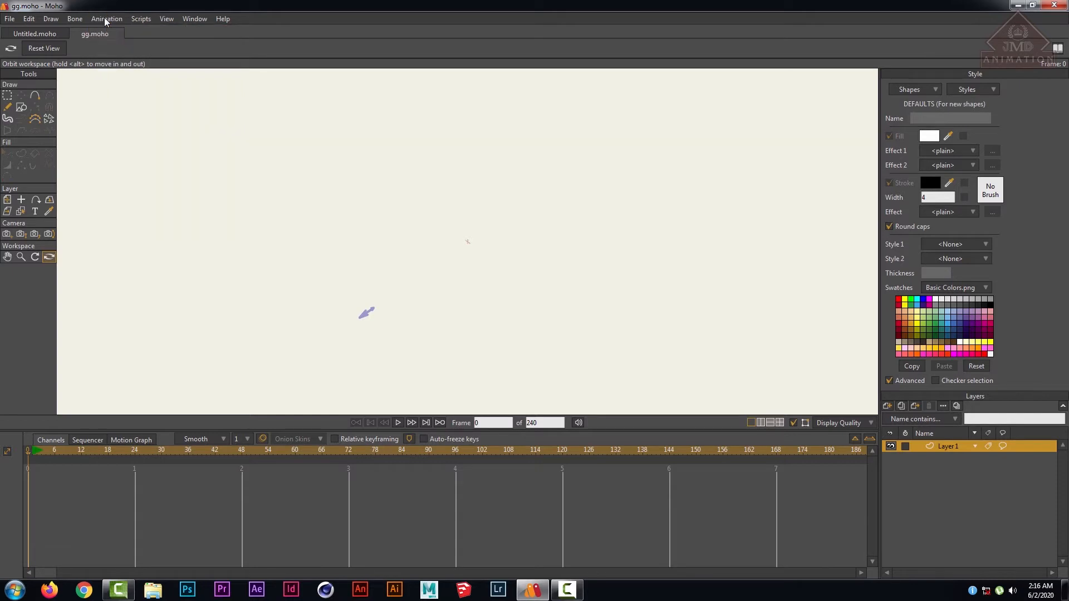
click(142, 19)
mouse_move(148, 29)
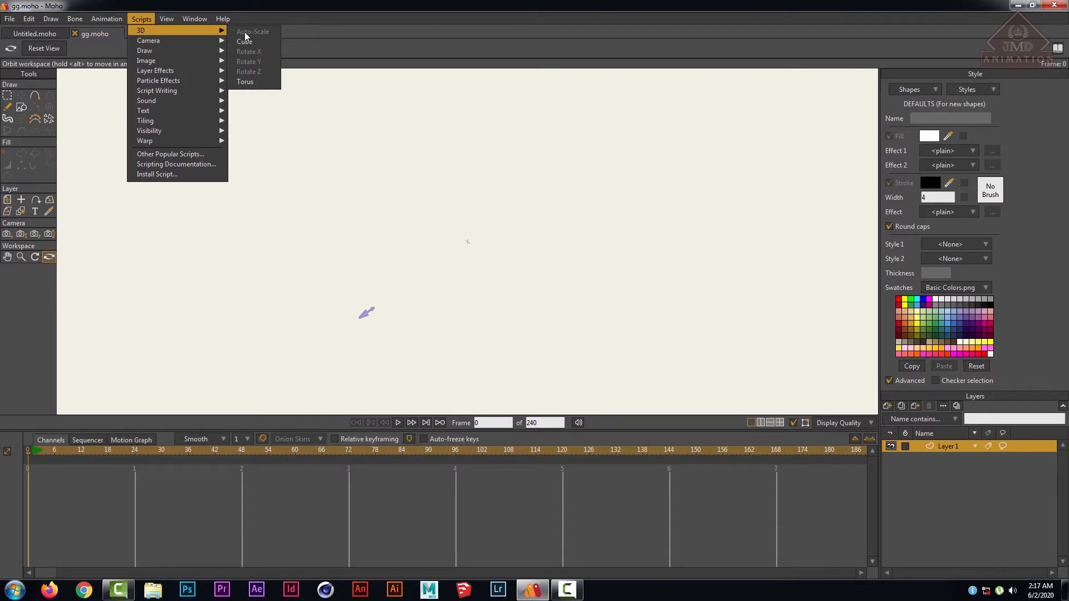
mouse_move(180, 50)
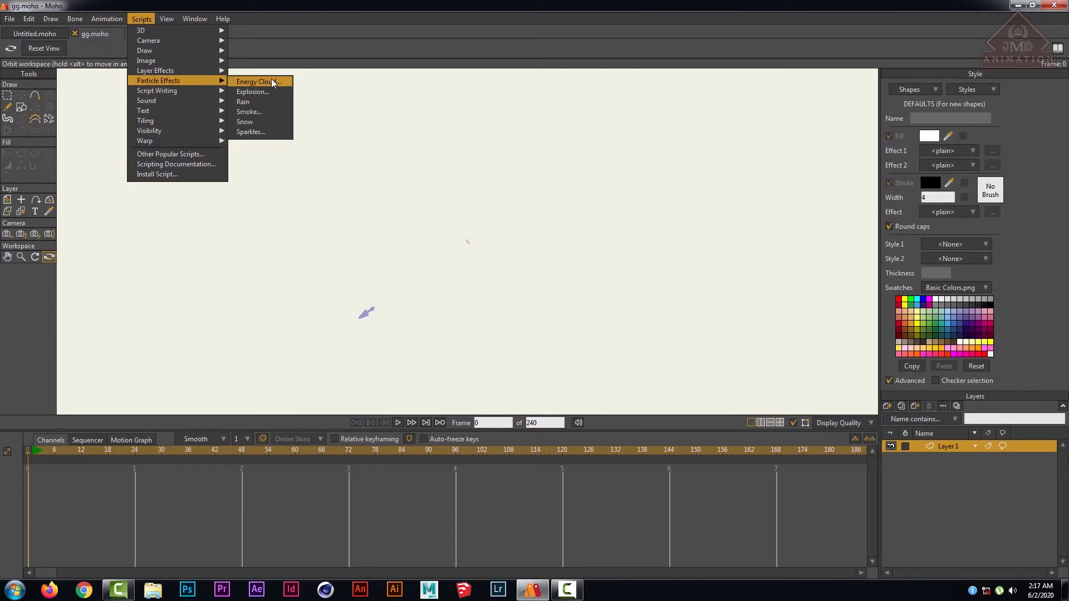
mouse_move(143, 142)
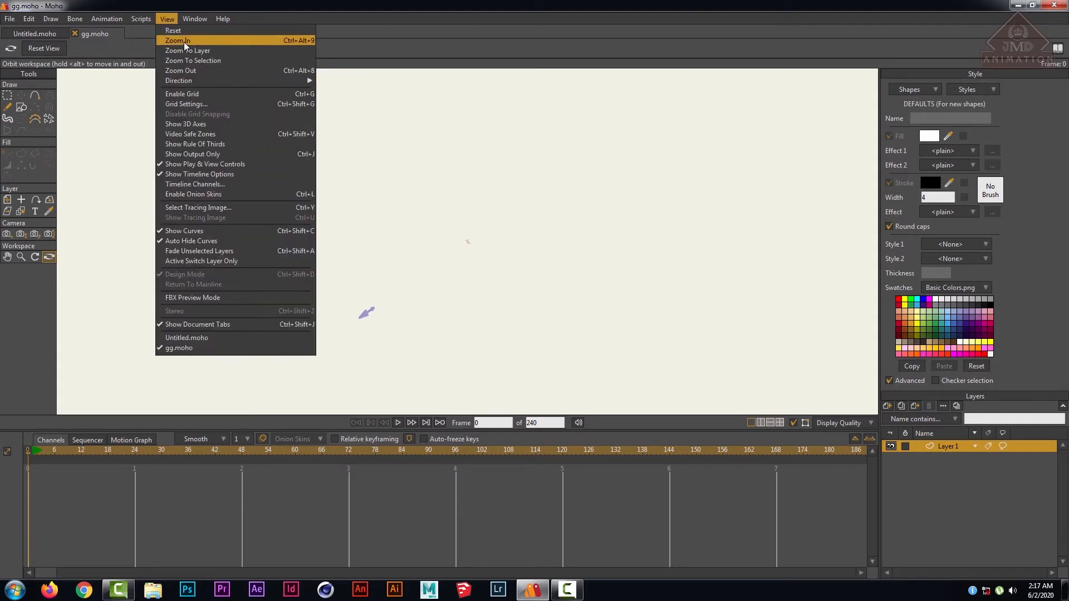
- Zoom in on the gg.moho workspace and reset the view to show the whole canvas
click(184, 42)
click(164, 19)
click(179, 32)
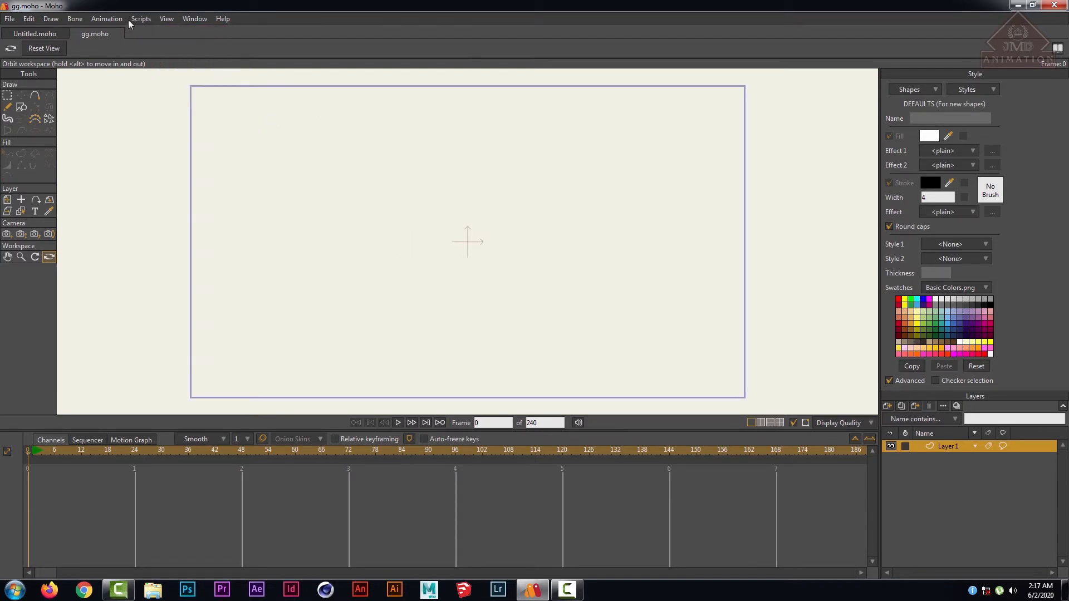
- Review the view and window options, toggling the Tools panel off and back on
click(163, 19)
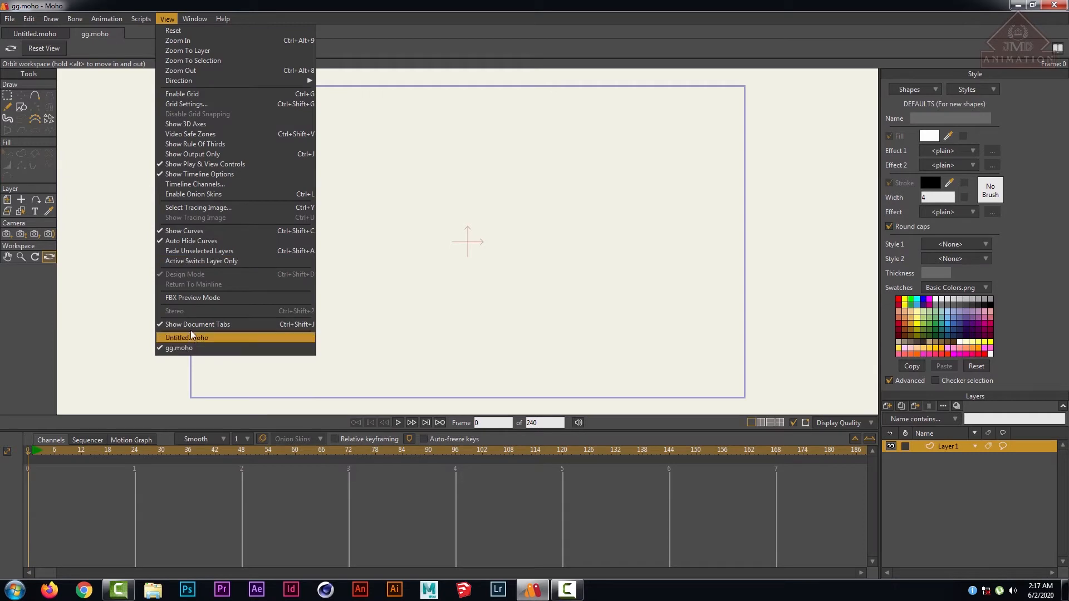
mouse_move(195, 20)
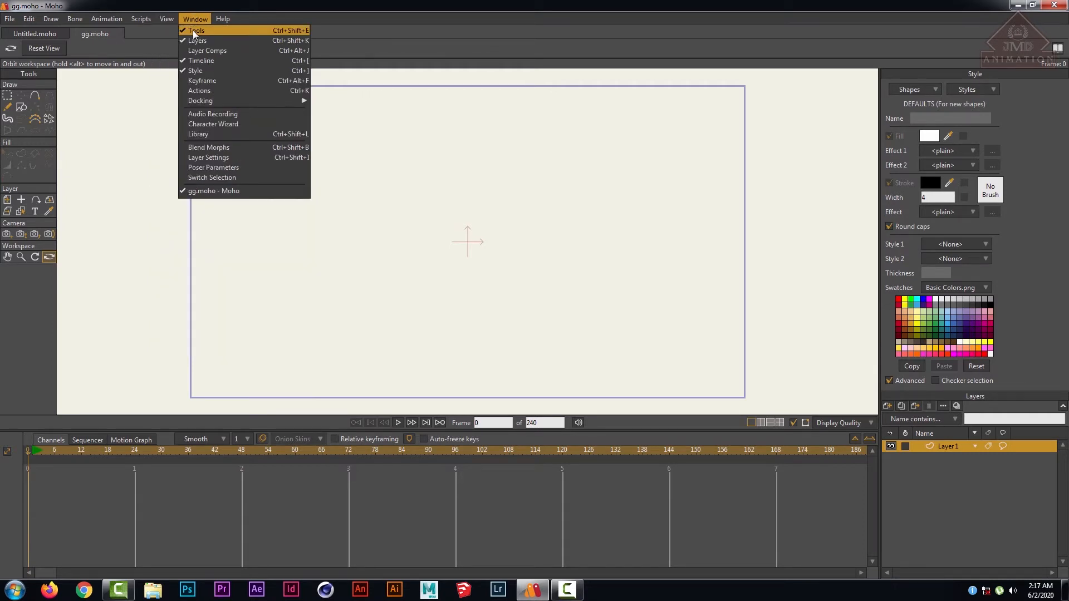
click(192, 30)
click(193, 17)
click(200, 28)
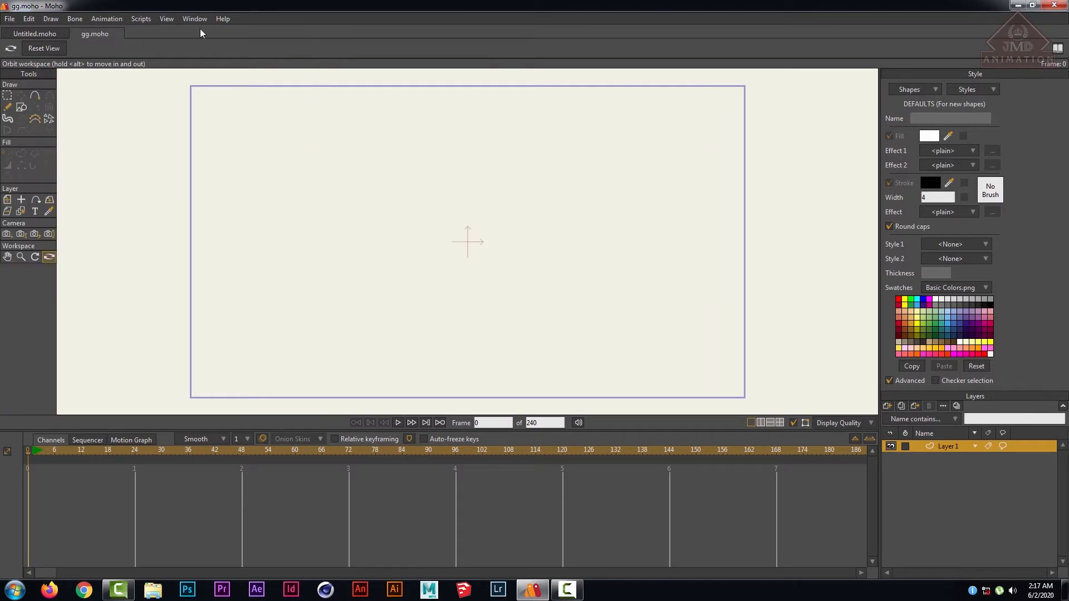
click(190, 19)
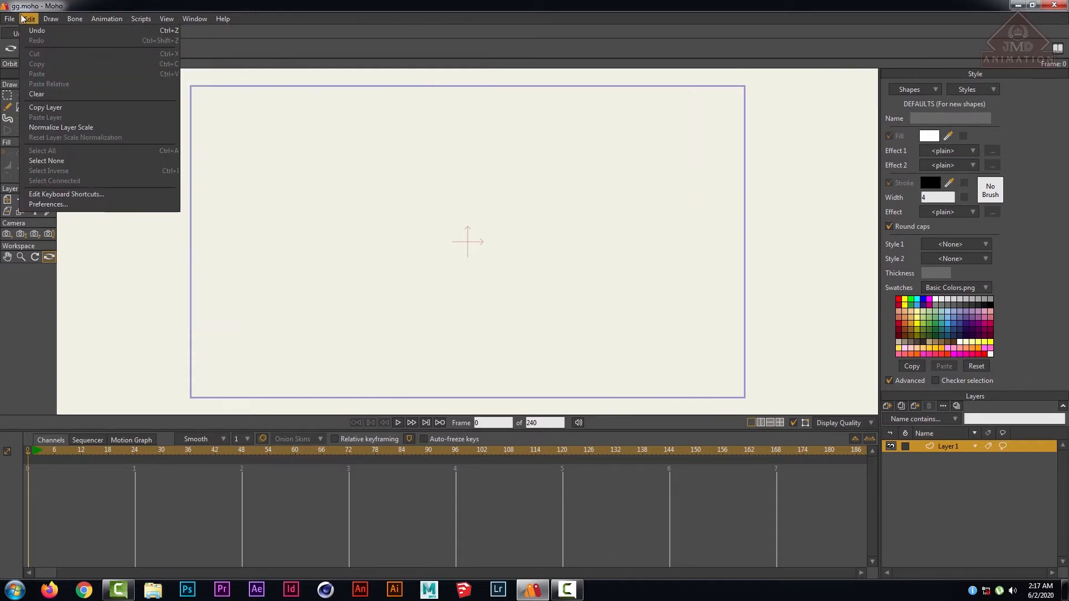
- Review the edit and view commands and reset the orbited workspace view to show the whole canvas
mouse_move(113, 22)
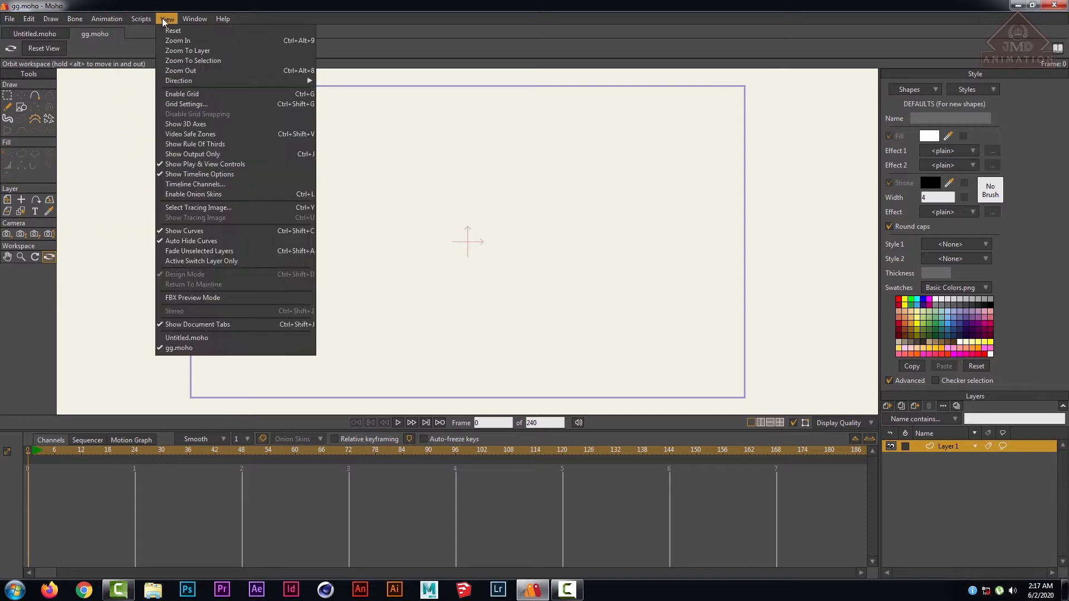
mouse_move(194, 19)
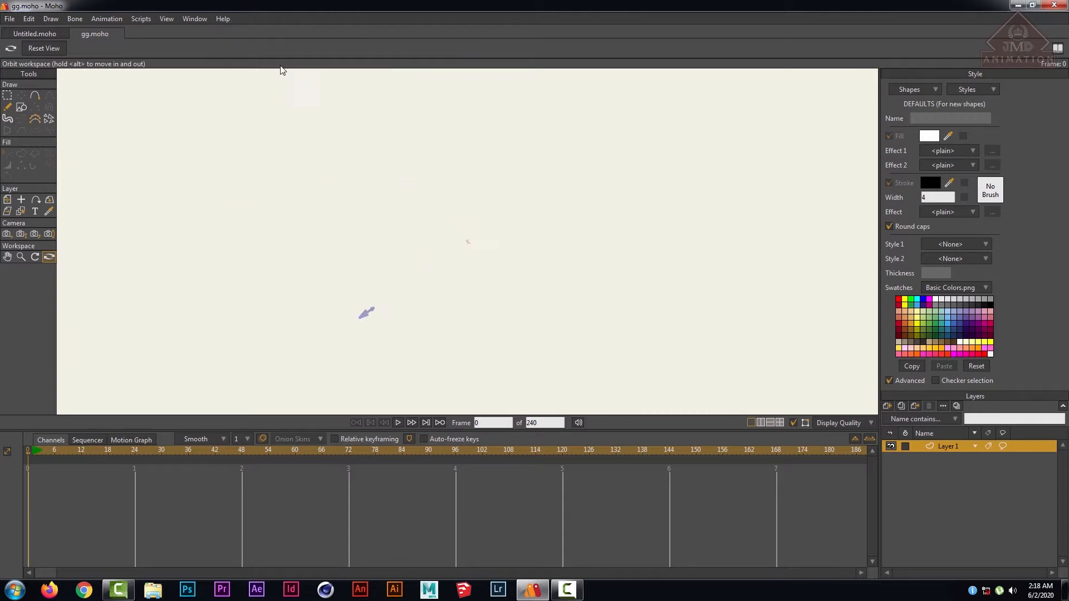
click(166, 19)
click(175, 38)
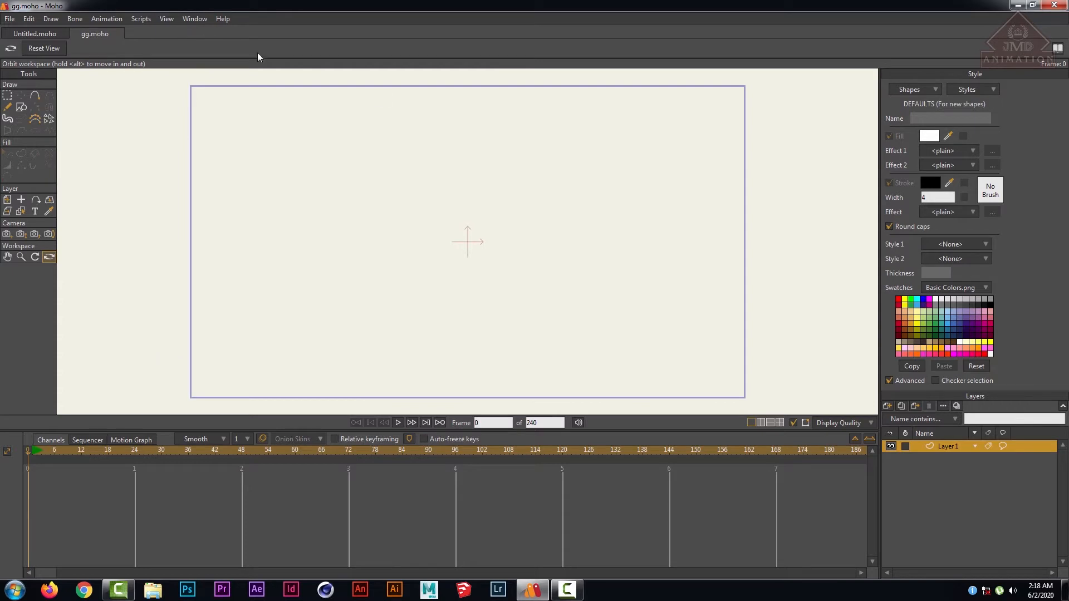
scroll(584, 285, down, 1)
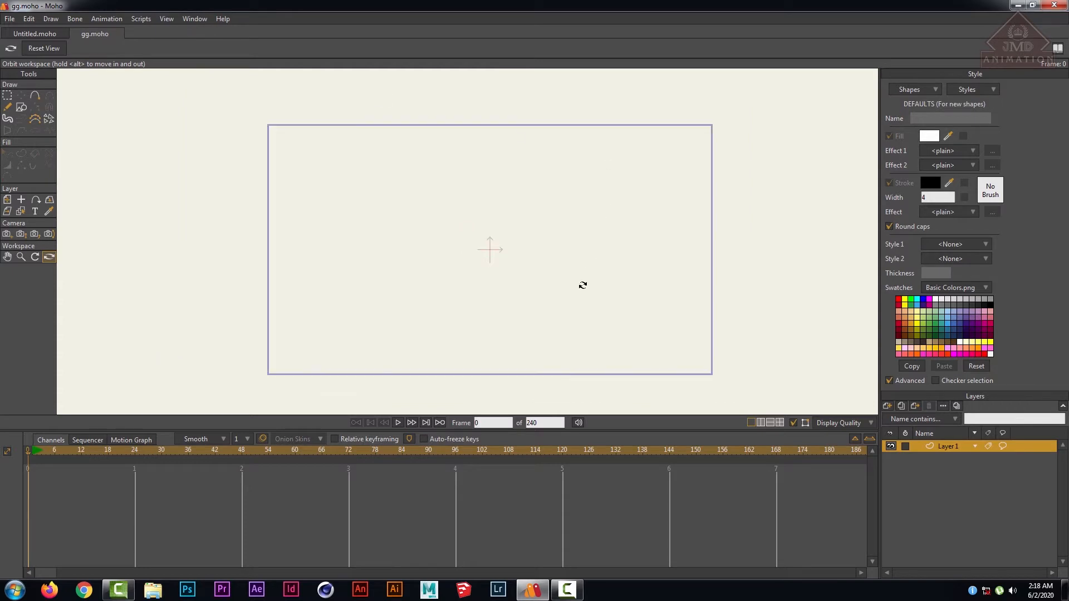
scroll(583, 285, up, 1)
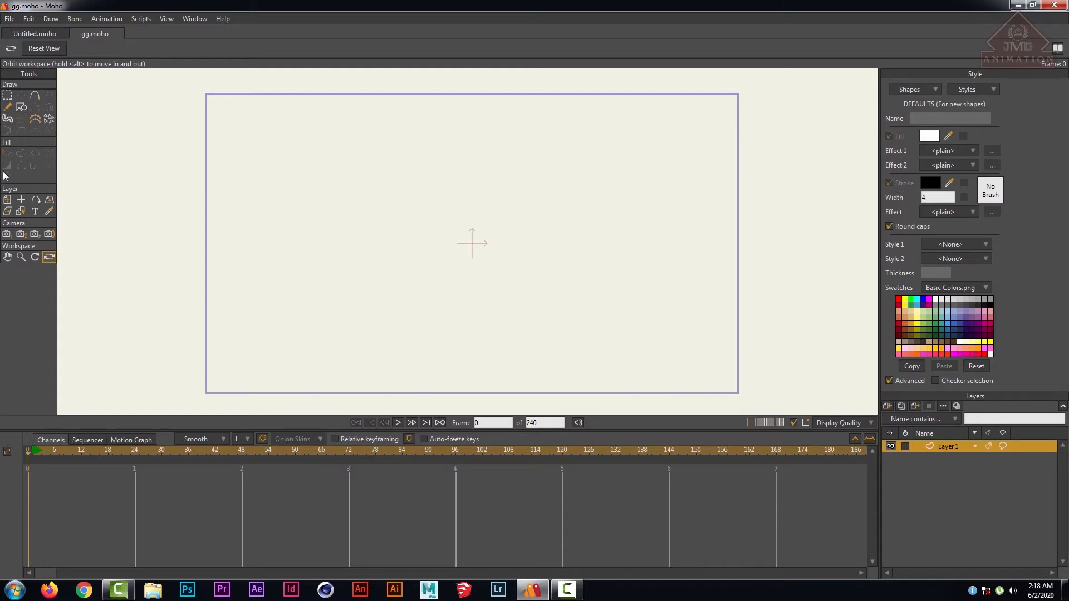
- Examine the options of the Add Point, Draw Shape and Freehand tools, dismissing the Windows color scheme prompt
click(35, 100)
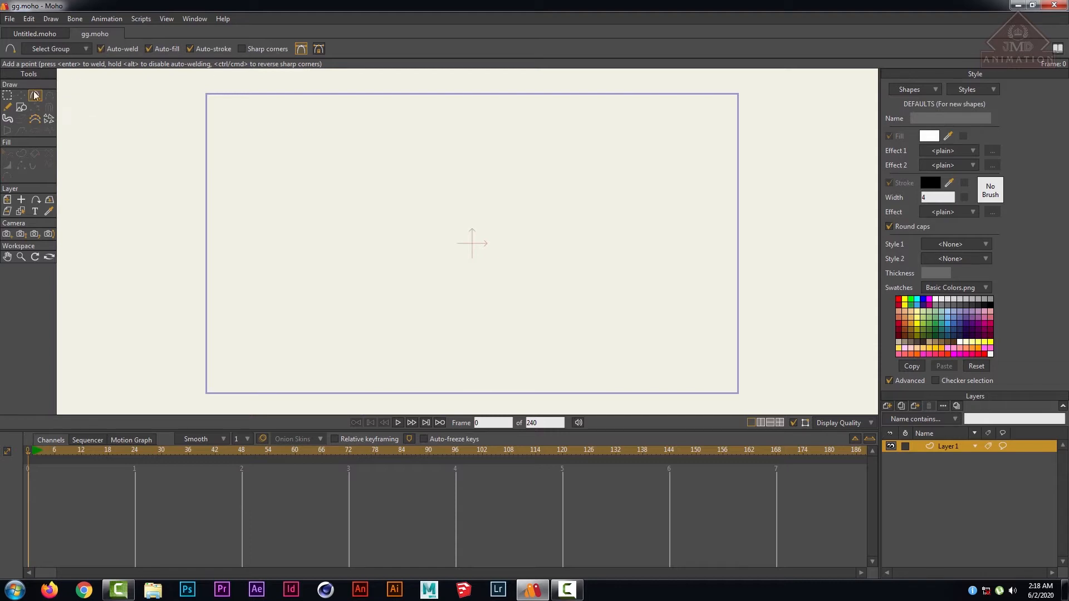
click(20, 108)
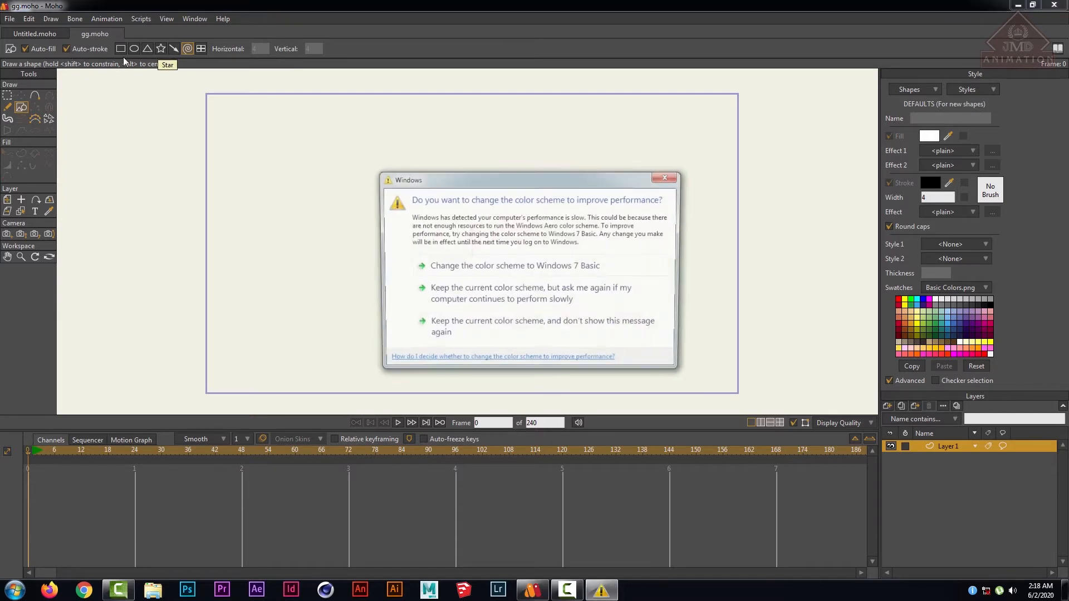
click(674, 178)
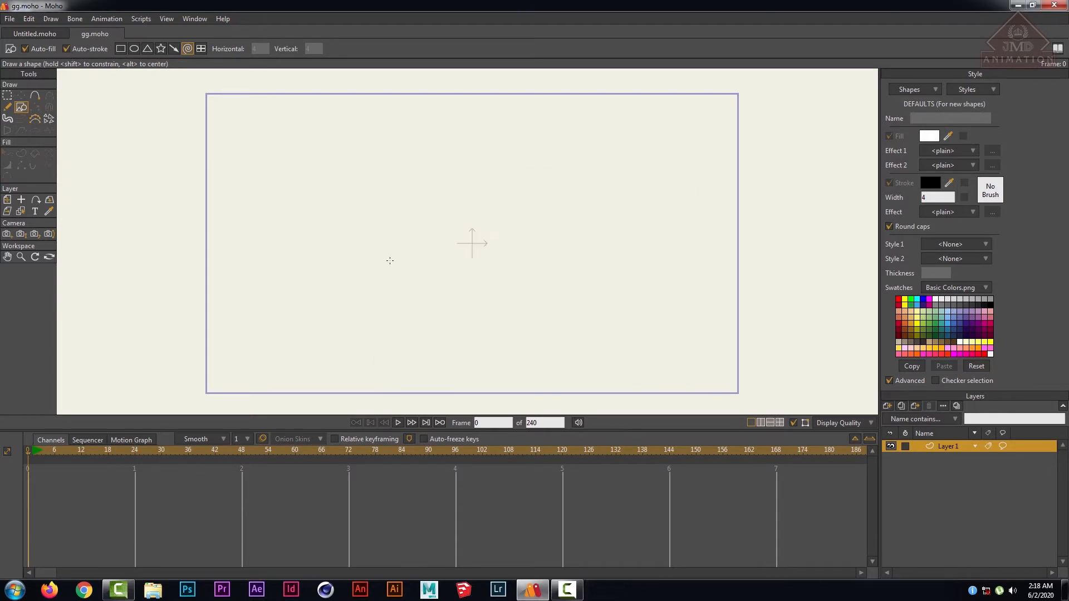
click(8, 107)
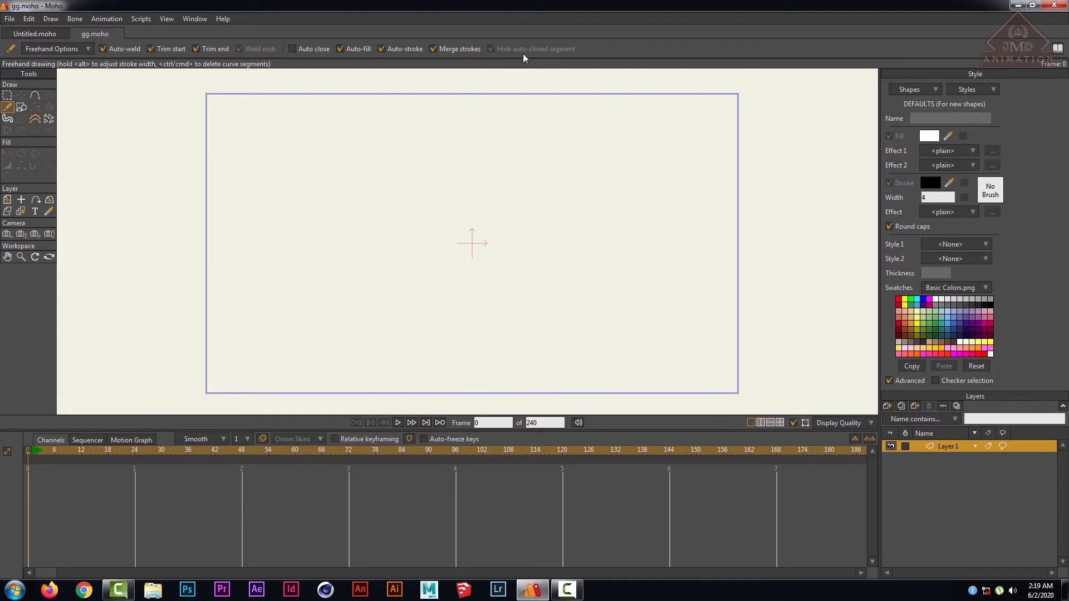
click(35, 97)
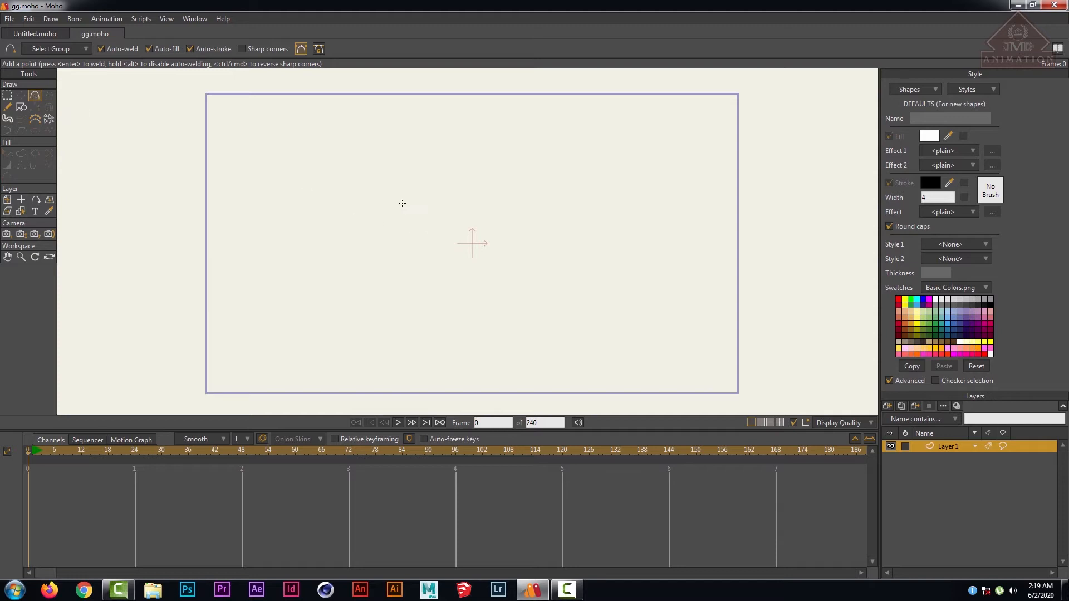
- Draw a rectangle in the upper-left part of the canvas and select it as a shape
click(22, 107)
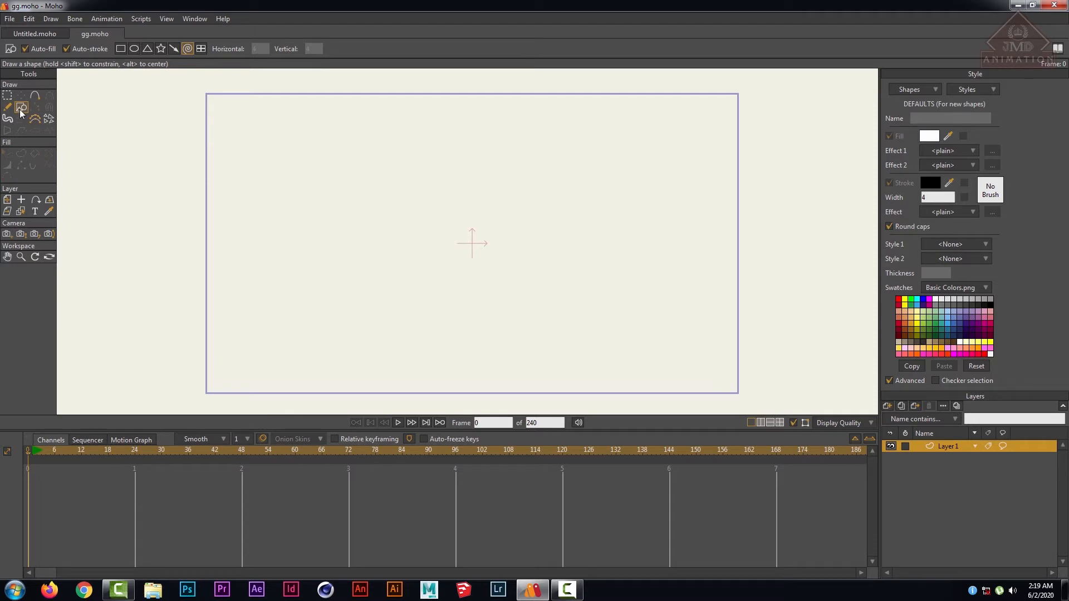
click(120, 48)
mouse_move(262, 158)
mouse_down()
mouse_move(298, 212)
mouse_move(393, 230)
mouse_up()
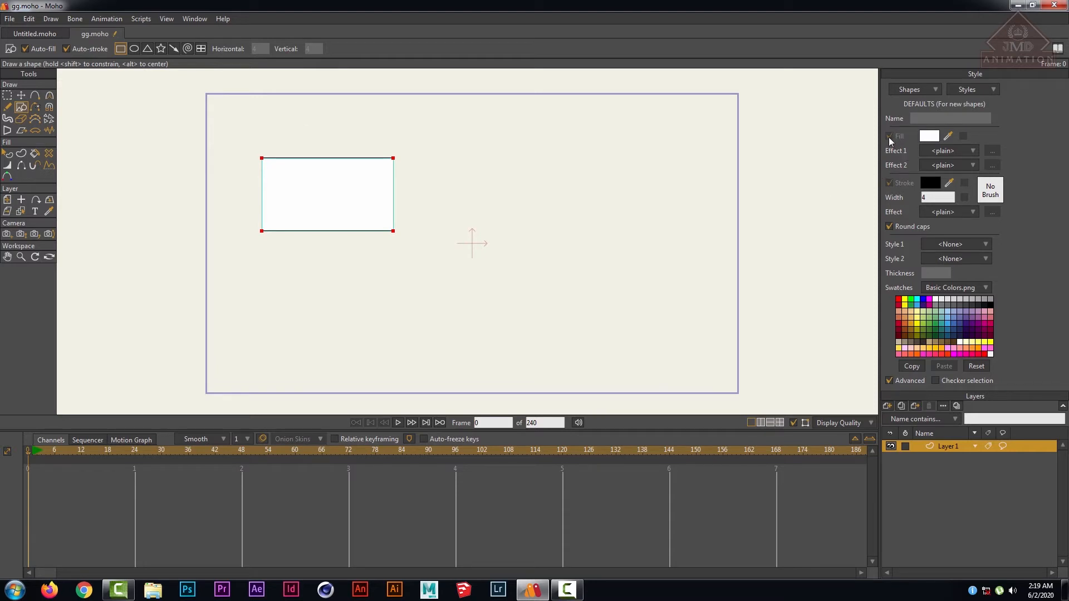
click(8, 154)
click(306, 208)
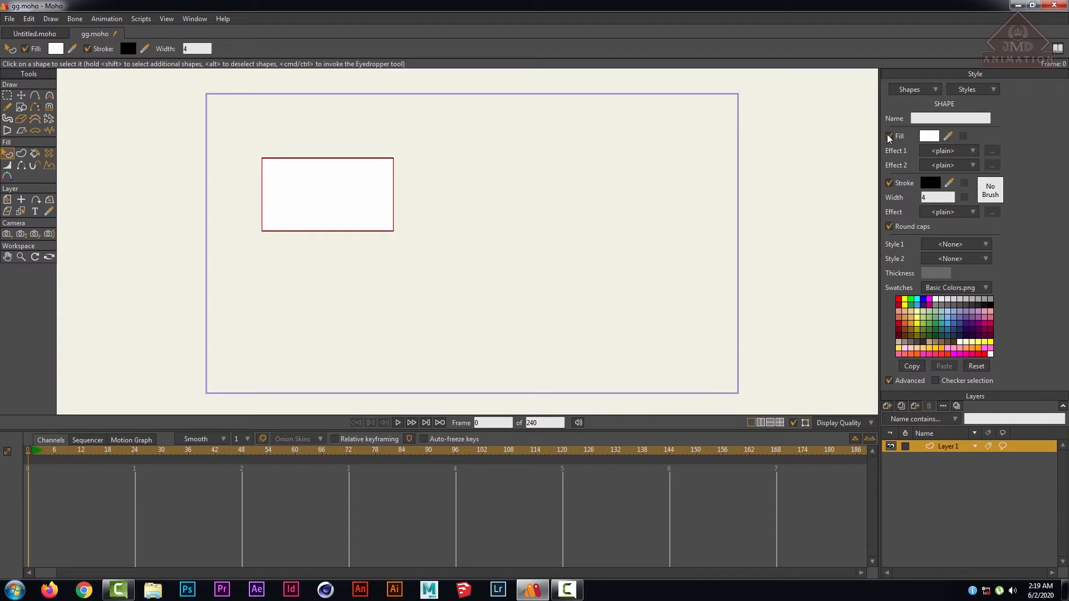
click(16, 109)
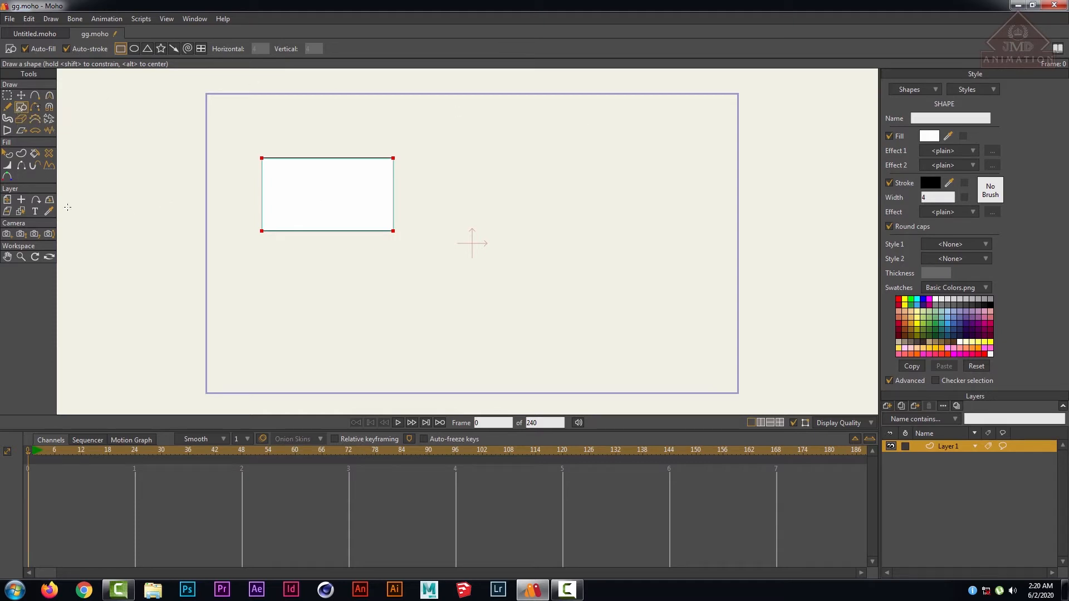
click(7, 154)
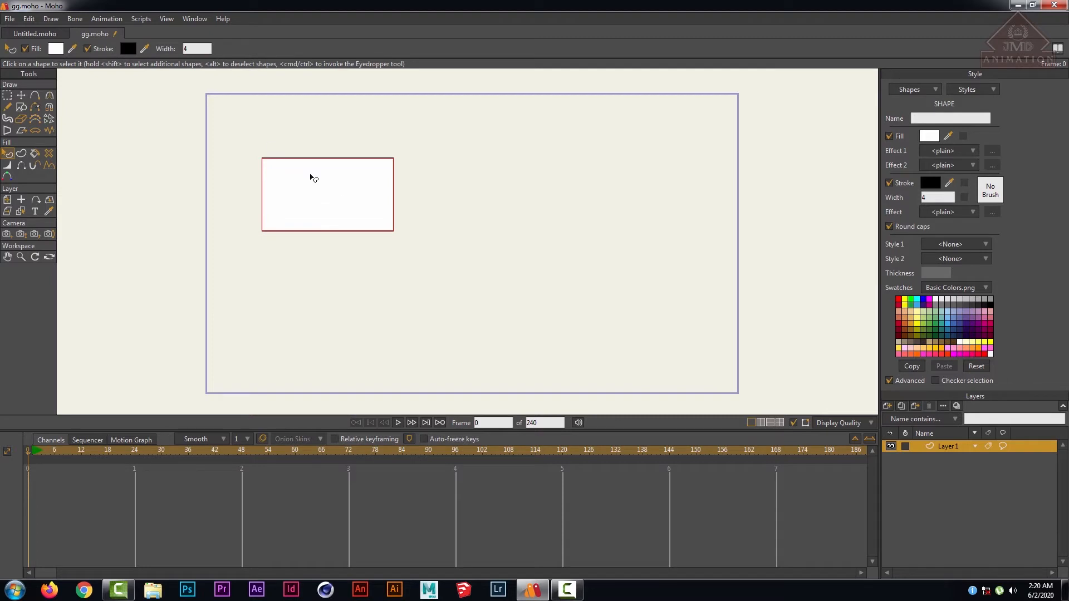
- Change the selected rectangle's fill color to lime green
click(56, 49)
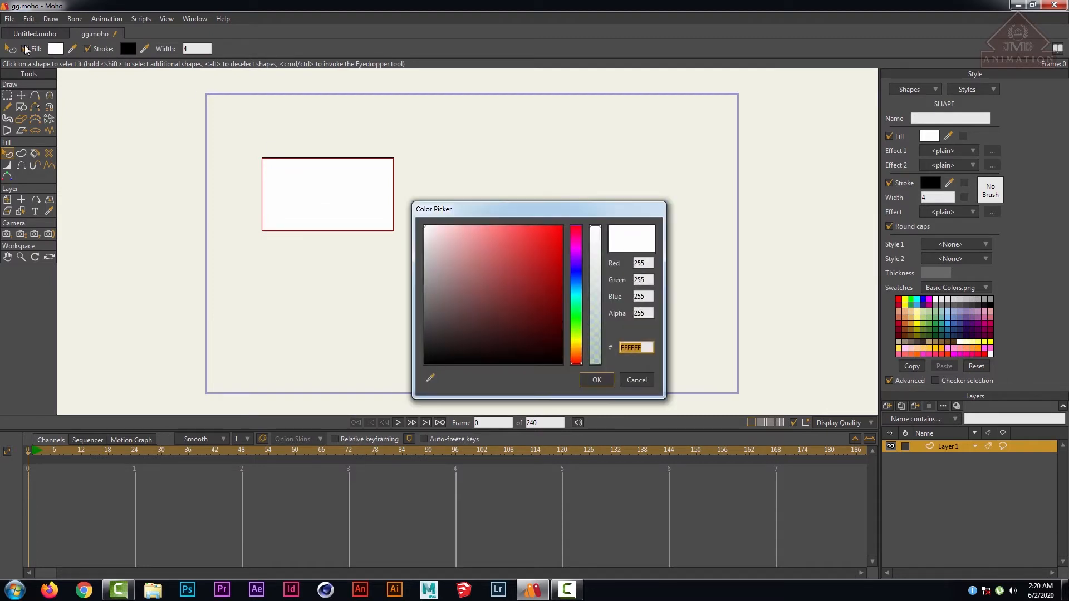
drag(530, 211, 535, 118)
text(9AF11E)
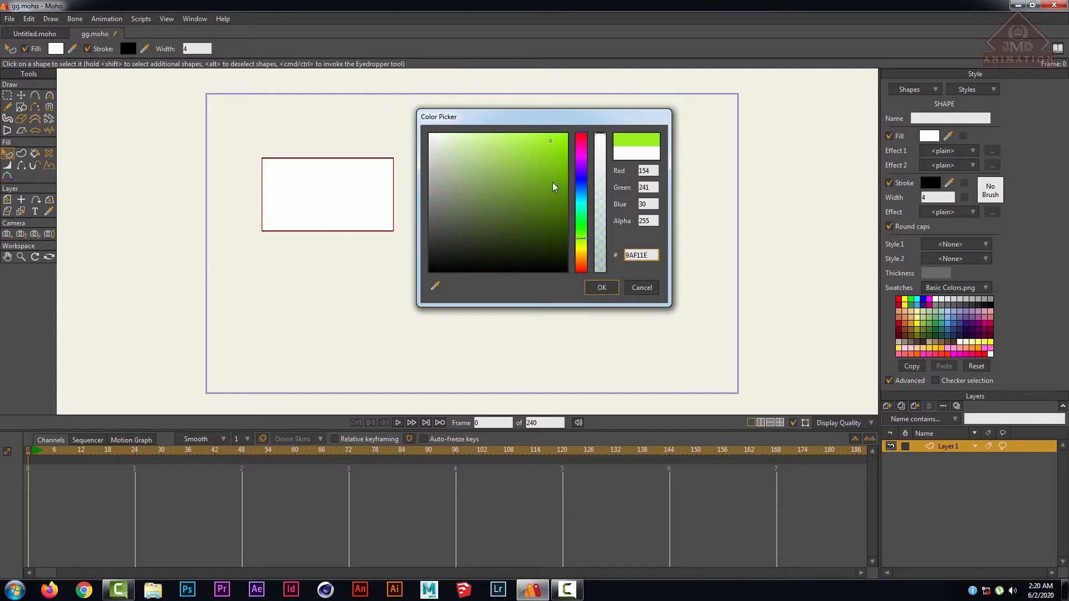
click(604, 289)
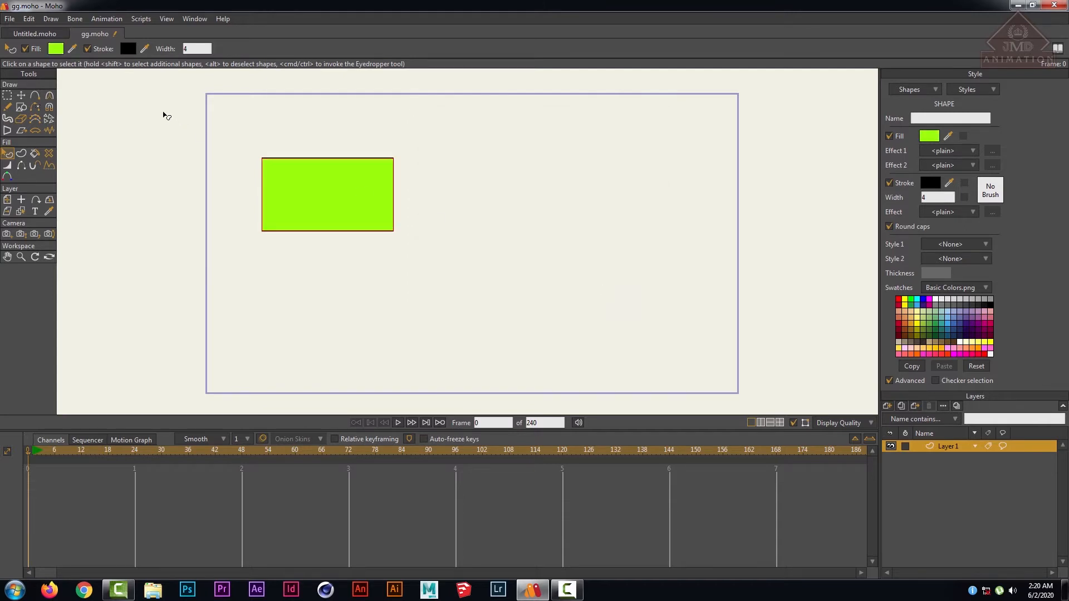
- Set the rectangle's stroke color to blue (0309FF) and its stroke width to 15
click(129, 48)
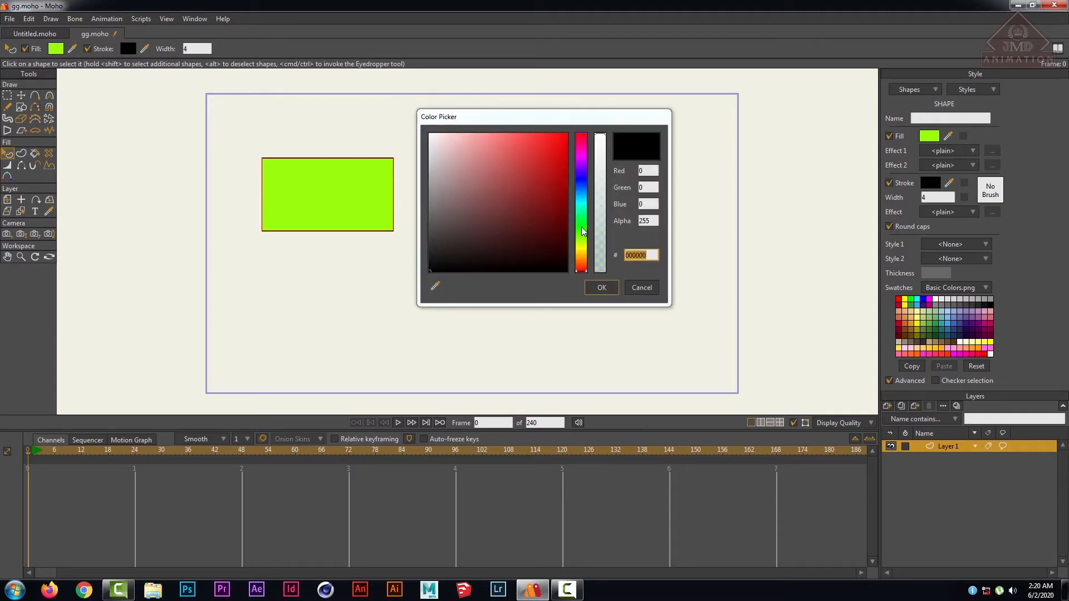
drag(583, 207, 582, 191)
click(565, 136)
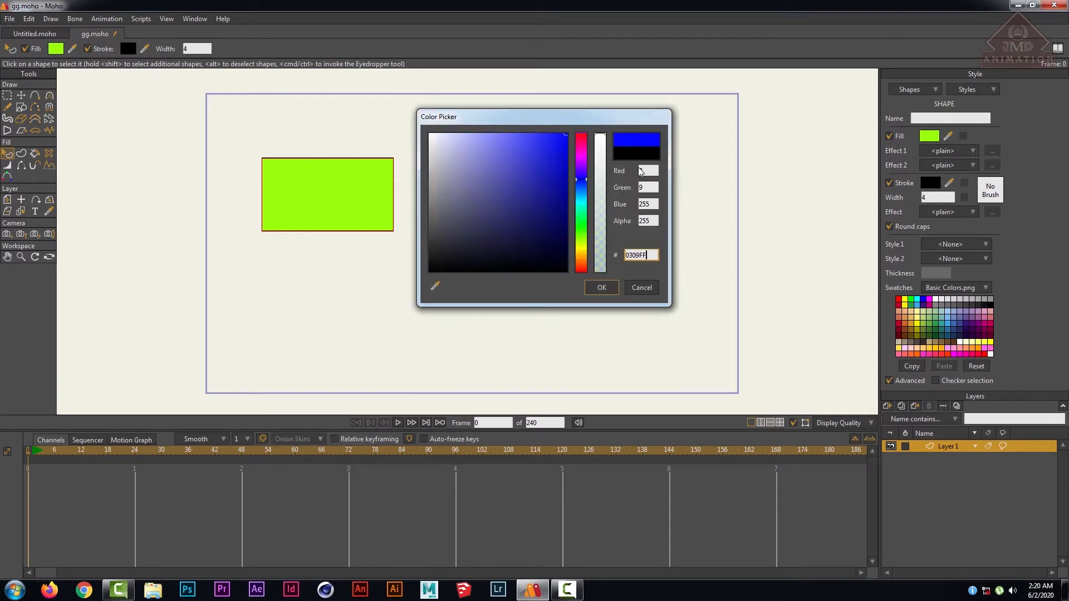
click(602, 287)
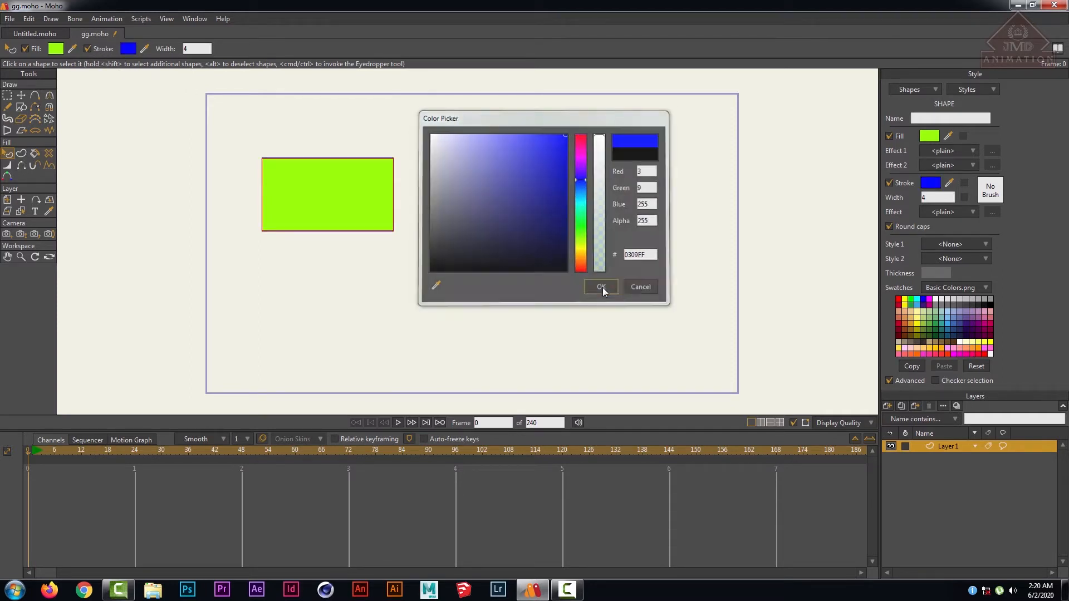
double_click(186, 48)
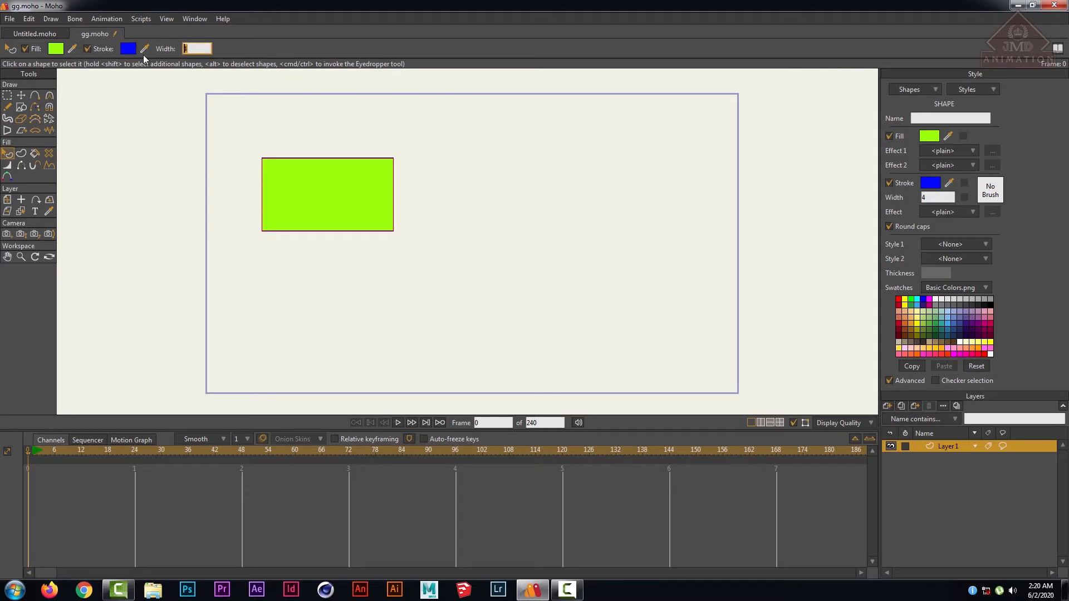
text(15)
key(Return)
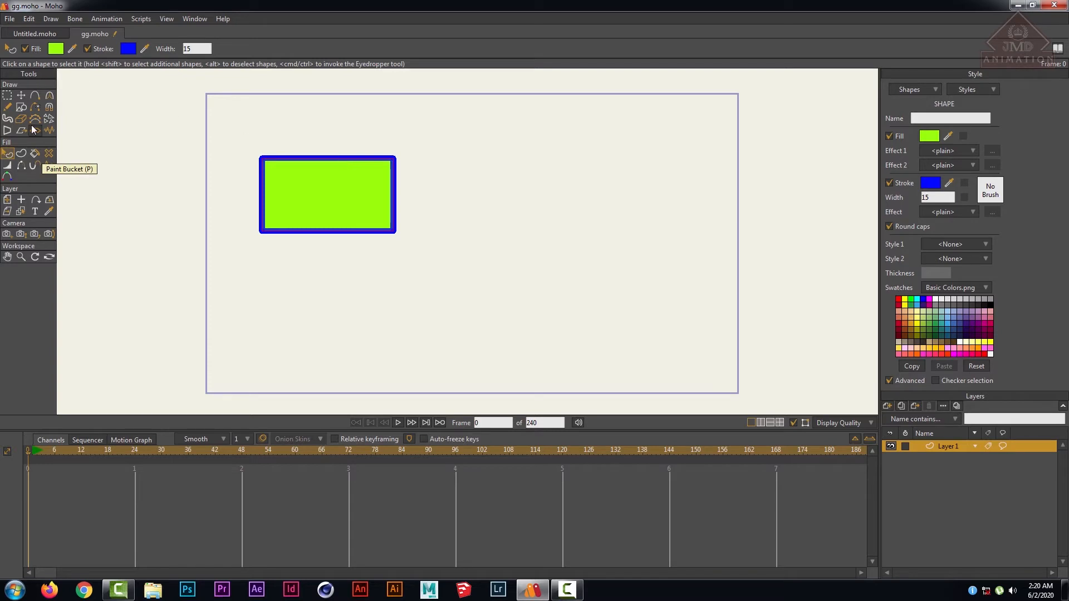
- Turn off both the fill and the stroke of the rectangle and deselect it
click(24, 49)
click(87, 49)
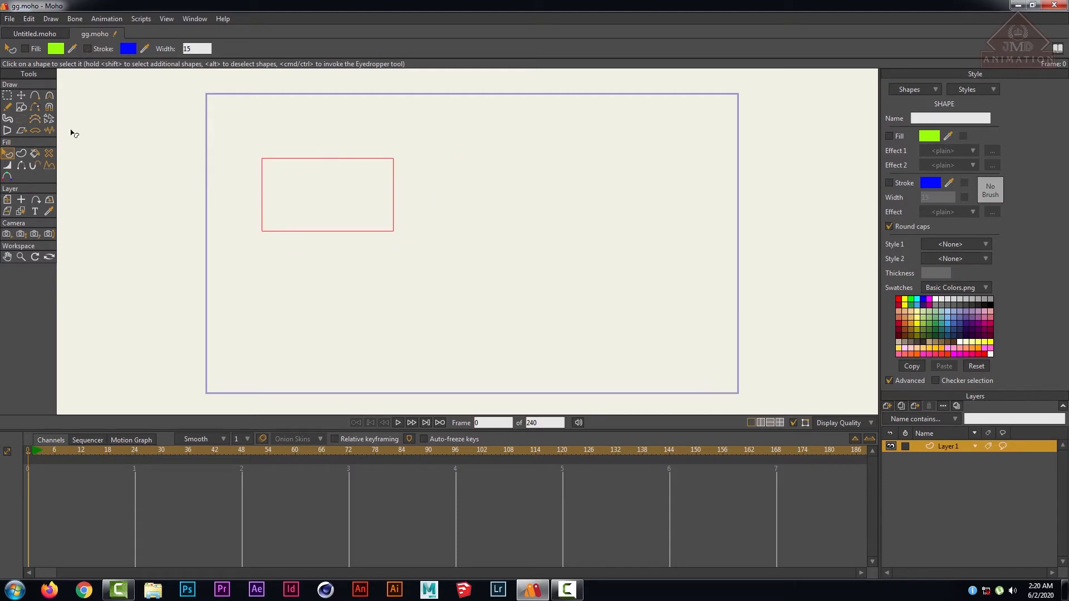
click(402, 199)
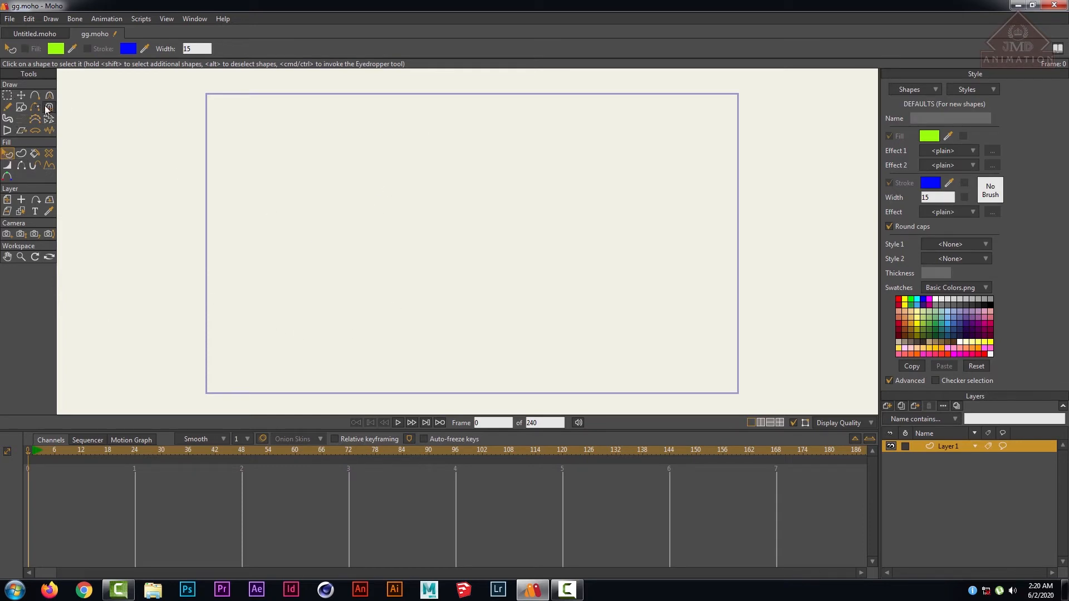
- Select all points of the invisible rectangle and delete them to empty the canvas
click(6, 96)
drag(171, 99, 594, 328)
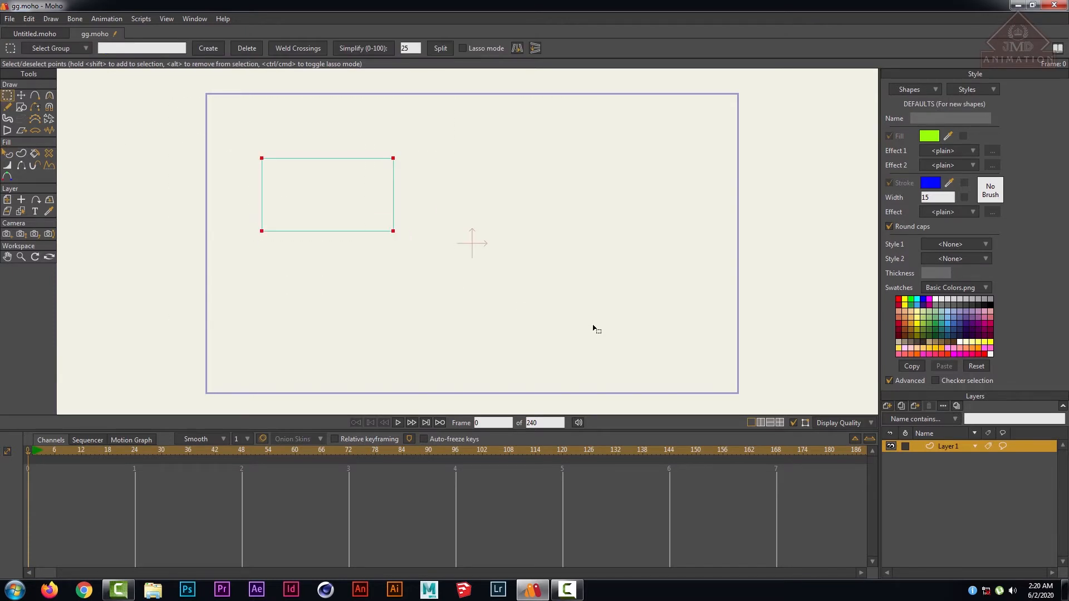
click(7, 153)
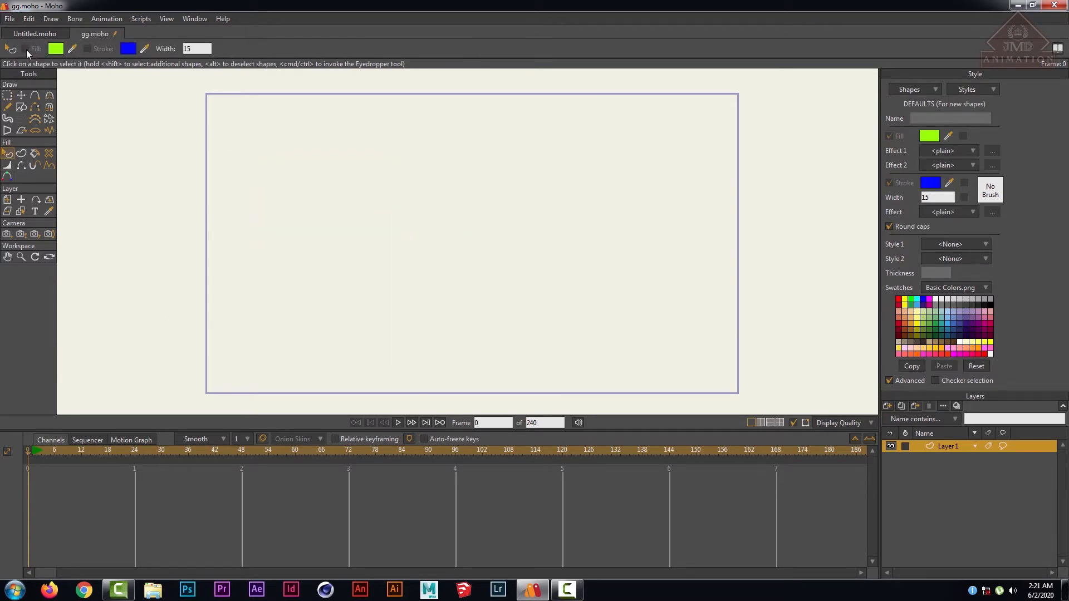
click(12, 95)
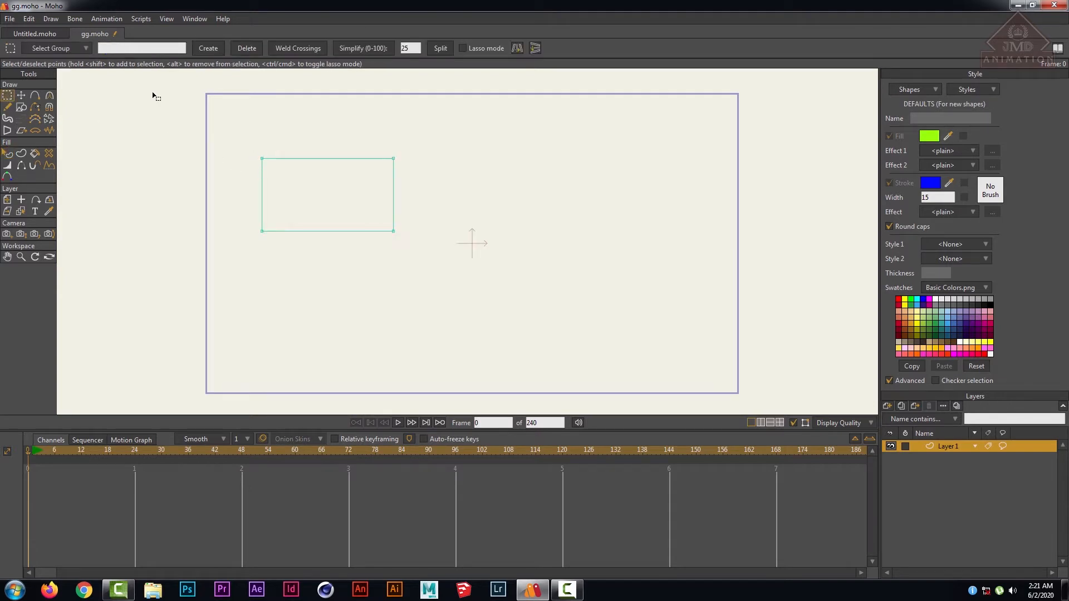
drag(159, 107, 567, 302)
key(Delete)
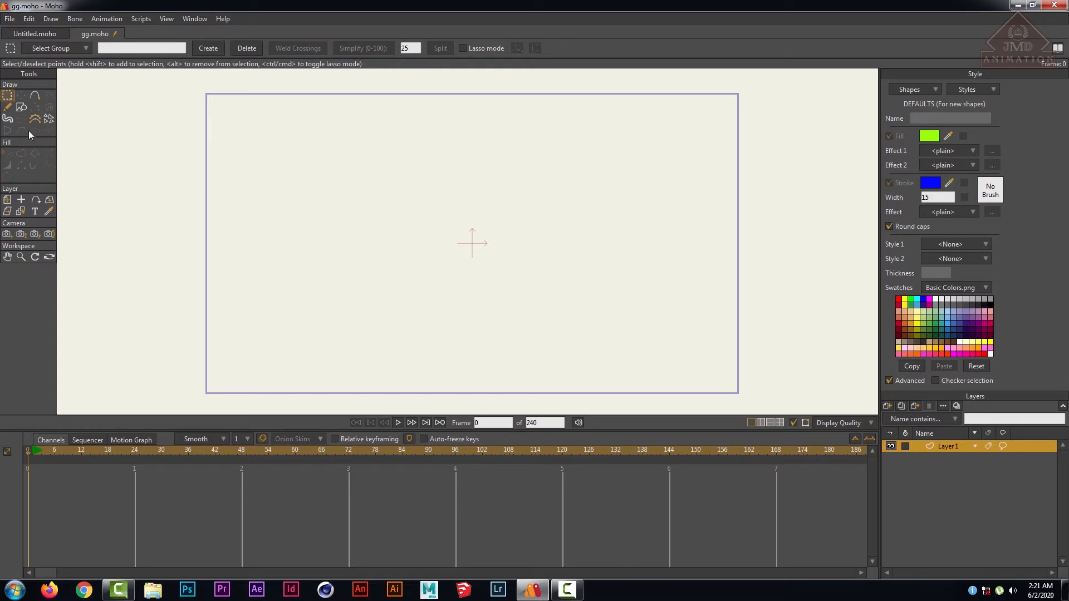
- Draw a new rectangle with the default green fill and blue stroke left of the canvas center, and select its shape
click(21, 107)
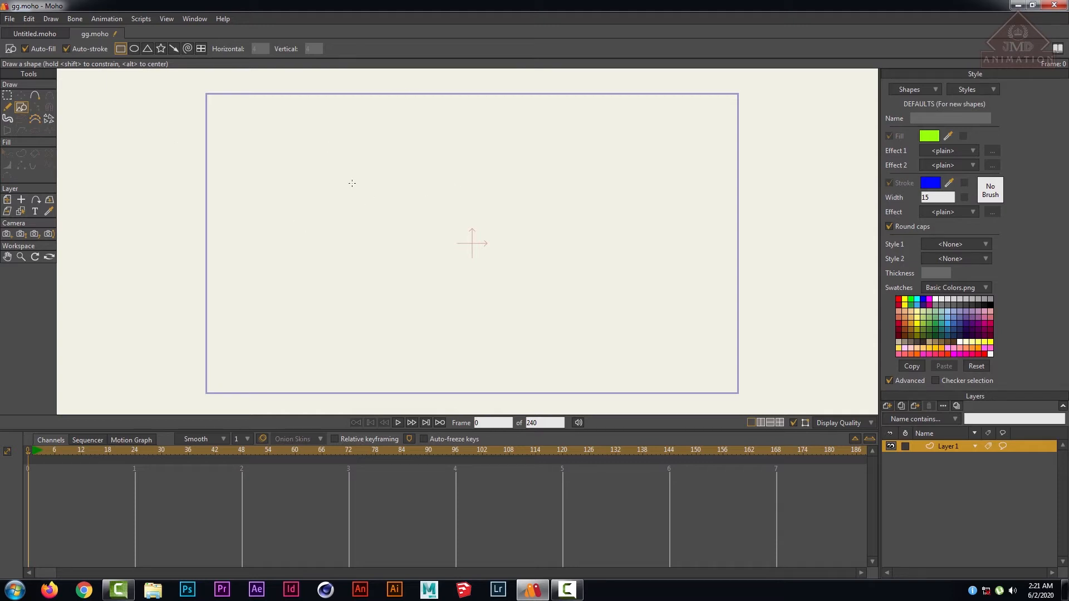
mouse_move(259, 175)
mouse_down()
mouse_move(453, 269)
mouse_move(404, 255)
mouse_up()
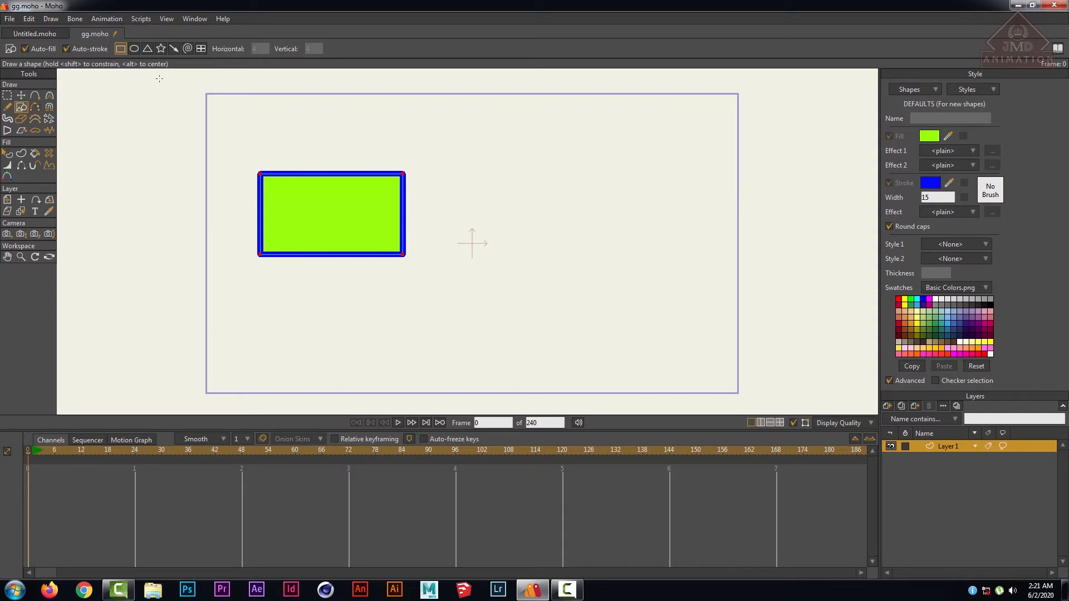
click(7, 153)
click(370, 220)
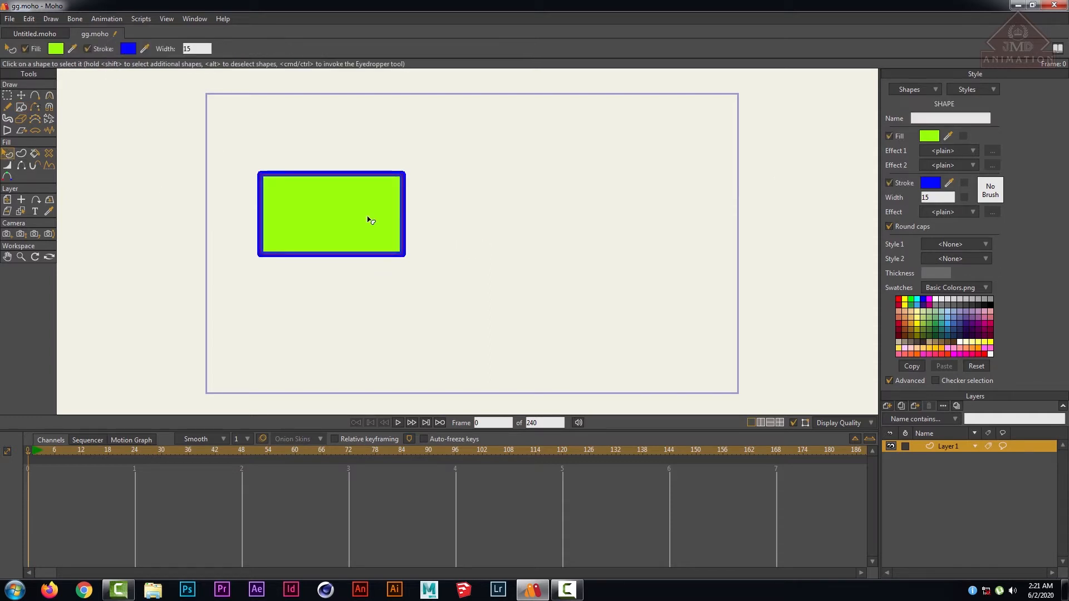
- Change the new rectangle's fill color to light cyan blue
click(935, 137)
drag(582, 213, 582, 199)
drag(557, 146, 552, 120)
click(590, 290)
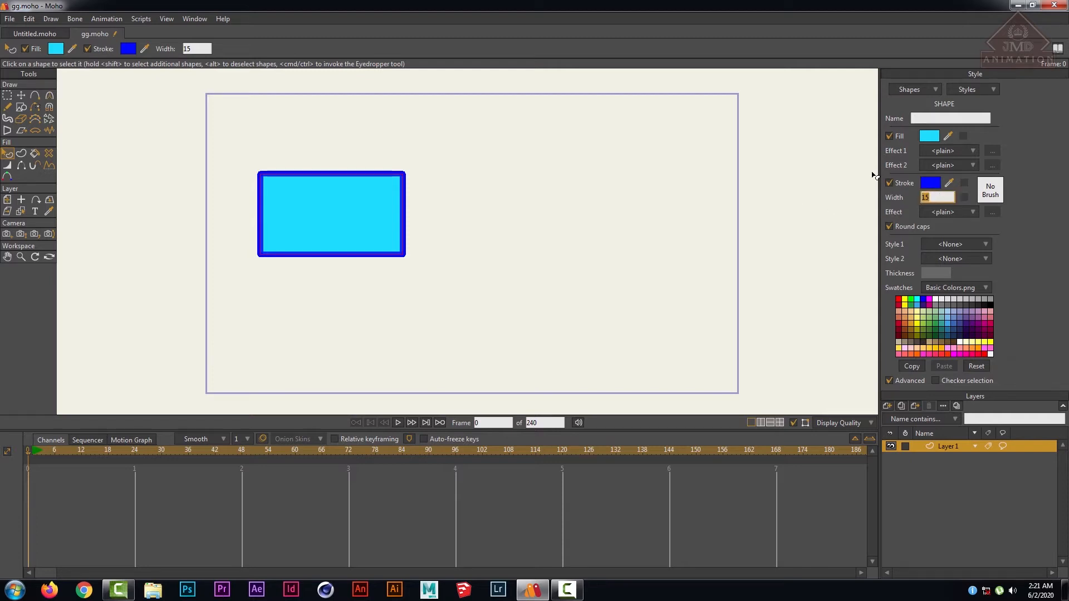
- Change the rectangle's stroke color to a bright orange-yellow
click(931, 184)
click(580, 254)
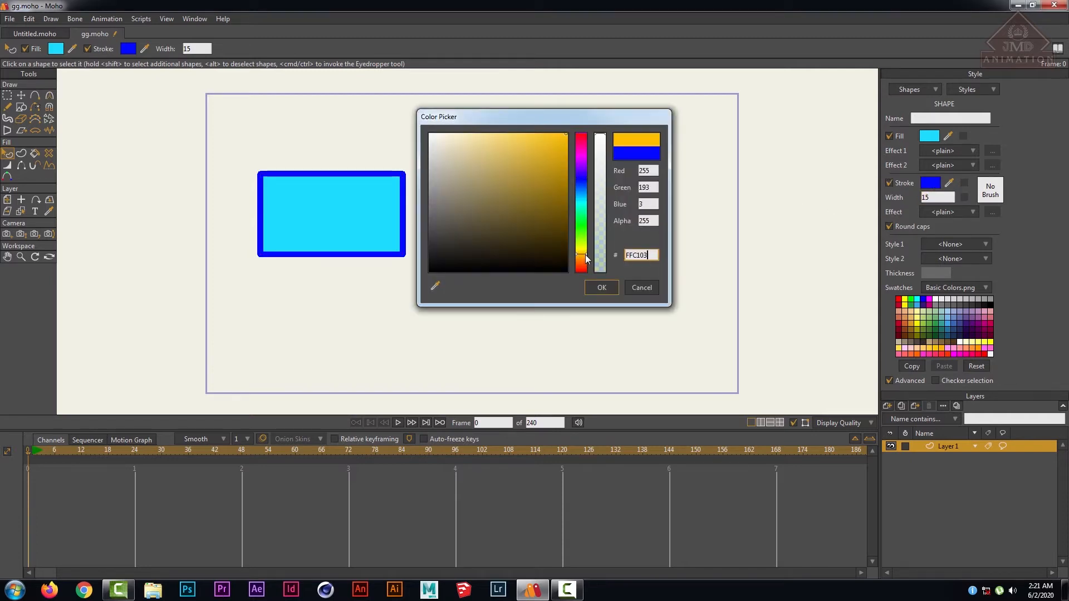
click(552, 199)
click(565, 158)
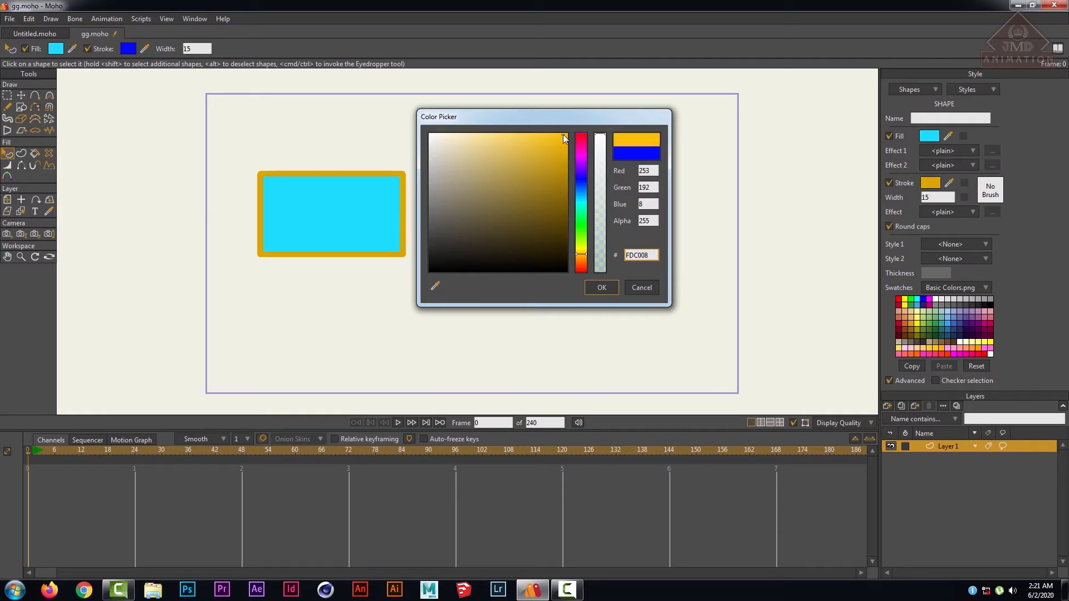
click(601, 287)
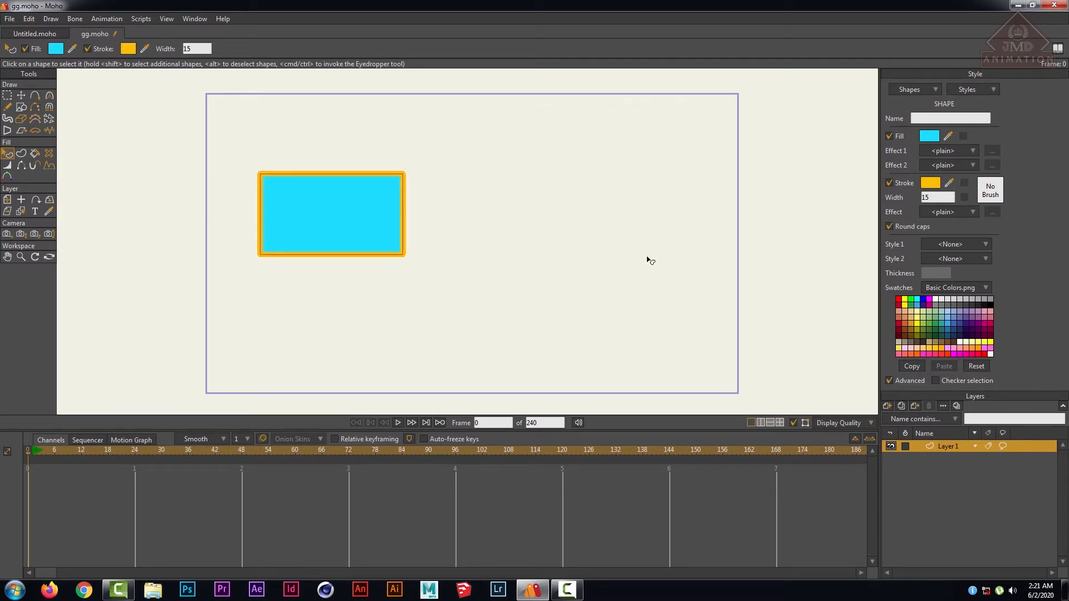
- Try several Basic Colors swatches as the rectangle's fill, ending on a light periwinkle blue
click(927, 318)
click(916, 322)
click(923, 313)
click(964, 312)
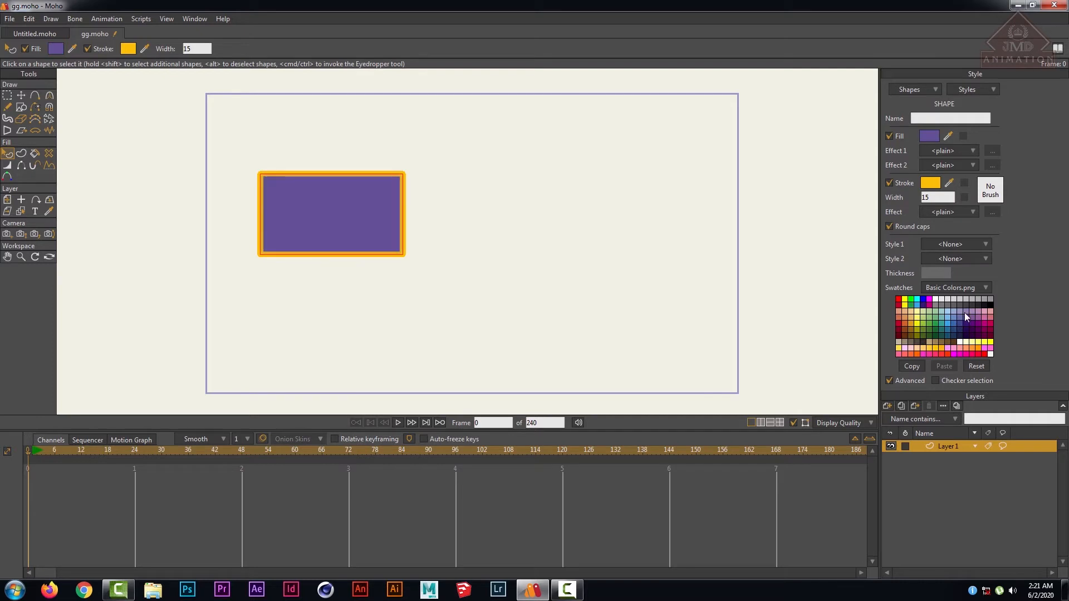
click(956, 327)
click(962, 315)
click(942, 328)
click(954, 314)
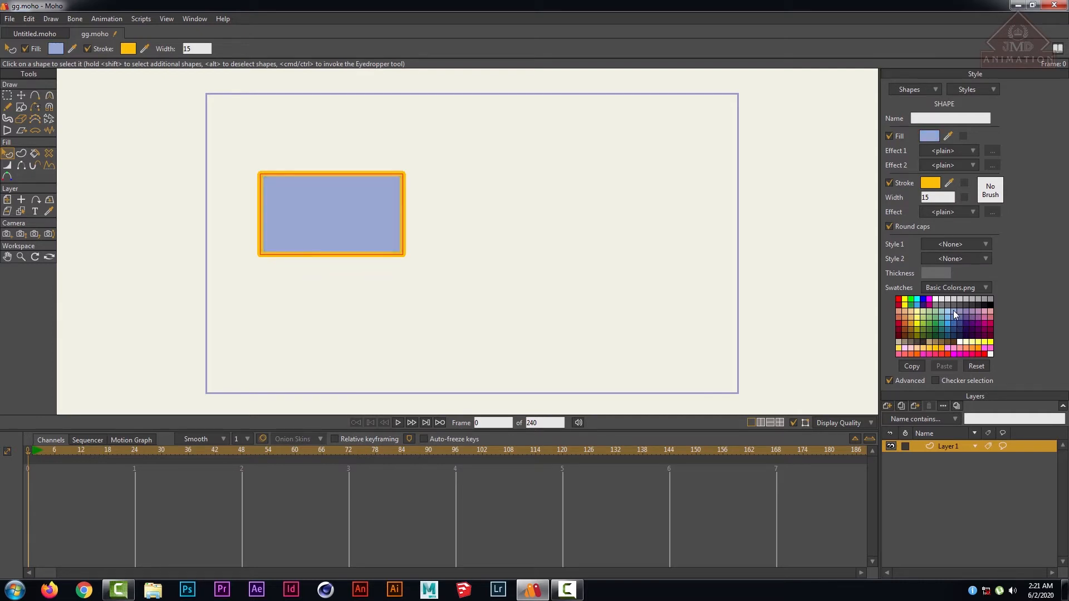
- Switch the swatches to Sky (night).png and pick its darker purple sky color as the rectangle's fill
click(989, 288)
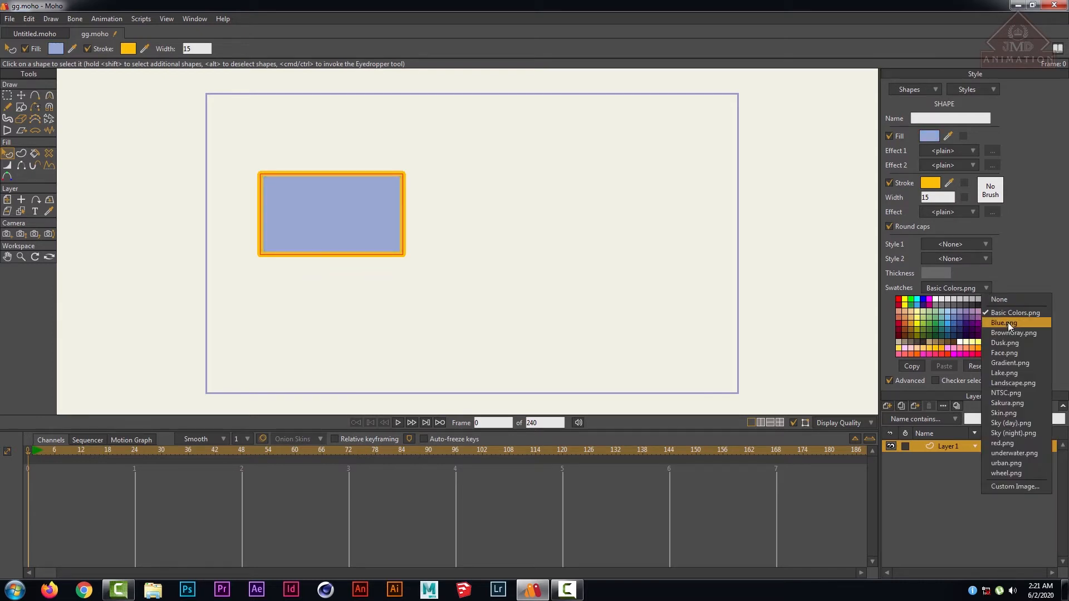
click(1009, 432)
click(933, 346)
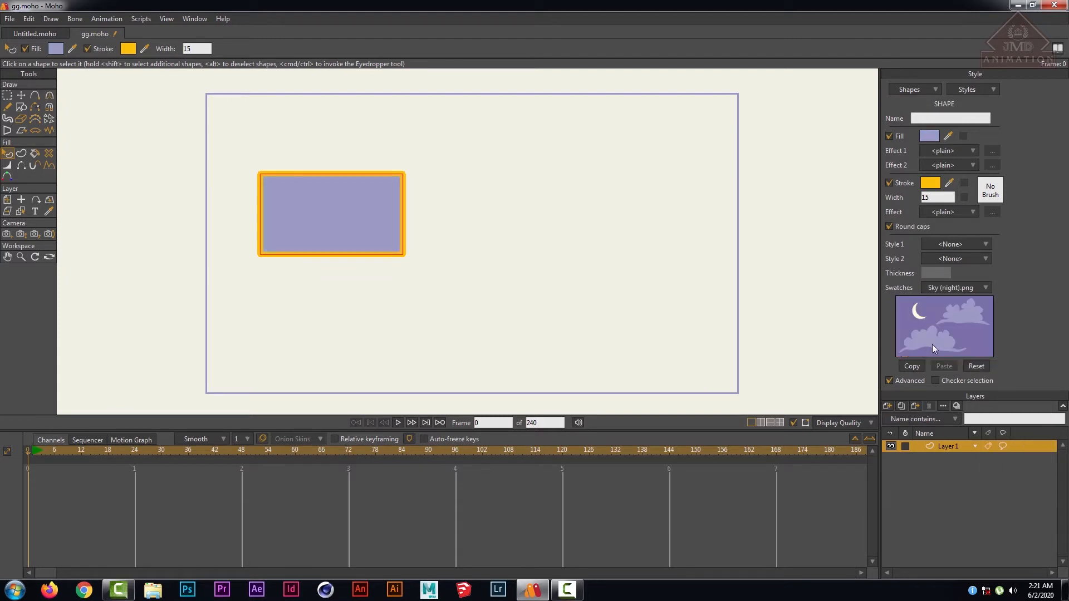
drag(963, 312, 965, 345)
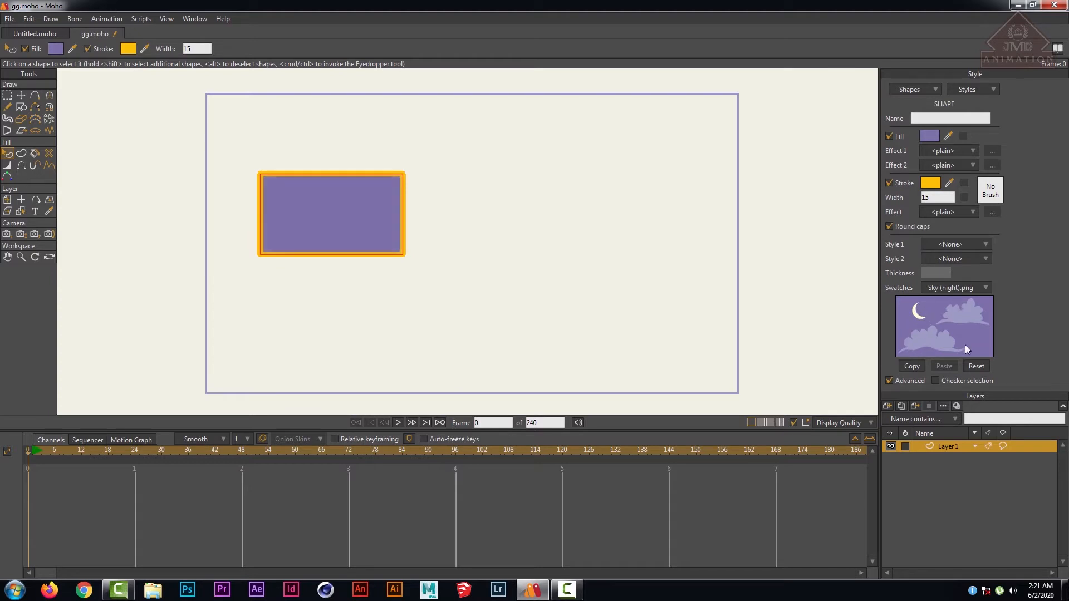
- Sample several fill colors from around the interface and canvas with the Color Picker's eyedropper
click(927, 136)
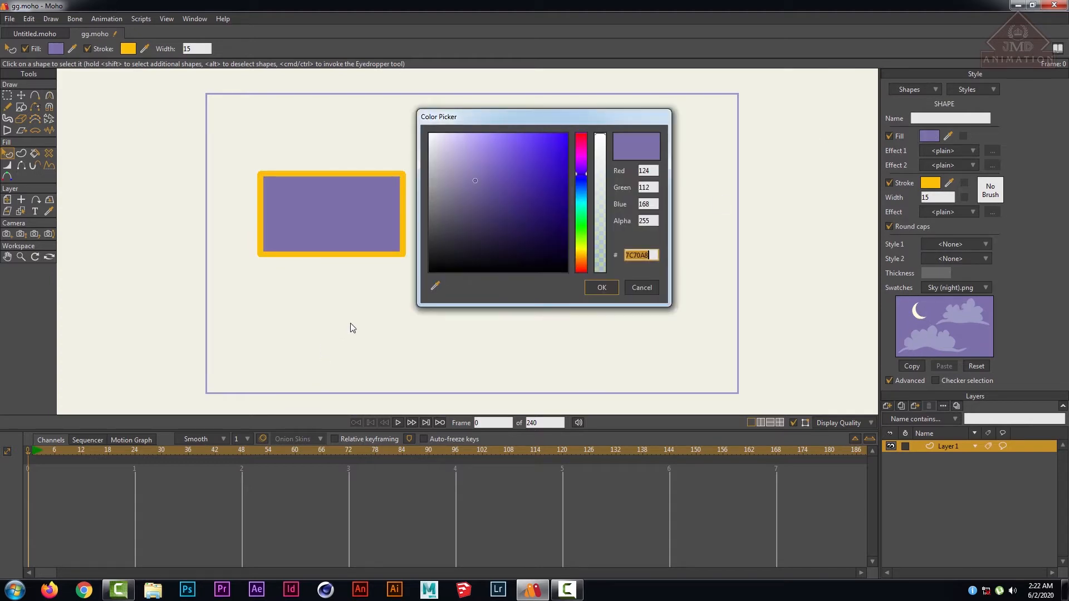
drag(533, 122, 616, 109)
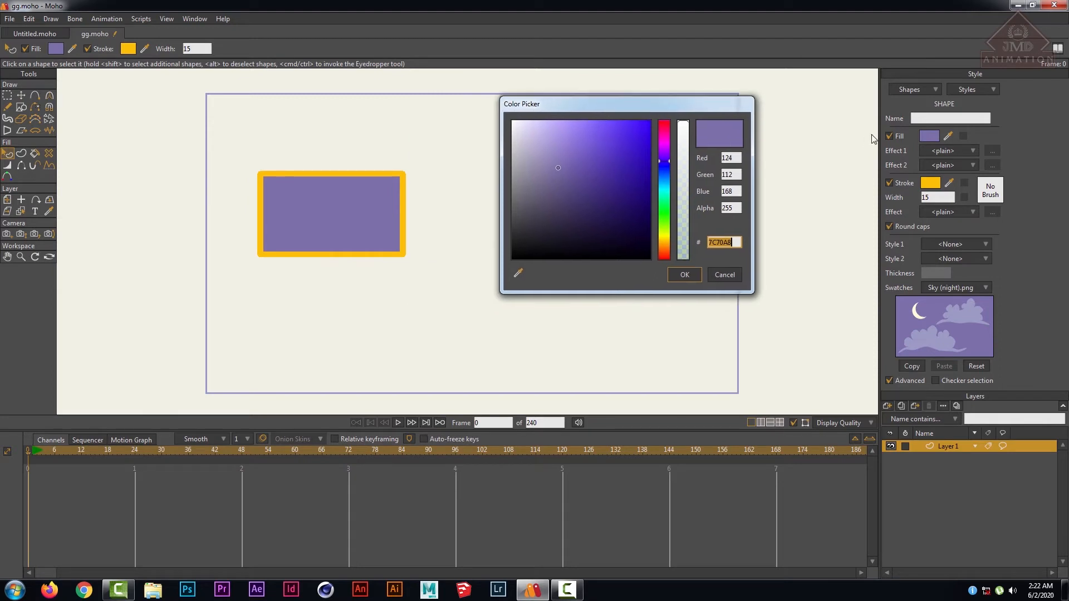
click(949, 135)
drag(513, 275, 415, 447)
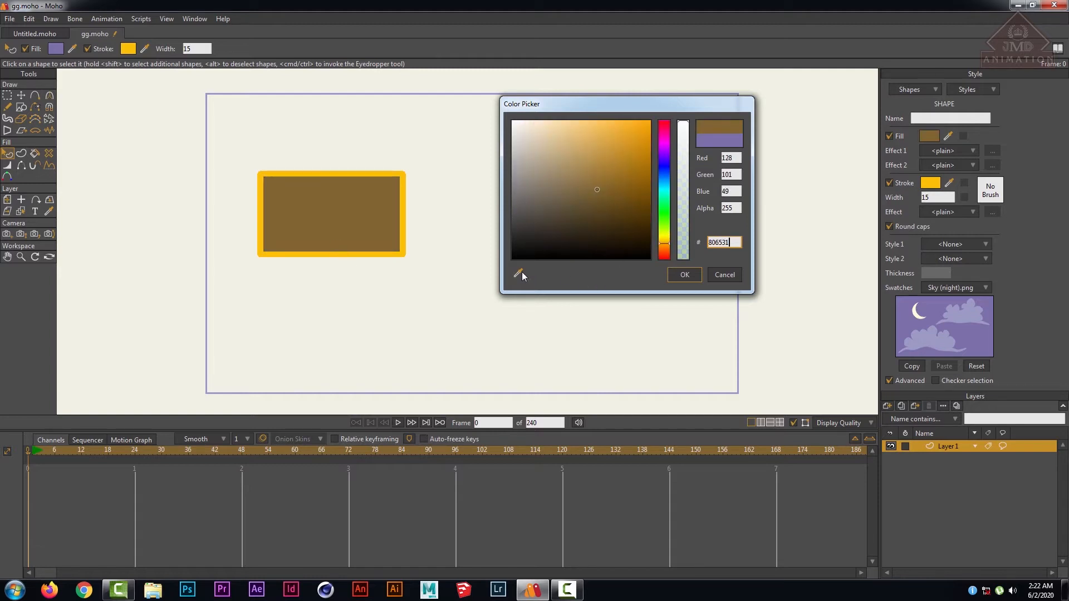
drag(522, 272, 88, 14)
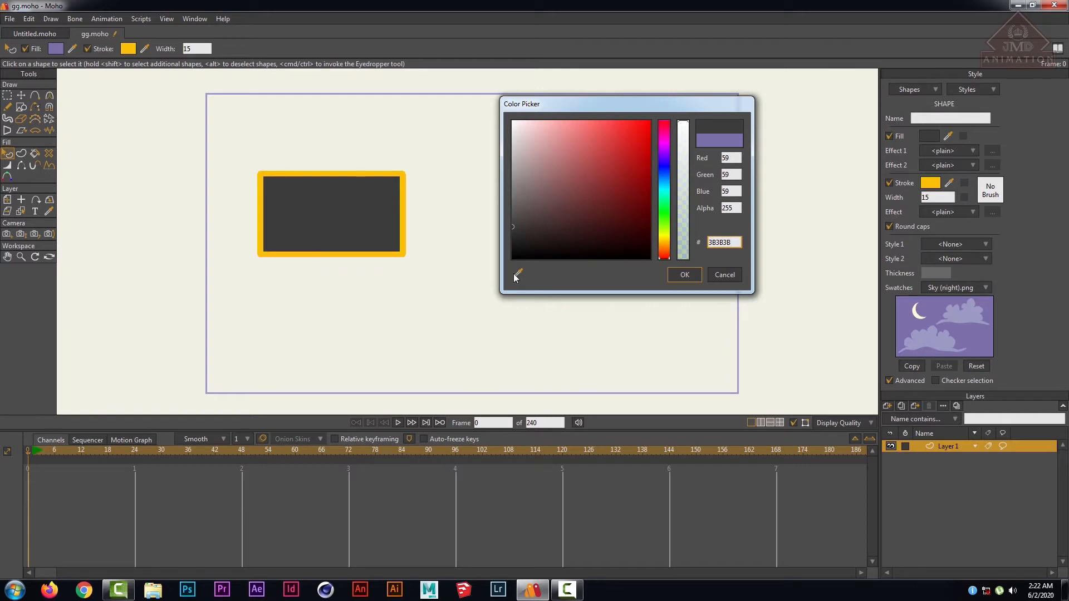
drag(515, 274, 491, 283)
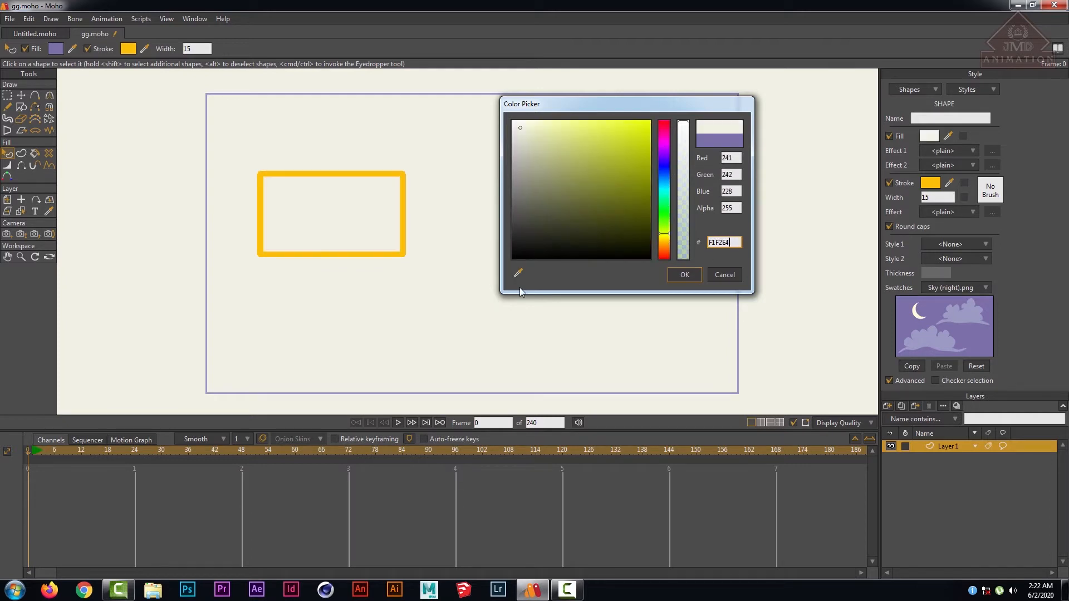
- Set the rectangle's fill to a bright turquoise in the Color Picker and accept it
drag(624, 209, 626, 134)
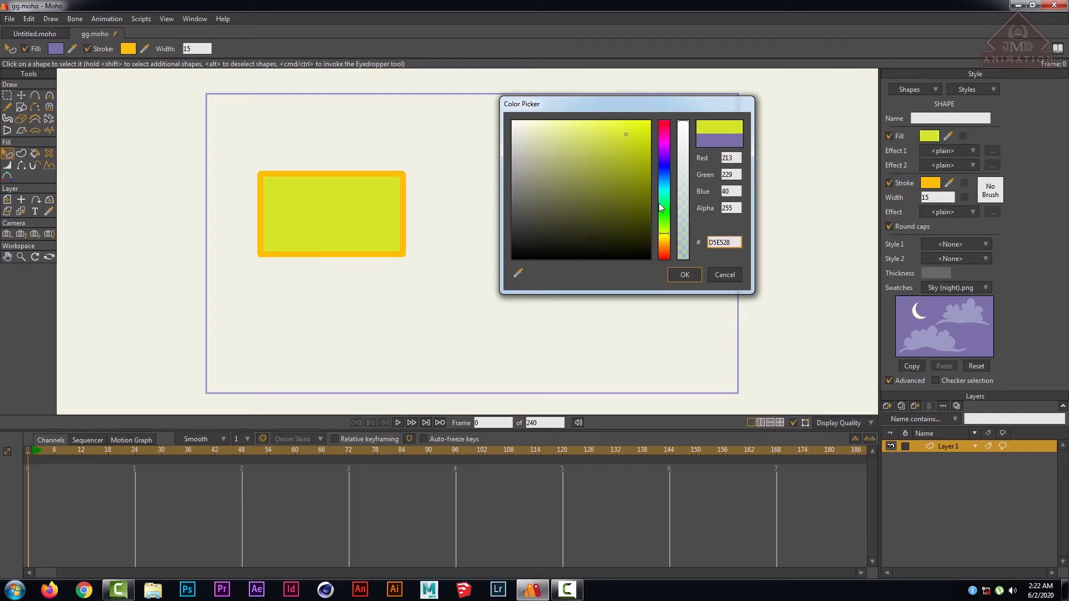
mouse_move(660, 203)
mouse_down()
mouse_move(662, 183)
mouse_move(664, 201)
mouse_up()
click(685, 274)
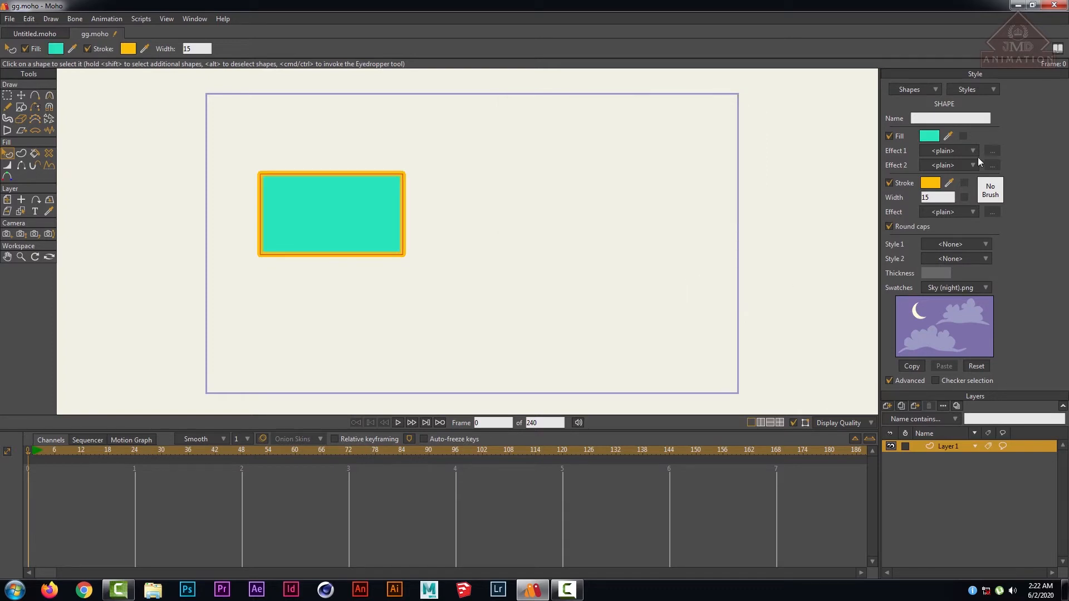
- Look over the fill effects offered for Effect 1 and the shape types of the Draw Shape tool
click(970, 151)
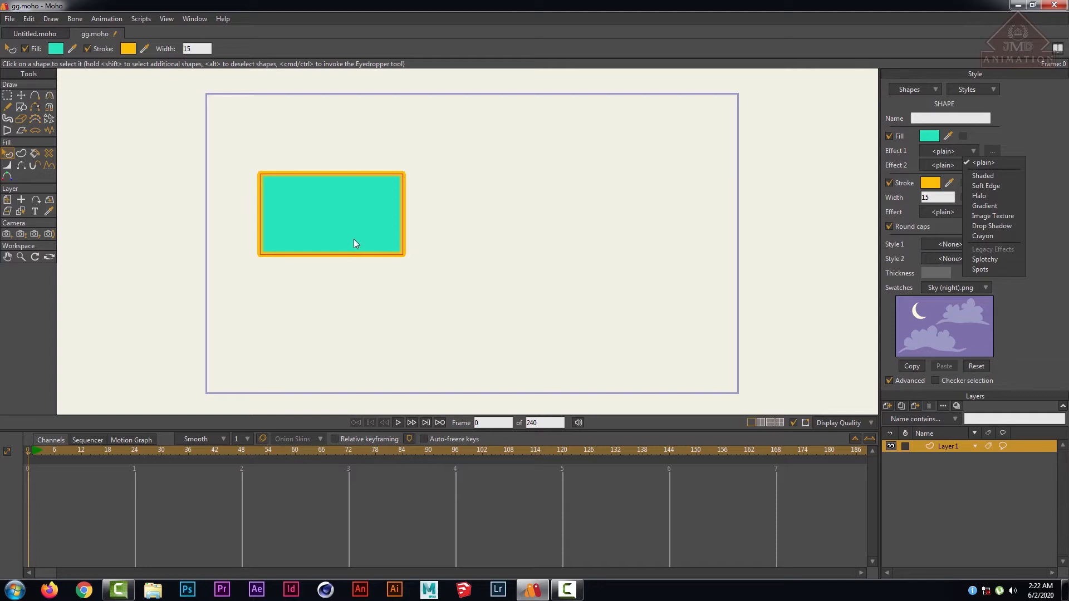
click(1044, 178)
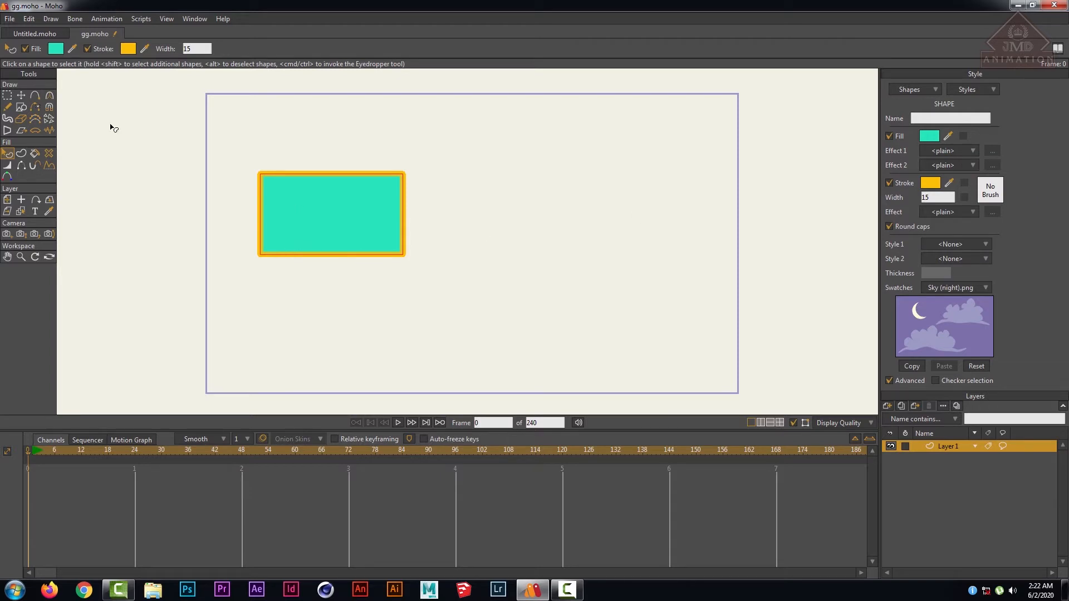
click(22, 106)
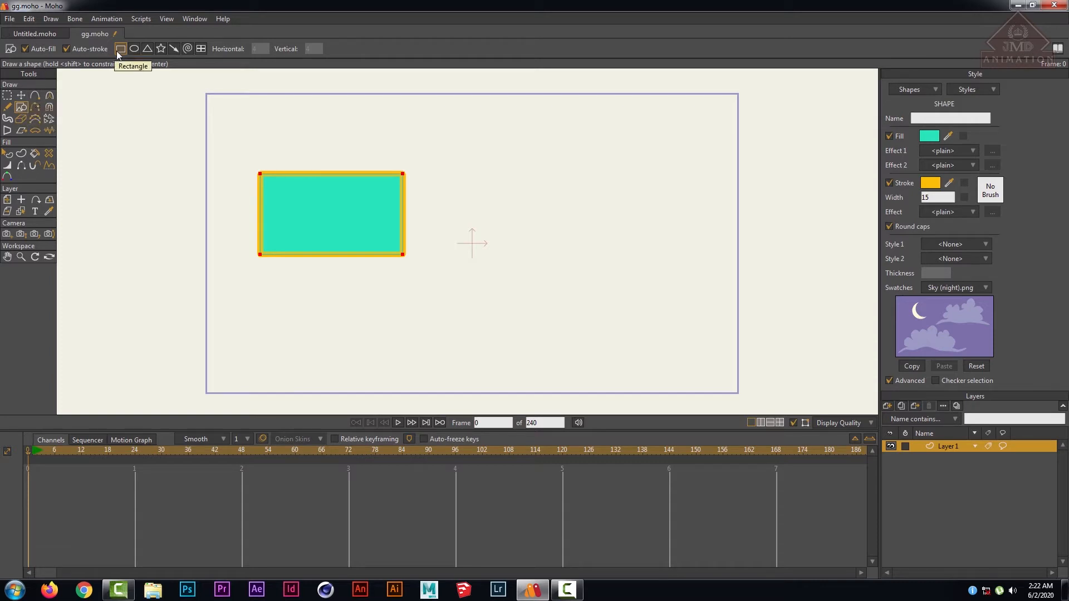
- Select all points of the turquoise rectangle and delete them
click(8, 98)
drag(166, 117, 594, 343)
key(Delete)
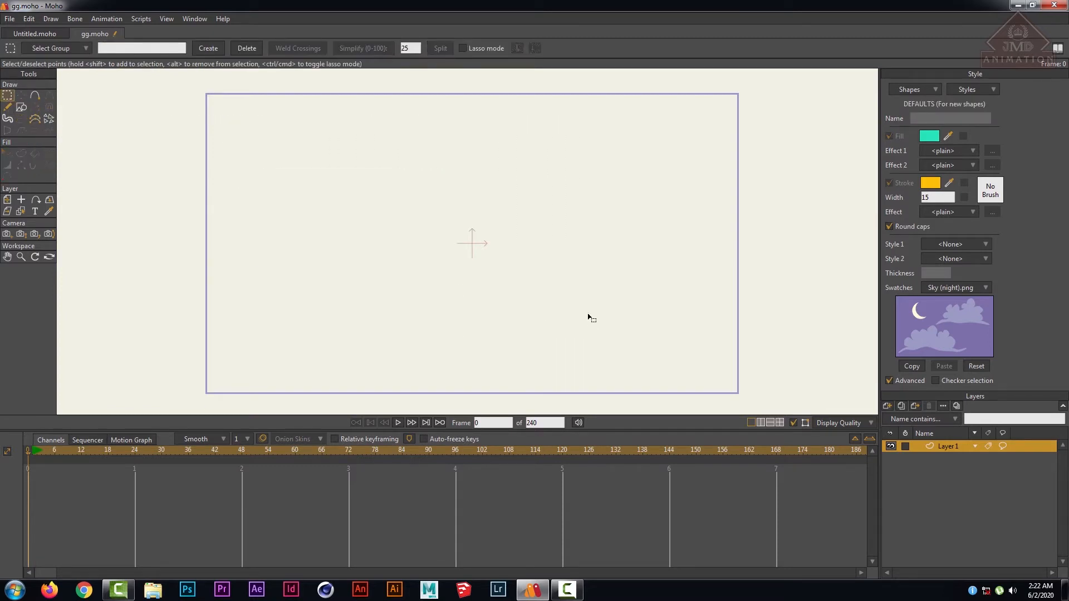
click(34, 96)
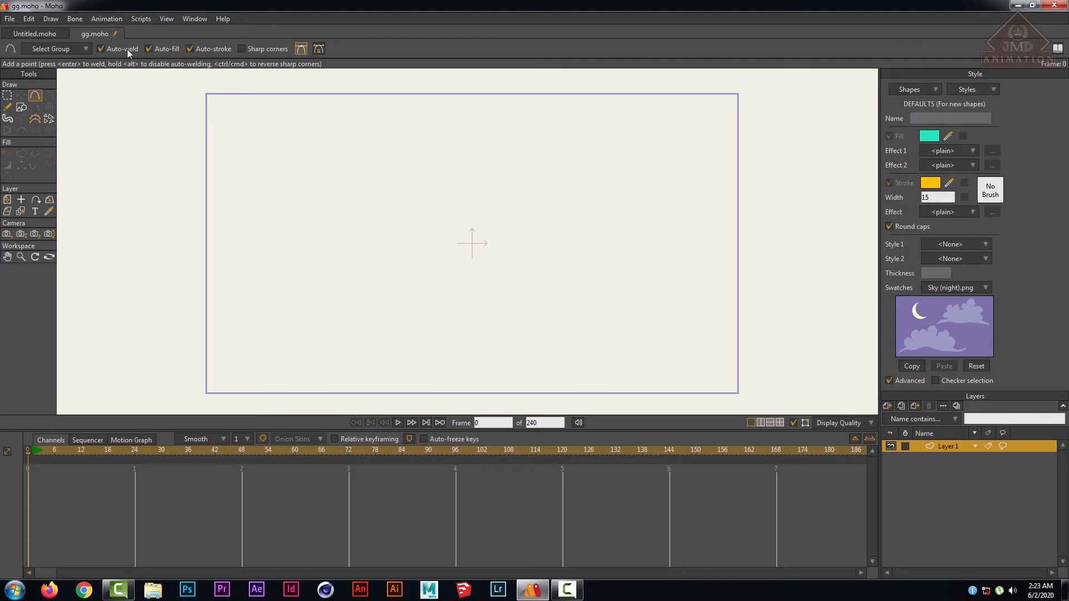
click(284, 199)
drag(398, 139, 405, 138)
key(ctrl+z)
drag(528, 162, 559, 282)
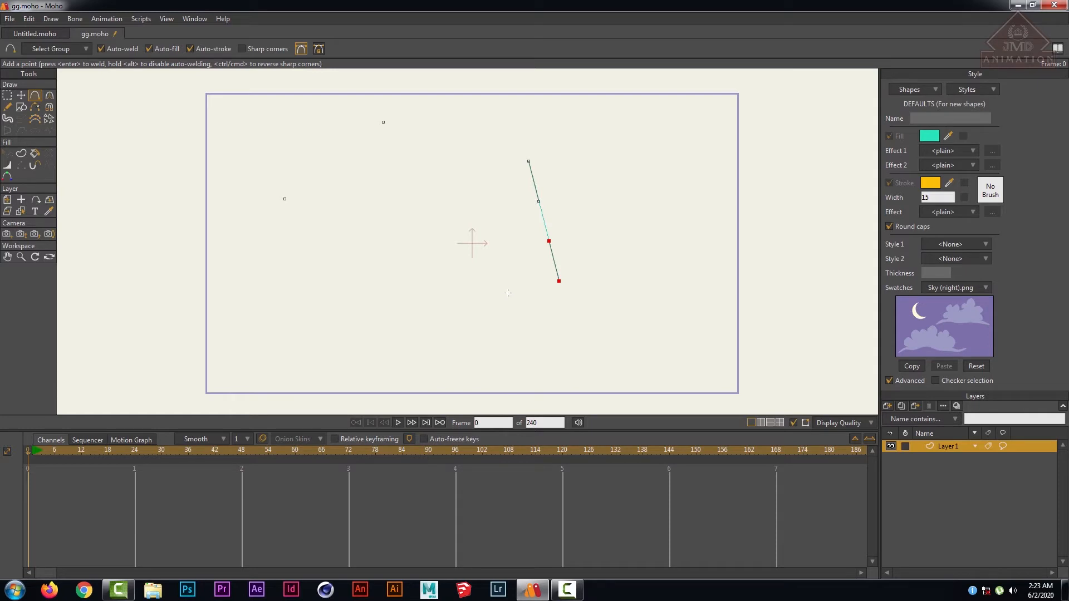
key(ctrl+z)
key(ctrl+z)
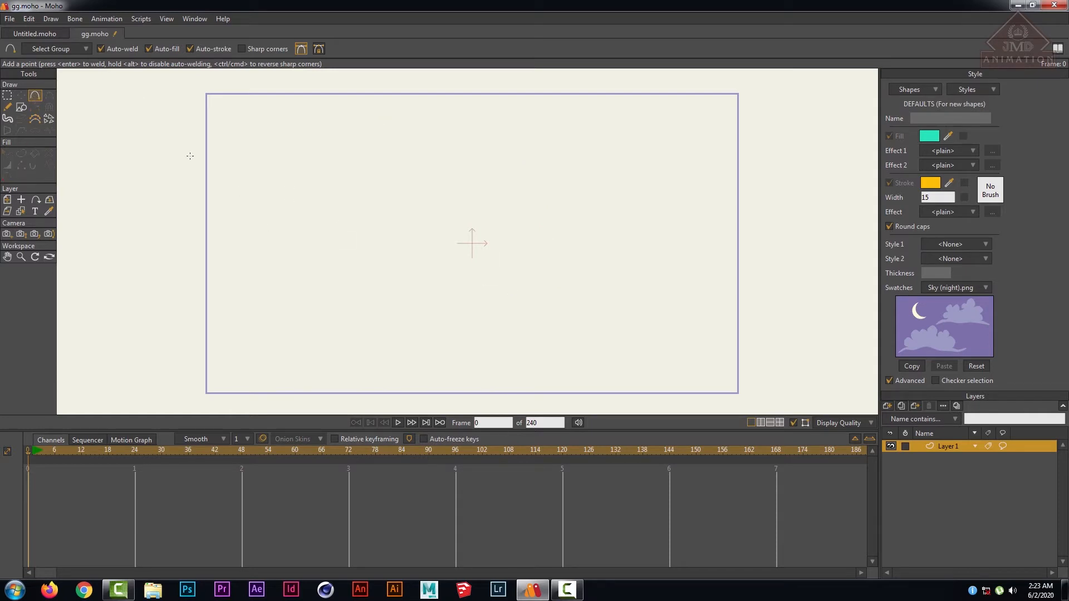
- Draw a closed, rounded five-point shape left of the canvas center with Add Point, welding its end to its start
click(260, 199)
drag(377, 141, 265, 252)
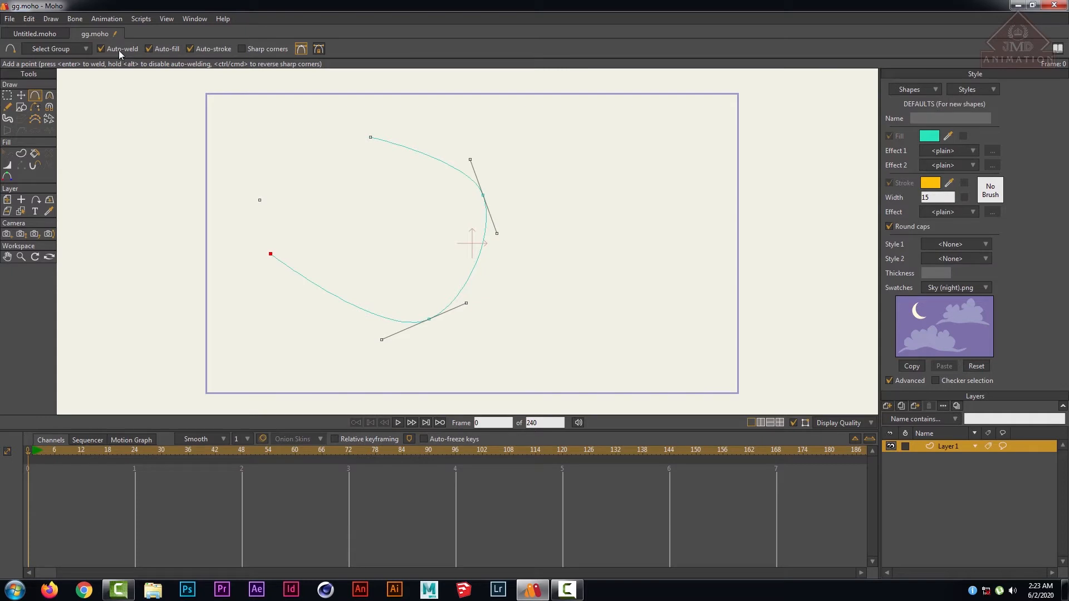
drag(271, 253, 371, 136)
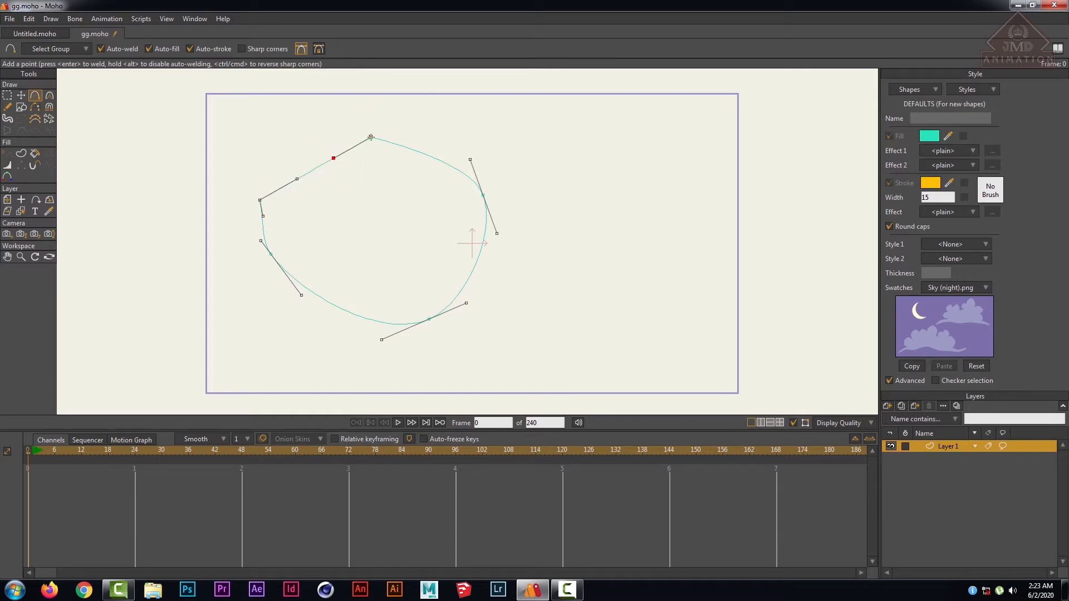
drag(371, 138, 371, 137)
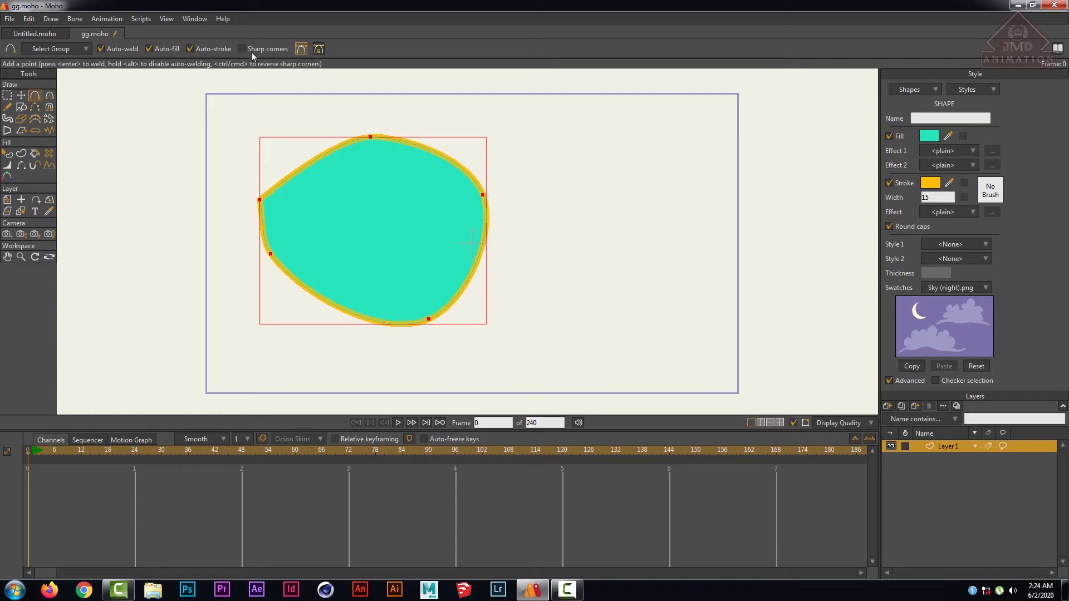
- Switch to the Untitled.moho project, scrub its animation to frame 104, and show a longer frame range in the timeline
click(38, 34)
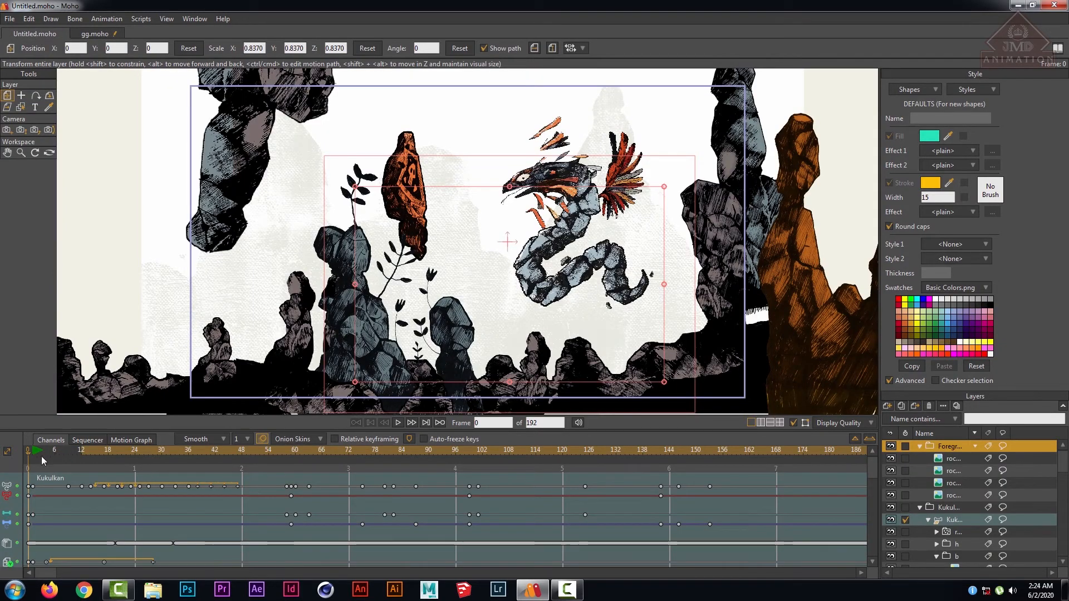
drag(32, 456, 493, 480)
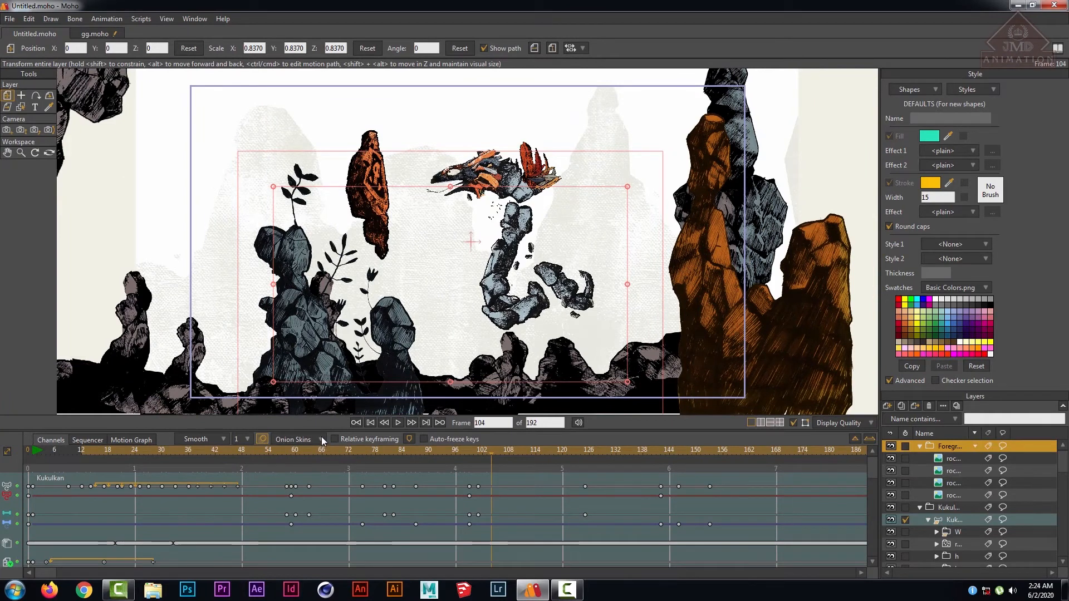
click(322, 439)
click(322, 438)
click(855, 440)
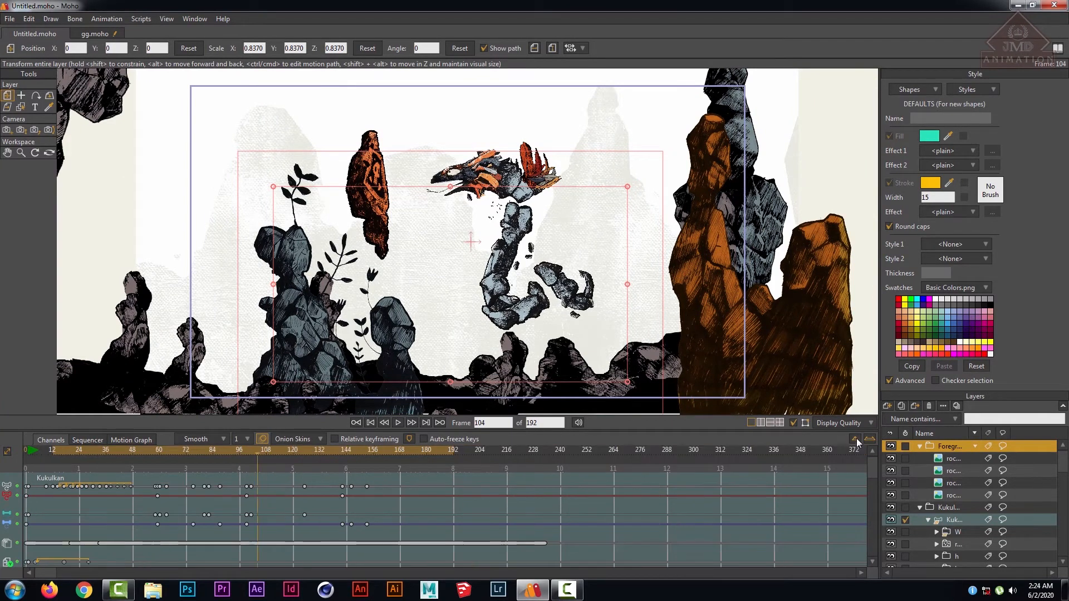
click(856, 440)
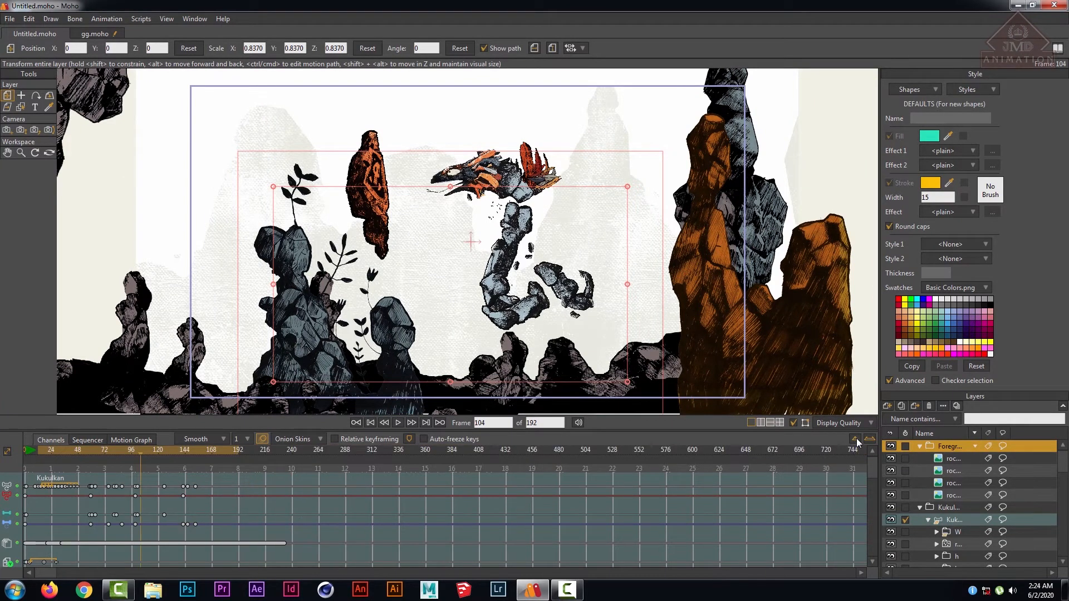
- Examine the timeline's Channels, Sequencer and Motion Graph views and the default interpolation options
click(132, 440)
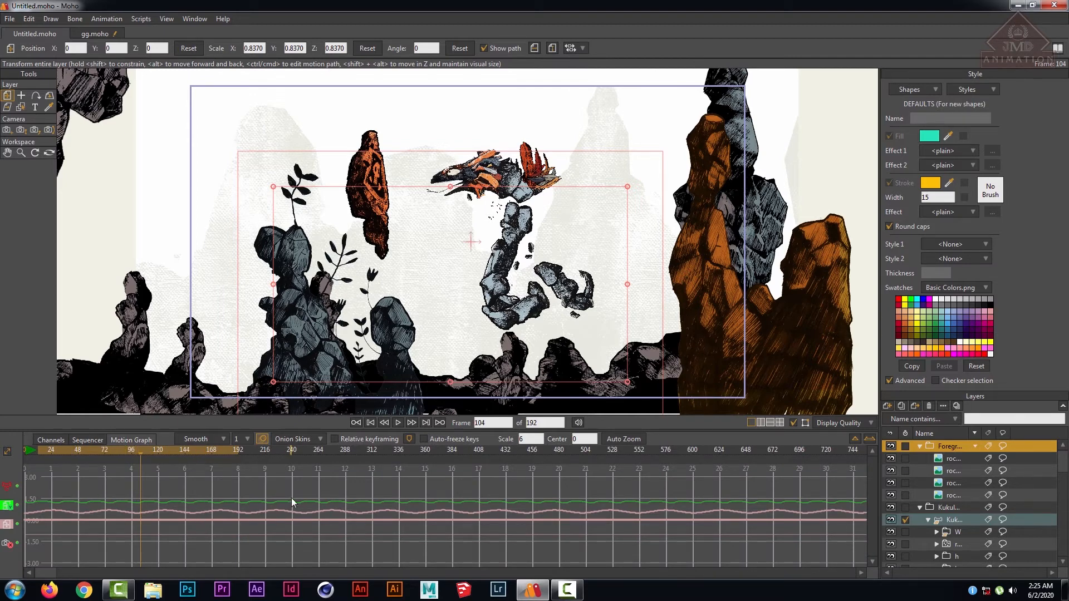
click(223, 440)
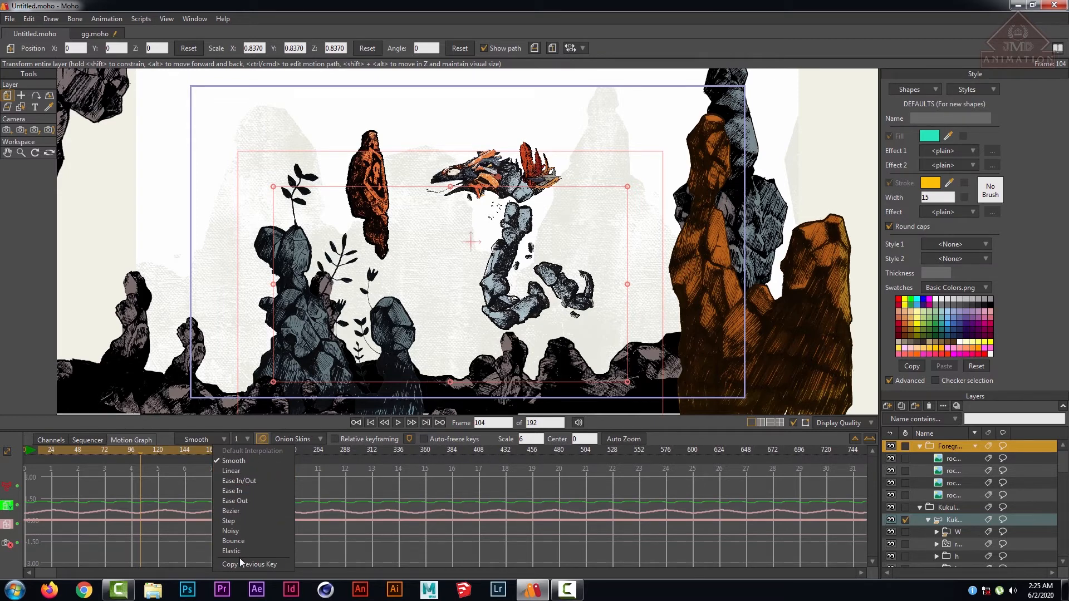
click(86, 439)
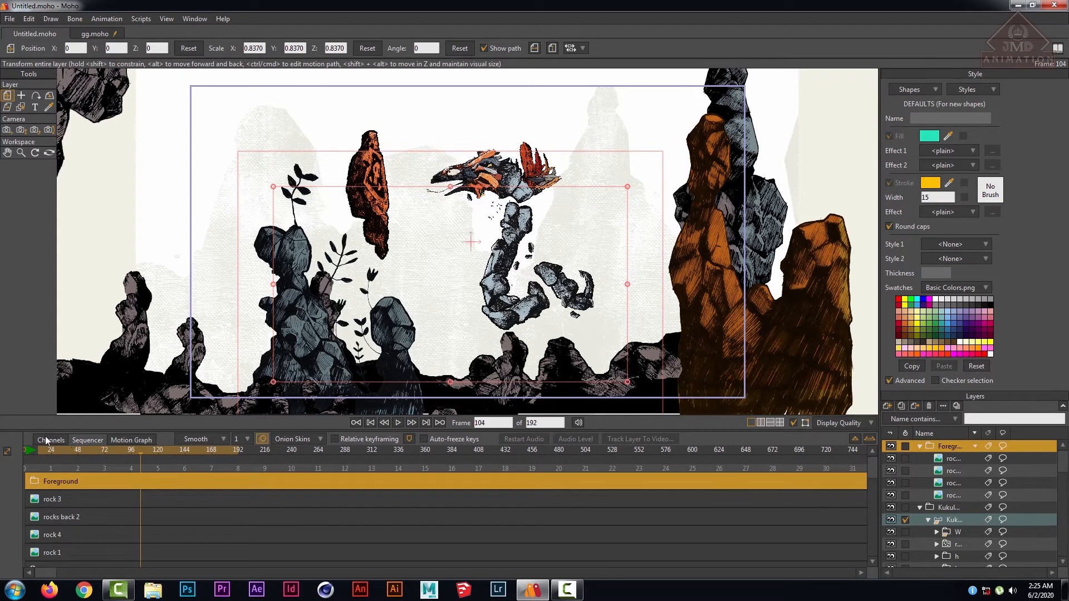
click(49, 439)
click(87, 440)
click(131, 440)
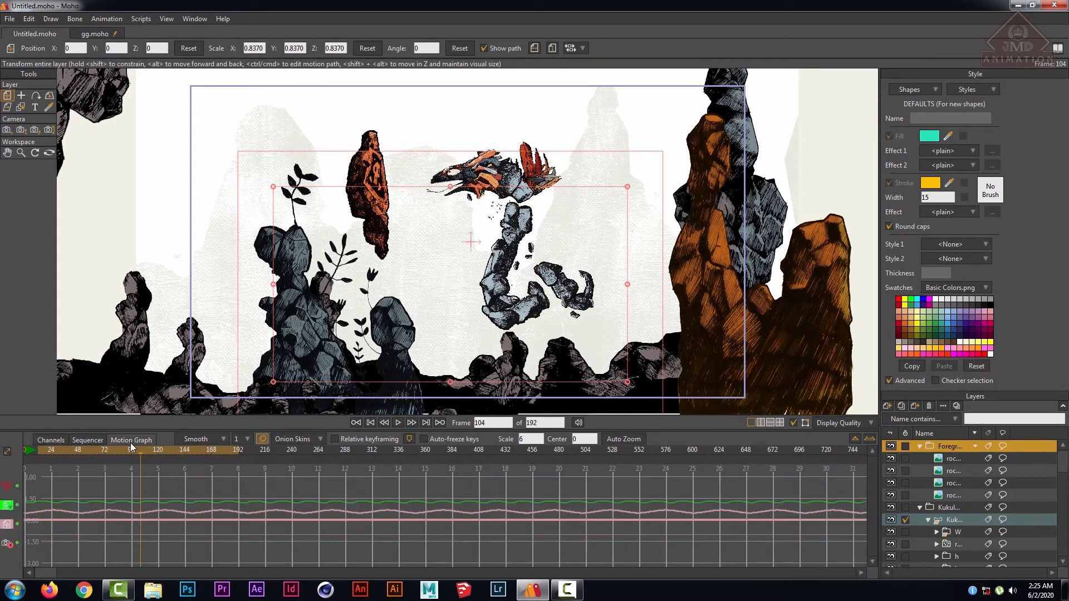
click(205, 439)
click(205, 437)
click(205, 437)
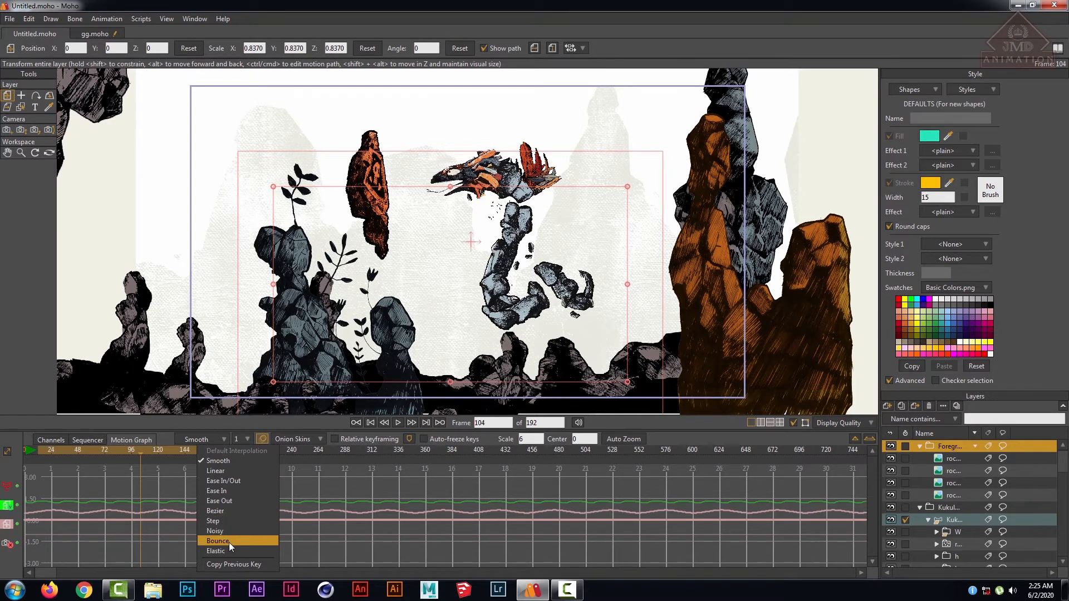
click(215, 437)
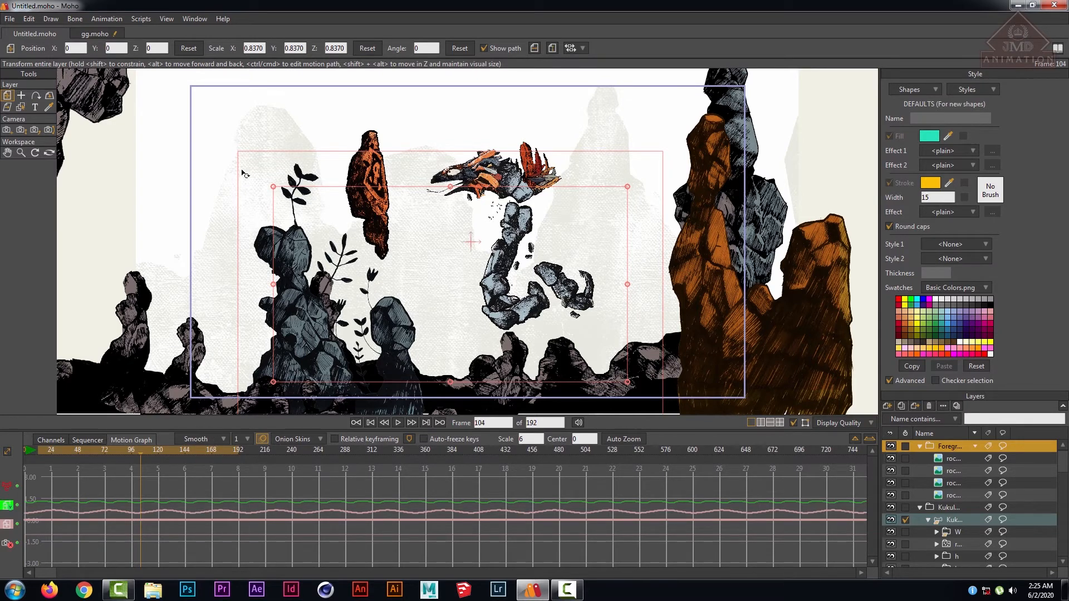
- Orbit the workspace to inspect how the scene's layers are spaced in depth, and reset the view
click(49, 152)
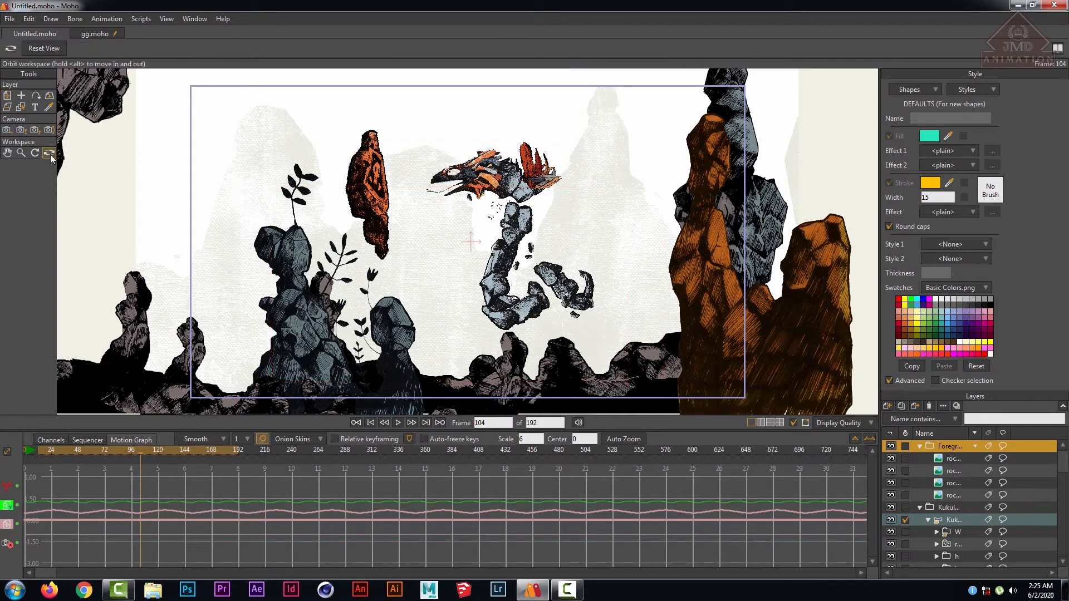
drag(566, 233, 344, 276)
mouse_move(391, 317)
mouse_down()
mouse_move(479, 203)
mouse_move(628, 308)
mouse_move(398, 308)
mouse_up()
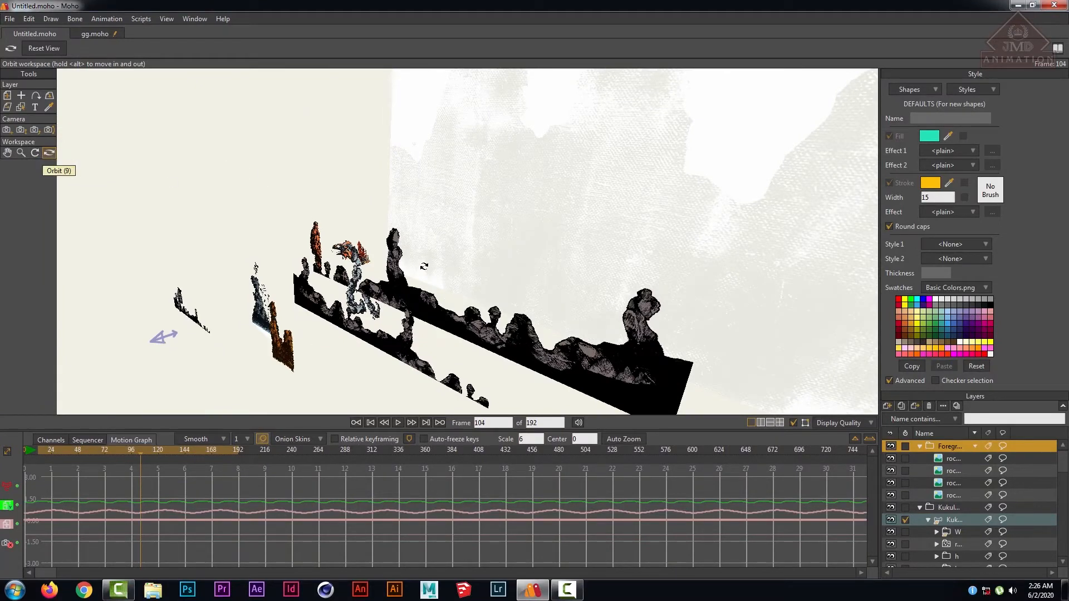
click(37, 50)
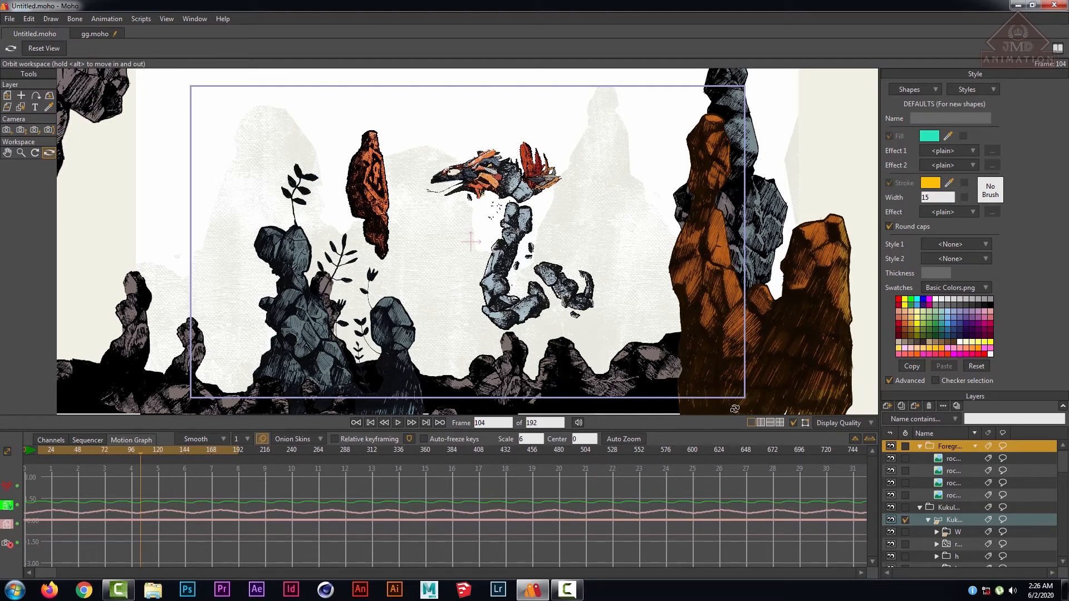
- Try the workspace layouts with two side-by-side views, two stacked views and four views
click(761, 423)
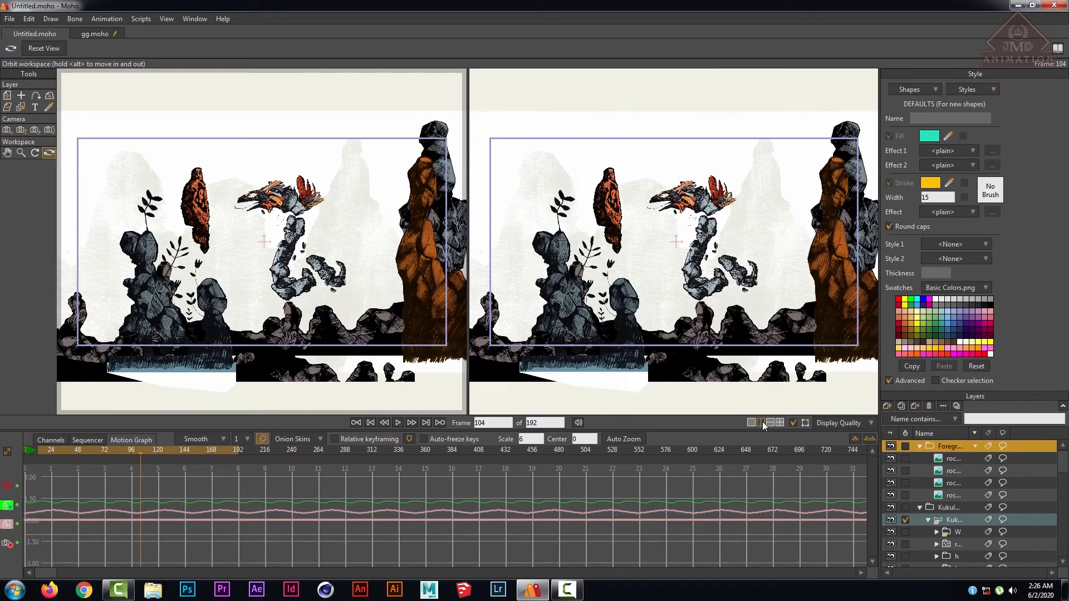
click(767, 421)
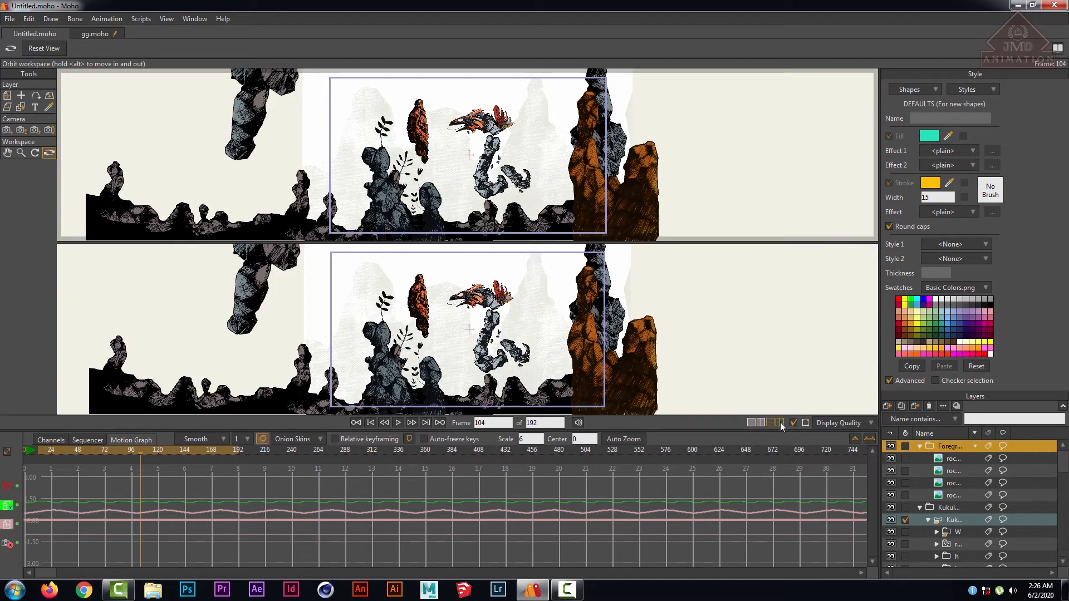
click(780, 421)
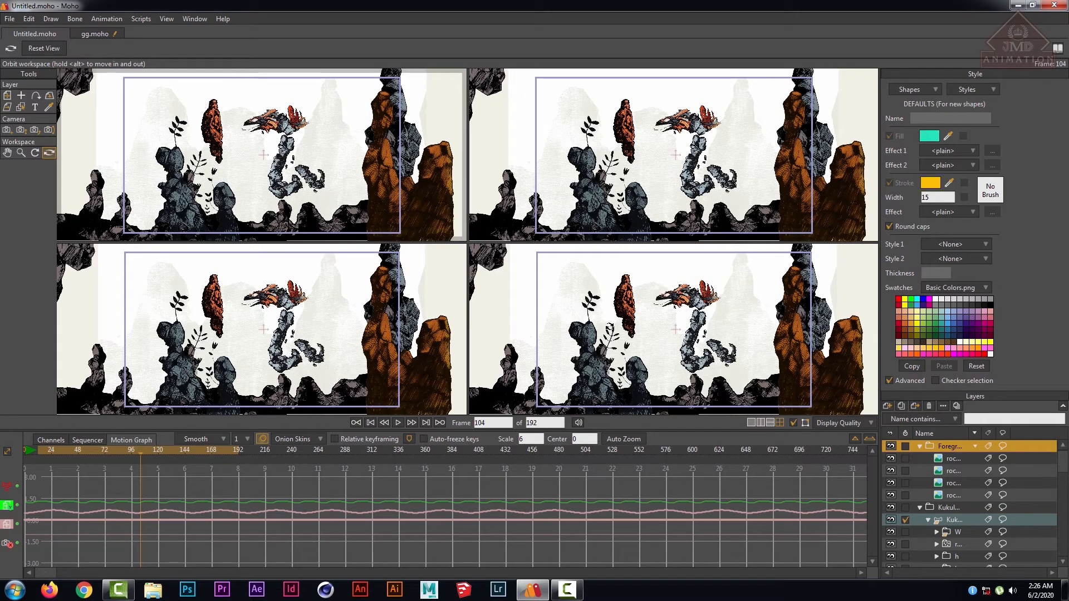
- Orbit the lower-left, upper-left and upper-right views independently, and zoom out the upper-right one to see the scene's depth
drag(330, 358, 312, 311)
drag(347, 132, 391, 146)
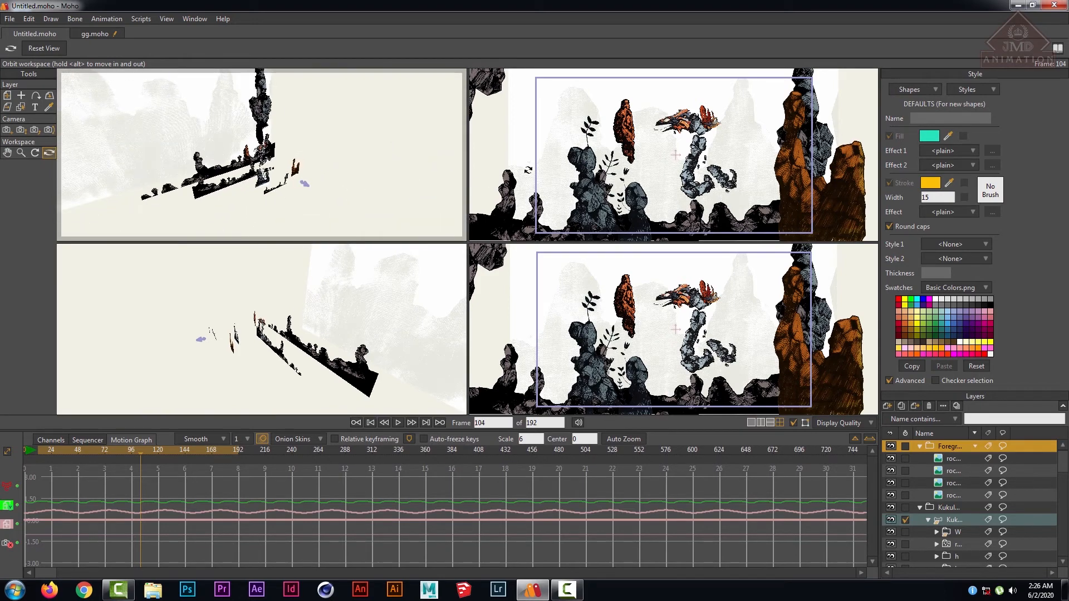
drag(600, 162, 691, 162)
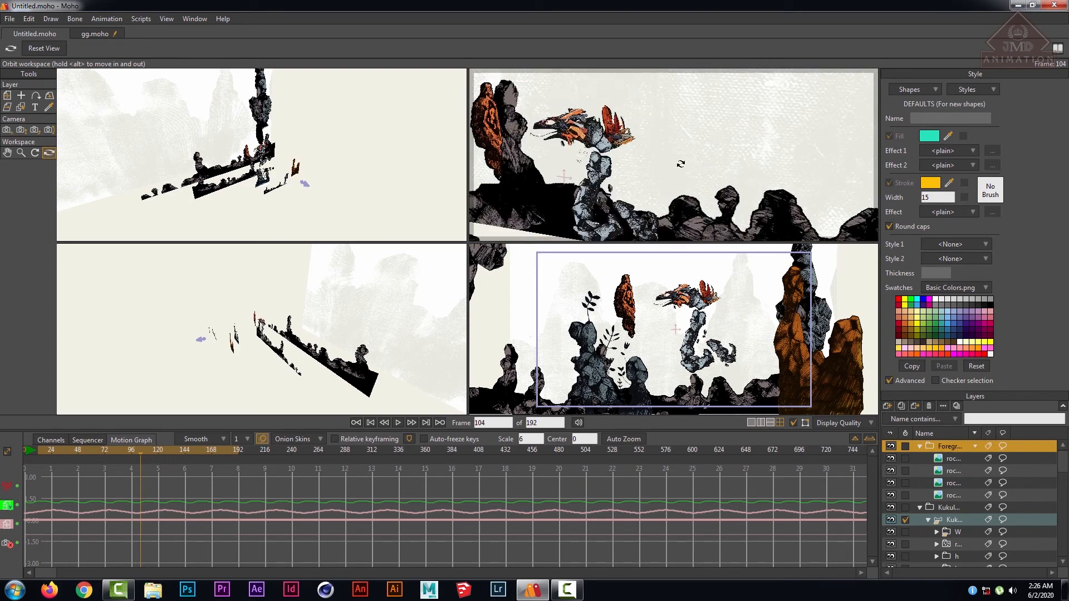
scroll(678, 164, down, 5)
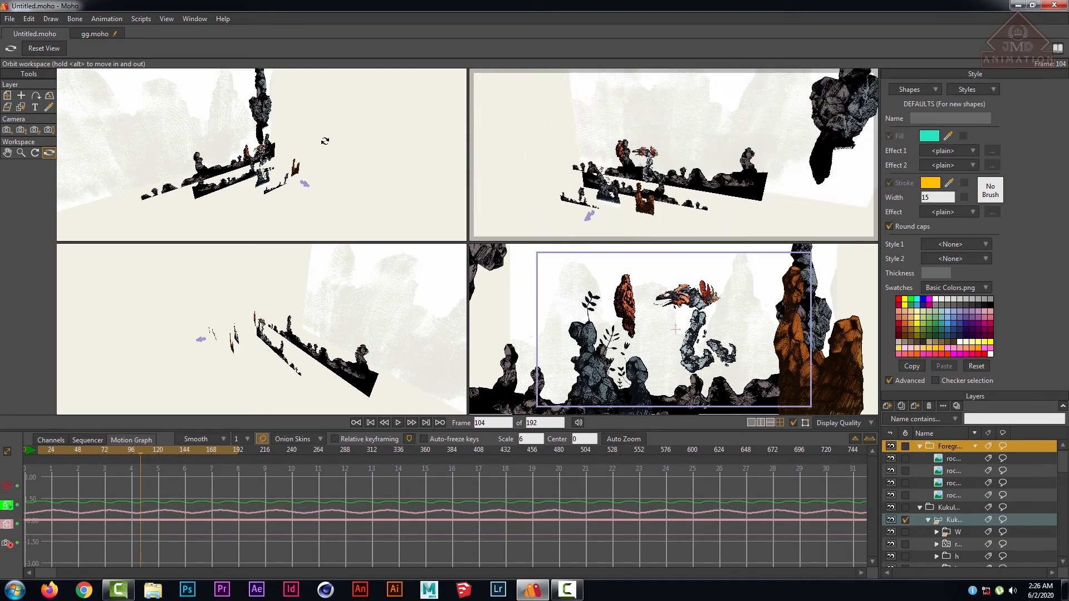
- Reset all the orbited views, including a brief orbit of the lower-right one, and return to a single-view workspace
click(31, 46)
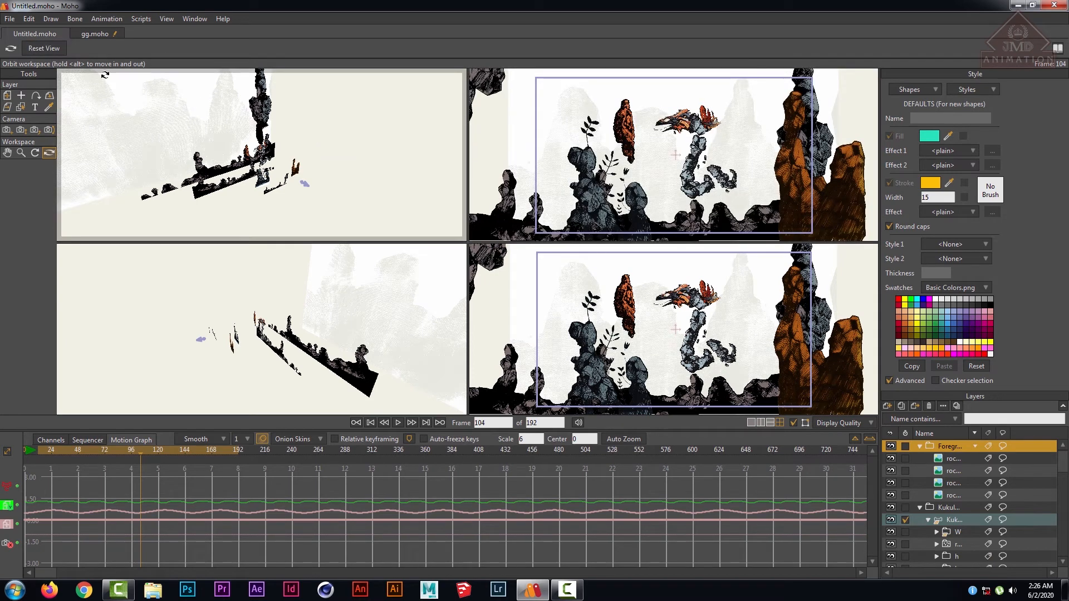
click(31, 47)
click(196, 308)
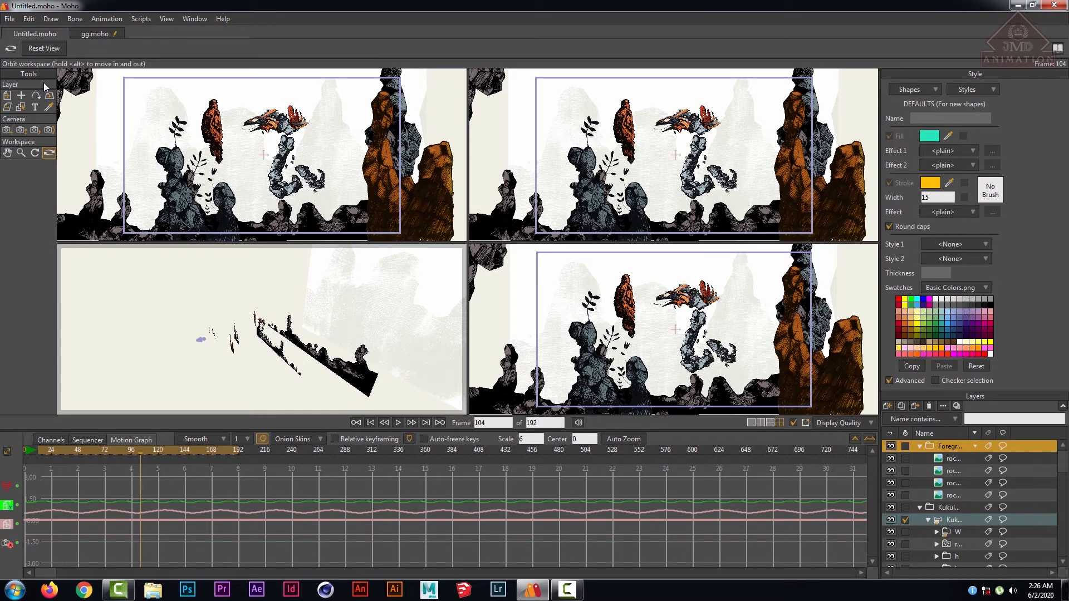
click(44, 49)
drag(550, 291, 562, 288)
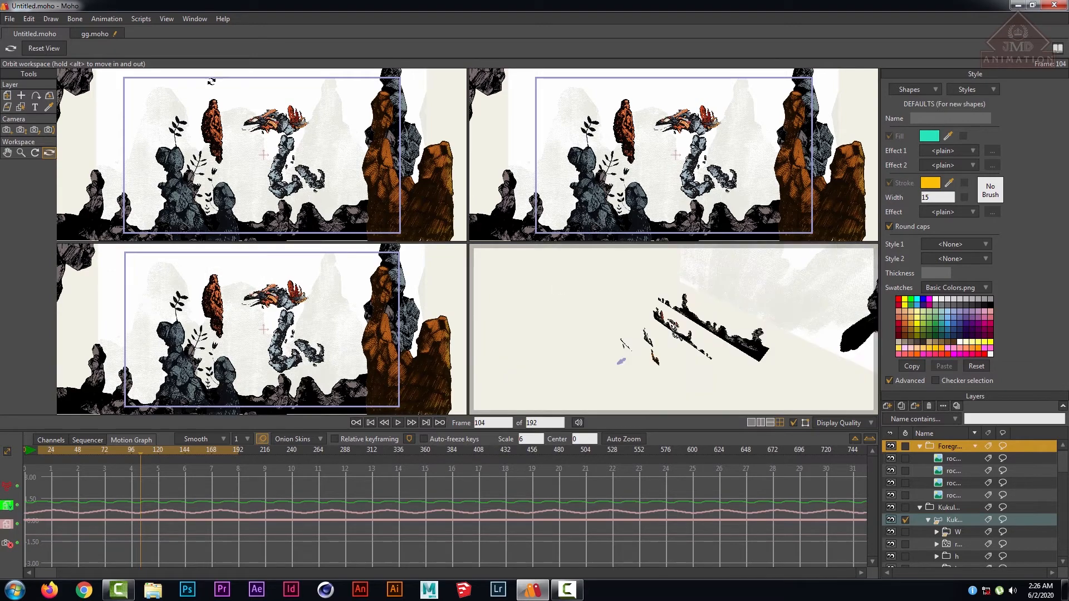
click(52, 52)
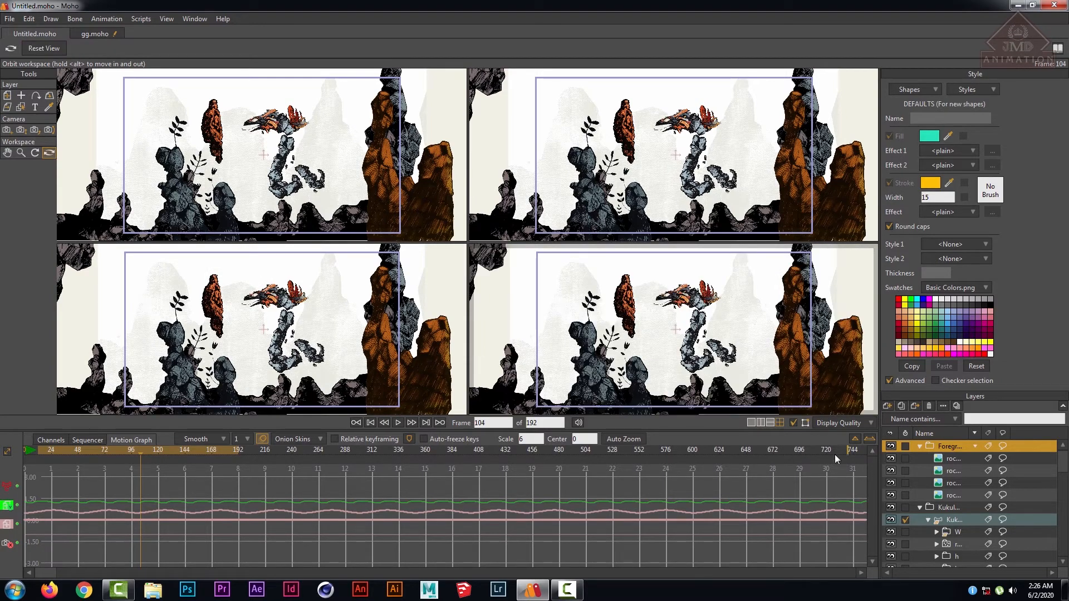
click(751, 423)
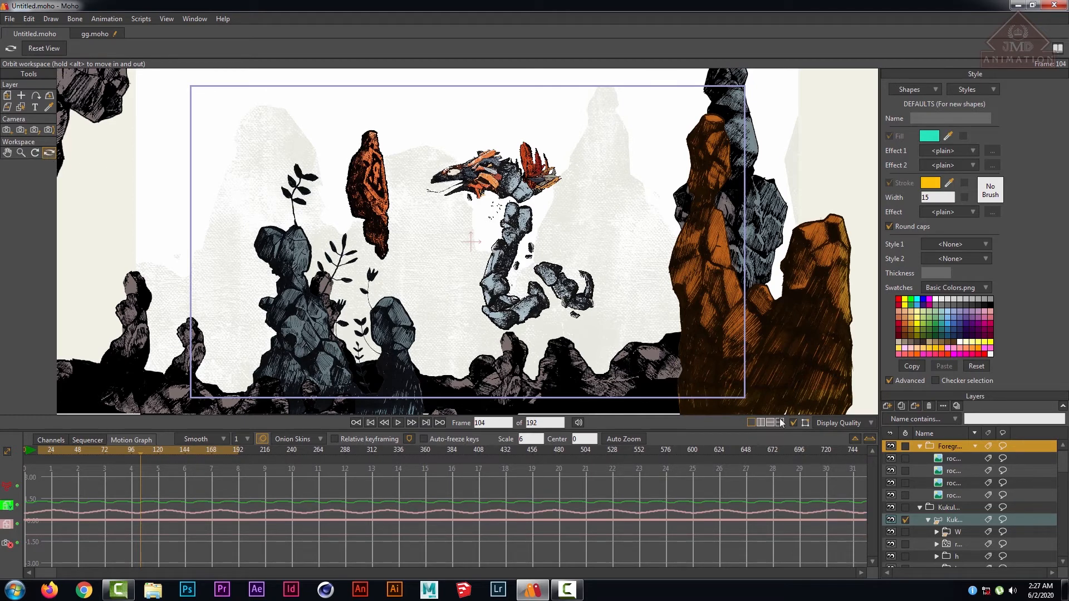
- Set the display quality to High and dismiss the Windows color scheme dialog
click(847, 422)
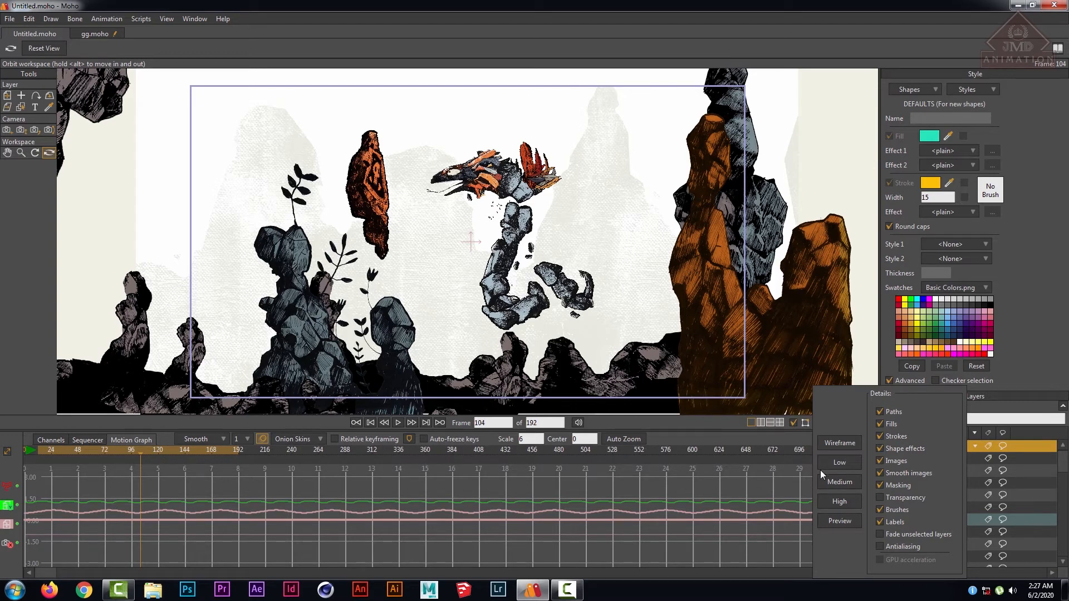
click(833, 503)
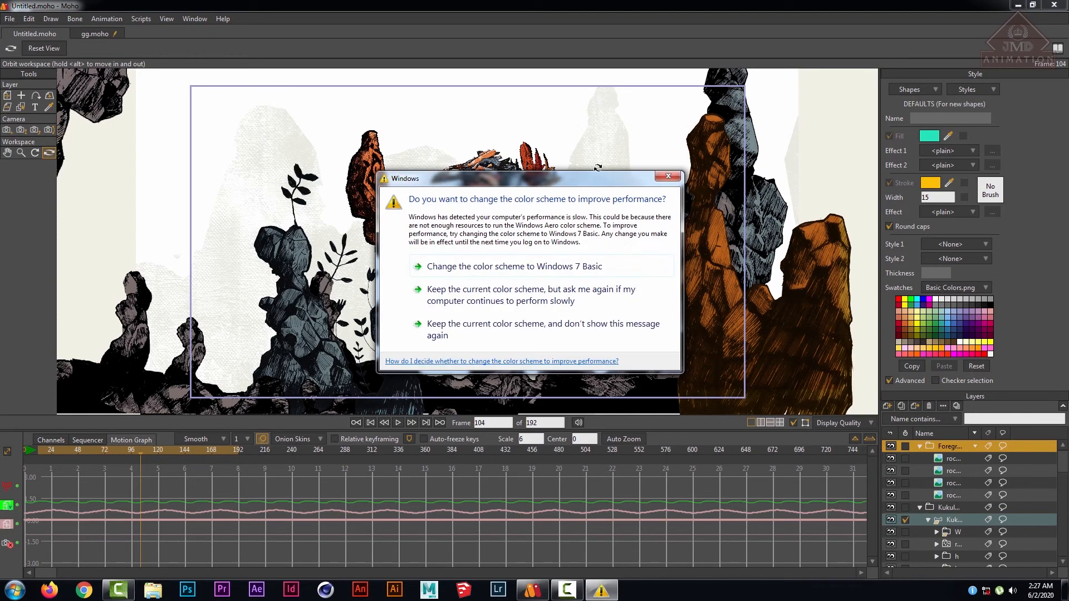
click(668, 177)
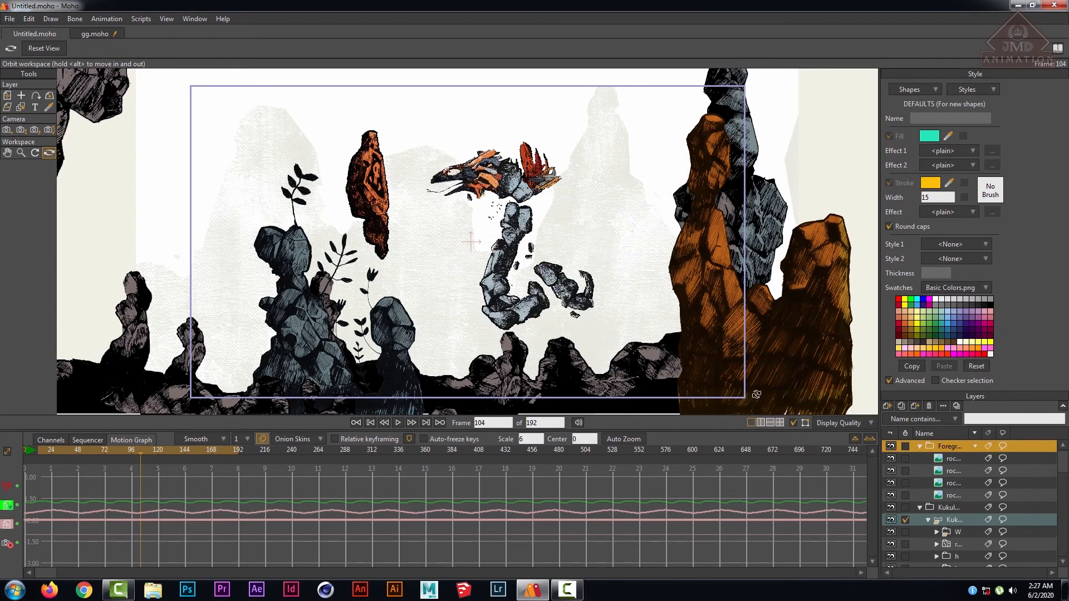
- Switch to the gg.moho project and view its shape in the two-column, two-row and four-view layouts
click(101, 34)
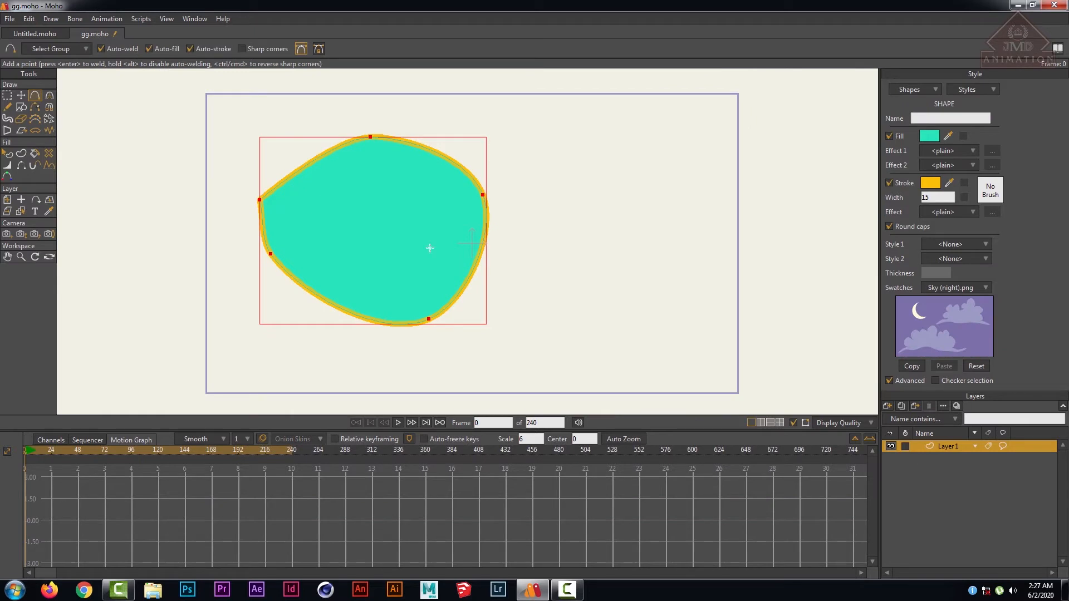
click(760, 423)
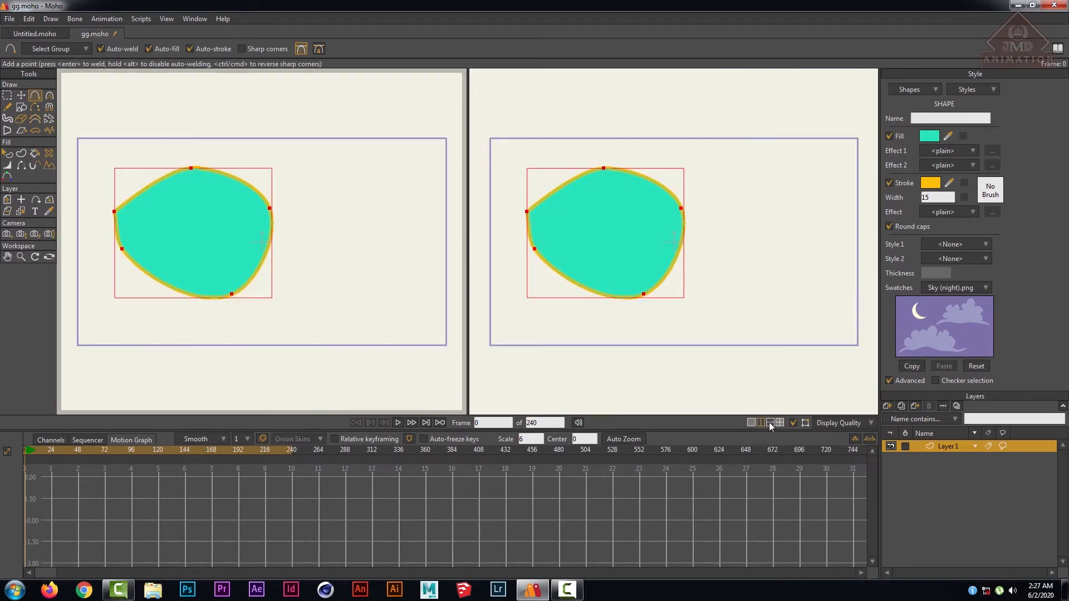
click(769, 422)
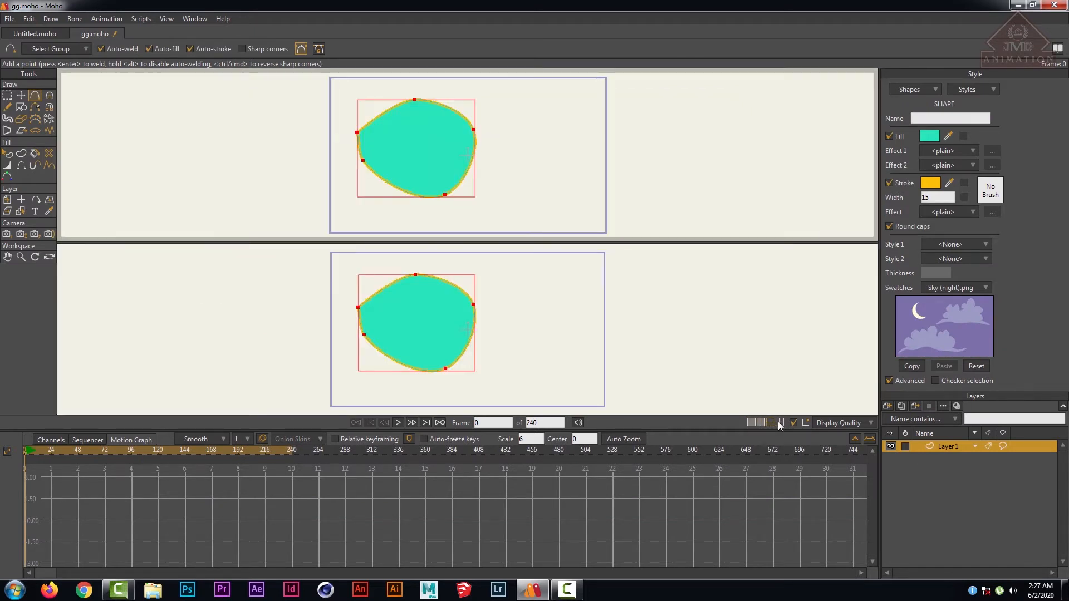
click(779, 423)
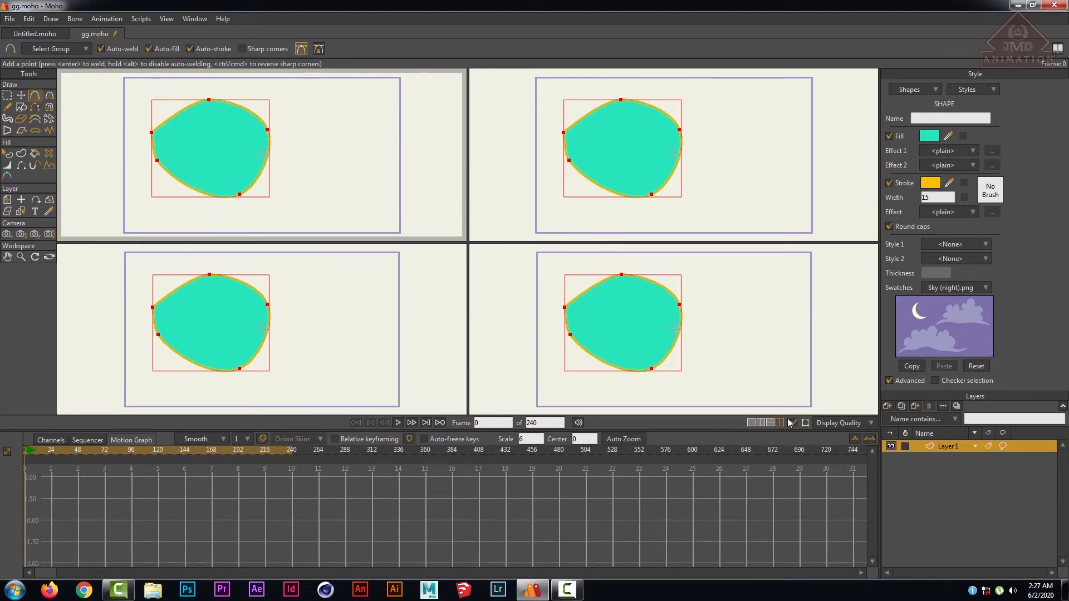
- Review the display quality and default interpolation options and the timeline's view modes, leaving the timeline on Channels
click(847, 423)
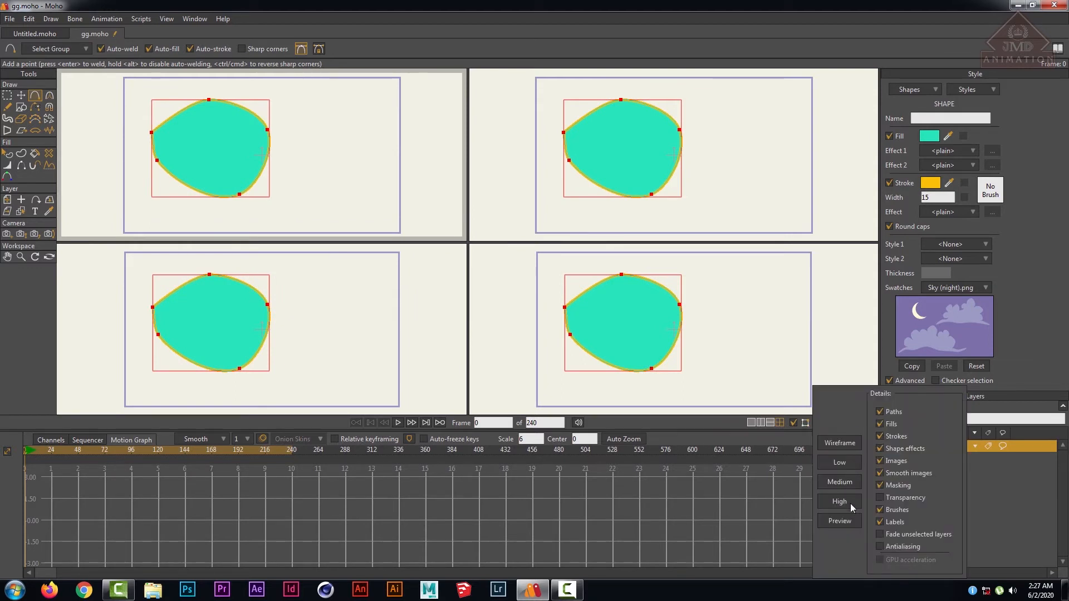
click(717, 431)
click(50, 441)
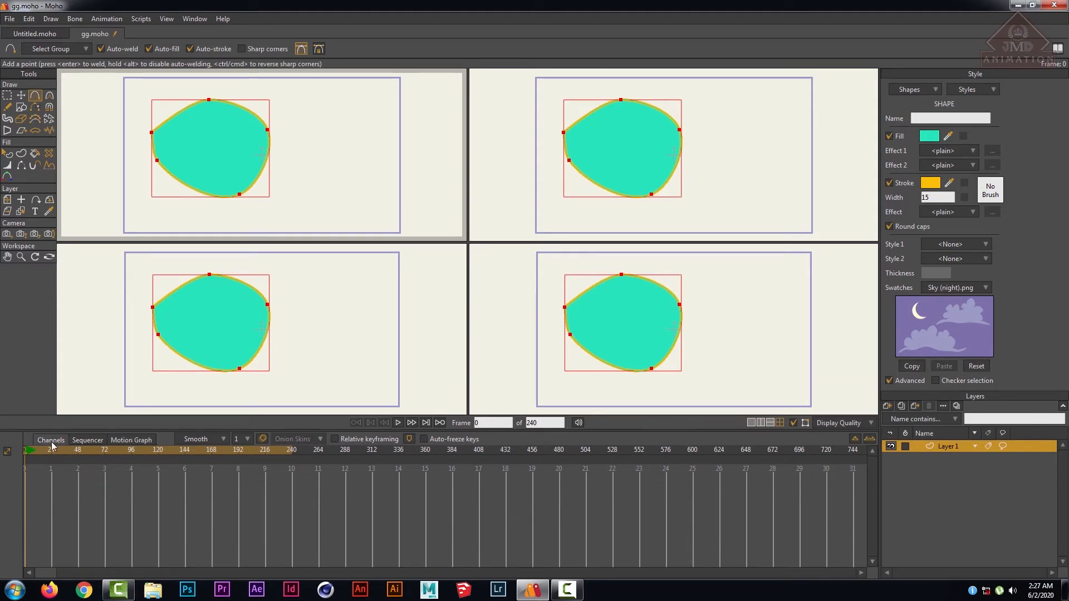
right_click(187, 452)
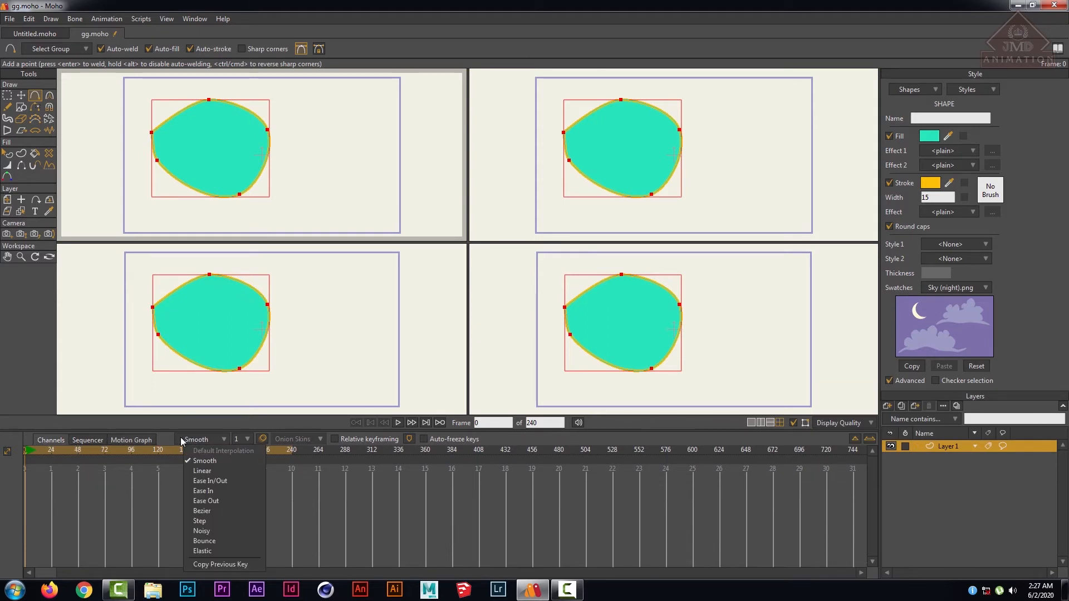
click(143, 441)
click(89, 440)
click(50, 441)
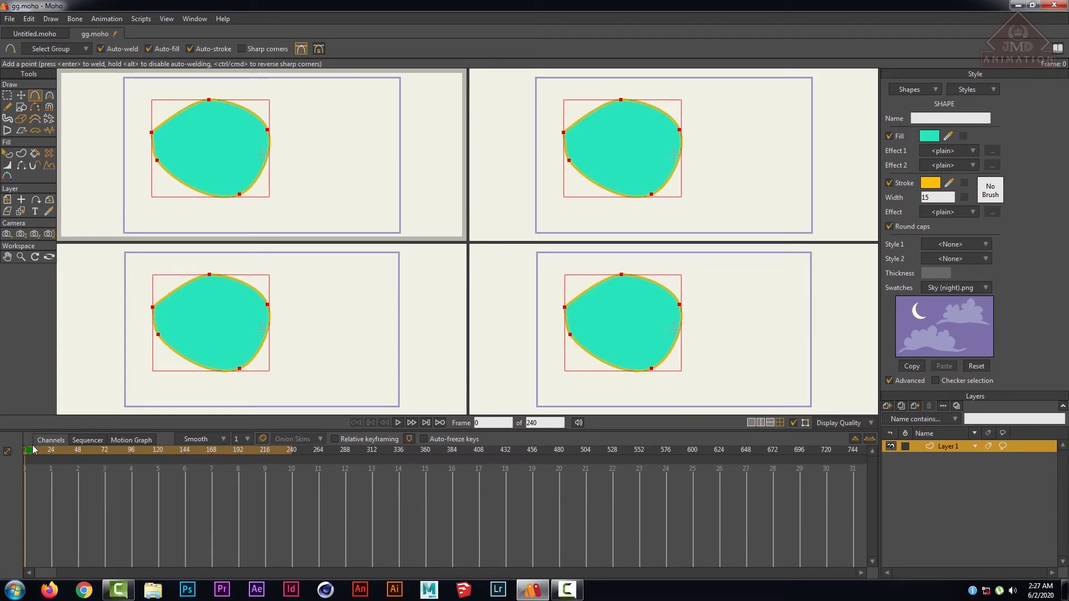
- Return to a single-view workspace and select all points of the turquoise five-point shape
click(751, 422)
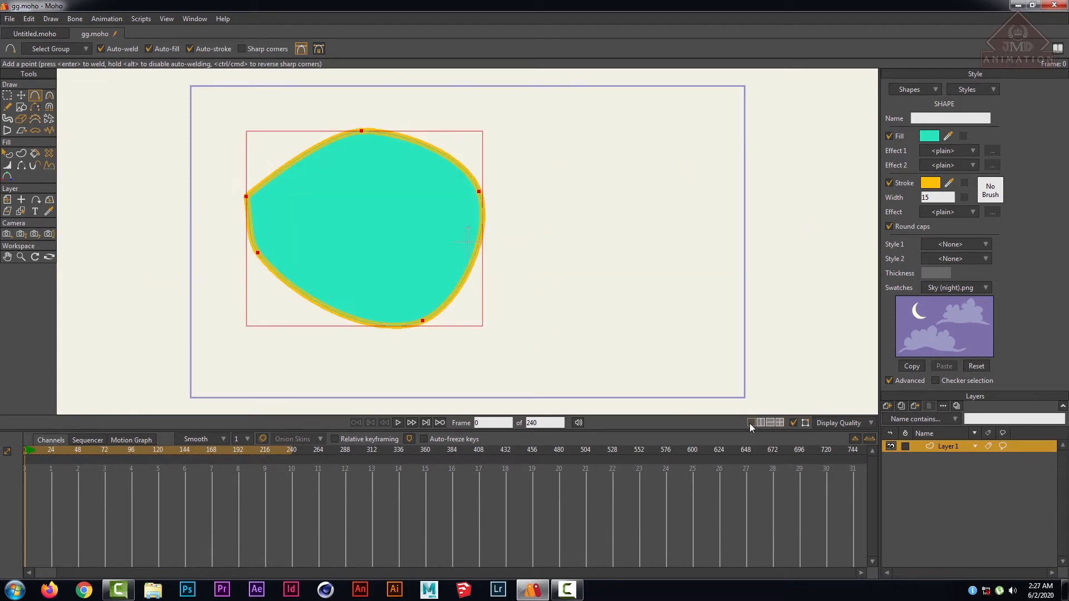
click(7, 95)
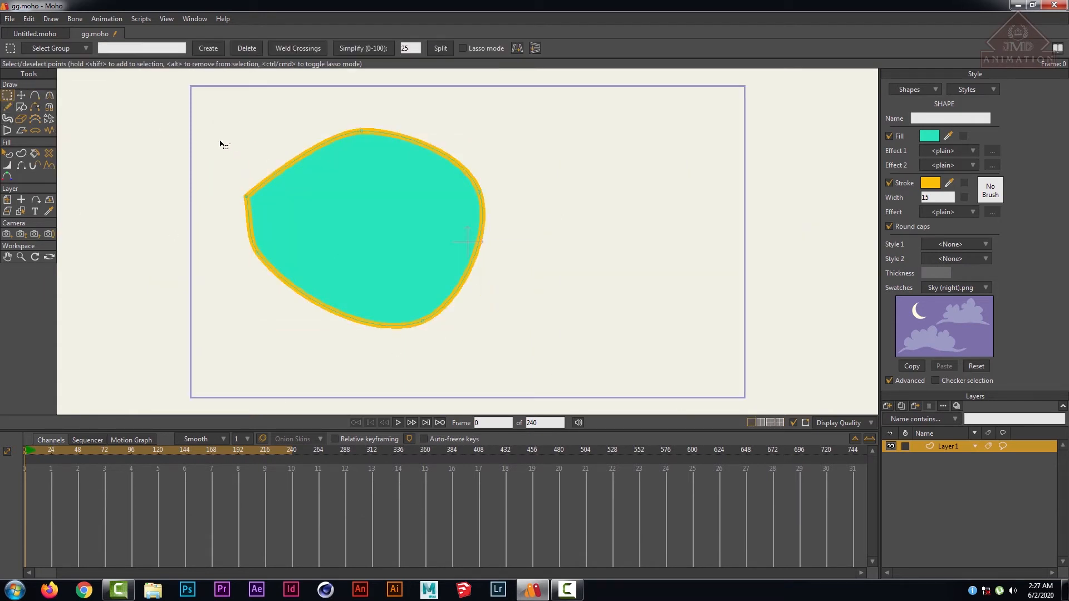
drag(178, 120, 578, 372)
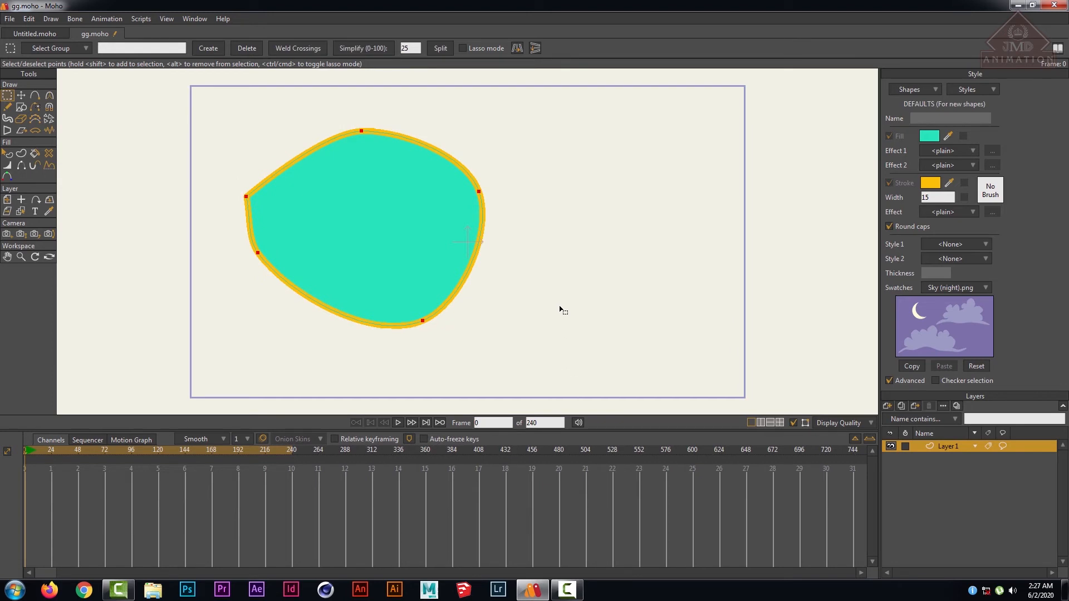
- Draw a circle to the right of the five-point shape and a triangle to its left with Draw Shape
click(37, 97)
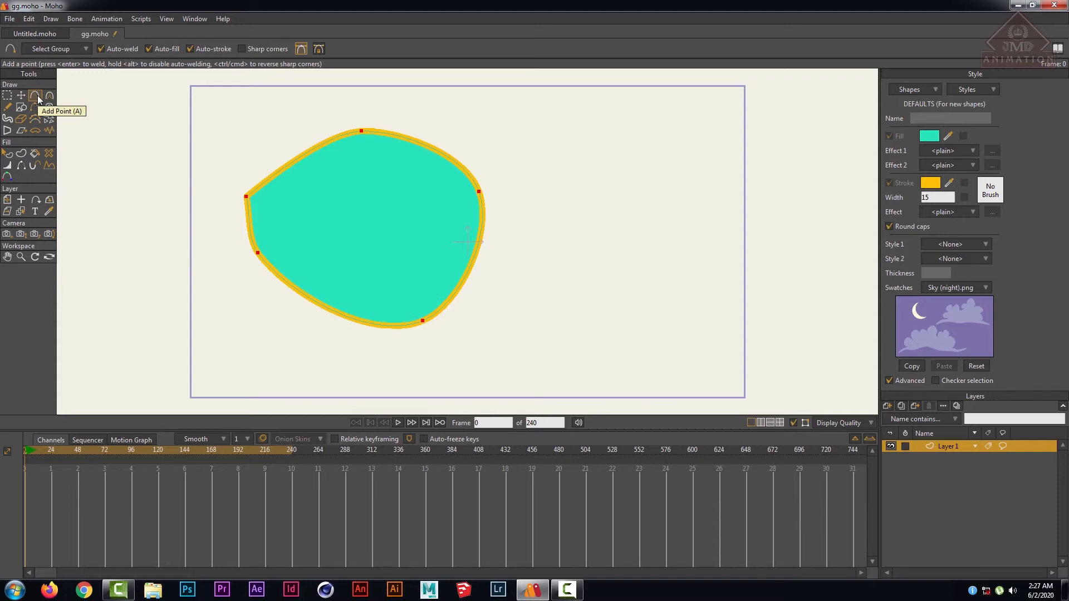
click(21, 108)
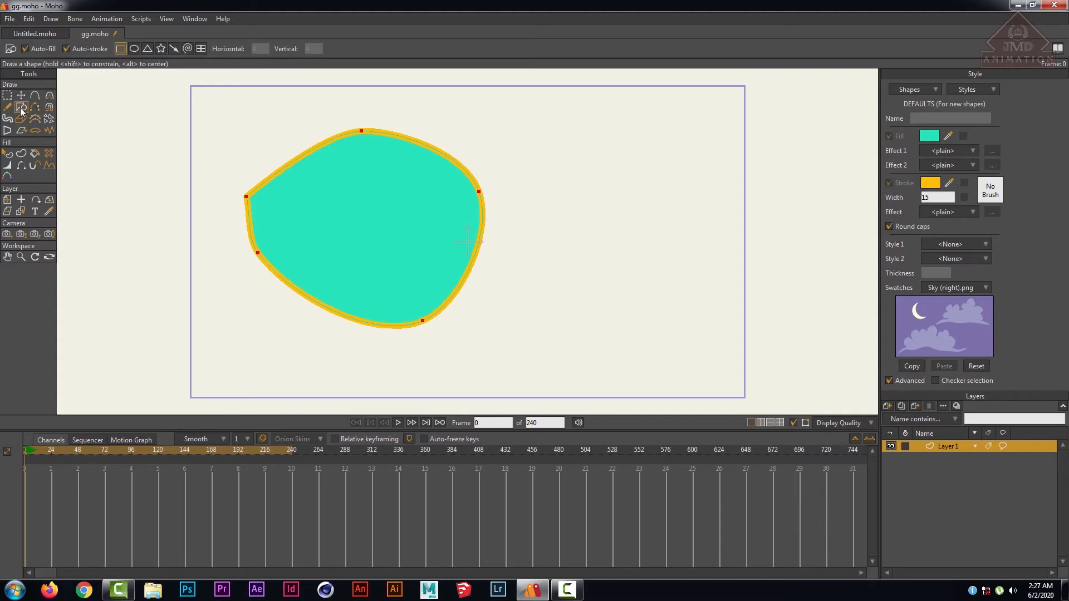
click(134, 48)
mouse_move(556, 160)
mouse_down()
mouse_move(639, 232)
mouse_move(654, 279)
mouse_move(726, 312)
mouse_up()
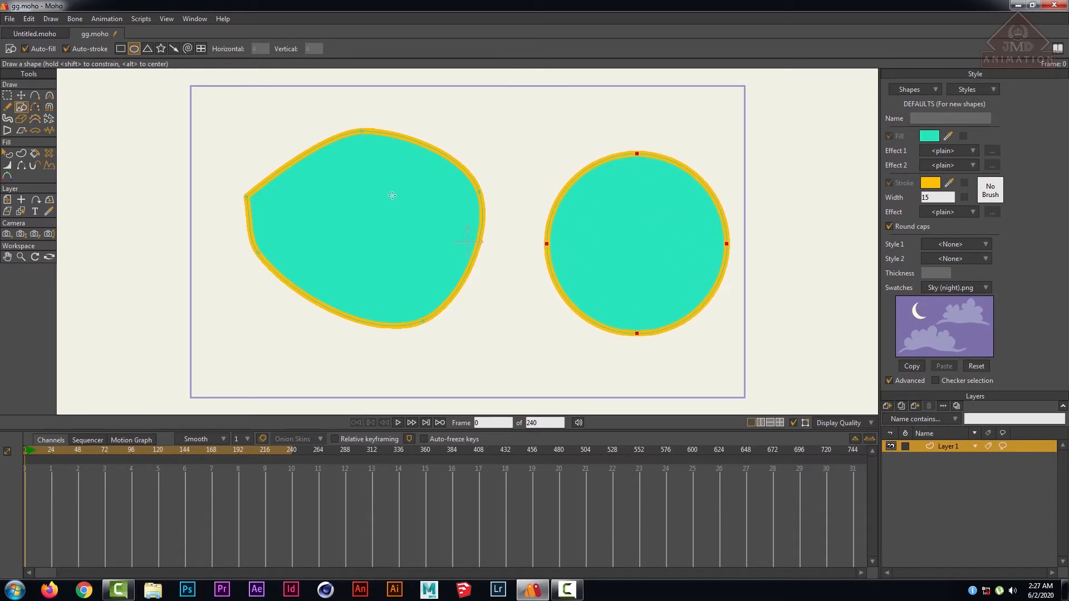
drag(102, 163, 232, 285)
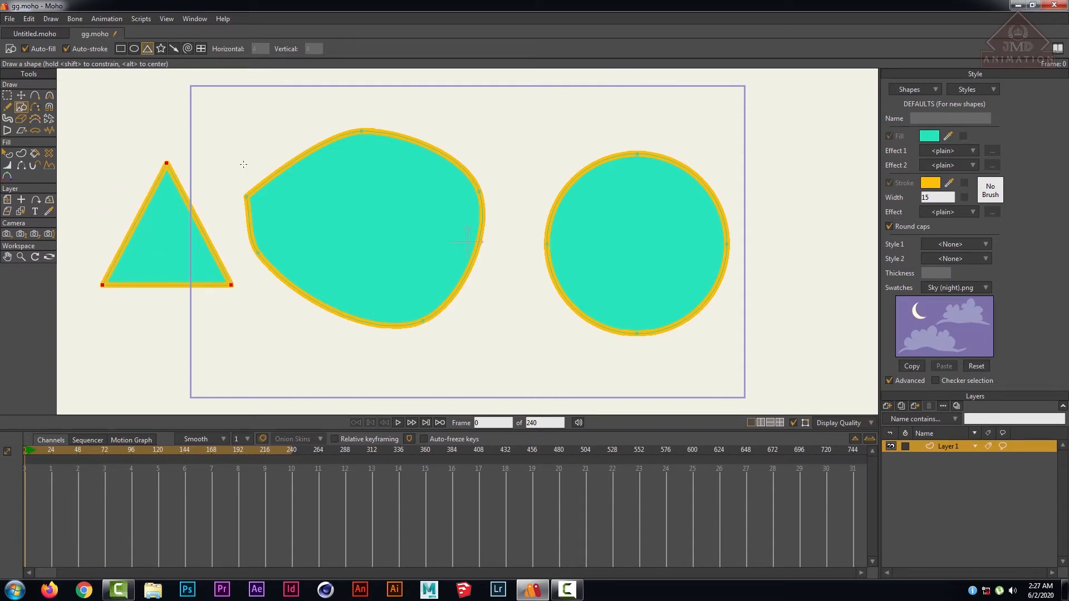
- Draw a small star above the triangle and a larger star above the five-point shape
click(160, 48)
drag(202, 117, 195, 83)
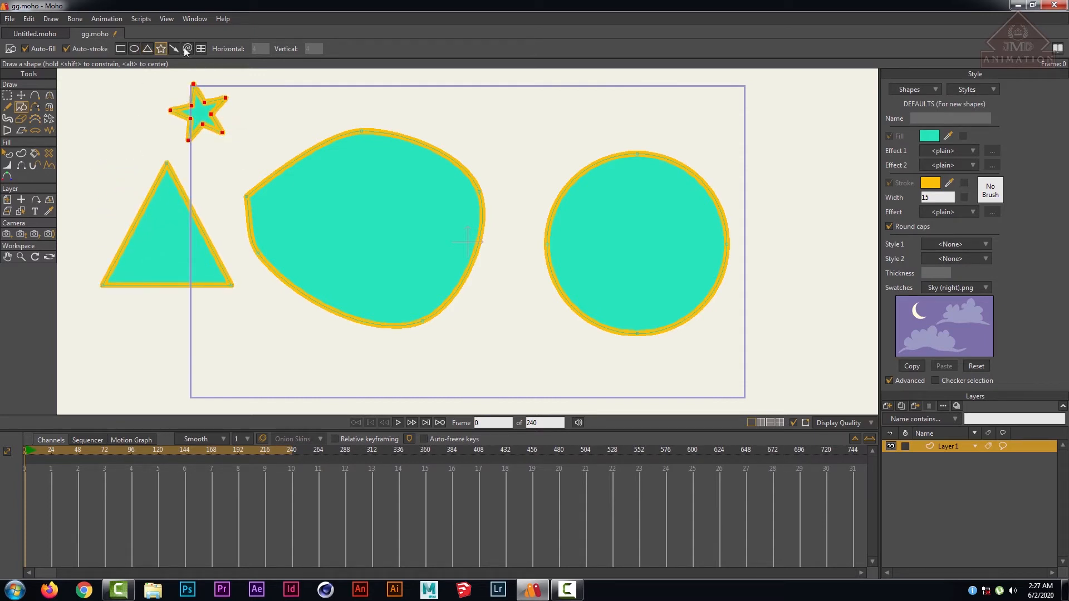
scroll(314, 254, down, 3)
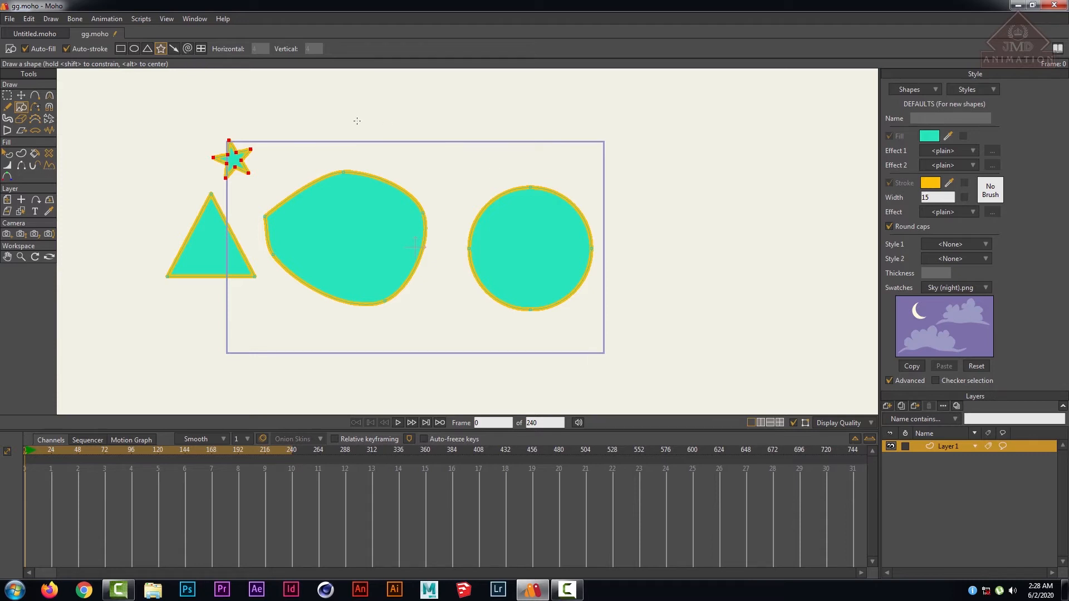
mouse_move(355, 115)
mouse_down()
mouse_move(393, 93)
mouse_move(383, 100)
mouse_up()
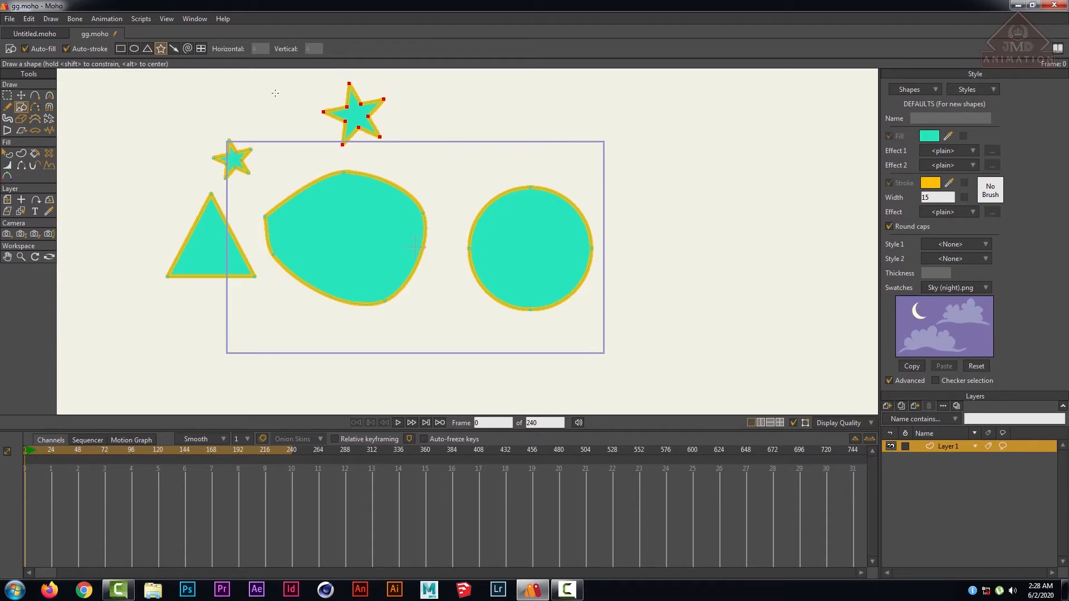
- Draw a large spiral overlapping the circle with Draw Shape and set its stroke width to 30
click(188, 49)
drag(519, 162, 676, 211)
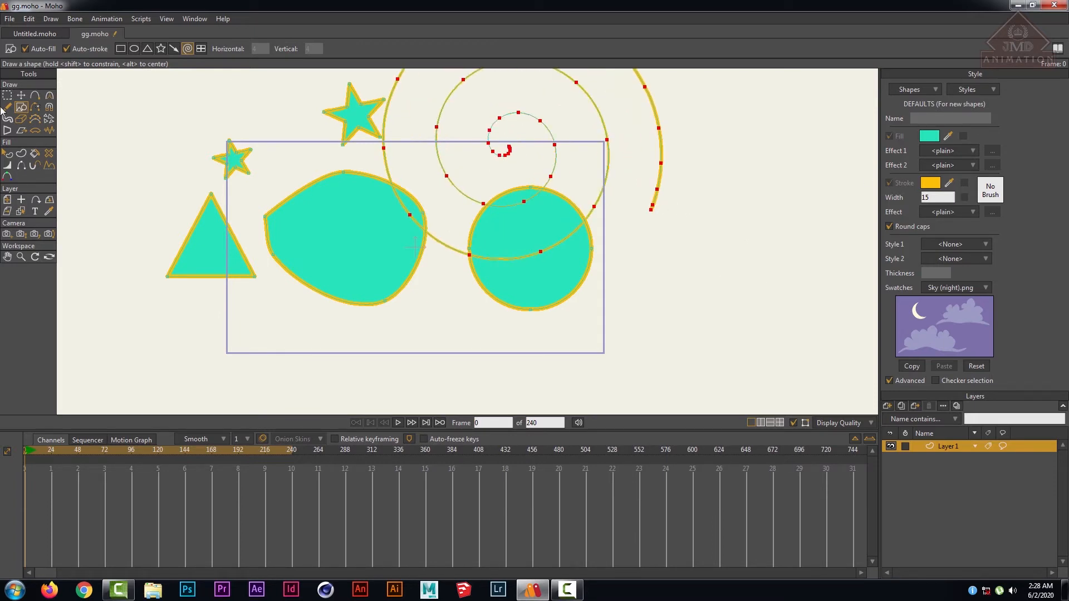
click(7, 153)
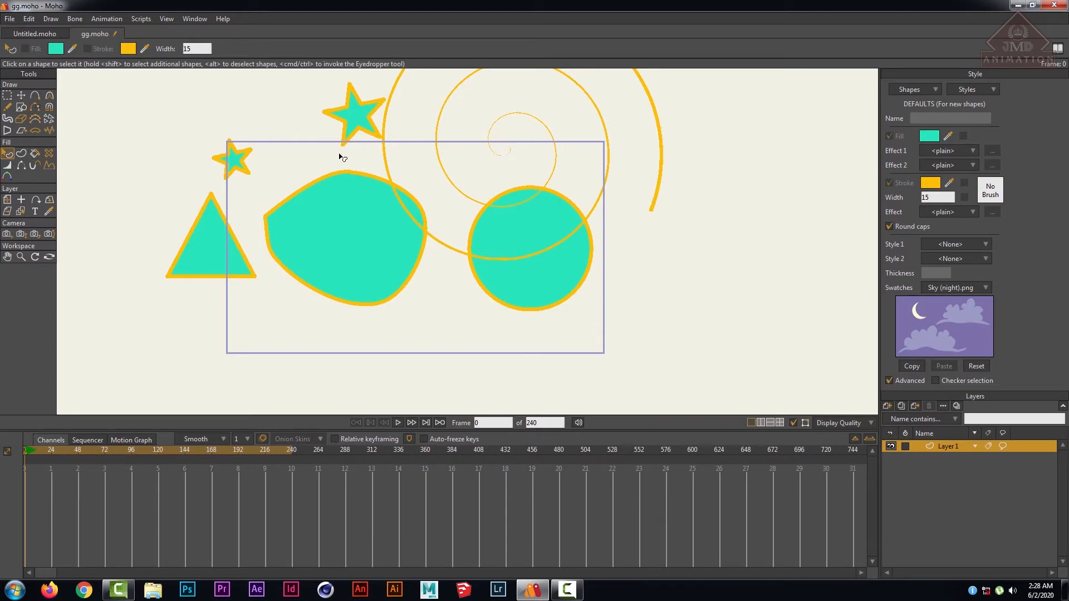
click(654, 205)
double_click(934, 198)
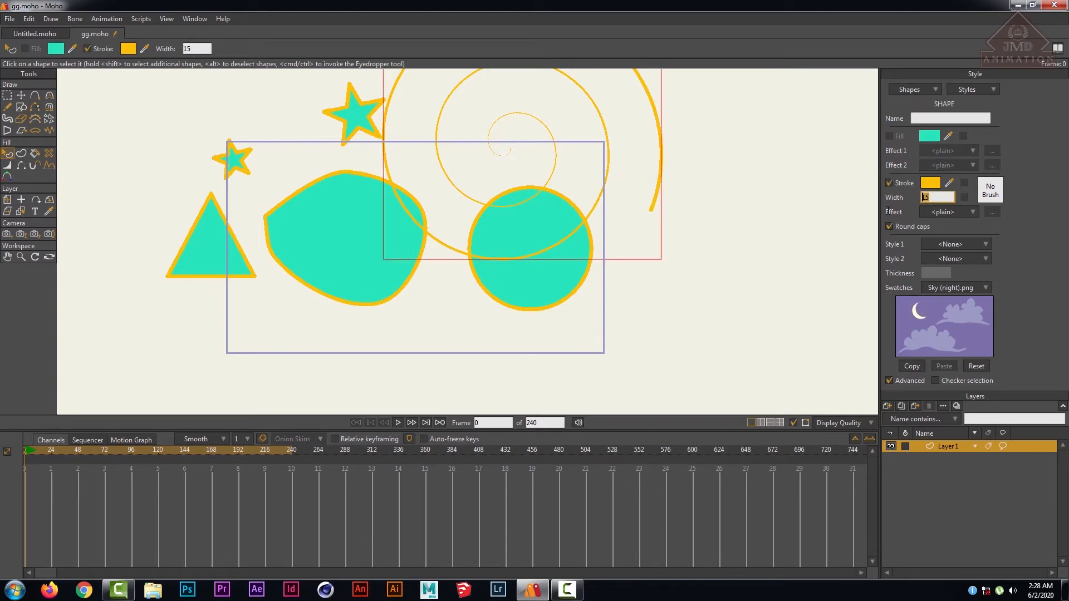
text(30)
key(Return)
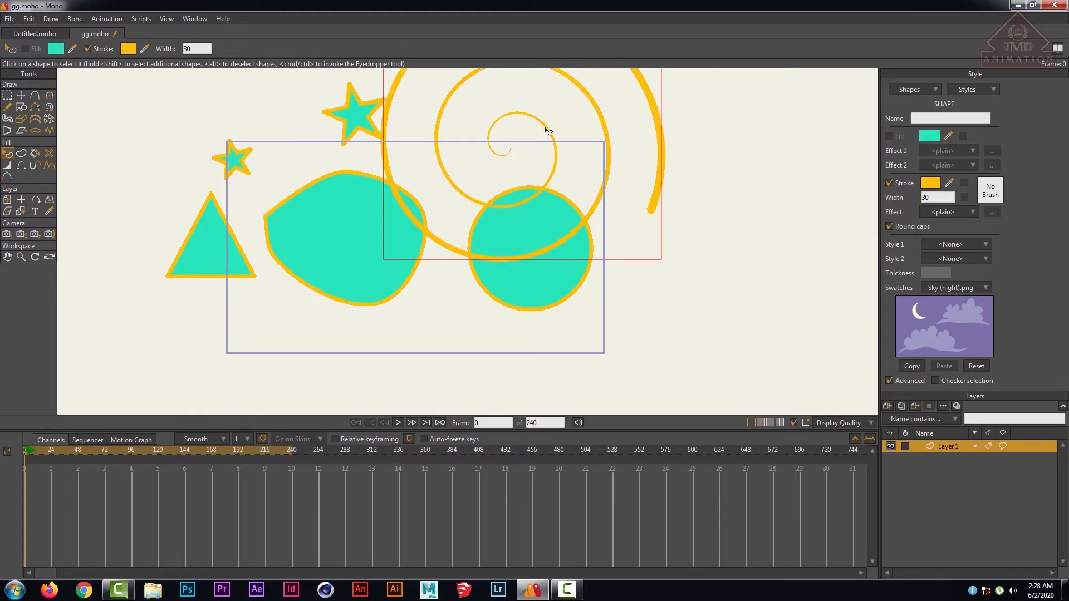
- Change the spiral's stroke colour to black, 000000
click(929, 183)
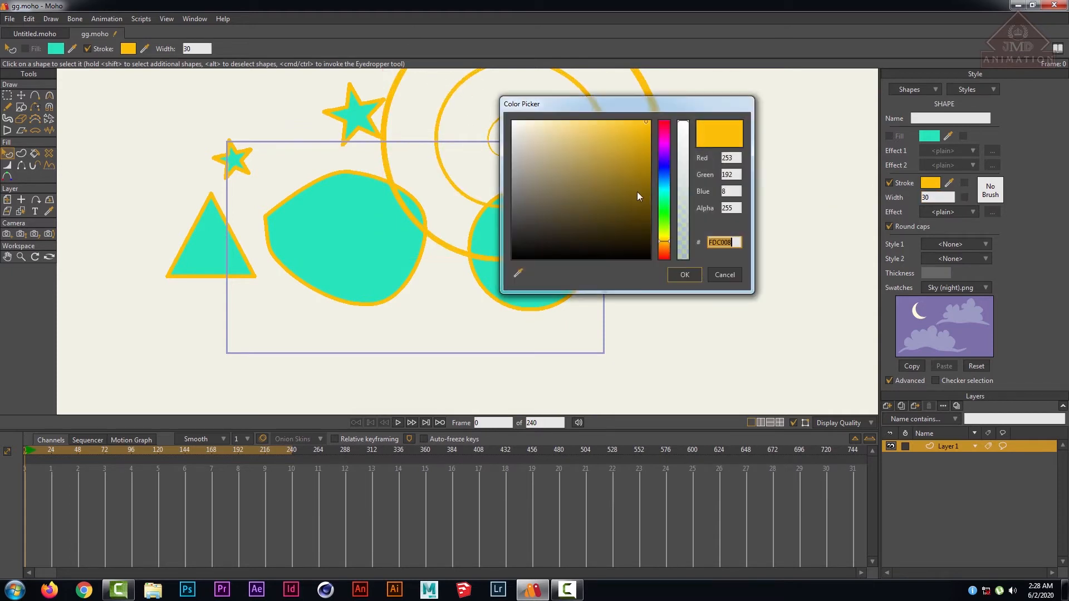
text(000000)
click(685, 274)
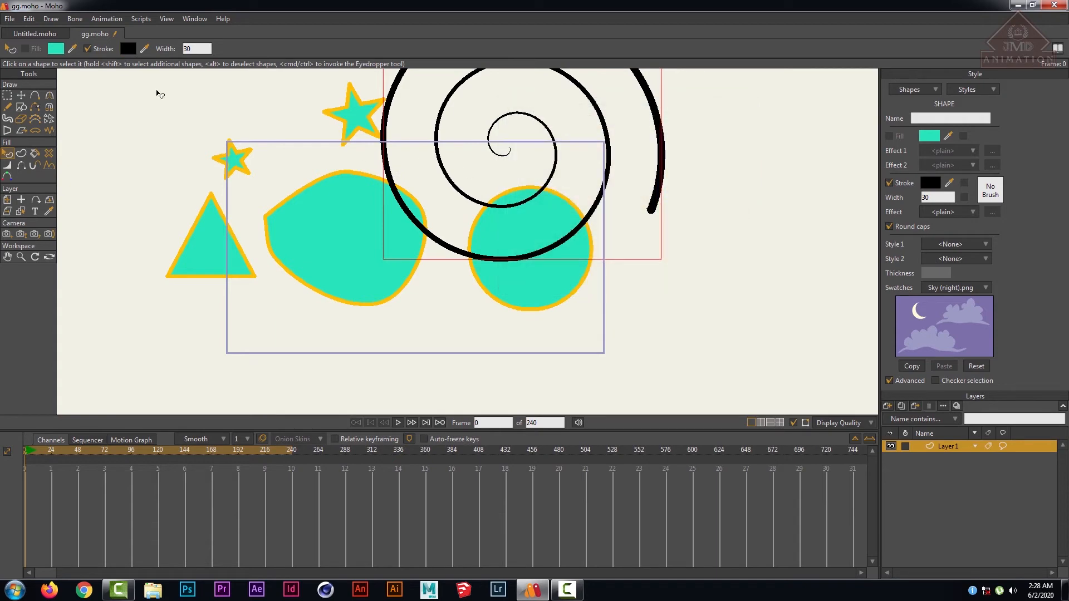
- Select the points of all the shapes on Layer 1 and delete them
click(20, 109)
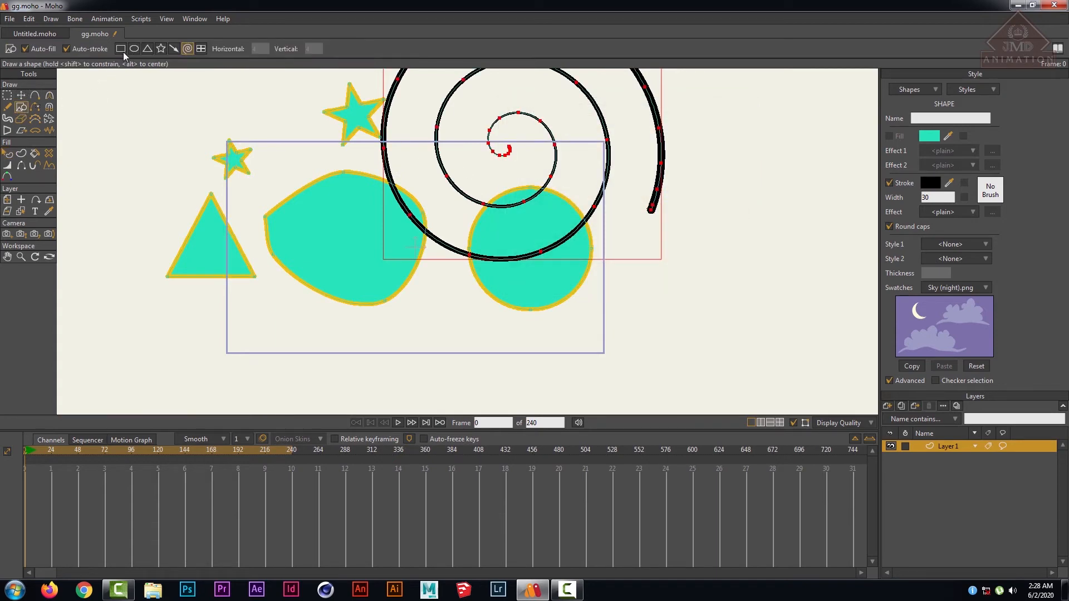
scroll(327, 197, down, 5)
scroll(335, 193, up, 2)
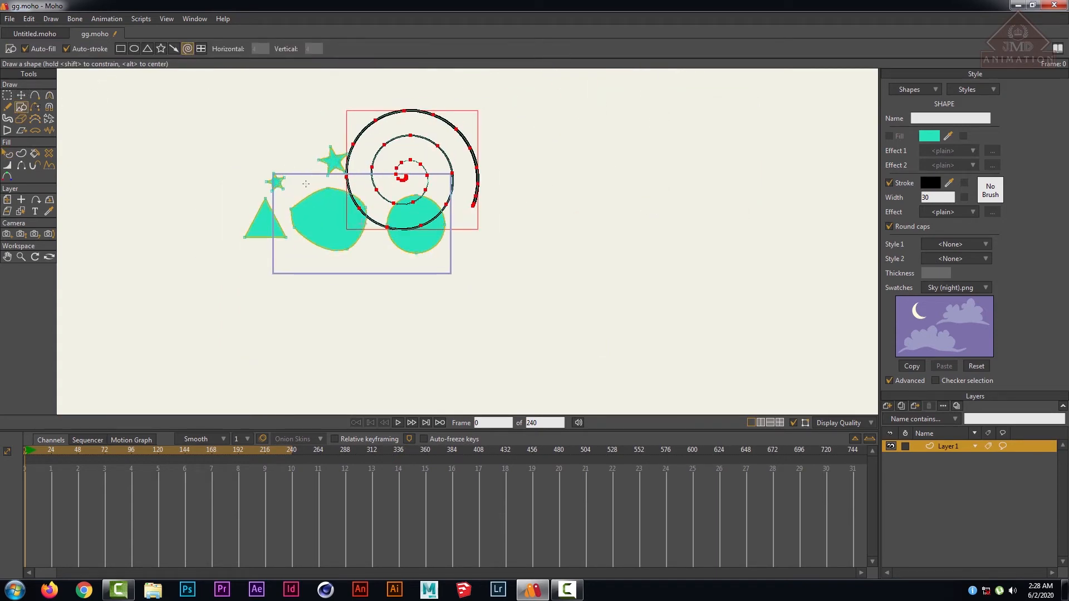
click(8, 95)
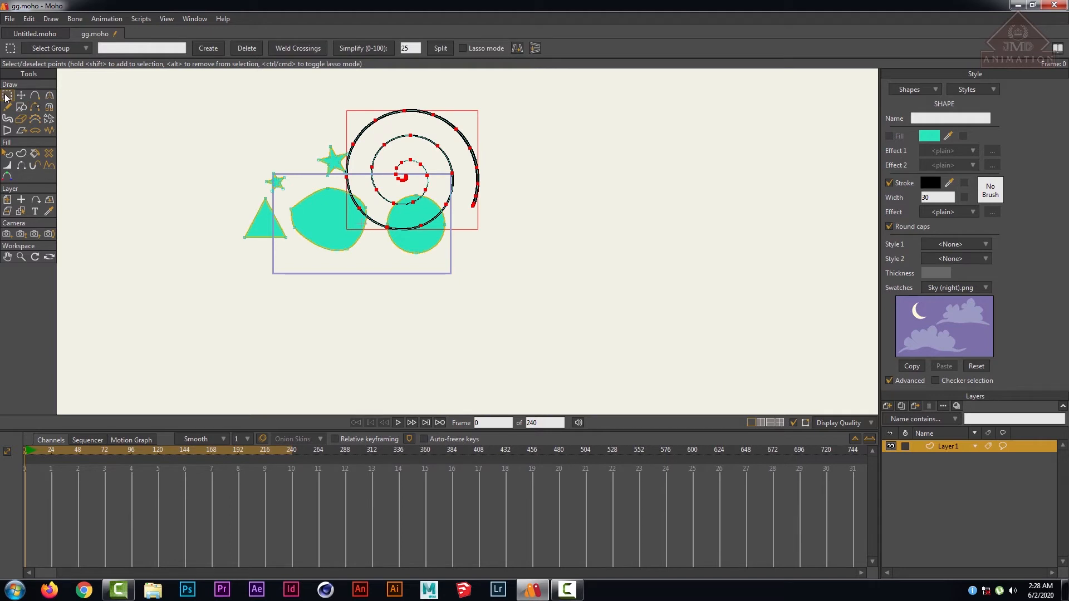
drag(159, 91, 596, 318)
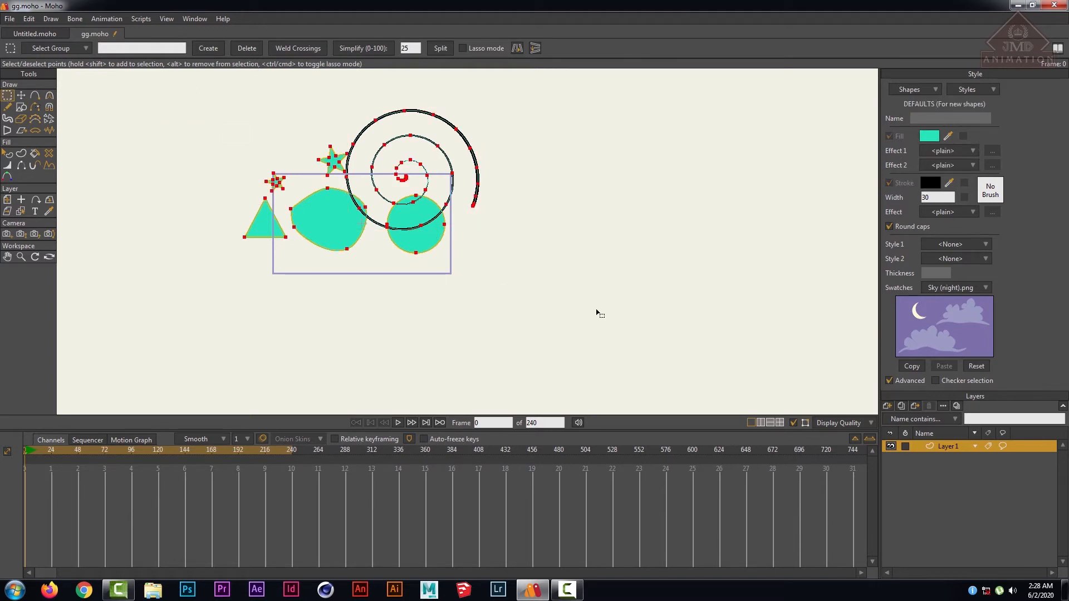
key(Delete)
scroll(332, 228, up, 4)
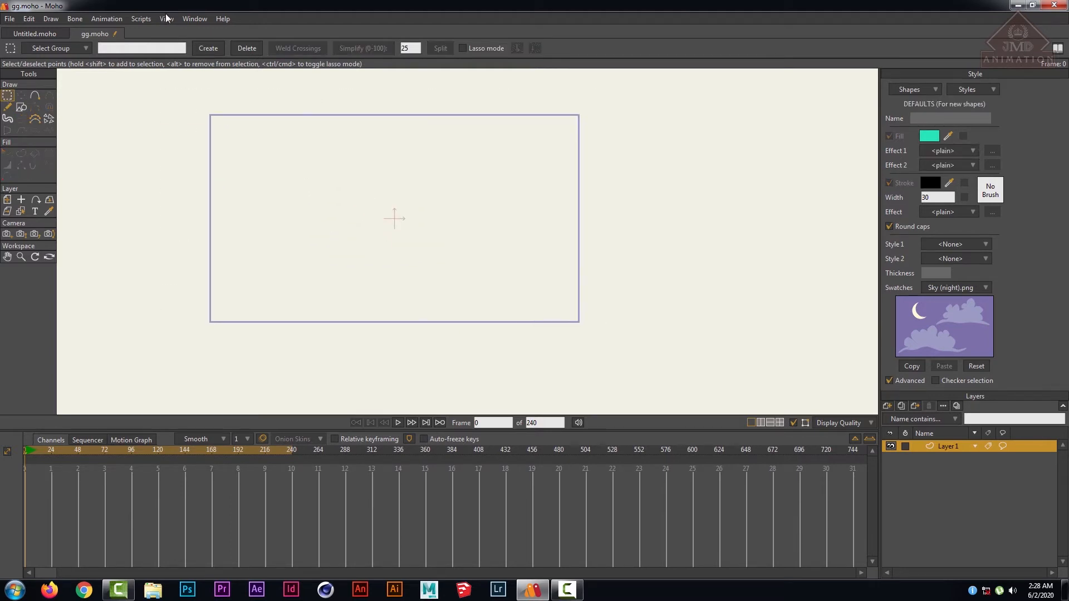
click(167, 18)
click(180, 31)
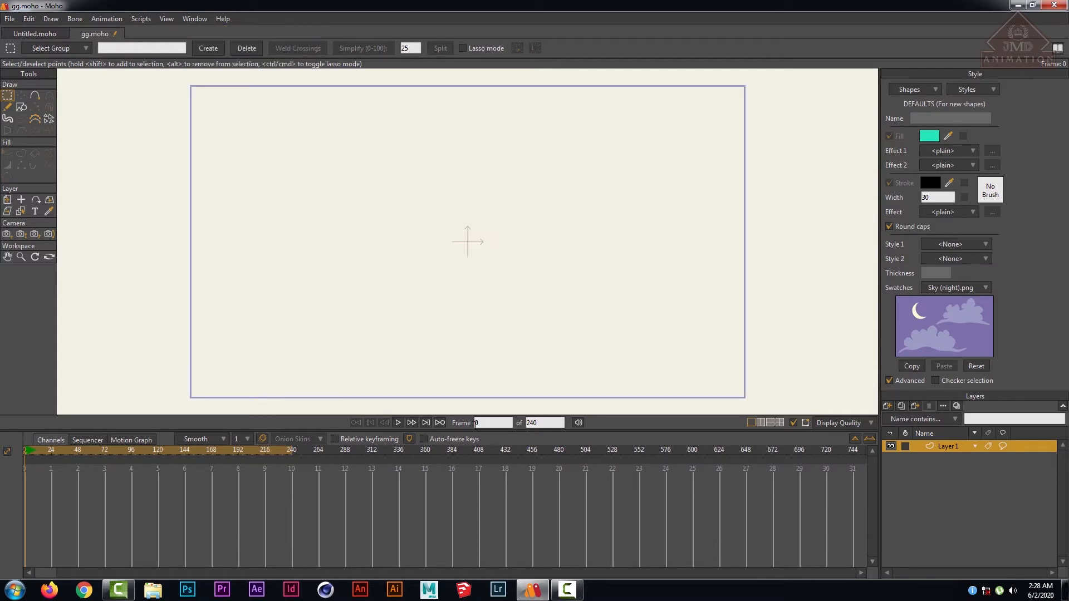
- Zoom the timeline out to a wider frame range and hide its row of mode and keyframe controls
click(538, 424)
click(857, 440)
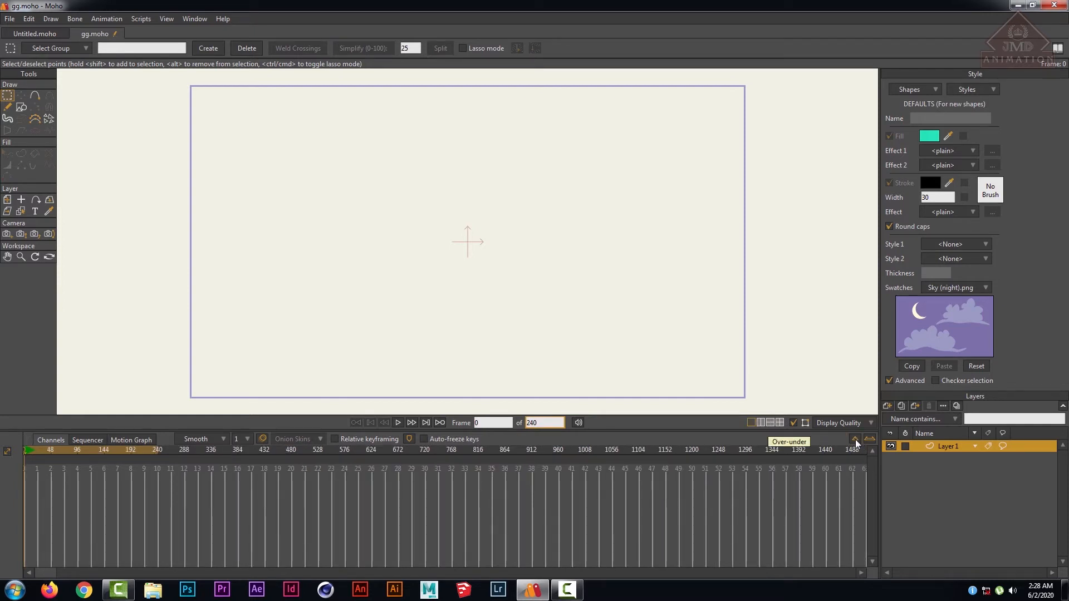
click(872, 440)
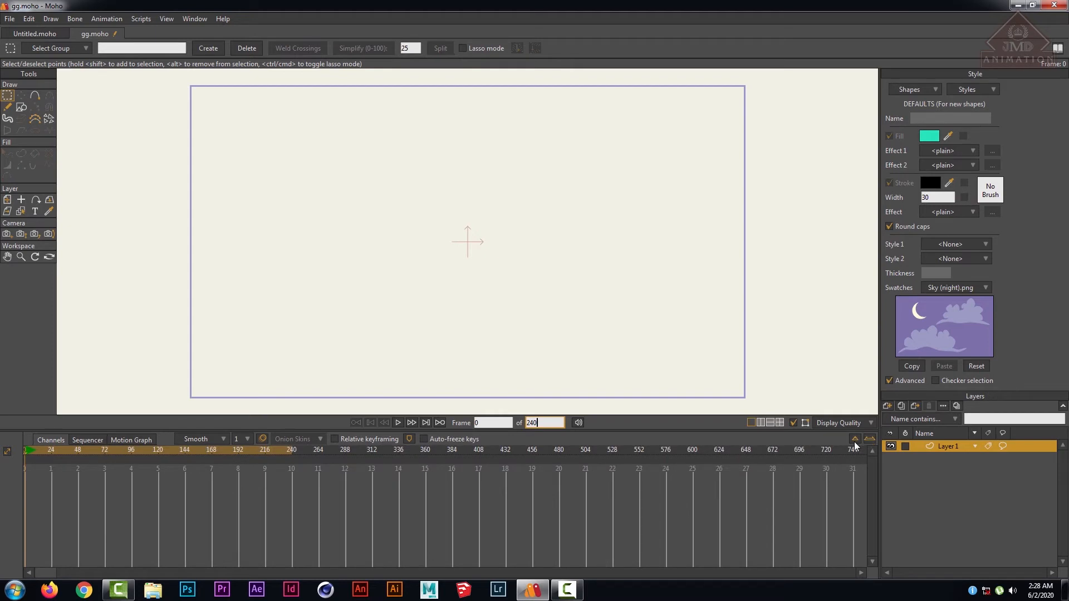
click(854, 440)
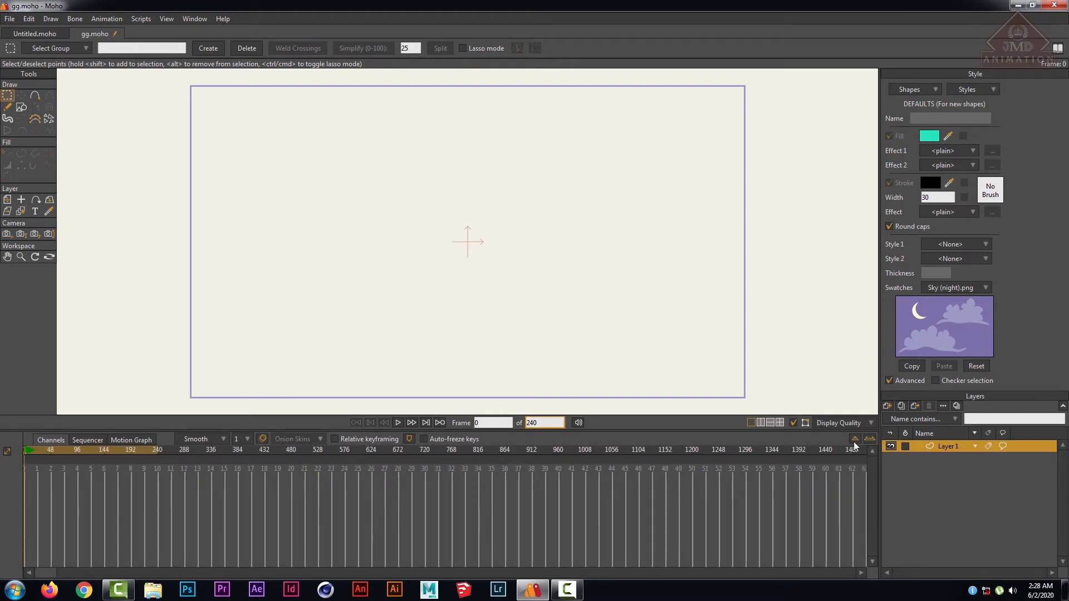
right_click(7, 463)
click(11, 458)
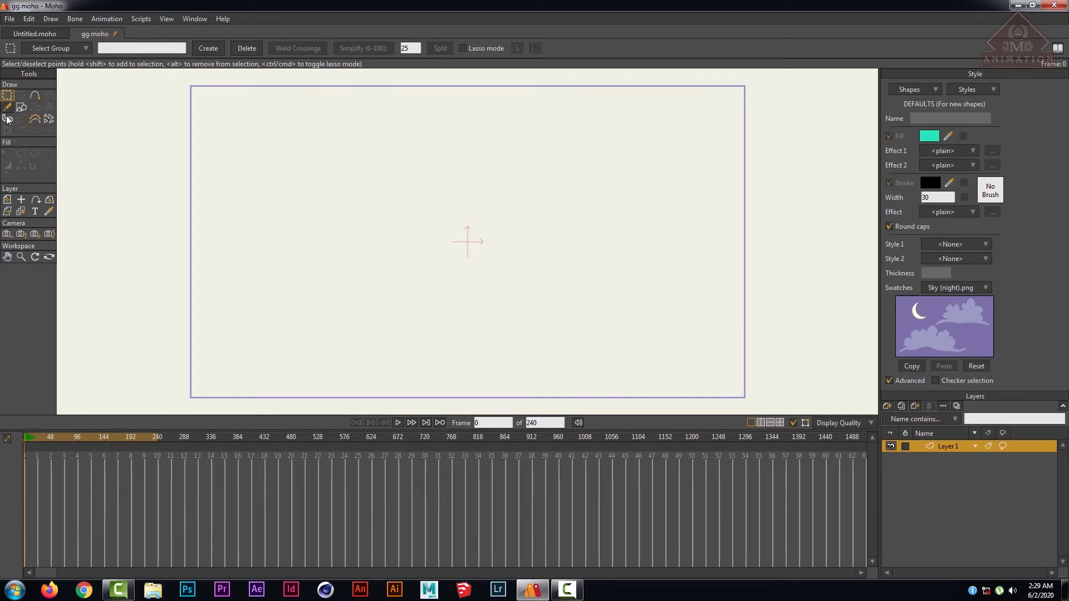
- Draw a closed six-point shape with Add Point in the upper-left part of the frame
click(20, 109)
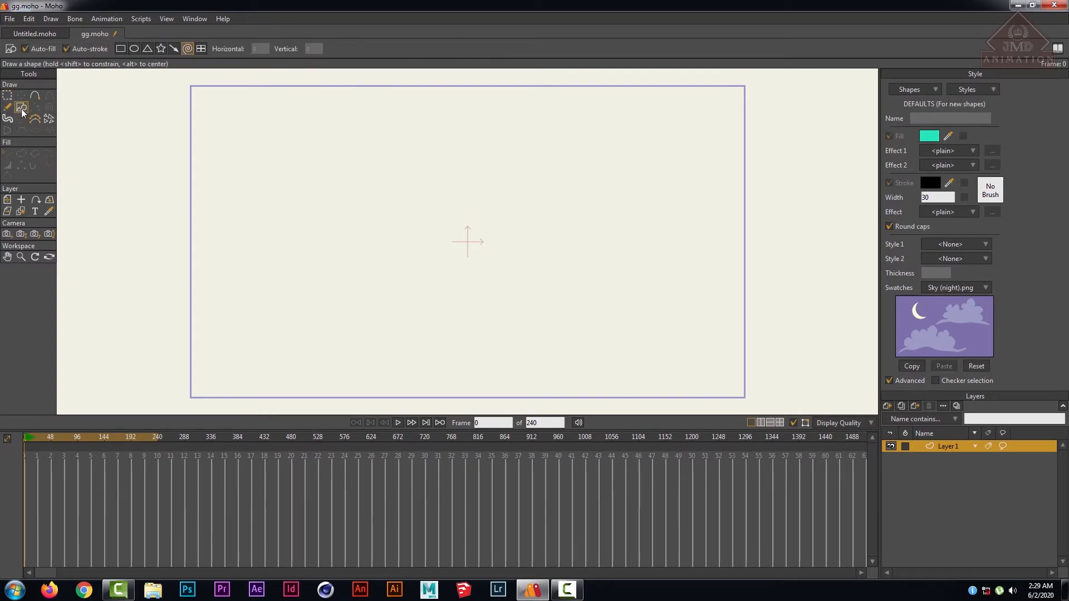
click(32, 96)
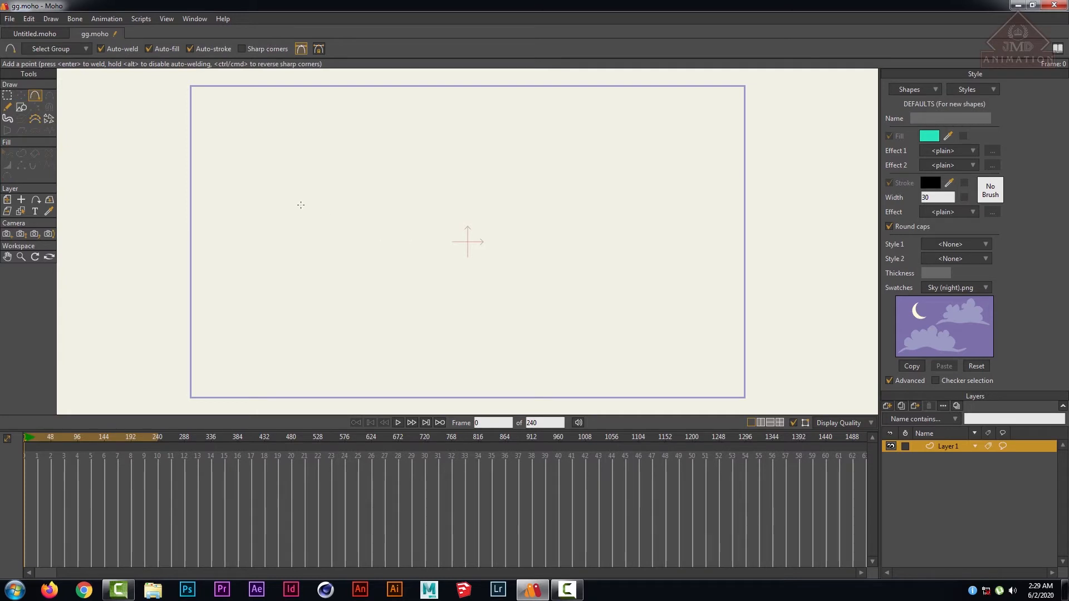
click(282, 197)
drag(435, 206, 426, 232)
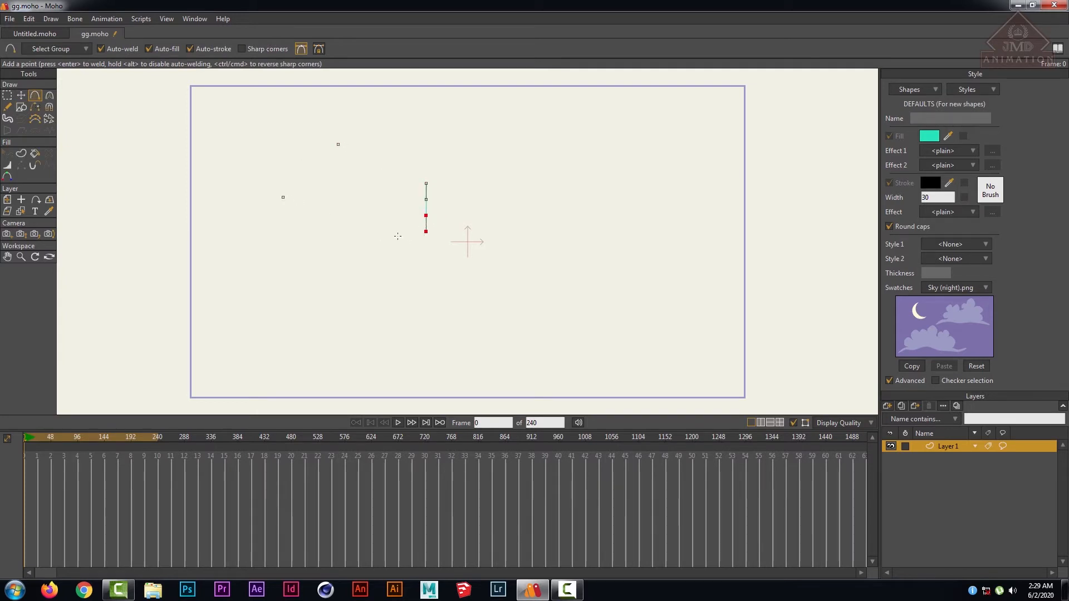
drag(360, 253, 294, 253)
drag(294, 253, 426, 183)
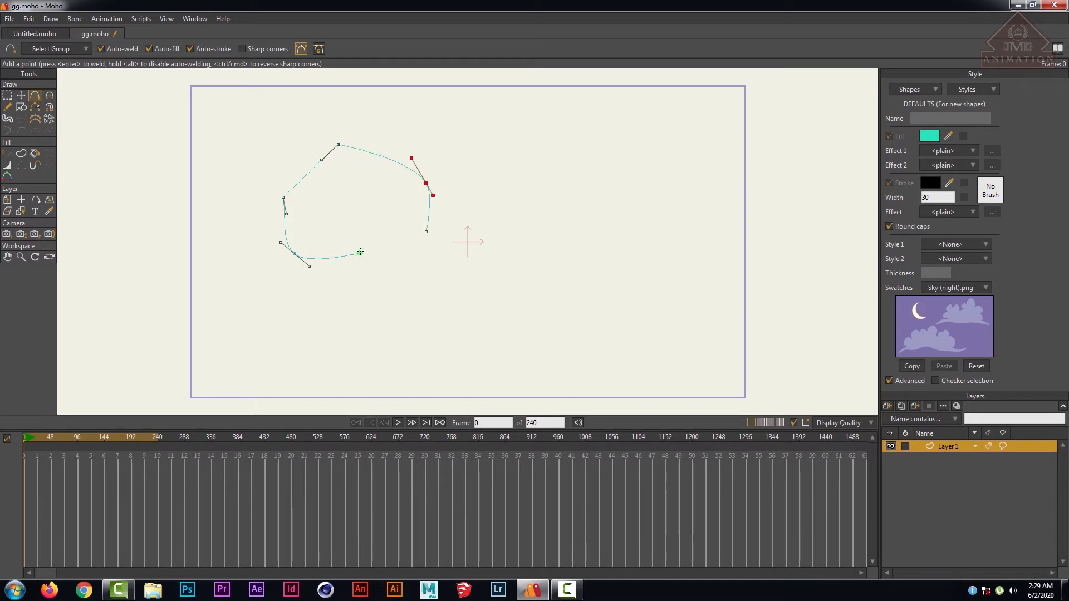
drag(360, 252, 425, 232)
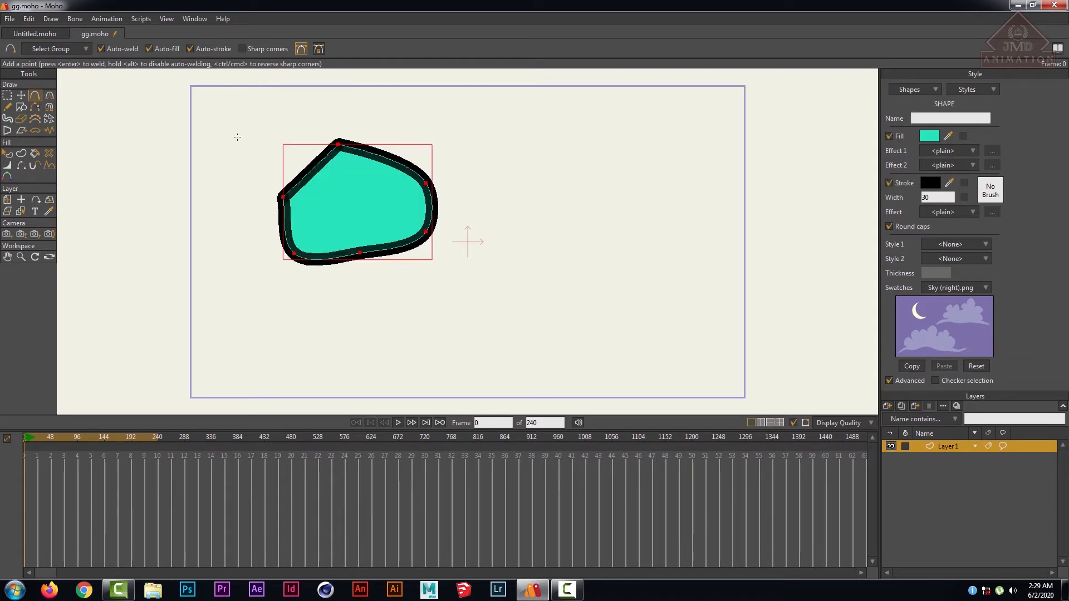
- Select the points of the six-point shape and try flipping it horizontally and vertically
click(10, 97)
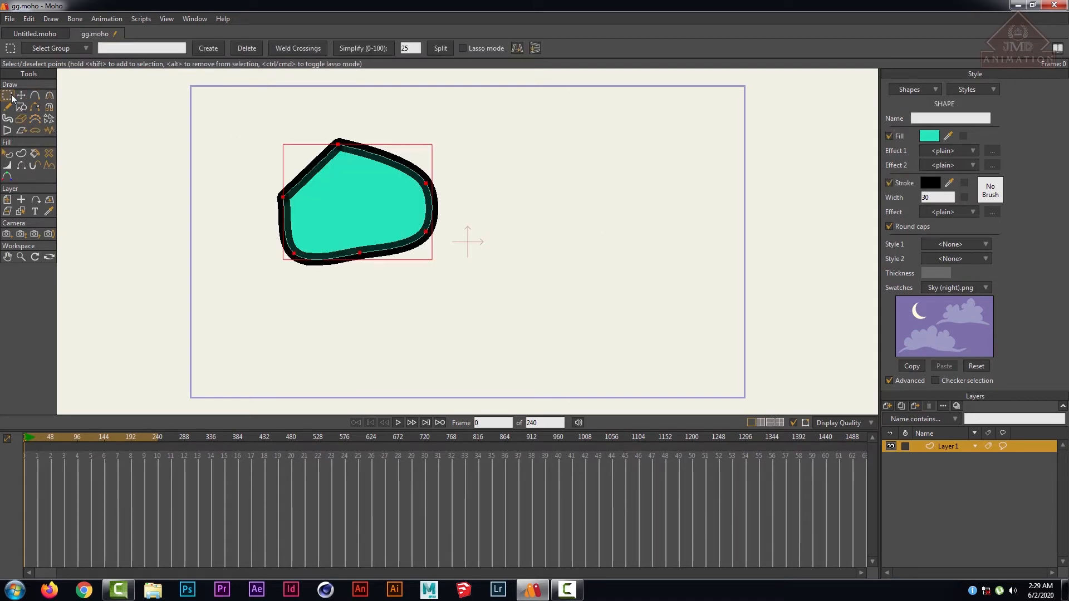
click(213, 152)
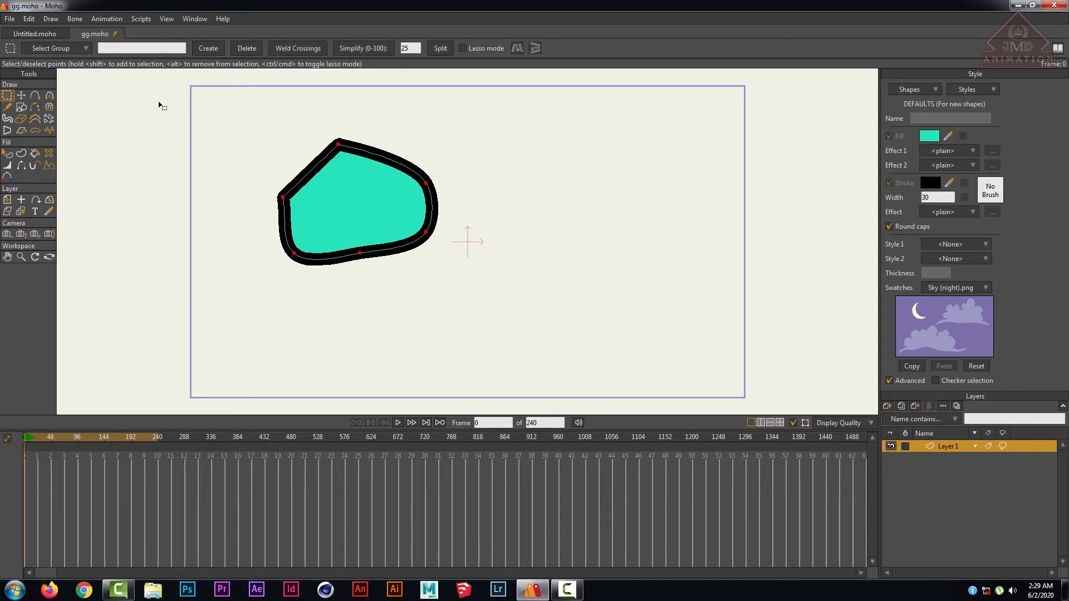
click(516, 50)
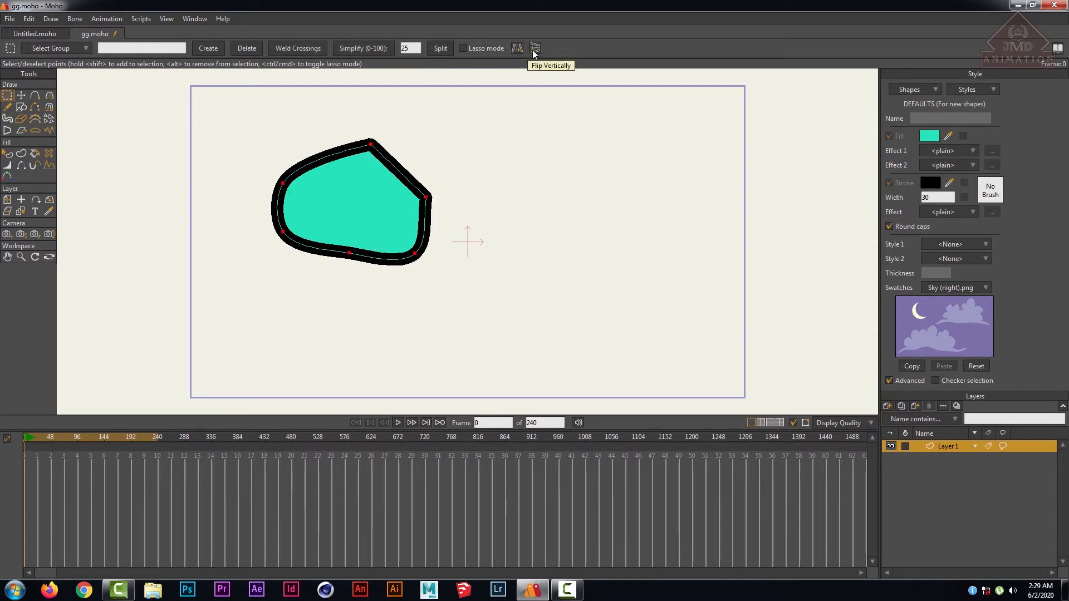
click(534, 50)
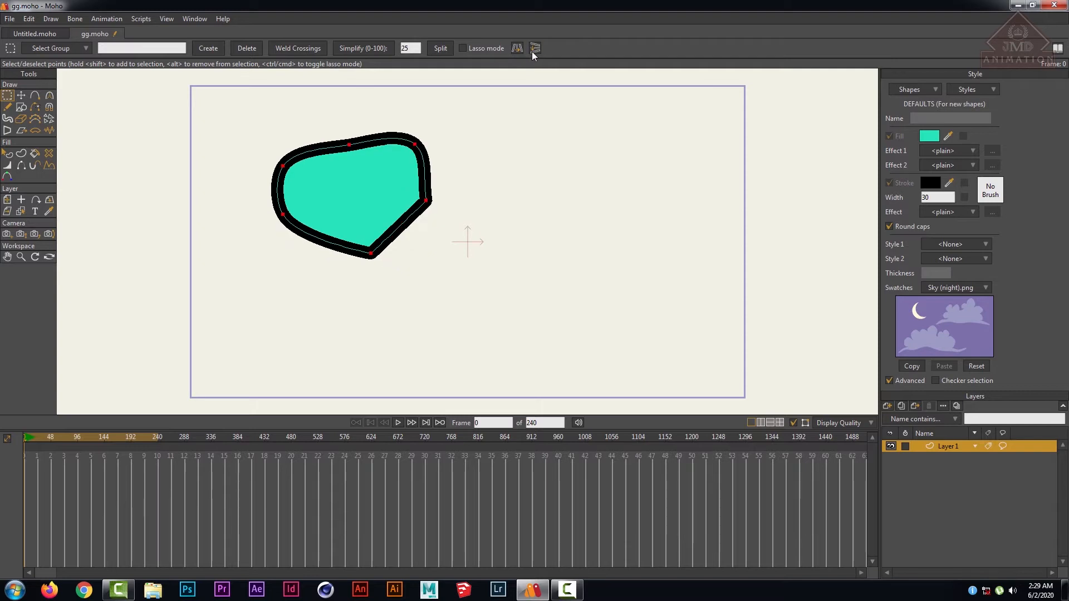
click(519, 52)
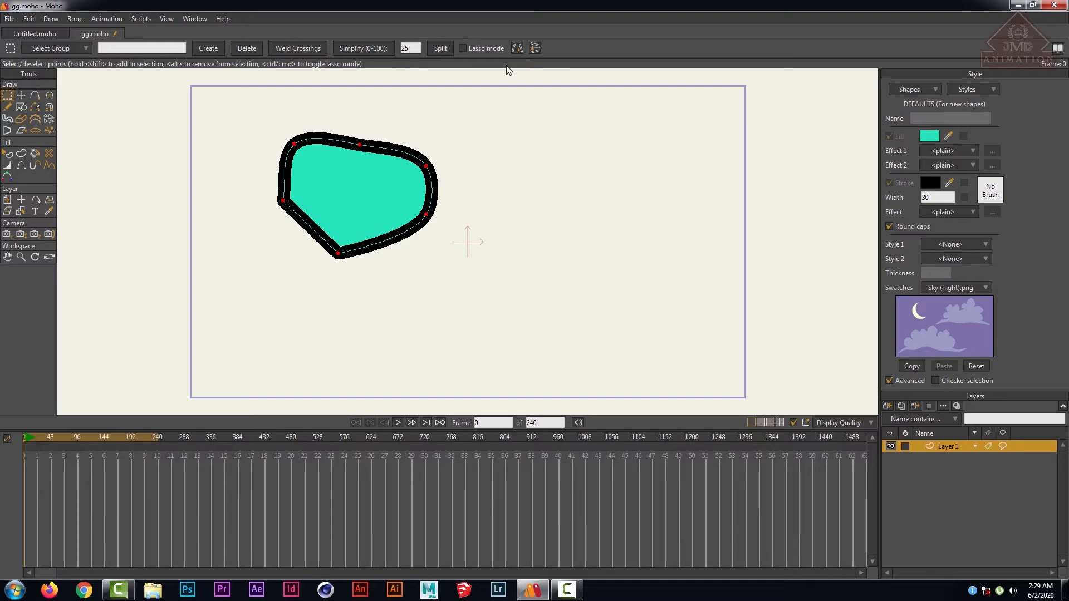
click(519, 49)
click(521, 49)
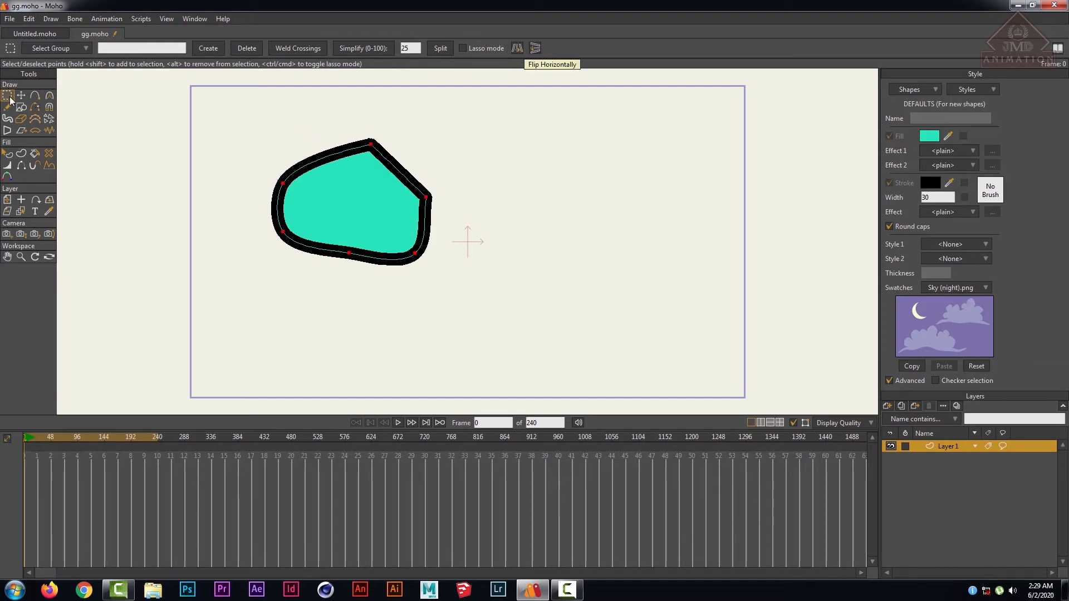
- Try selecting some of the shape's points with a rectangular selection and with Lasso mode
drag(195, 116, 390, 201)
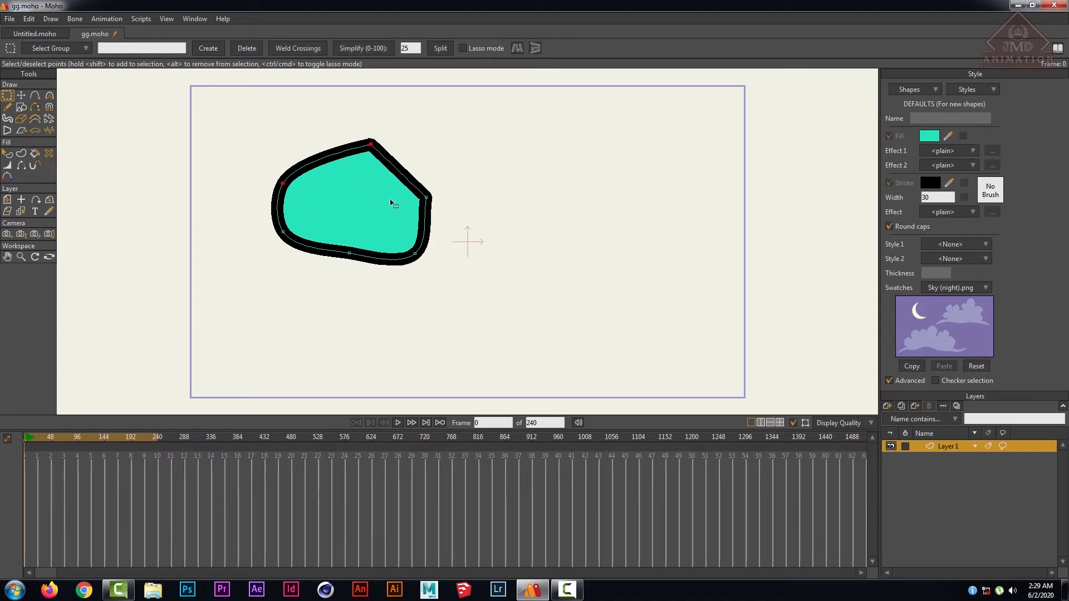
drag(207, 111, 487, 216)
click(461, 48)
click(282, 156)
mouse_move(251, 177)
mouse_down()
mouse_move(274, 139)
mouse_move(367, 120)
mouse_move(412, 119)
mouse_move(468, 164)
mouse_move(452, 209)
mouse_move(374, 207)
mouse_move(326, 189)
mouse_move(272, 198)
mouse_move(252, 176)
mouse_up()
click(493, 240)
mouse_move(351, 162)
mouse_down()
mouse_move(389, 122)
mouse_move(385, 173)
mouse_move(351, 163)
mouse_up()
mouse_move(400, 191)
mouse_down()
mouse_move(454, 219)
mouse_move(402, 201)
mouse_up()
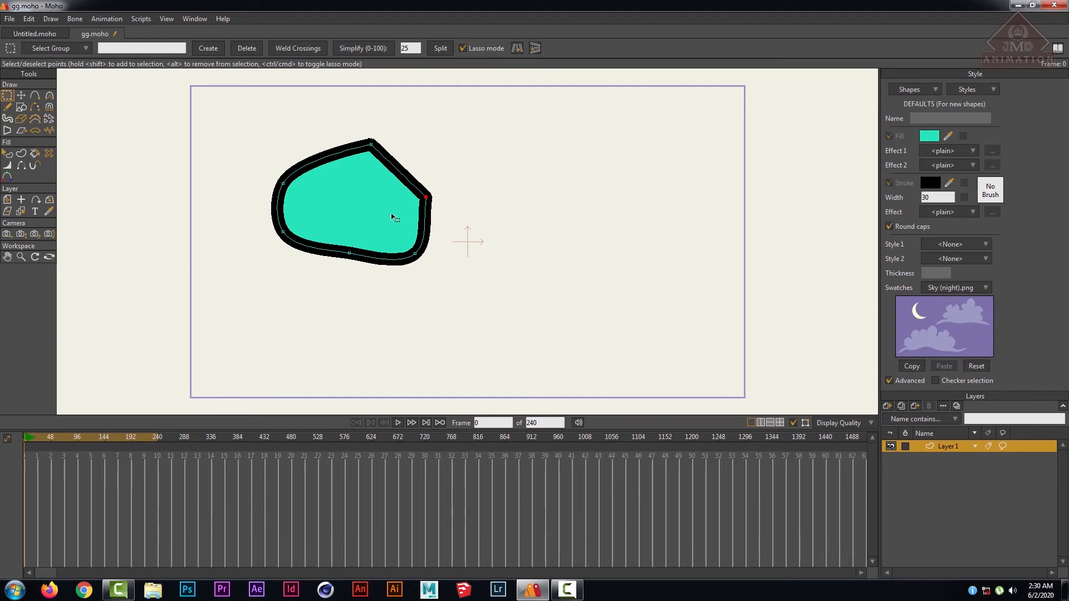
click(518, 246)
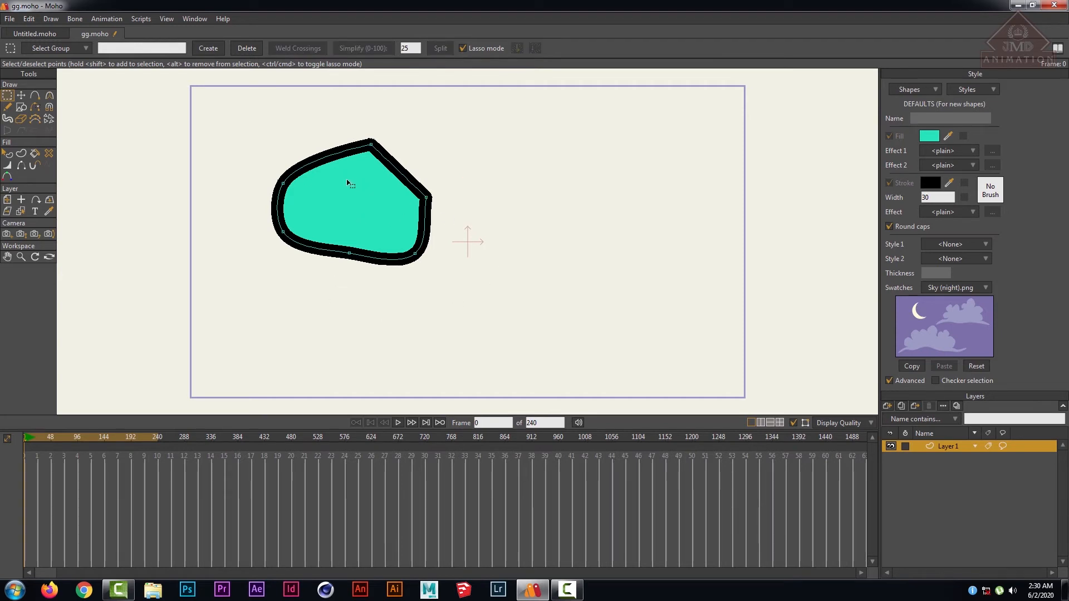
mouse_move(356, 173)
mouse_down()
mouse_move(342, 136)
mouse_move(416, 158)
mouse_move(346, 166)
mouse_up()
- Return to rectangular selection, select all points of the six-point shape and delete it
key(ctrl+a)
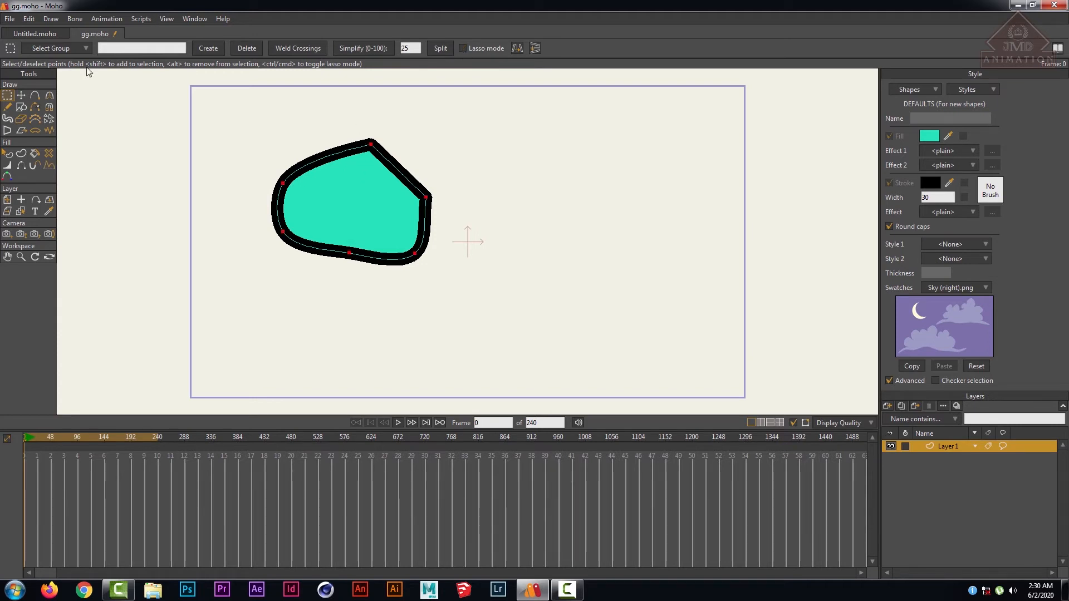
drag(210, 109, 527, 304)
drag(212, 134, 524, 323)
click(243, 188)
click(117, 142)
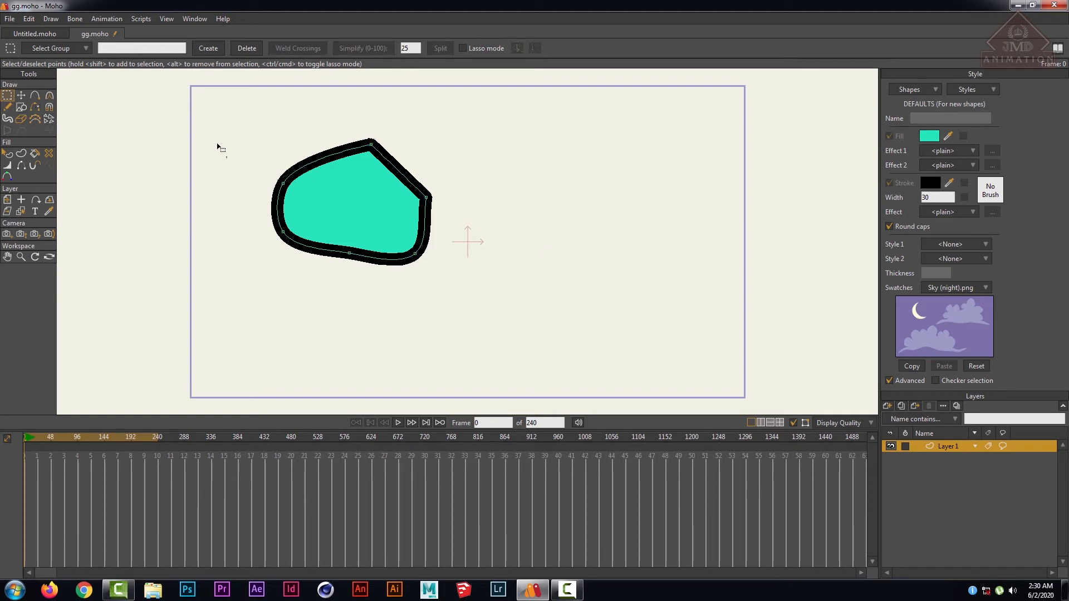
drag(204, 114, 493, 289)
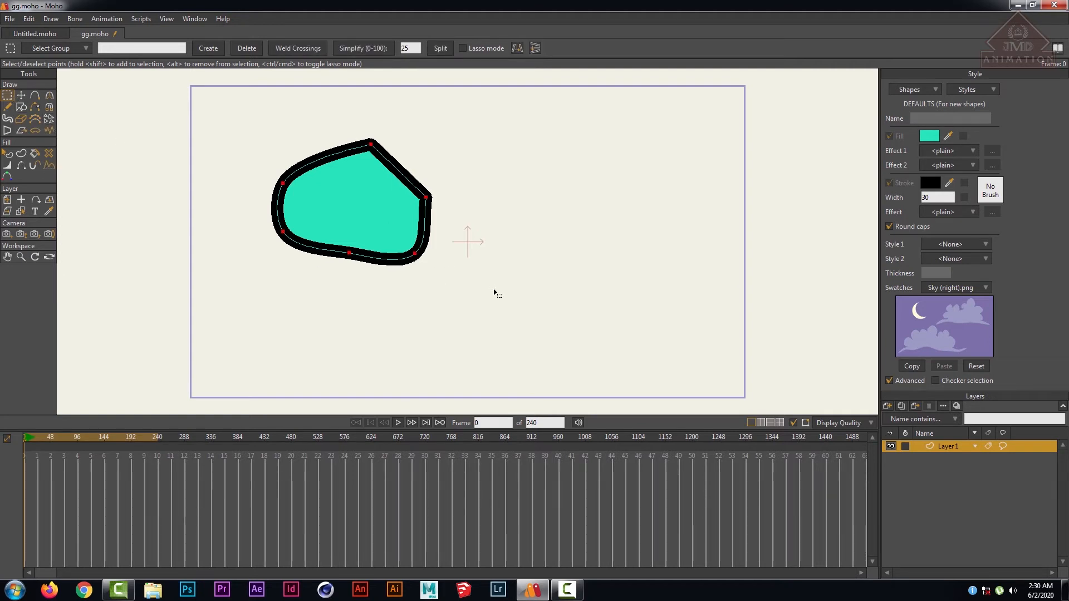
key(Delete)
- Draw a large circle near the middle of the frame with Draw Shape
click(22, 107)
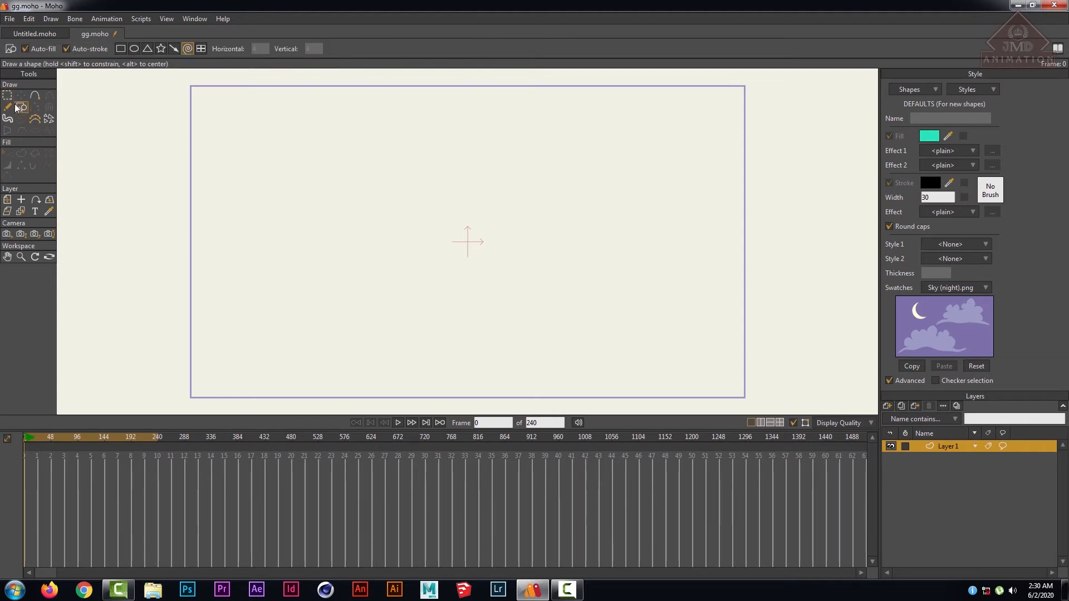
click(133, 49)
mouse_move(403, 167)
mouse_down()
mouse_move(579, 324)
mouse_move(549, 319)
mouse_move(606, 329)
mouse_move(592, 354)
mouse_up()
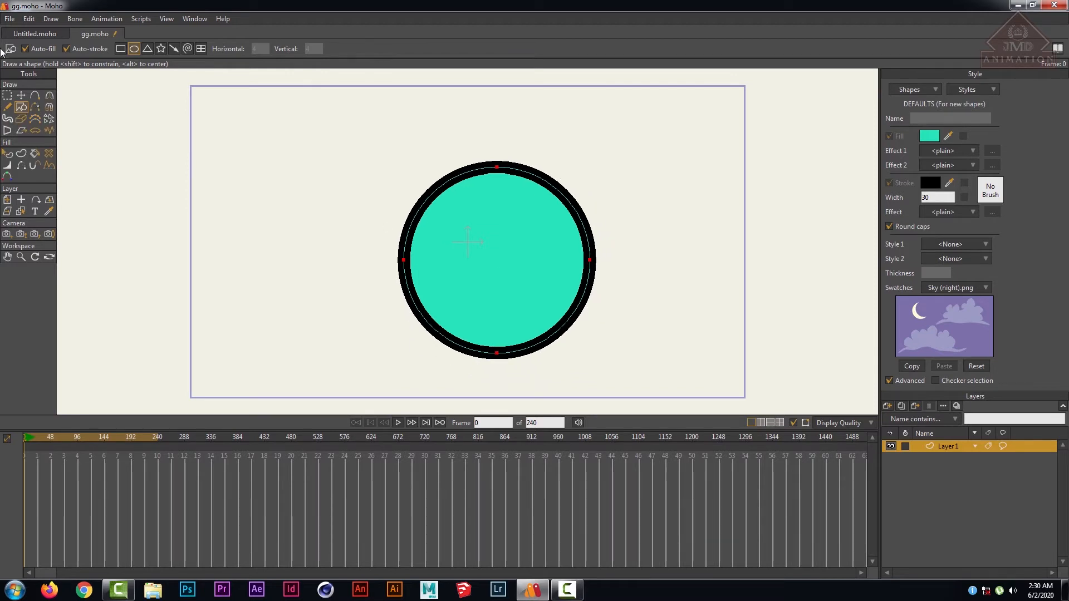
- Select only the circle's top point and move it straight down past the circle's centre with Transform Points
click(9, 96)
drag(295, 130, 696, 391)
click(366, 202)
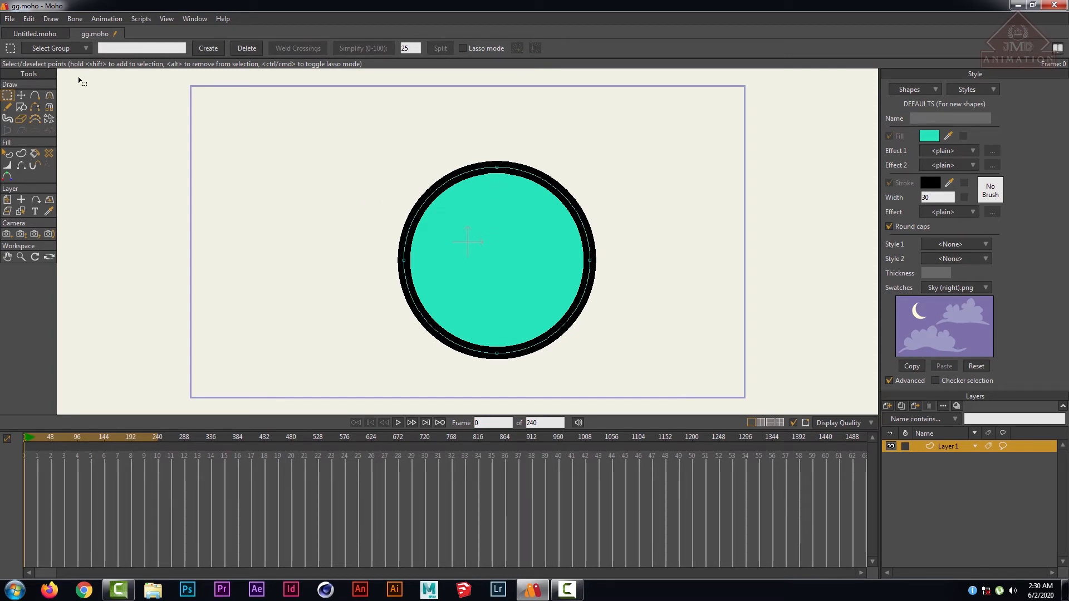
click(493, 167)
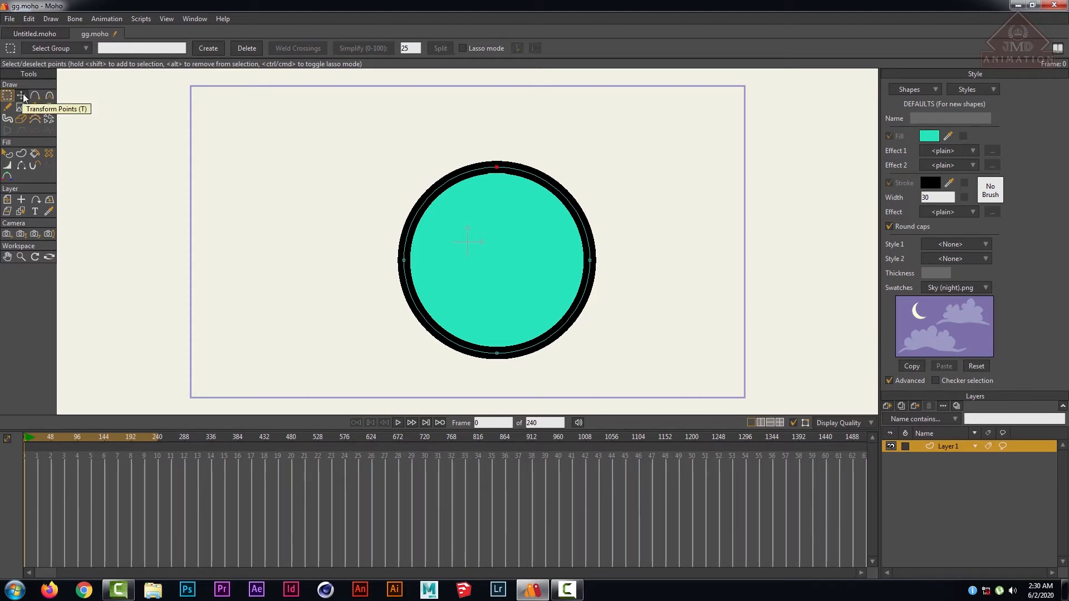
click(22, 96)
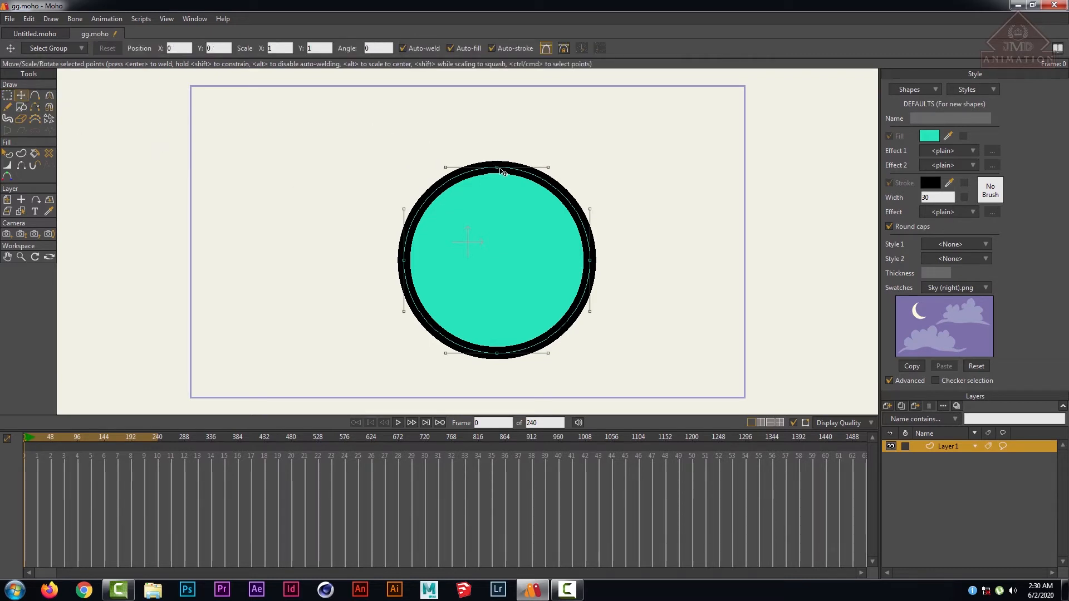
drag(496, 167, 500, 288)
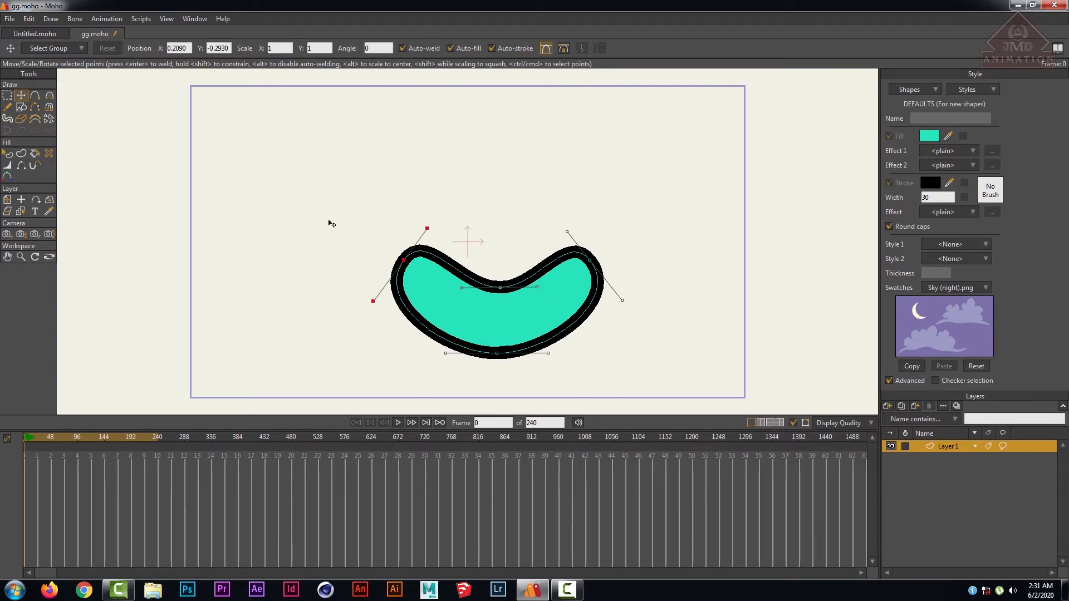
- Select the shape's leftmost and upper-middle points in Lasso mode and move them up and to the left with Transform Points
click(6, 95)
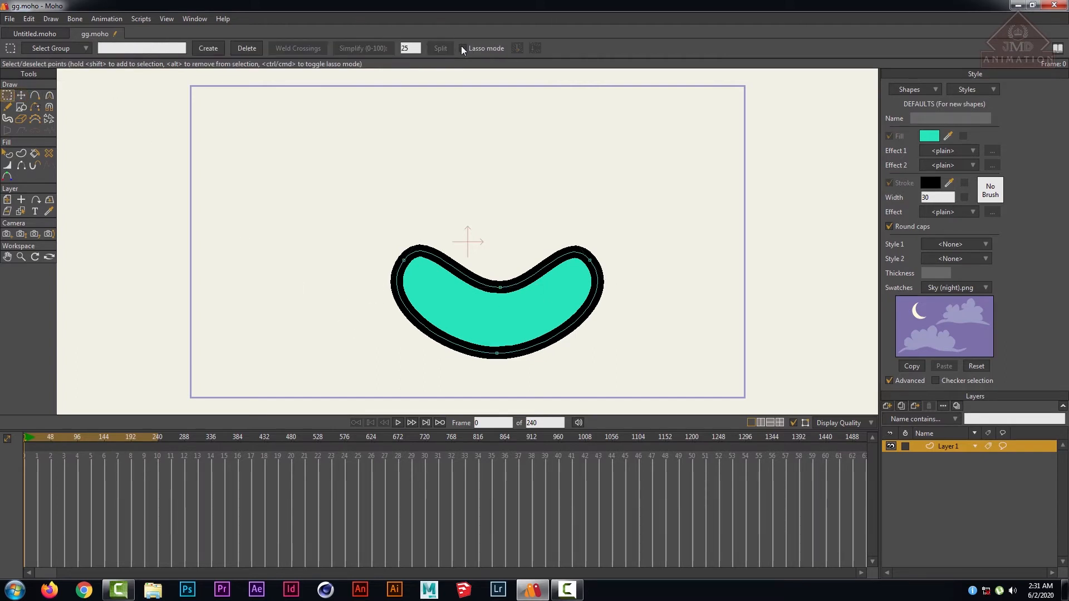
mouse_move(358, 244)
mouse_down()
mouse_move(491, 229)
mouse_move(523, 271)
mouse_move(463, 299)
mouse_move(397, 291)
mouse_move(358, 245)
mouse_up()
click(21, 95)
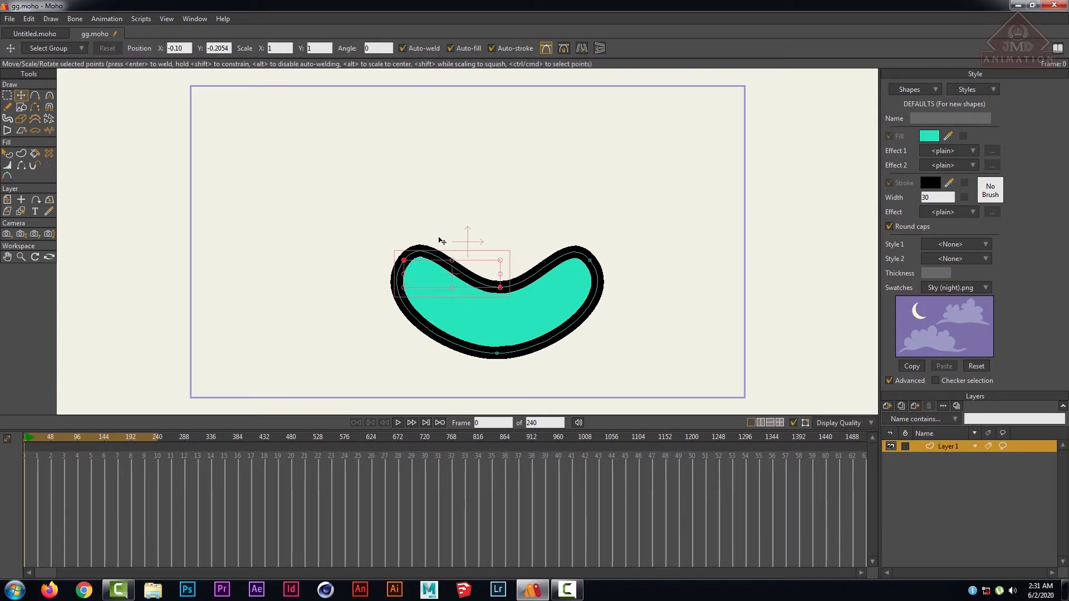
drag(409, 268, 320, 172)
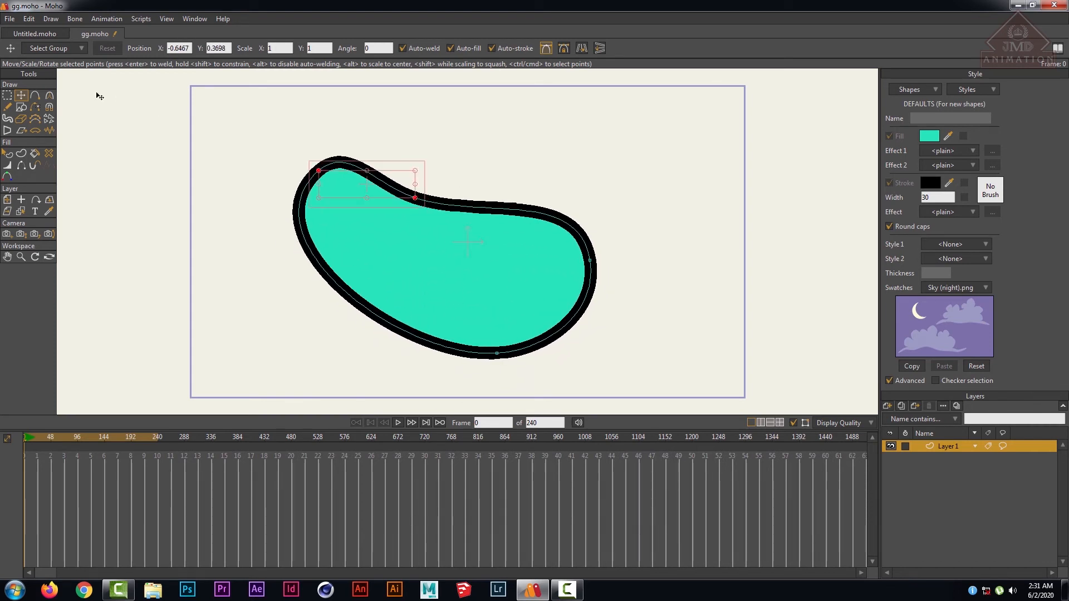
- Turn off Lasso mode, select all points of the deformed shape and delete it
click(7, 95)
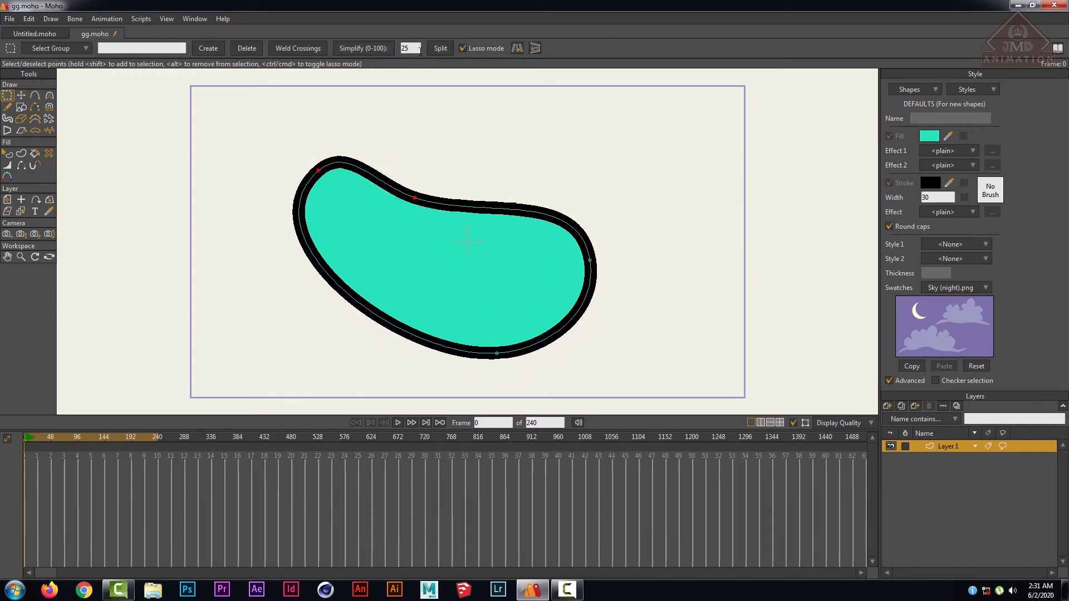
click(461, 49)
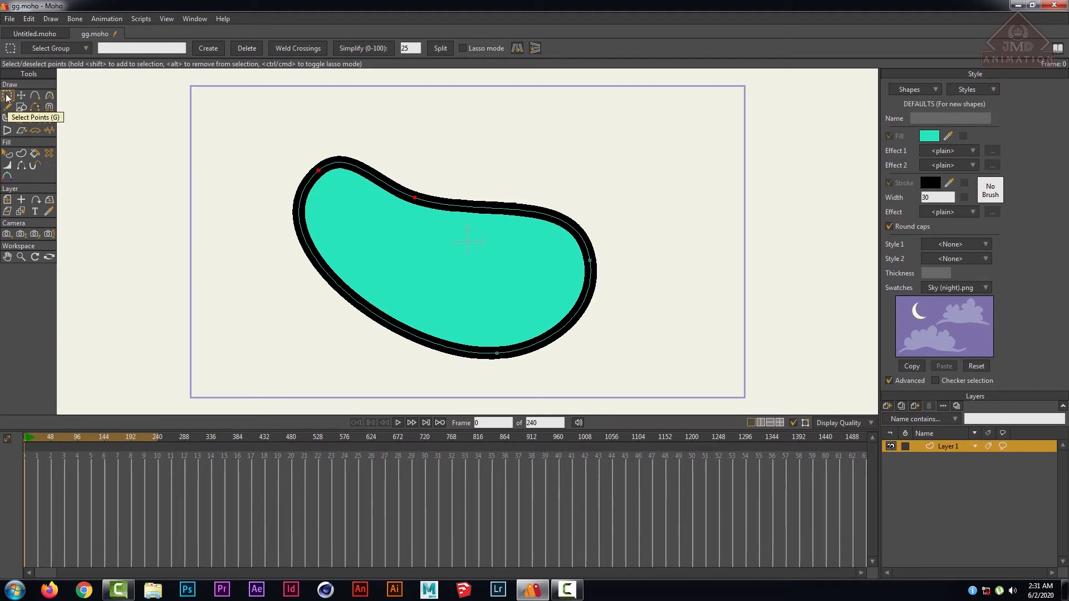
click(173, 146)
drag(172, 119, 742, 412)
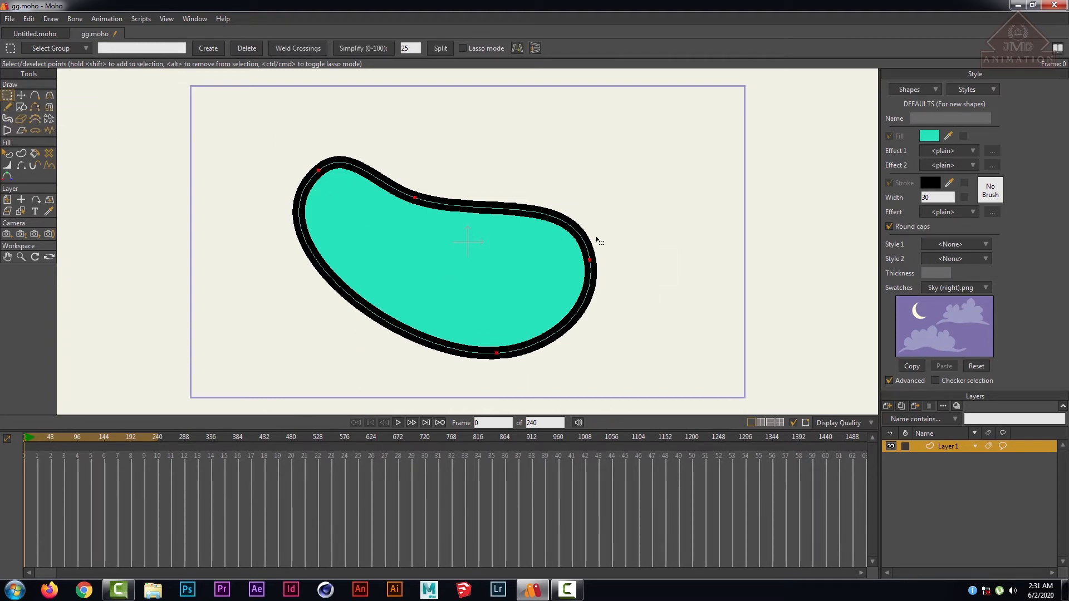
key(Delete)
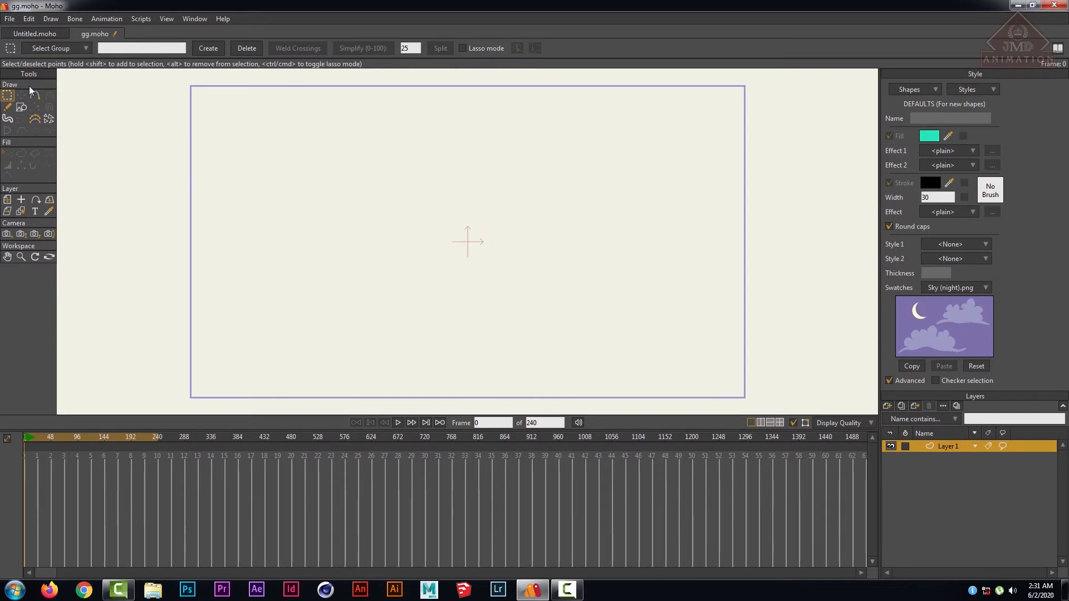
- Draw a rectangle near the middle of the frame with Draw Shape and select it with Select Shape
click(22, 107)
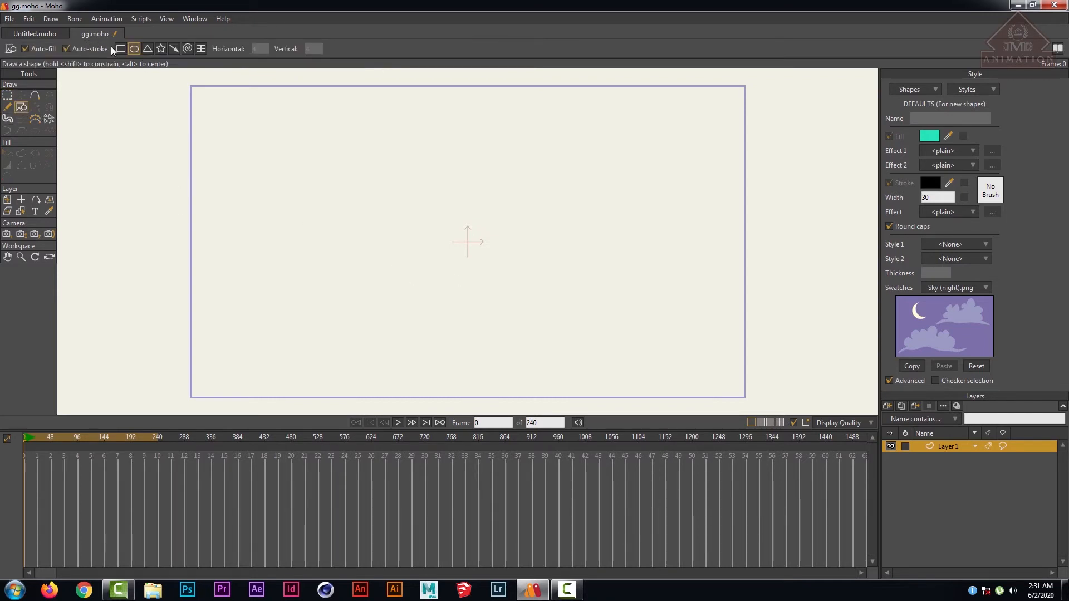
drag(379, 174, 559, 294)
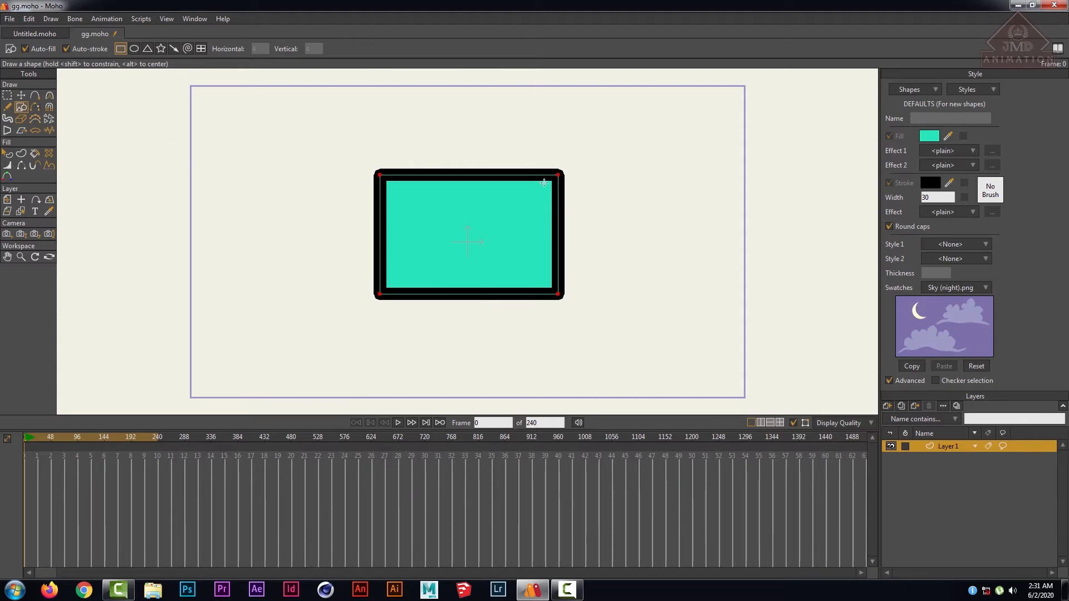
click(8, 153)
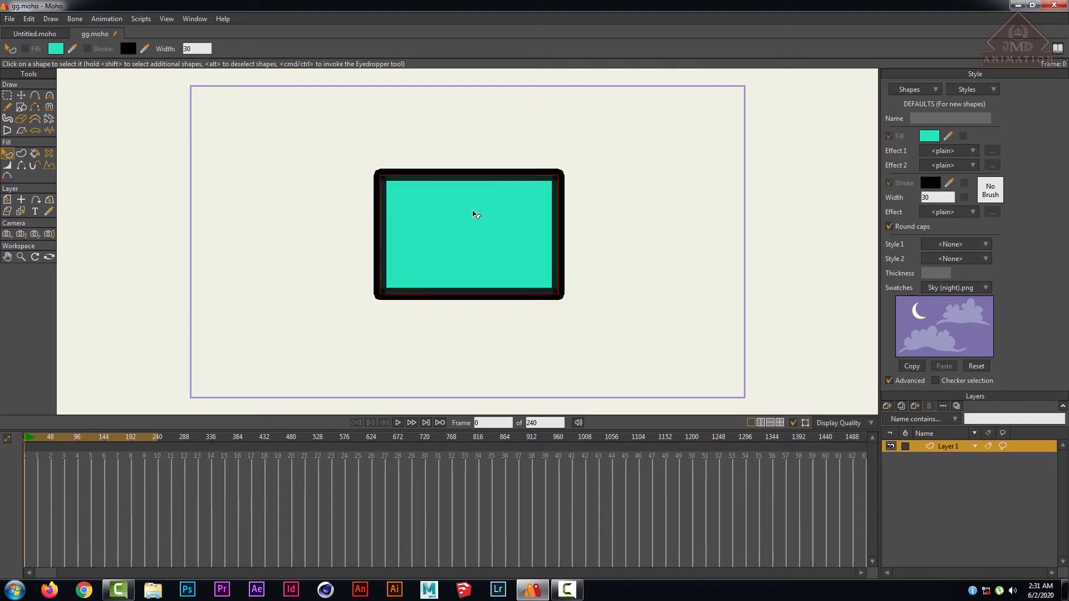
click(474, 214)
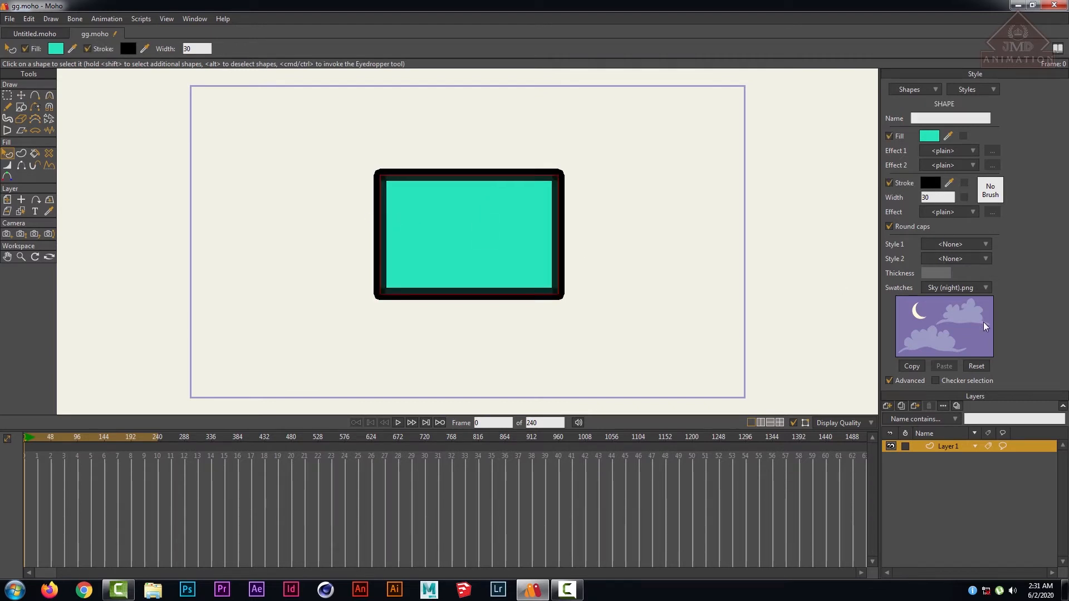
- Try the Checker selection display on the rectangle, switching it on and off while selecting and deselecting the shape
click(936, 381)
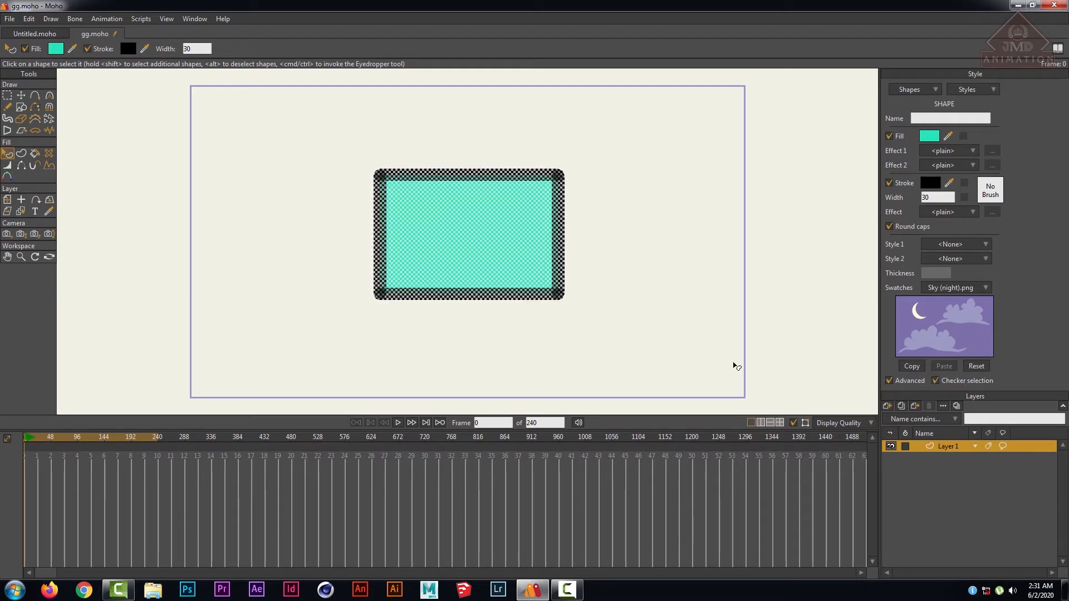
click(534, 334)
click(502, 246)
click(936, 383)
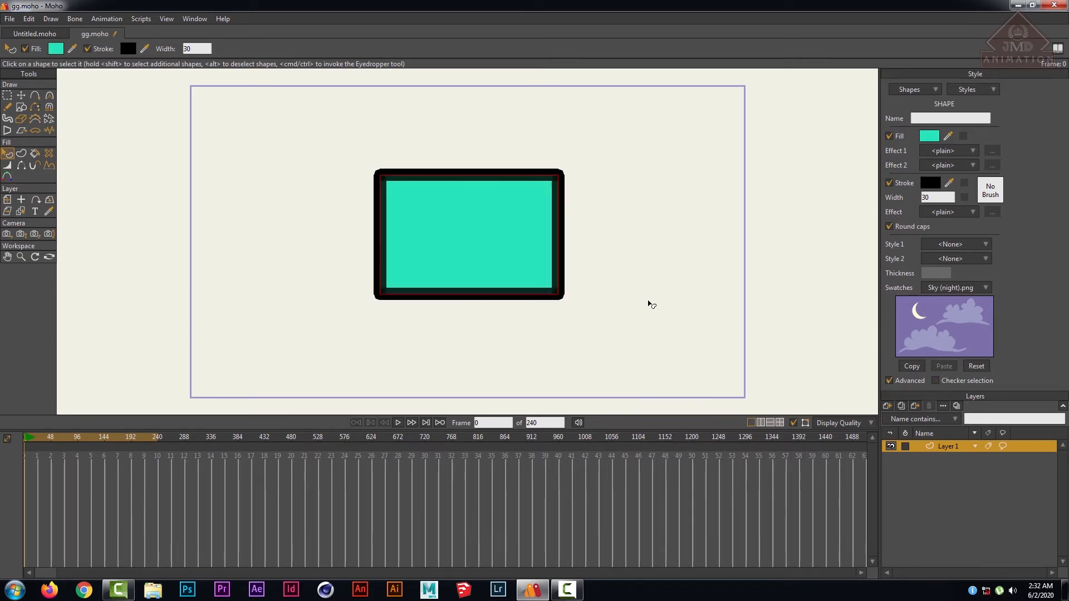
click(627, 292)
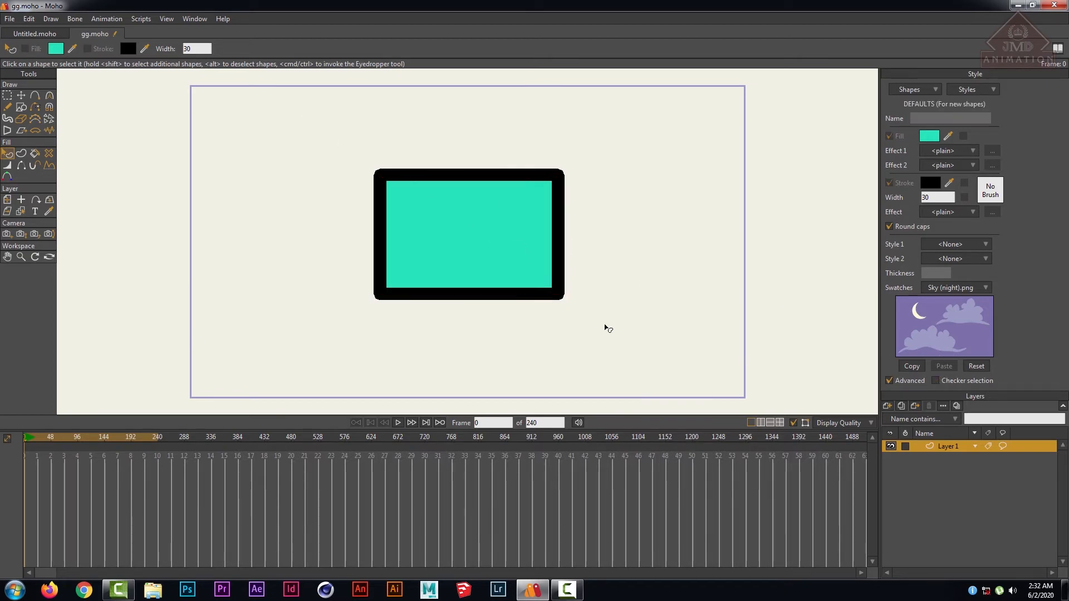
click(463, 217)
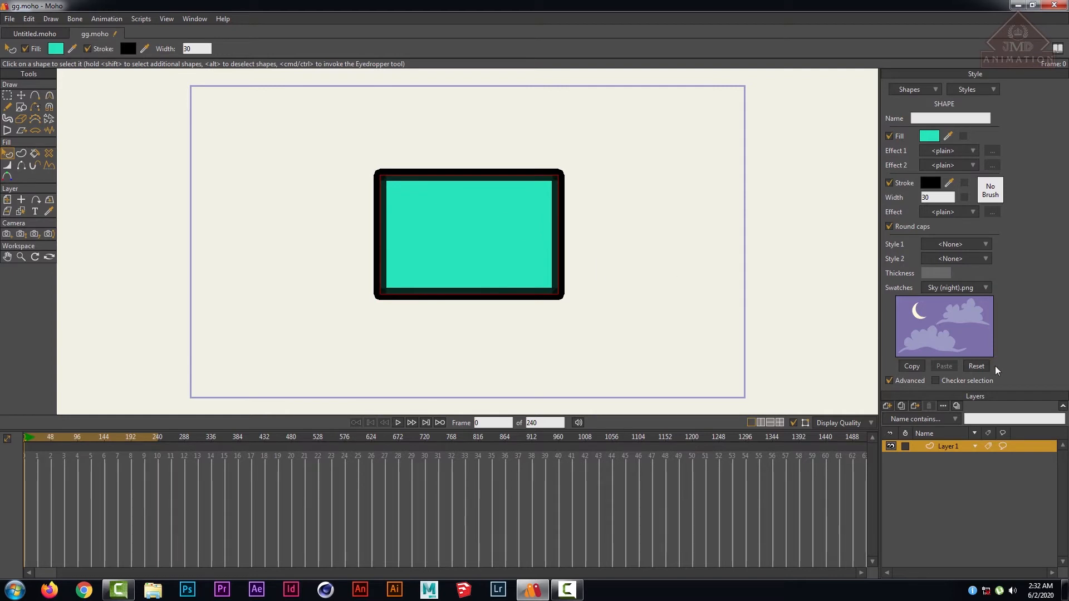
click(936, 381)
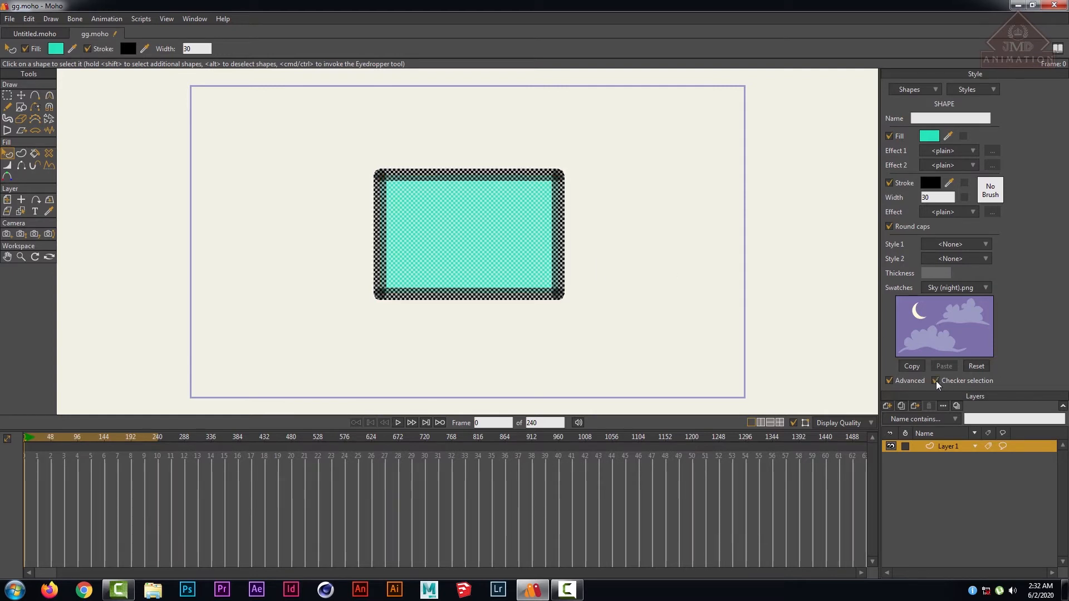
click(936, 380)
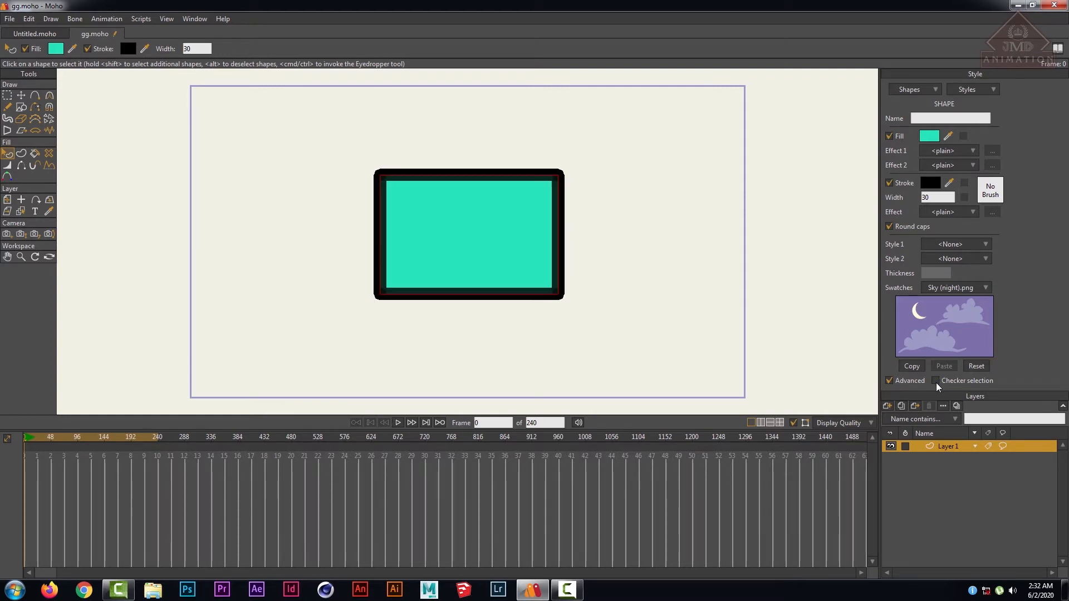
- Switch the Advanced style options off and back on, and briefly show the Checker selection again
click(889, 382)
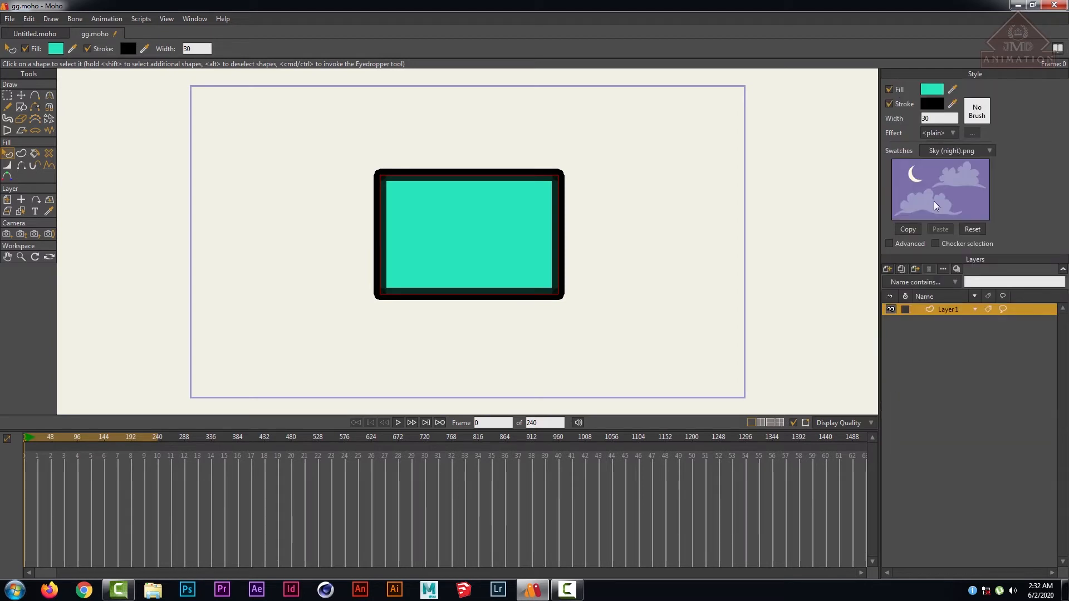
click(890, 244)
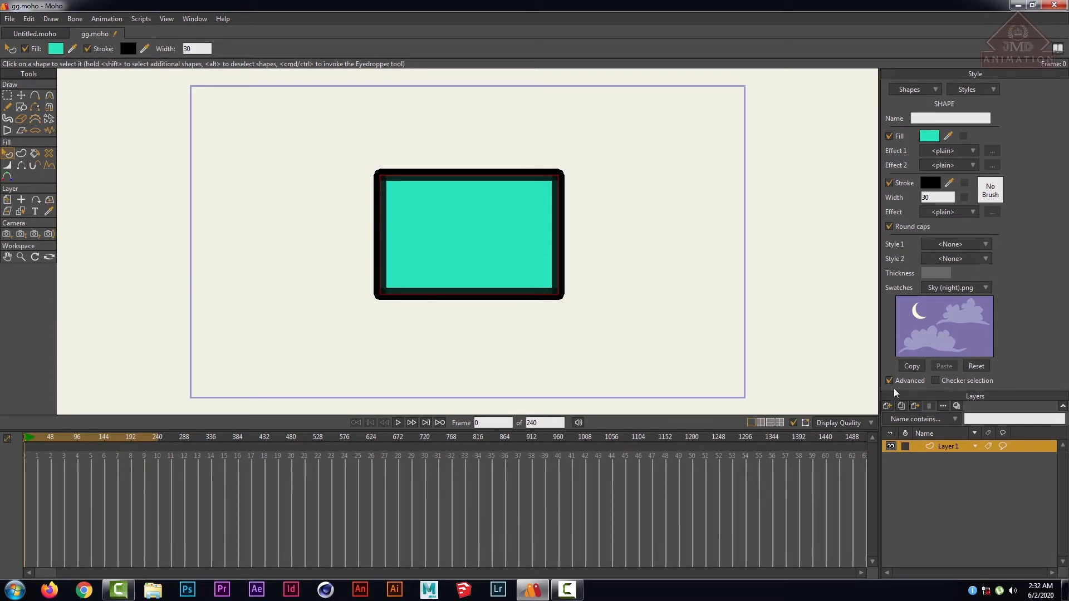
click(936, 382)
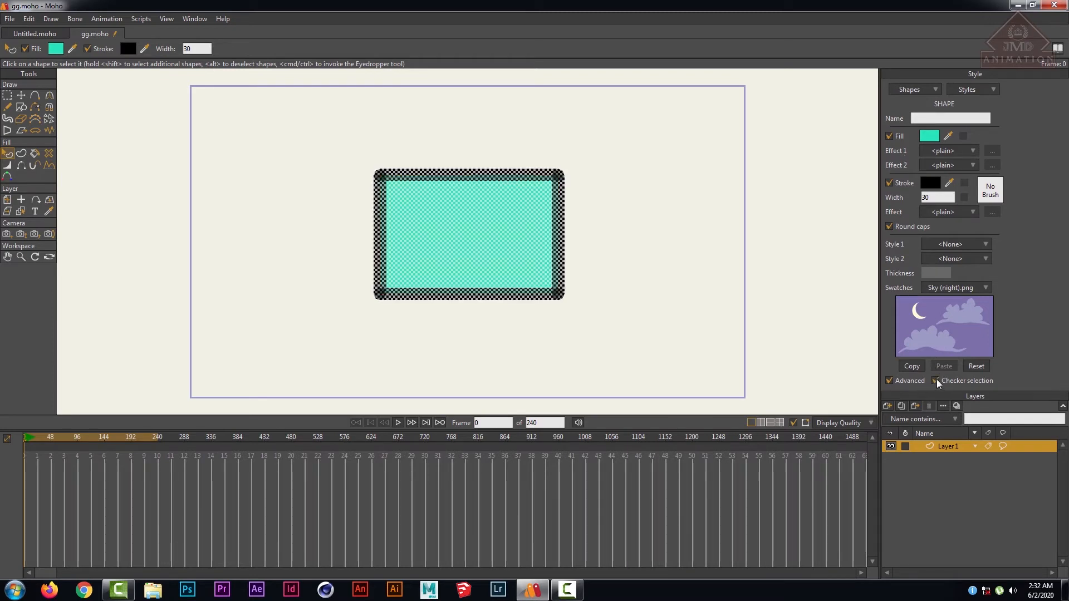
click(935, 383)
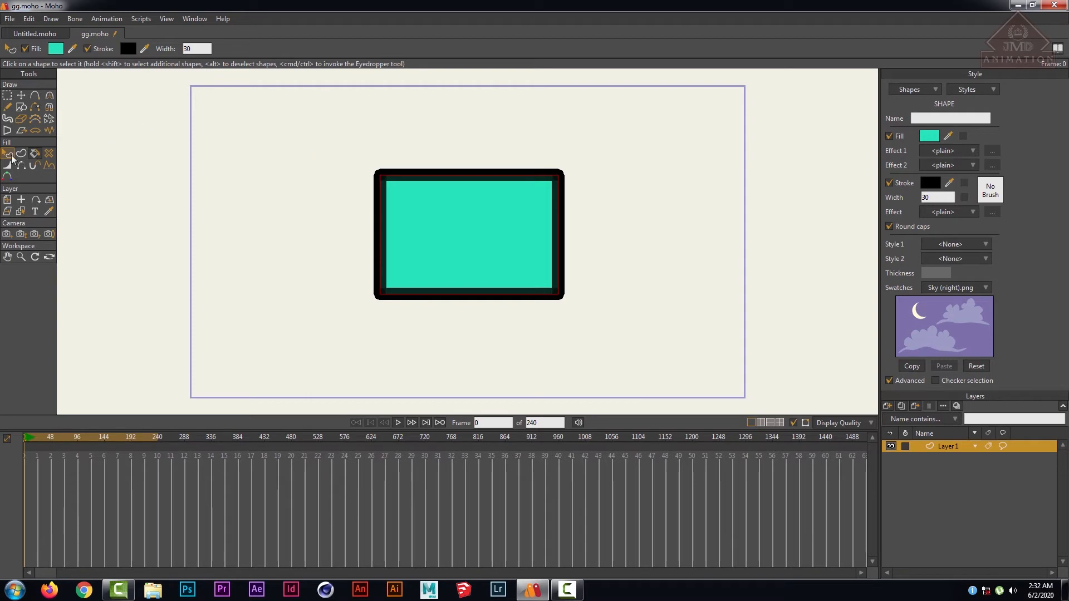
- Scale the rectangle with Transform Points, enlarging it from its upper-left corner and shrinking it slightly from its lower-right corner
click(18, 108)
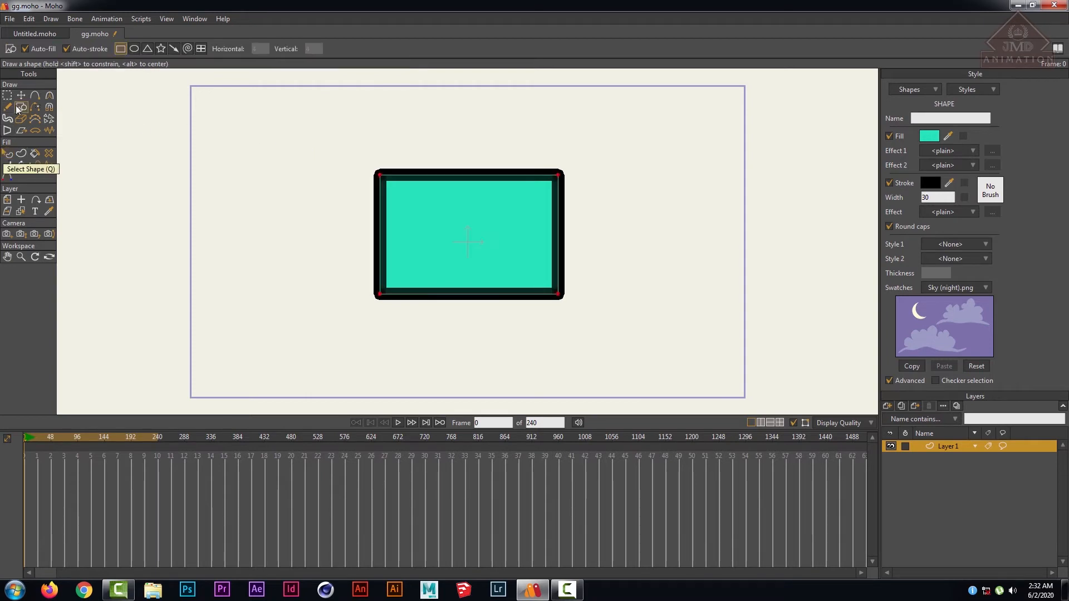
click(20, 96)
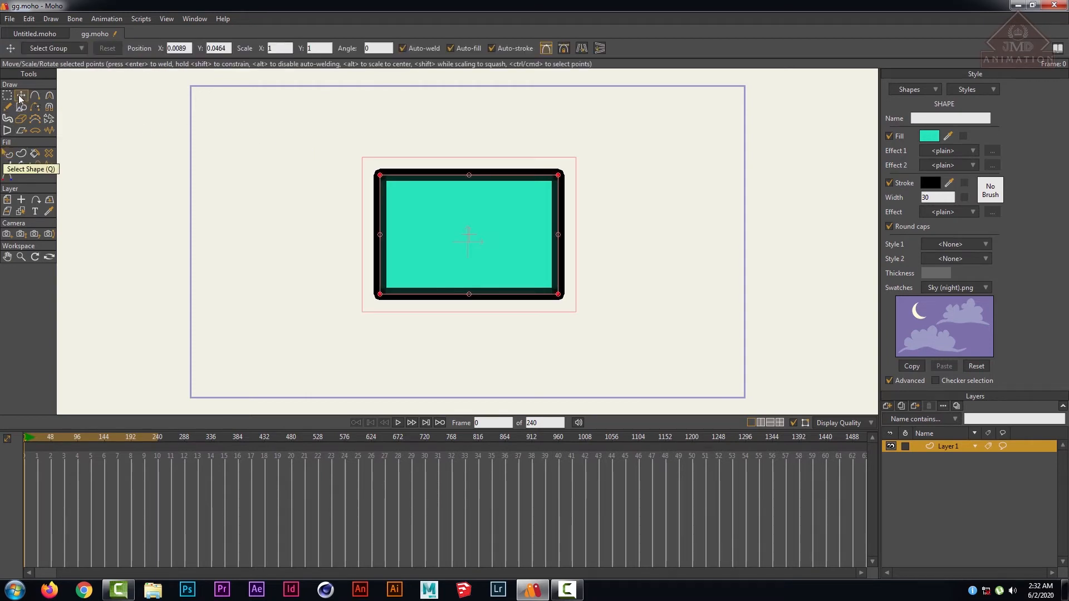
drag(383, 179, 324, 144)
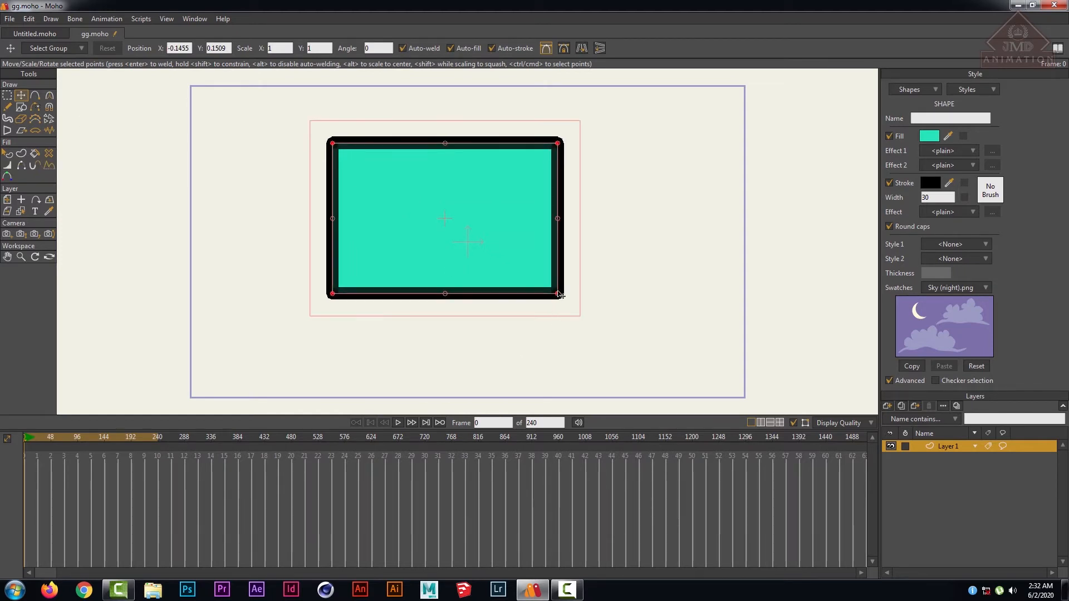
drag(557, 293, 526, 274)
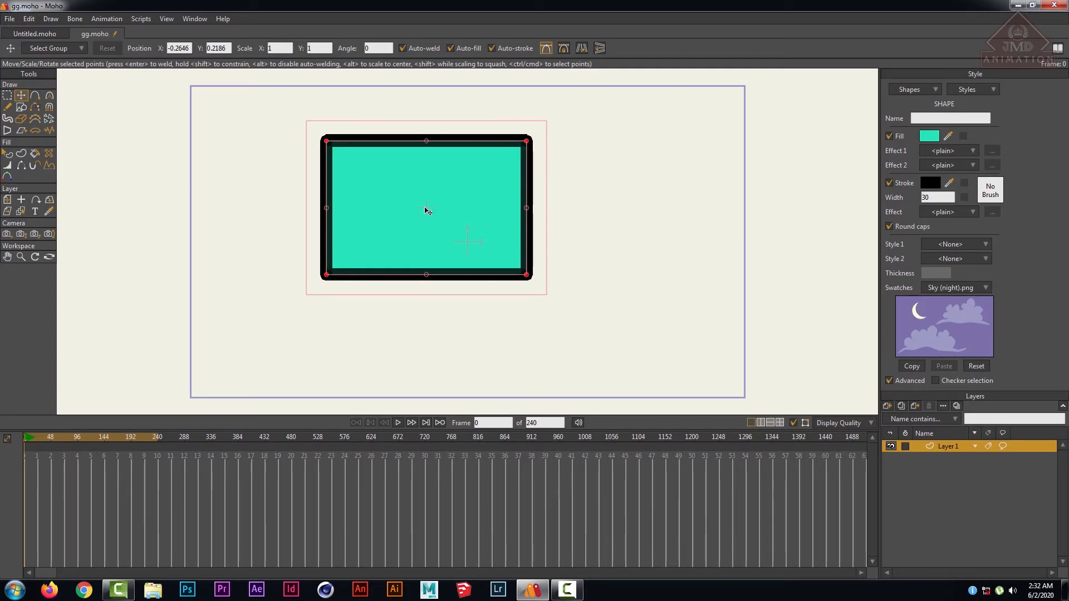
- Reshape the rectangle into an irregular quadrilateral by moving its upper-left, upper-right and lower-right corner points individually with Transform Points
click(232, 174)
drag(326, 141, 253, 101)
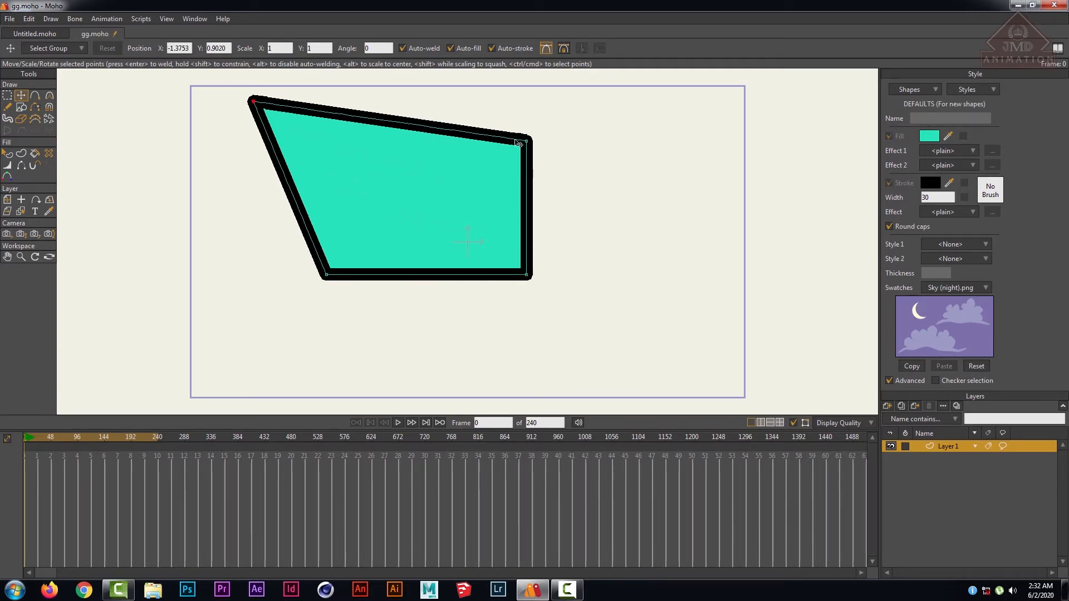
drag(525, 142, 410, 156)
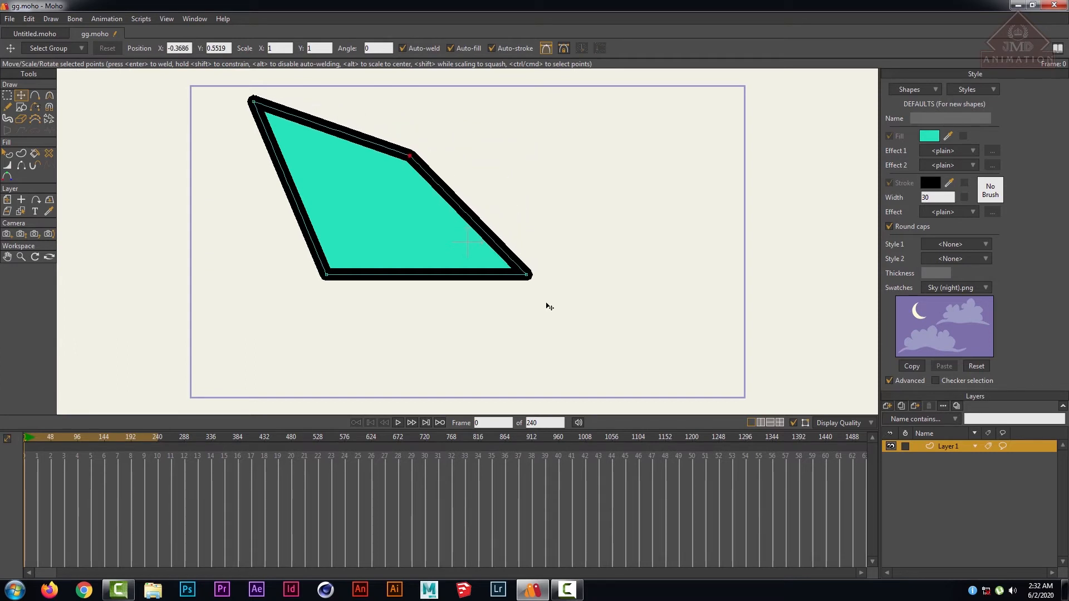
drag(526, 275, 322, 166)
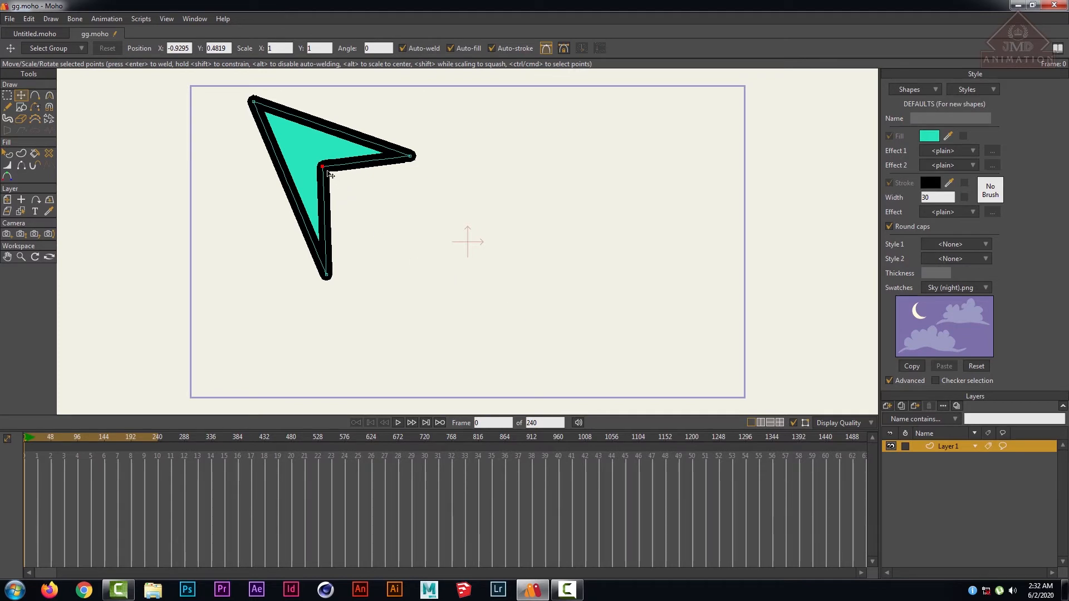
drag(323, 168, 555, 290)
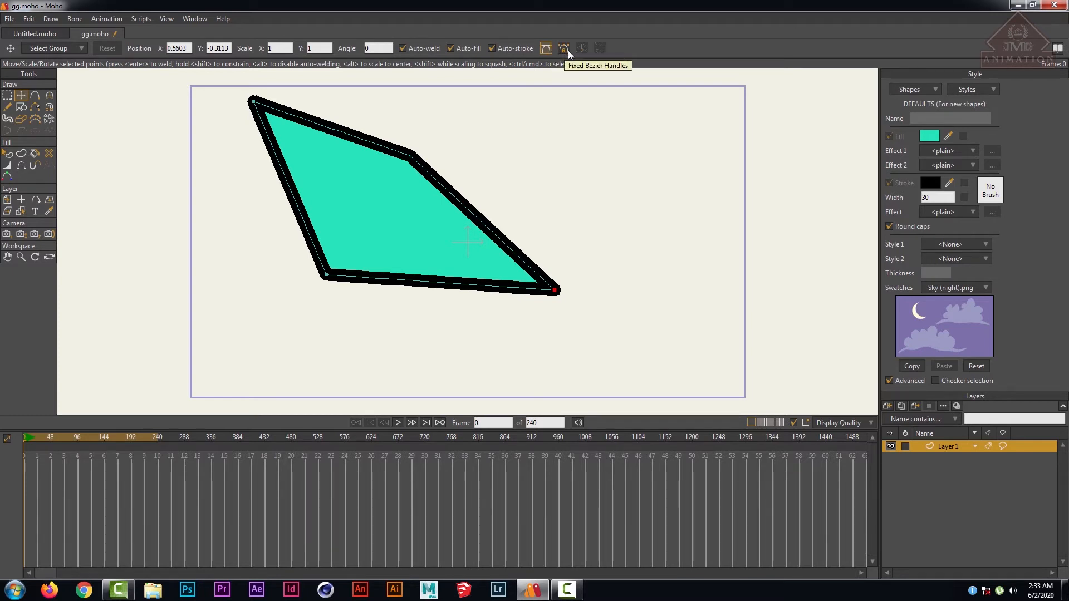
- Round the quadrilateral's upper-right corner point with the Curvature tool to a curvature of about 0.96
click(50, 95)
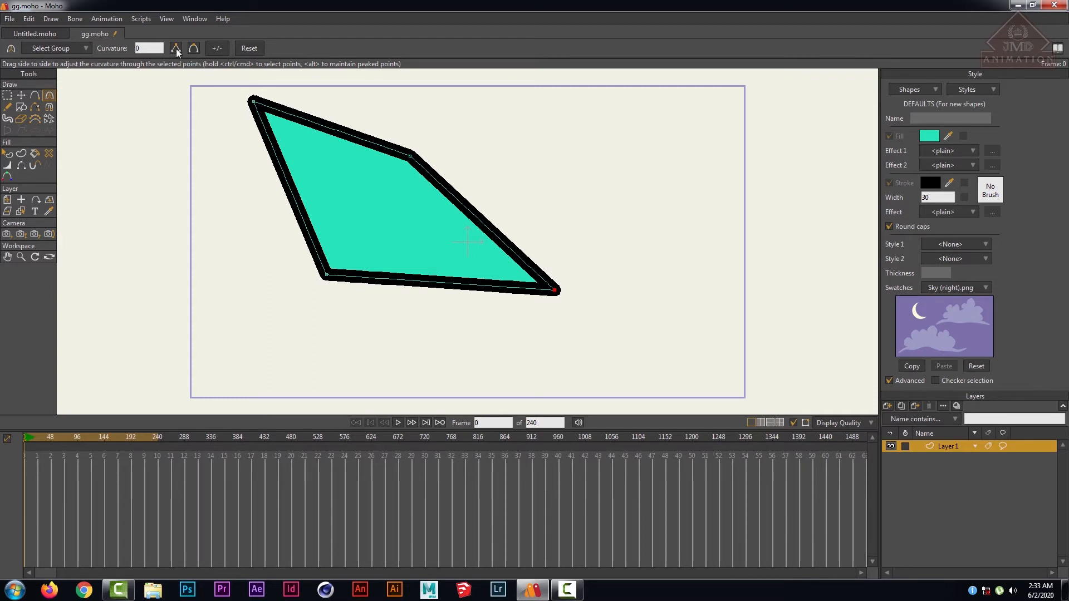
drag(408, 155, 728, 245)
drag(409, 159, 463, 131)
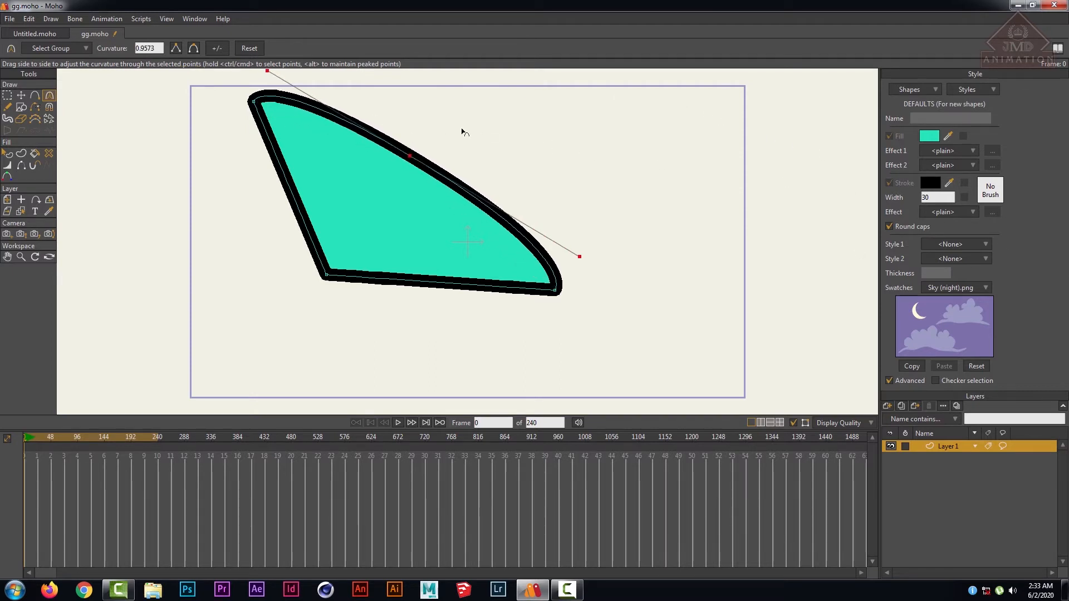
- Move the quadrilateral's rounded upper-right point to about X 0.56, Y 0.78 with Transform Points
click(21, 96)
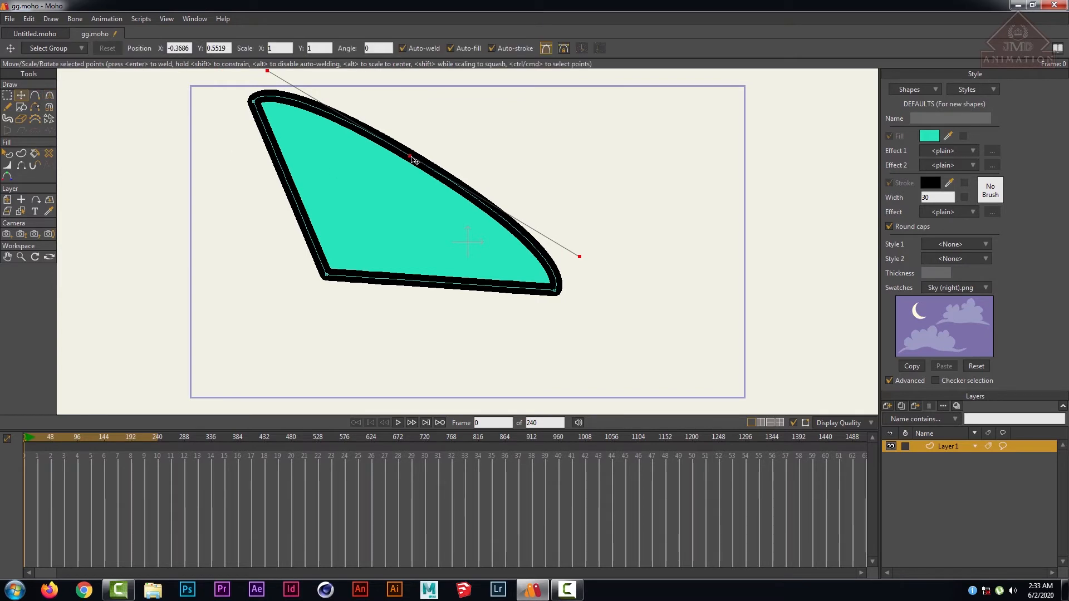
drag(388, 168, 534, 131)
scroll(486, 223, down, 4)
scroll(485, 223, up, 1)
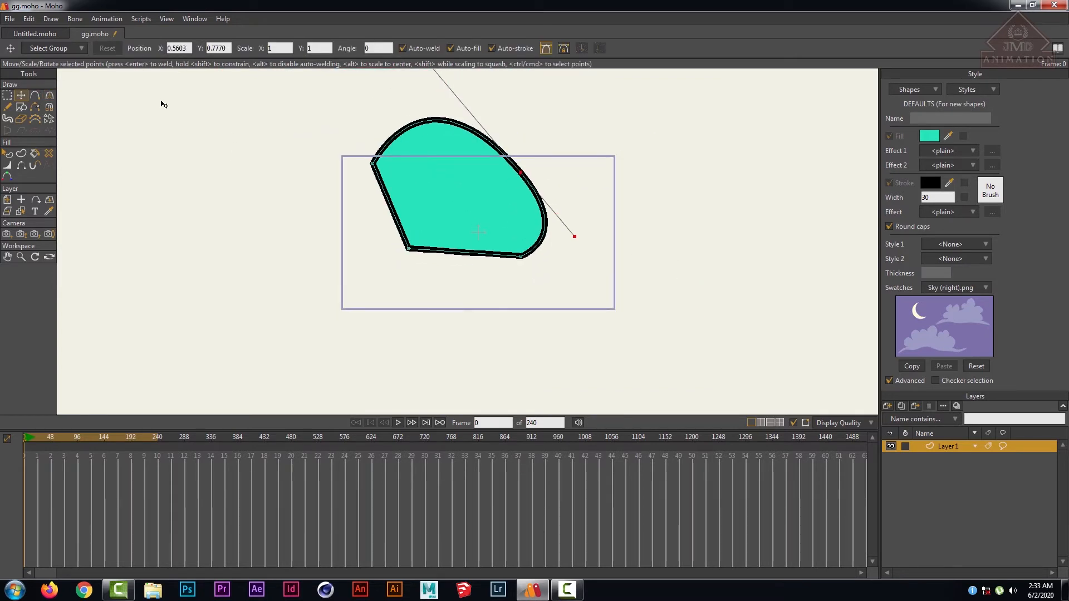
- Use the Curvature tool to peak and re-smooth the upper-right point, adjusting its curvature to about 0.34
click(49, 95)
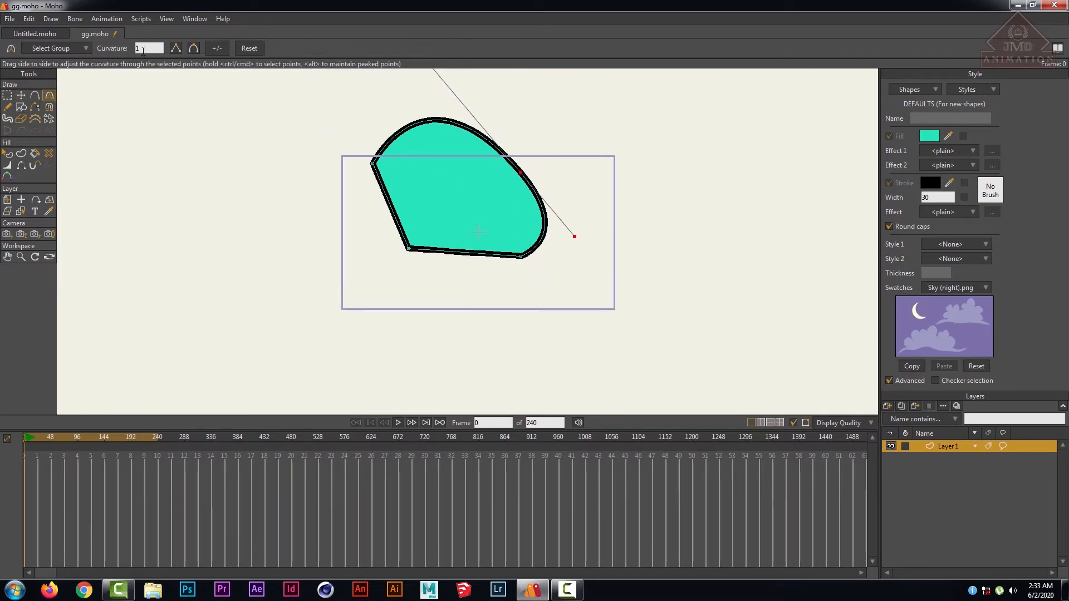
click(136, 48)
click(175, 49)
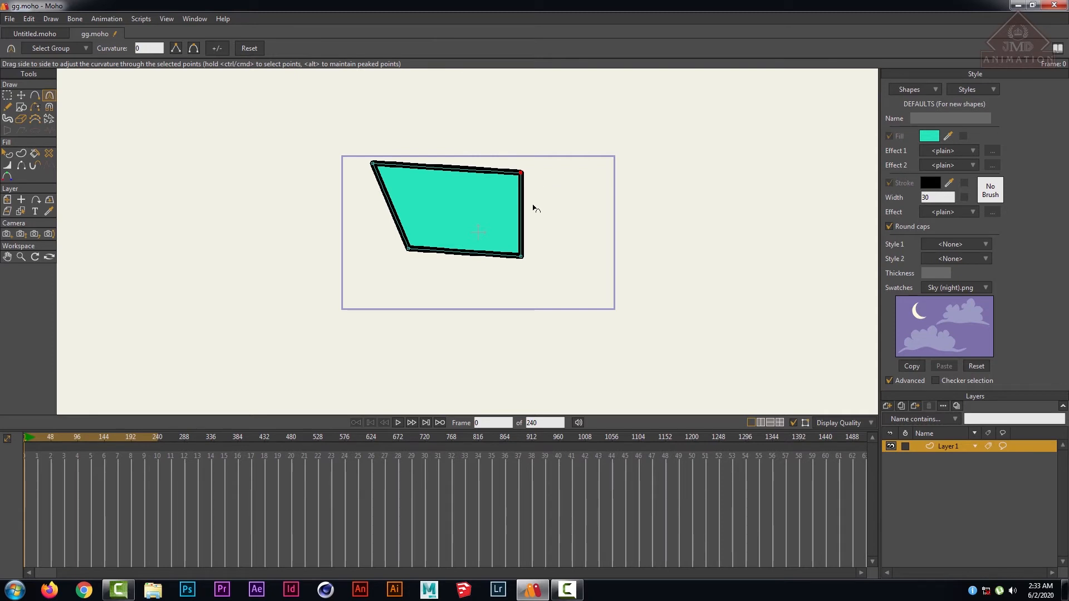
click(194, 49)
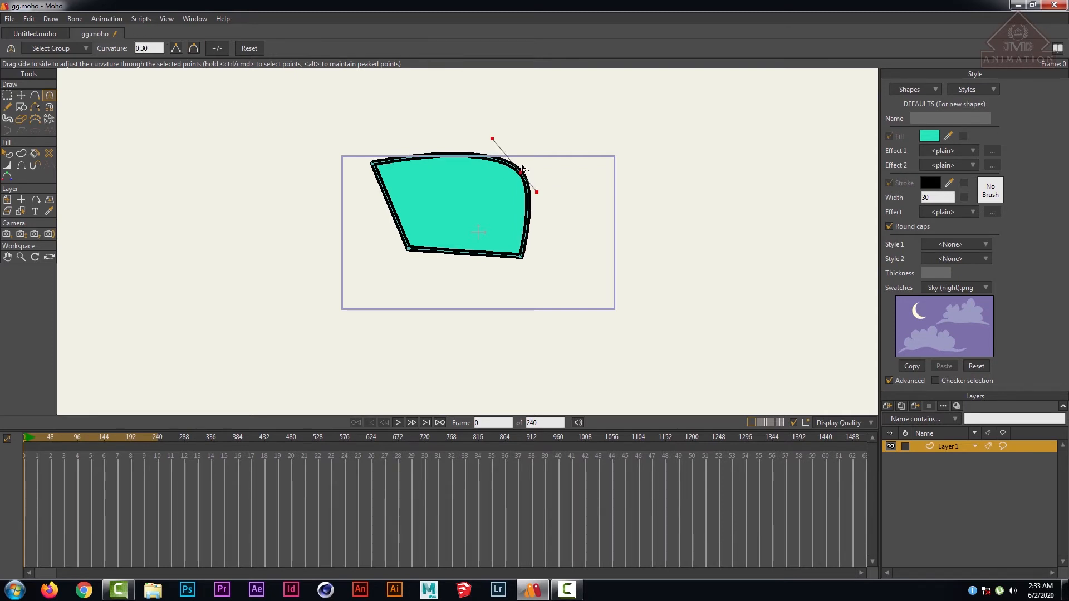
drag(523, 167, 551, 200)
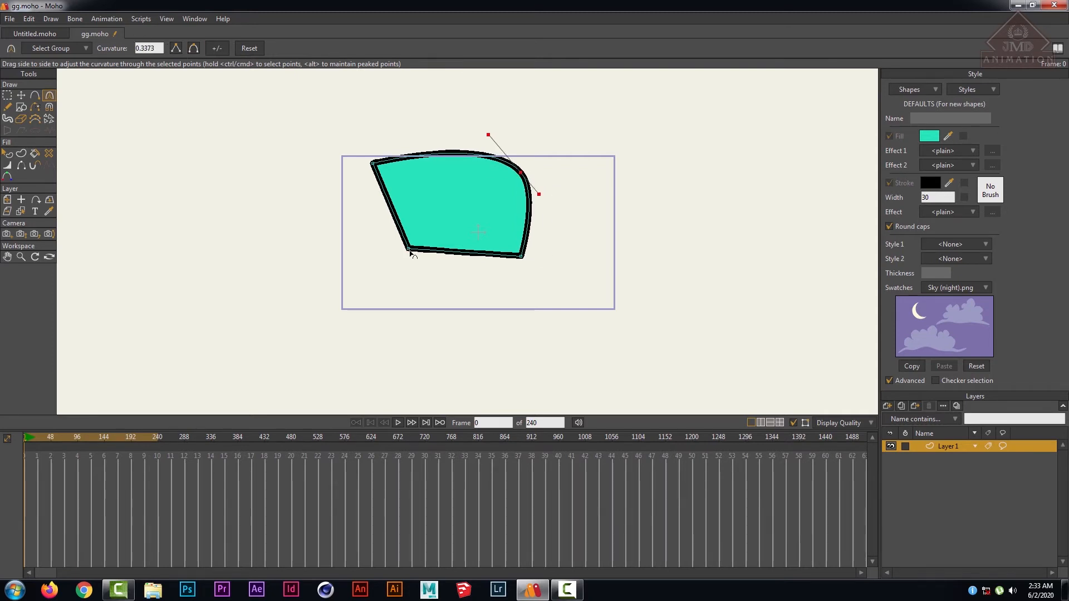
- Switch the quadrilateral's lower-left point between Smooth and Peak, ending peaked, and peak the upper-right point as well
click(195, 48)
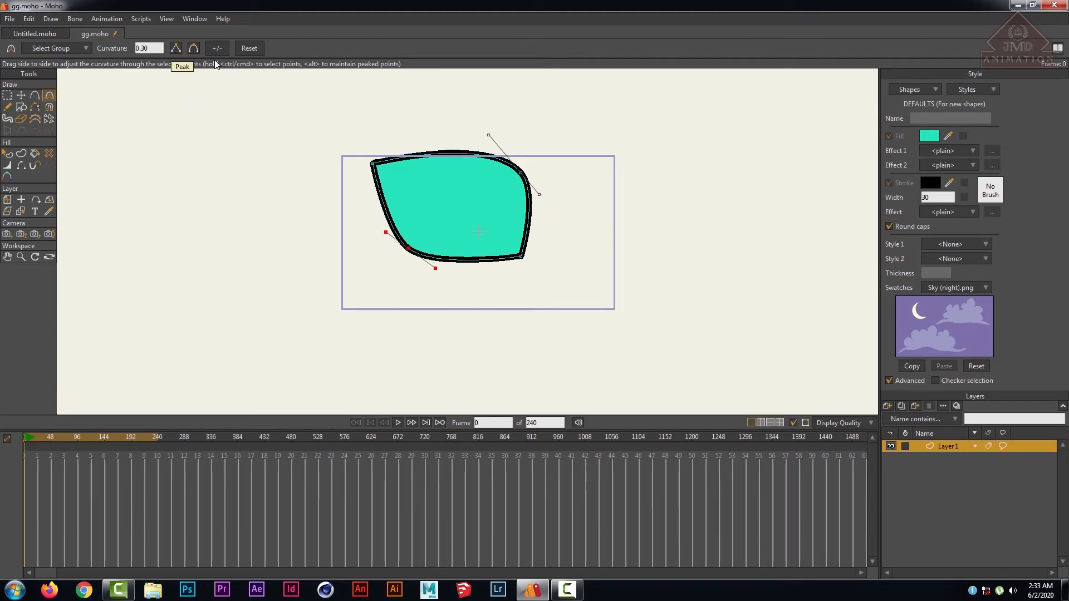
click(175, 49)
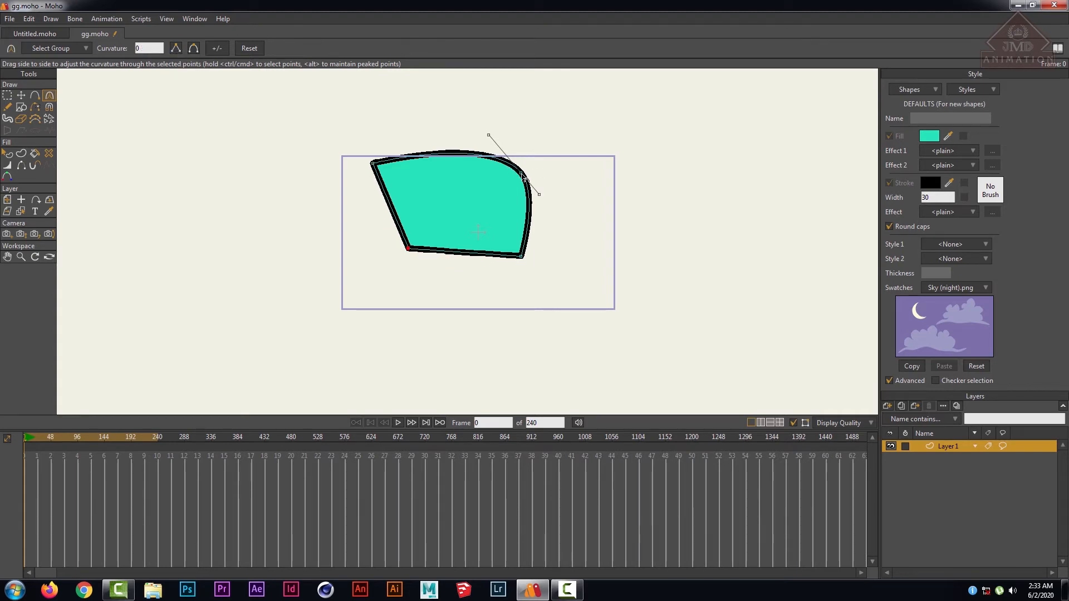
click(192, 47)
click(177, 48)
click(521, 175)
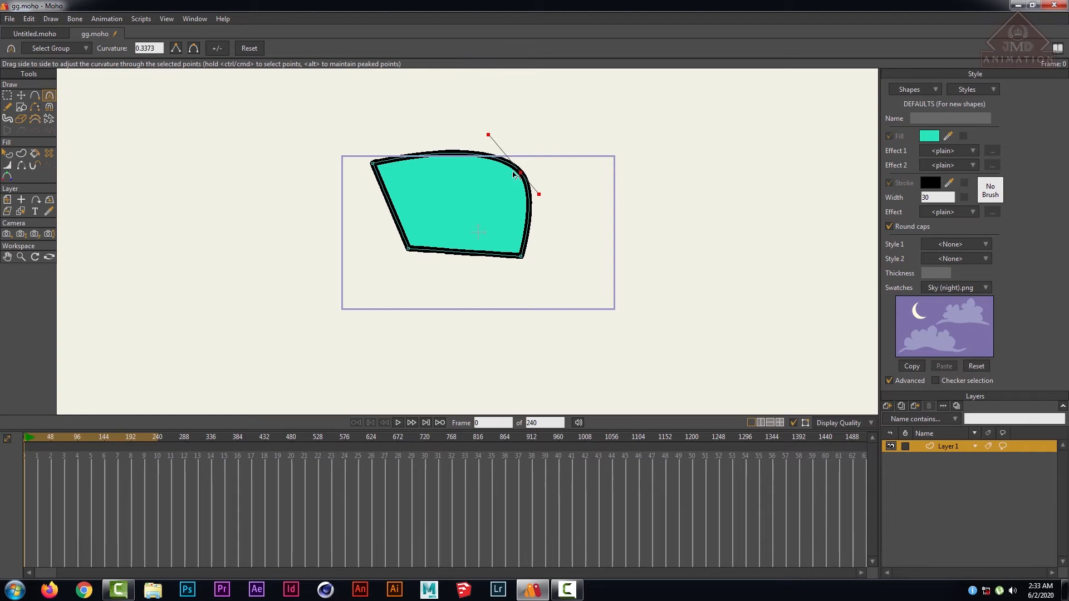
click(176, 49)
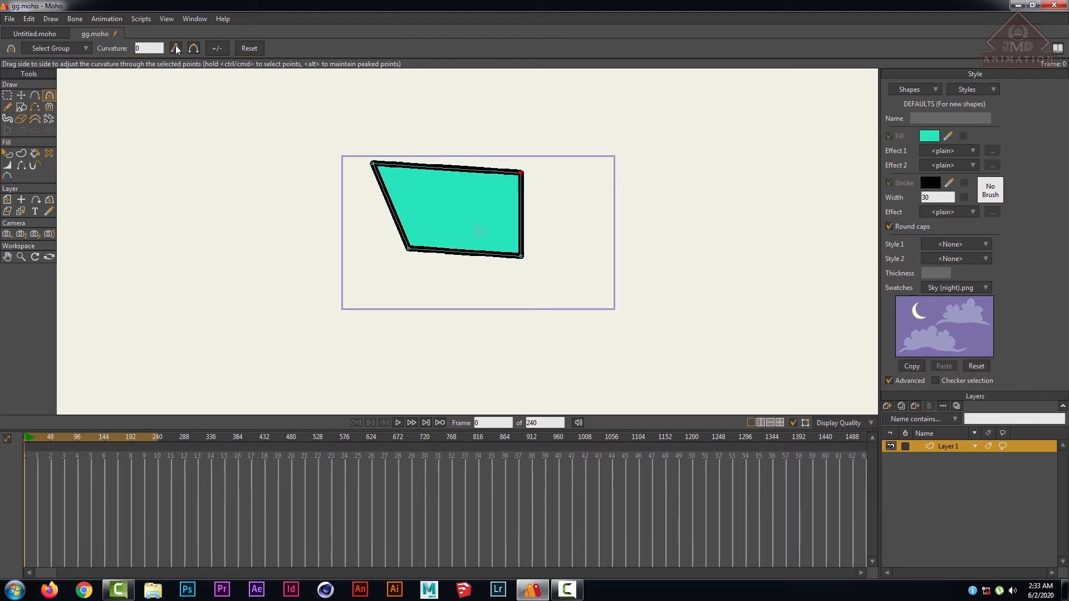
- Select all the quadrilateral's points and delete them, clearing the shape from Layer 1
click(7, 95)
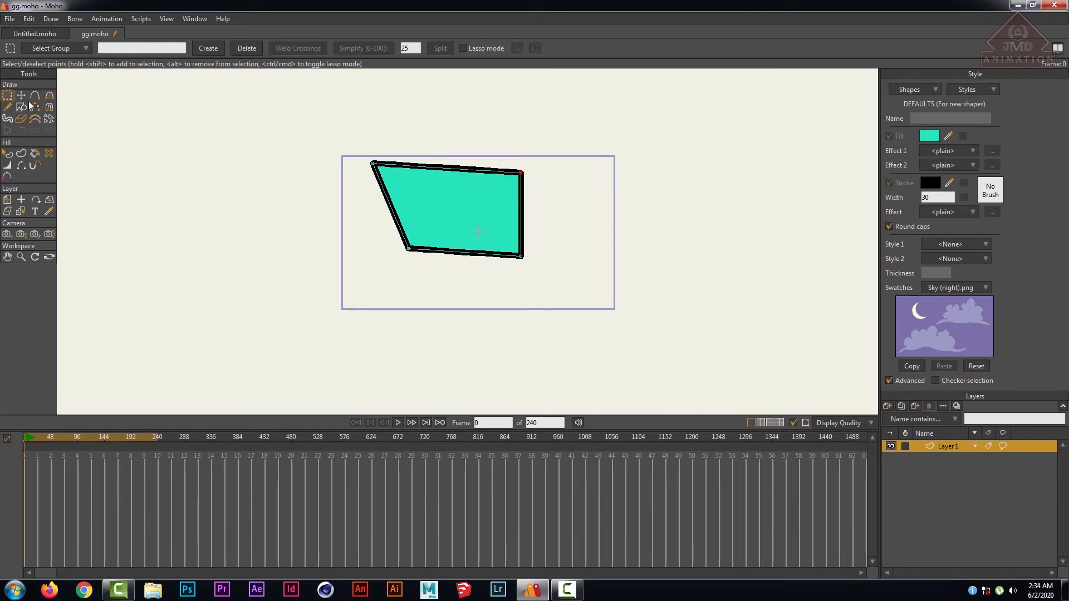
drag(276, 115, 678, 296)
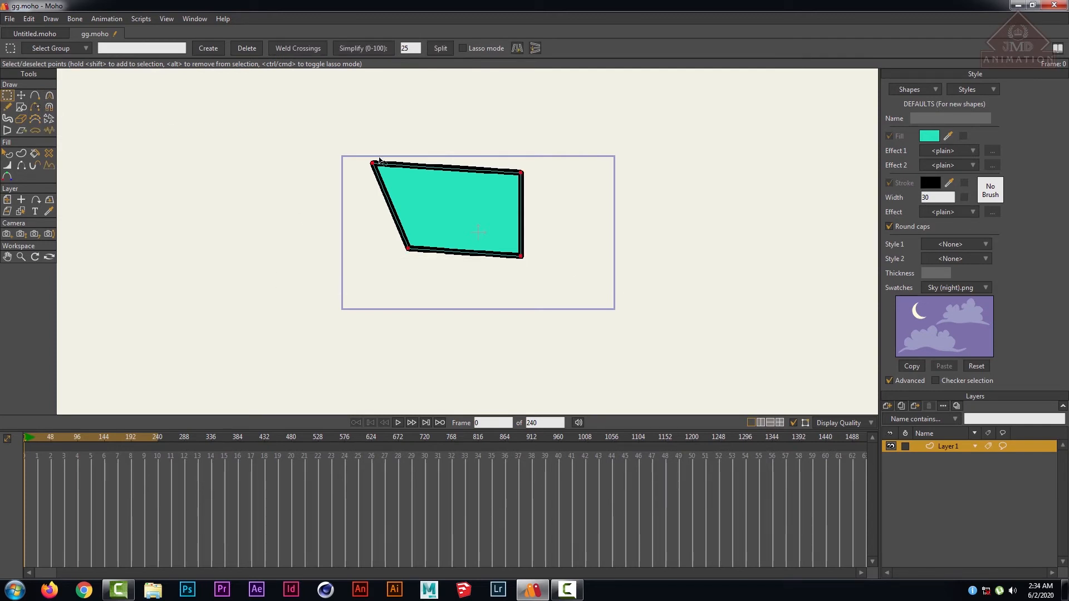
key(Delete)
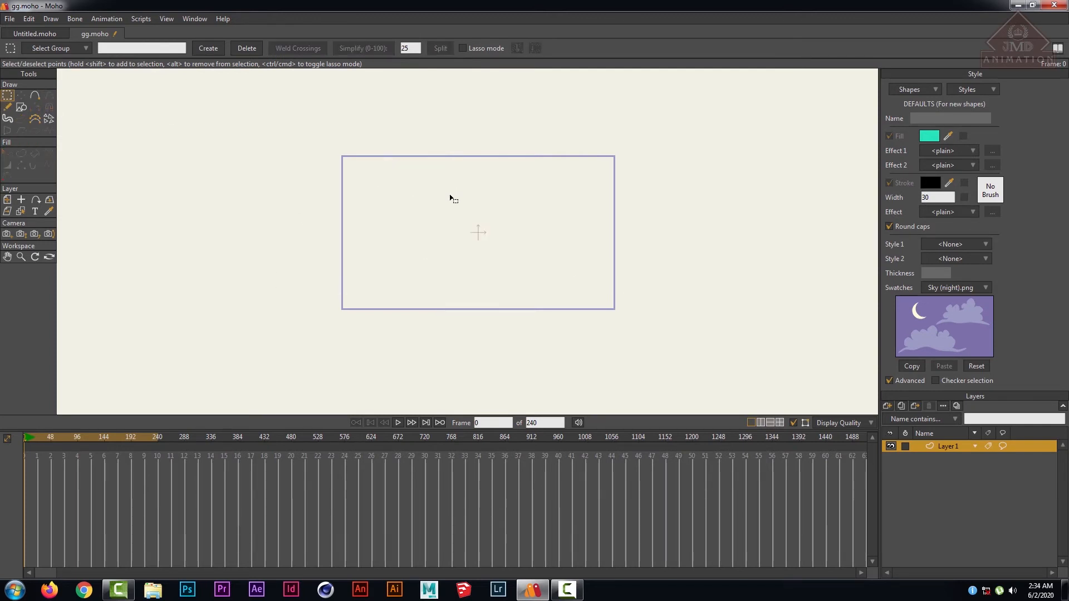
- View the Untitled.moho project at frame 0 and return to gg.moho
click(40, 33)
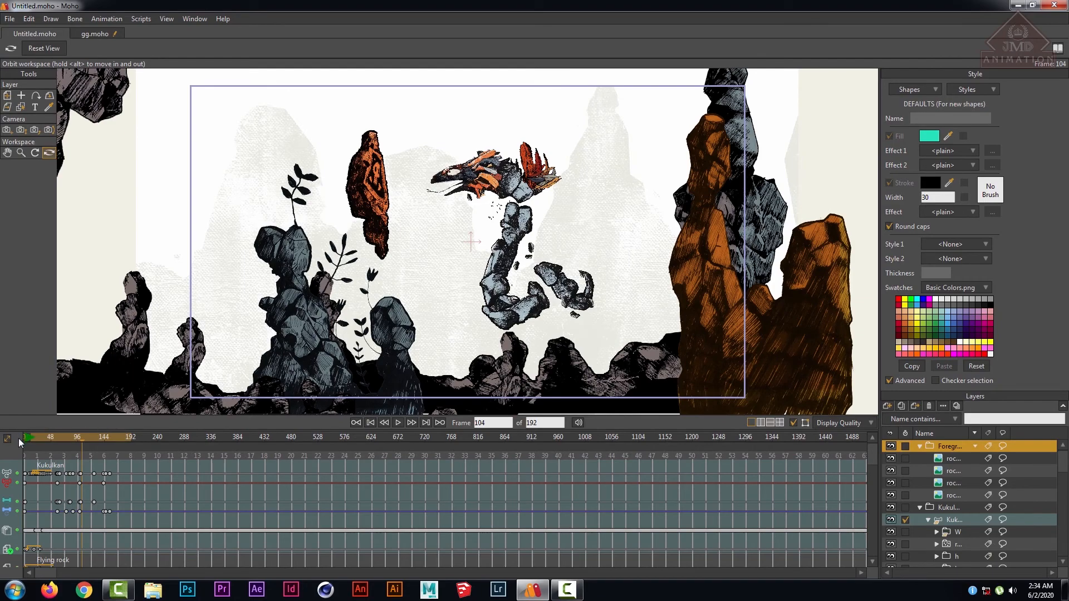
mouse_move(19, 439)
mouse_down()
mouse_move(159, 443)
mouse_move(23, 444)
mouse_up()
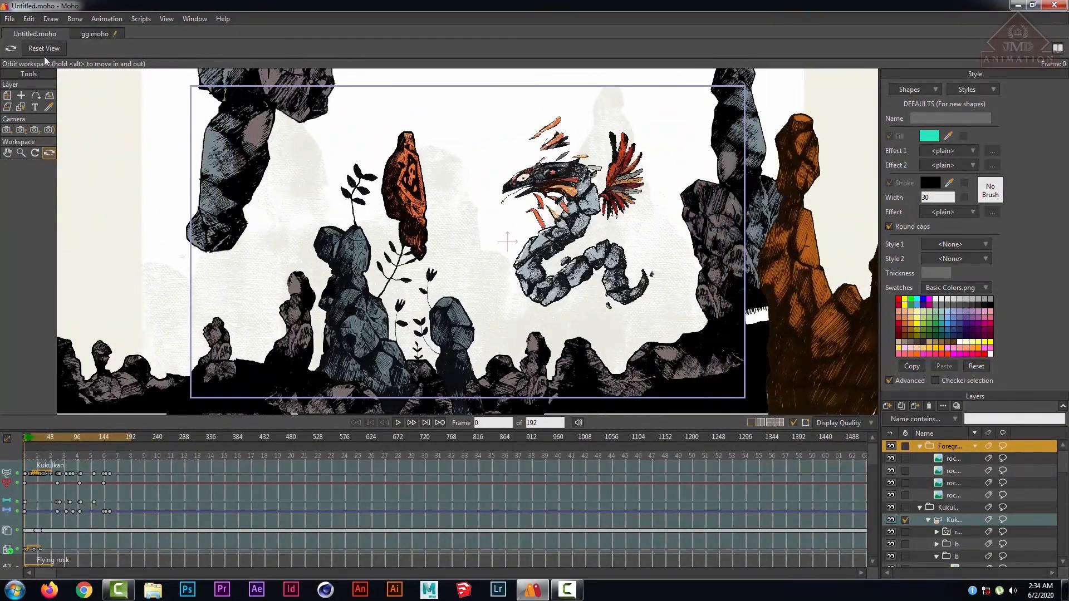
click(94, 34)
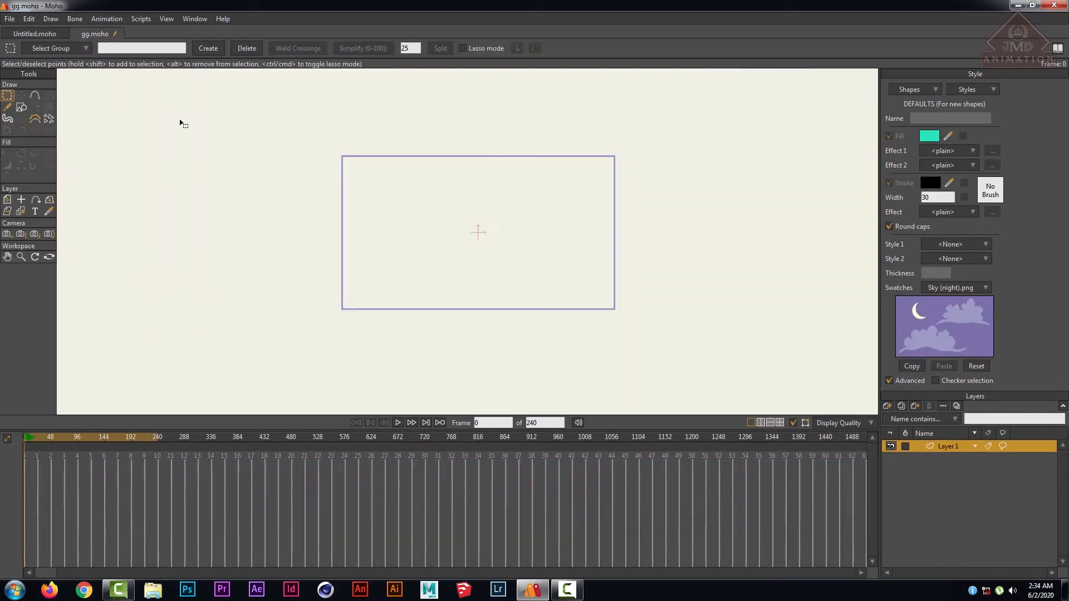
- Draw a small filled and stroked circle in the upper-left area of the project frame
click(21, 107)
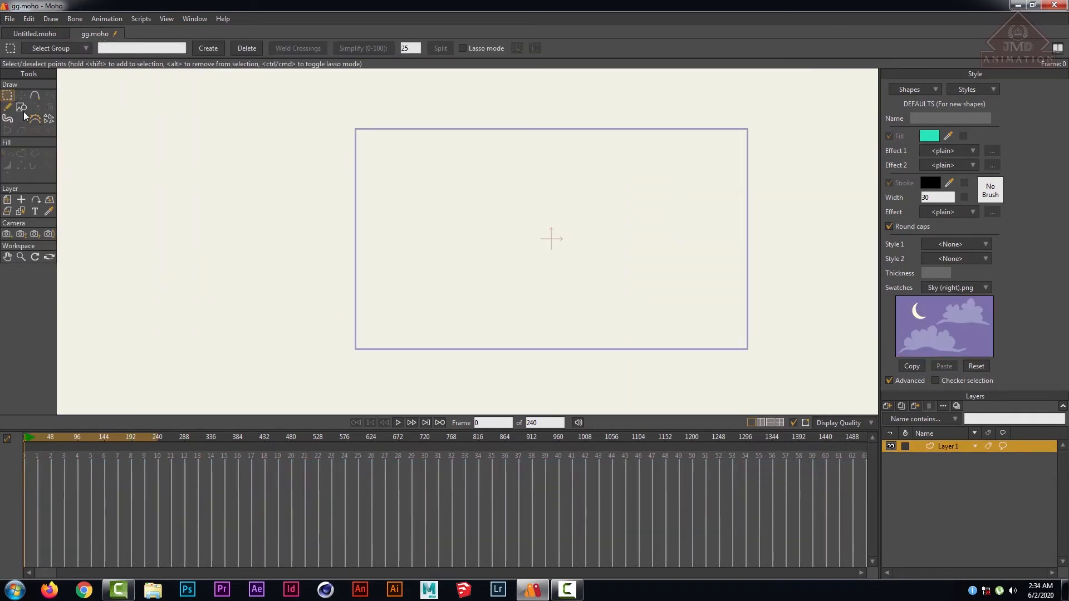
click(134, 49)
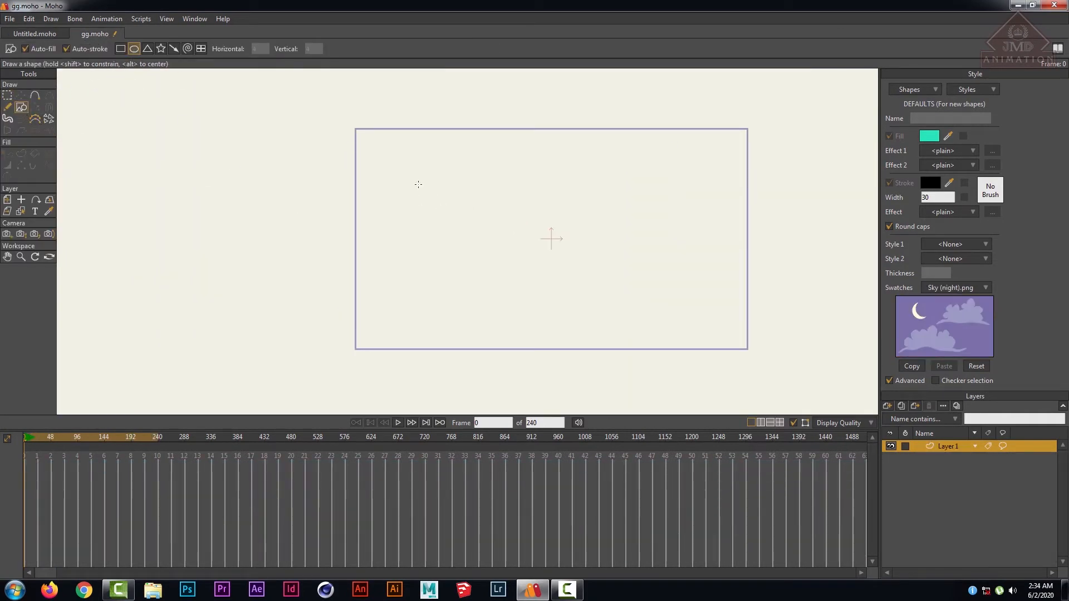
mouse_move(396, 162)
mouse_down()
mouse_move(446, 192)
mouse_move(457, 223)
mouse_up()
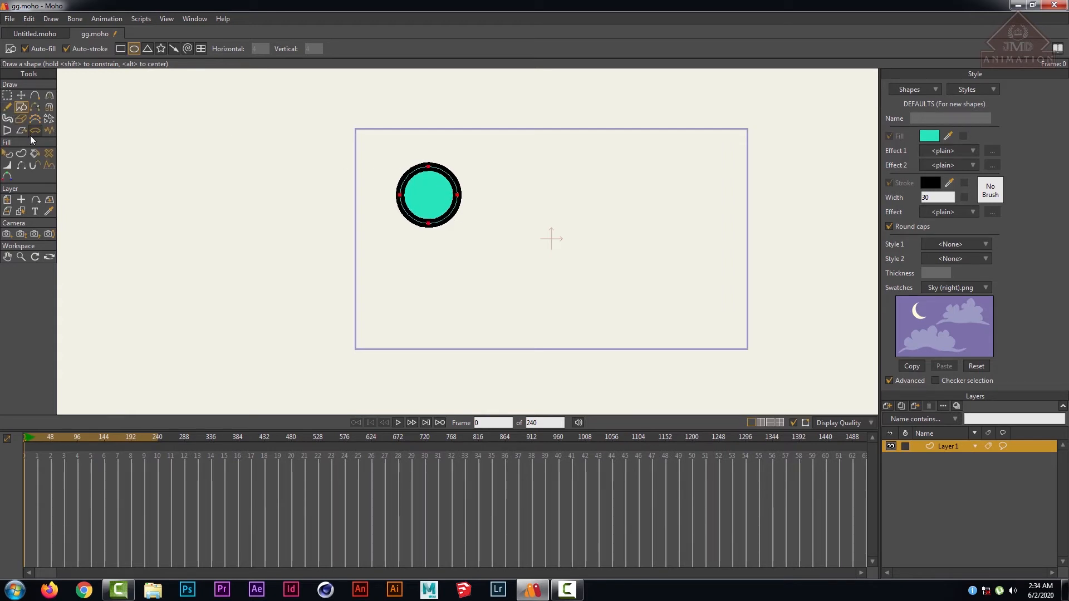
- Select all the circle's points and activate Transform Points to show their bounding box
click(7, 95)
drag(365, 127, 583, 279)
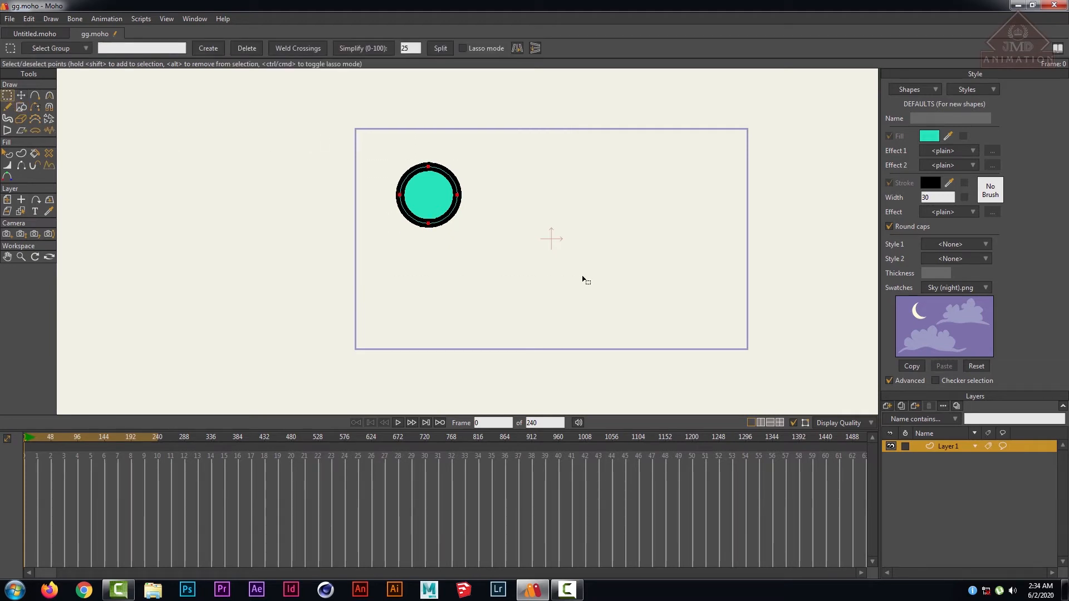
click(22, 96)
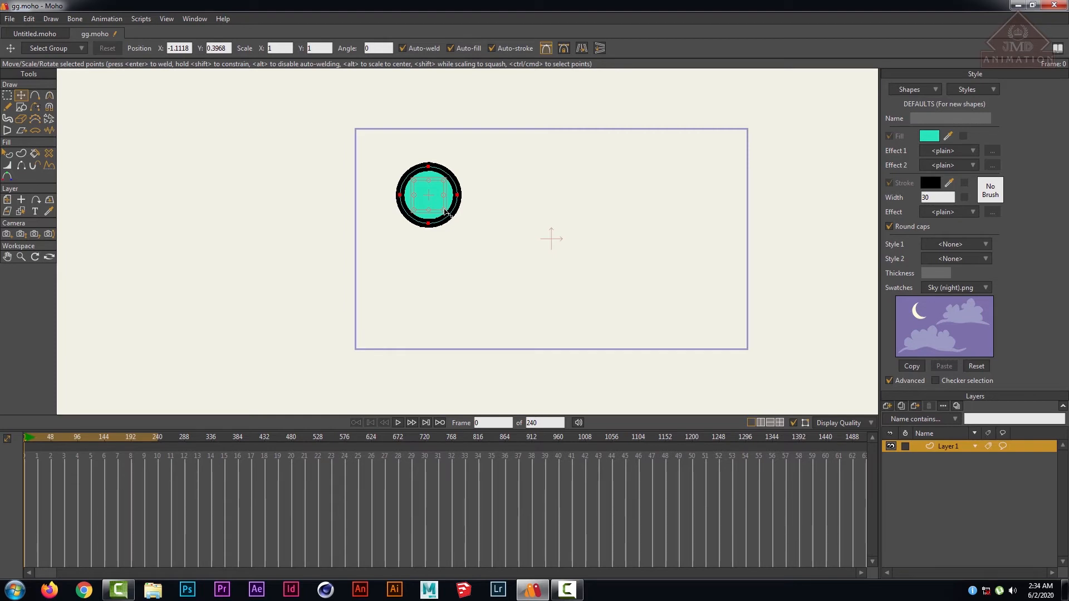
scroll(452, 220, up, 3)
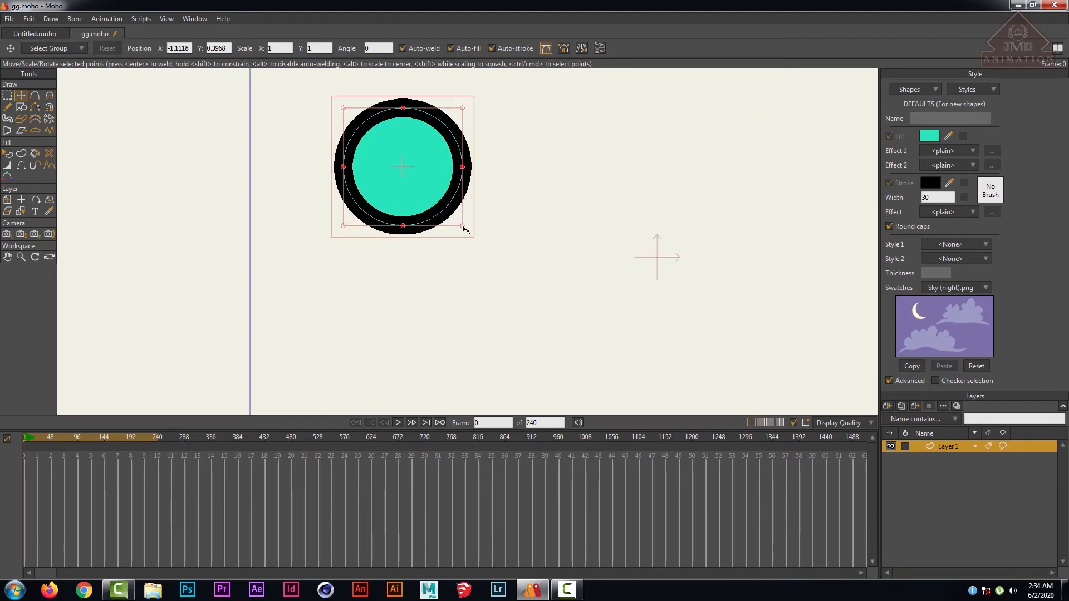
- Enlarge and rotate the circle, and reposition it near the frame's upper middle at about X 0.26, Y 0.39
drag(463, 228, 485, 214)
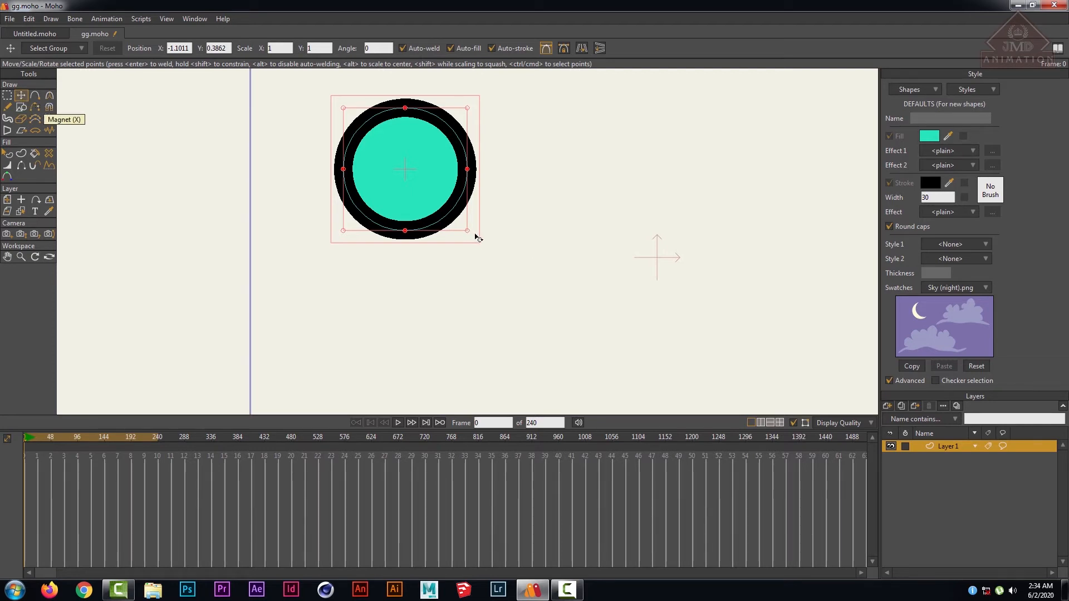
drag(476, 238, 511, 274)
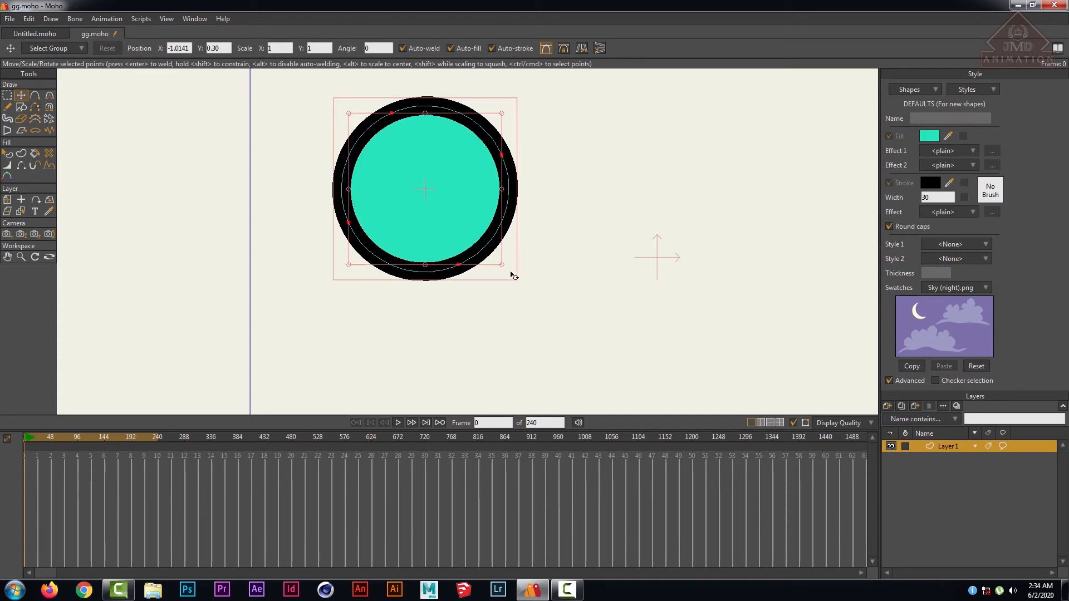
scroll(570, 284, down, 5)
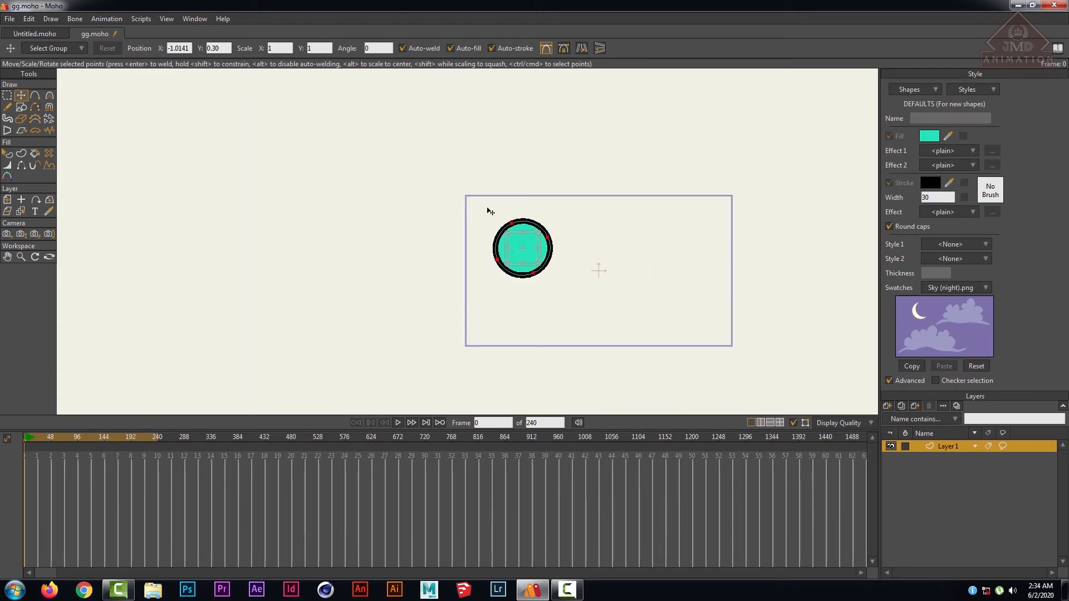
click(167, 19)
click(179, 31)
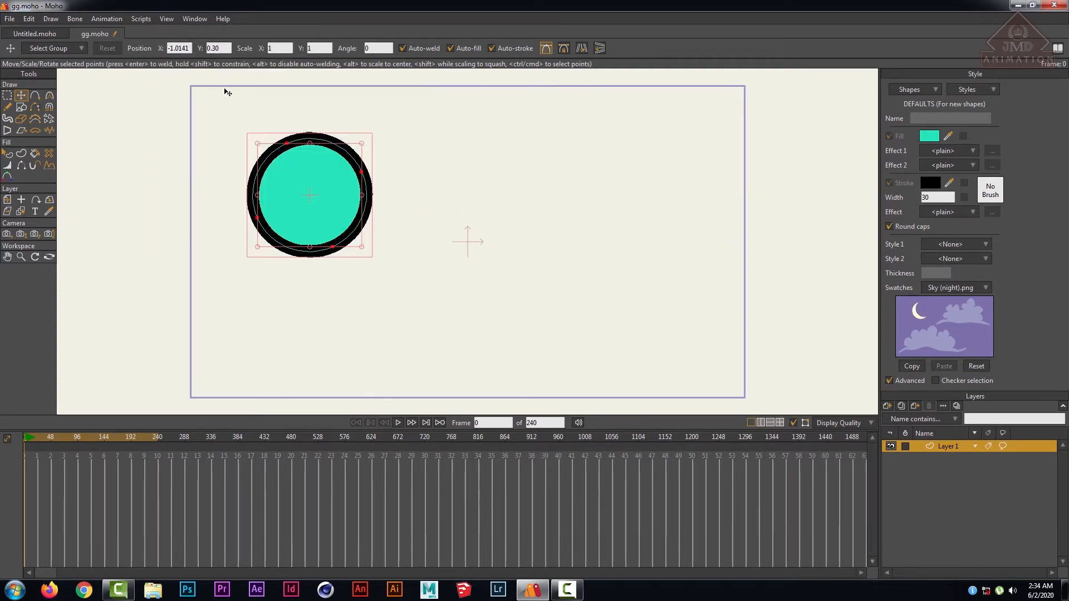
drag(325, 222, 273, 205)
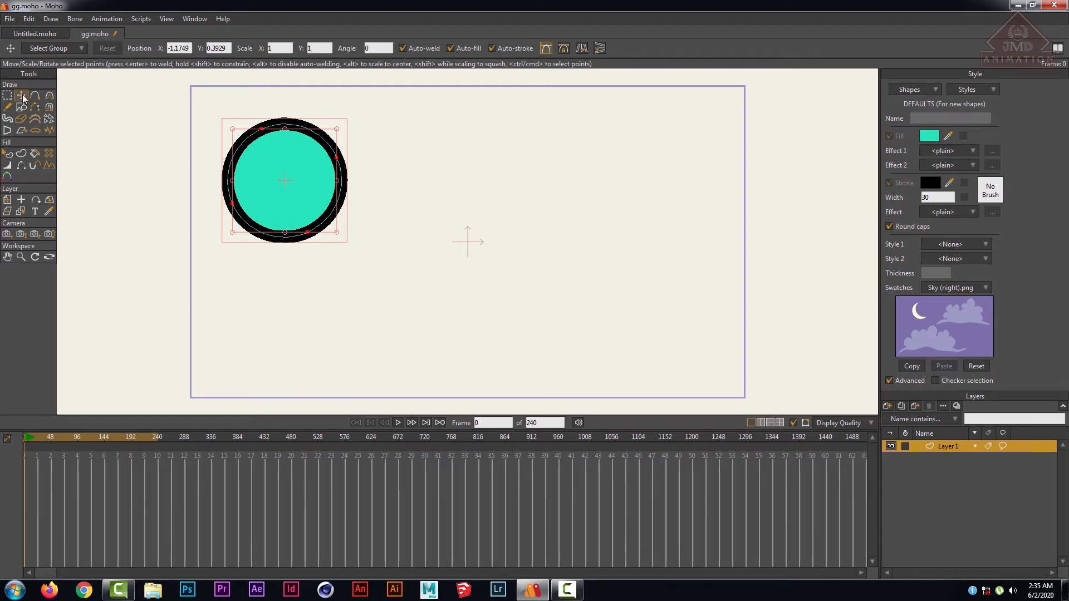
drag(282, 192, 492, 208)
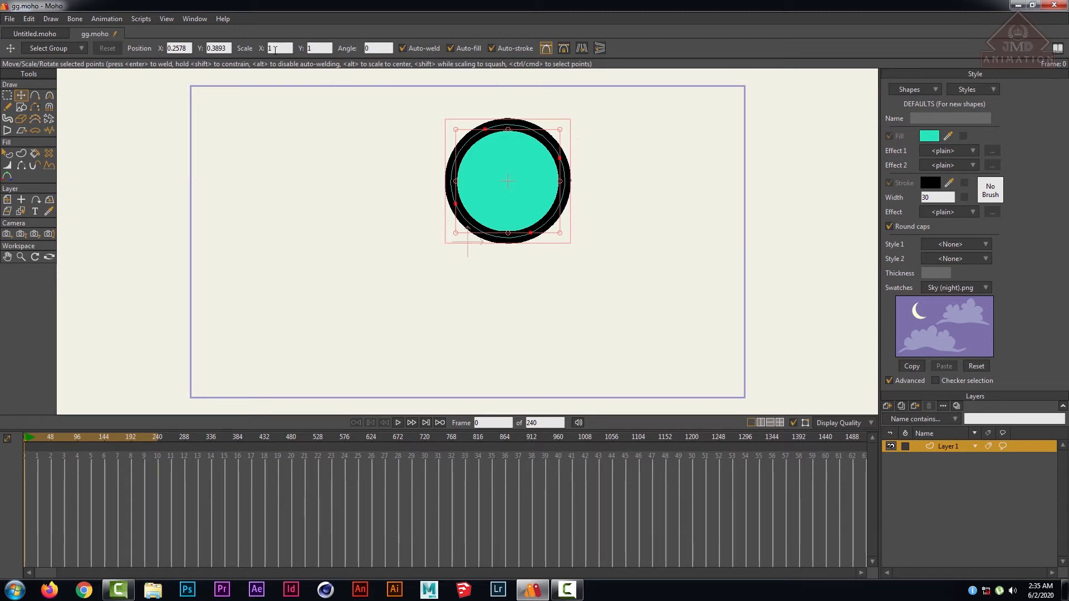
- Try stretching the circle with a horizontal scale of 3, and undo the stretch
key(Tab)
click(290, 48)
text(3)
key(Return)
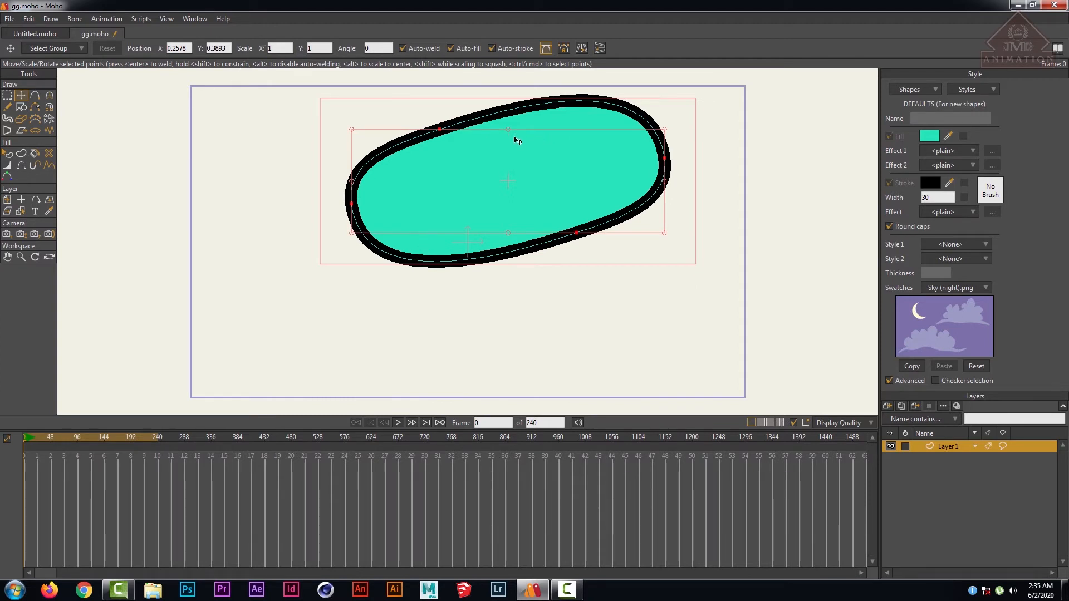
key(ctrl+z)
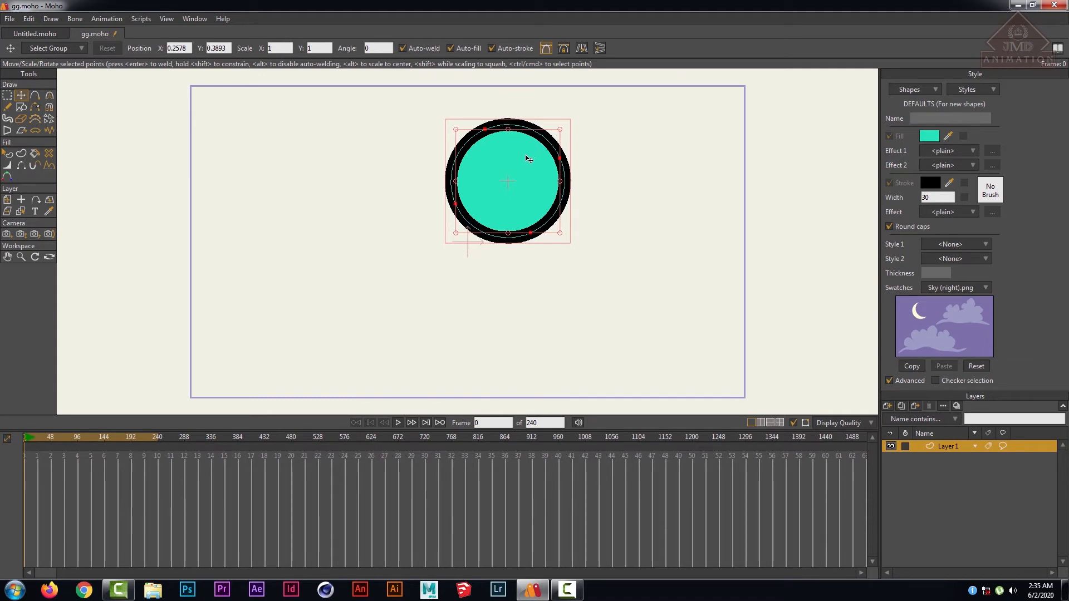
- Move the circle into the frame's upper-left area, at about X -0.66, Y 0.34
drag(529, 159, 292, 146)
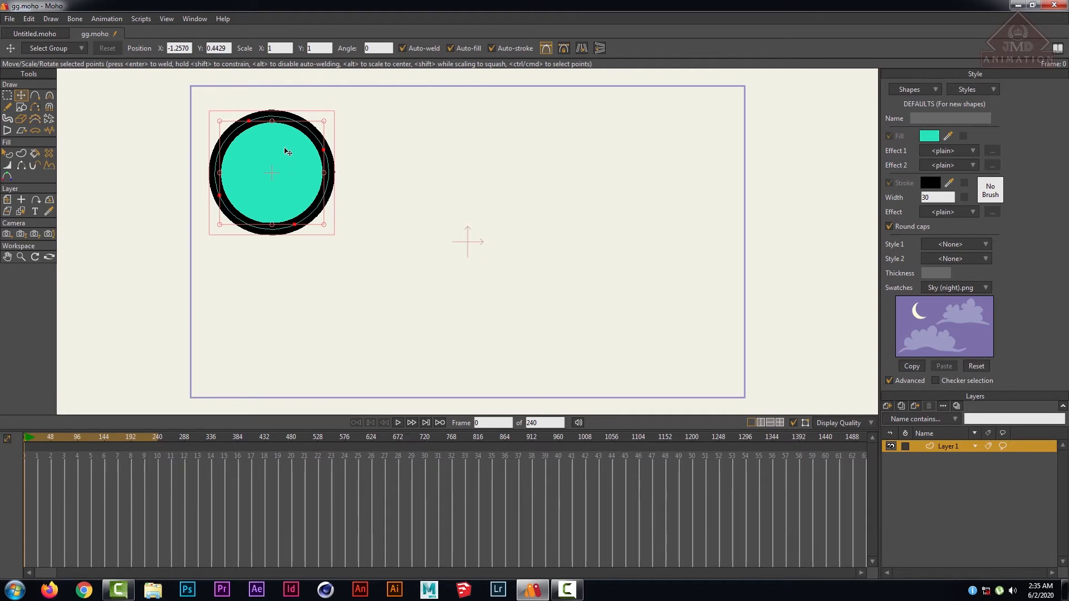
drag(287, 151, 380, 168)
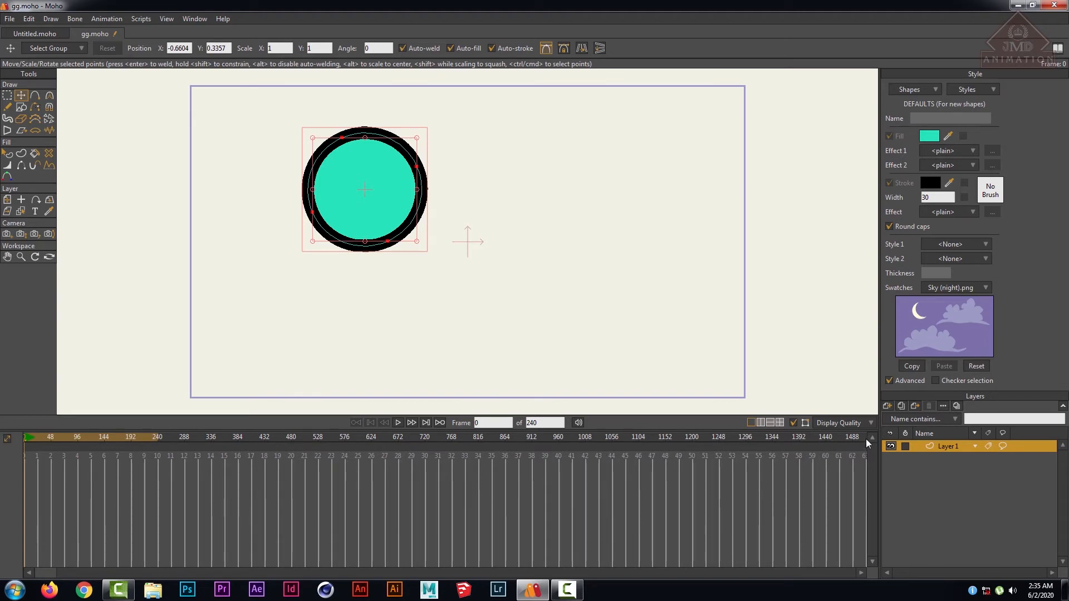
- Widen the timeline's frame spacing and show the timeline options toolbar
click(8, 438)
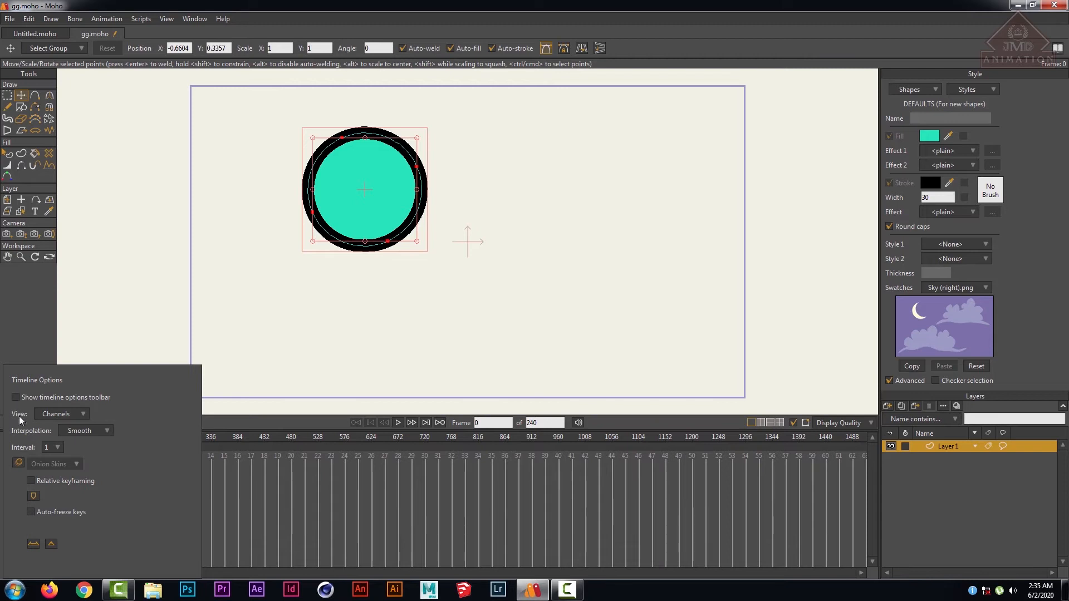
click(33, 543)
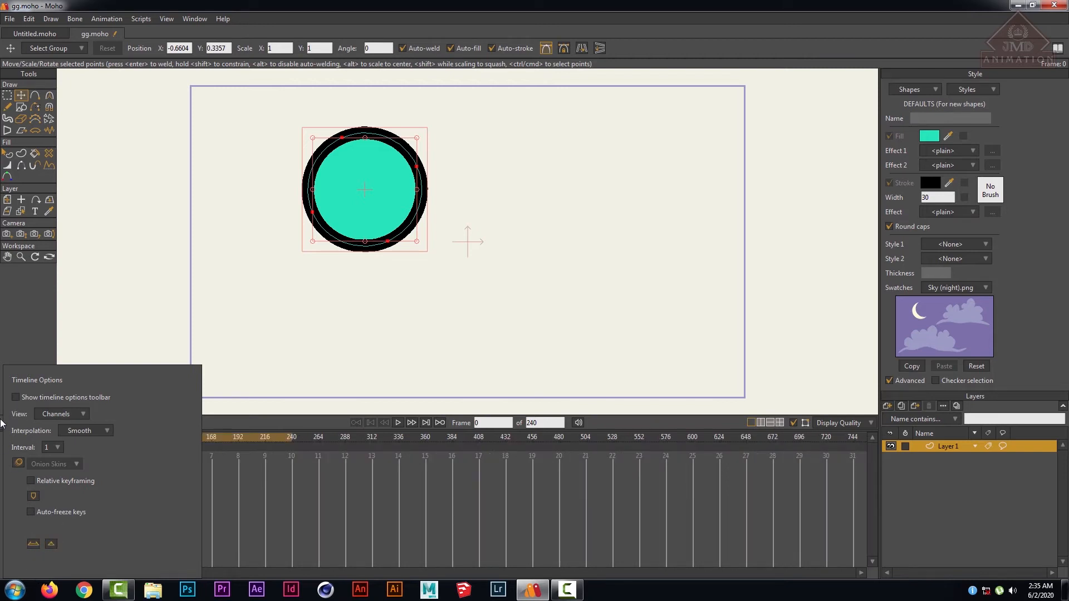
click(16, 396)
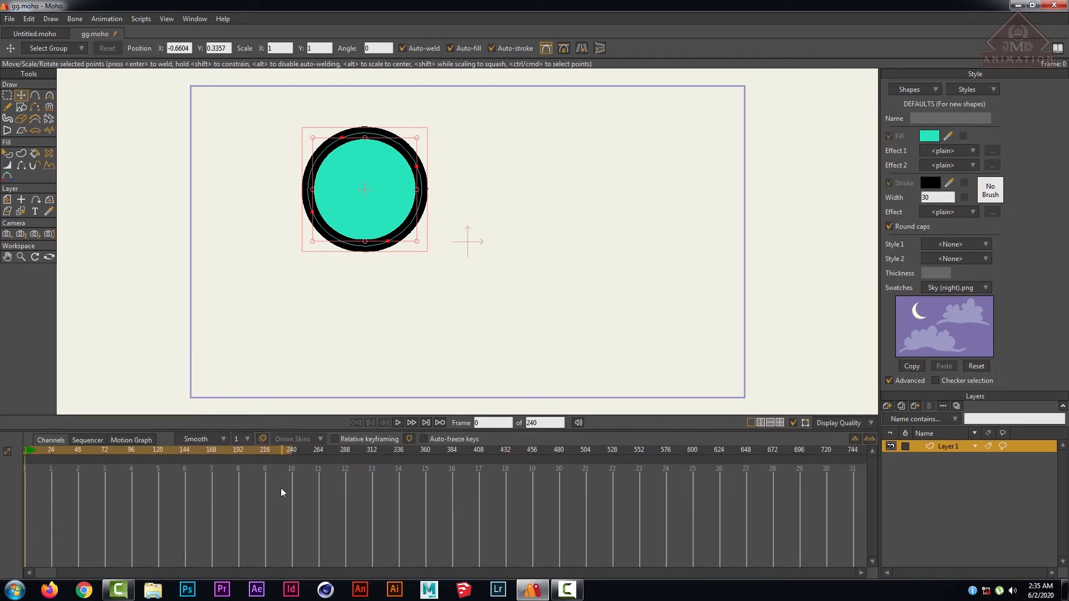
- Look at the timeline's Sequencer view, return to Channels, and view the available keyframe interpolation types
click(65, 440)
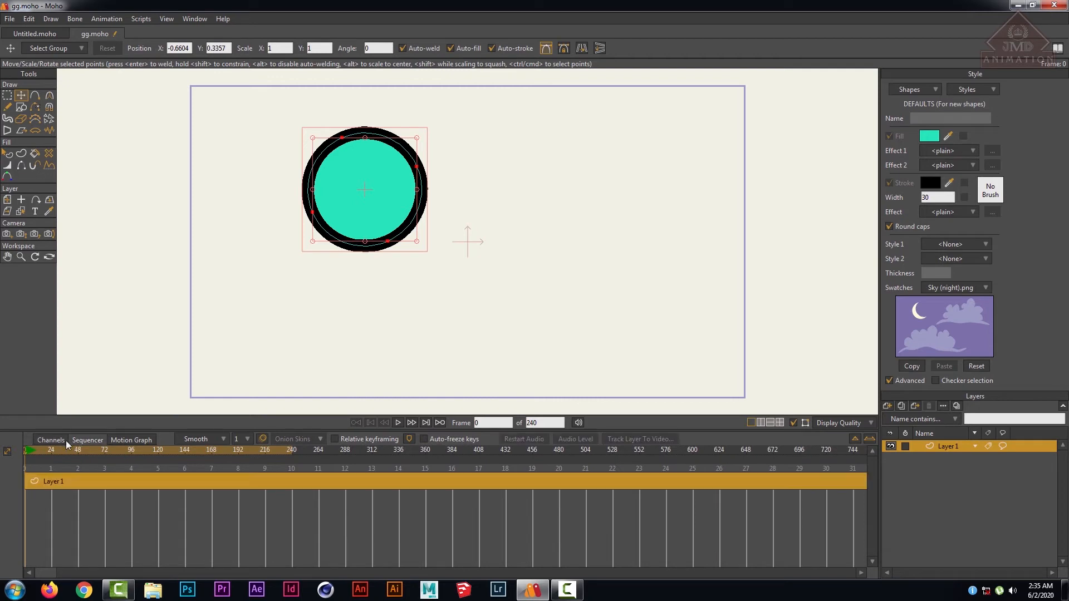
click(41, 442)
click(198, 440)
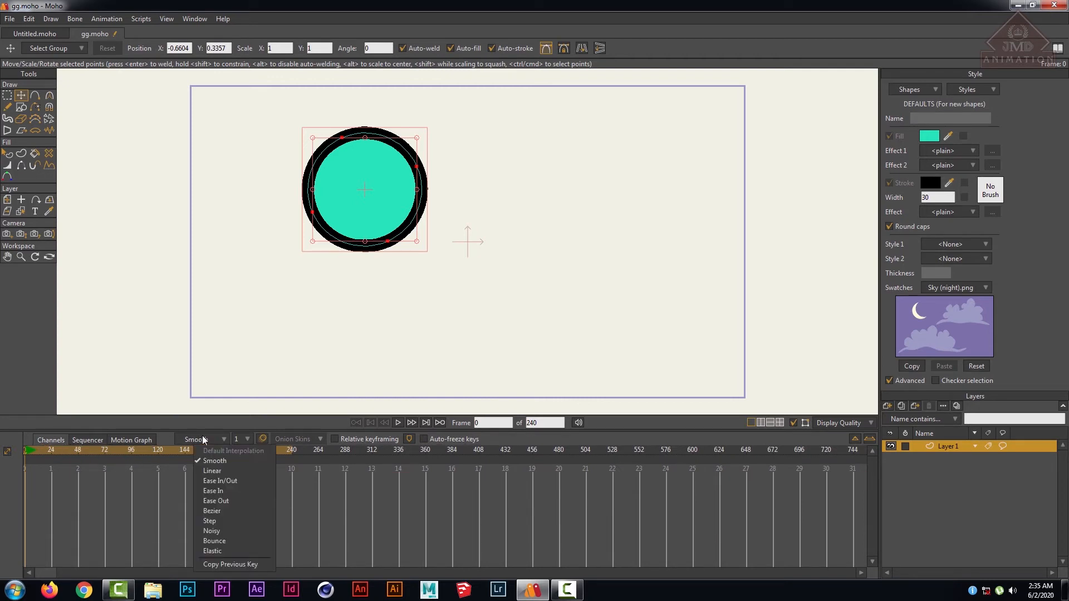
click(118, 442)
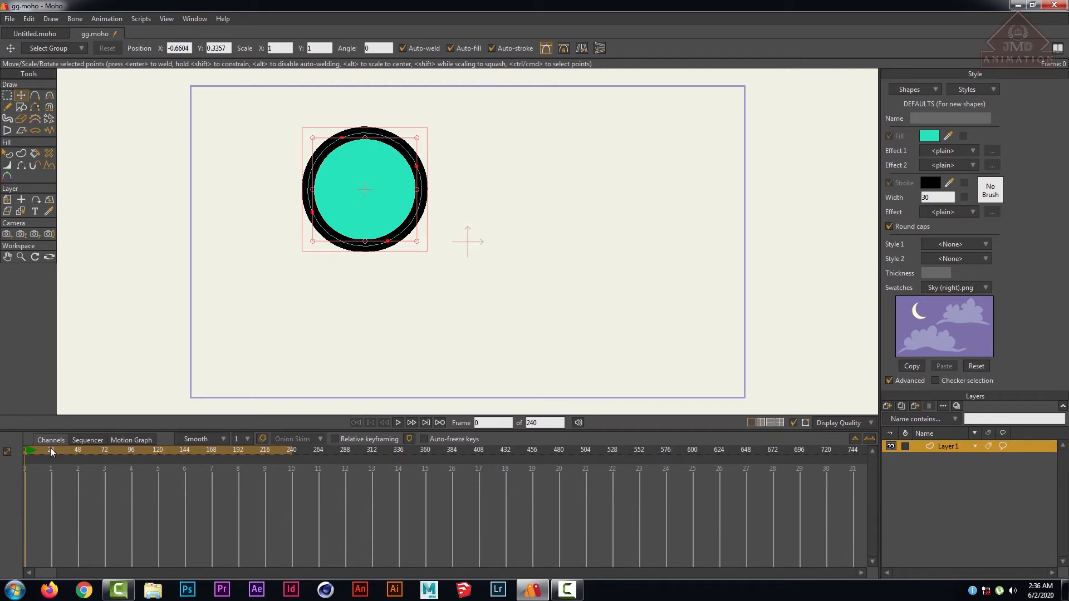
- Keyframe the circle at frame 17, moving its points to about X 0.38, Y 0.21
mouse_move(50, 451)
mouse_down()
mouse_move(78, 452)
mouse_move(34, 451)
mouse_move(44, 451)
mouse_up()
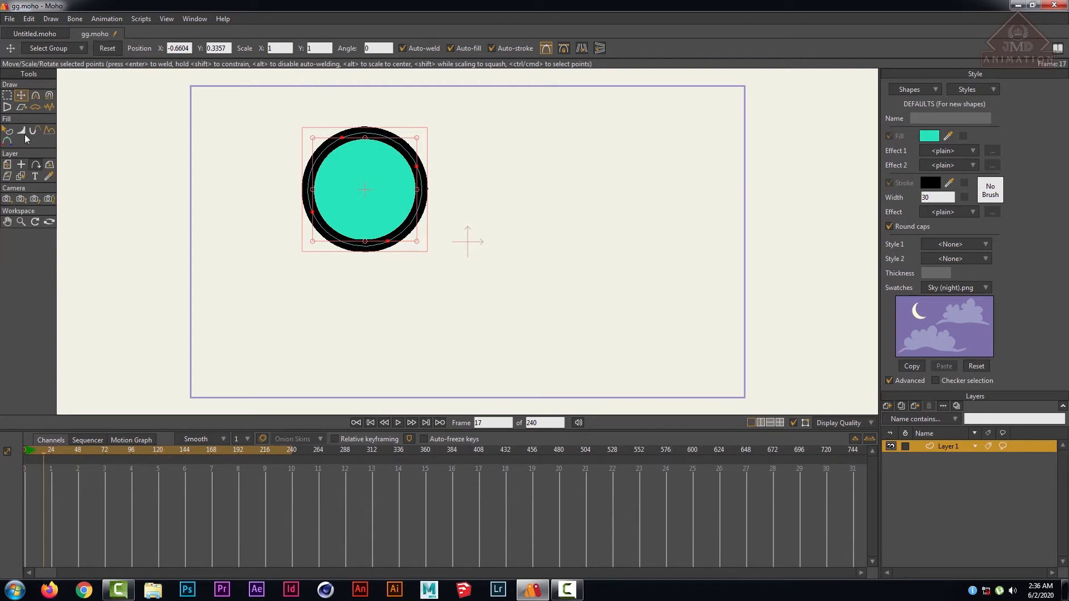
click(7, 95)
click(22, 95)
drag(366, 211, 527, 230)
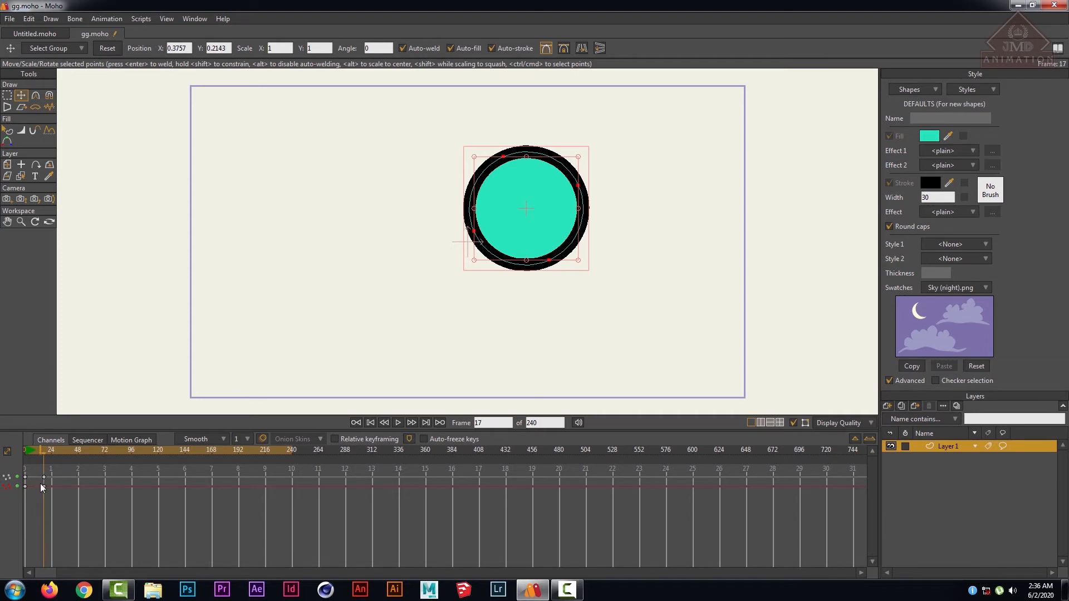
- Keyframe the circle at about X 0.49, Y -0.65 on frame 71 and X -1.41, Y -0.38 on frame 116, and scrub back through the motion
drag(45, 452, 103, 454)
drag(556, 224, 568, 359)
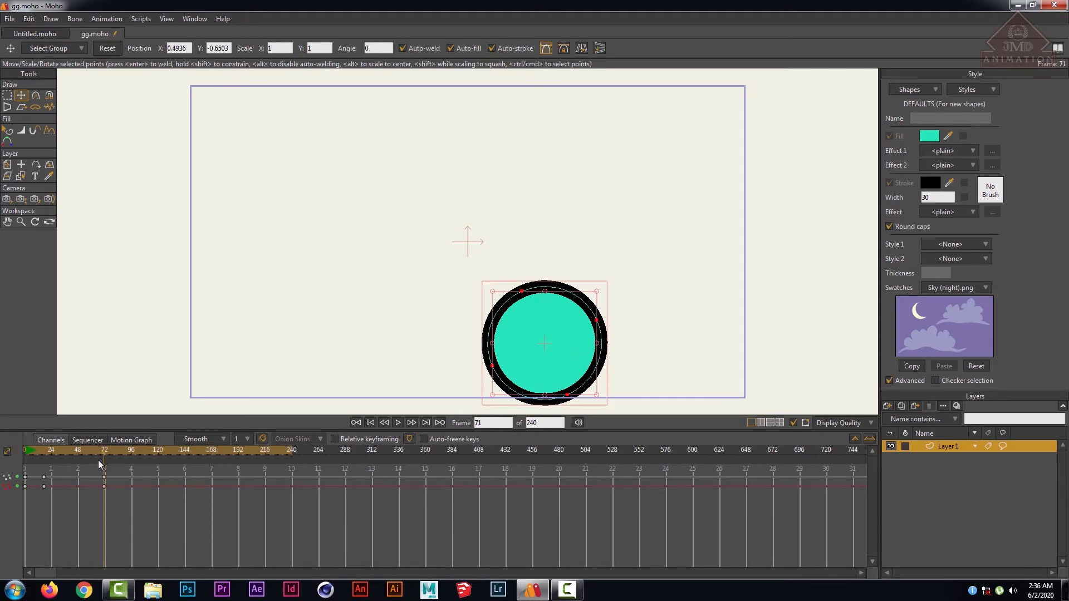
drag(102, 453, 154, 453)
drag(554, 380, 257, 337)
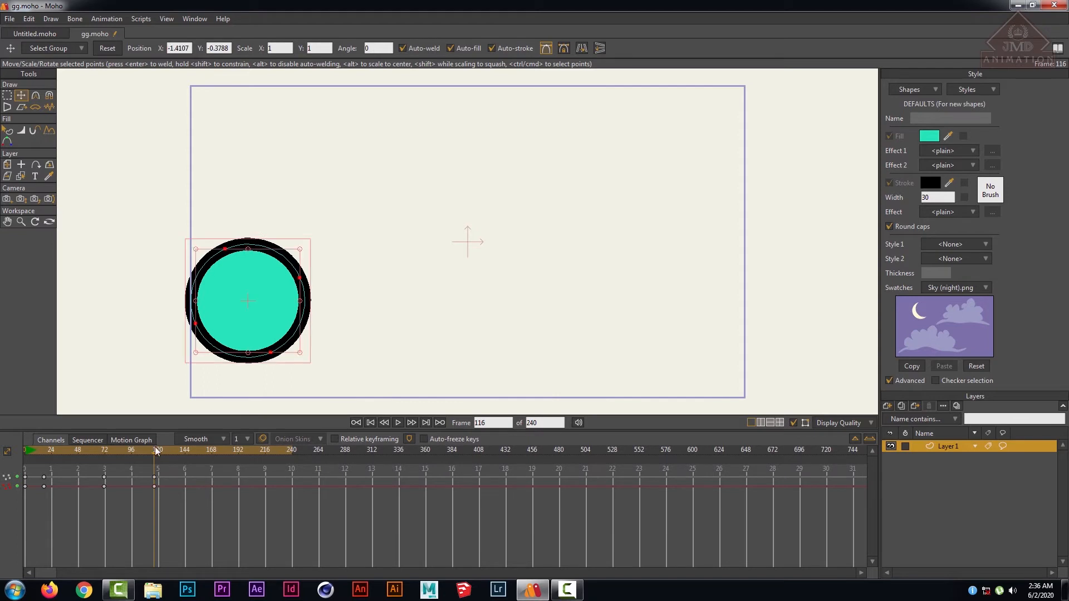
drag(156, 459, 53, 481)
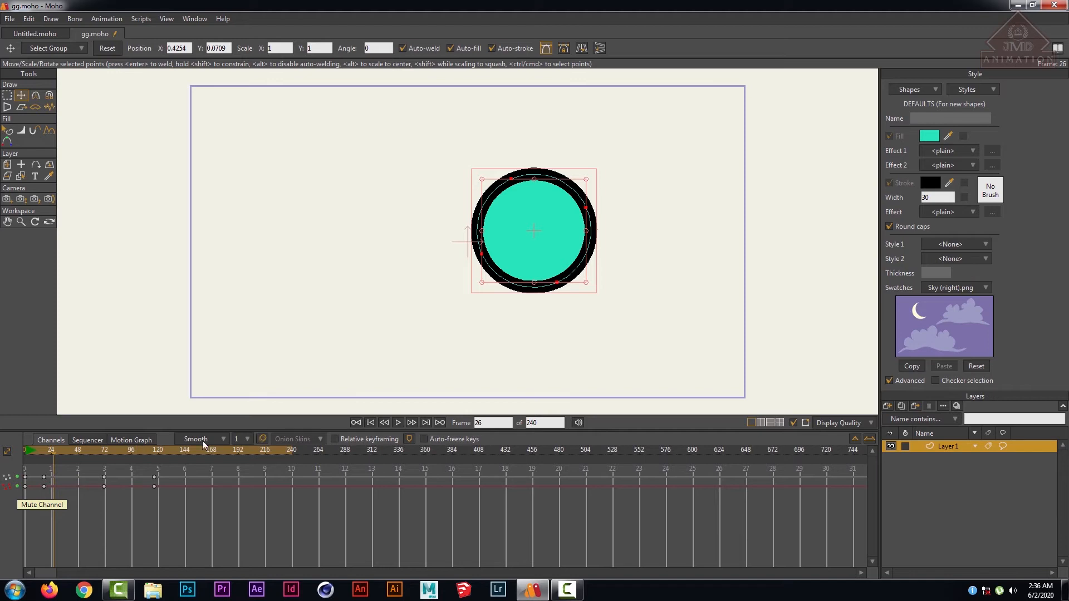
- Open the program preferences and review the startup file choices and the Documents settings
click(30, 19)
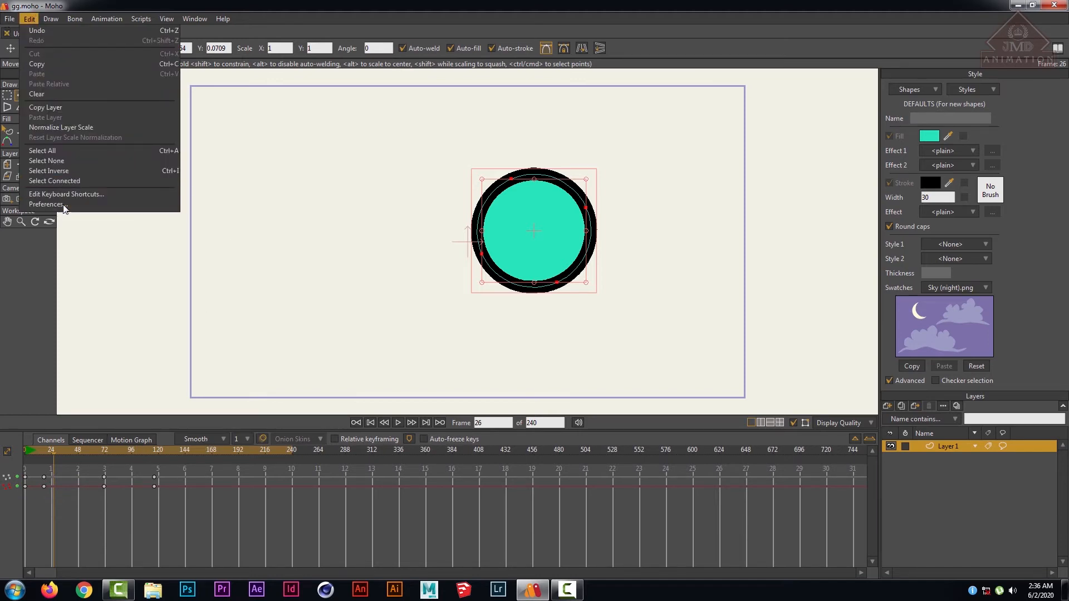
click(56, 205)
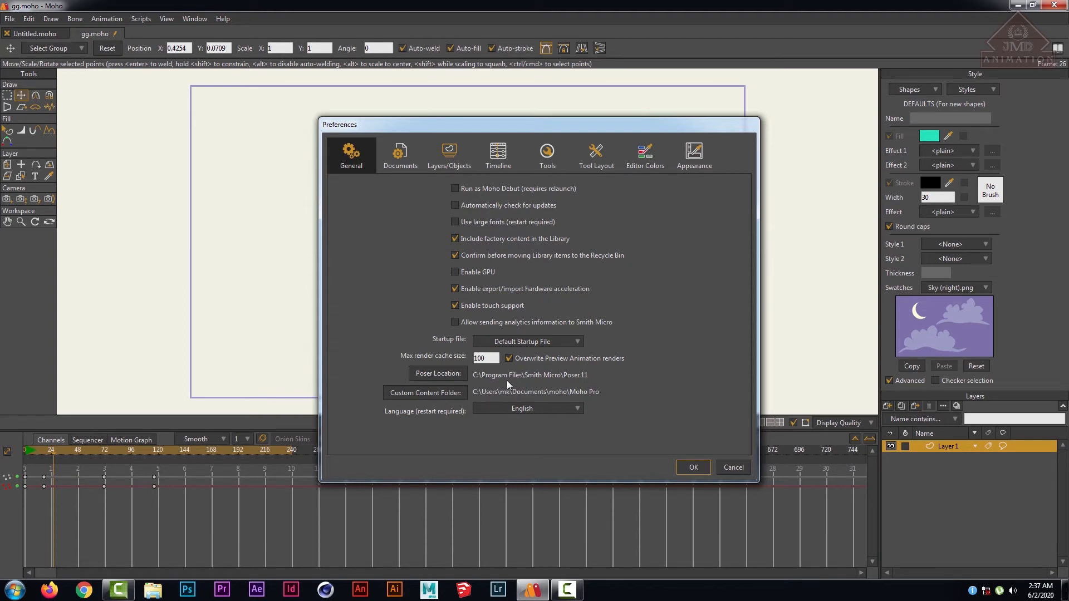
click(537, 340)
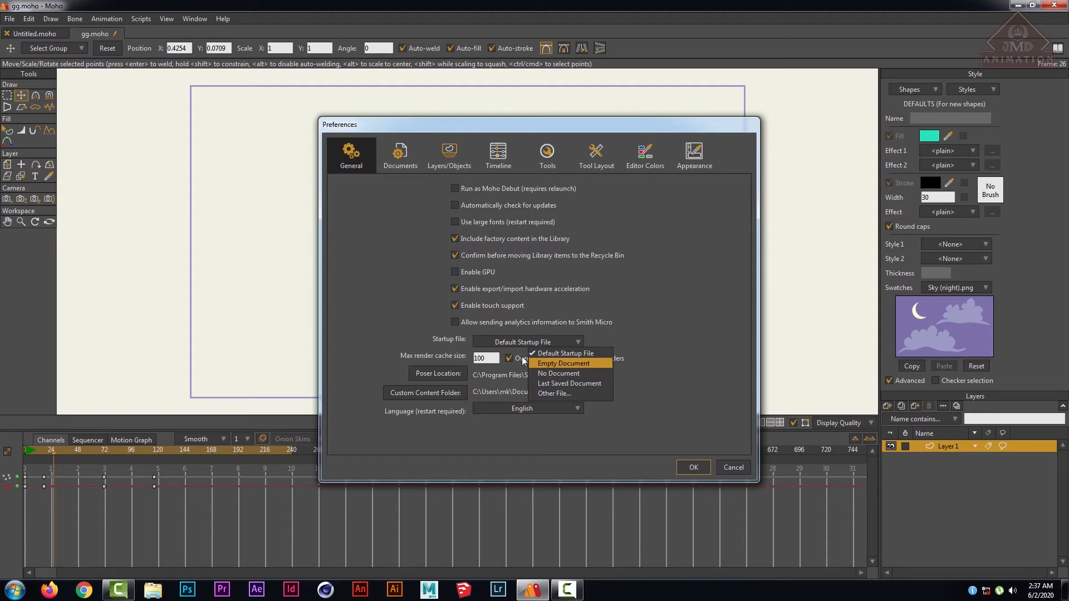
click(505, 339)
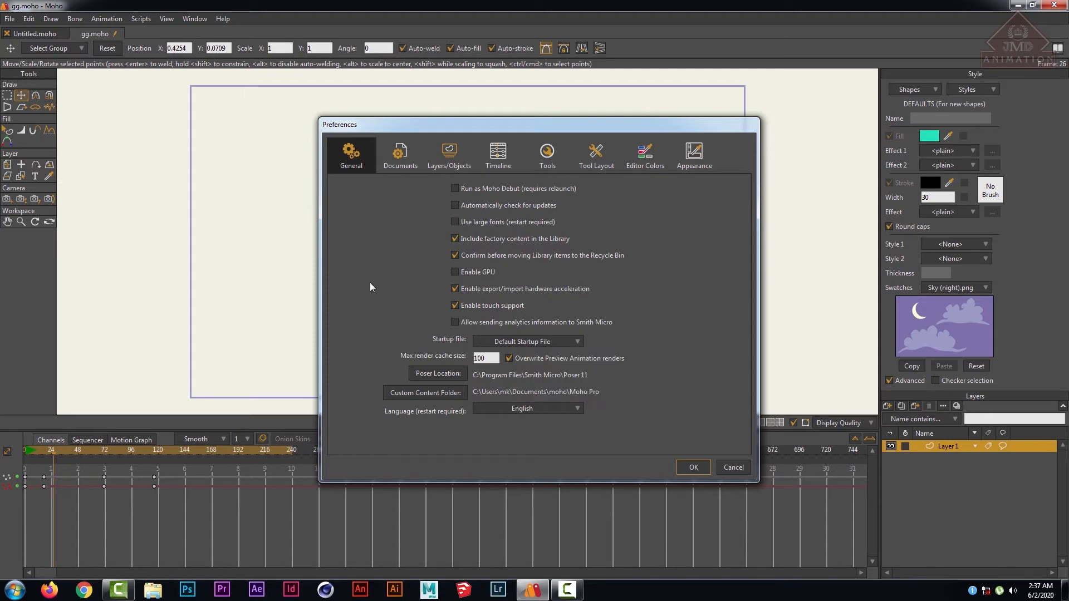
click(403, 151)
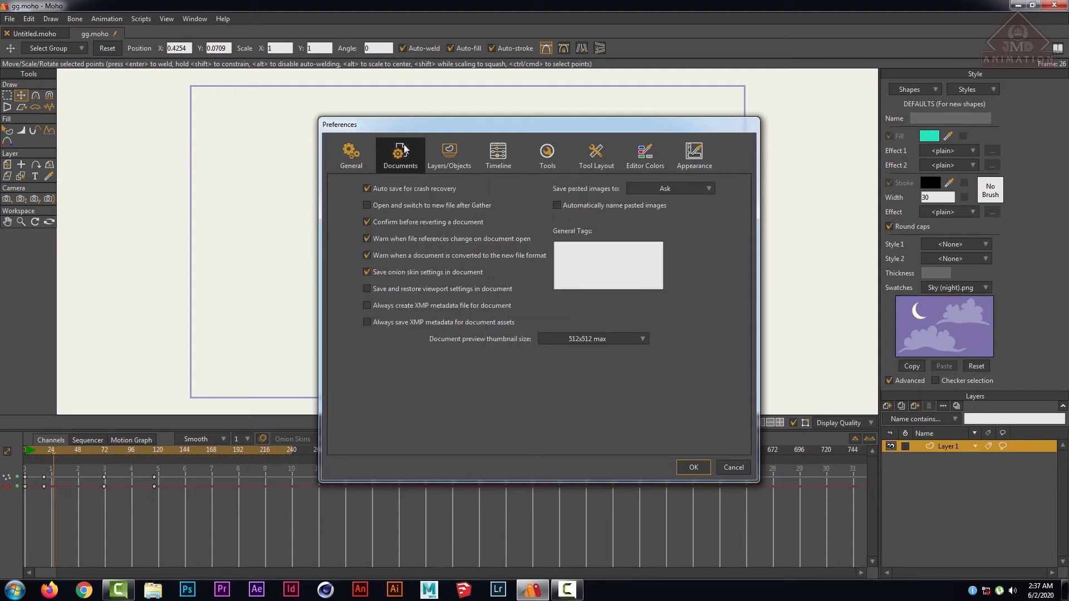
click(667, 177)
- Raise the interface brightness to a lighter grey in the Appearance preferences and apply it
click(694, 161)
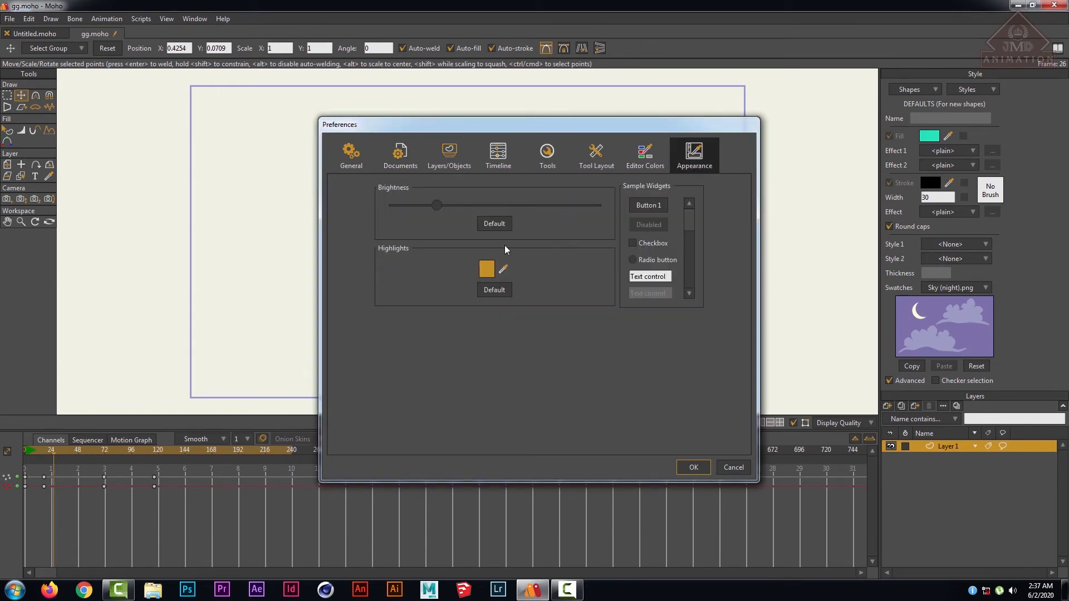
drag(445, 208, 487, 207)
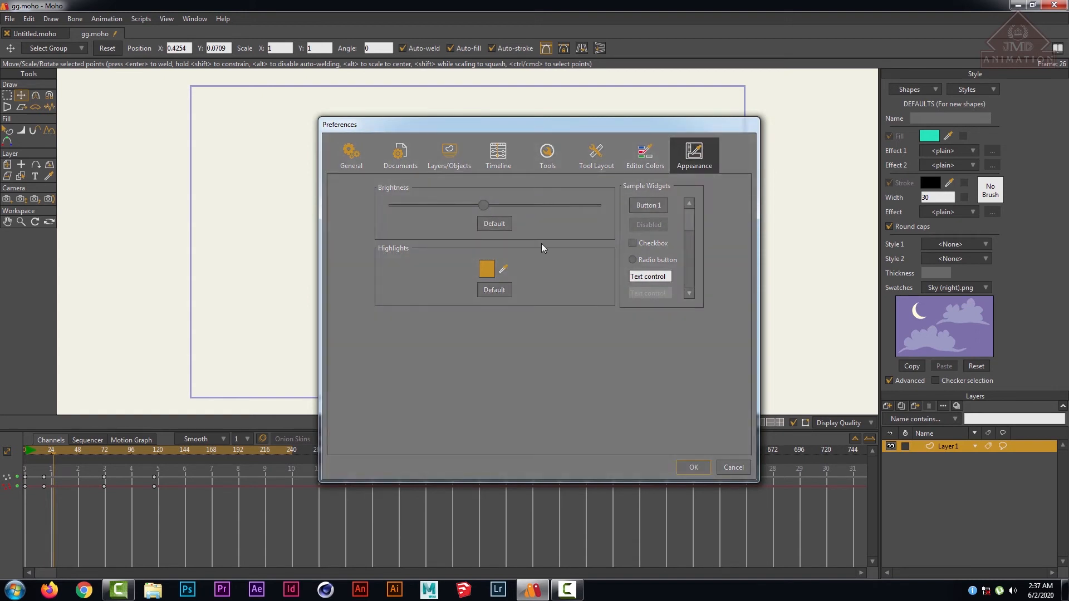
click(693, 467)
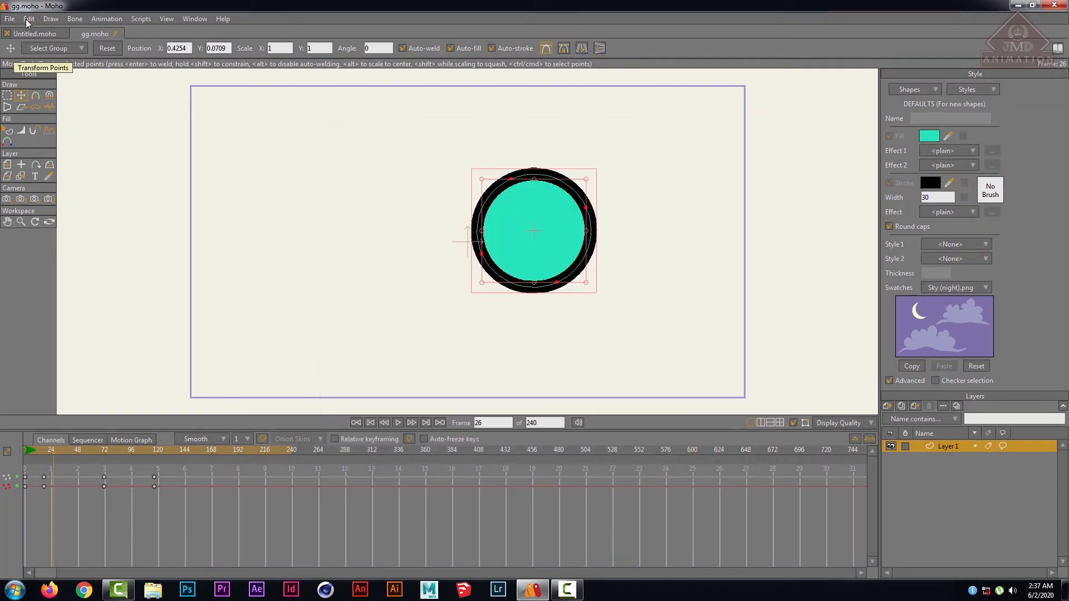
- Reopen the Appearance preferences and lower the interface brightness to a dark grey
click(29, 19)
click(55, 204)
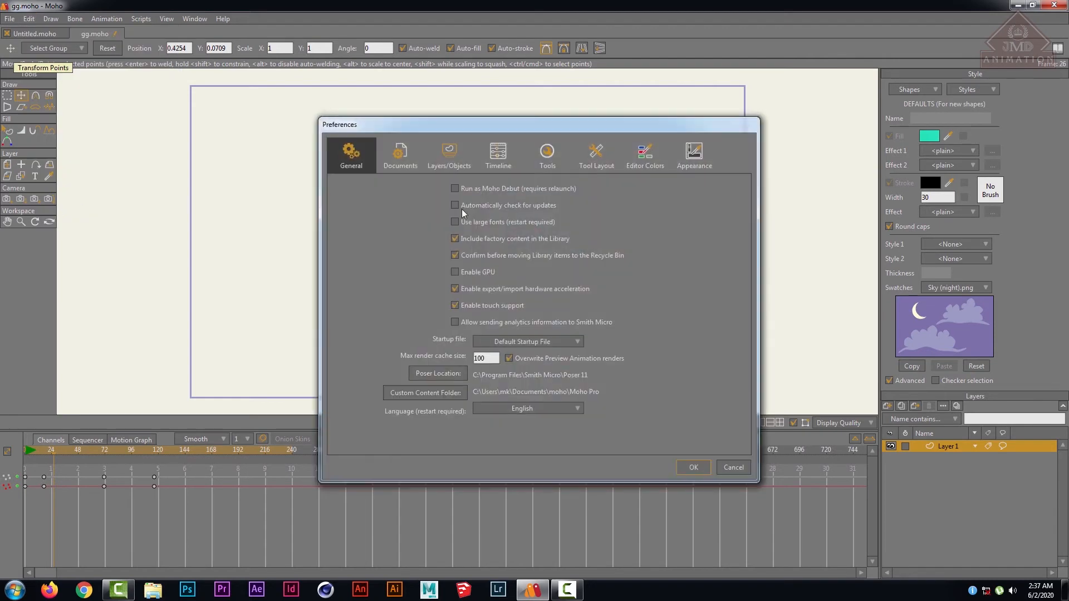
click(695, 160)
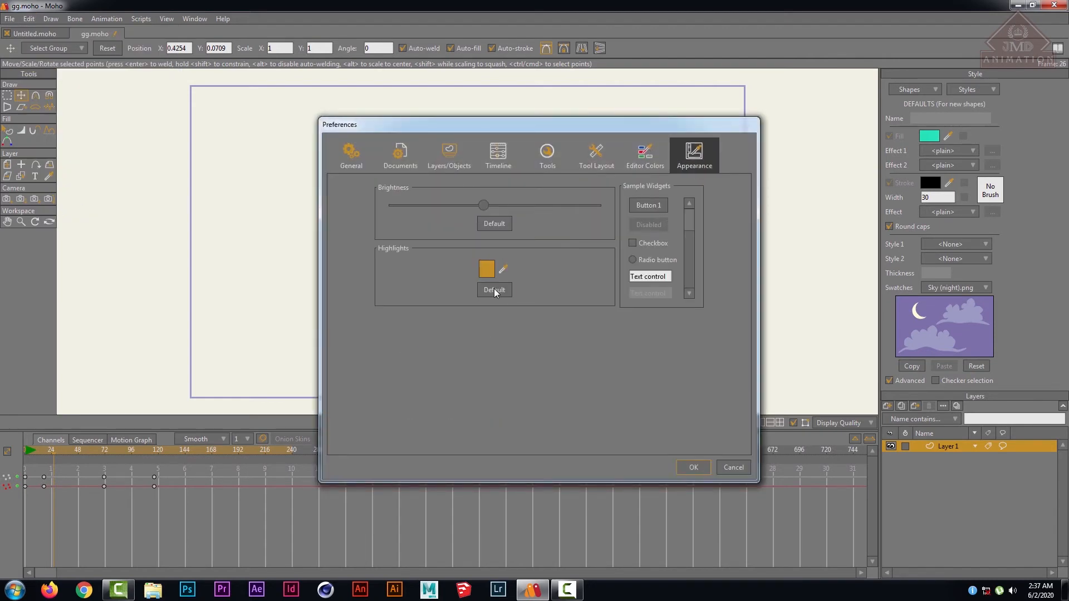
drag(483, 205, 433, 203)
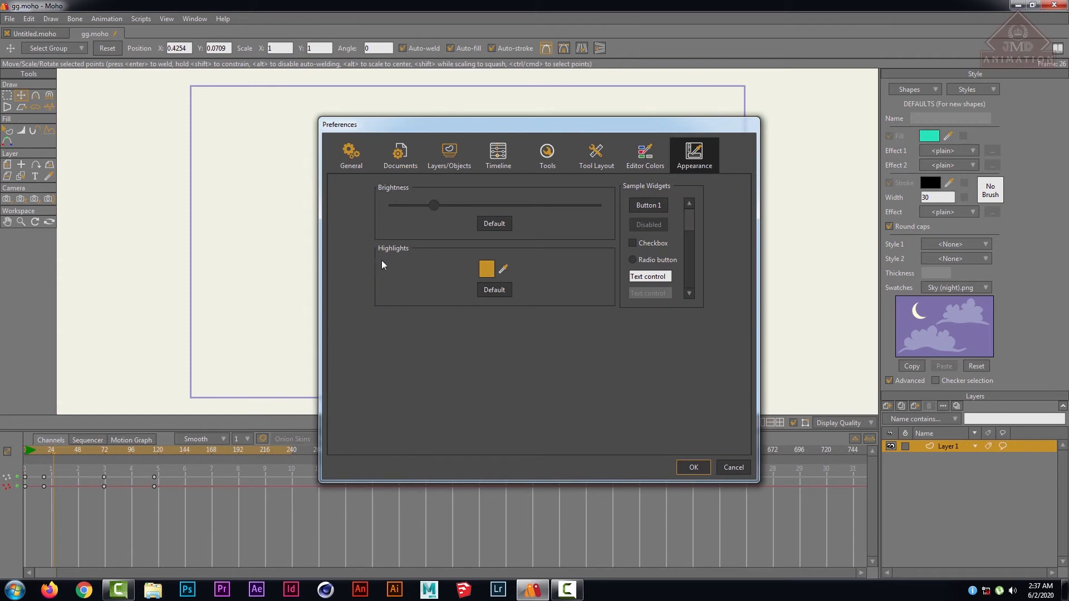
- Review the Editor Colors, Tool Layout, Tools and Timeline preferences, then close the preferences
click(646, 155)
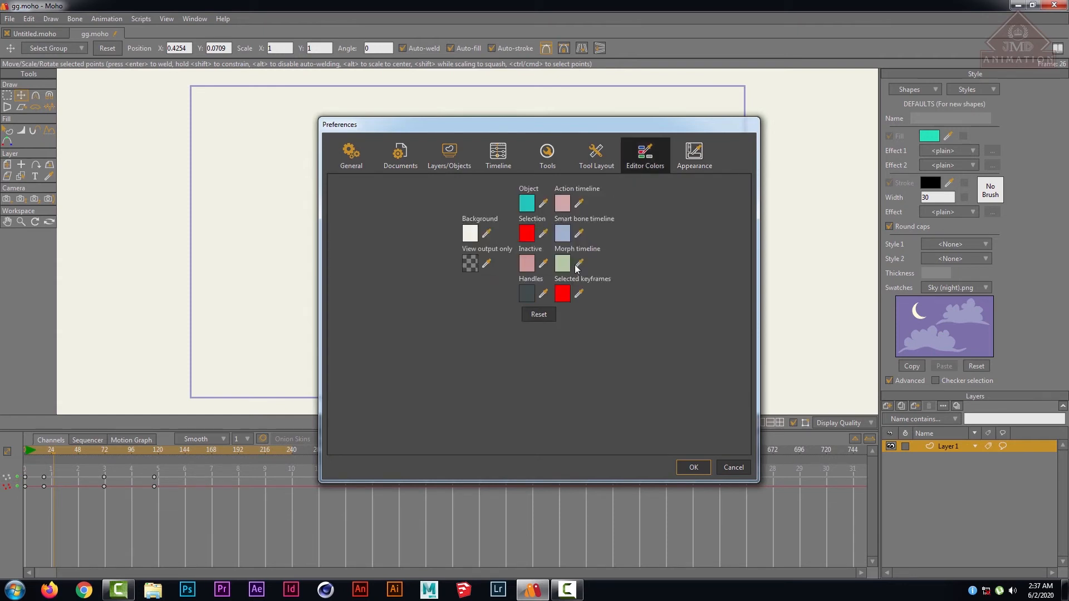
click(595, 153)
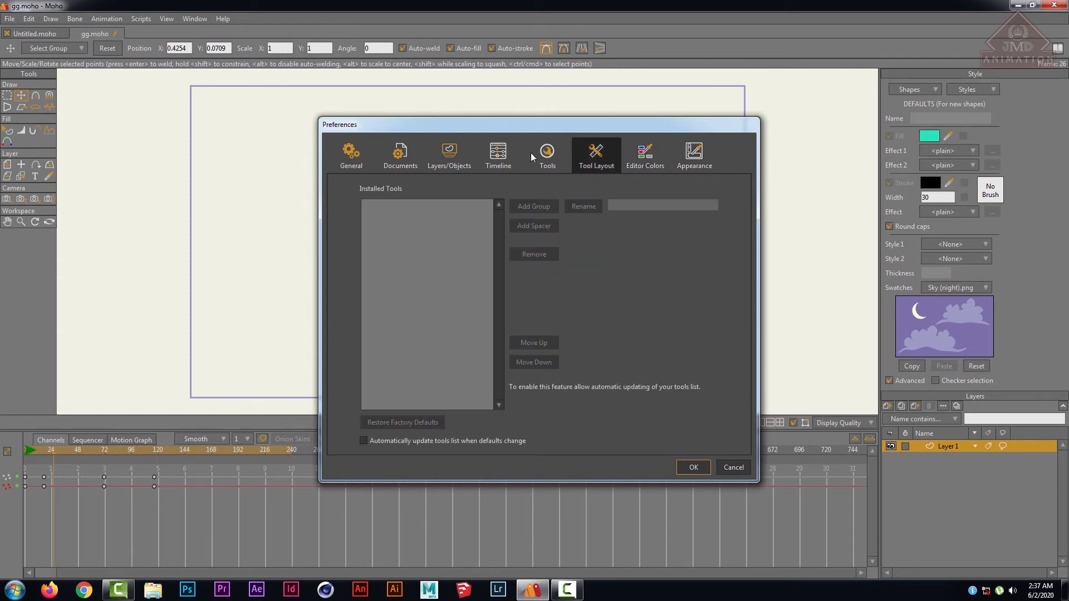
click(546, 158)
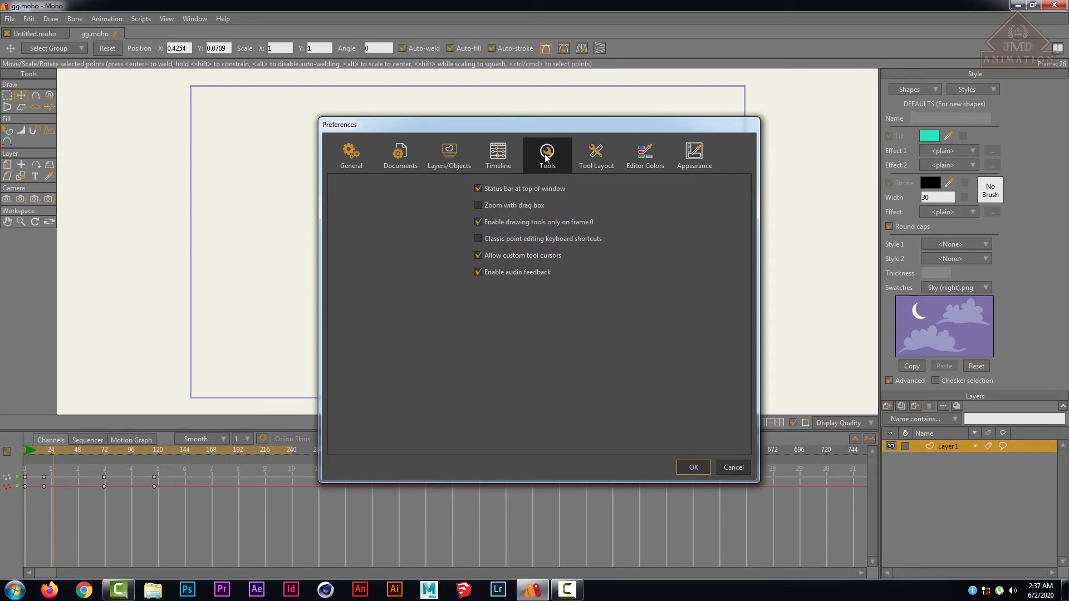
click(498, 160)
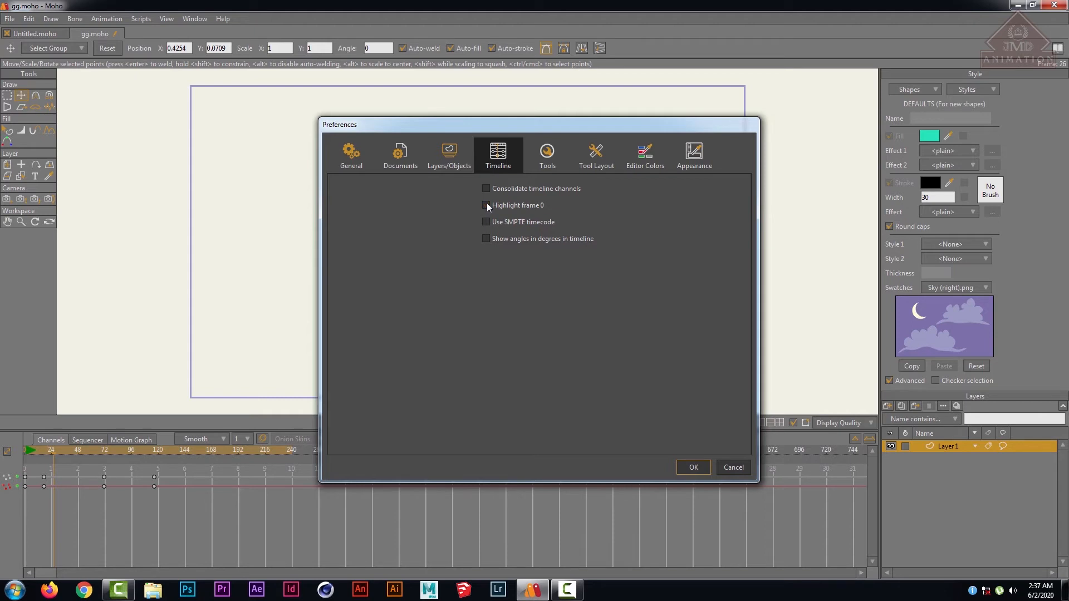
click(692, 466)
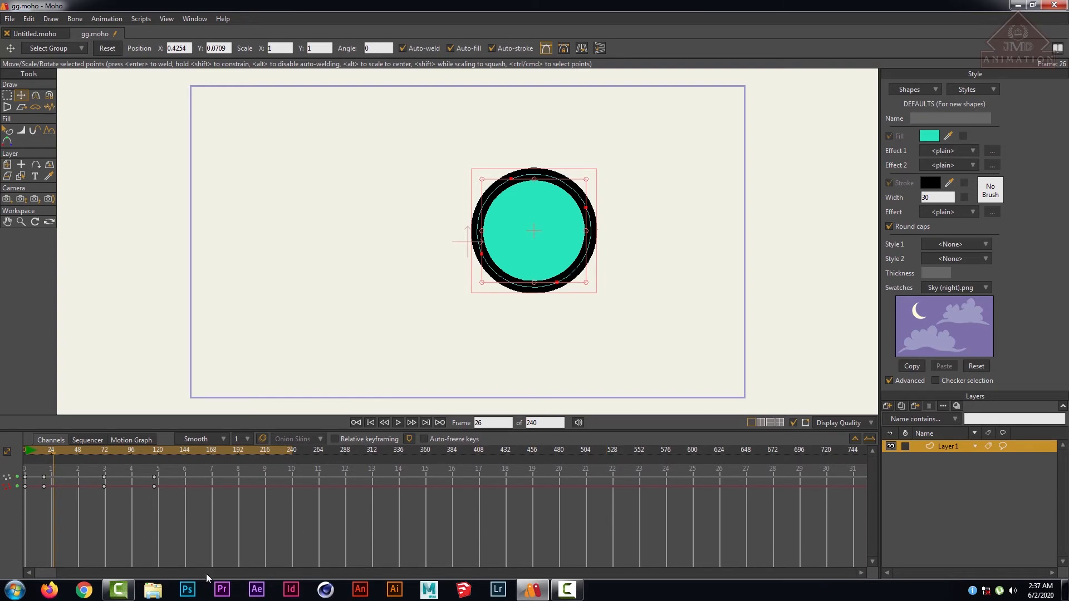
- Return the timeline to frame 0, select all of the circle's points with Select Points, and clear the selection
drag(49, 456, 1, 441)
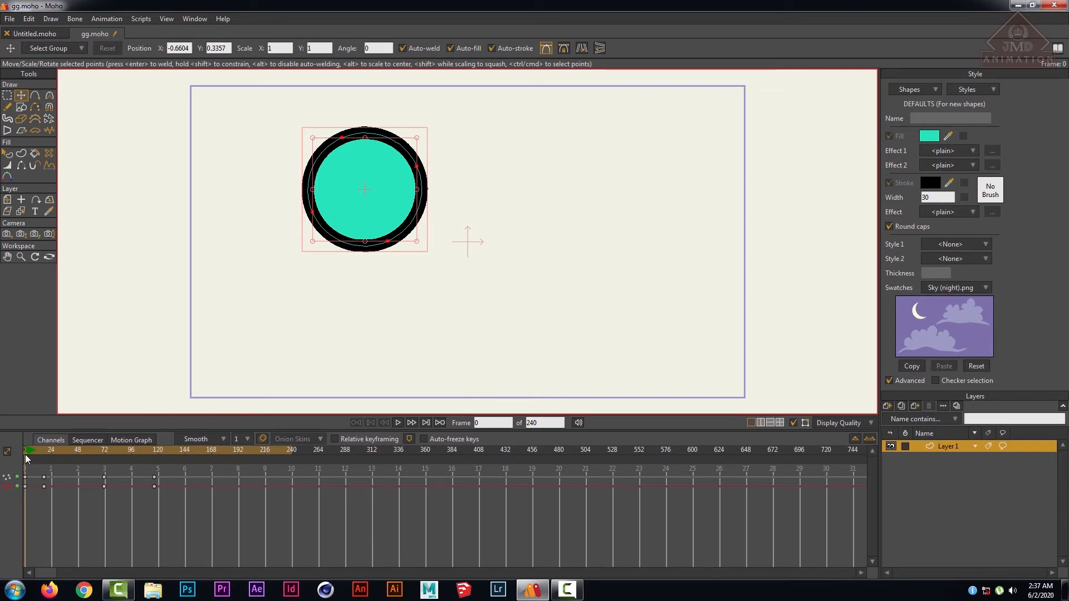
mouse_move(25, 455)
mouse_down()
mouse_move(155, 467)
mouse_move(25, 474)
mouse_up()
click(7, 95)
drag(241, 119, 673, 399)
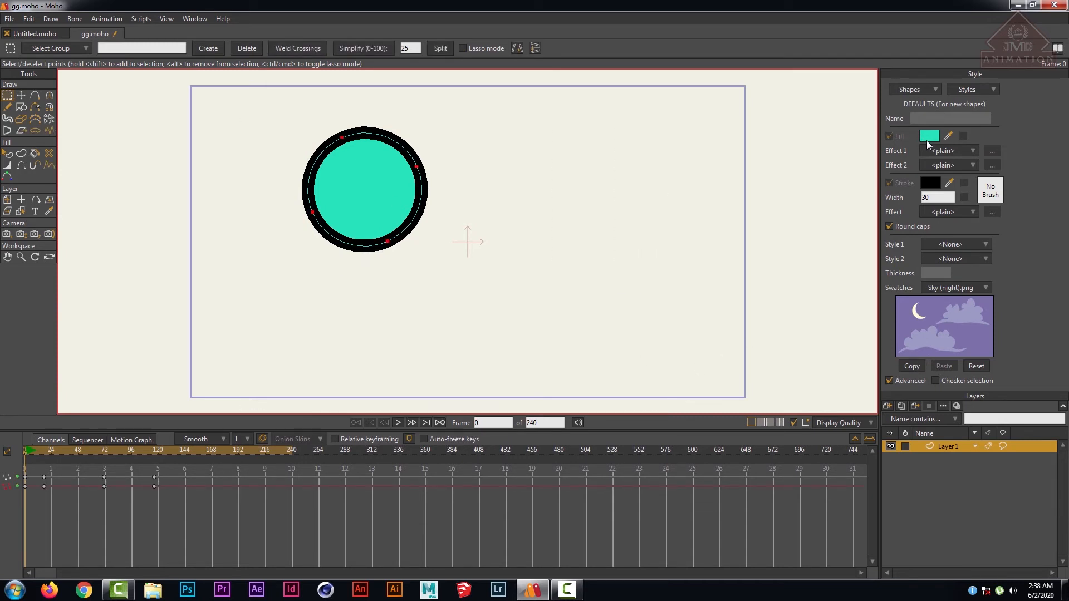
click(478, 318)
scroll(594, 328, down, 3)
scroll(594, 328, up, 3)
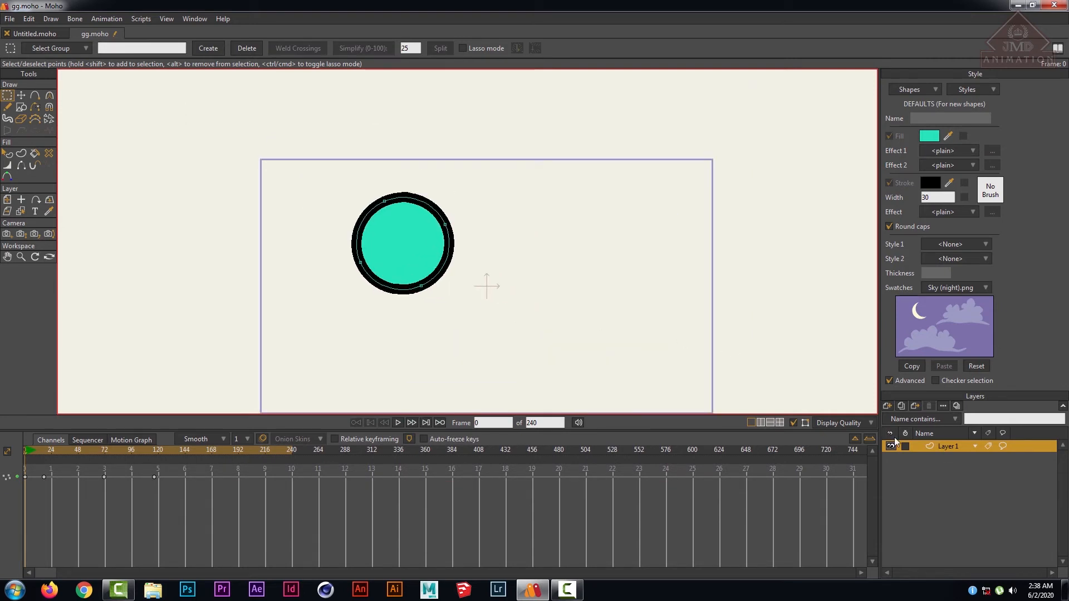
click(889, 407)
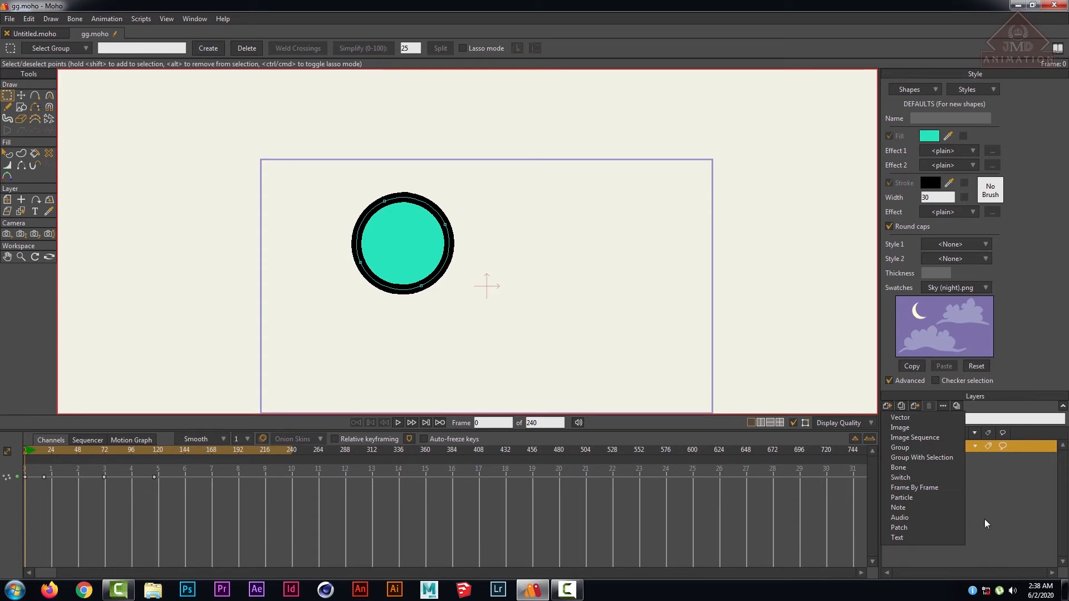
click(1015, 484)
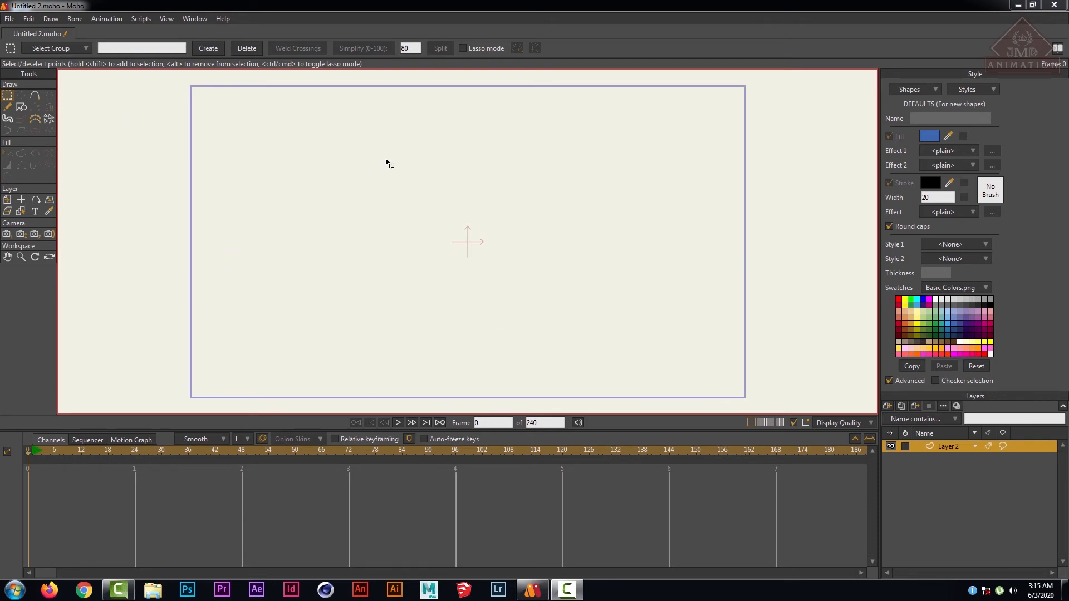
click(29, 19)
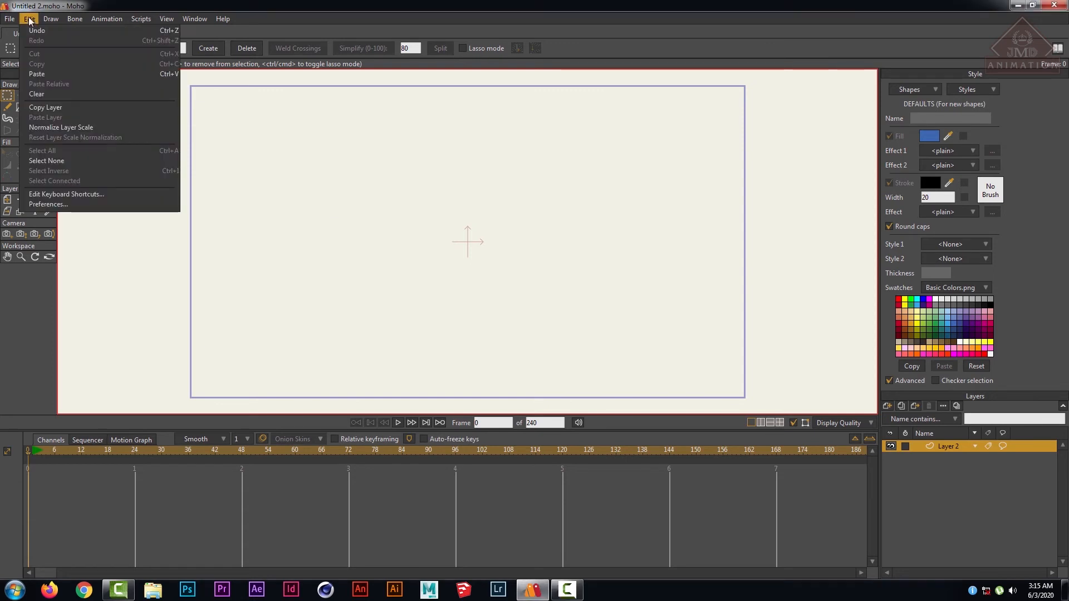
mouse_move(12, 20)
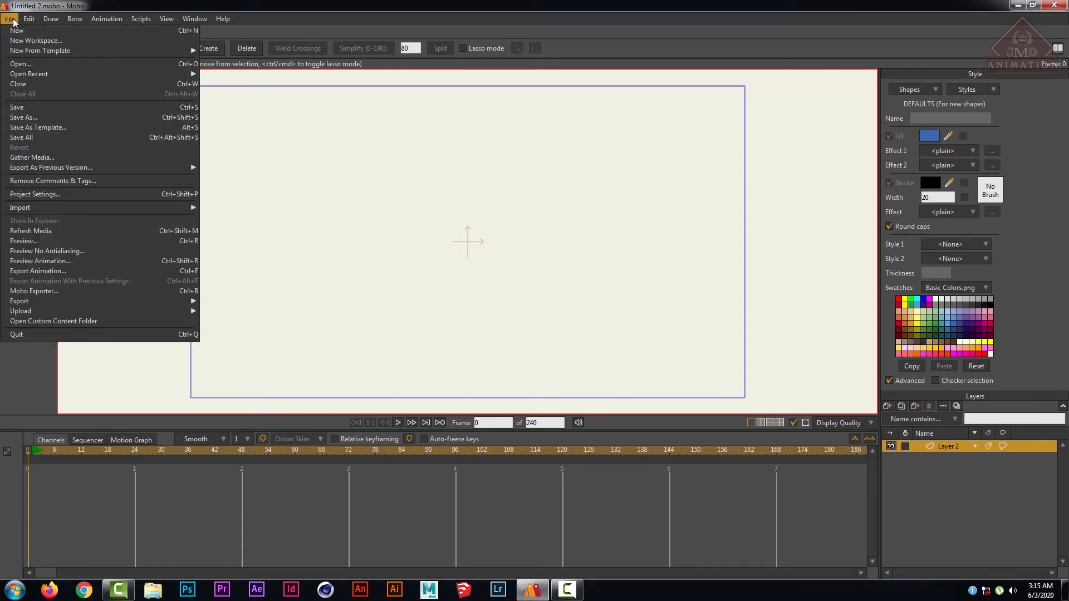
click(375, 502)
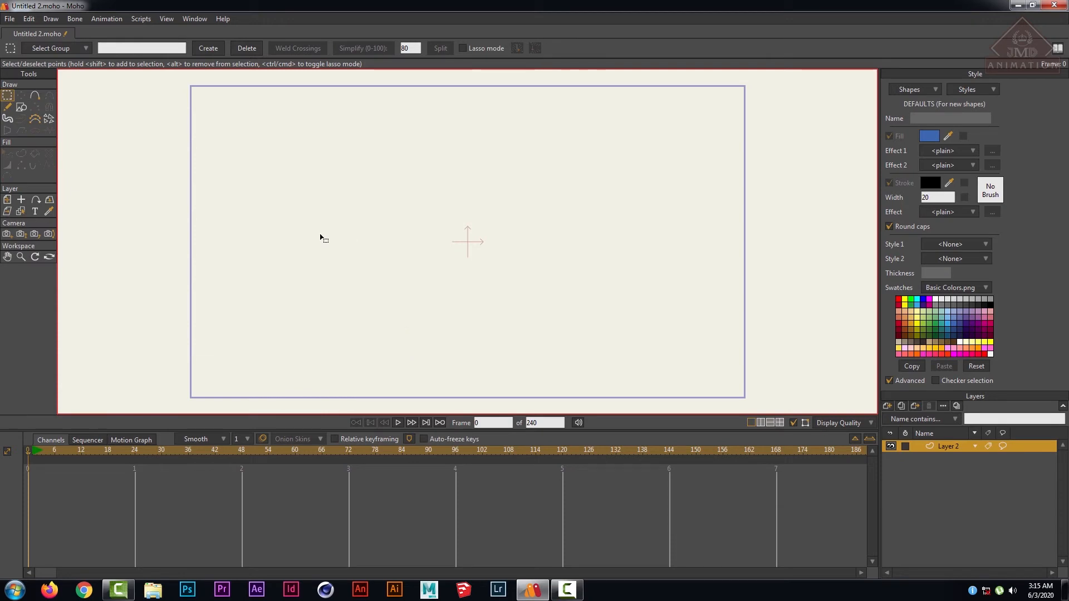
- Draw a blue rectangle with a black outline in the left half of the frame and select it as a shape
click(24, 105)
click(119, 50)
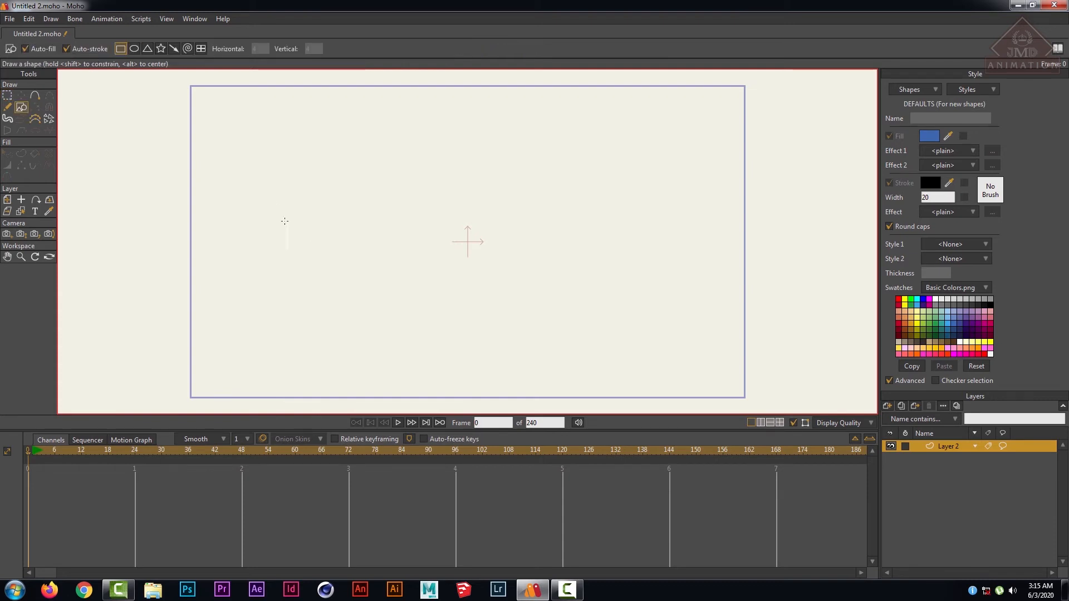
mouse_move(247, 173)
mouse_down()
mouse_move(324, 244)
mouse_move(376, 265)
mouse_up()
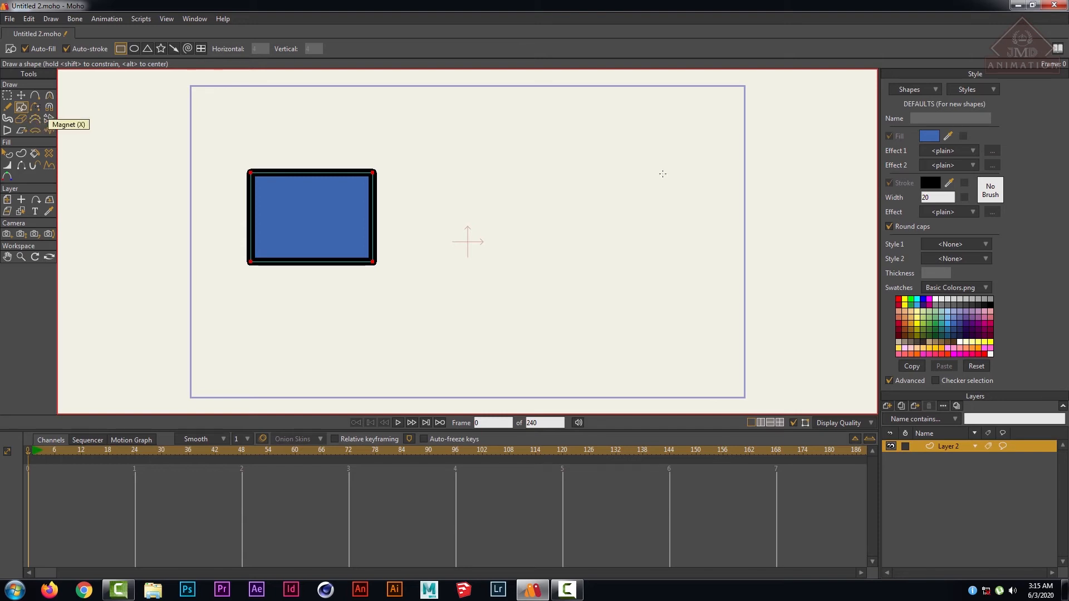
click(8, 153)
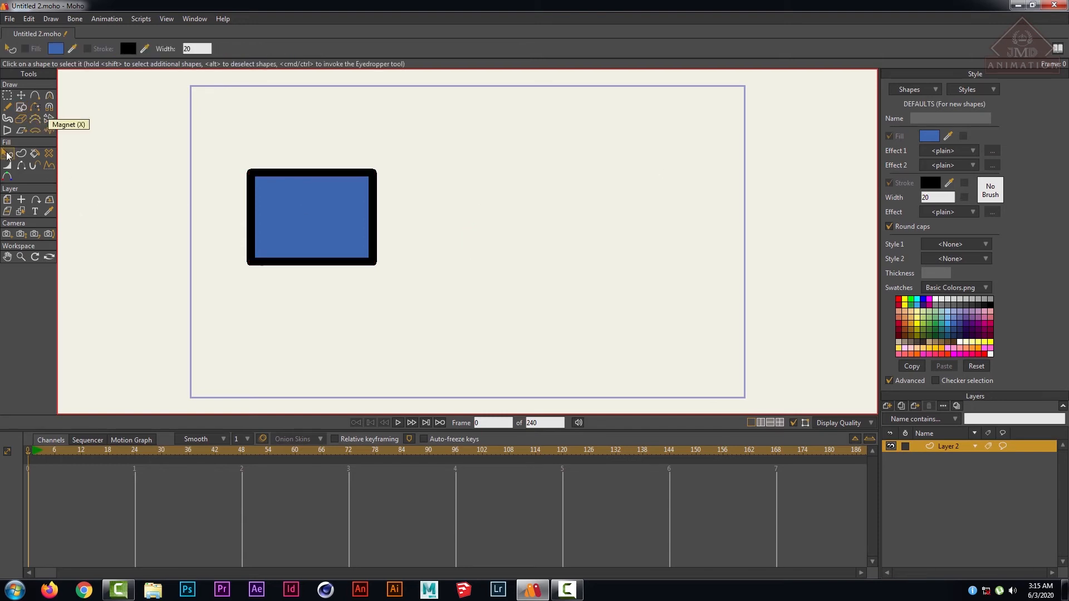
click(336, 227)
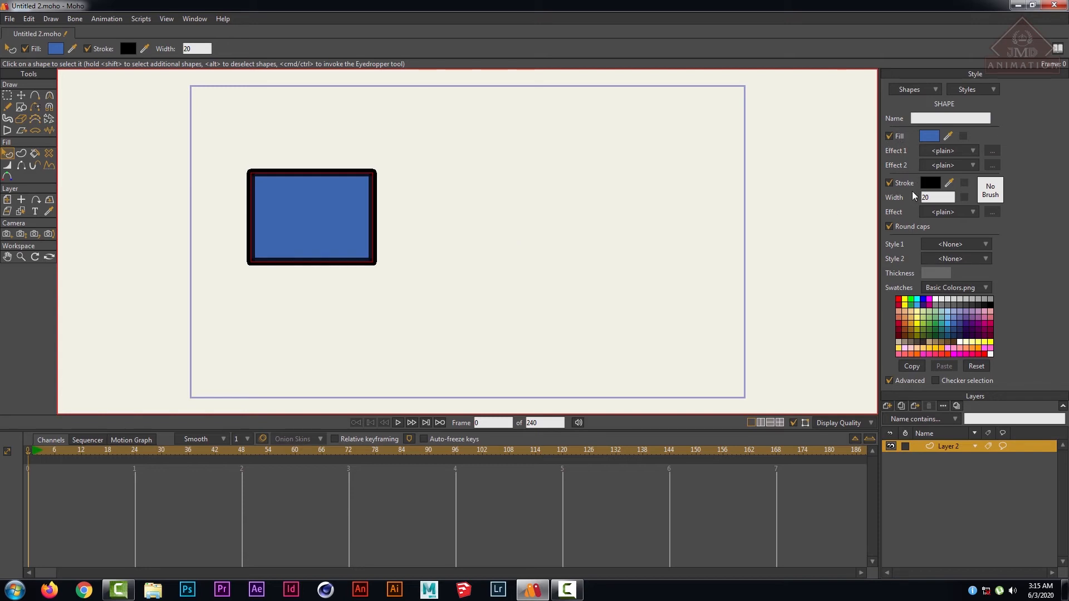
- Select the rectangle's points and split its outline to add three evenly spaced points along each side
click(7, 97)
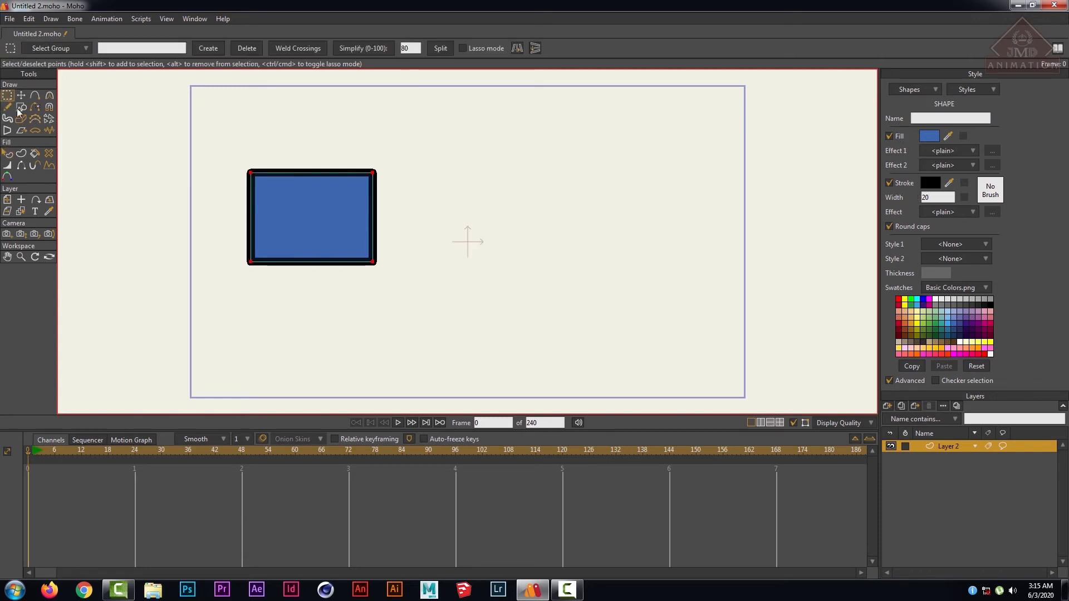
click(318, 210)
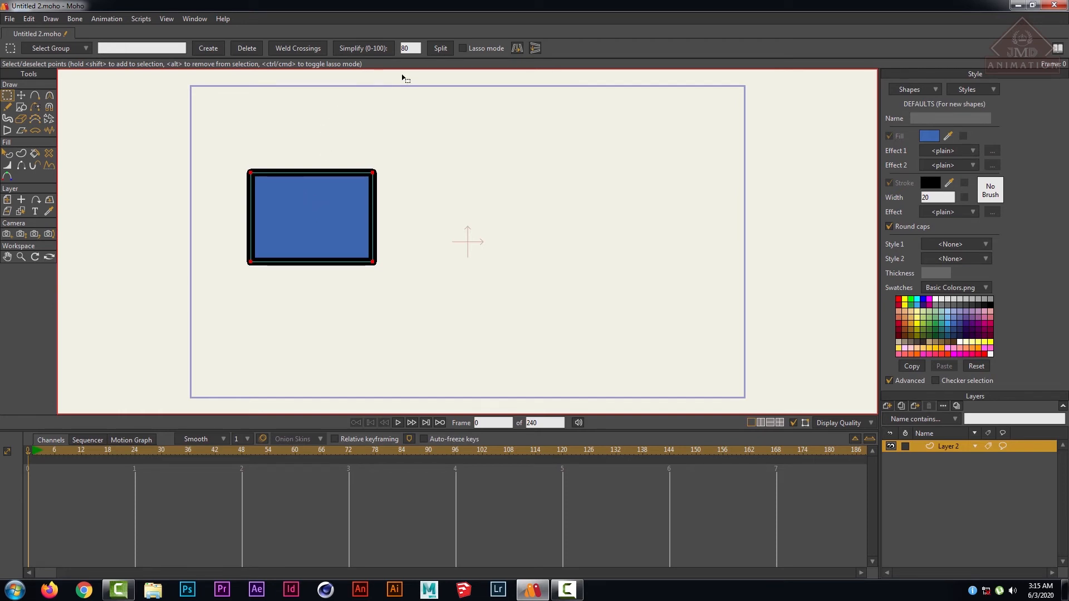
click(441, 48)
- Draw a circle in the right half of the frame, beside the rectangle
click(20, 111)
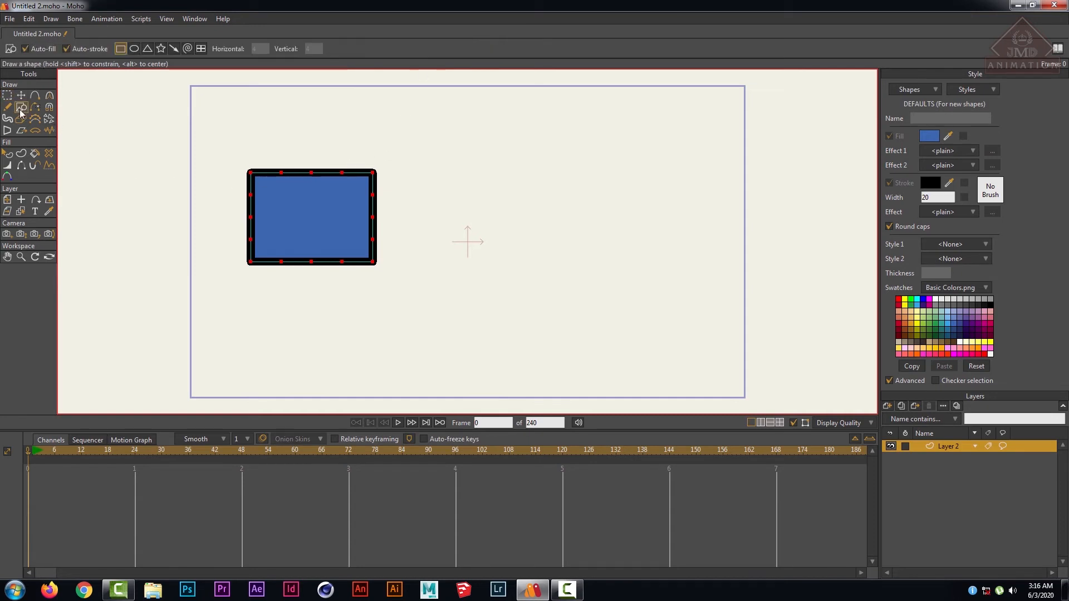
click(134, 48)
drag(513, 167, 651, 298)
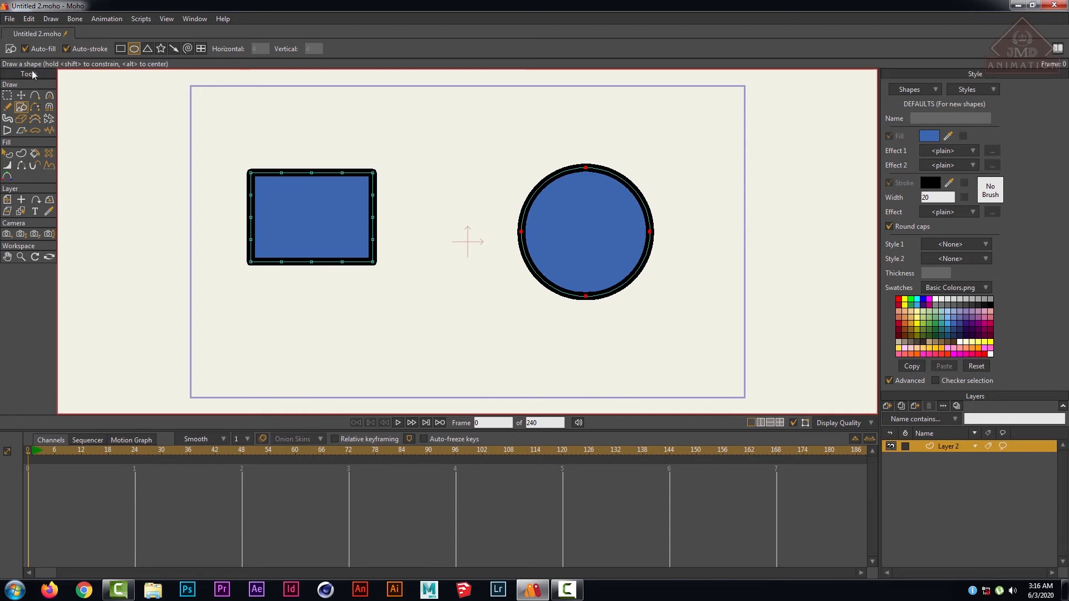
- Split the circle's outline to add three points between each original pair, and delete both the rectangle and the circle
key(g)
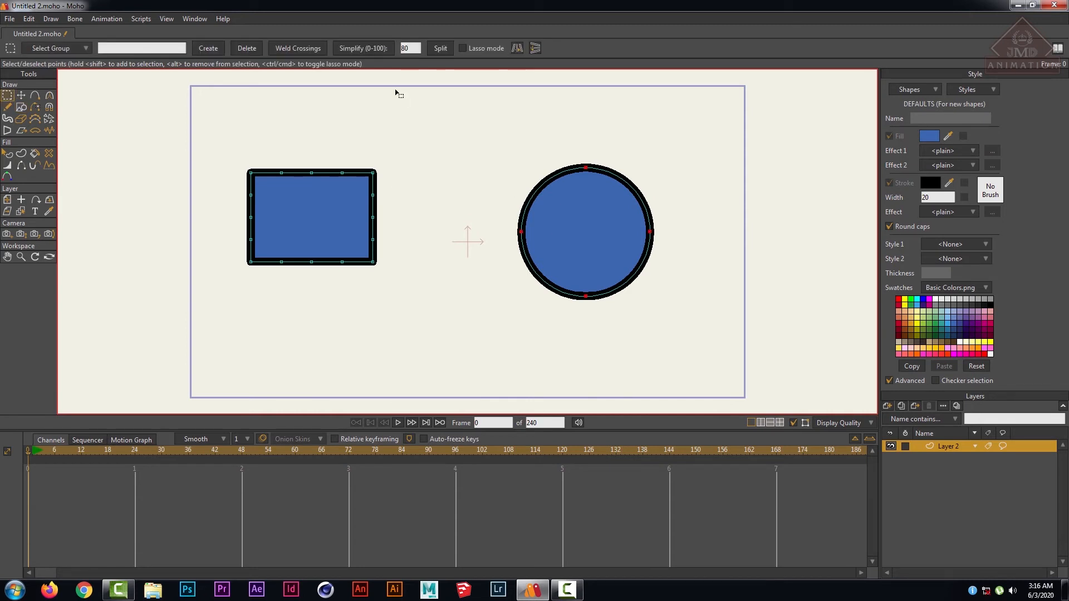
click(445, 49)
click(439, 49)
click(605, 345)
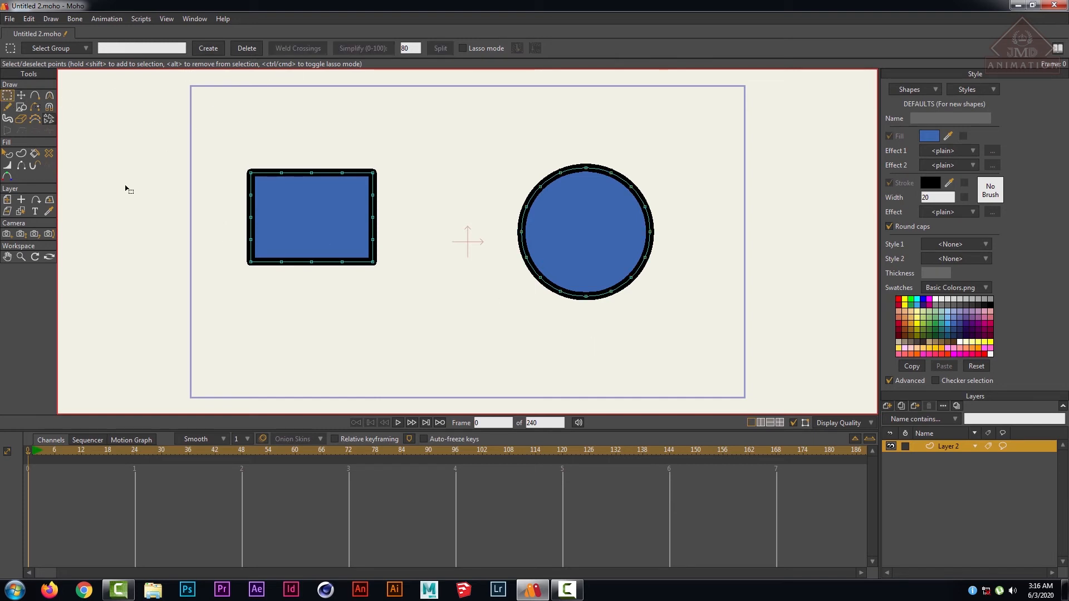
drag(167, 122, 752, 362)
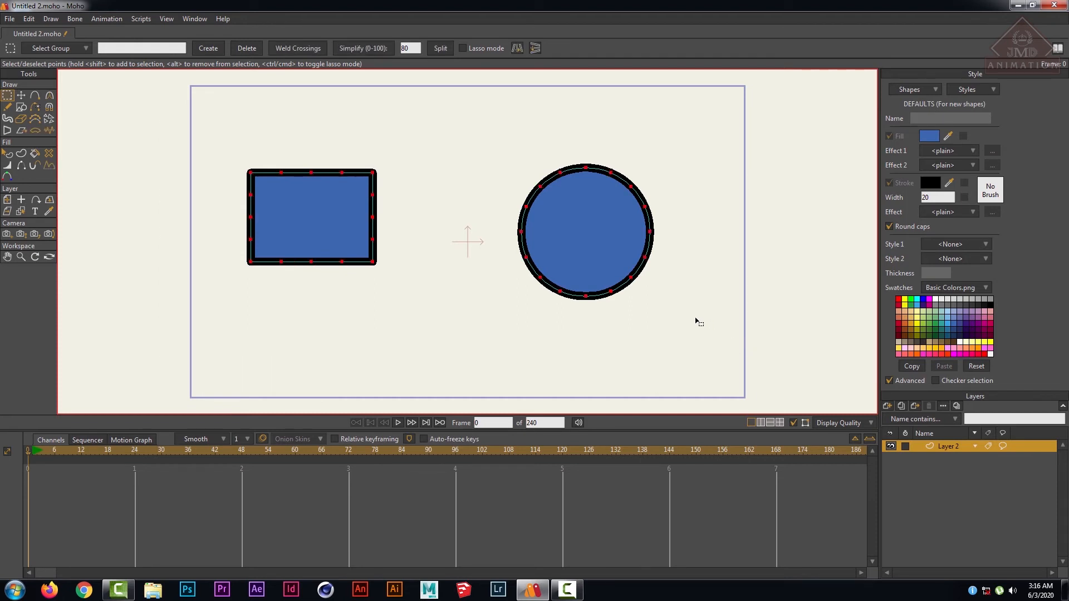
key(Delete)
- Draw a wide rectangle in the upper-left part of the frame and toggle its layer's visibility off and on
click(21, 107)
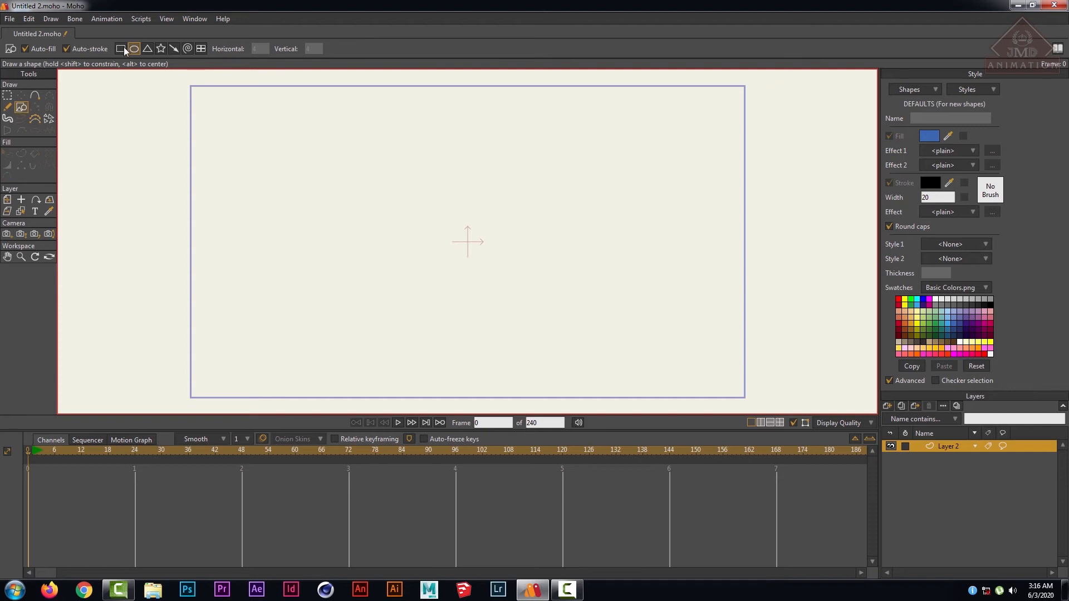
mouse_move(244, 159)
mouse_down()
mouse_move(288, 199)
mouse_move(363, 225)
mouse_up()
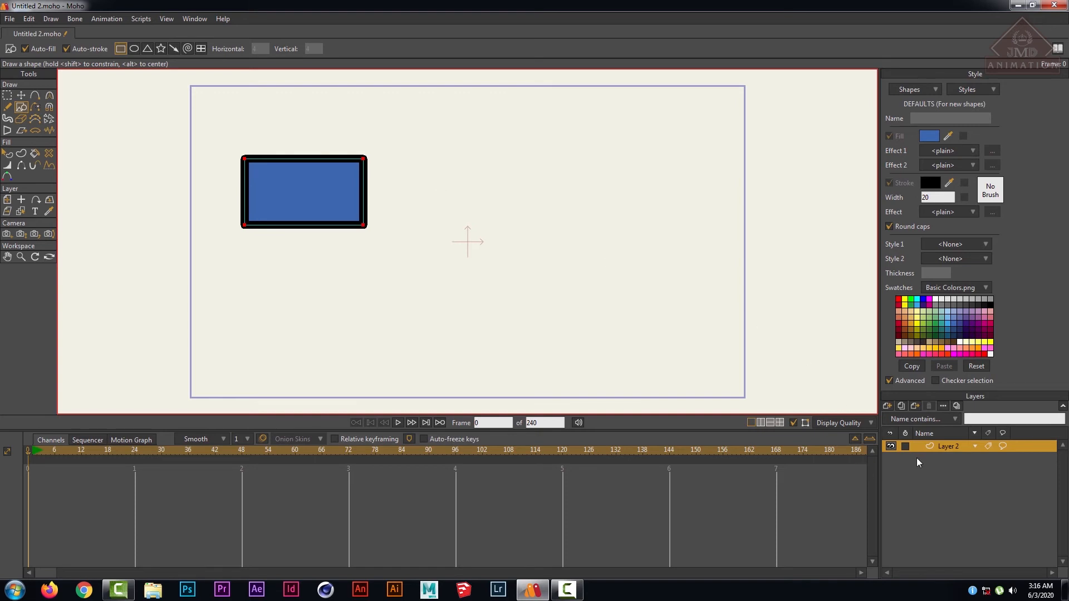
click(891, 446)
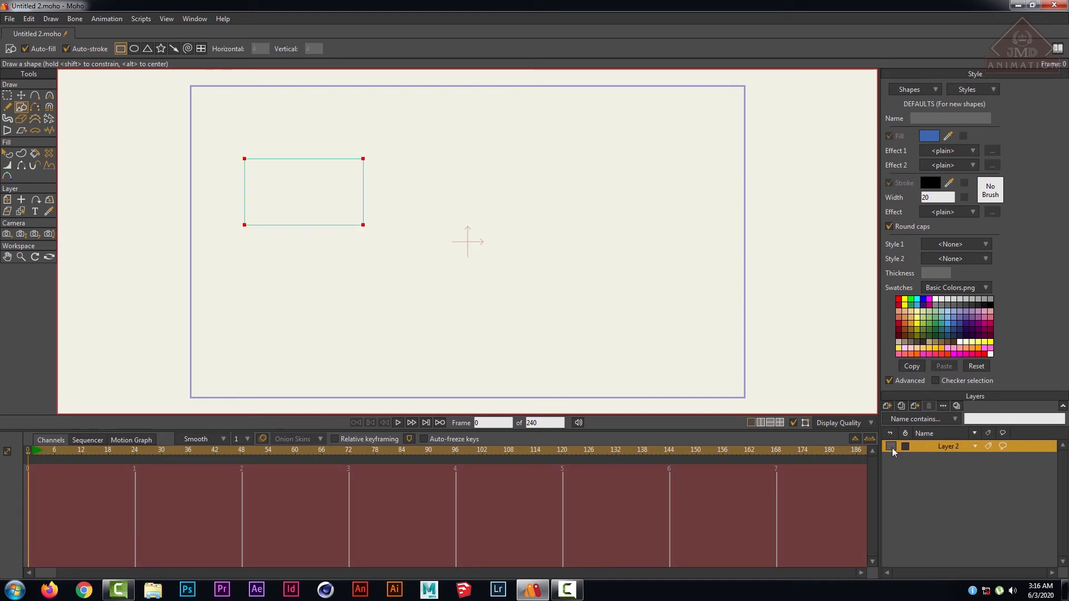
click(891, 446)
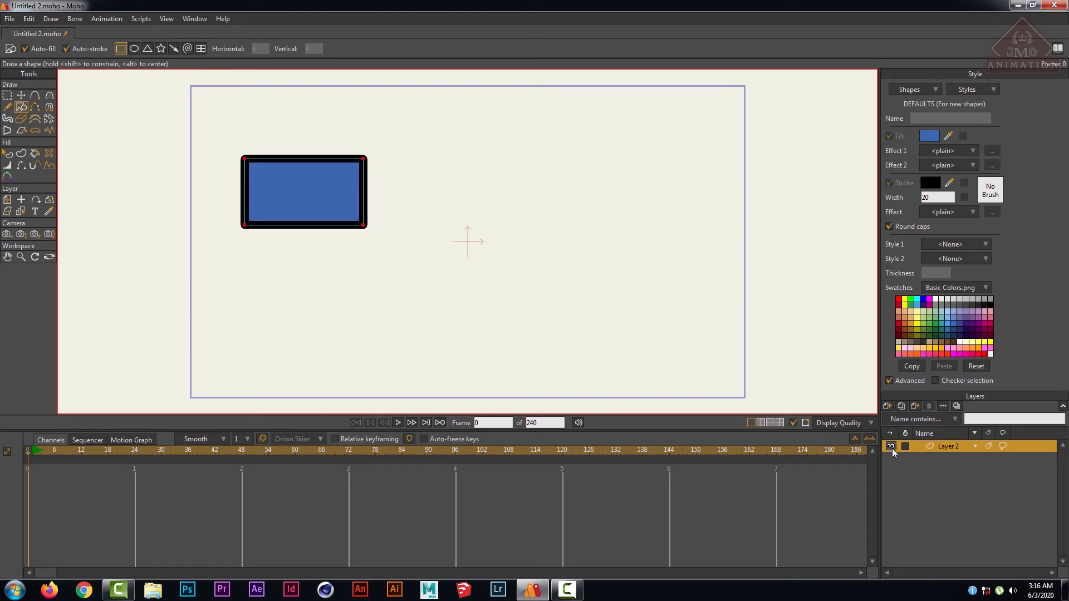
- Add a new vector layer and draw an ellipse on it centred at about X 0.85, Y 0.20
click(888, 406)
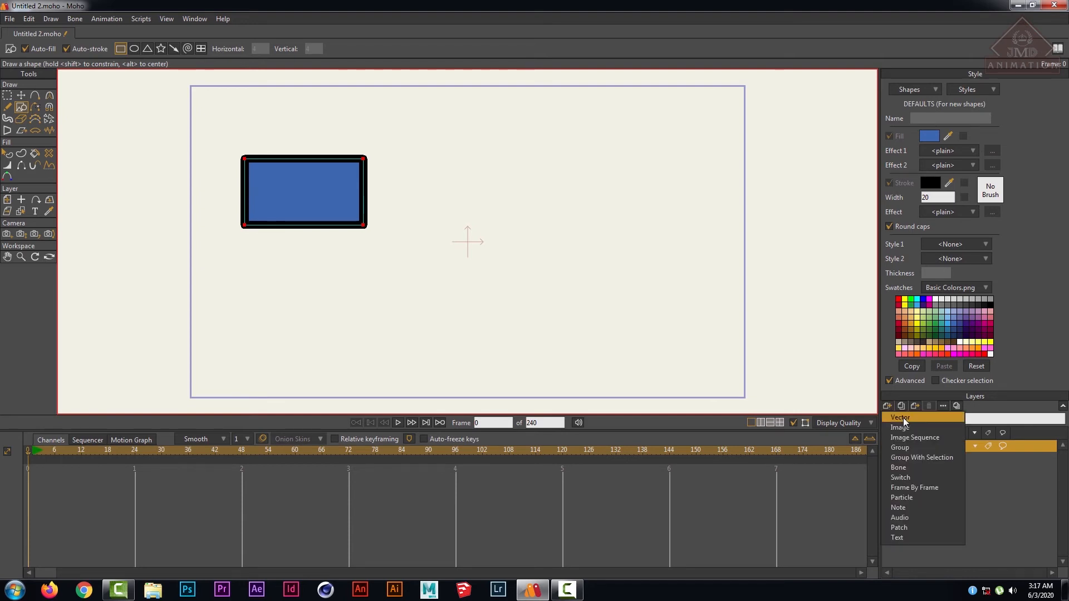
click(903, 418)
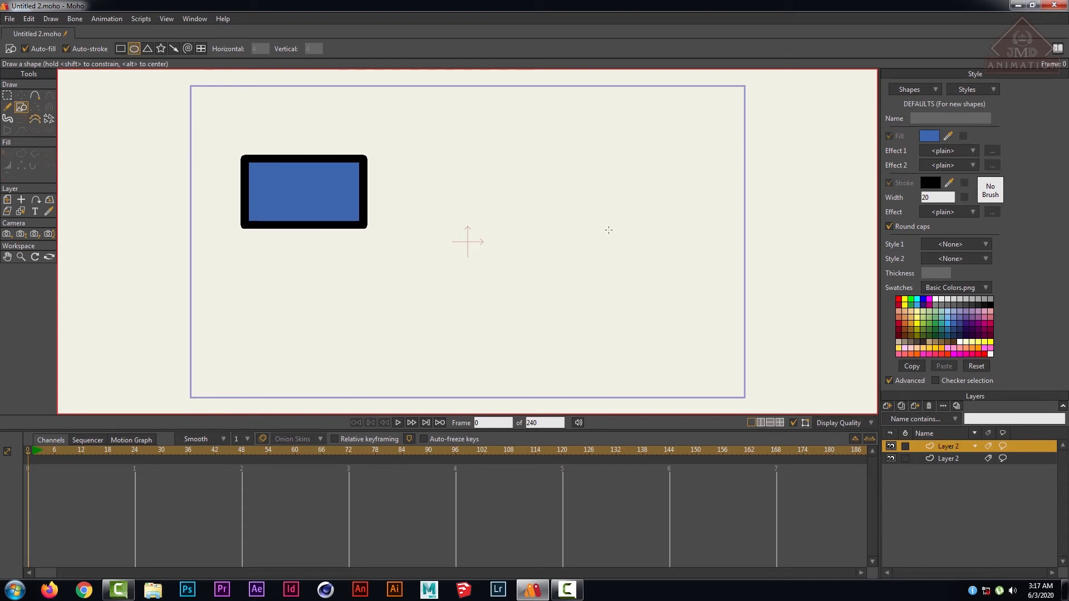
drag(543, 159, 661, 266)
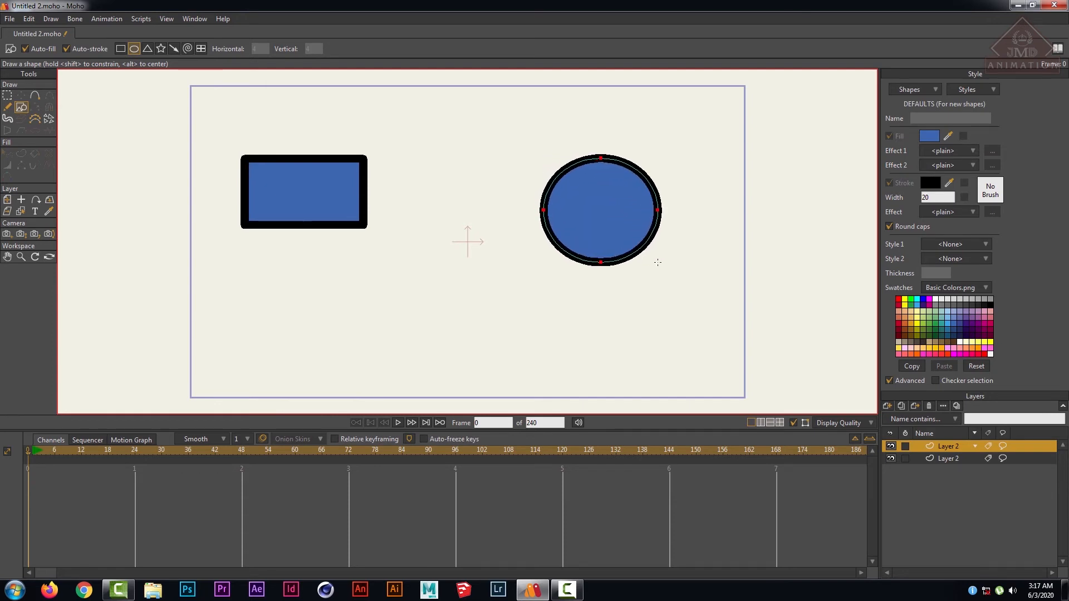
- Hide both the ellipse and rectangle layers, and make them visible again
click(891, 446)
click(891, 458)
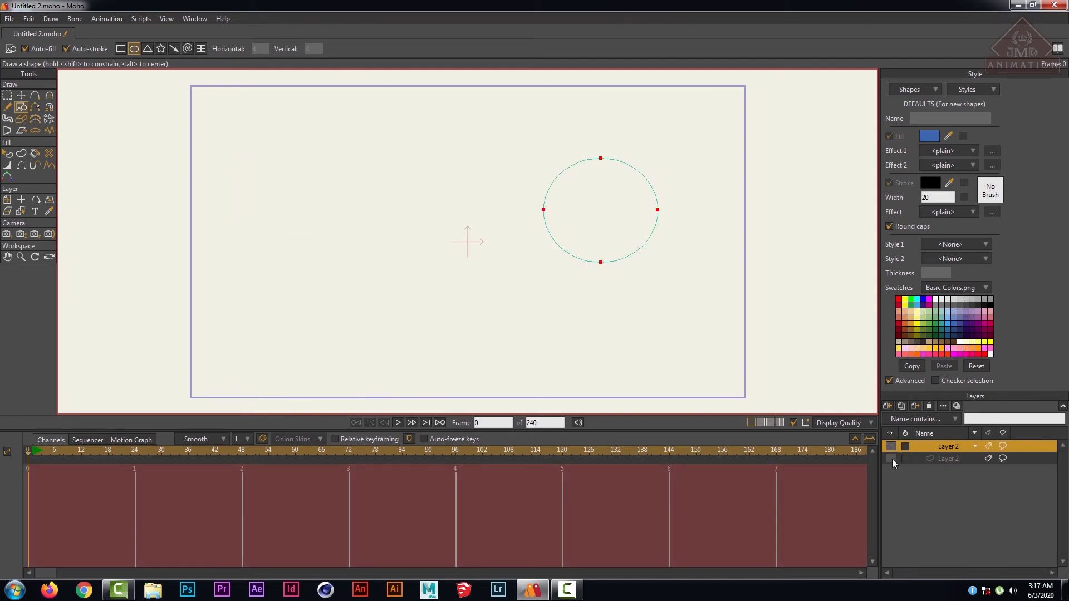
click(891, 458)
click(891, 444)
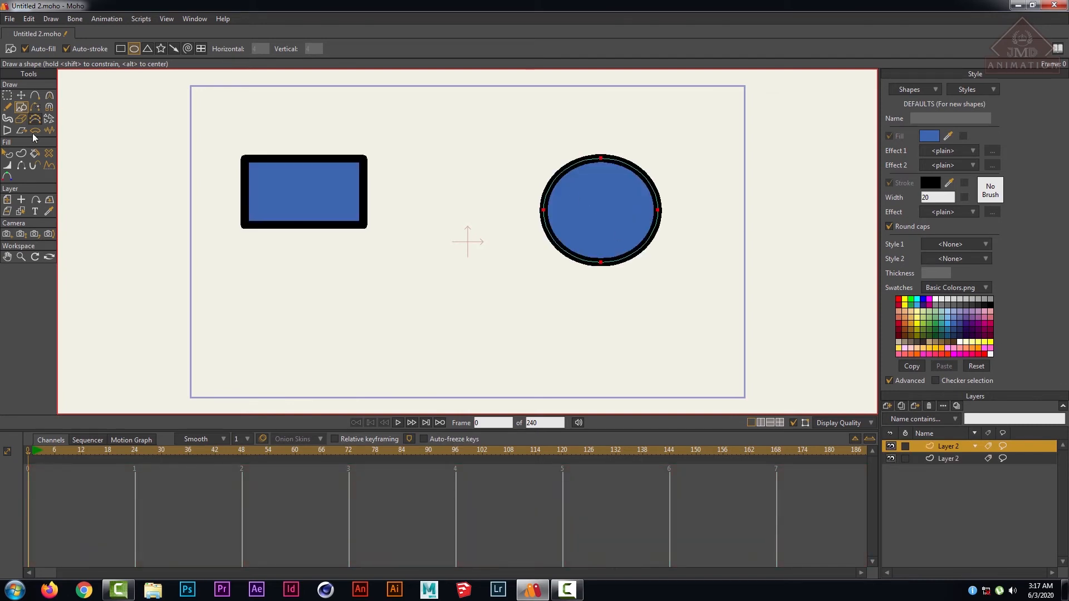
- Move the ellipse to about X -0.77, Y 0.29 so it overlaps the rectangle, and choose green as the default fill
click(20, 96)
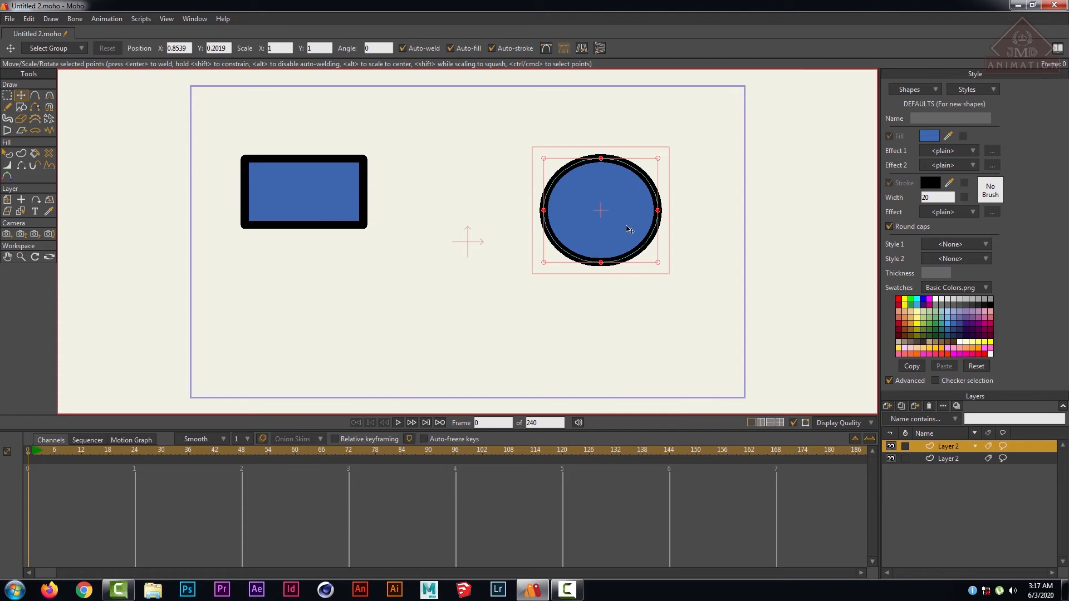
drag(629, 229, 376, 216)
click(931, 325)
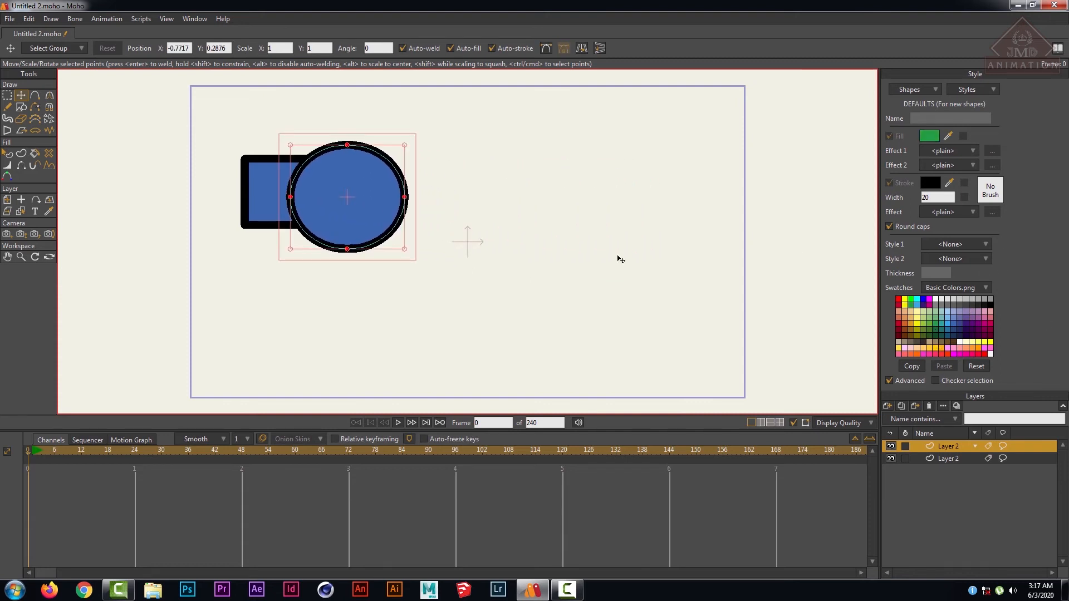
- Select the ellipse shape overlapping the rectangle and change its fill to light green
click(7, 96)
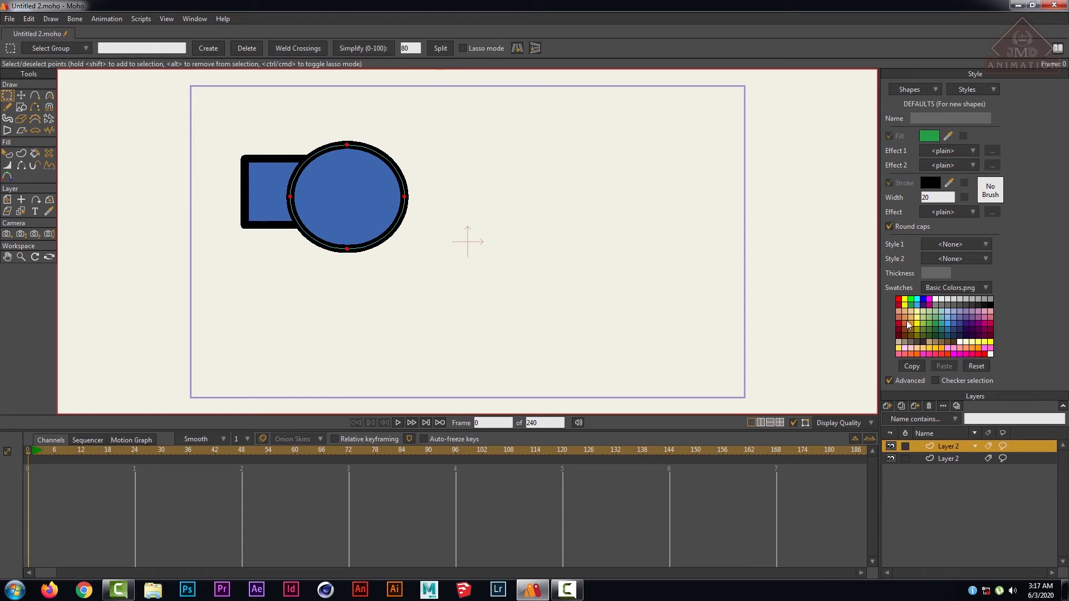
click(920, 324)
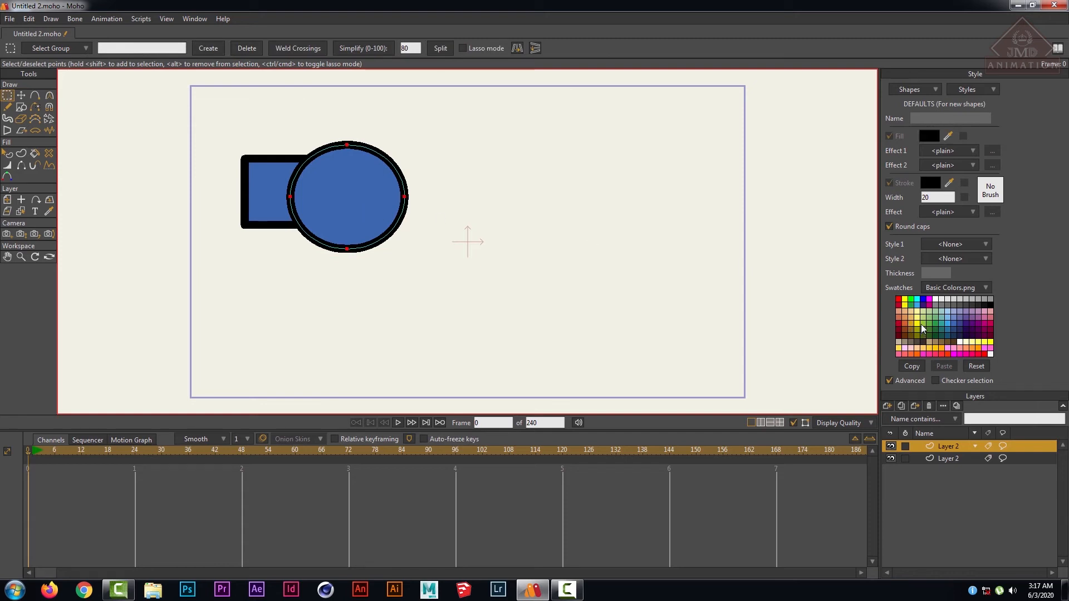
click(7, 153)
click(355, 206)
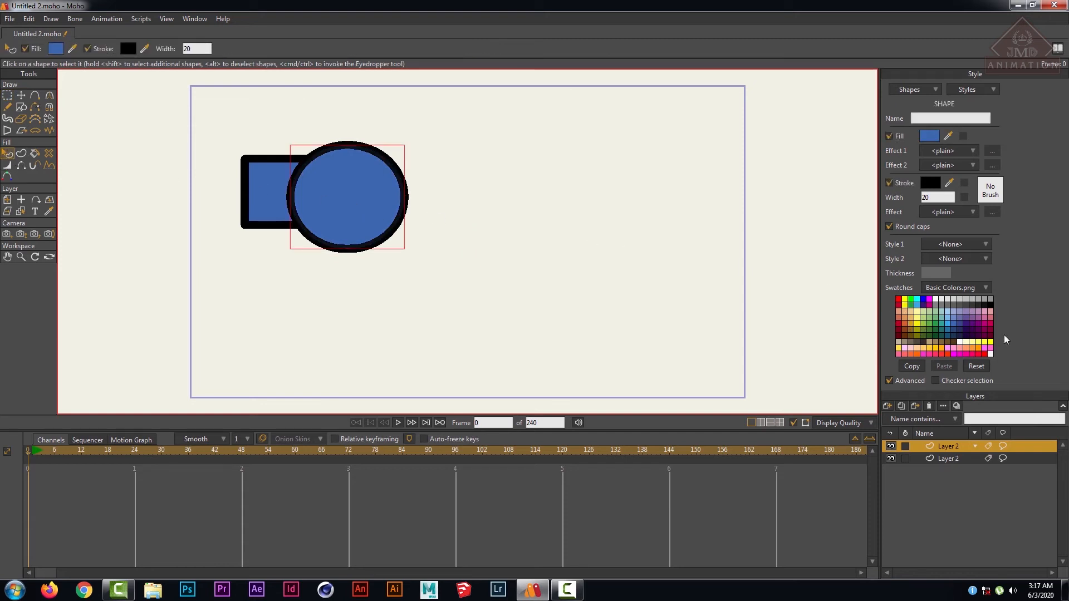
click(929, 327)
click(935, 317)
click(928, 325)
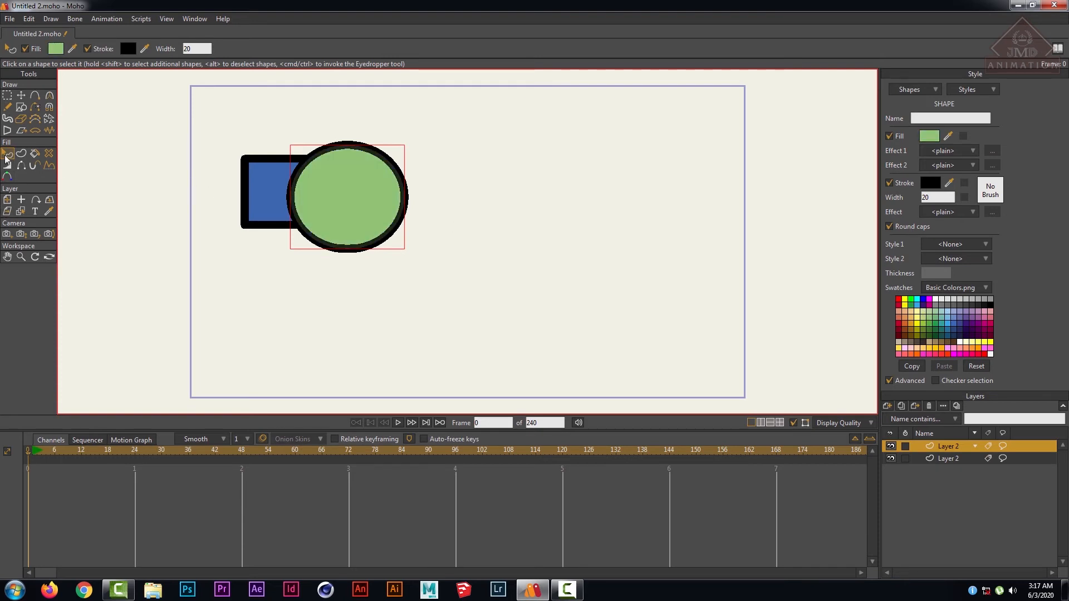
click(449, 210)
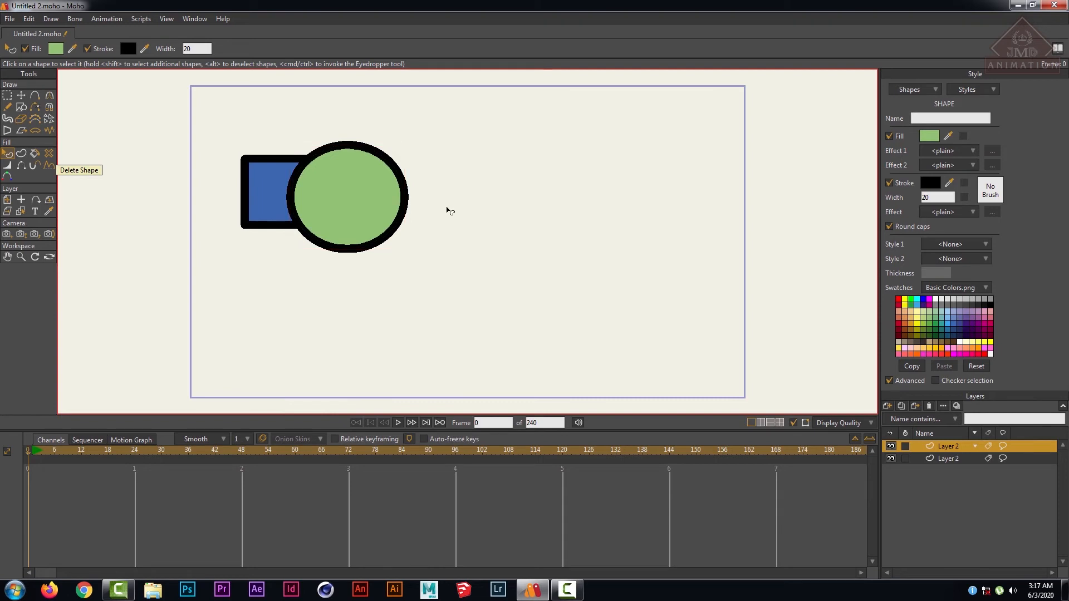
key(g)
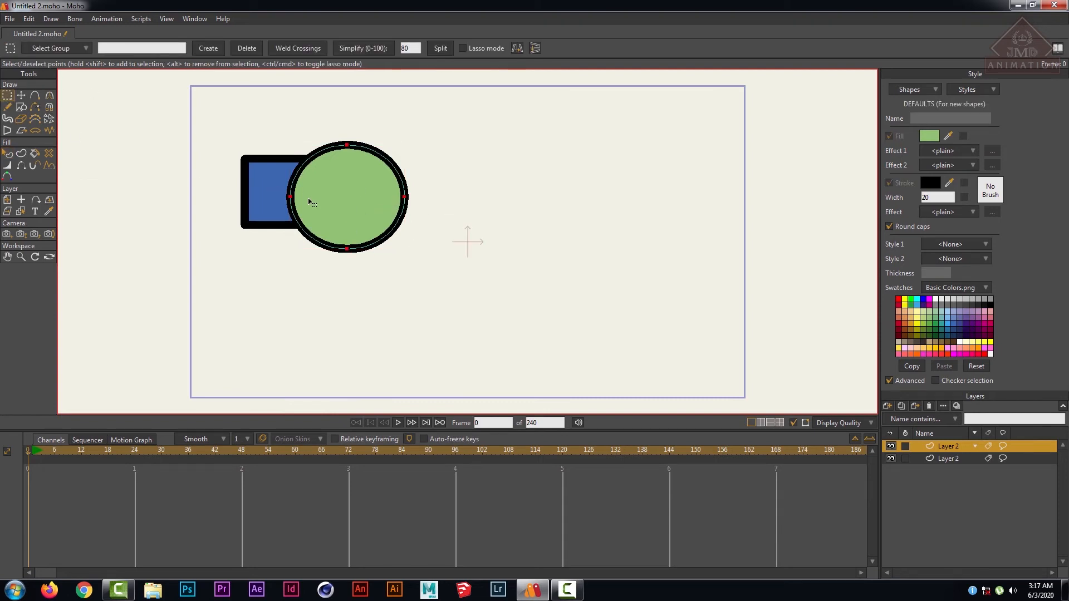
- Reorder the layers so that the green ellipse's layer sits beneath the rectangle's layer
right_click(950, 445)
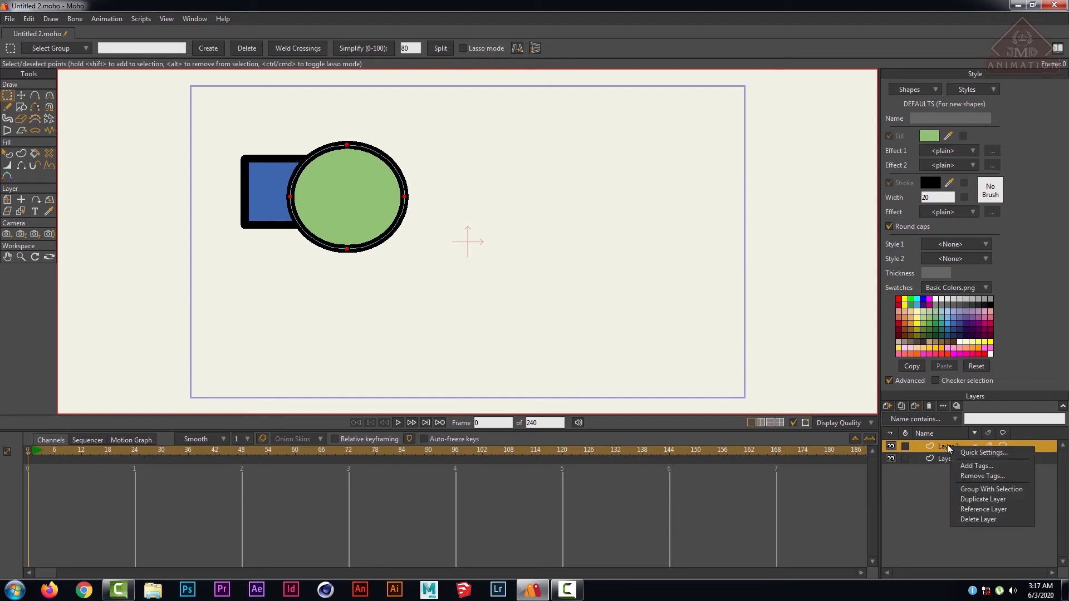
click(947, 445)
drag(946, 446, 955, 472)
- Open the layer settings and examine the Shadows, Motion Blur, Vectors, 3D Options and General settings, leaving without changes
double_click(950, 460)
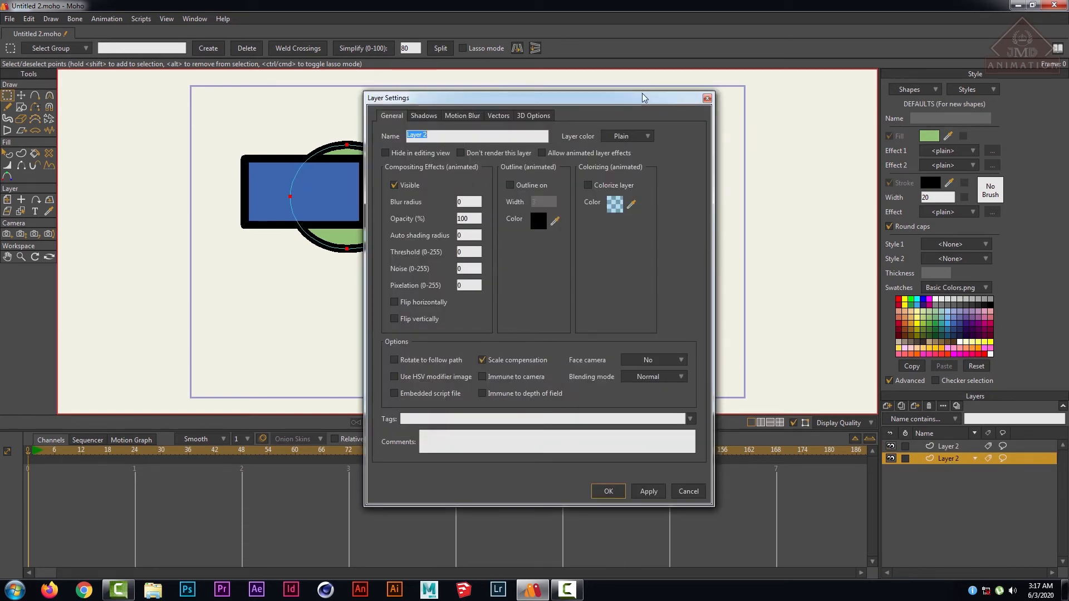
click(688, 84)
click(438, 116)
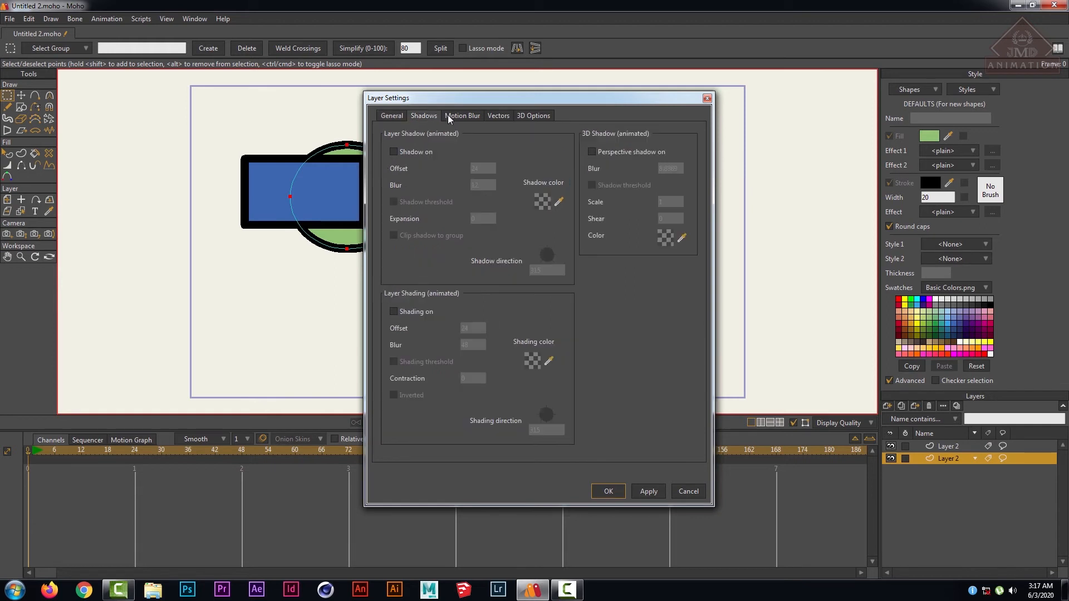
click(471, 116)
click(500, 116)
click(534, 115)
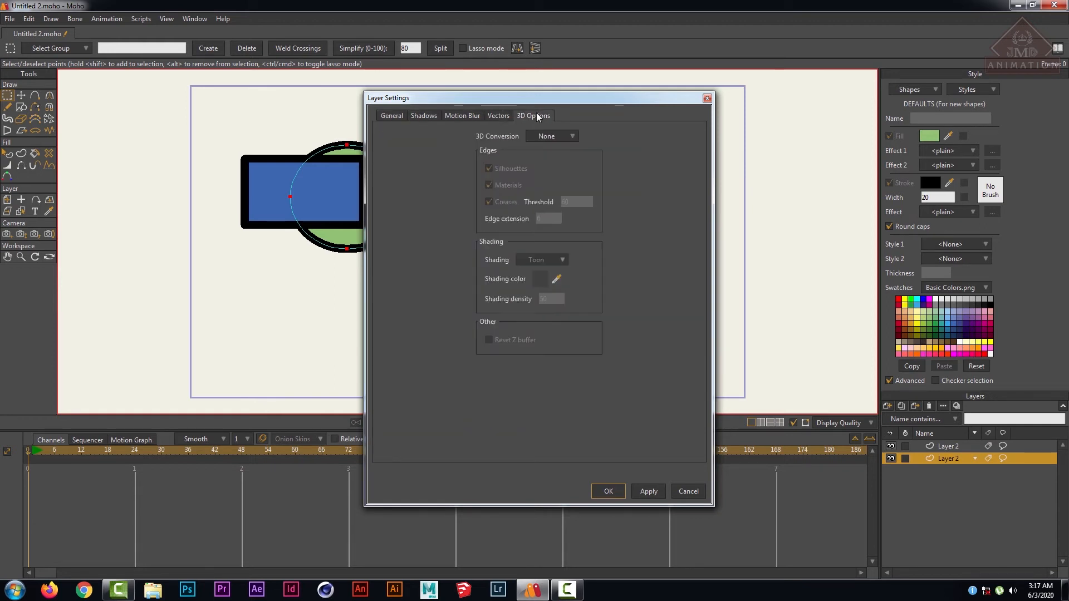
click(395, 117)
click(707, 98)
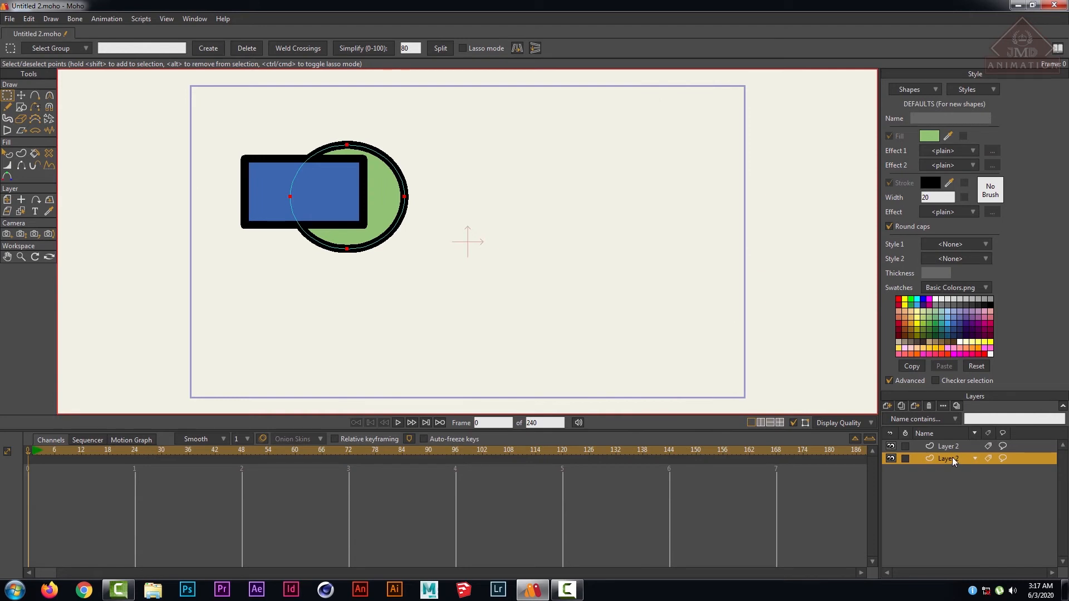
mouse_move(951, 456)
mouse_down()
mouse_move(950, 441)
mouse_move(951, 466)
mouse_up()
click(22, 106)
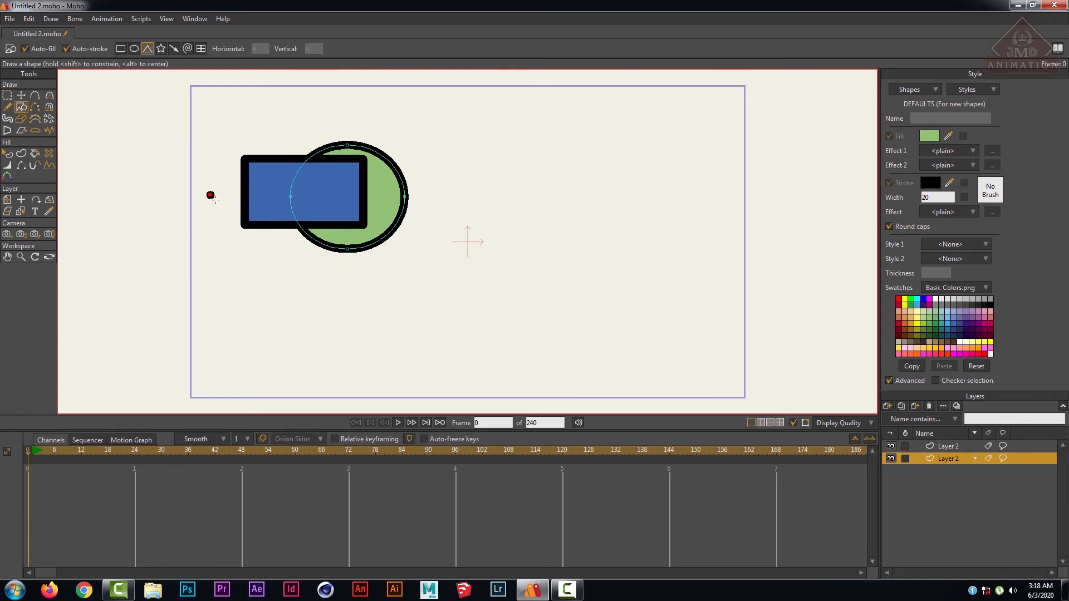
mouse_move(210, 196)
mouse_down()
mouse_move(305, 294)
mouse_move(347, 300)
mouse_up()
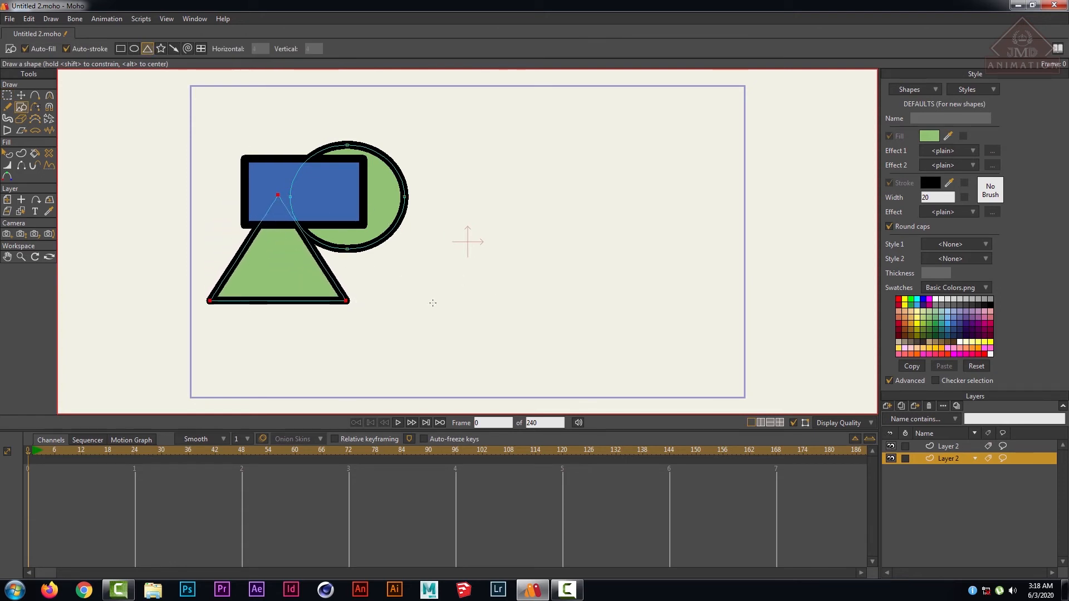
key(ctrl+z)
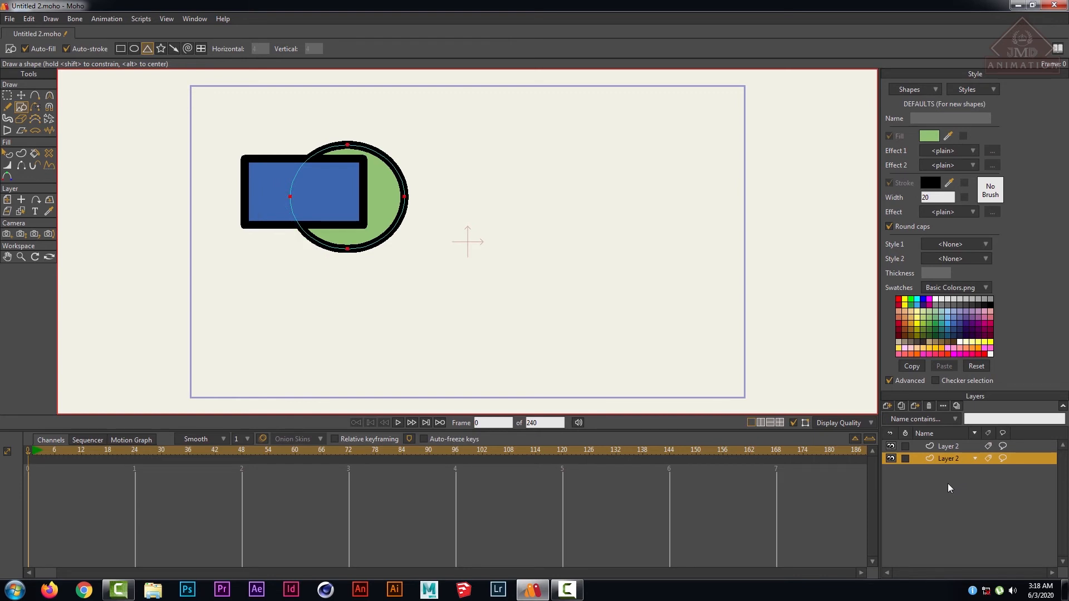
- Add a new vector layer and draw a triangle on it below the rectangle, overlapping its lower part
click(887, 406)
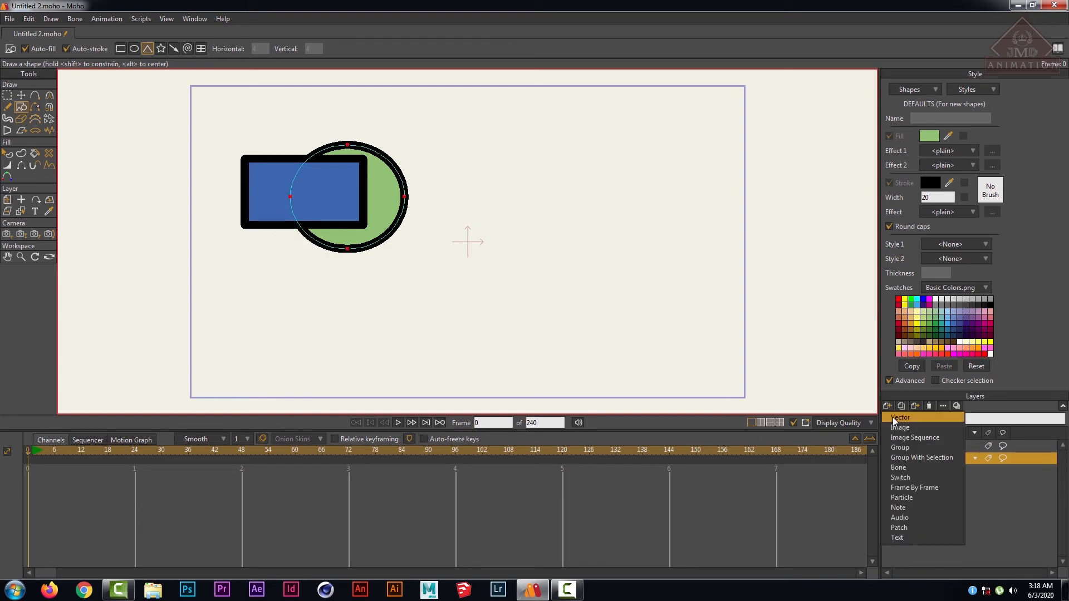
click(893, 417)
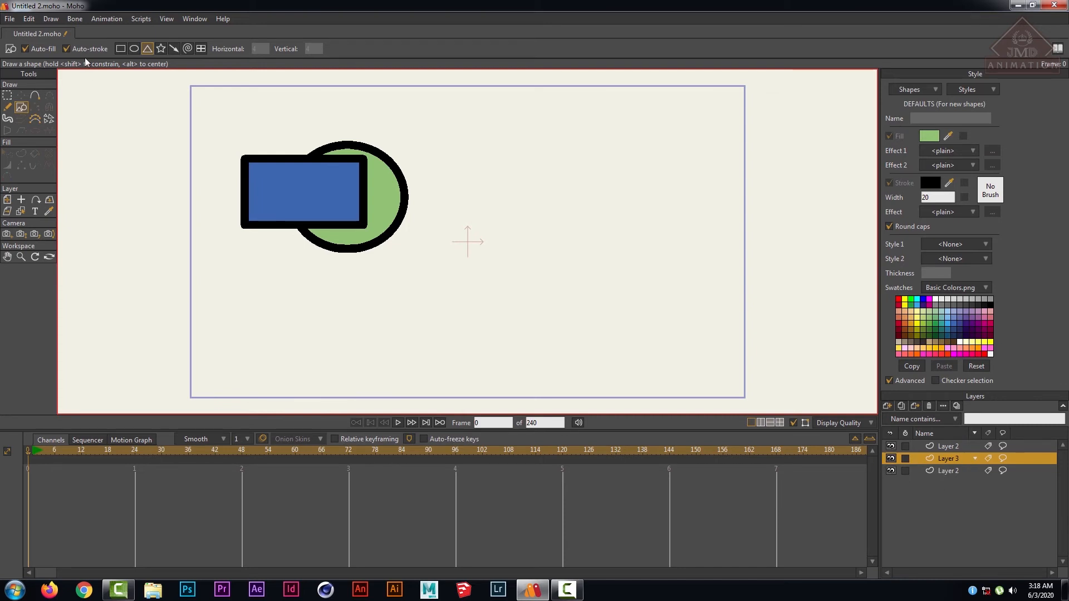
drag(212, 198, 333, 302)
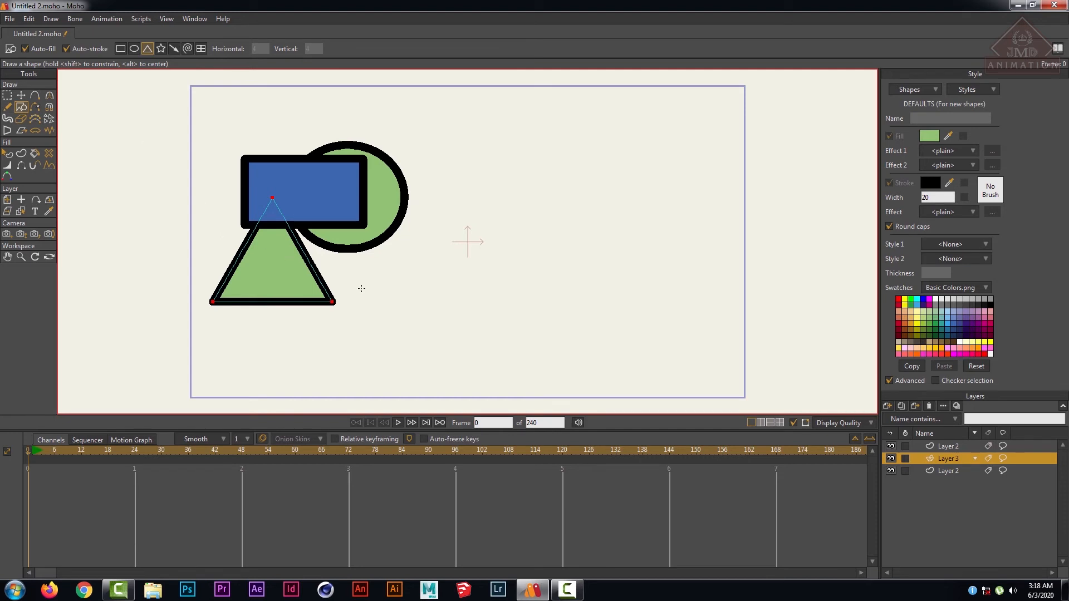
- Select the triangle shape and change its fill to magenta
click(7, 156)
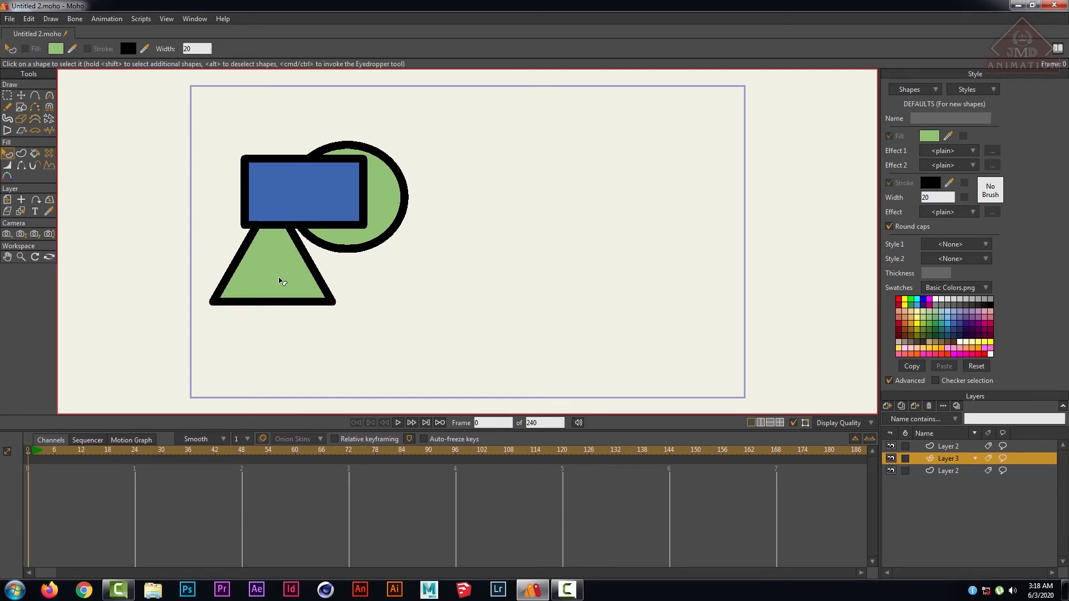
click(282, 277)
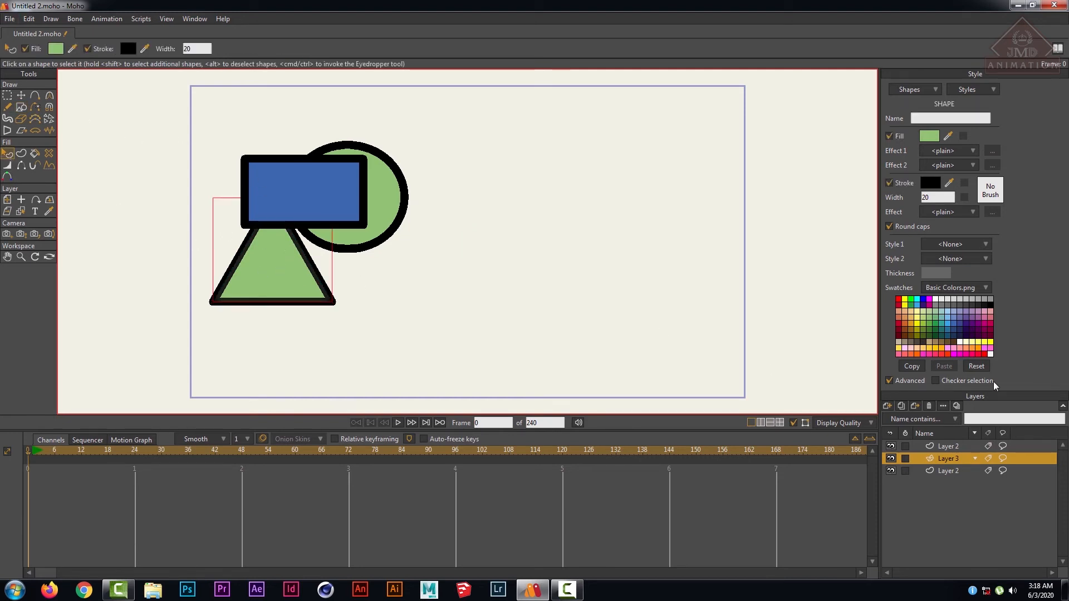
click(957, 323)
click(973, 323)
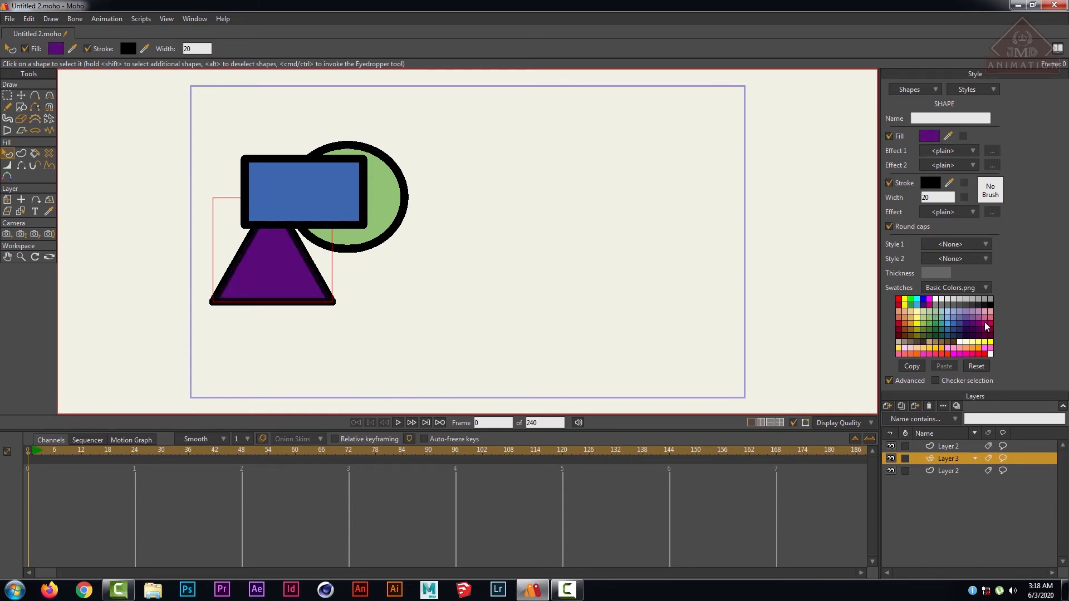
click(985, 323)
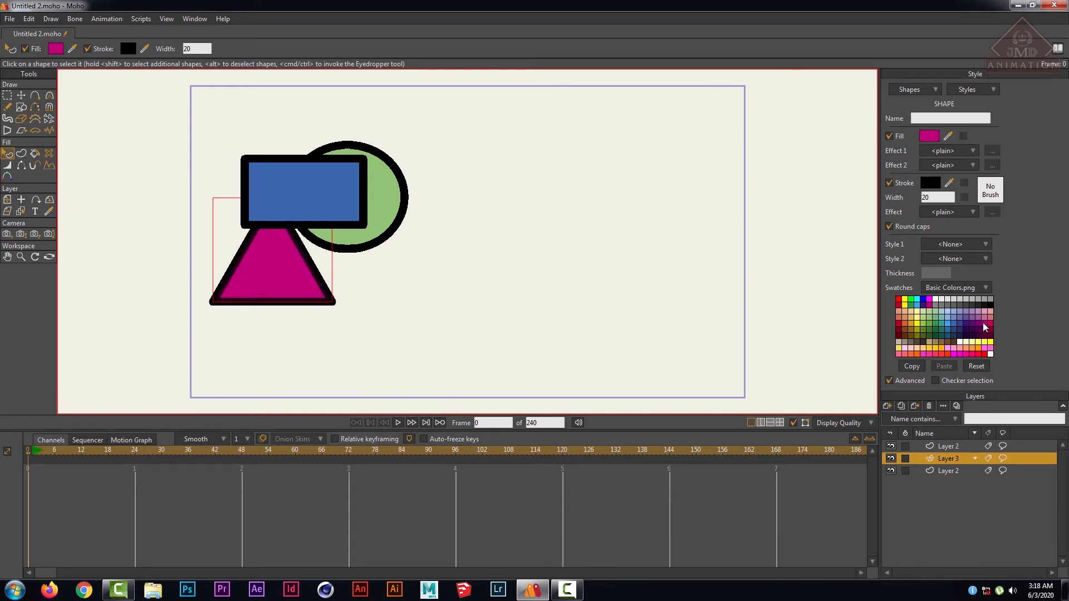
- Move the triangle to about X -0.72, Y 0.15, and restack its layer to the top, the bottom and the top again
click(21, 95)
drag(297, 265, 380, 232)
drag(947, 453, 948, 444)
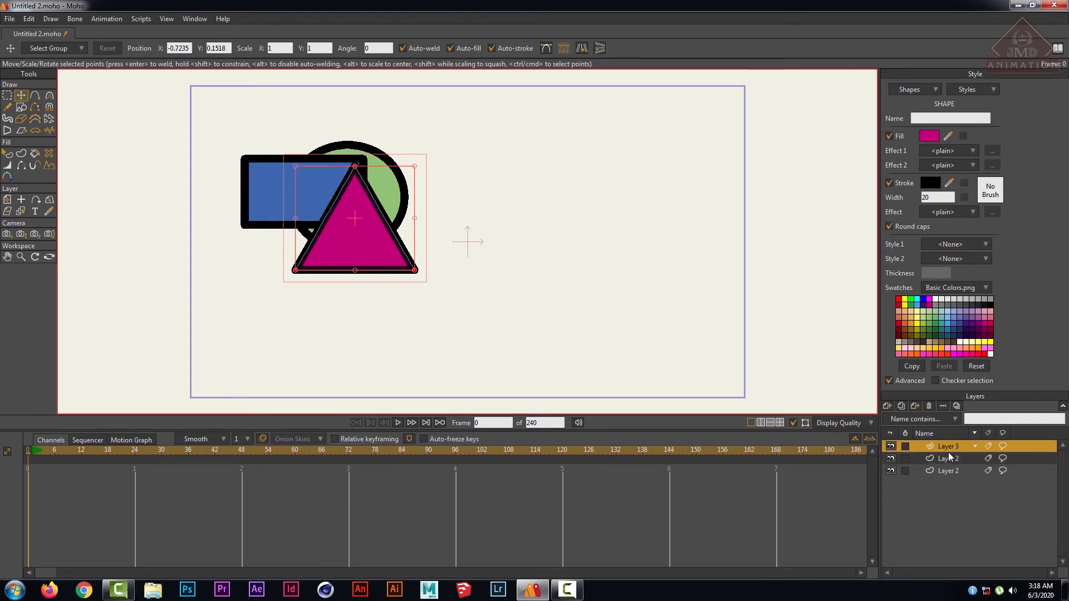
drag(953, 449, 971, 495)
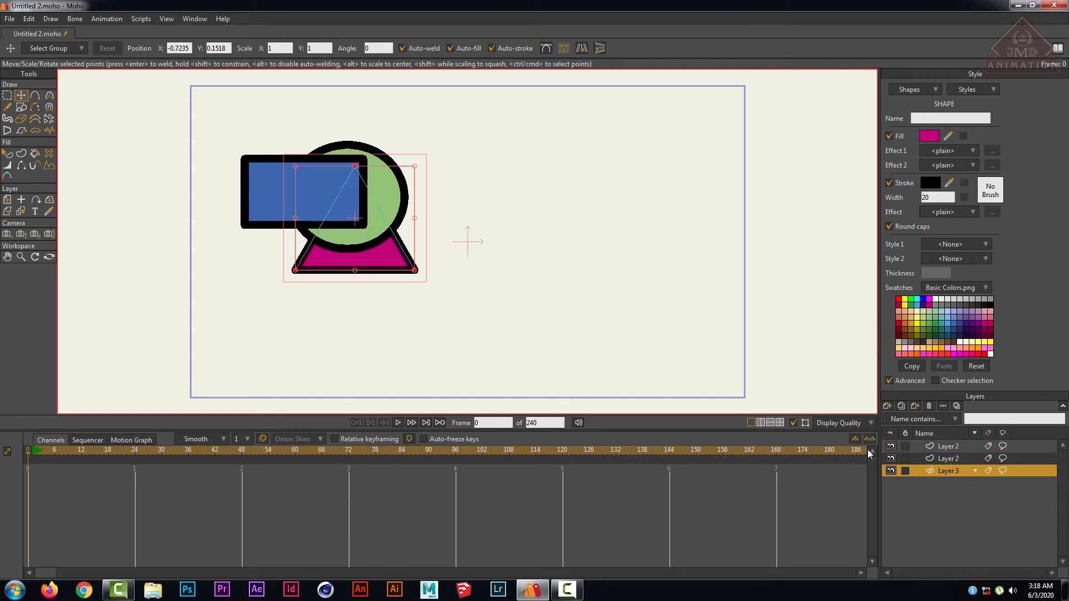
drag(965, 473, 956, 446)
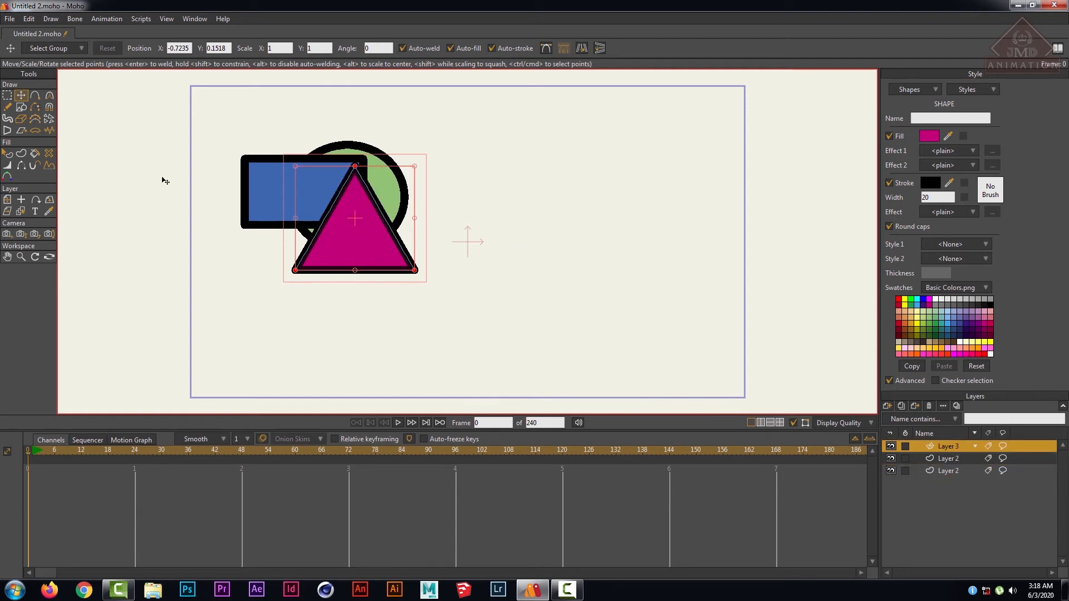
- Select all of the magenta triangle's points and delete them
click(6, 95)
drag(181, 131, 614, 396)
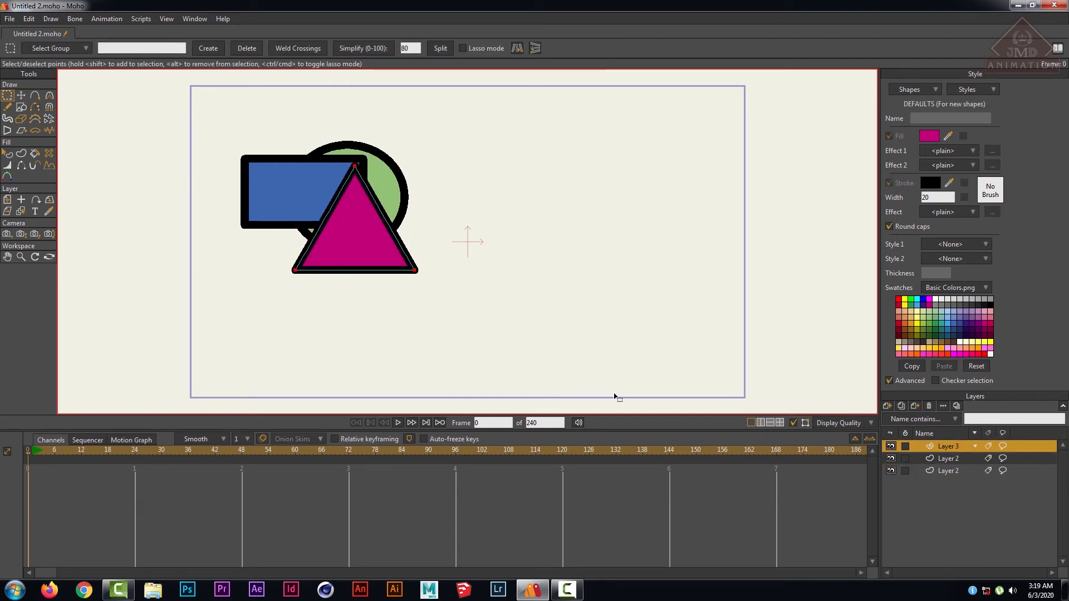
key(Delete)
drag(139, 92, 507, 319)
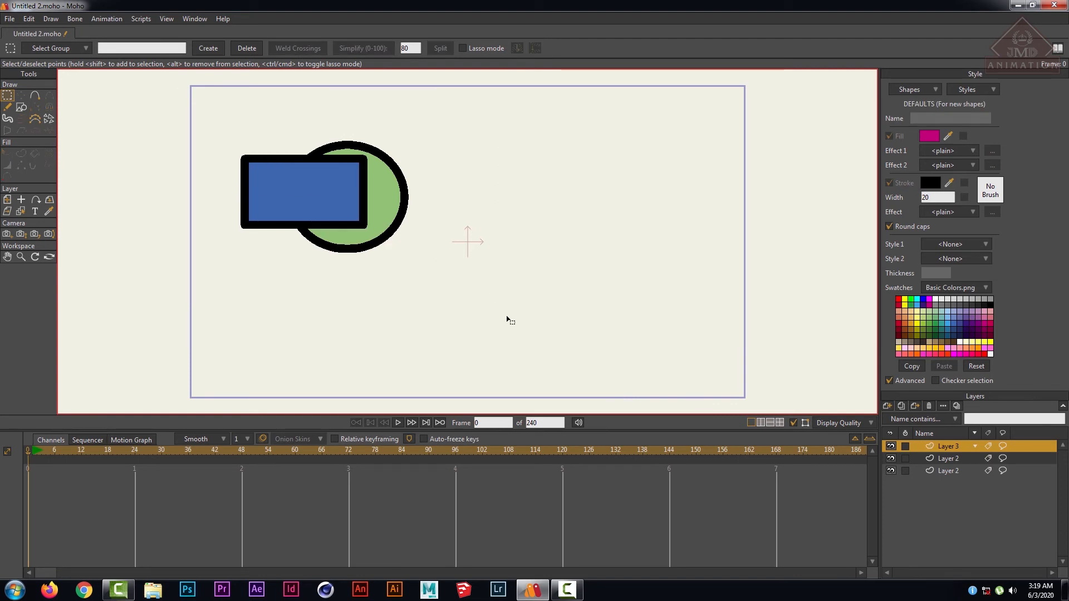
- Delete the emptied Layer 3 and the rectangle's layer, and erase the green ellipse from the remaining layer
right_click(944, 446)
click(977, 517)
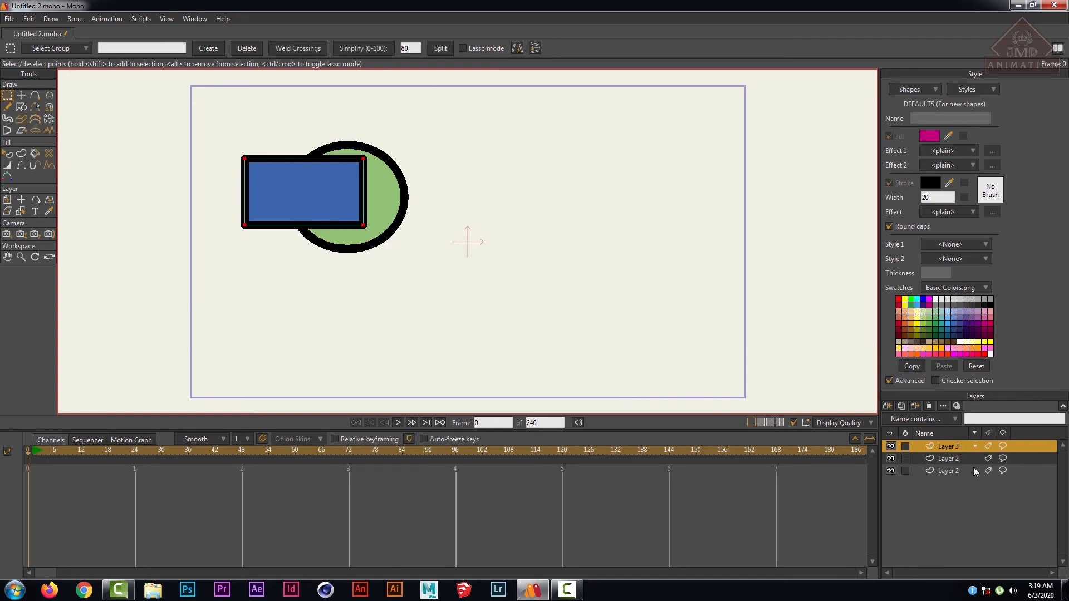
right_click(956, 446)
click(994, 513)
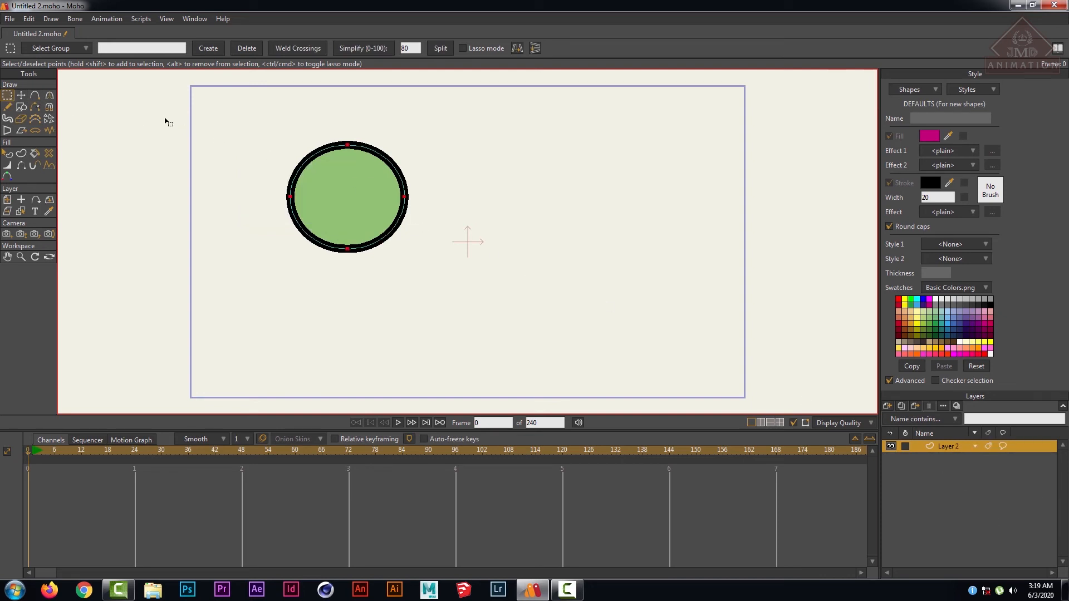
drag(166, 117, 531, 318)
key(Delete)
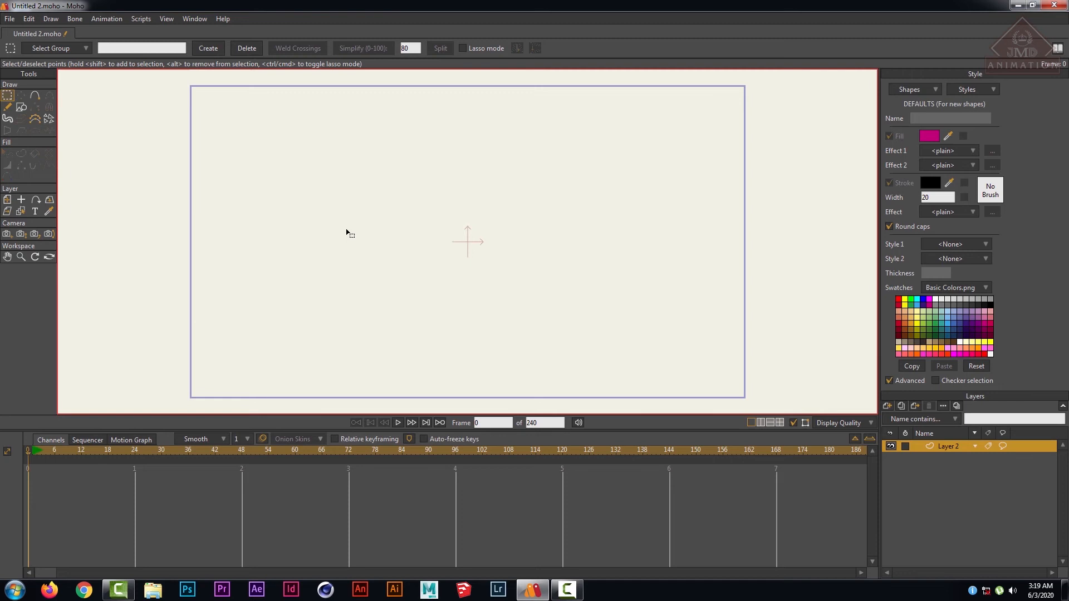
- Draw a wide rectangle near the frame's centre and an ellipse overlapping its lower-right corner on the same layer
click(21, 107)
click(120, 49)
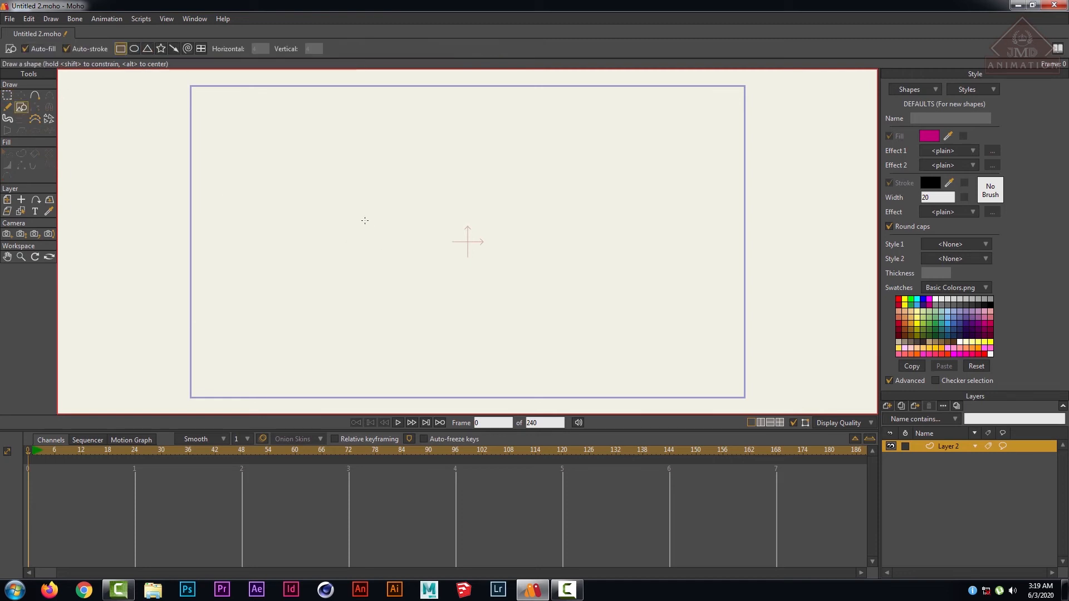
drag(336, 173, 511, 267)
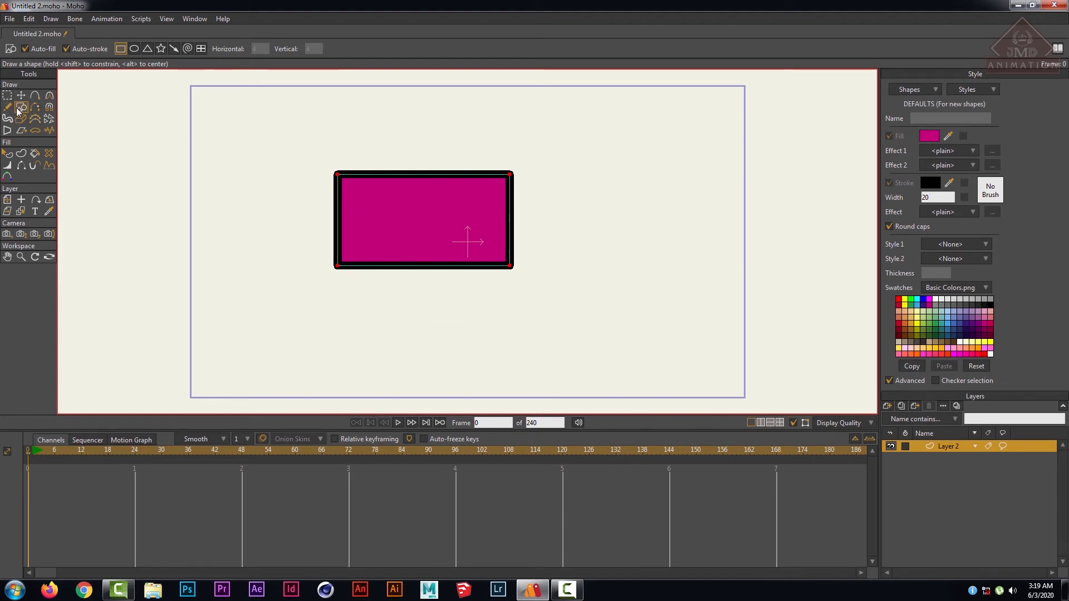
click(134, 49)
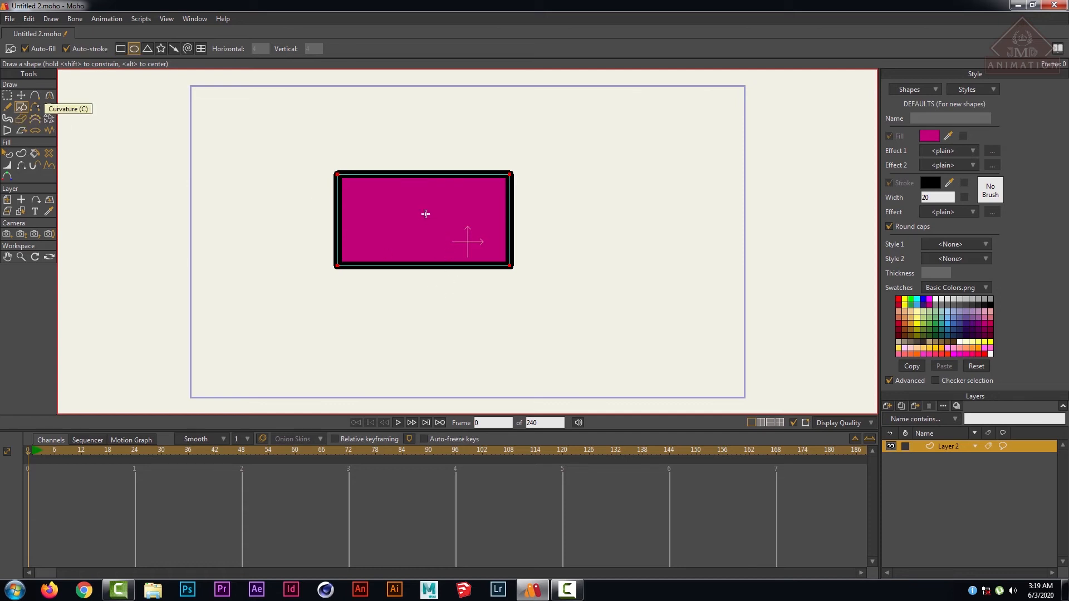
drag(423, 211, 548, 317)
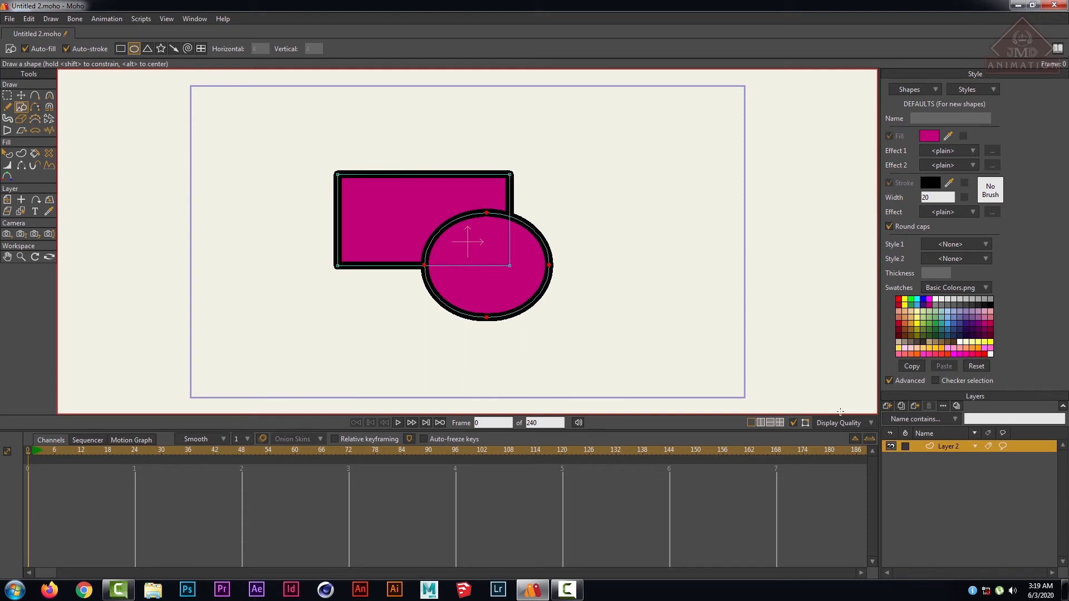
- Select the ellipse shape overlapping the rectangle and change its fill to golden yellow
click(940, 352)
click(941, 348)
key(q)
click(516, 272)
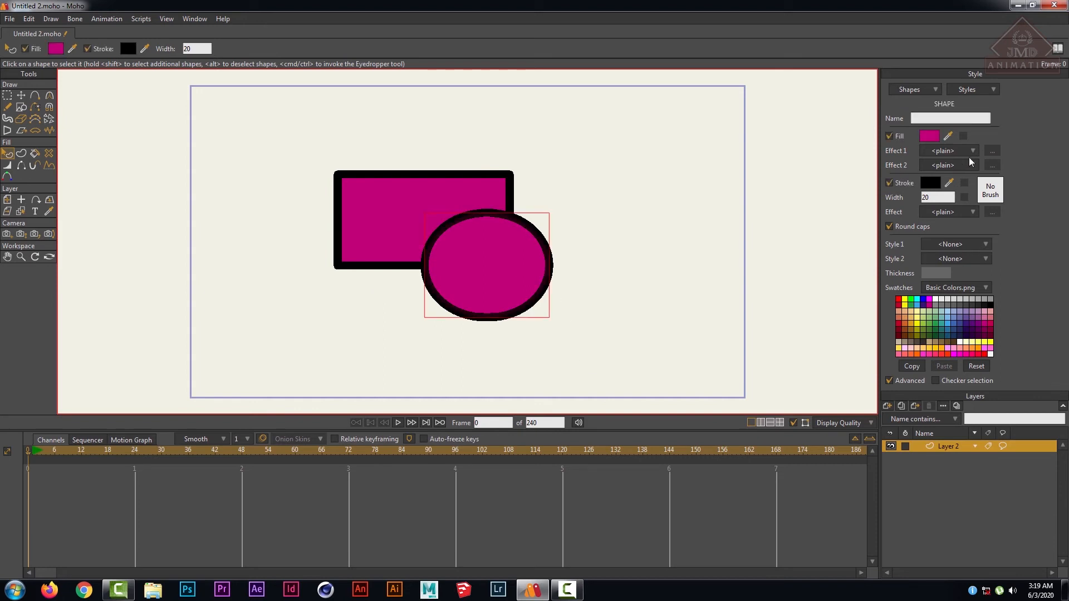
click(937, 348)
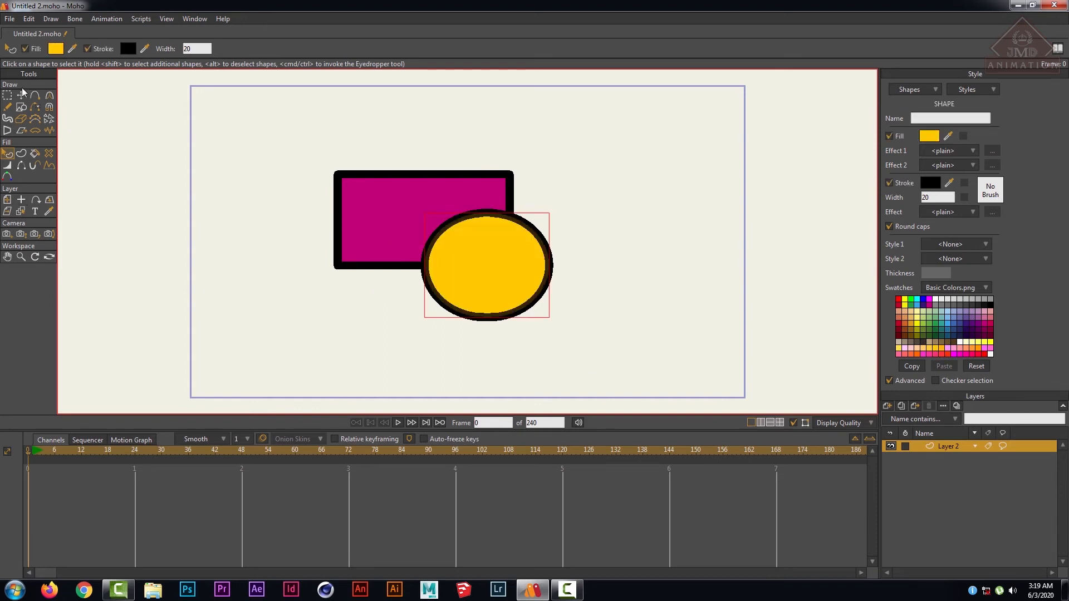
- Draw a triangle overlapping the rectangle's upper-left corner on the same layer and change its fill to sky blue
click(21, 107)
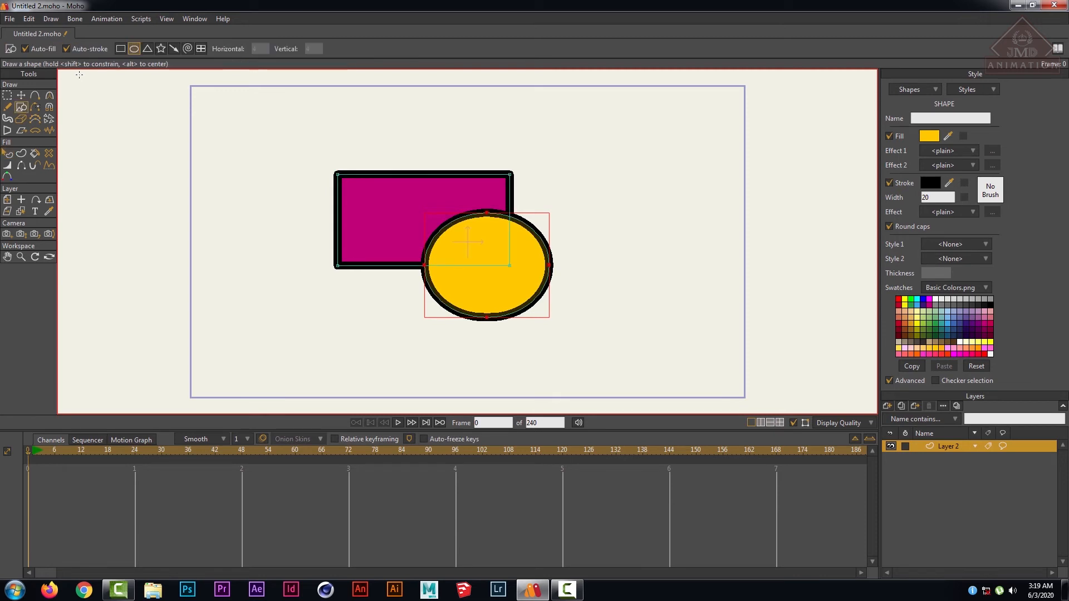
click(147, 49)
mouse_move(288, 124)
mouse_down()
mouse_move(383, 214)
mouse_move(402, 212)
mouse_up()
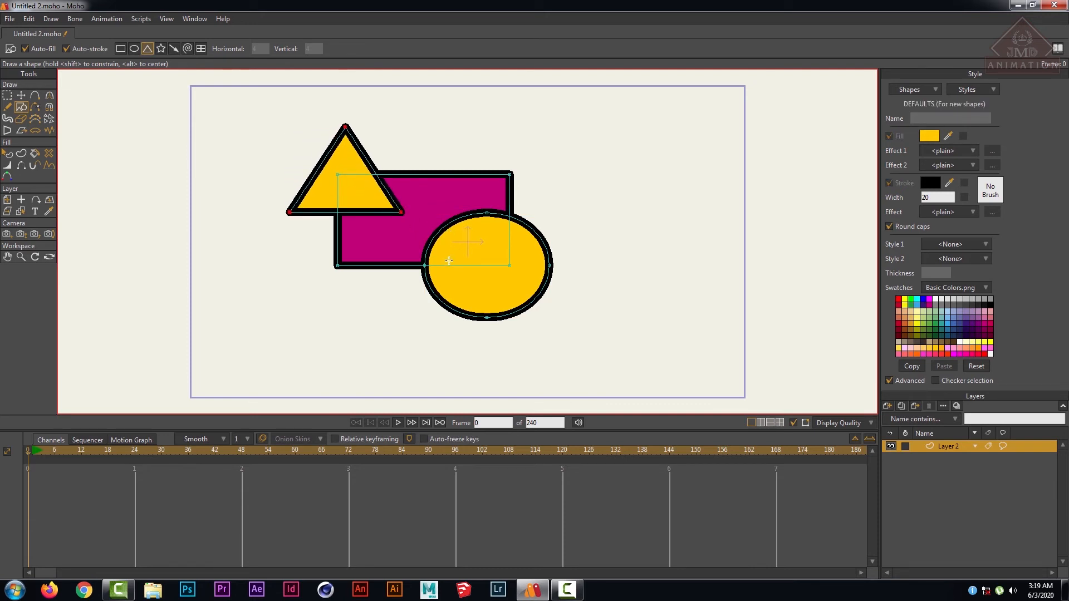
click(8, 153)
click(338, 185)
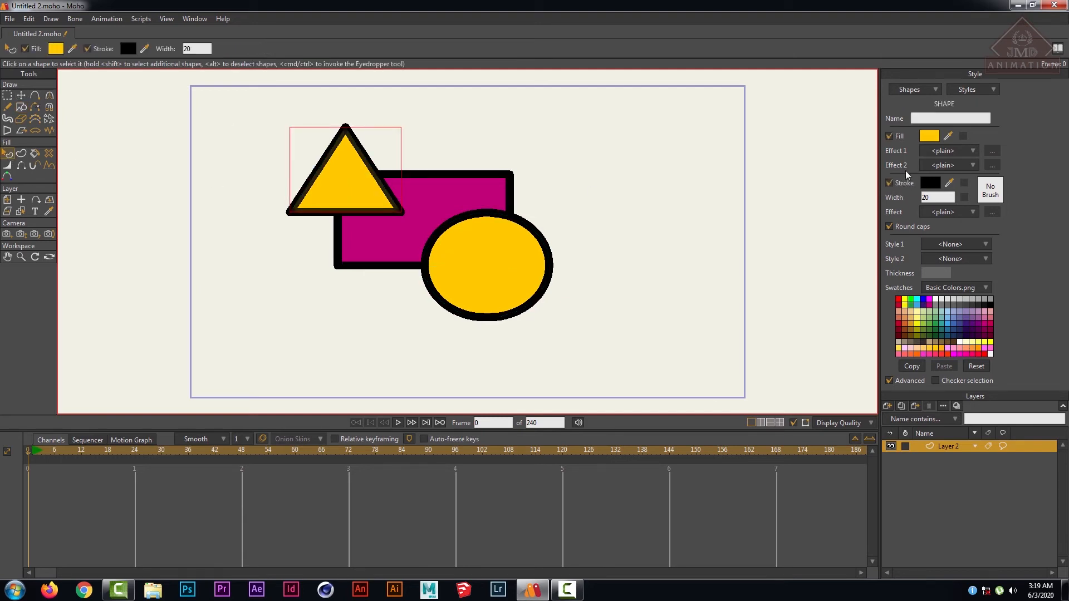
click(947, 325)
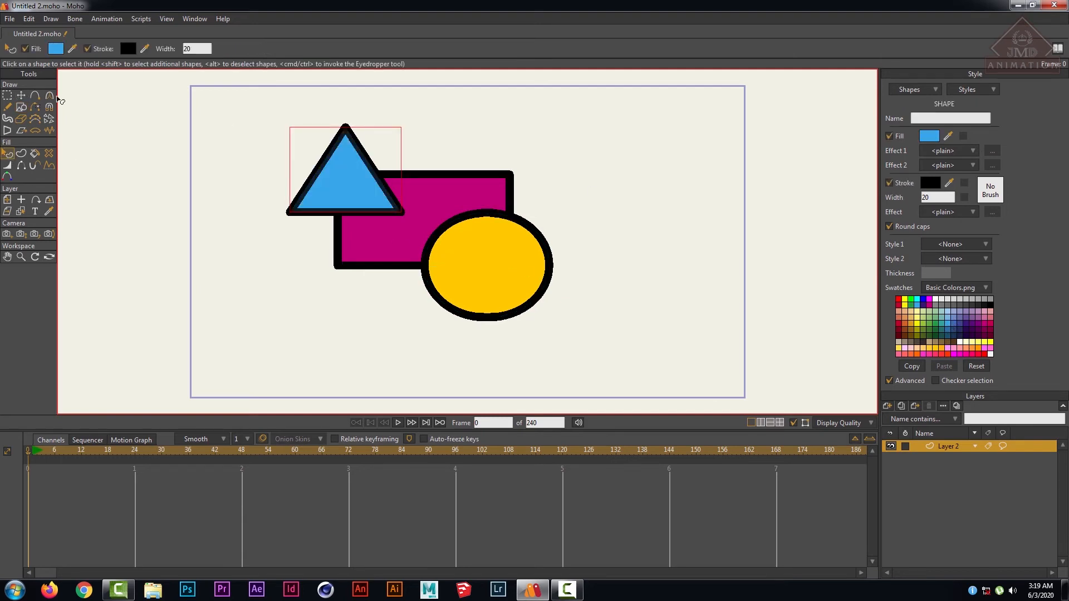
- Move the blue triangle down so it overlaps the rectangle's lower-left corner
click(7, 95)
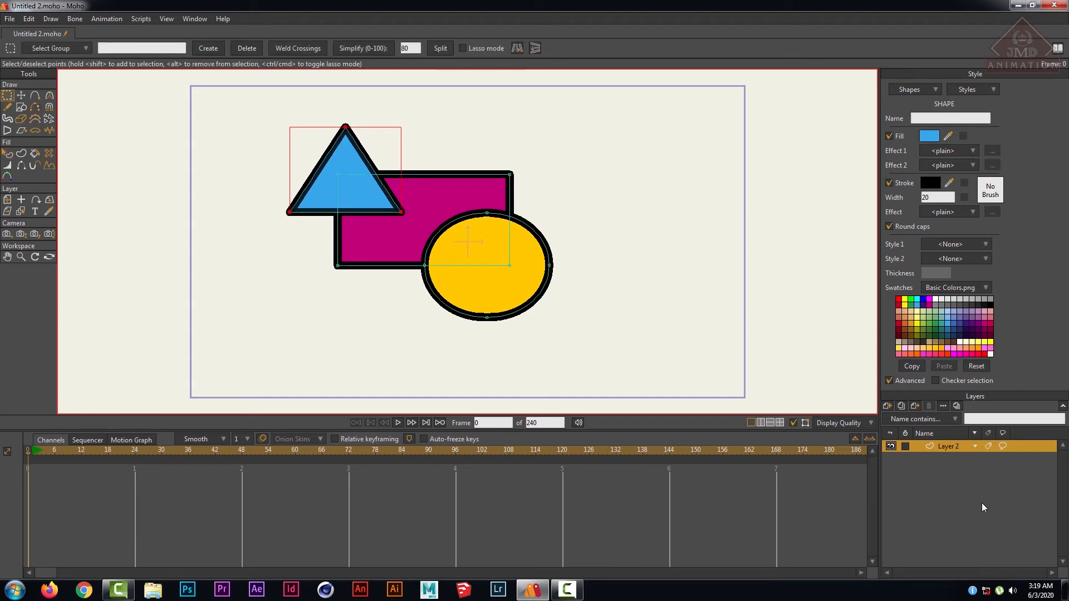
click(241, 165)
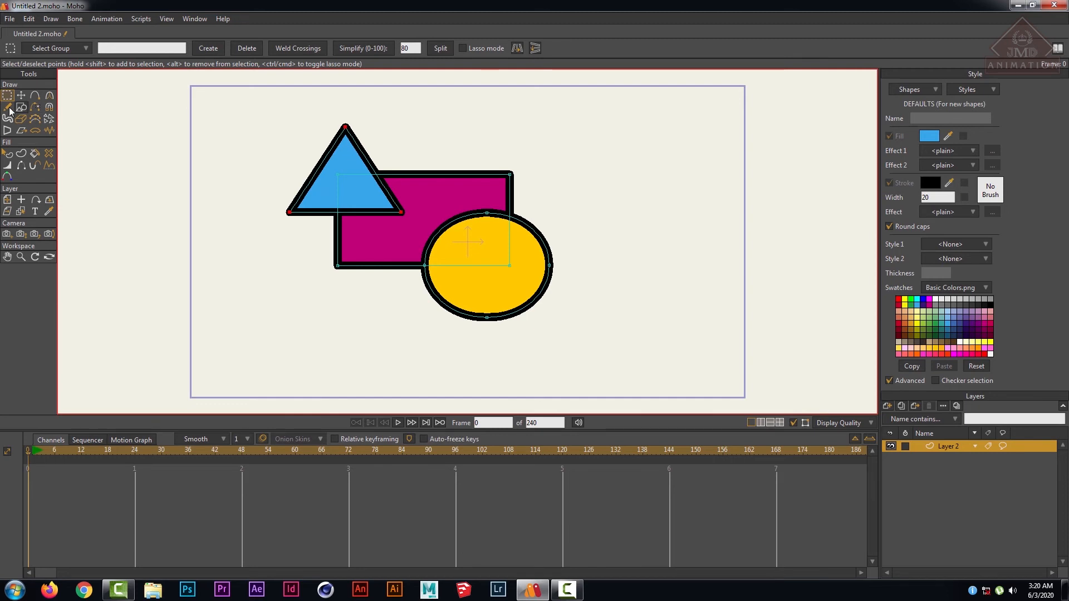
click(21, 95)
drag(304, 199, 352, 296)
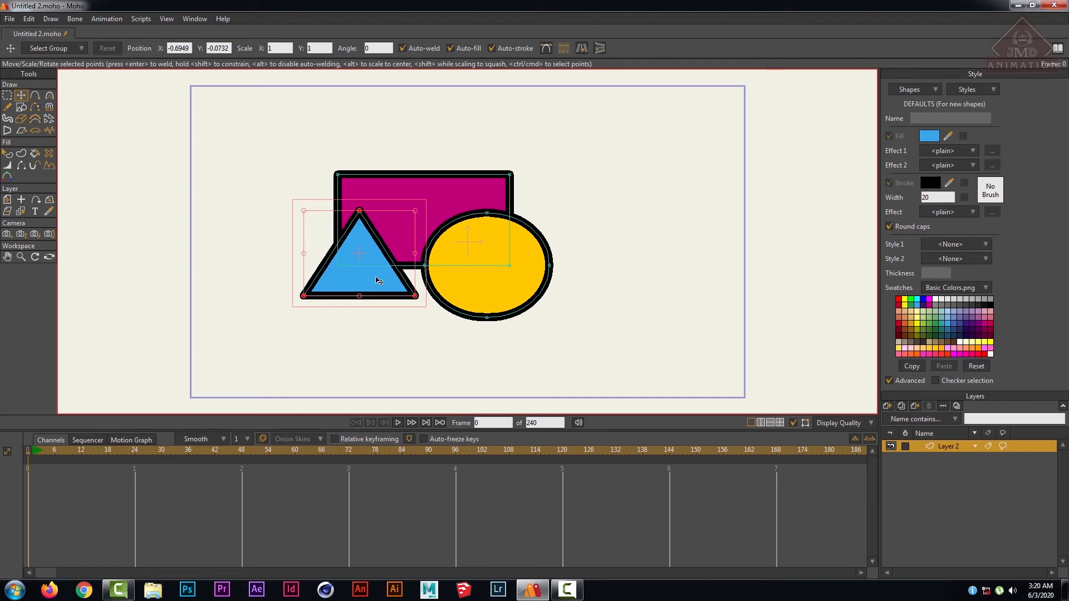
- Select the blue triangle shape, lower it behind the rectangle and raise it back in front, twice
key(q)
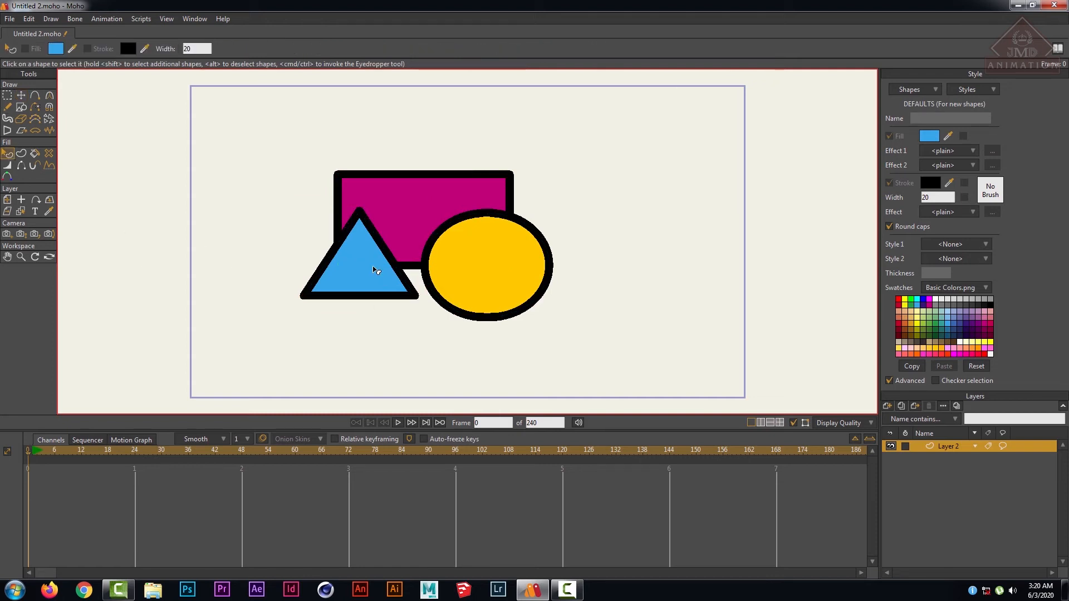
click(376, 270)
key(Down)
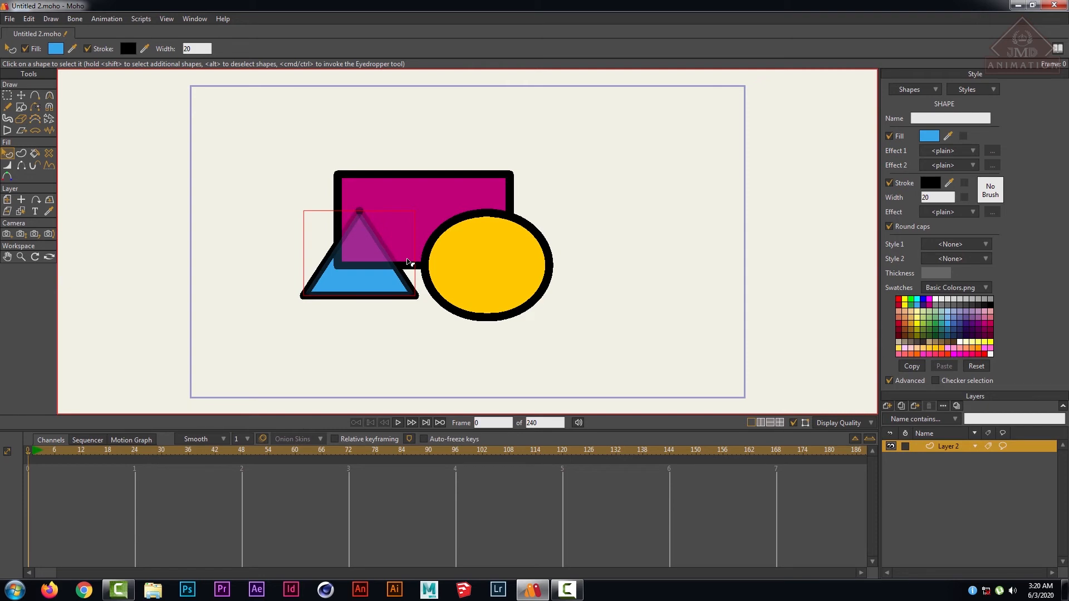
key(Up)
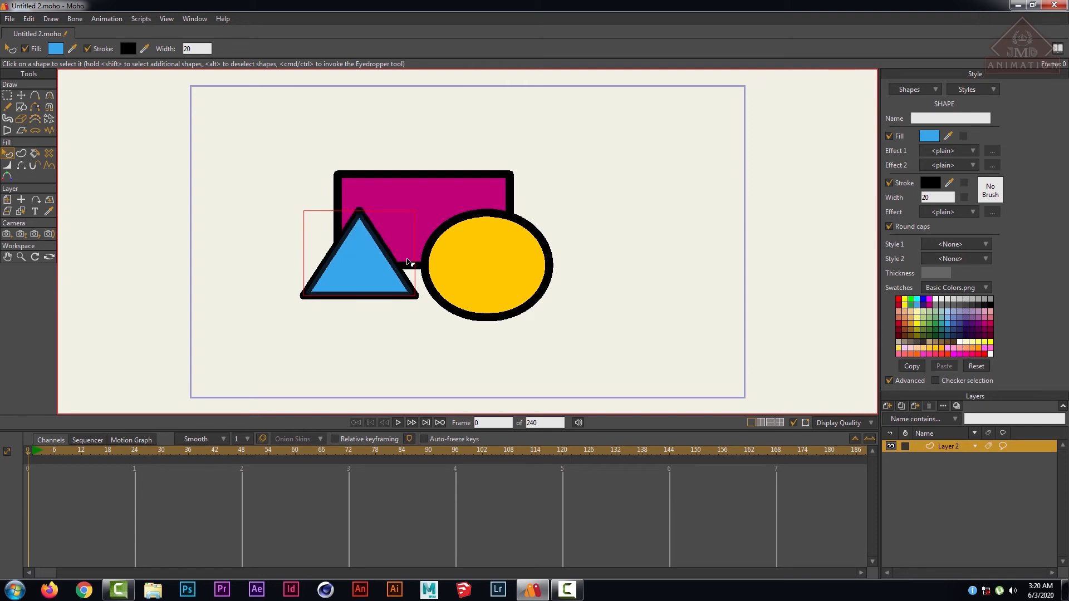
key(Down)
key(Up)
- Select the rectangle shape beneath the ellipse and alternate between bringing it to the front and sending it to the back
click(488, 262)
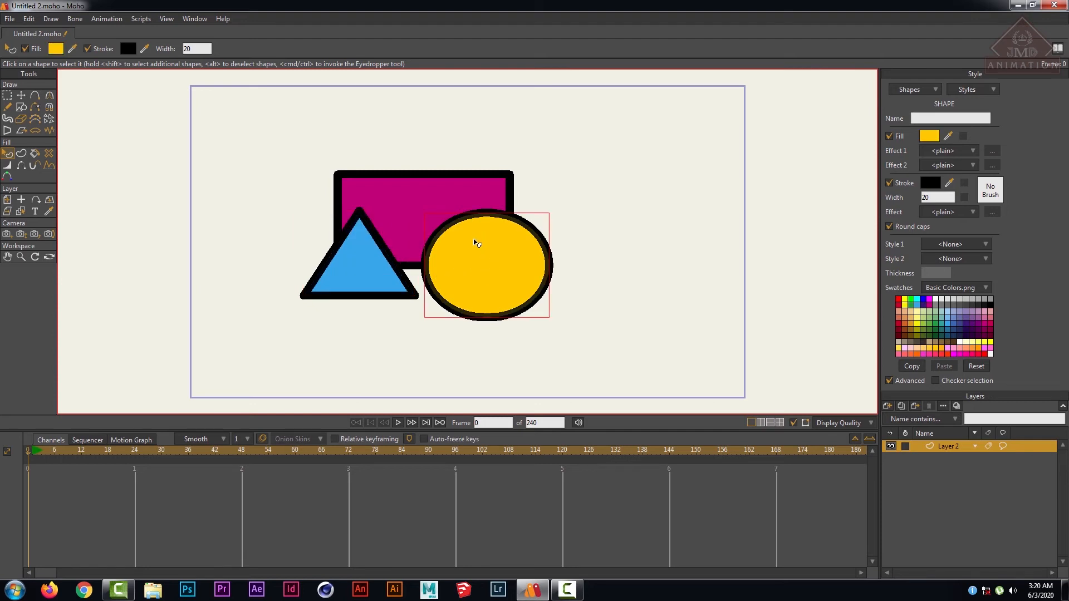
click(477, 243)
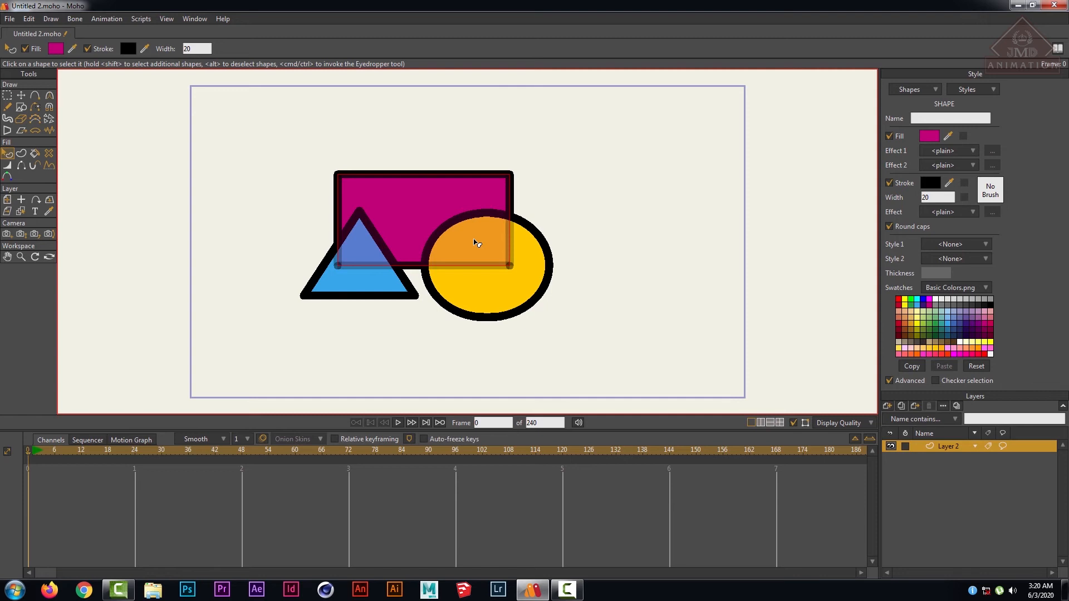
key(shift+Up)
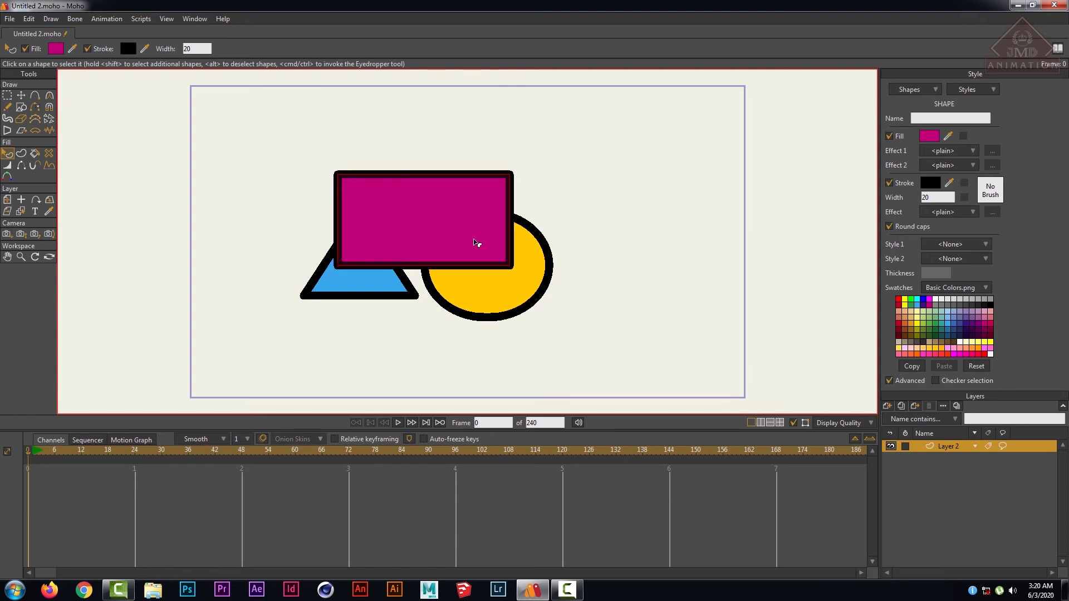
key(shift+Down)
key(shift+Up)
key(shift+Down)
key(shift+Up)
key(shift+Down)
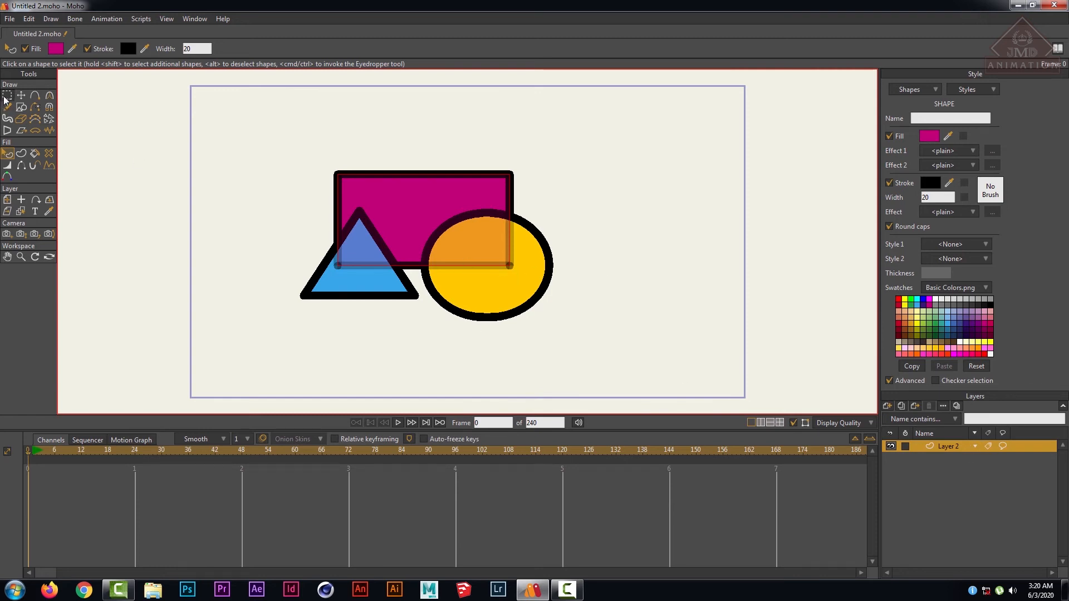
- Move the blue triangle away from the other shapes to the right side of the frame
click(25, 98)
click(373, 351)
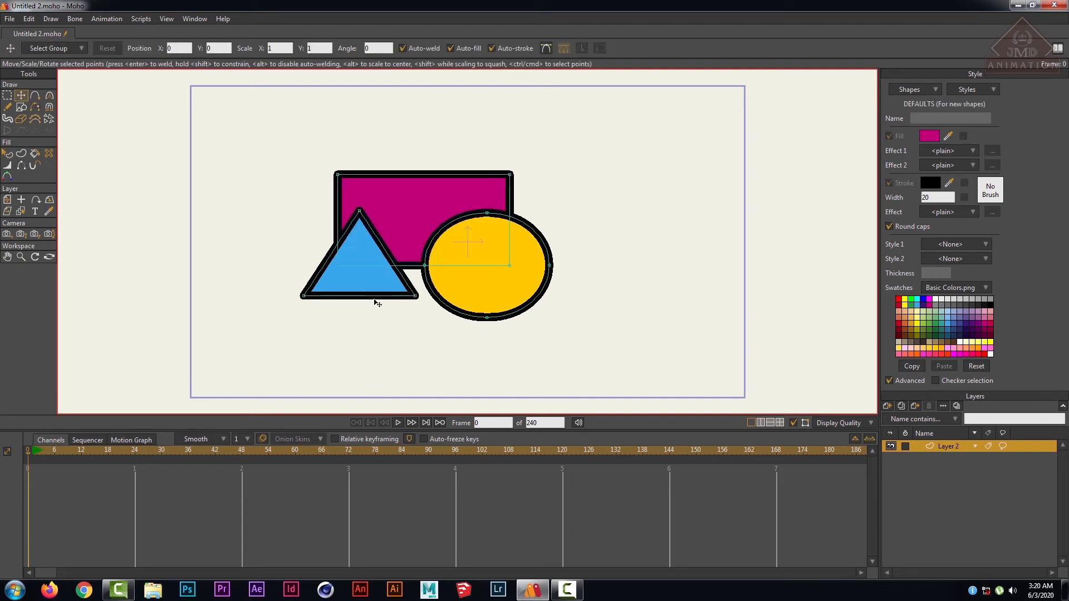
click(374, 283)
drag(374, 286, 686, 253)
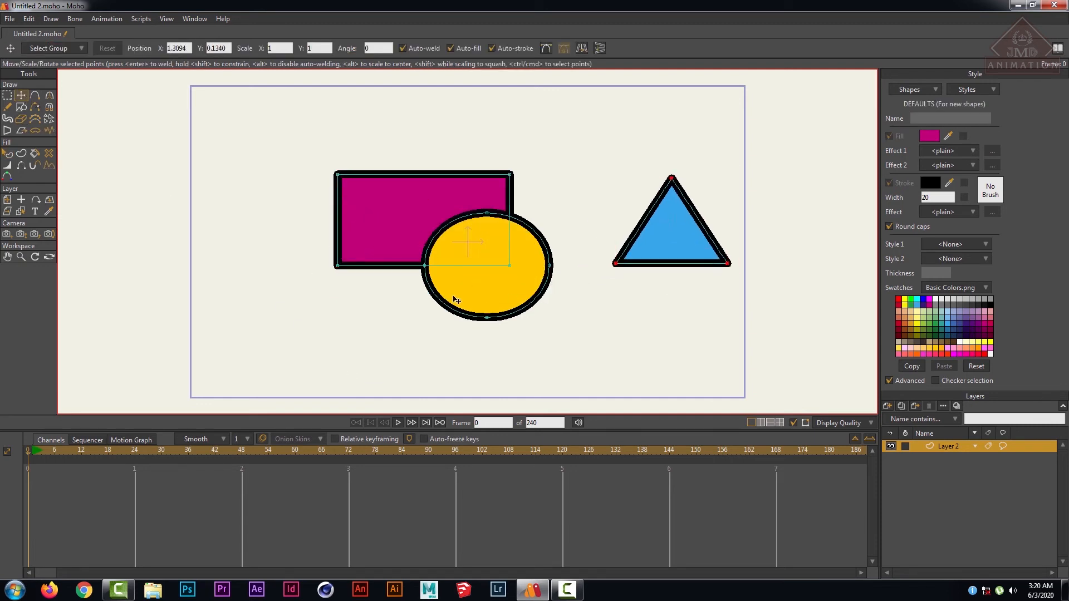
drag(628, 269, 521, 278)
key(ctrl+z)
click(581, 320)
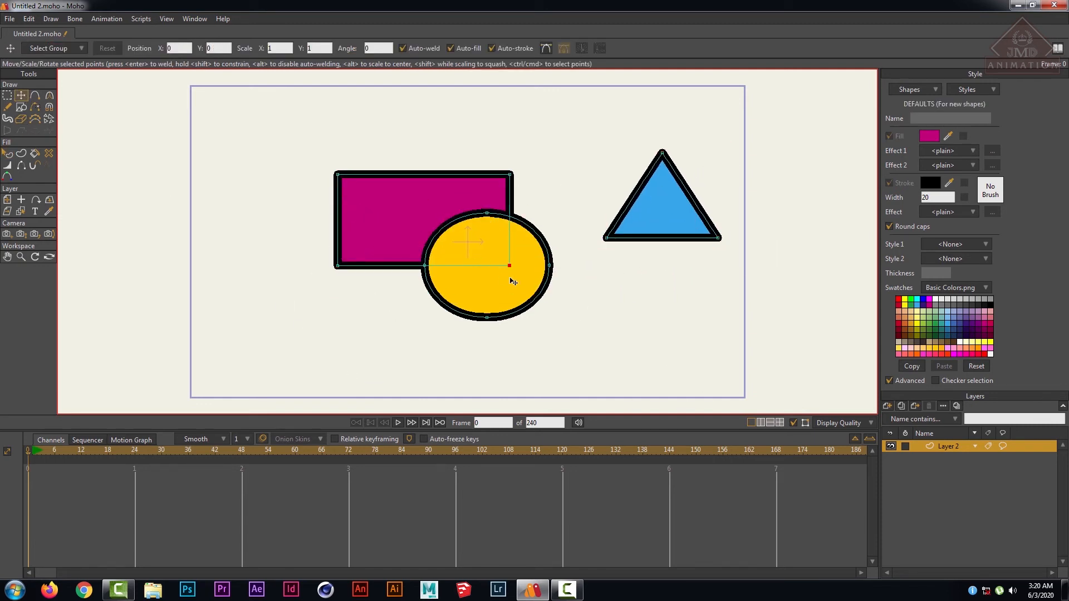
- Move the yellow ellipse to the frame's left edge and the magenta rectangle to the space between ellipse and triangle
click(505, 287)
drag(524, 280, 292, 263)
click(443, 224)
drag(390, 201, 430, 197)
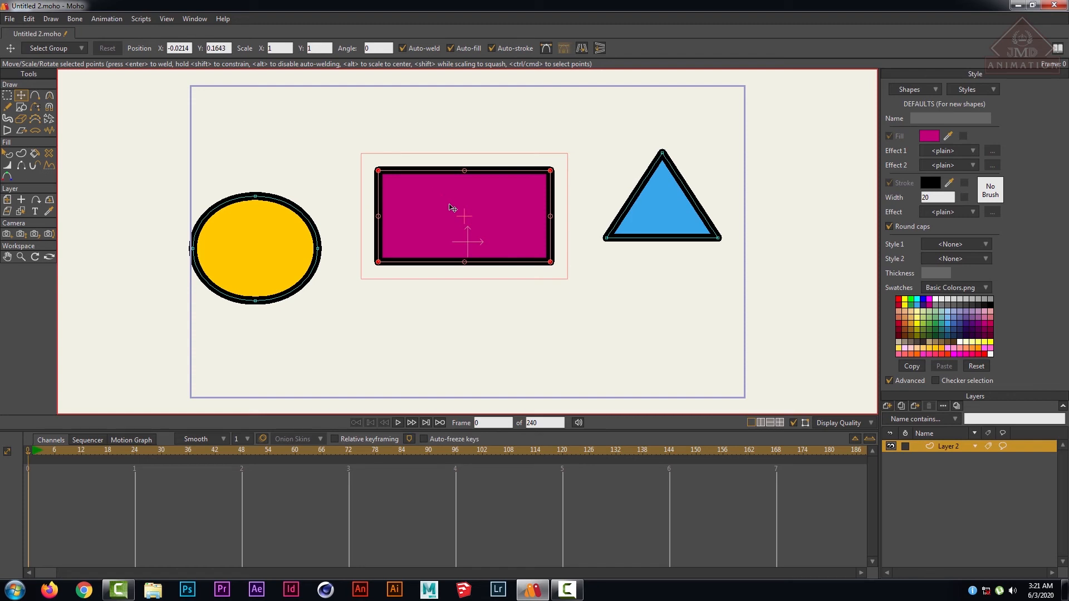
- Select all points of the ellipse, rectangle and triangle and delete them
click(6, 95)
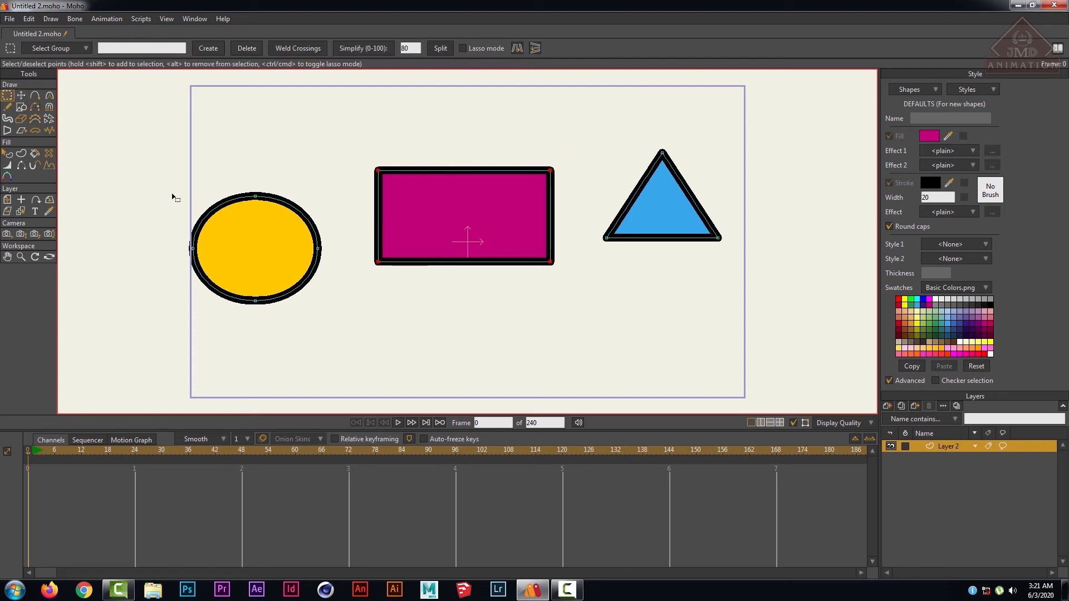
drag(119, 115, 812, 368)
key(Delete)
- Draw a circle centred on the layer's origin, about two thirds of the frame's height
click(21, 107)
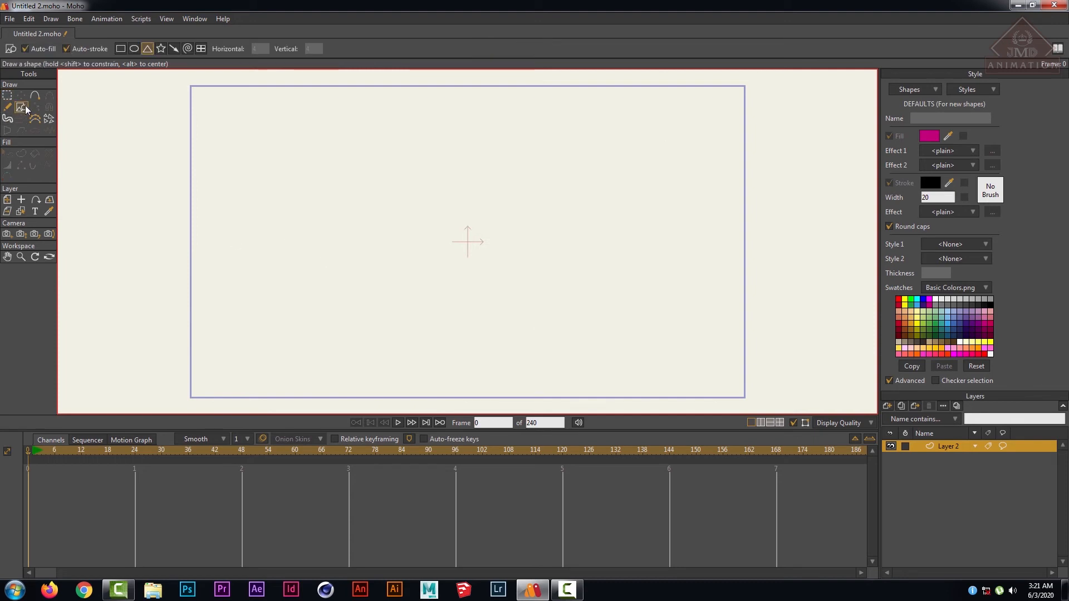
click(134, 49)
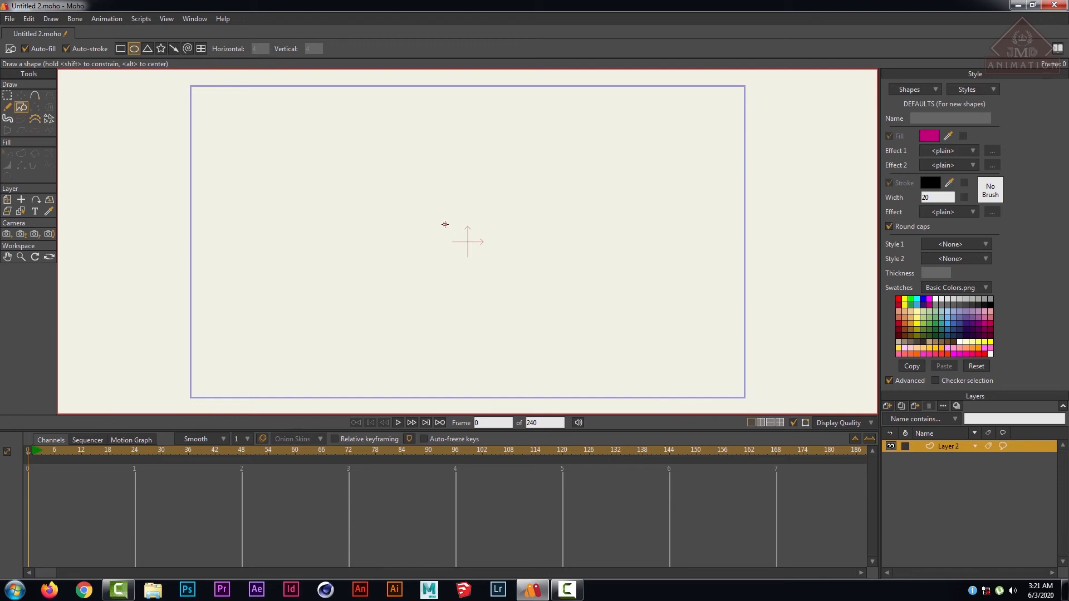
drag(445, 225, 513, 293)
key(ctrl+z)
mouse_move(467, 241)
mouse_down()
mouse_move(351, 206)
mouse_move(379, 207)
mouse_move(361, 210)
mouse_up()
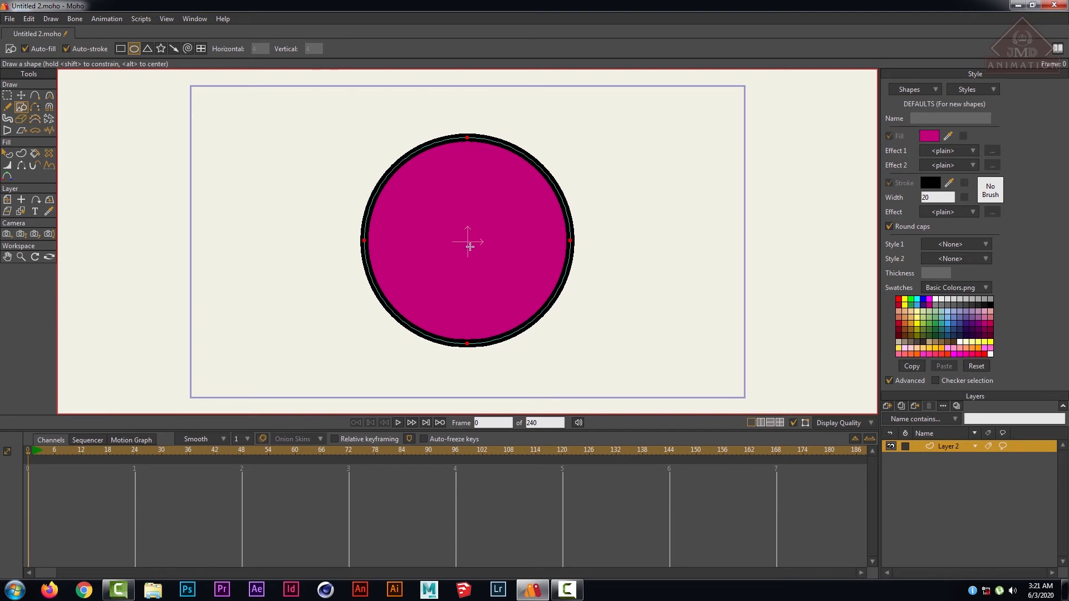
- Copy the circle, paste it in place and scale the copy down about its centre into a concentric inner circle
click(9, 19)
mouse_move(31, 20)
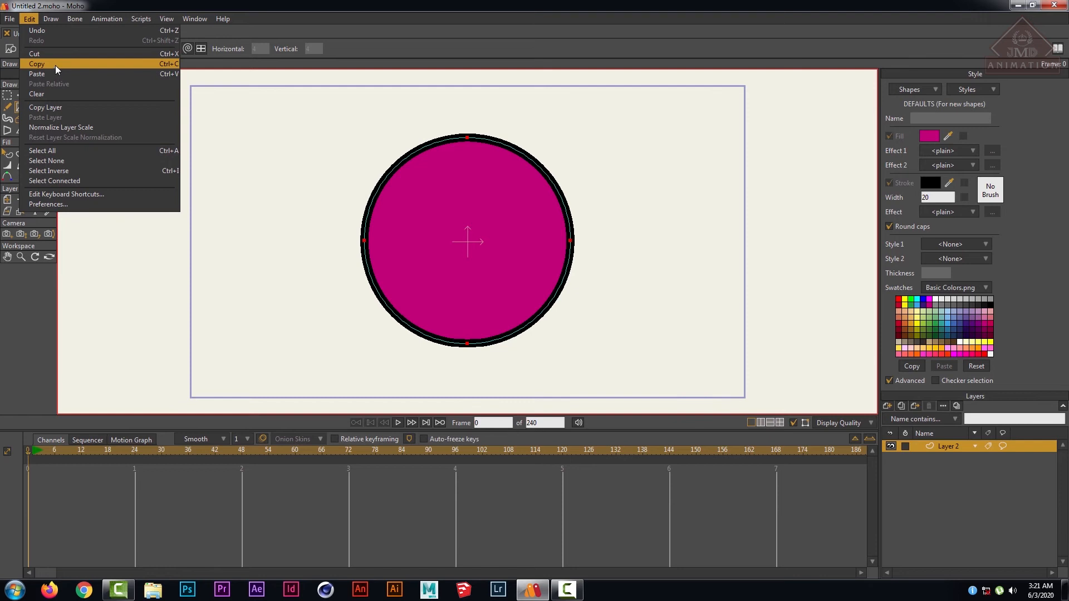
click(55, 66)
click(29, 19)
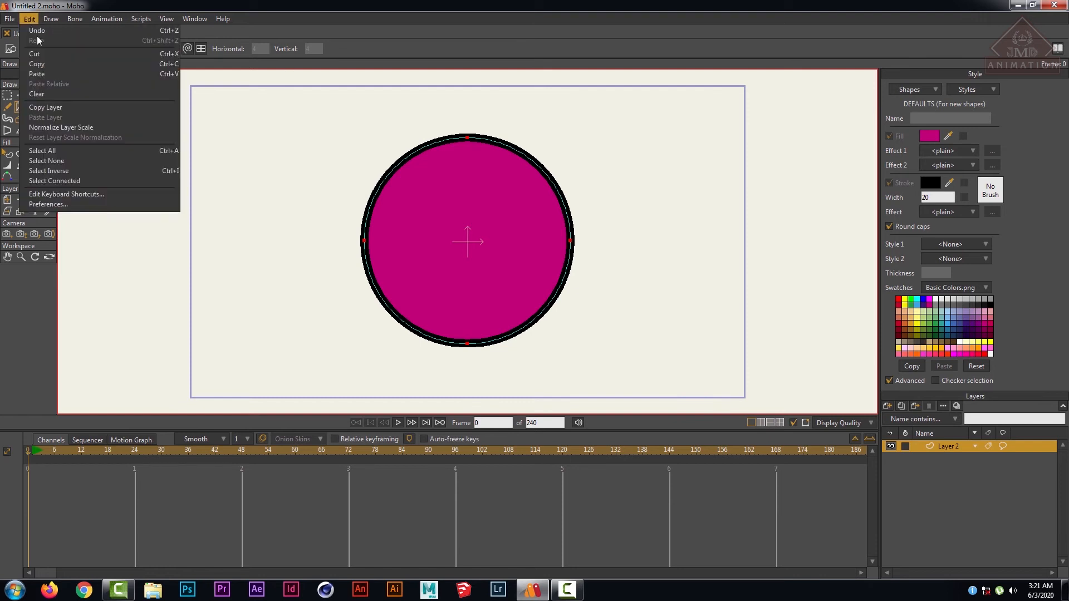
click(52, 74)
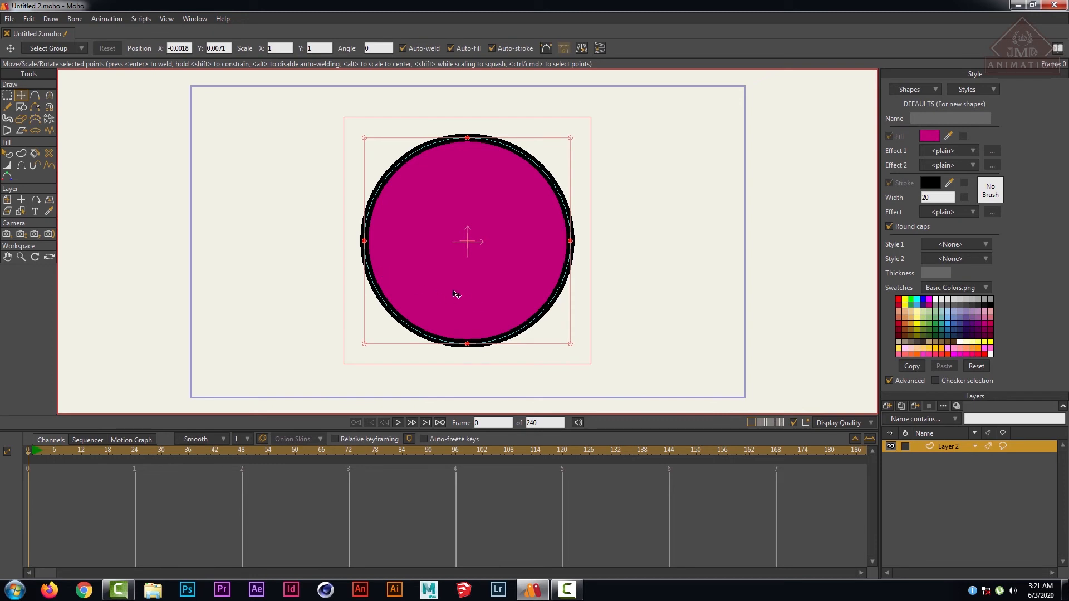
drag(573, 349, 548, 320)
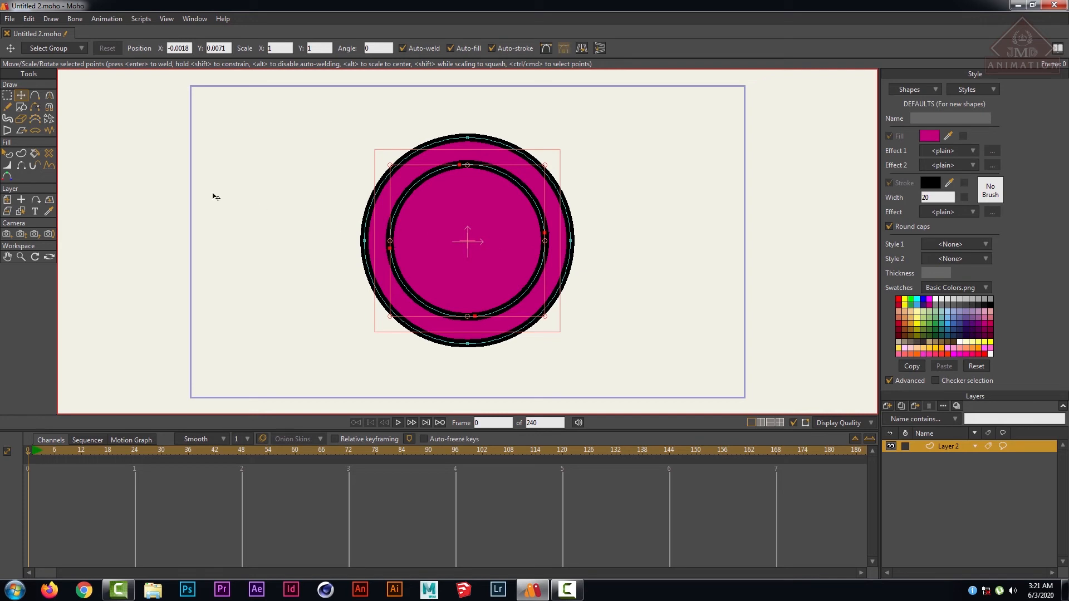
- Select the inner circle's shape and change its fill to white
click(8, 154)
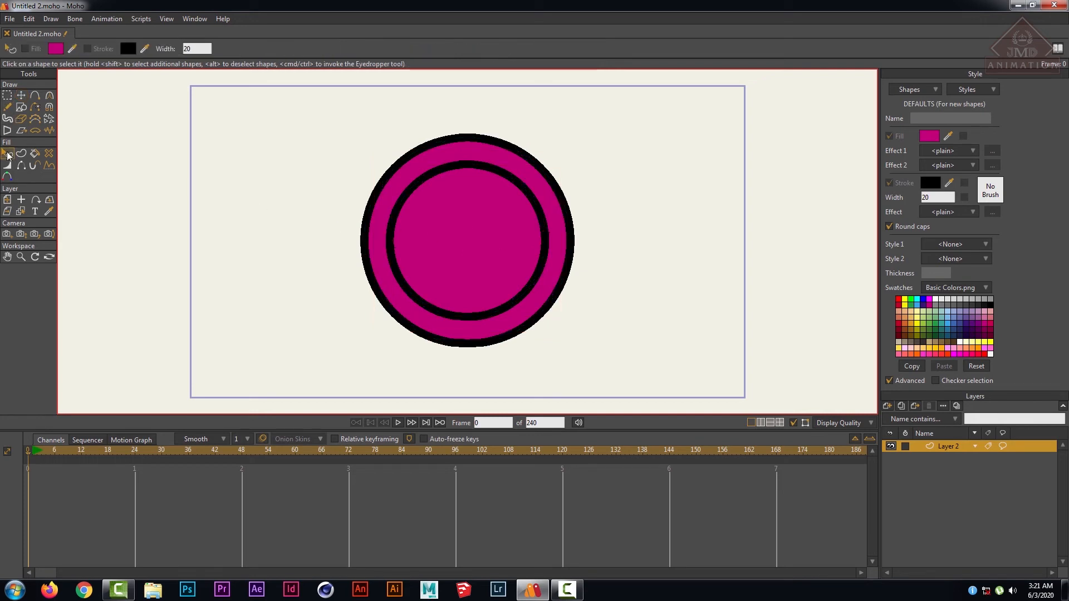
click(473, 235)
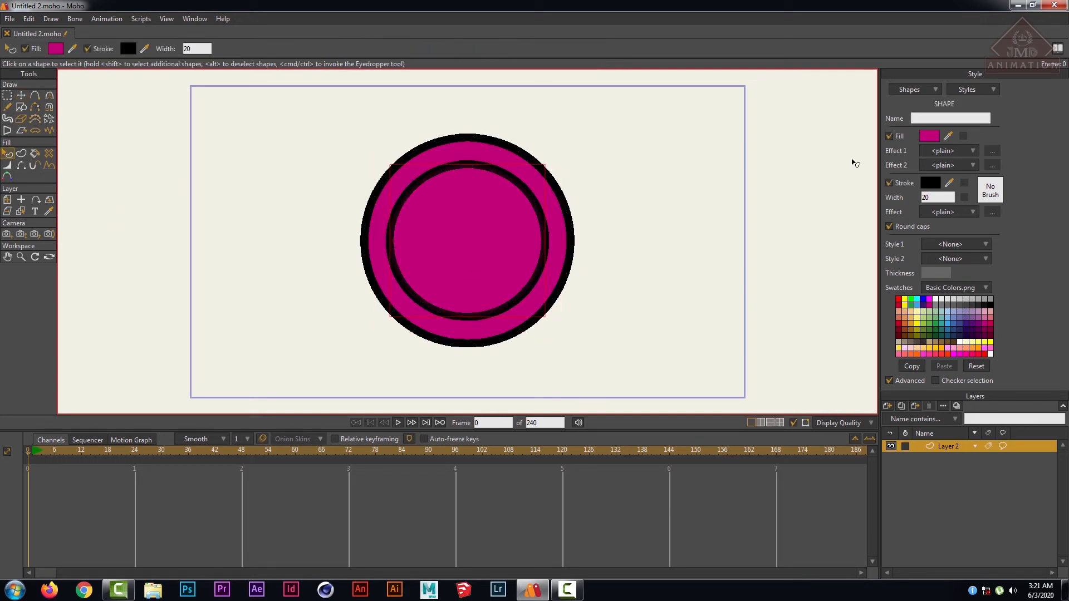
click(936, 300)
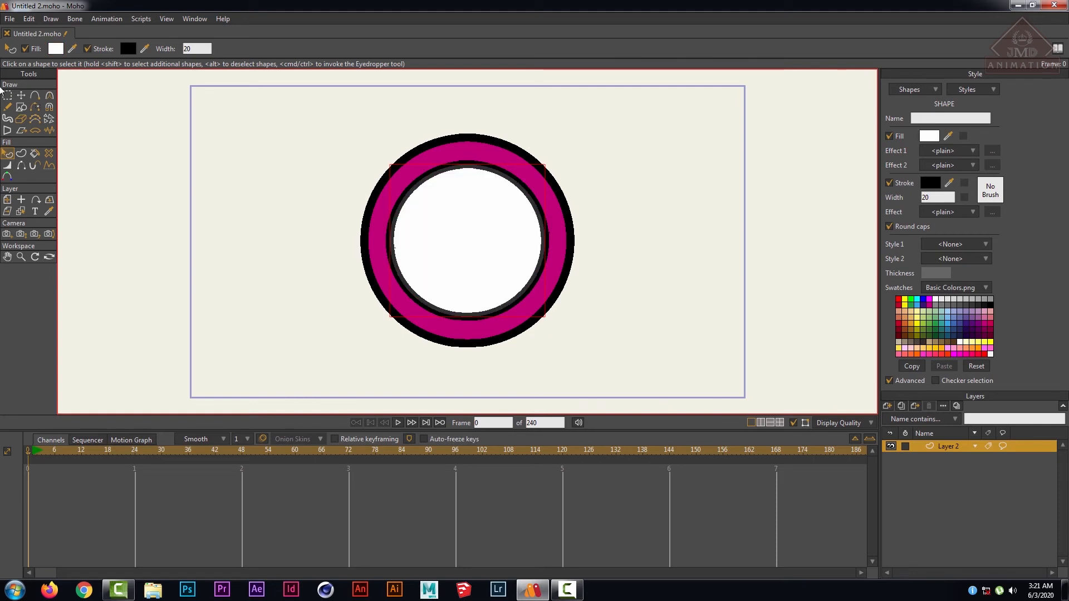
click(9, 97)
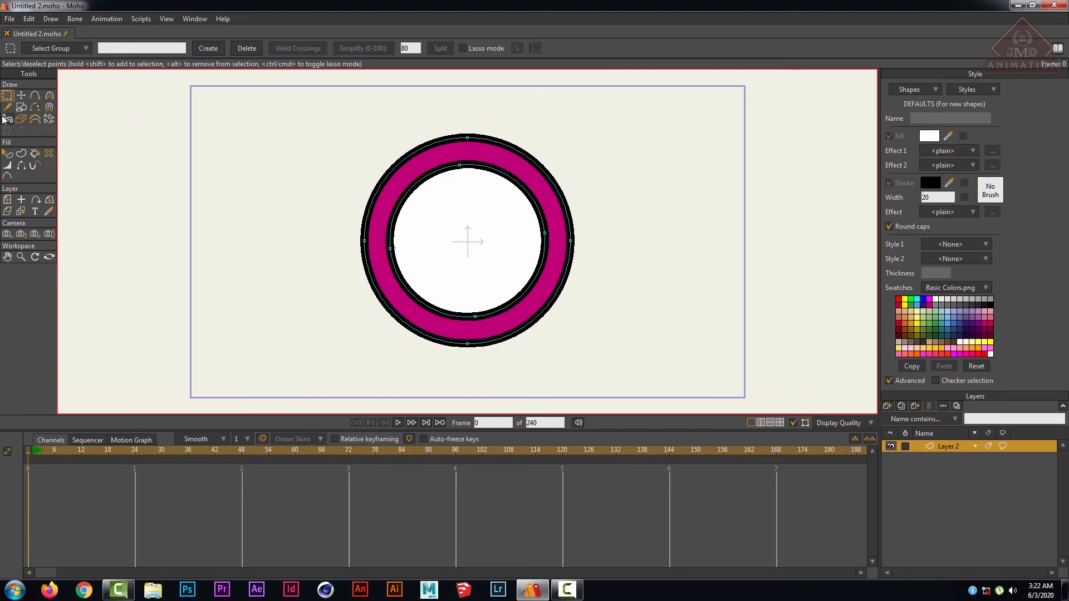
click(9, 154)
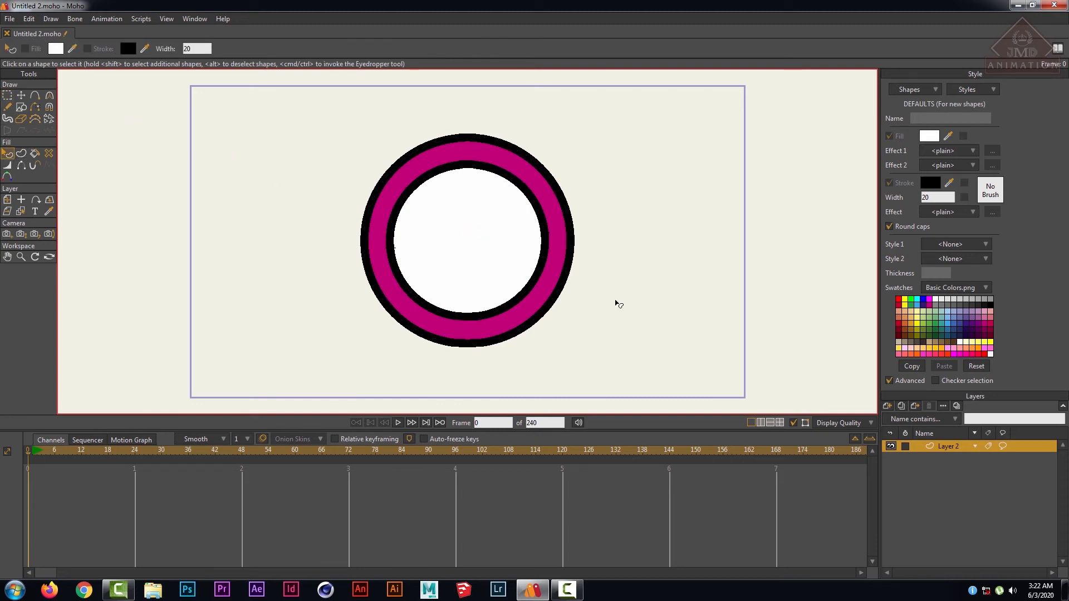
scroll(780, 321, down, 1)
scroll(767, 316, up, 1)
key(g)
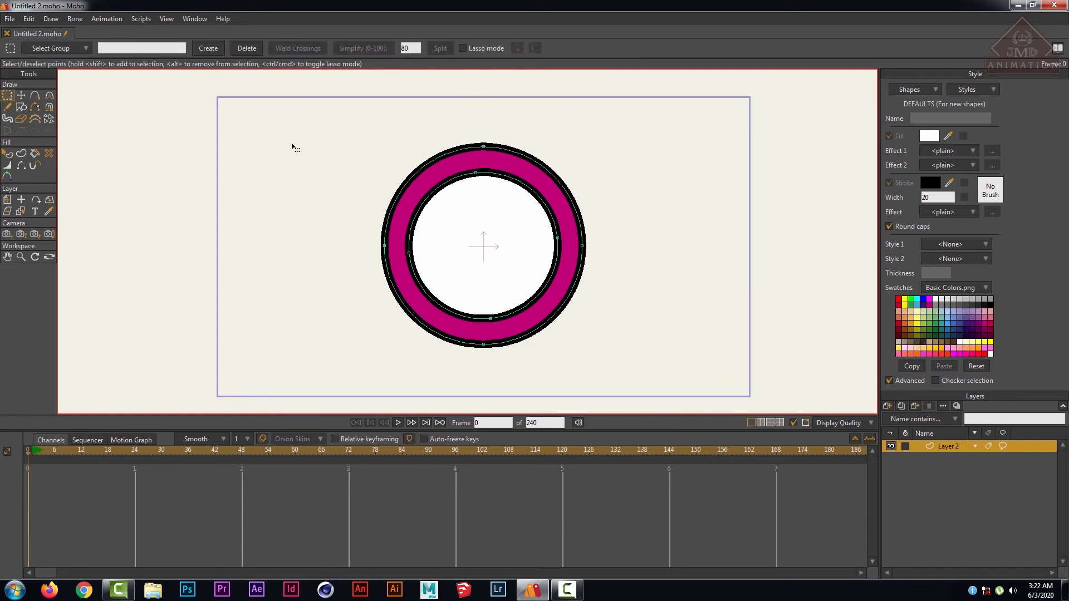
- Undo the inner circle's white fill, scaling and pasting, and delete all points of the remaining circle
drag(270, 122, 649, 376)
key(ctrl+z)
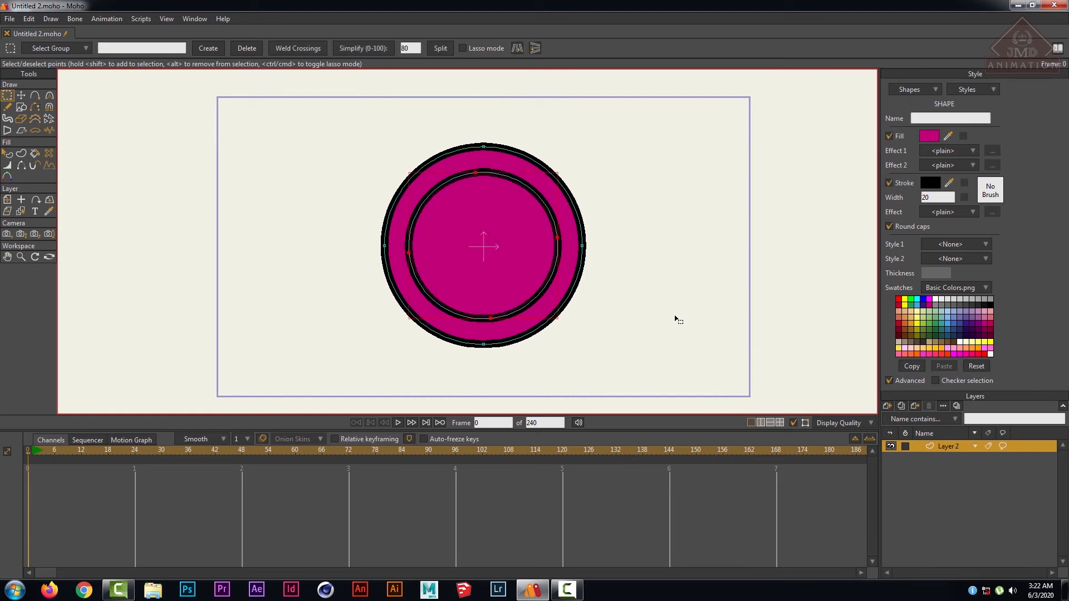
key(ctrl+z)
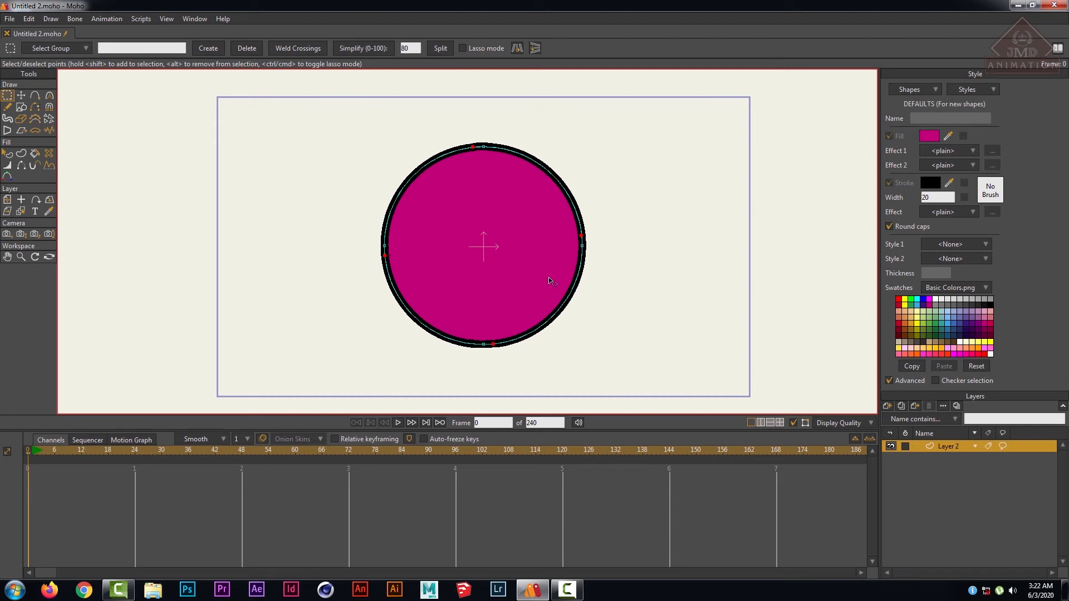
key(ctrl+z)
drag(229, 112, 738, 389)
key(Delete)
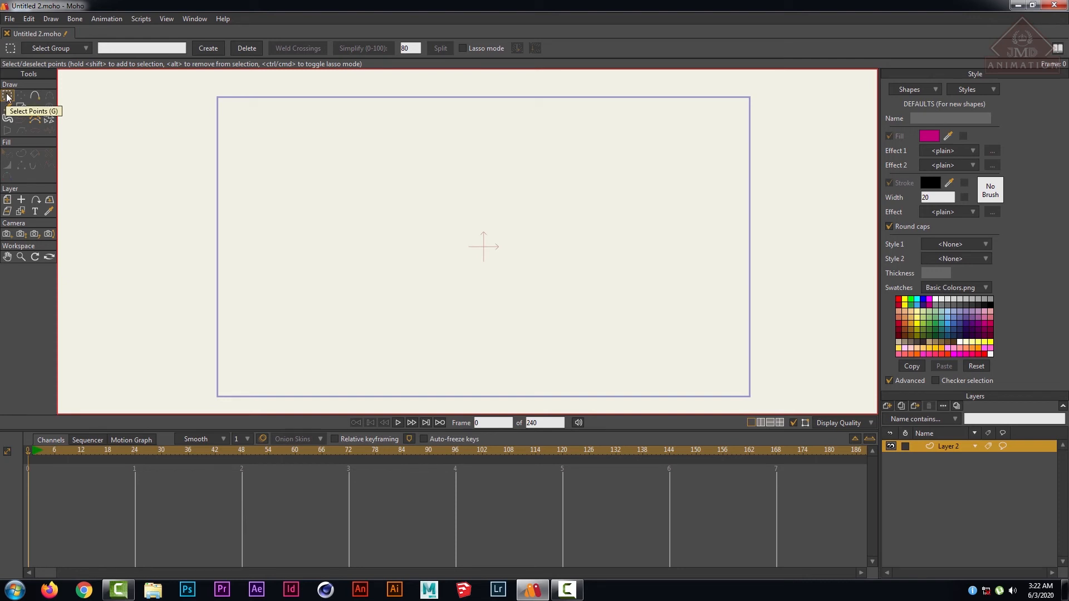
- Draw a rectangle around the layer's origin and a smaller wide ellipse inside it
click(22, 107)
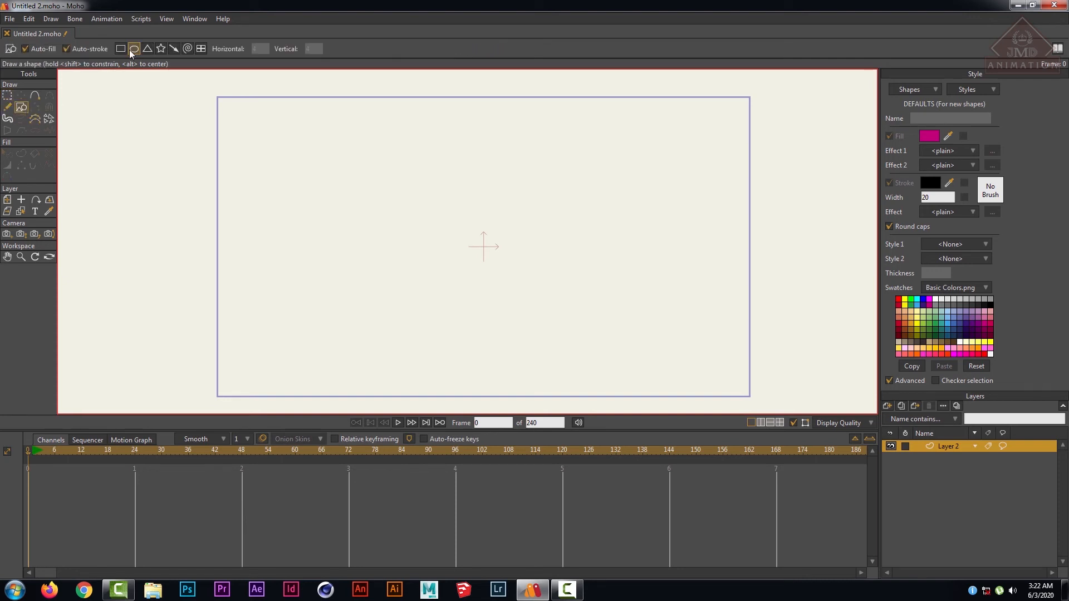
click(119, 49)
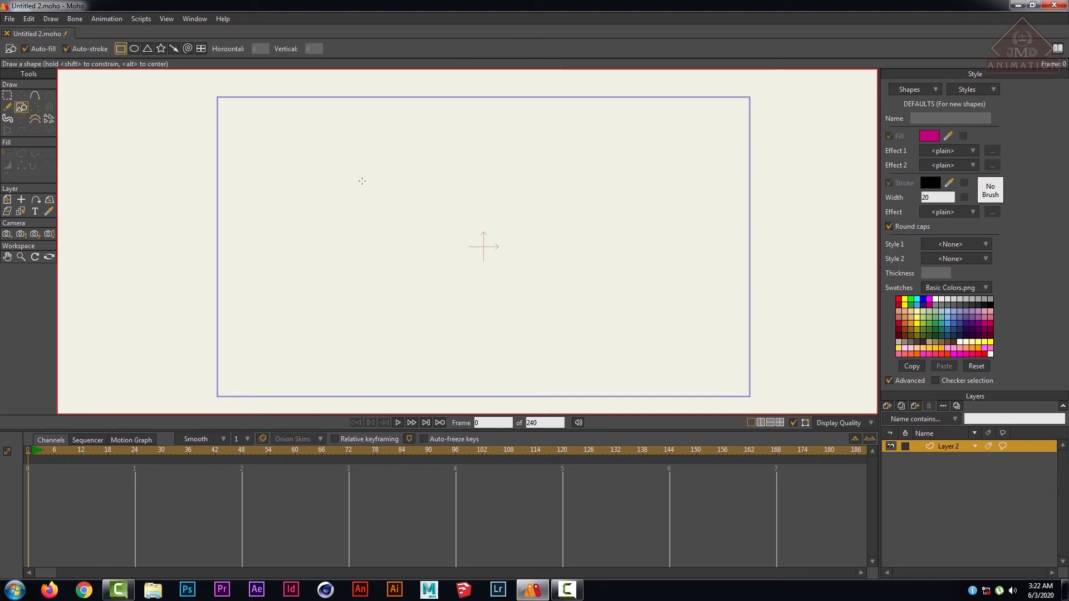
mouse_move(362, 181)
mouse_down()
mouse_move(530, 282)
mouse_move(635, 318)
mouse_move(608, 313)
mouse_up()
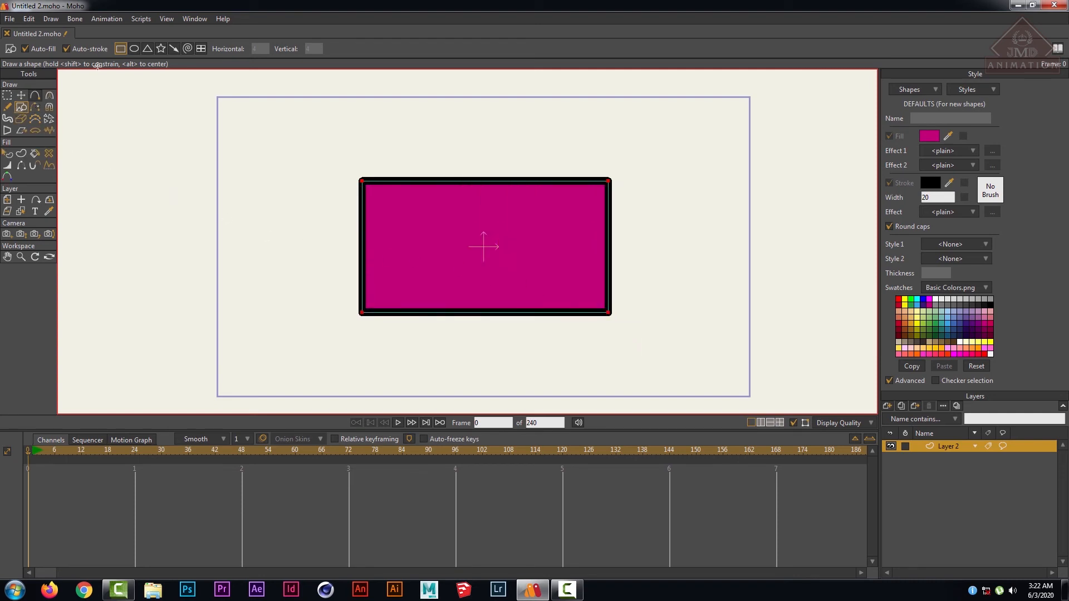
click(133, 49)
drag(403, 211, 572, 285)
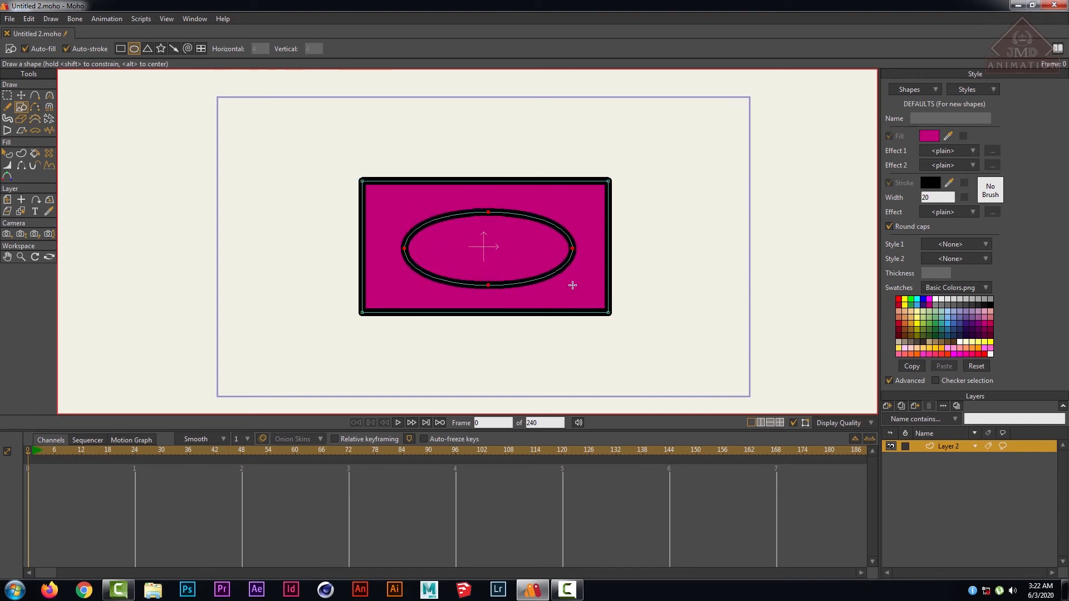
- Turn off the fill of both the ellipse and the rectangle, leaving only their black strokes, and deselect them
click(21, 96)
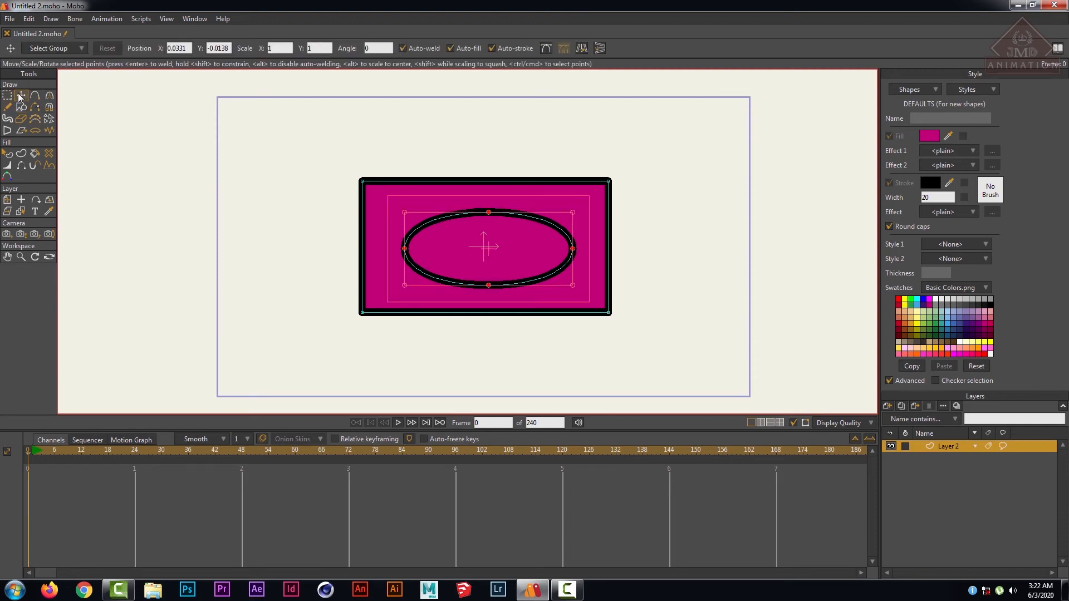
double_click(370, 216)
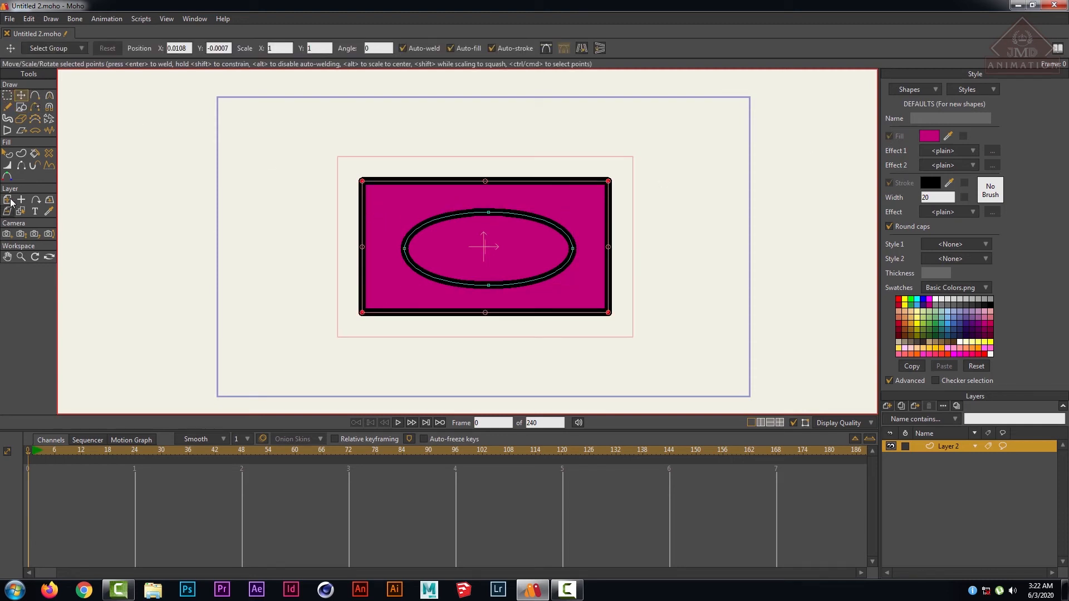
click(9, 155)
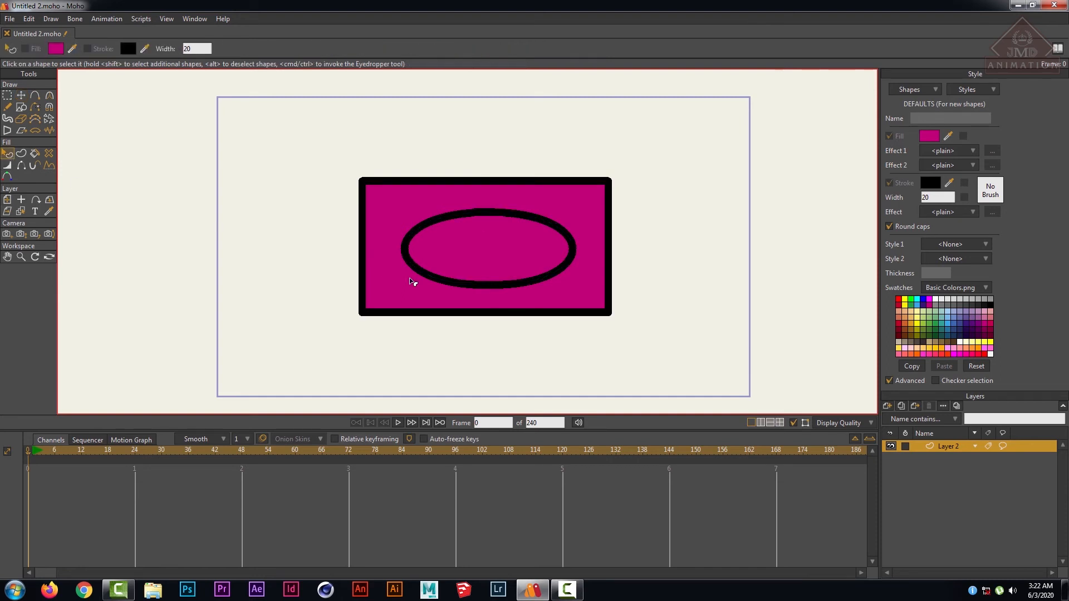
click(453, 238)
click(888, 136)
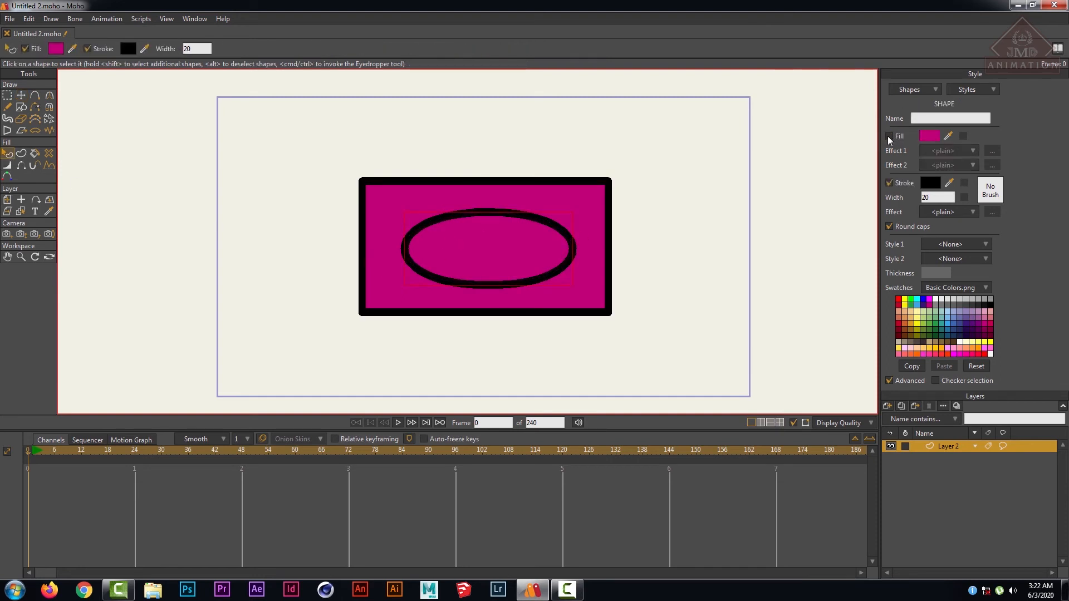
click(544, 182)
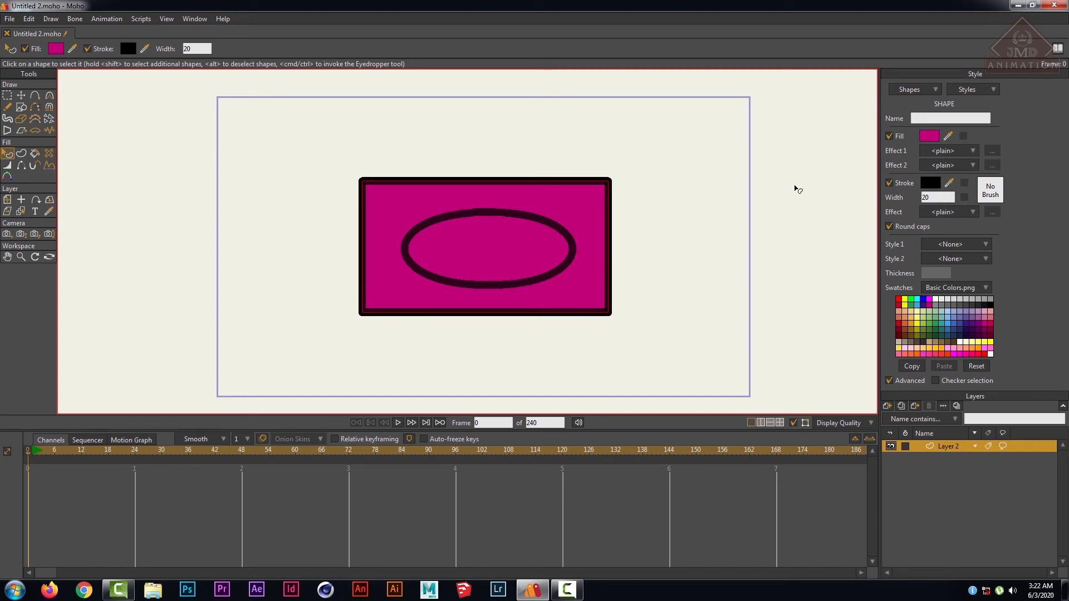
click(889, 135)
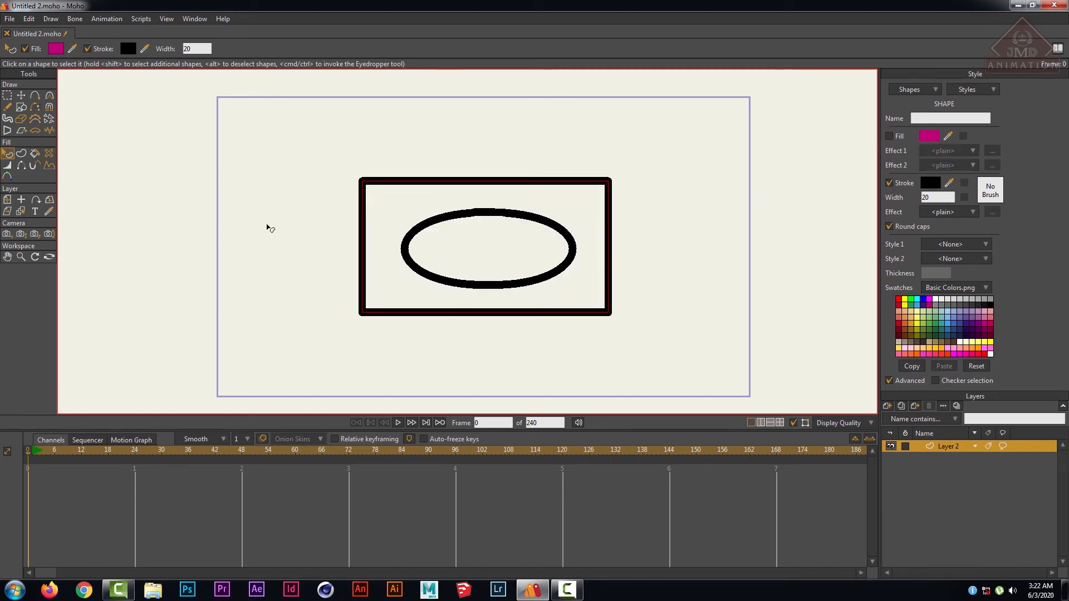
click(271, 227)
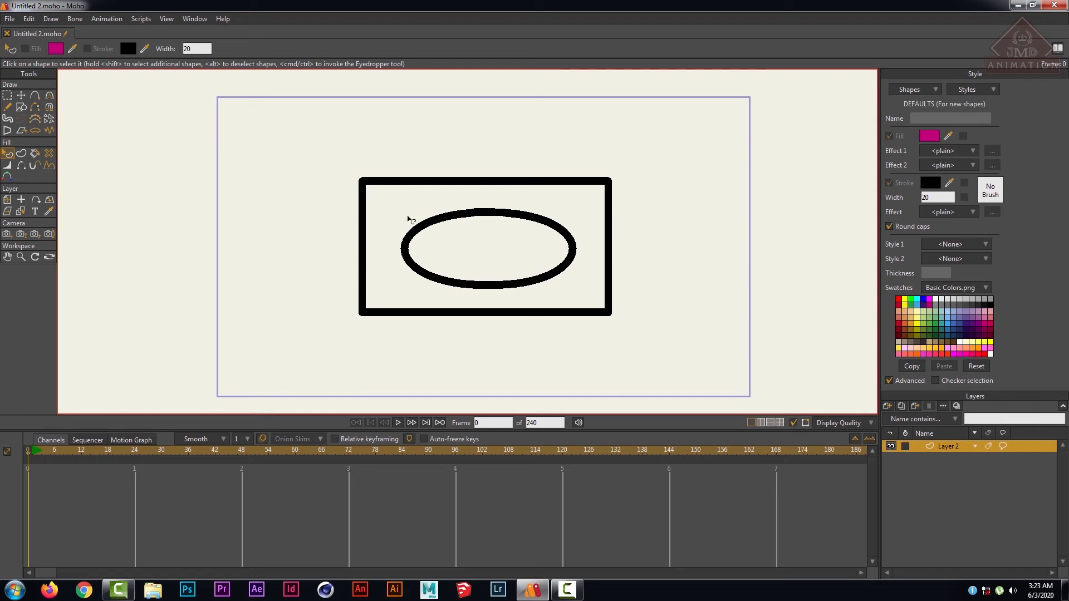
- Fill the area between the rectangle and the ellipse with magenta using the Paint Bucket, and deselect the points
click(34, 155)
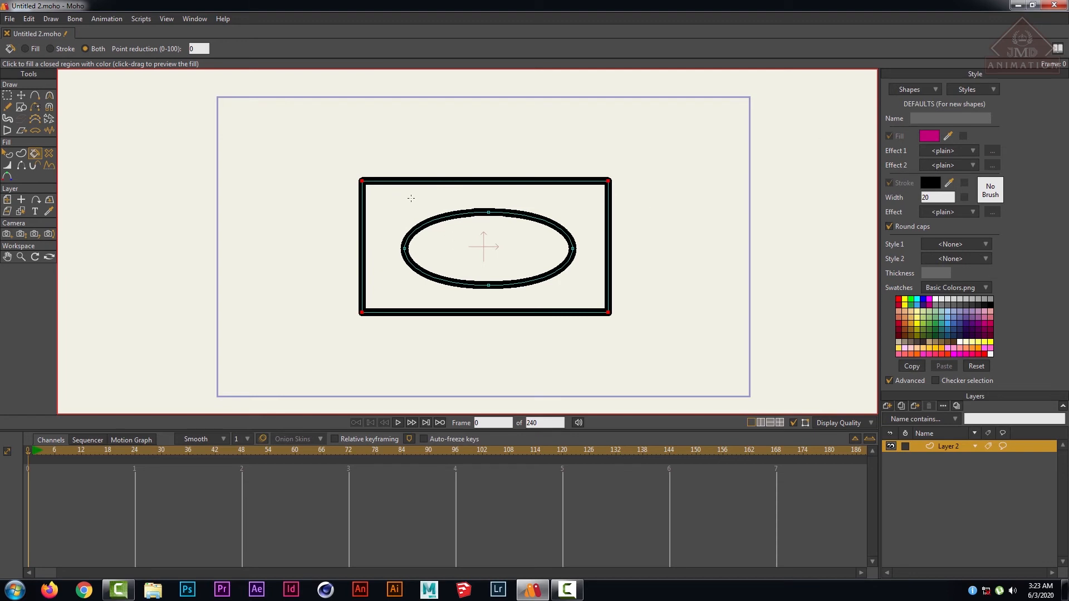
click(410, 195)
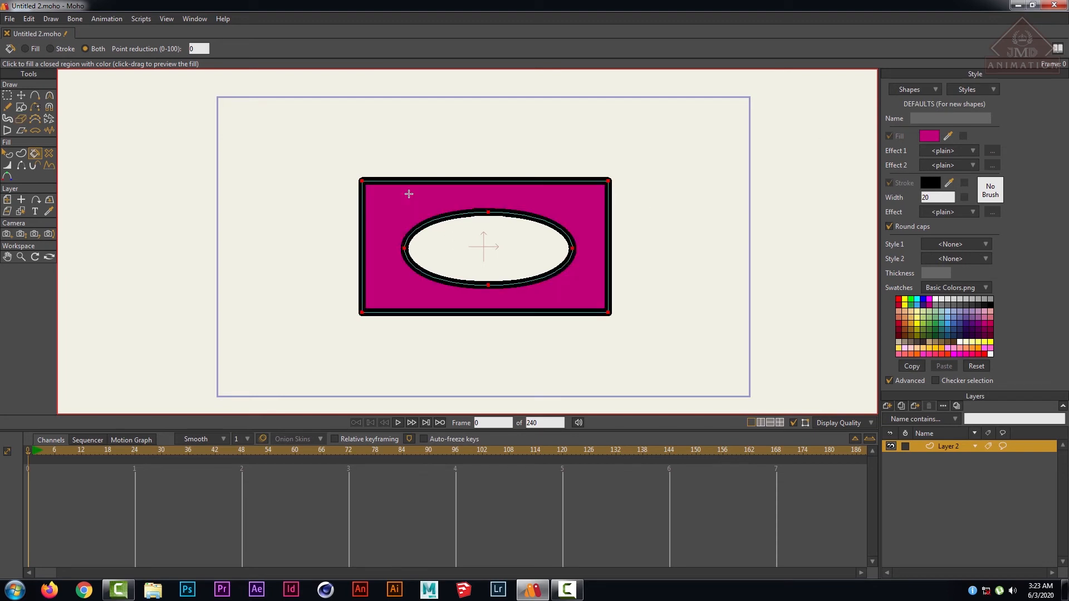
click(8, 95)
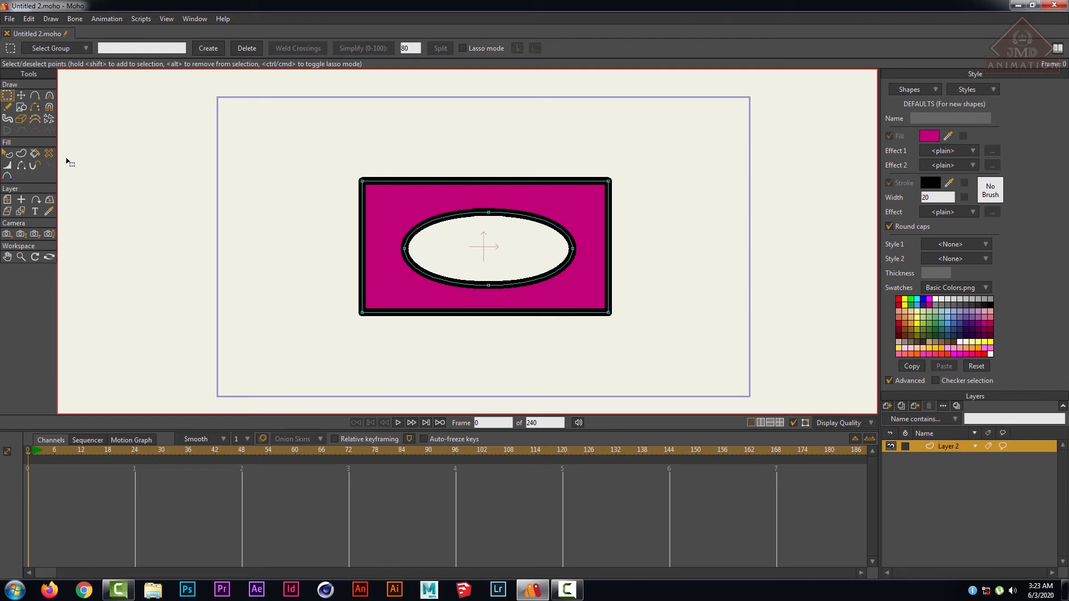
- Draw a freehand curve arching over the ellipse's upper left, welded to its leftmost and topmost points
scroll(443, 256, up, 3)
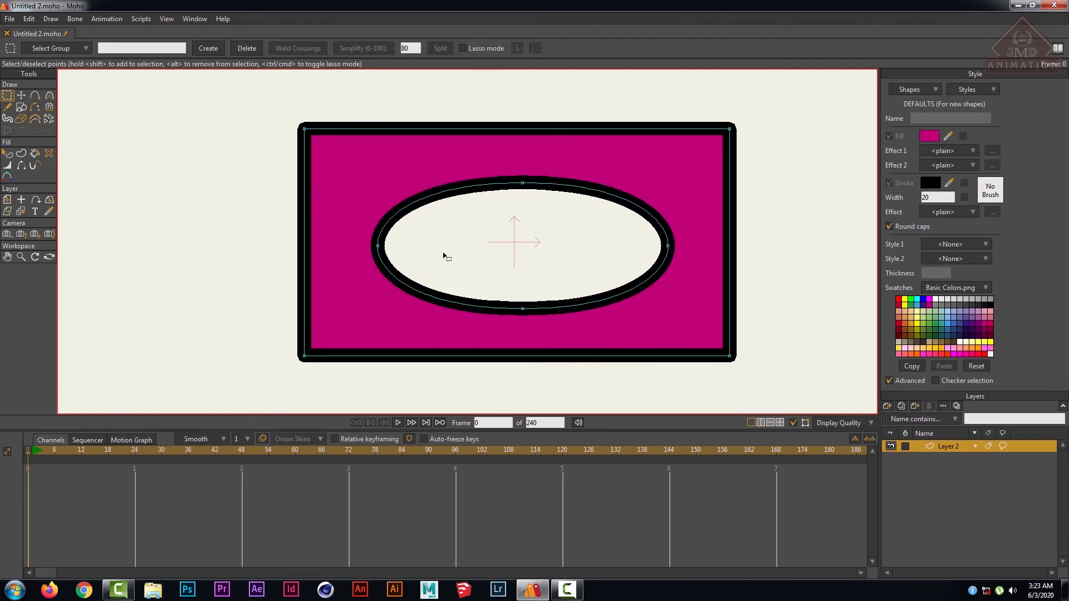
click(7, 107)
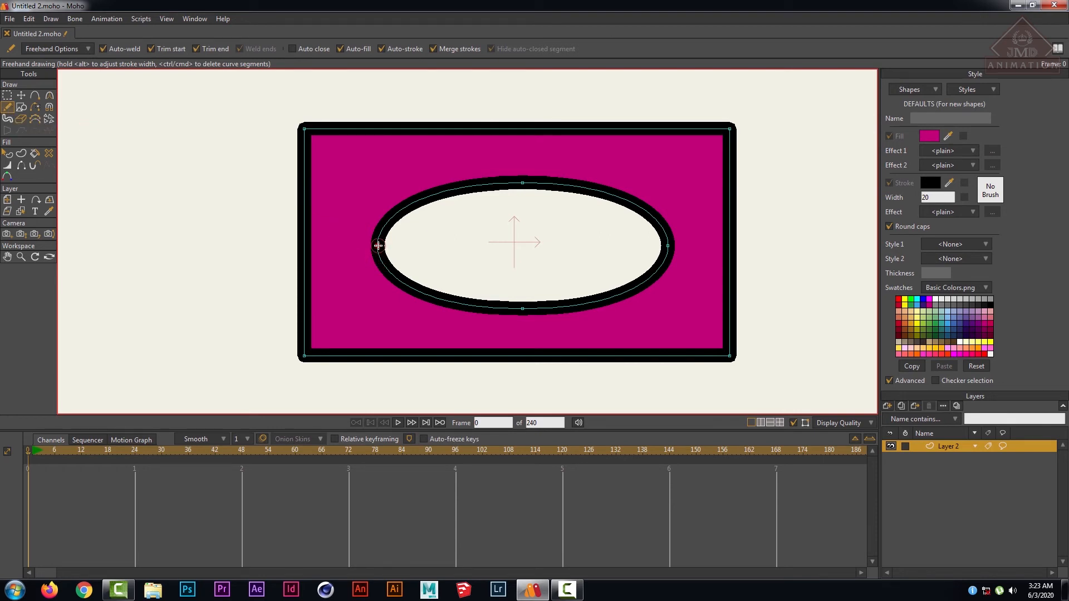
mouse_move(378, 246)
mouse_down()
mouse_move(354, 215)
mouse_move(353, 185)
mouse_move(376, 160)
mouse_move(441, 147)
mouse_move(522, 183)
mouse_up()
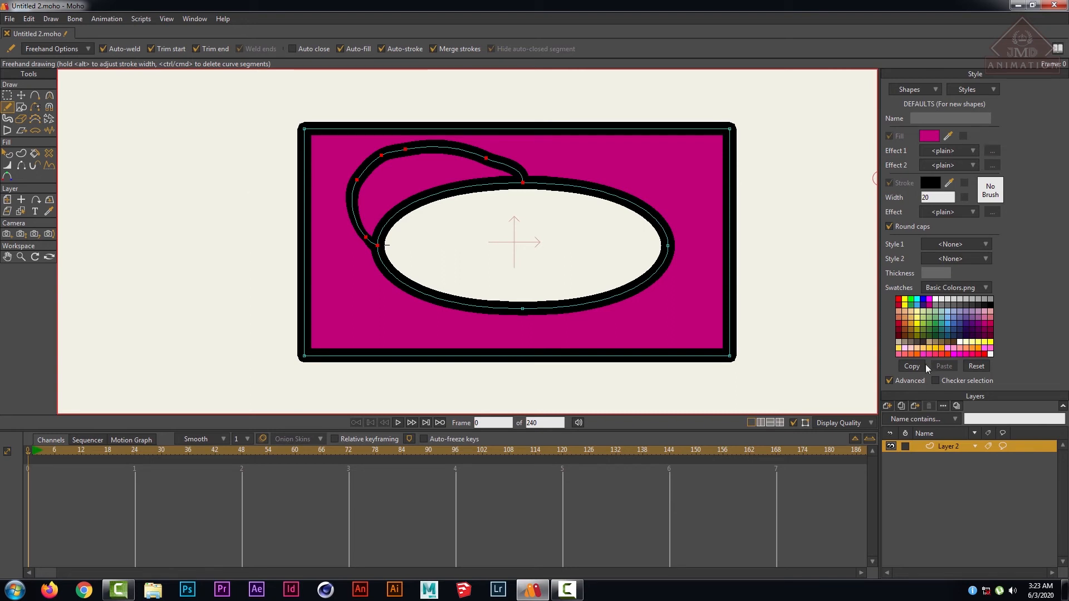
- Check with shape selection whether the area enclosed by the freehand curve and the ellipse is a separate shape
click(915, 323)
click(7, 154)
click(444, 180)
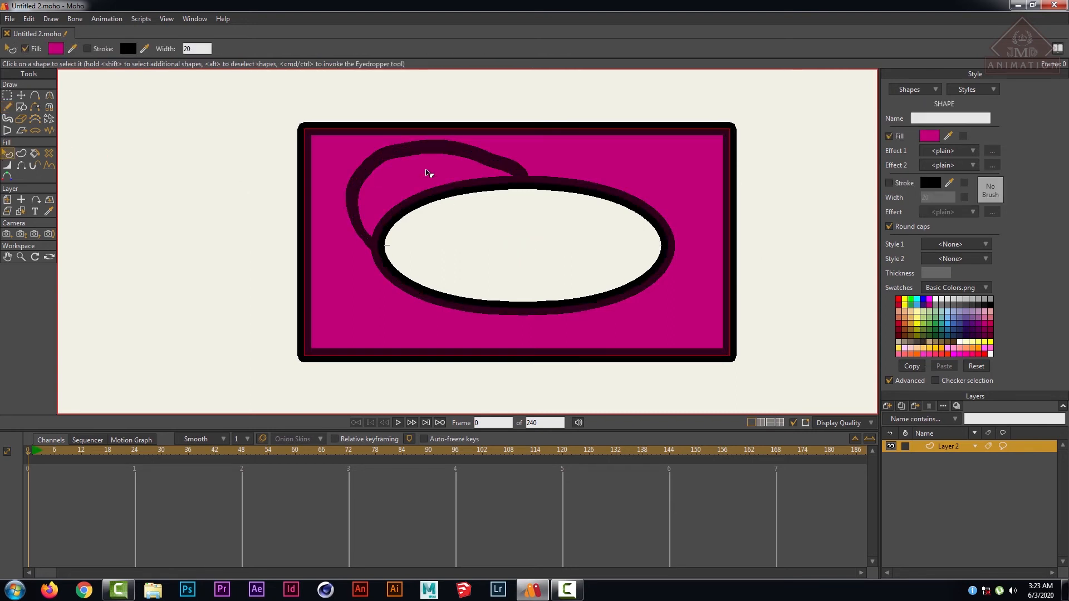
click(555, 202)
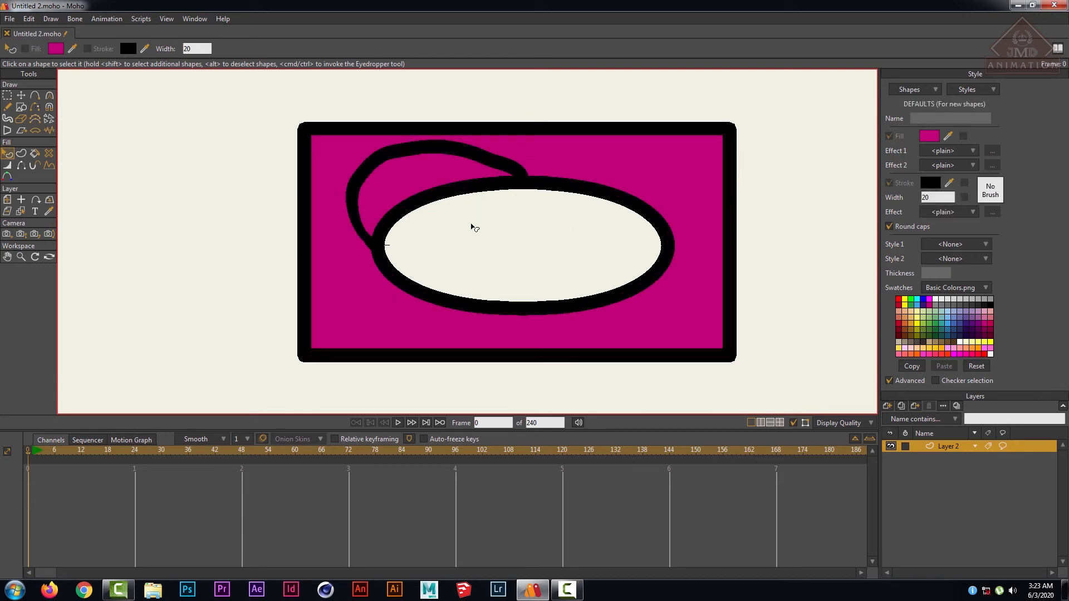
click(434, 156)
click(381, 192)
click(117, 196)
- Fill the area enclosed by the freehand curve and the ellipse with yellow using the Paint Bucket
click(34, 154)
click(414, 174)
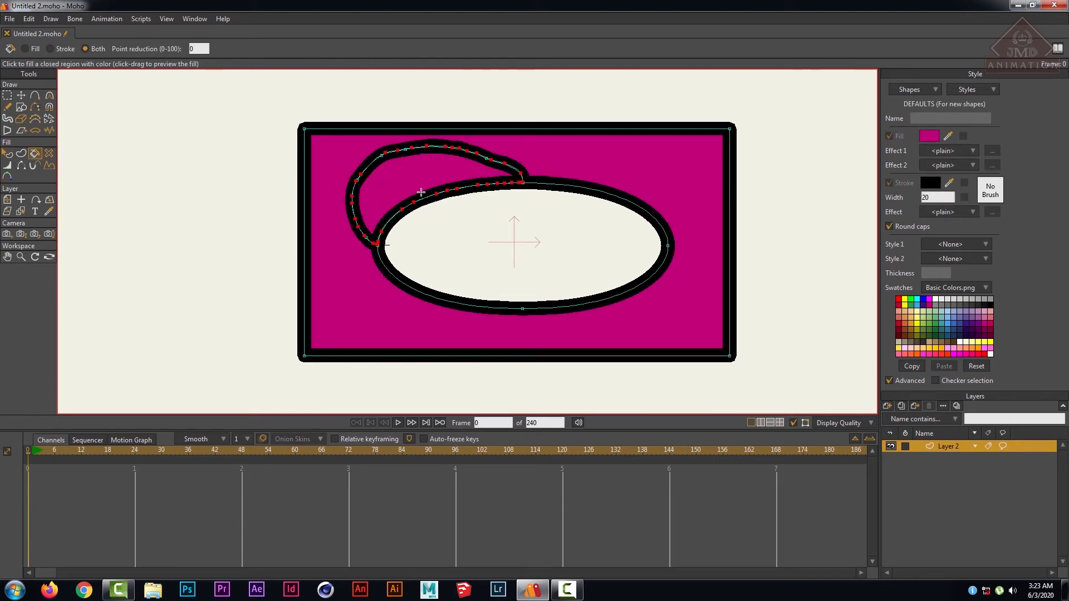
click(904, 300)
click(428, 174)
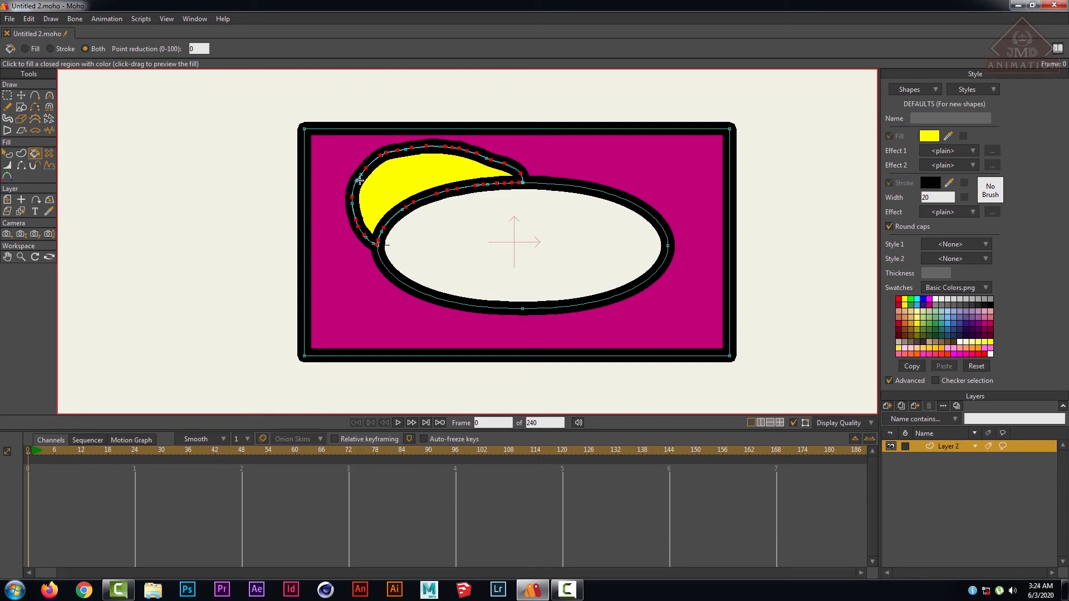
- Select the magenta shape, toggle checker selection on and off, and hide the advanced style options
click(7, 154)
click(315, 279)
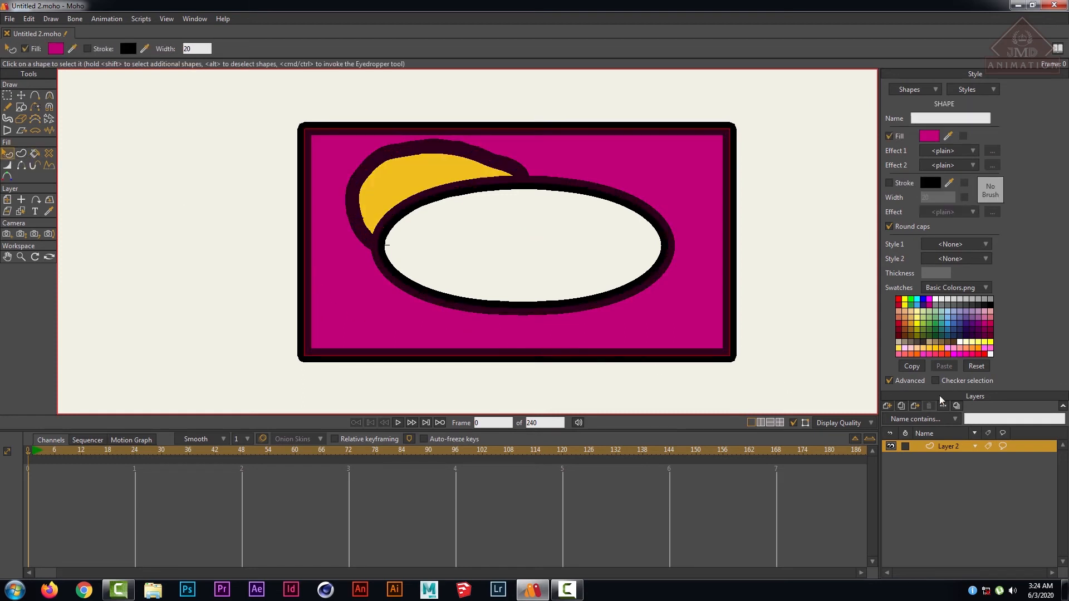
click(935, 380)
click(936, 380)
click(895, 381)
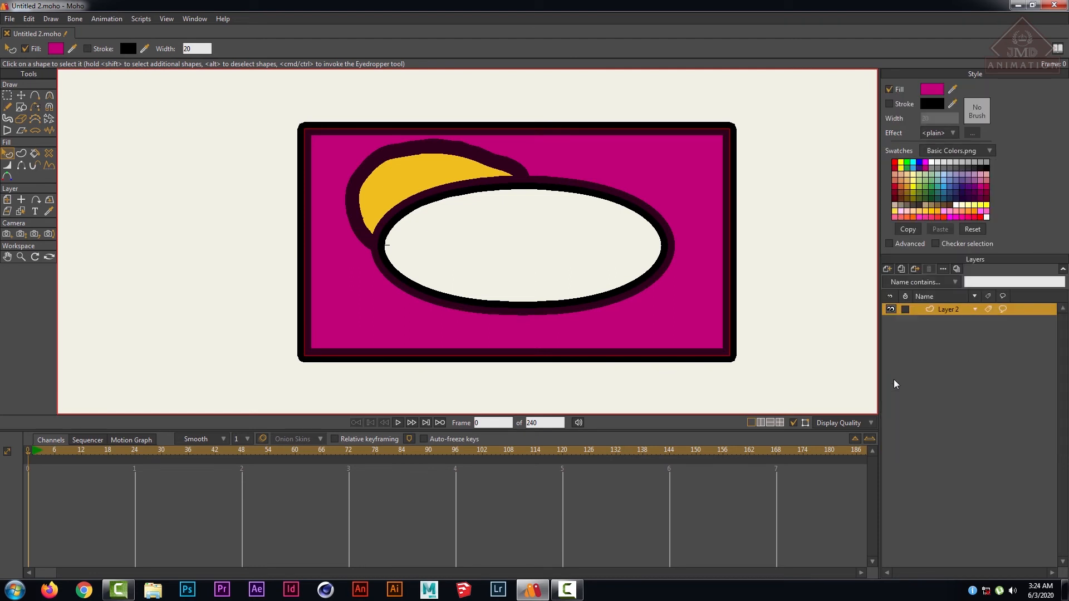
click(896, 246)
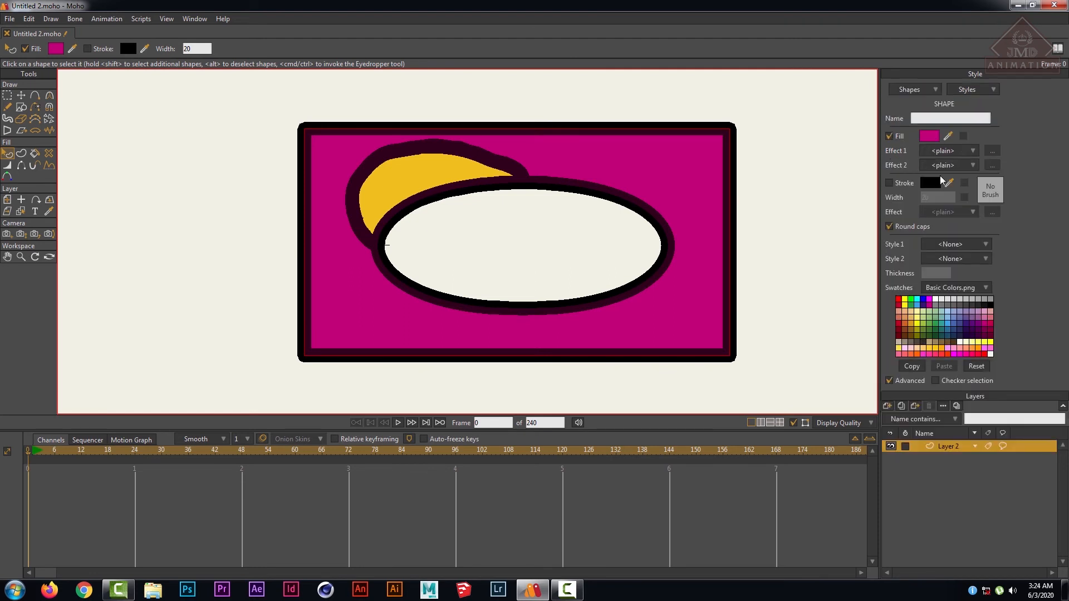
click(890, 382)
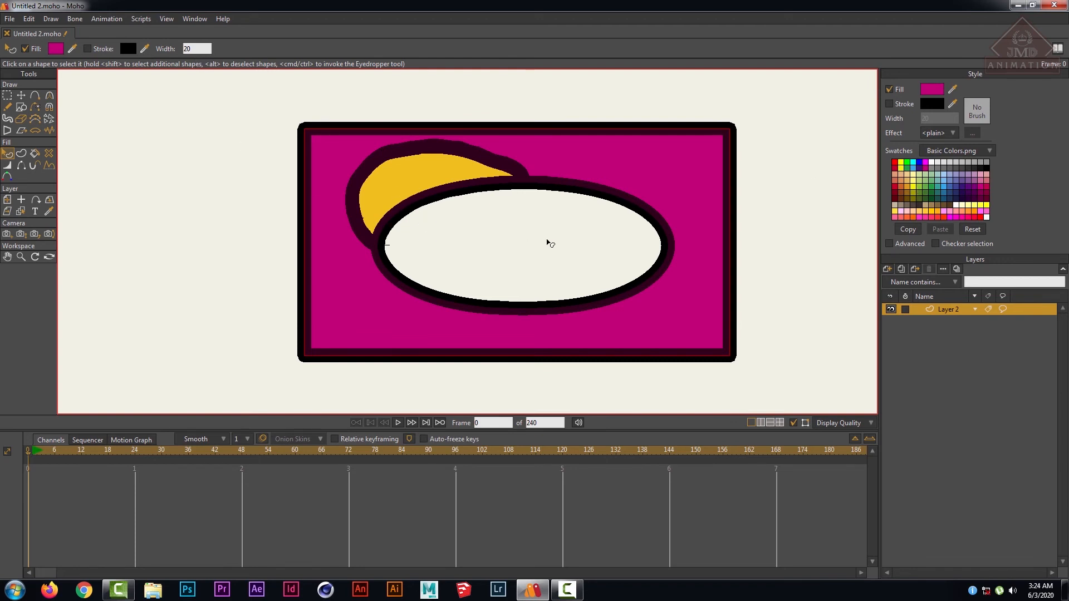
- Fill the interior of the ellipse with green using the Paint Bucket
key(p)
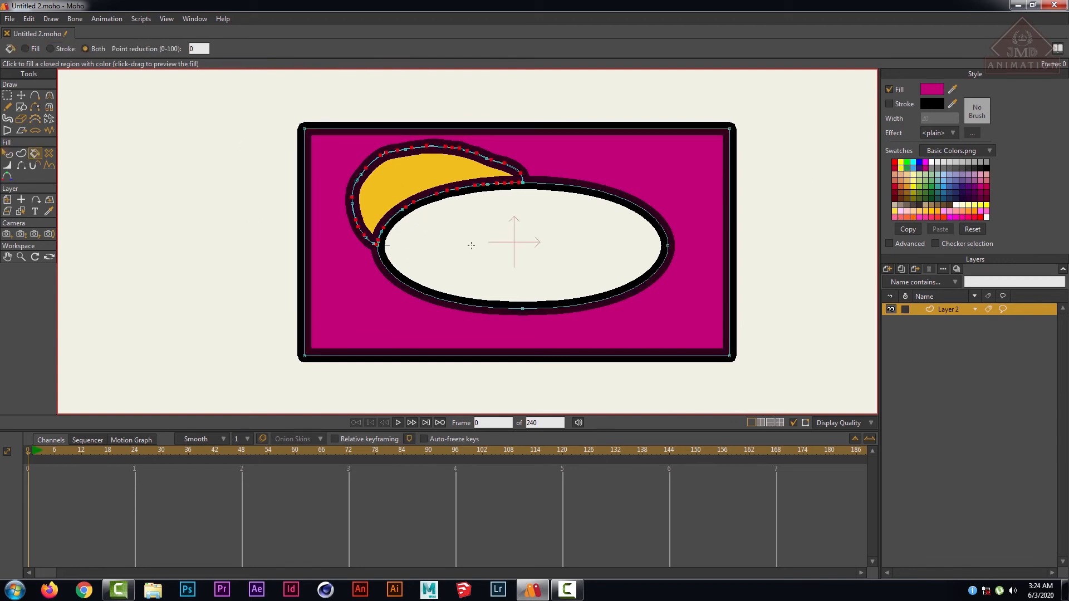
click(579, 246)
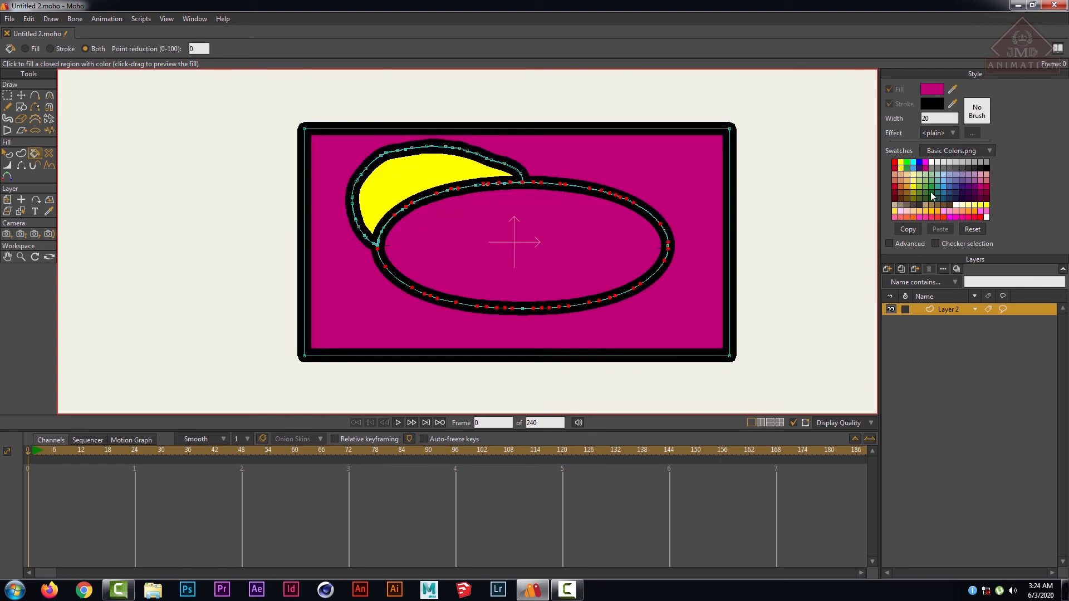
click(926, 185)
click(570, 244)
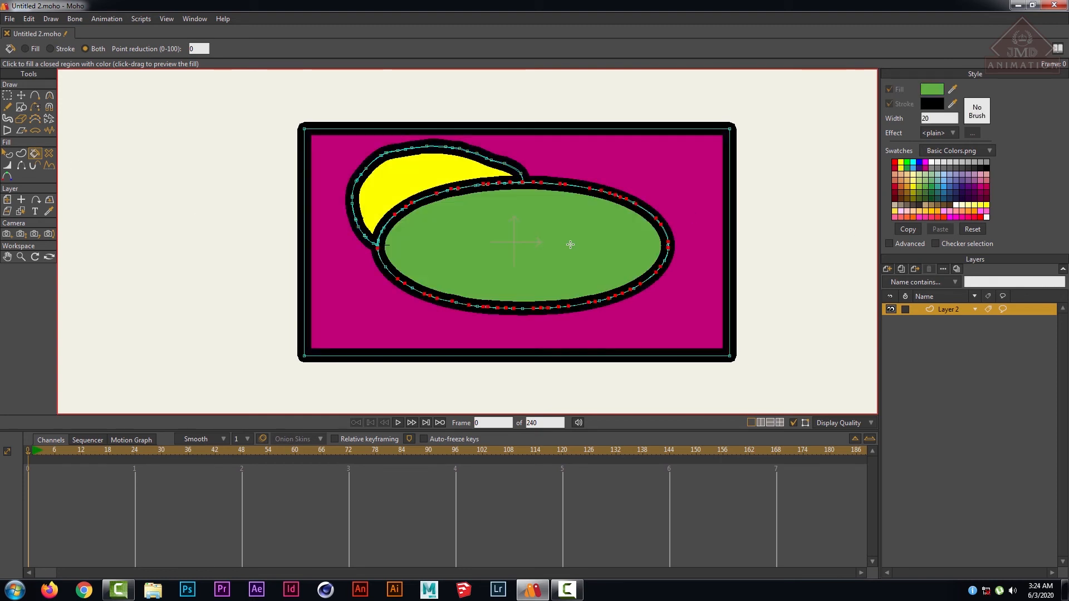
- Select all points of the drawing, delete them and reset the canvas view
click(7, 96)
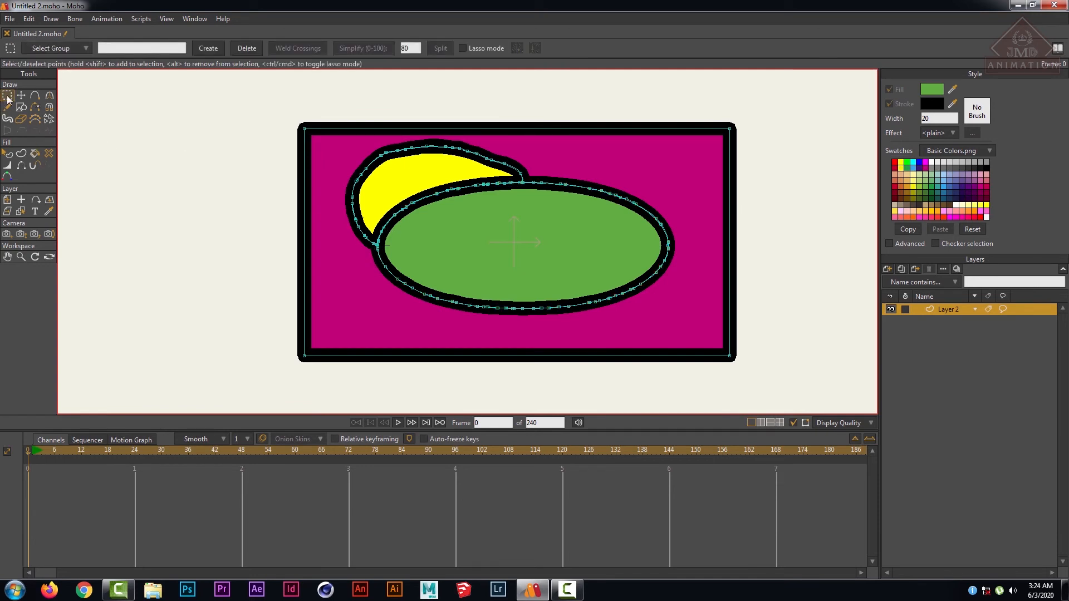
scroll(252, 169, down, 2)
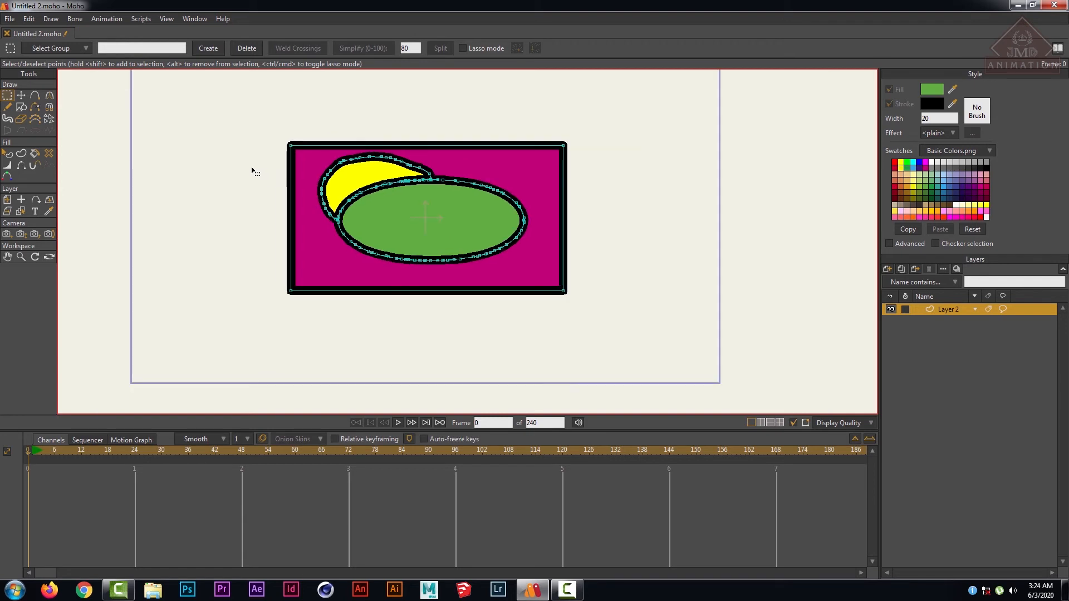
scroll(252, 170, down, 2)
drag(187, 122, 504, 304)
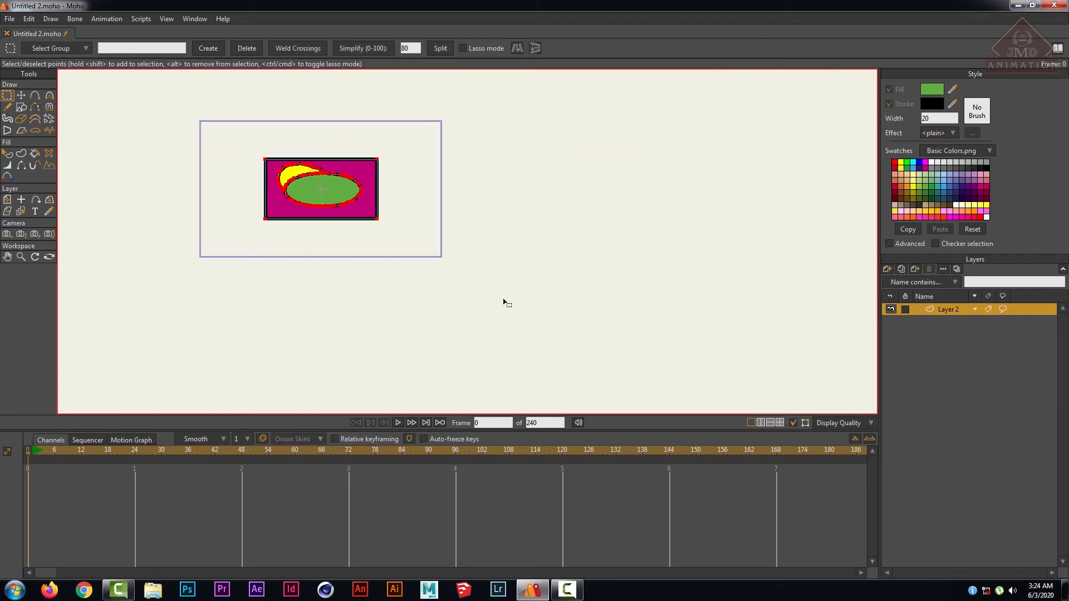
key(Delete)
click(166, 18)
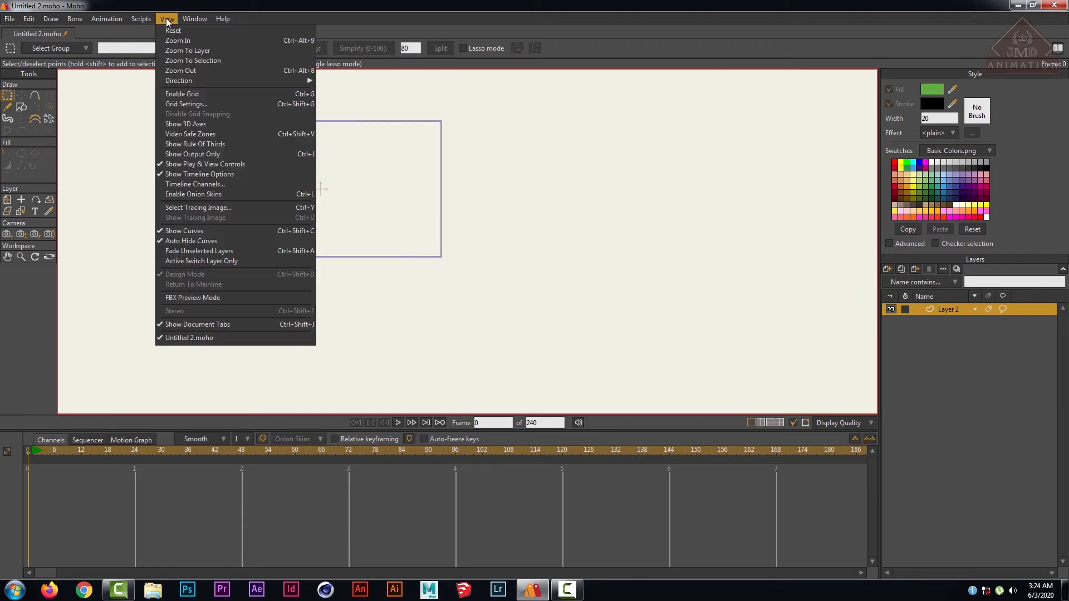
click(169, 33)
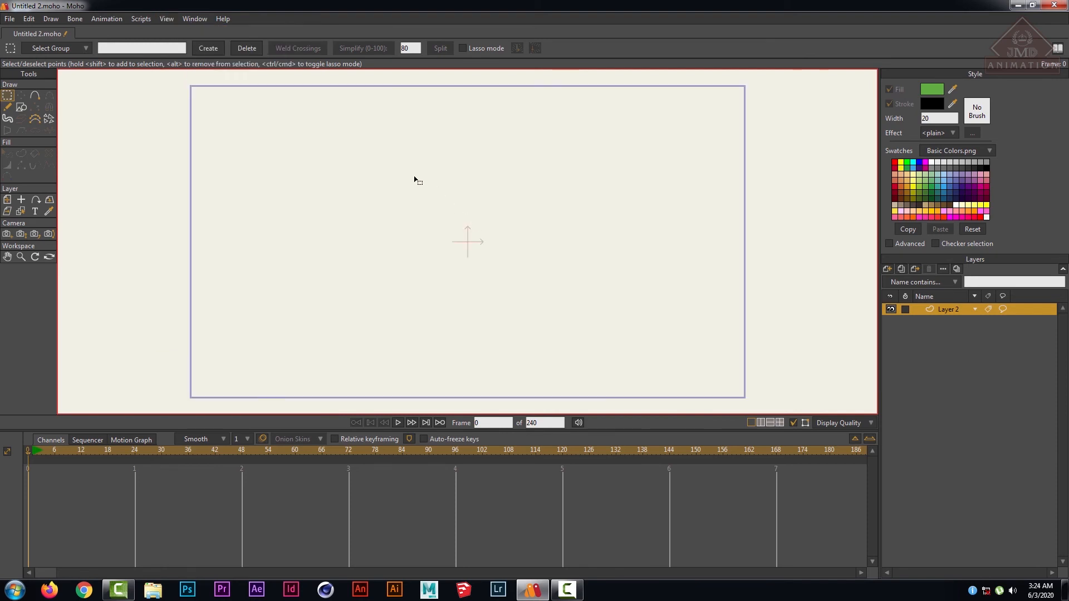
- Draw a wavy freehand stroke across the empty frame, rising from the lower left to the upper right
click(8, 108)
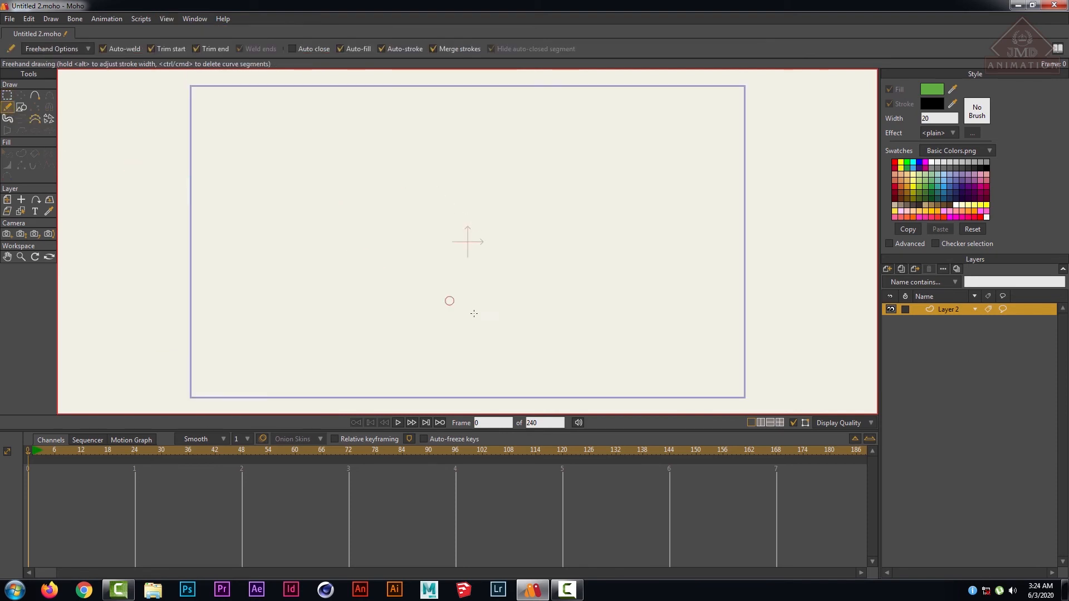
mouse_move(279, 264)
mouse_down()
mouse_move(306, 236)
mouse_move(388, 239)
mouse_move(470, 170)
mouse_move(509, 156)
mouse_move(678, 141)
mouse_up()
scroll(428, 292, up, 4)
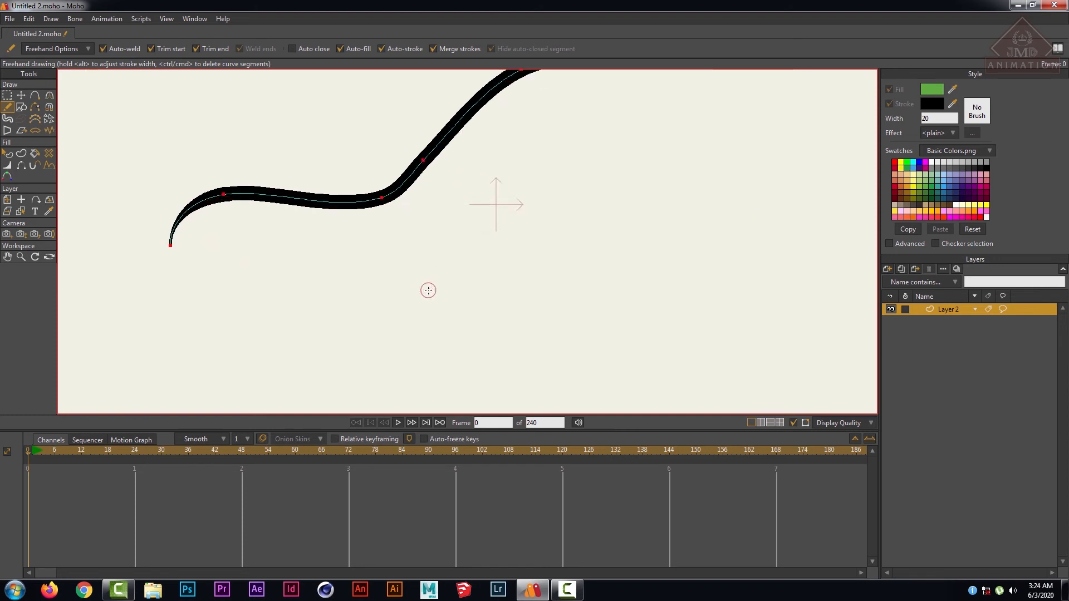
- Try a very thick freehand stroke at width 224 below the first stroke and undo it
scroll(438, 189, up, 1)
drag(444, 177, 460, 227)
scroll(459, 217, down, 5)
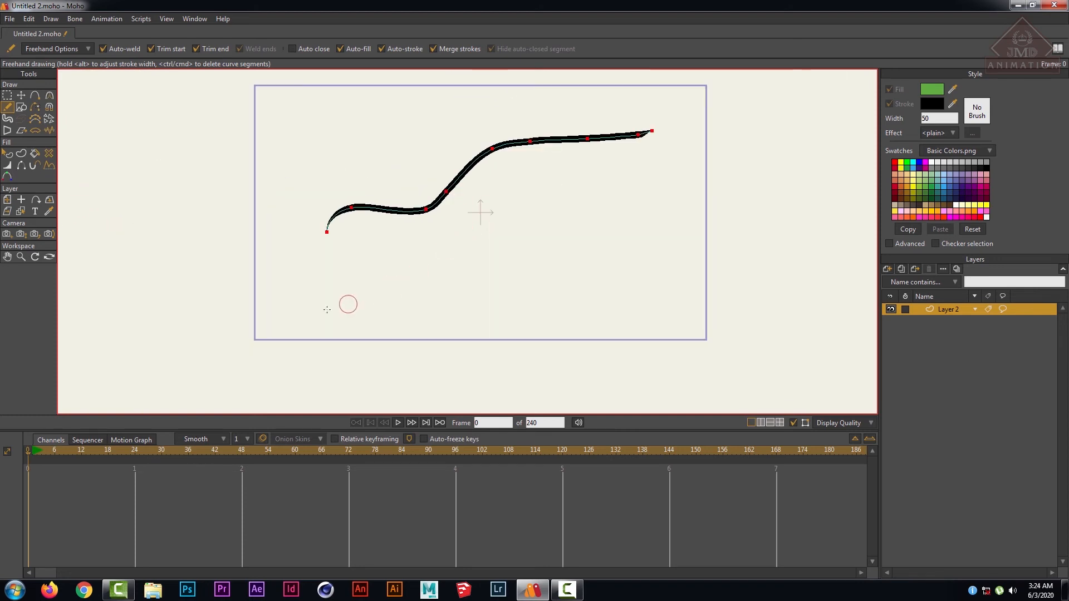
scroll(308, 289, up, 2)
mouse_move(355, 292)
mouse_down()
mouse_move(541, 255)
mouse_move(769, 160)
mouse_up()
scroll(595, 238, down, 5)
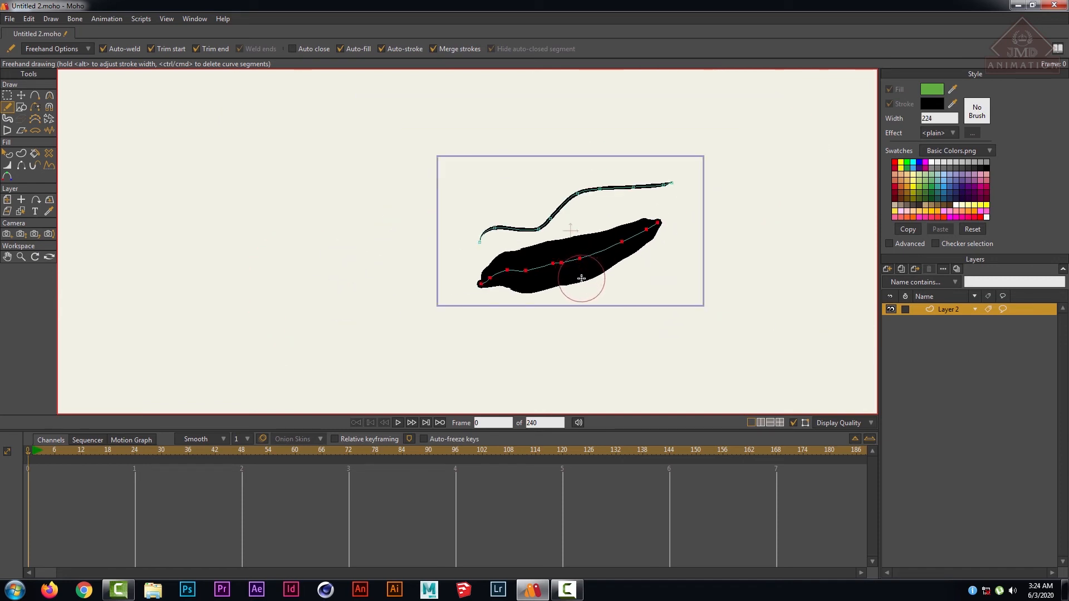
key(ctrl+z)
- Draw a thick wavy freehand stroke at width 89.60 beneath the thin stroke, rising from the frame's lower left
mouse_move(539, 259)
mouse_down()
mouse_move(462, 277)
mouse_move(500, 270)
mouse_move(477, 275)
mouse_up()
scroll(544, 295, up, 3)
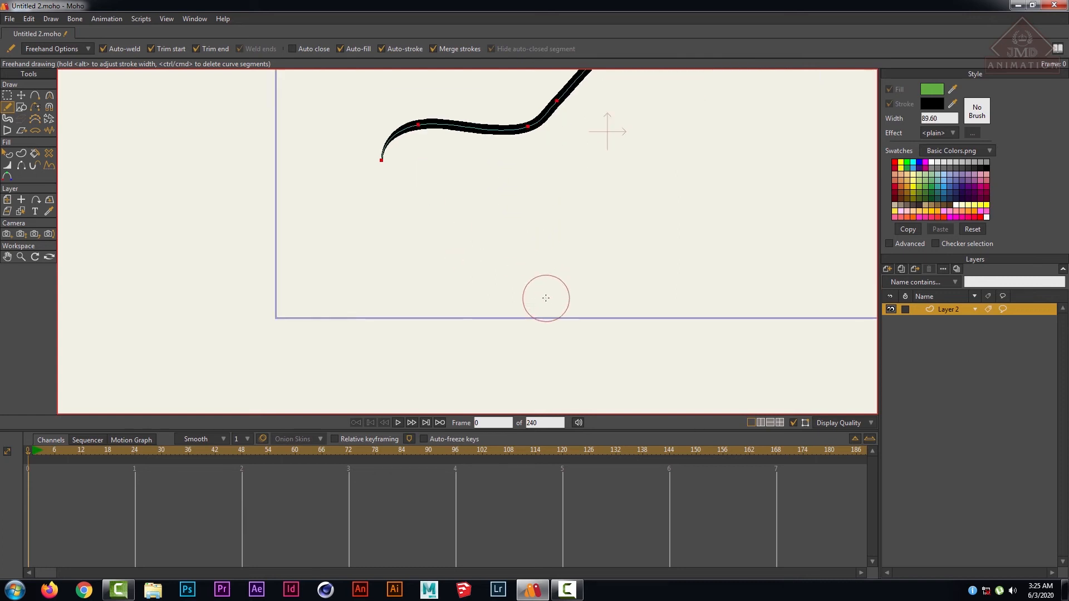
drag(299, 245, 473, 237)
mouse_move(530, 201)
mouse_down()
mouse_move(636, 154)
mouse_move(720, 165)
mouse_up()
scroll(711, 253, down, 5)
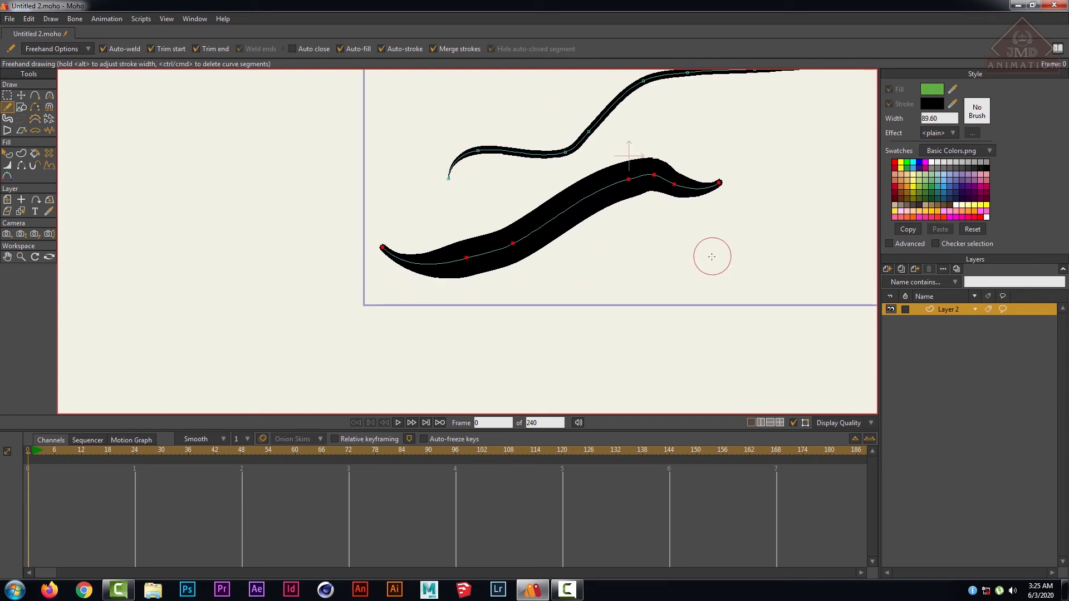
scroll(692, 245, up, 5)
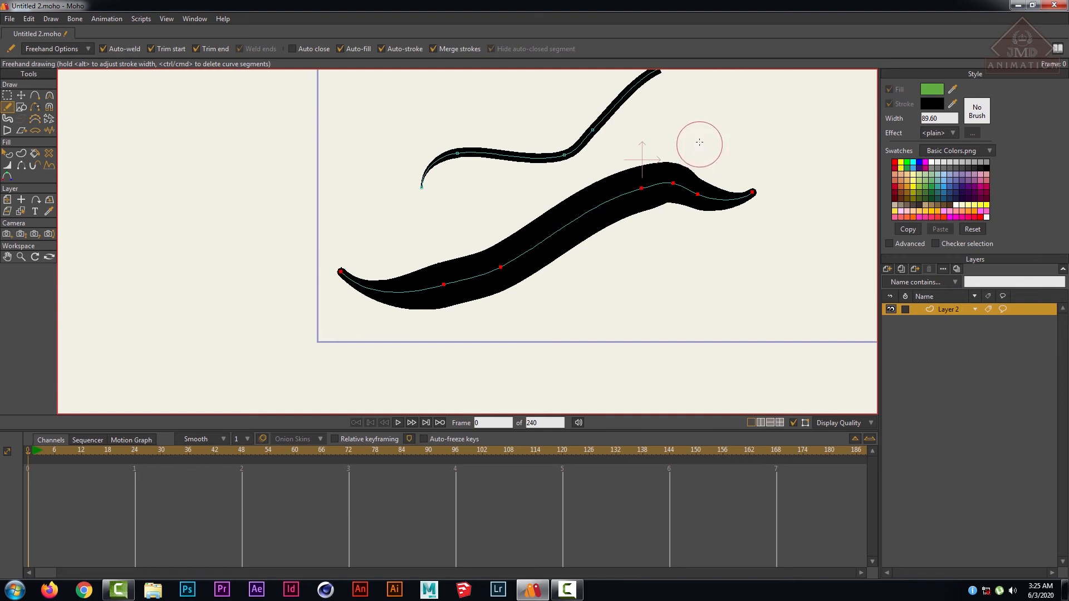
mouse_move(699, 139)
mouse_down()
mouse_move(570, 256)
mouse_move(529, 207)
mouse_up()
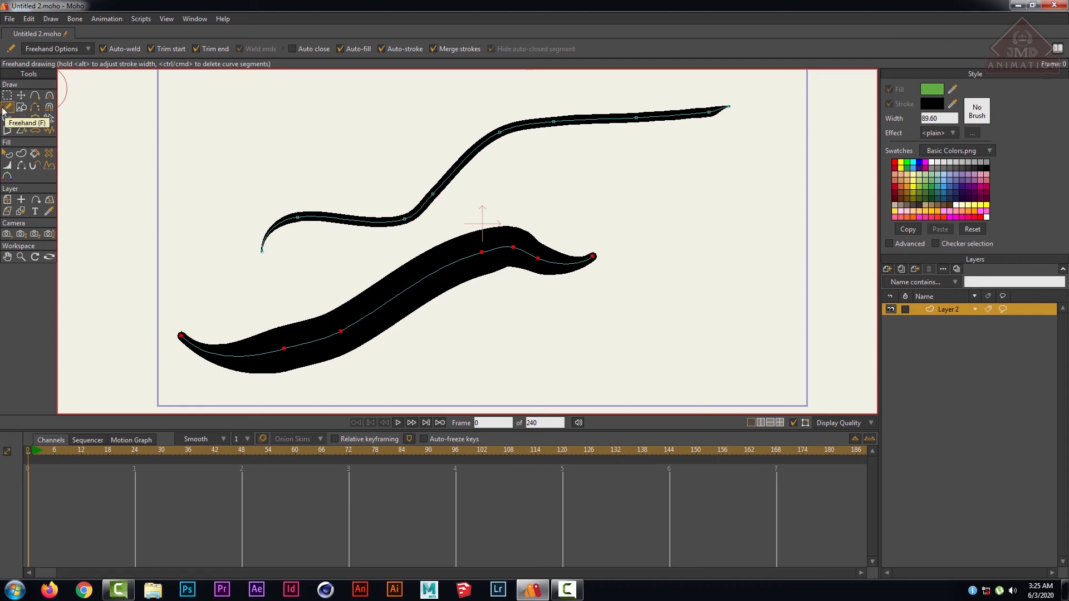
scroll(430, 239, down, 1)
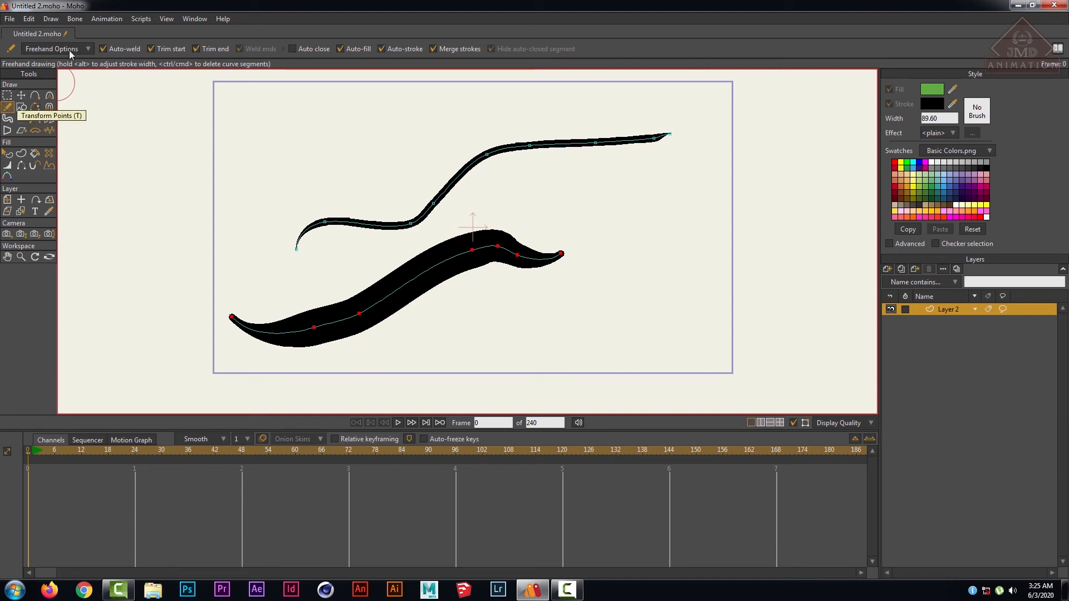
- With Freehand smoothing at its minimum, draw a thick wavy stroke in the frame's upper-left area and set the stroke width to 34.40
click(87, 49)
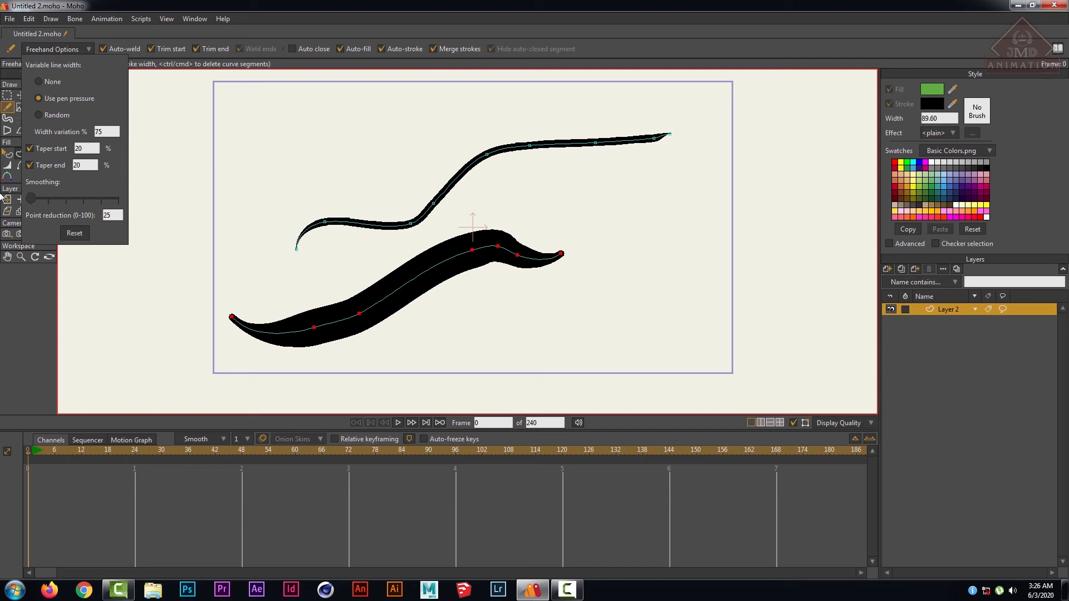
mouse_move(253, 191)
mouse_down()
mouse_move(281, 142)
mouse_move(335, 128)
mouse_move(377, 153)
mouse_move(429, 131)
mouse_up()
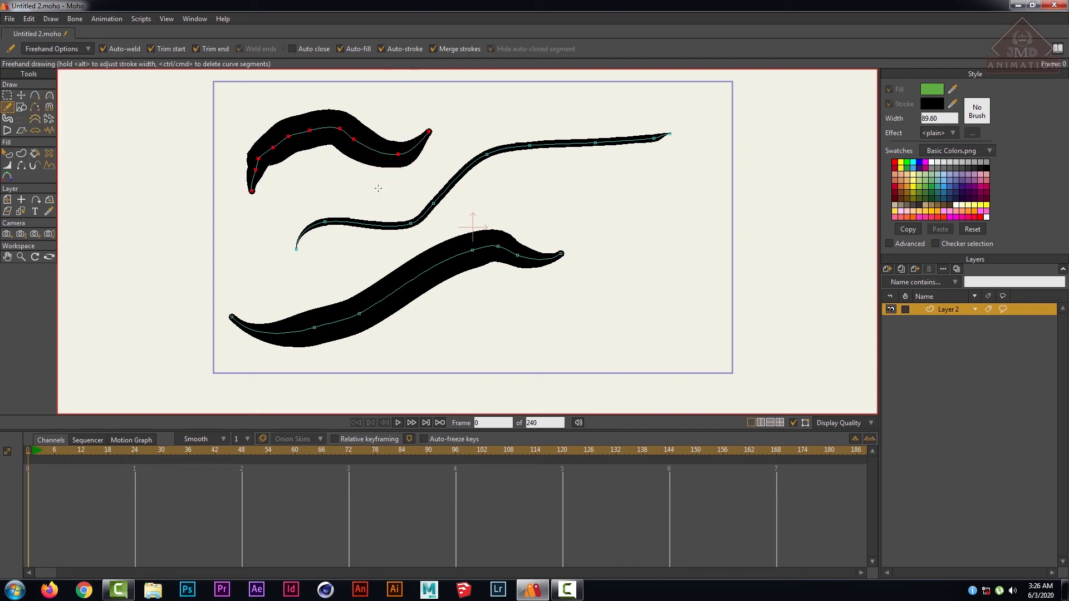
click(379, 189)
scroll(204, 194, down, 2)
scroll(203, 195, down, 4)
scroll(124, 177, up, 4)
- Deselect all points and draw a narrower wavy freehand stroke across the frame's lower-right area, ending past its edge
click(7, 96)
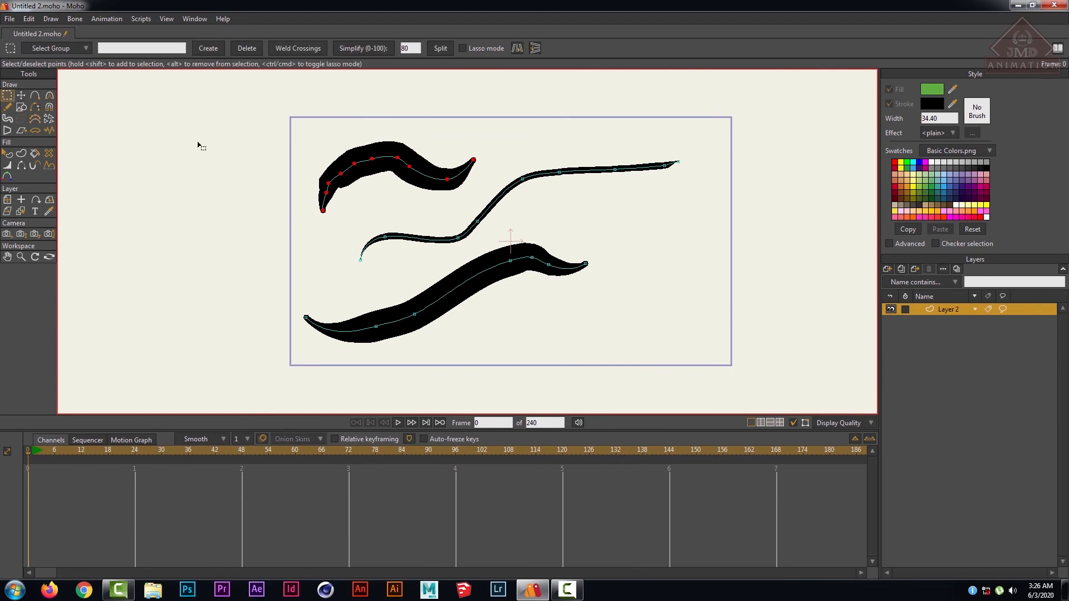
click(222, 120)
scroll(584, 292, up, 4)
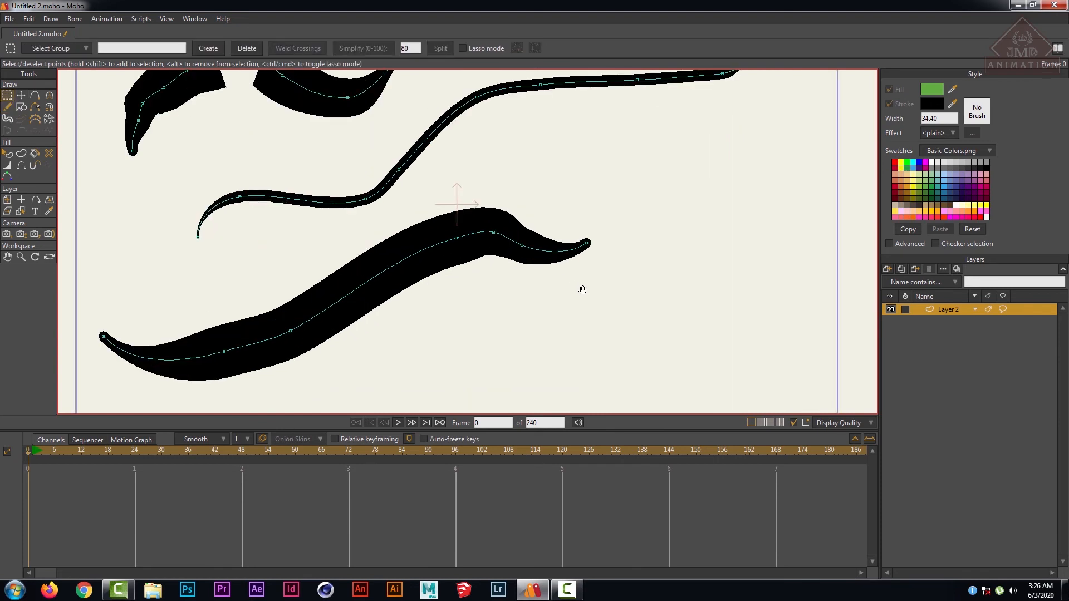
scroll(534, 277, down, 4)
scroll(532, 275, up, 2)
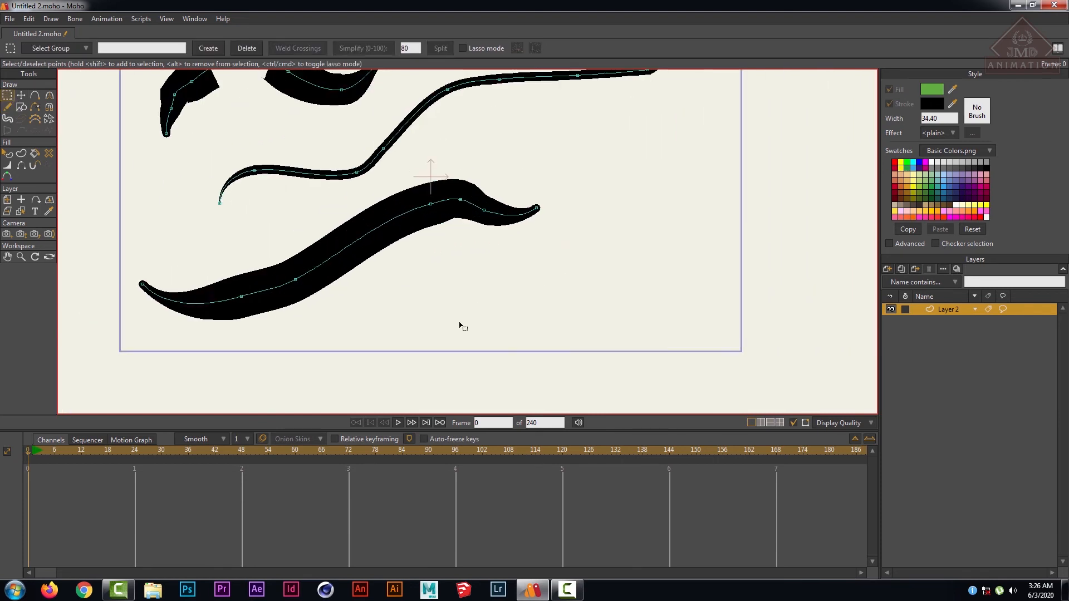
click(8, 107)
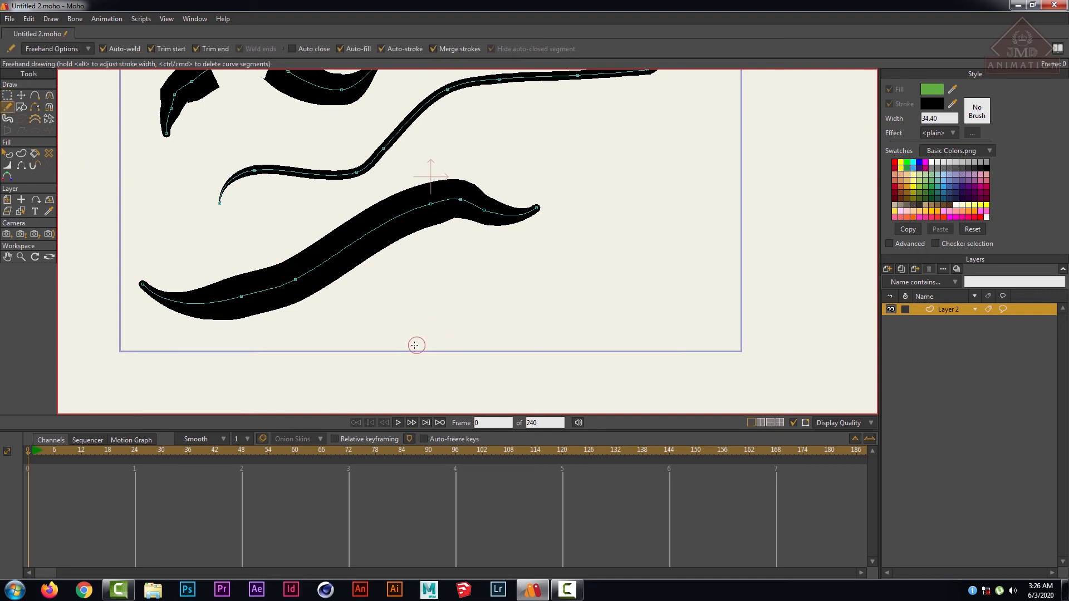
mouse_move(398, 338)
mouse_down()
mouse_move(437, 290)
mouse_move(468, 284)
mouse_move(603, 303)
mouse_move(700, 210)
mouse_move(769, 251)
mouse_move(806, 295)
mouse_up()
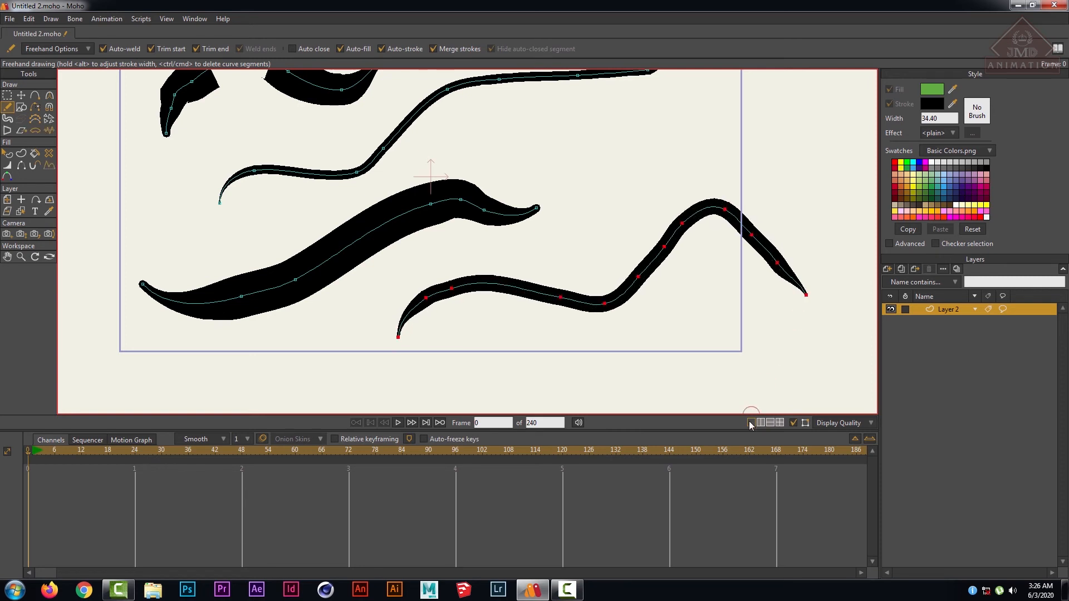
- Set the Freehand smoothing to its maximum and draw two wavy strokes below the existing ones, at widths 0.25 and 18.25
click(53, 49)
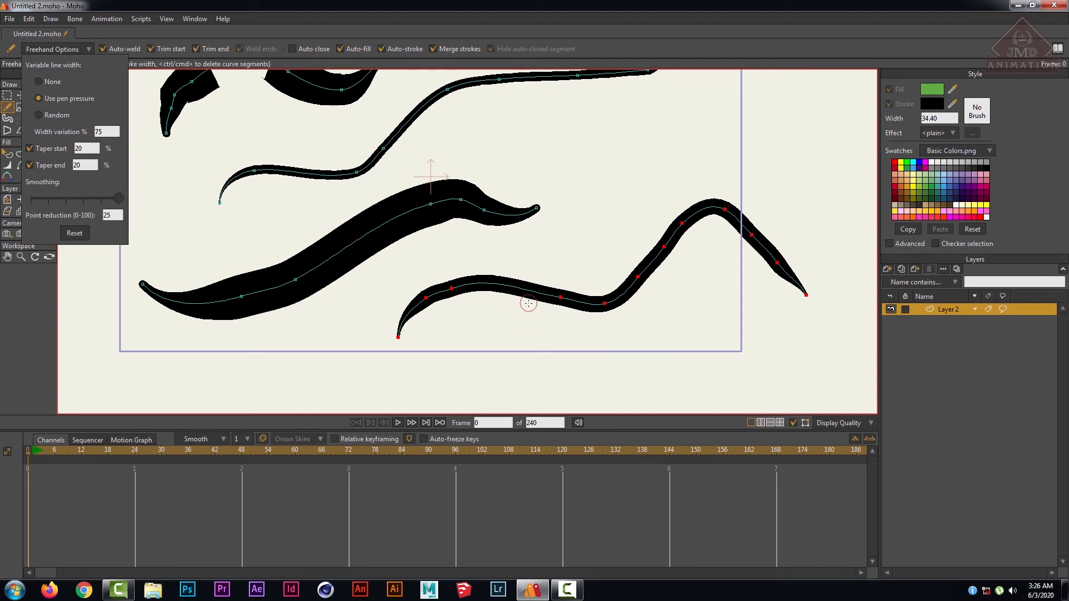
click(597, 346)
scroll(573, 339, down, 5)
scroll(569, 328, up, 6)
drag(561, 340, 501, 206)
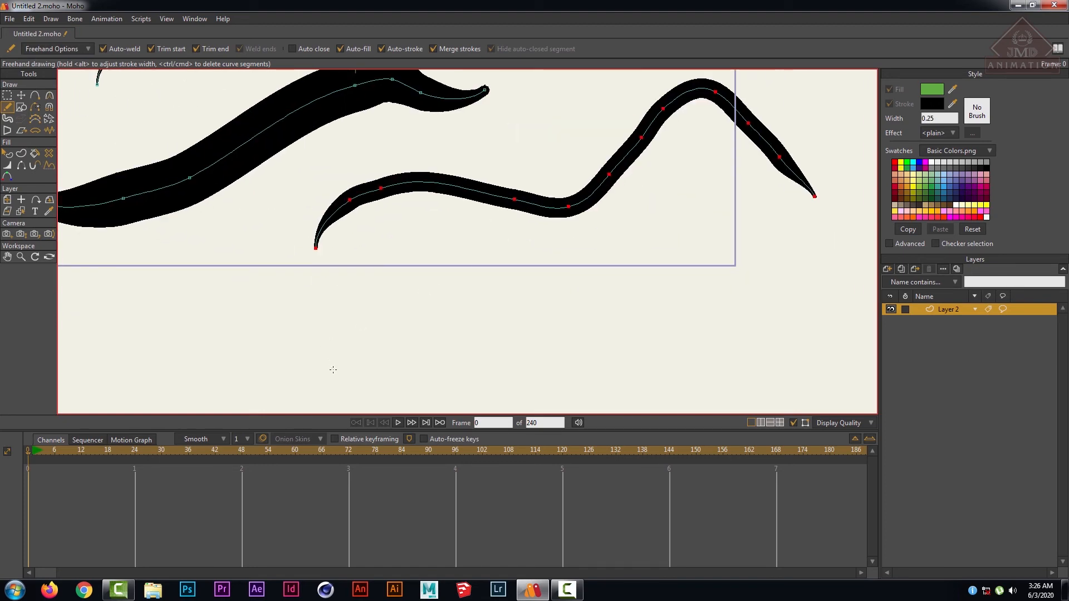
mouse_move(268, 342)
mouse_down()
mouse_move(294, 353)
mouse_move(330, 302)
mouse_move(364, 277)
mouse_move(439, 320)
mouse_move(479, 272)
mouse_move(553, 244)
mouse_move(603, 291)
mouse_move(689, 230)
mouse_move(771, 259)
mouse_move(817, 208)
mouse_up()
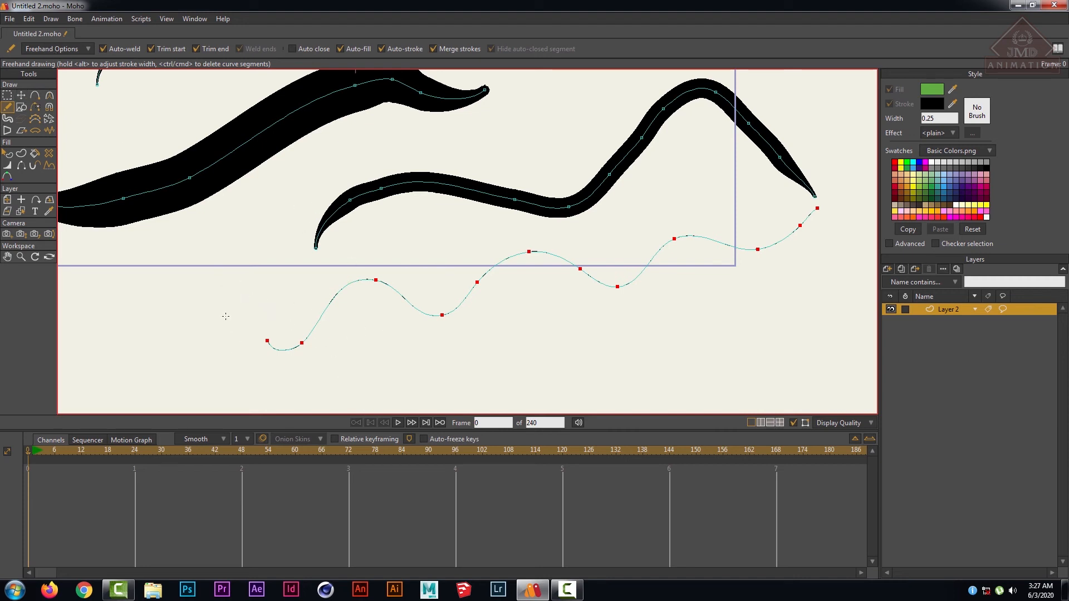
drag(225, 317, 236, 317)
mouse_move(229, 387)
mouse_down()
mouse_move(253, 395)
mouse_move(306, 357)
mouse_move(396, 372)
mouse_move(446, 326)
mouse_move(491, 350)
mouse_move(547, 355)
mouse_move(588, 320)
mouse_move(645, 338)
mouse_move(703, 329)
mouse_move(756, 302)
mouse_move(831, 298)
mouse_move(854, 260)
mouse_up()
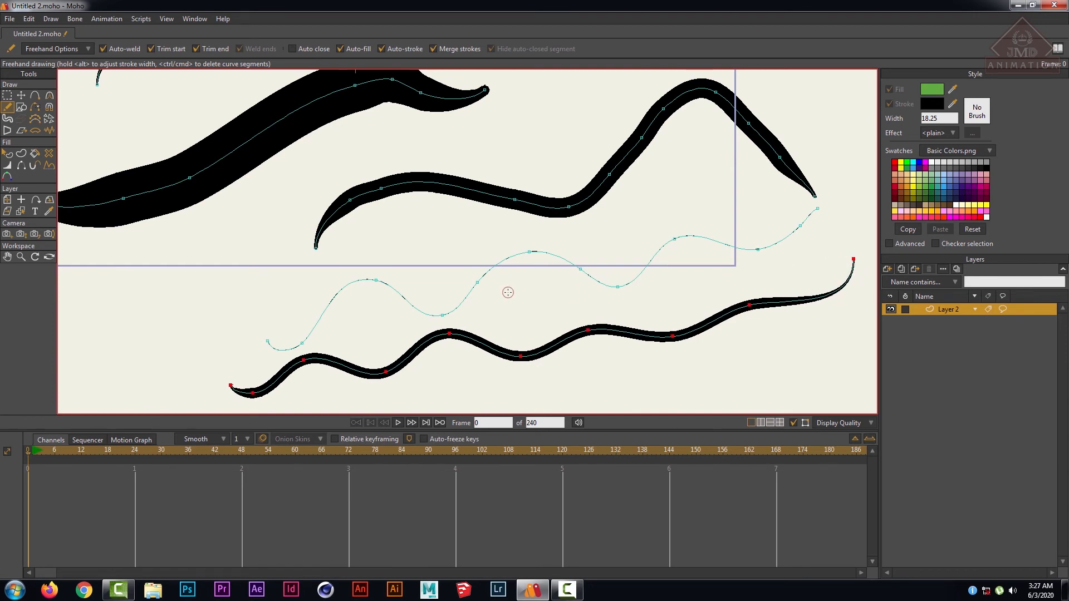
- Set the Freehand smoothing to its minimum
click(70, 49)
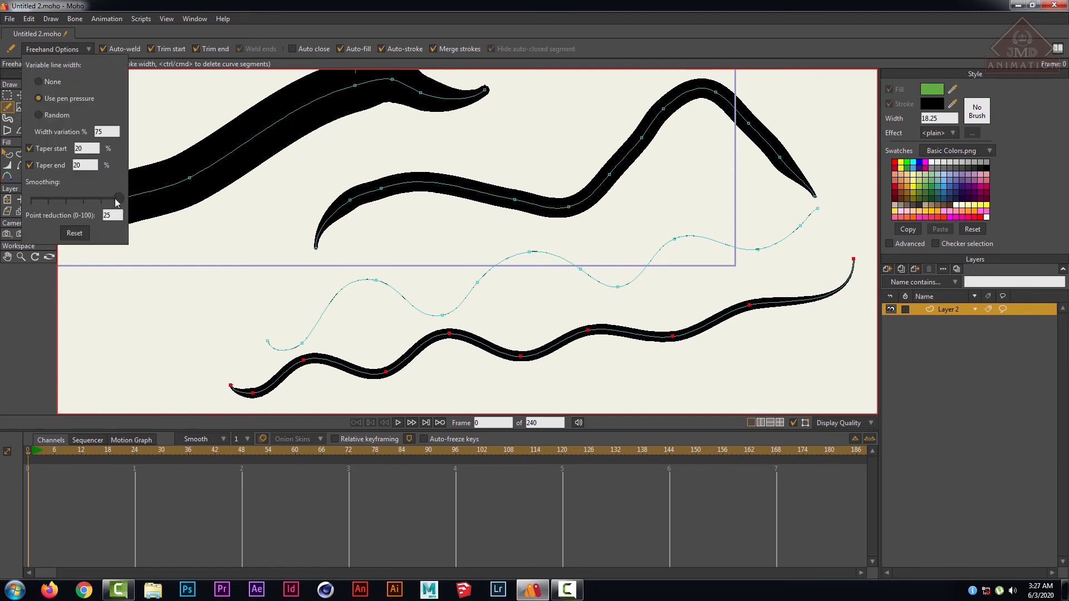
drag(117, 200, 1, 190)
click(200, 355)
scroll(356, 323, down, 4)
scroll(362, 305, up, 4)
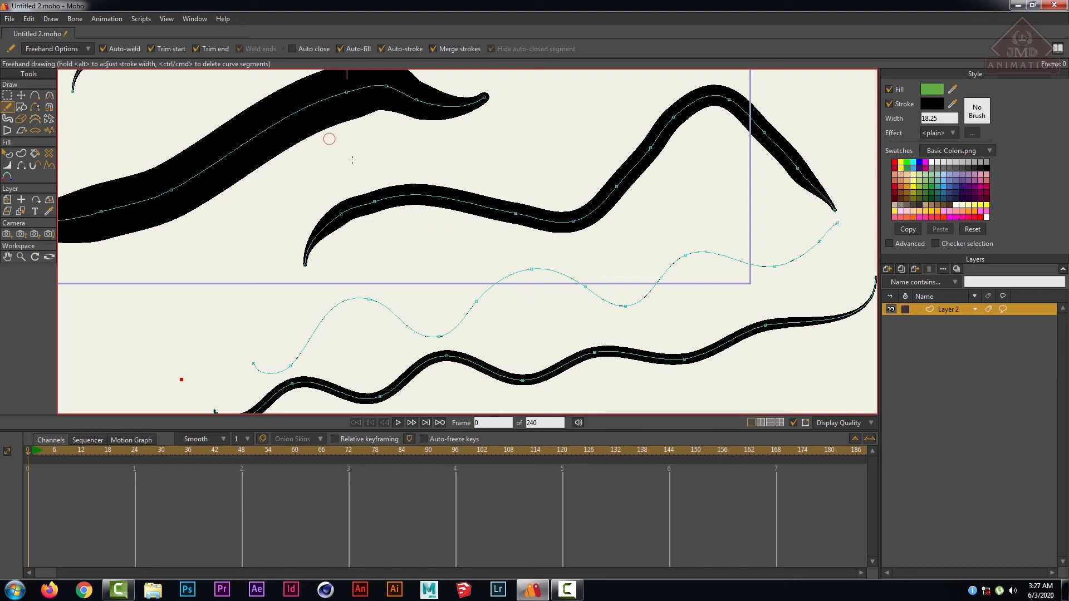
- Close the lowest wavy line into a filled shape with a freehand stroke looping beneath it from end to end, and deselect its points
scroll(508, 242, down, 4)
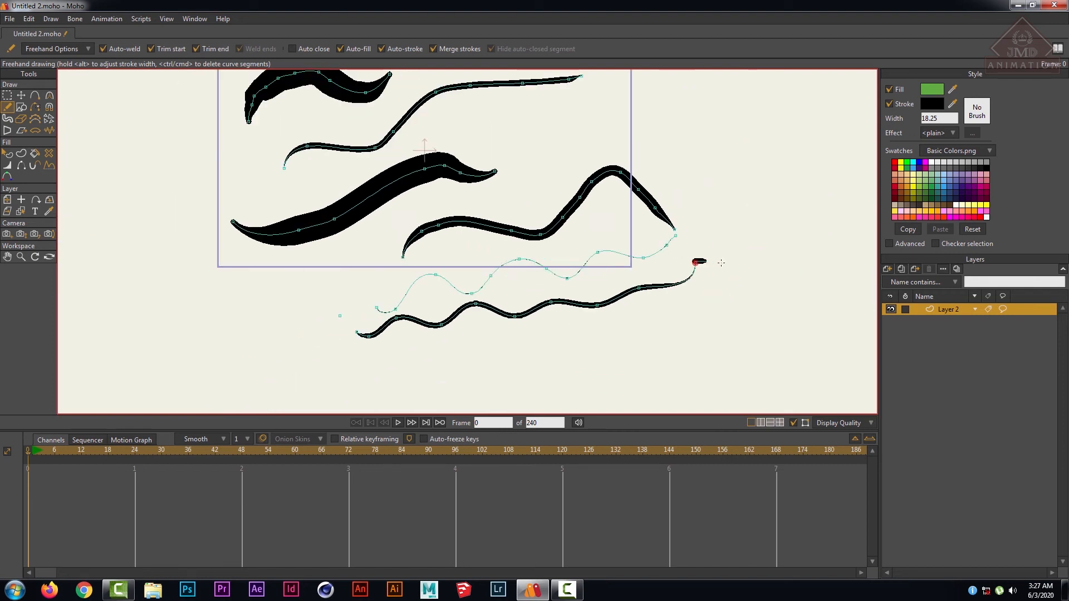
mouse_move(721, 262)
mouse_down()
mouse_move(756, 347)
mouse_move(597, 381)
mouse_move(462, 381)
mouse_move(349, 363)
mouse_move(355, 332)
mouse_up()
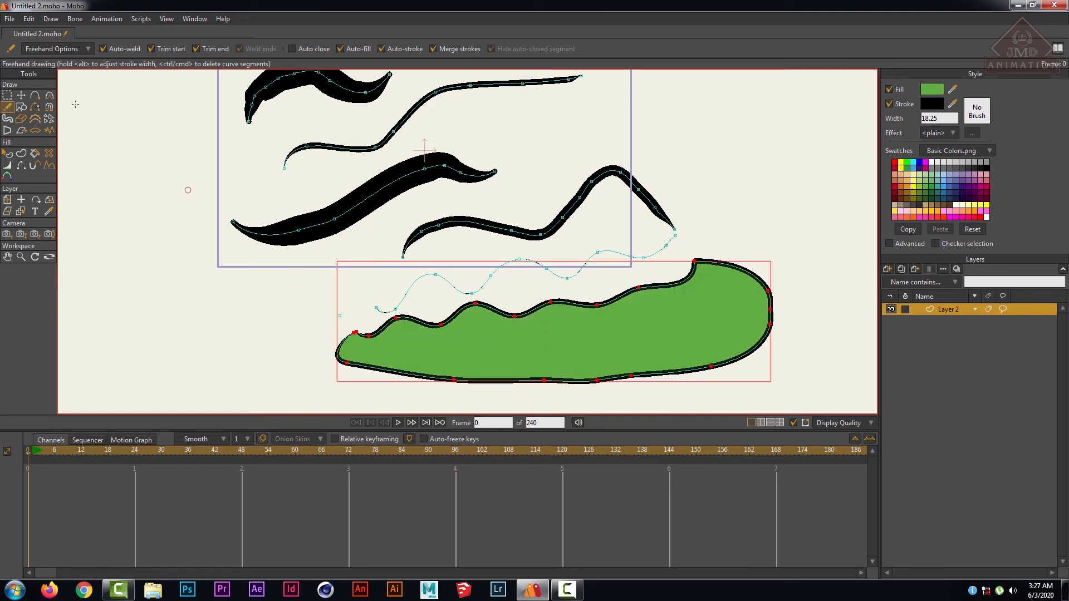
click(8, 95)
click(245, 286)
scroll(301, 295, down, 2)
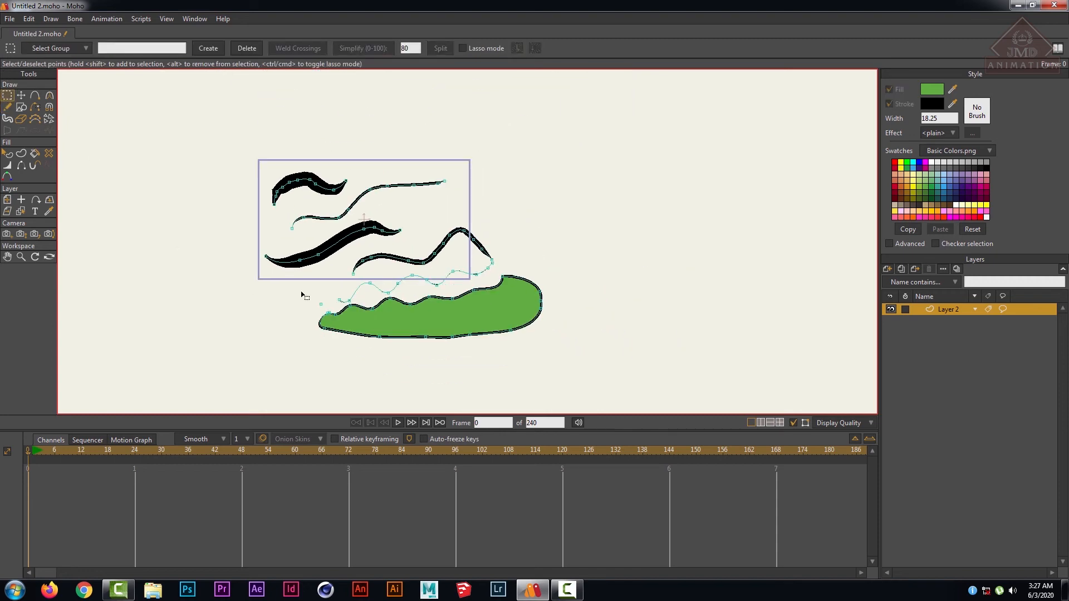
scroll(301, 295, up, 2)
drag(470, 321, 429, 255)
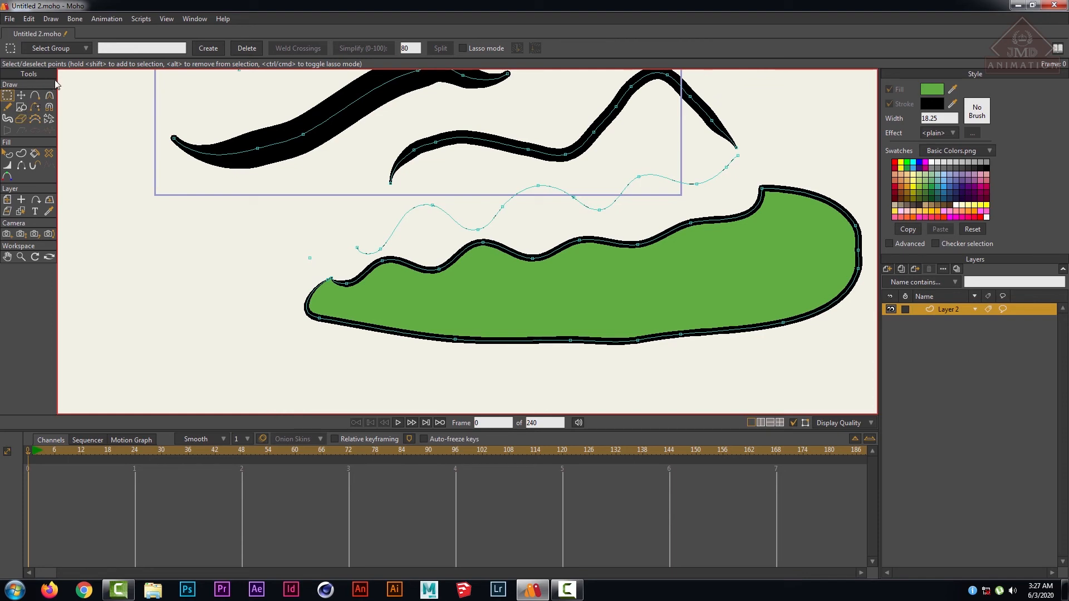
click(7, 107)
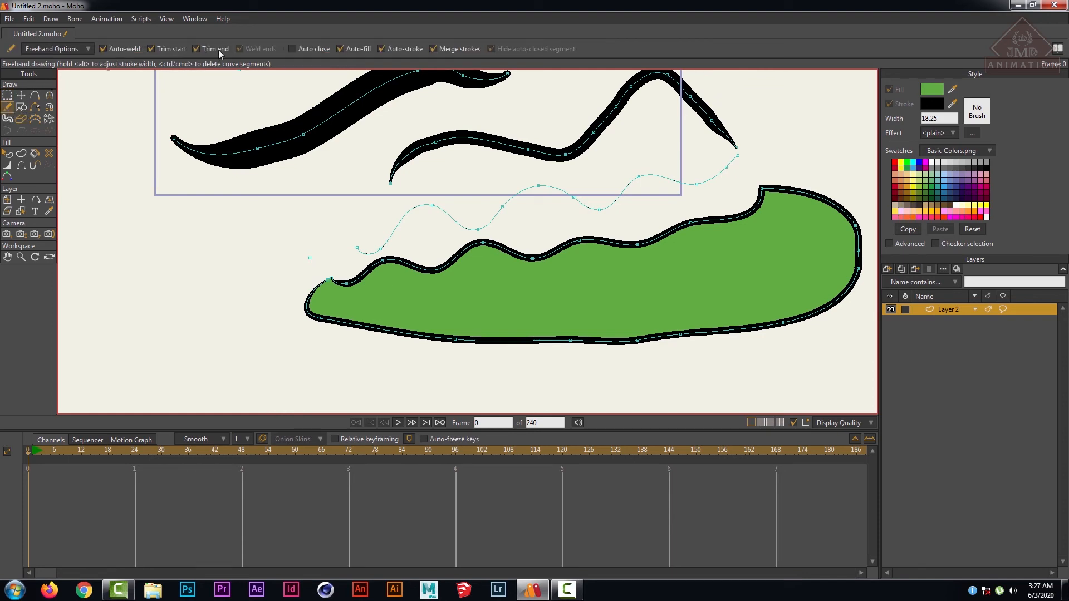
scroll(452, 234, down, 5)
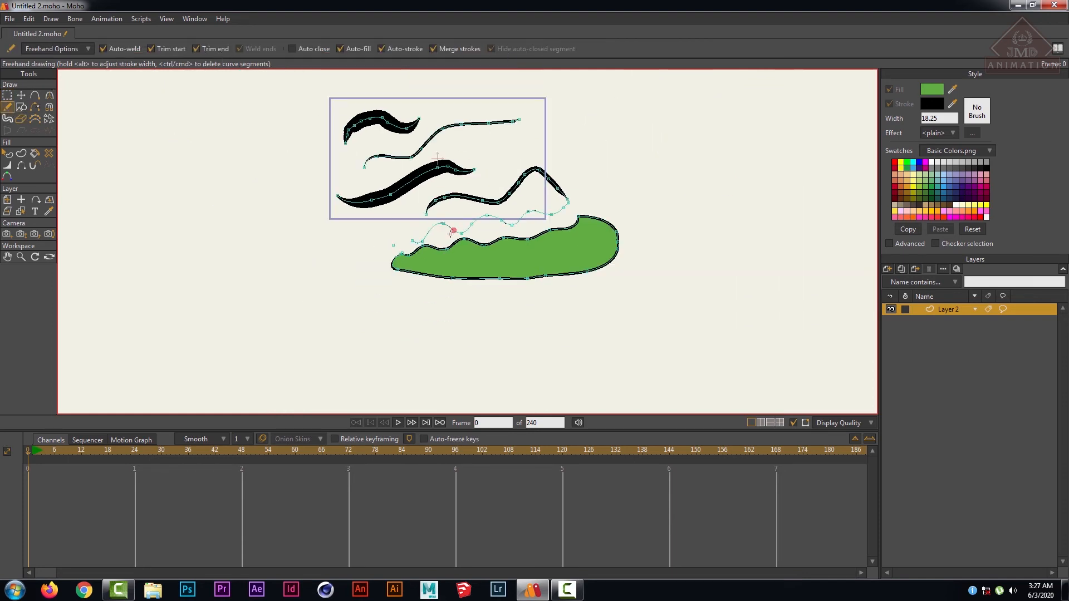
scroll(451, 234, up, 4)
drag(421, 169, 429, 243)
scroll(428, 243, down, 1)
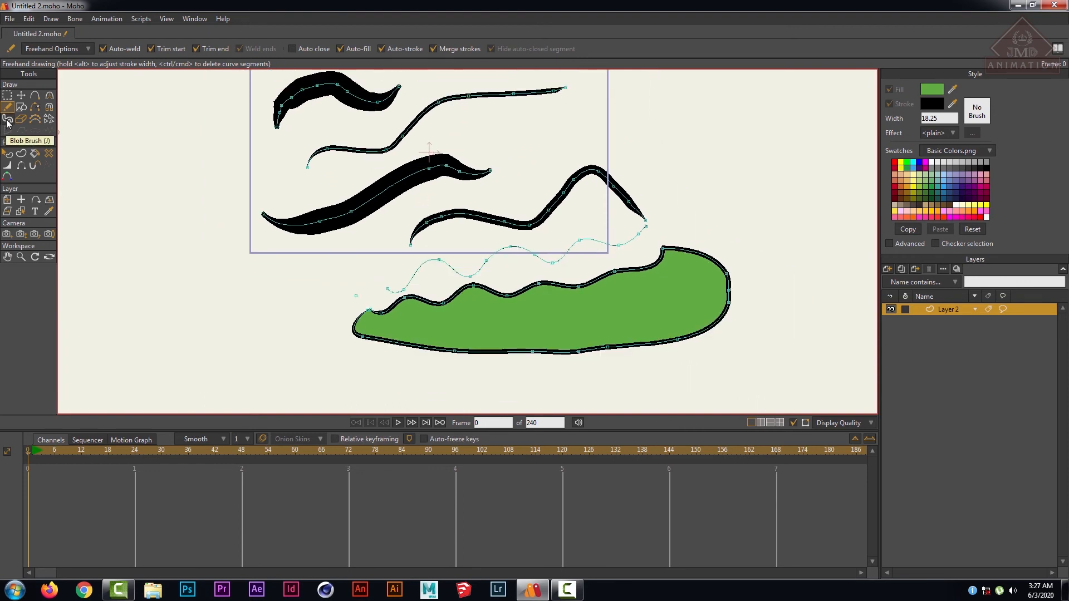
scroll(227, 177, down, 2)
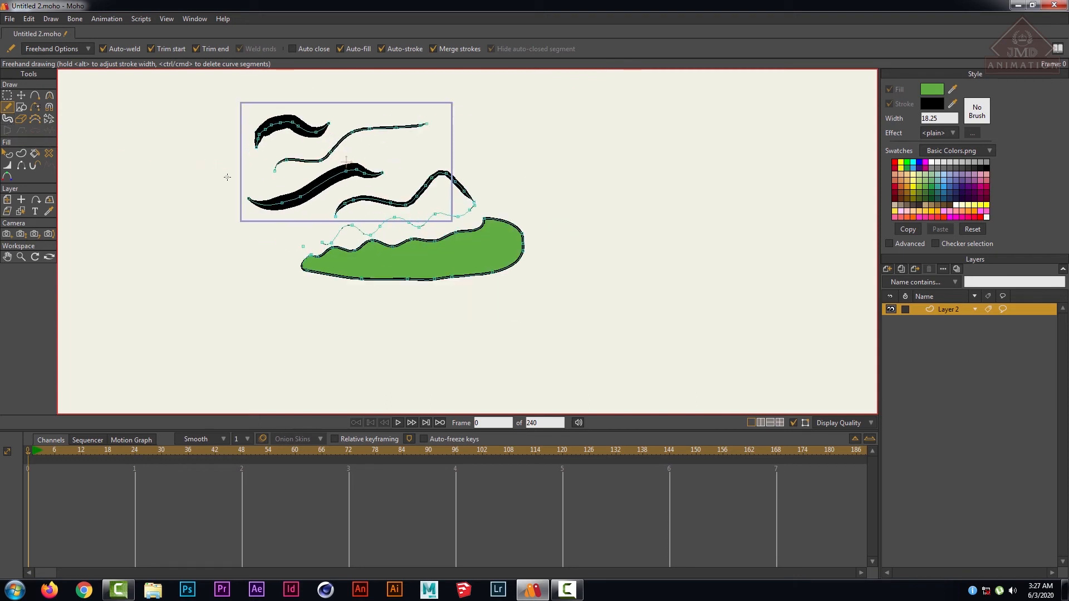
- Set the Blob Brush radius to 0.5050 and paint a wavy horizontal blob beside the frame's right edge
mouse_move(525, 210)
mouse_down()
mouse_move(362, 202)
mouse_move(441, 229)
mouse_move(430, 229)
mouse_up()
click(6, 119)
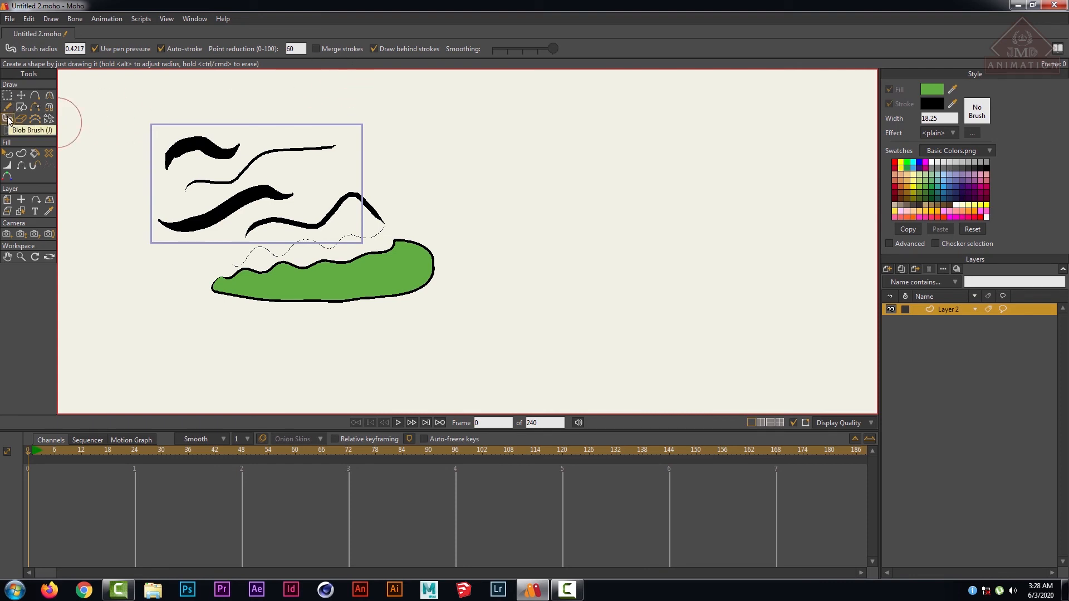
click(516, 183)
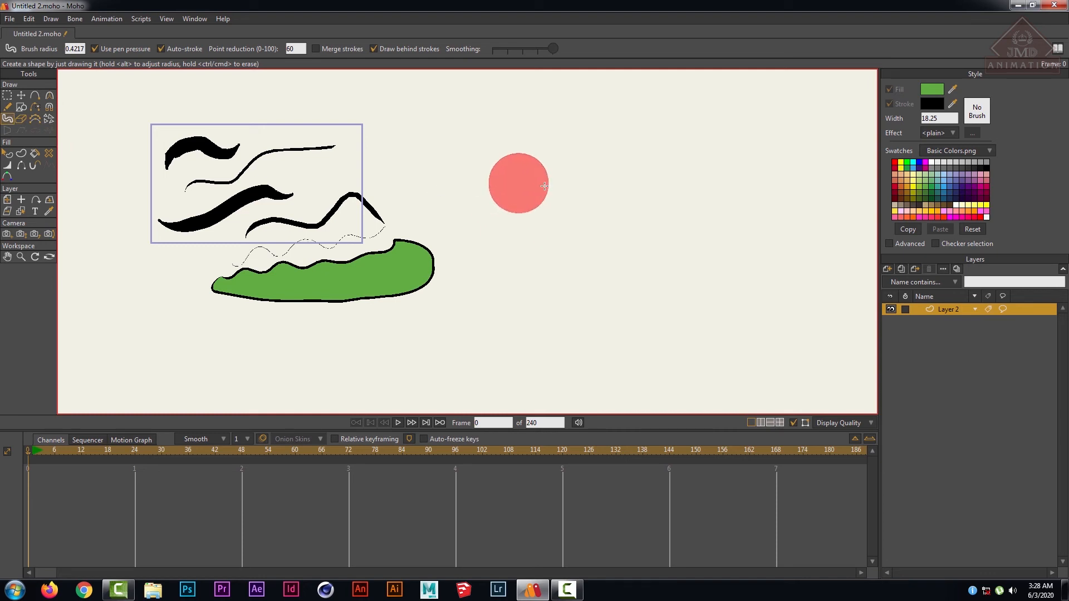
mouse_move(466, 201)
mouse_down()
mouse_move(484, 175)
mouse_move(523, 174)
mouse_move(494, 198)
mouse_move(609, 197)
mouse_up()
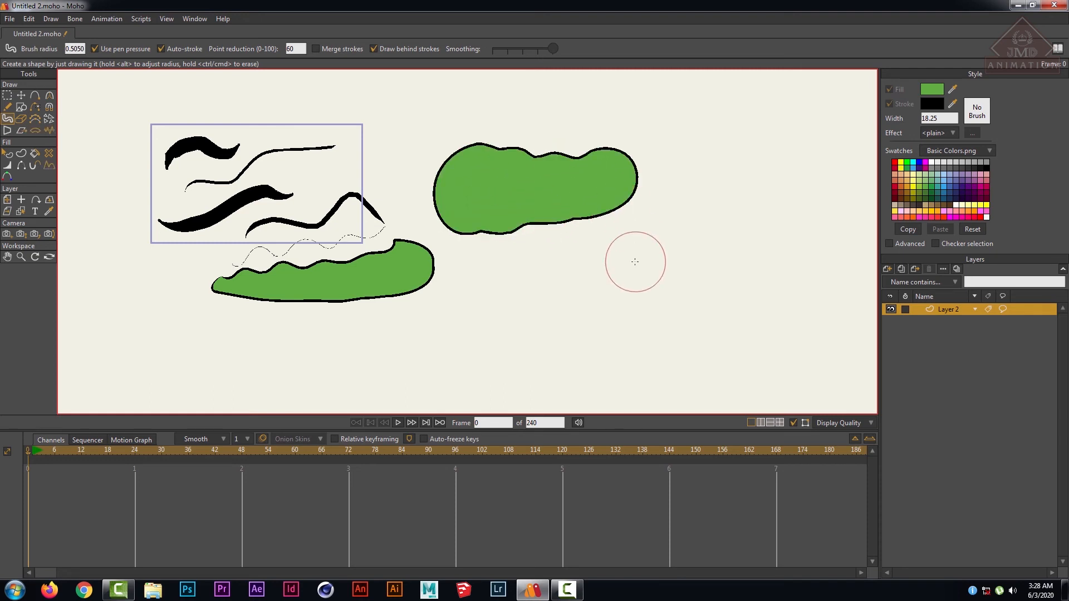
- Paint a larger rounded blob with the Blob Brush beneath the first blob
scroll(616, 267, up, 1)
scroll(567, 264, down, 2)
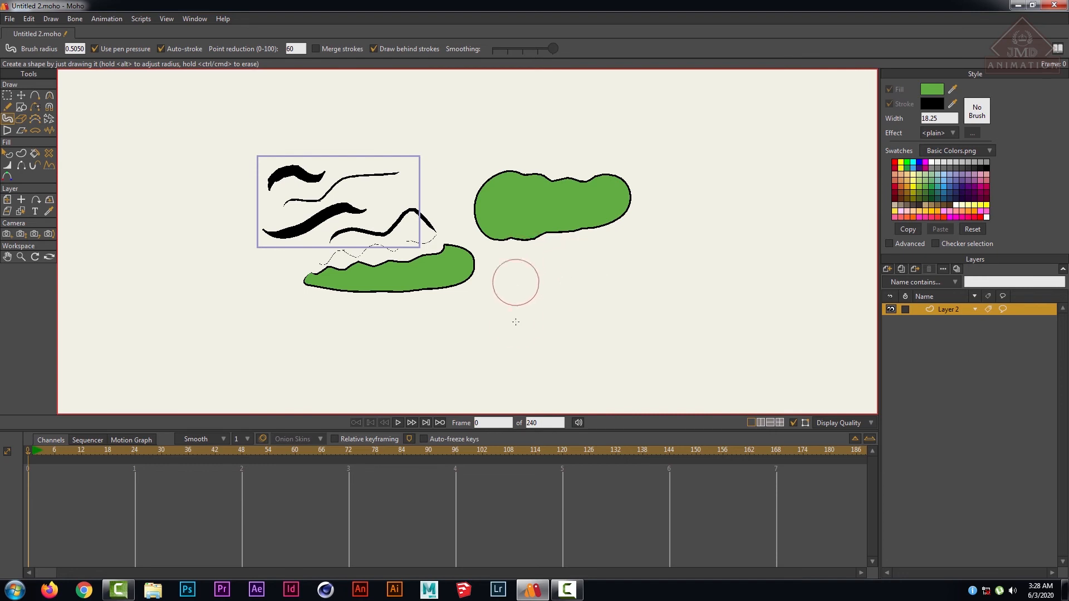
mouse_move(516, 281)
mouse_down()
mouse_move(627, 294)
mouse_move(643, 311)
mouse_move(533, 327)
mouse_move(580, 348)
mouse_move(625, 319)
mouse_move(660, 317)
mouse_up()
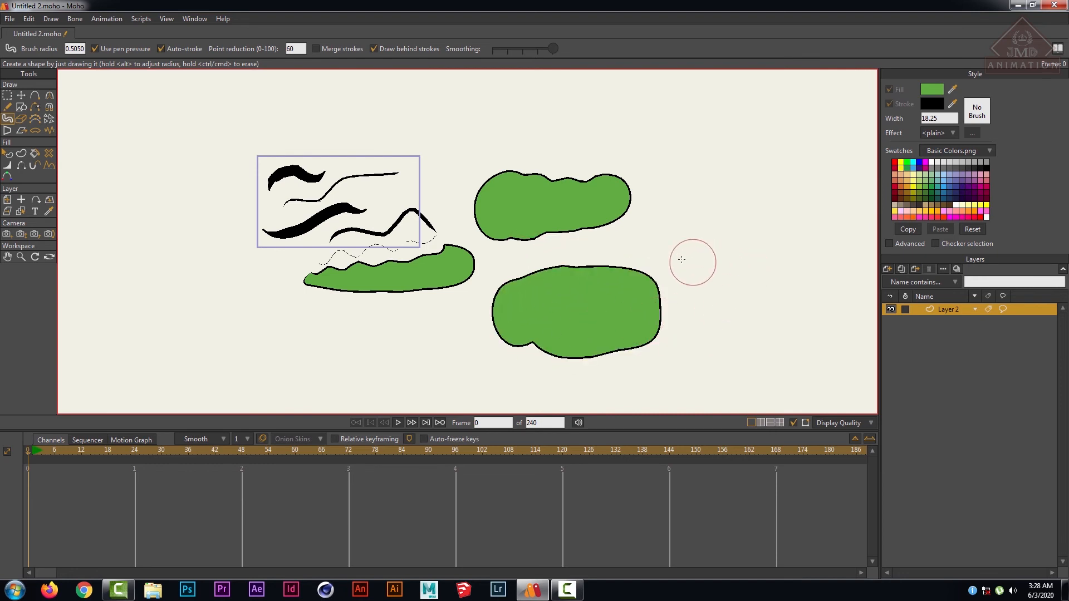
- Set the Blob Brush radius to 0.4117 and paint a slanted rounded blob beside the frame's left edge
scroll(668, 256, up, 2)
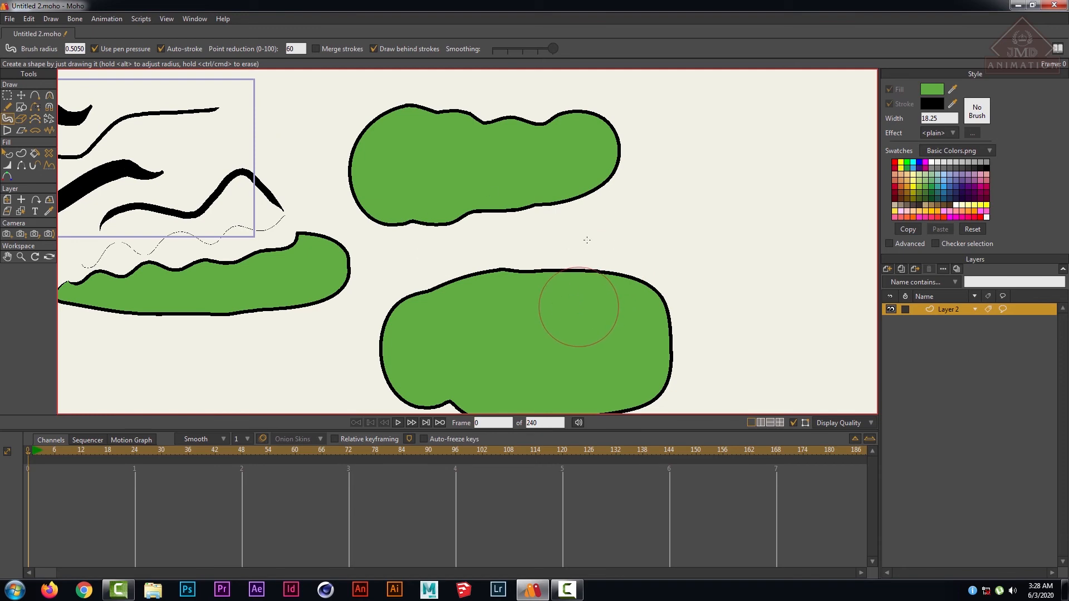
click(166, 18)
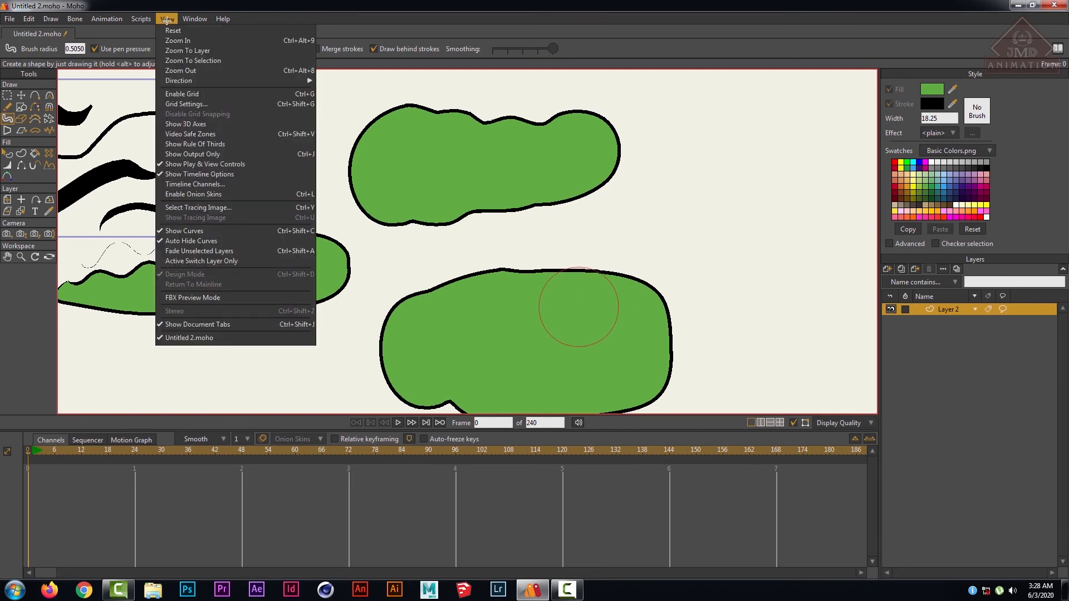
click(177, 32)
scroll(522, 207, down, 5)
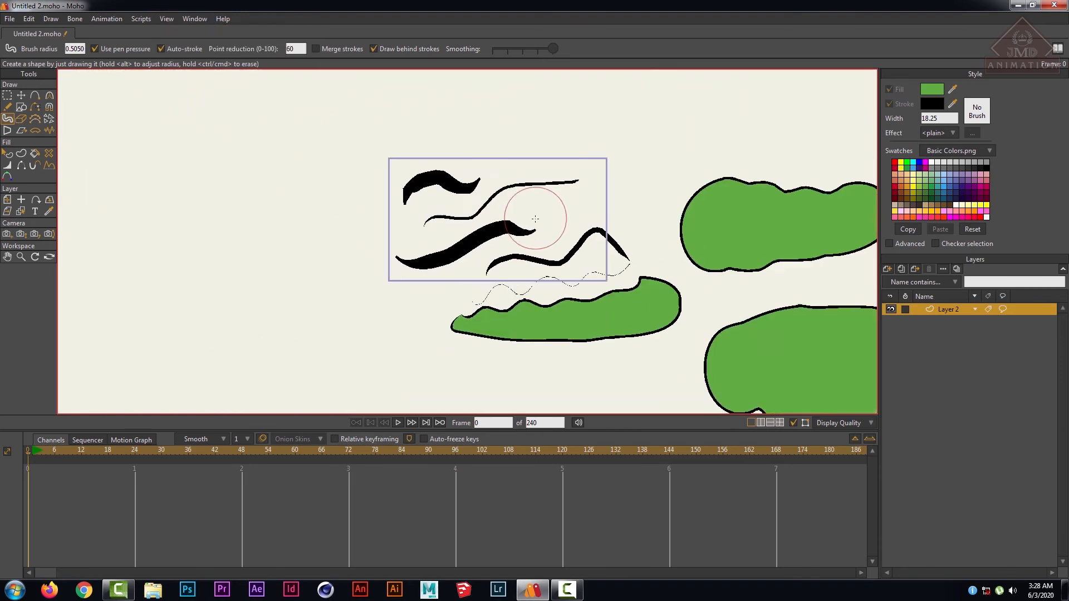
scroll(536, 219, up, 3)
drag(604, 249, 388, 74)
scroll(582, 236, down, 5)
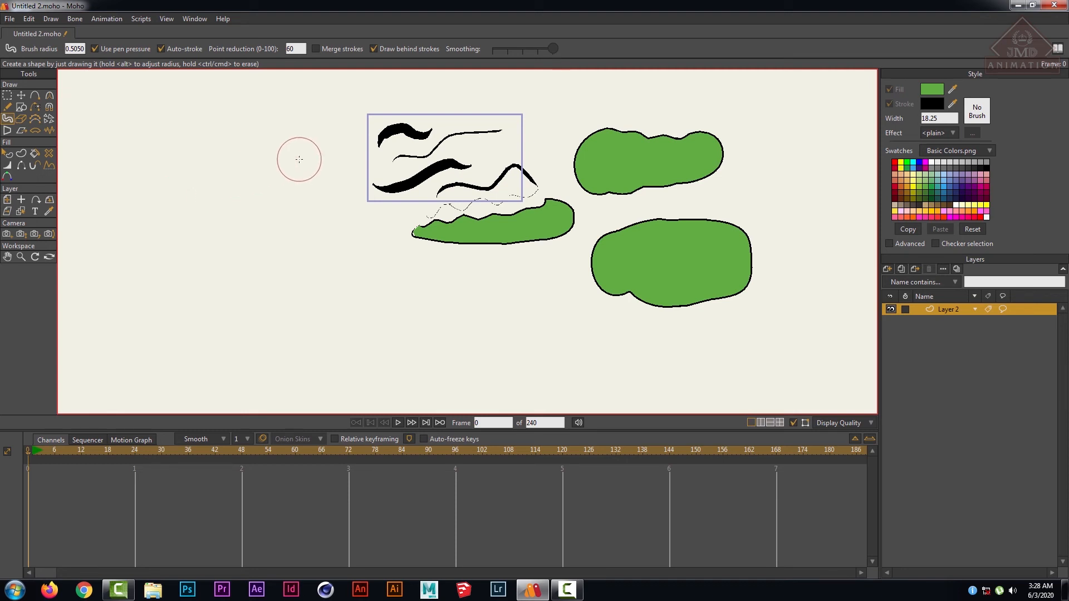
drag(302, 162, 303, 162)
drag(231, 172, 272, 170)
mouse_move(204, 236)
mouse_down()
mouse_move(265, 261)
mouse_move(302, 247)
mouse_move(276, 242)
mouse_up()
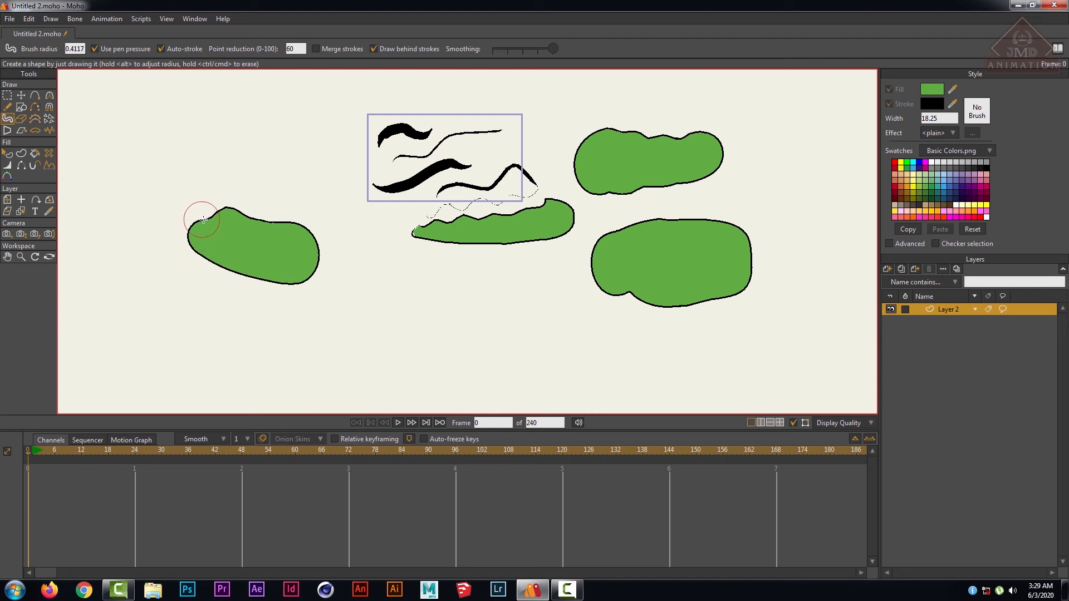
- Turn off Auto-stroke and paint two round dots without outlines above the blob left of the frame
click(161, 49)
click(170, 154)
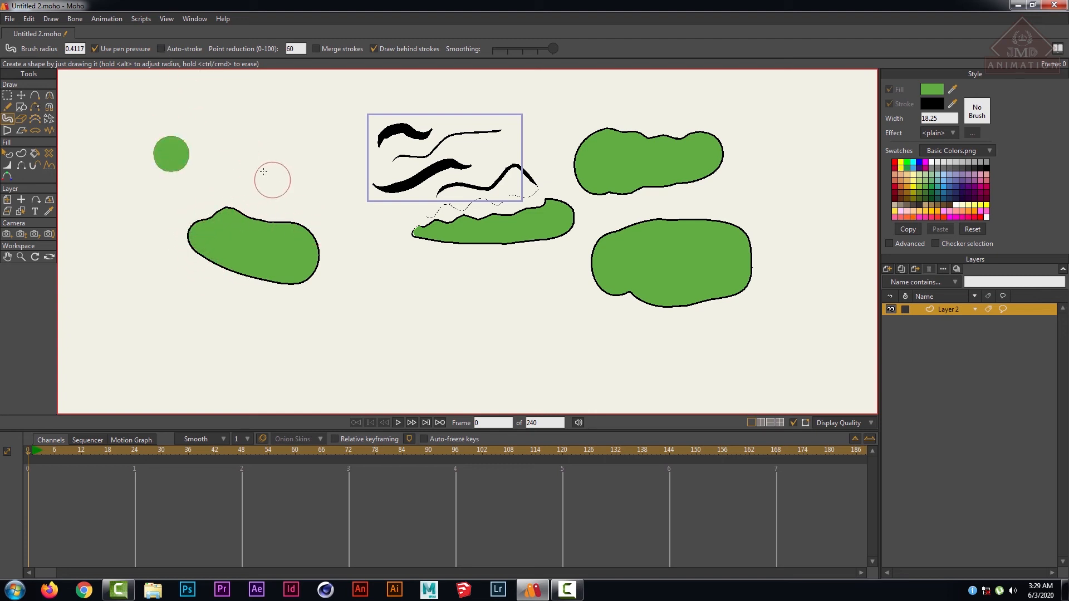
drag(247, 156, 260, 148)
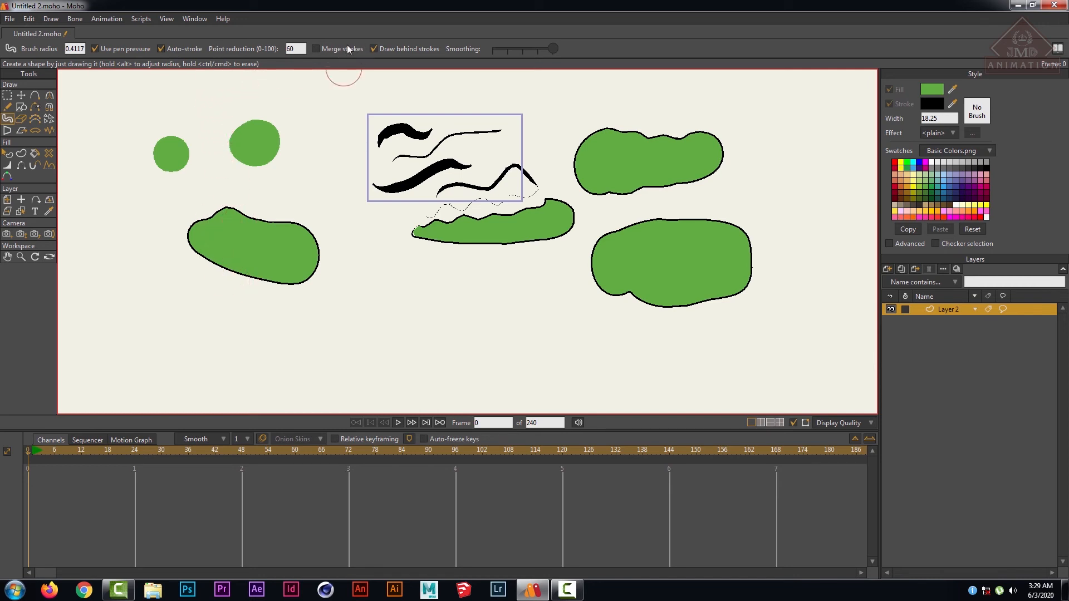
- Turn on Merge strokes and paint two diverging strokes downward from the blob left of the frame
click(315, 48)
drag(251, 250, 243, 333)
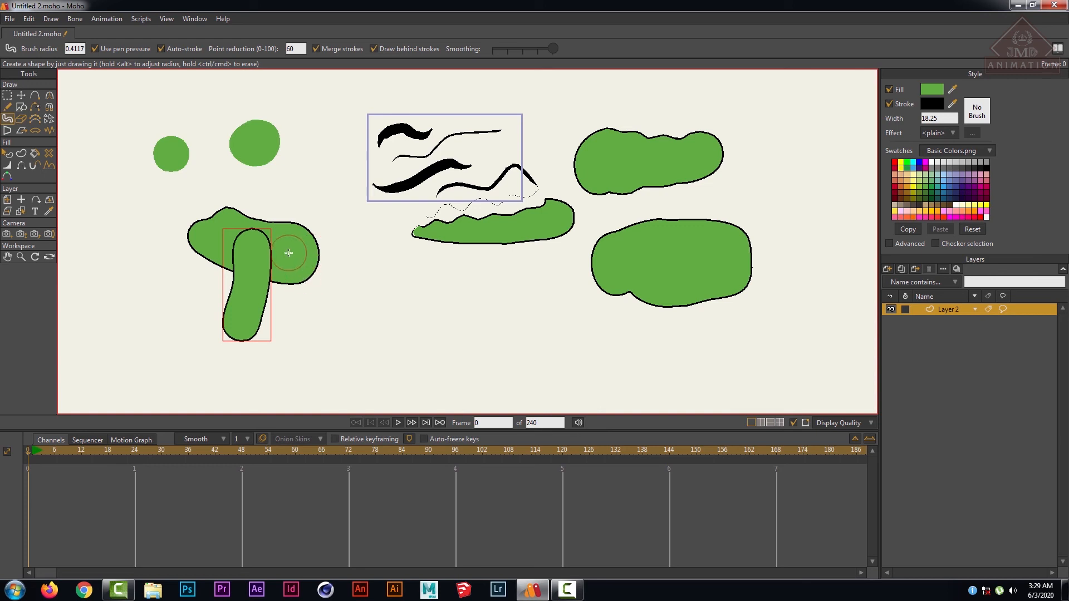
drag(286, 248, 361, 306)
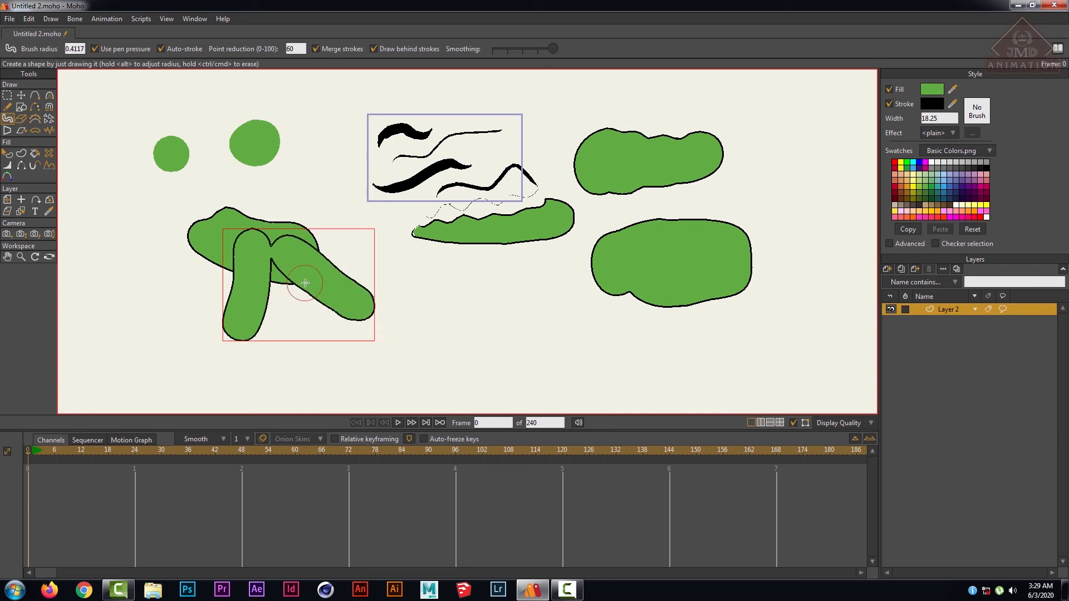
- Select the points of all the drawn shapes, delete them, and reset the workspace view
scroll(431, 187, down, 5)
scroll(430, 186, up, 4)
scroll(437, 234, down, 2)
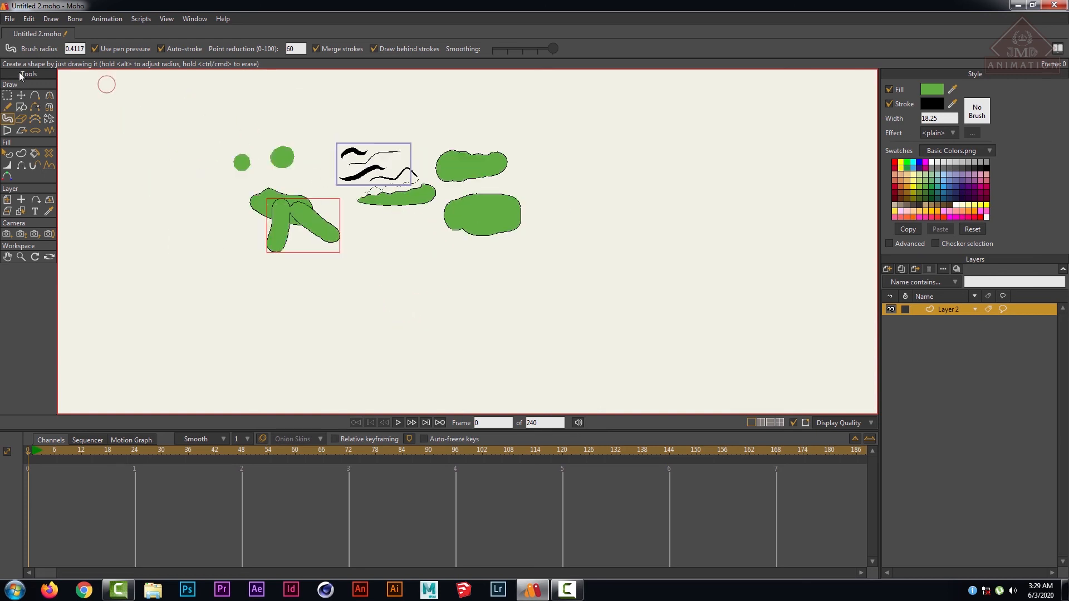
click(7, 95)
drag(157, 104, 521, 286)
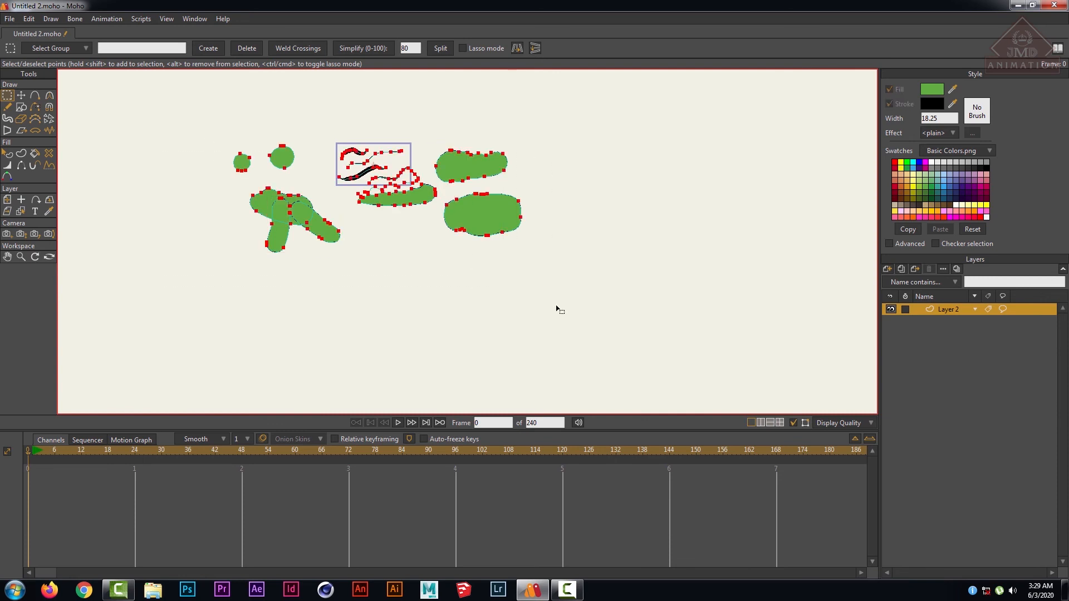
key(Delete)
click(166, 19)
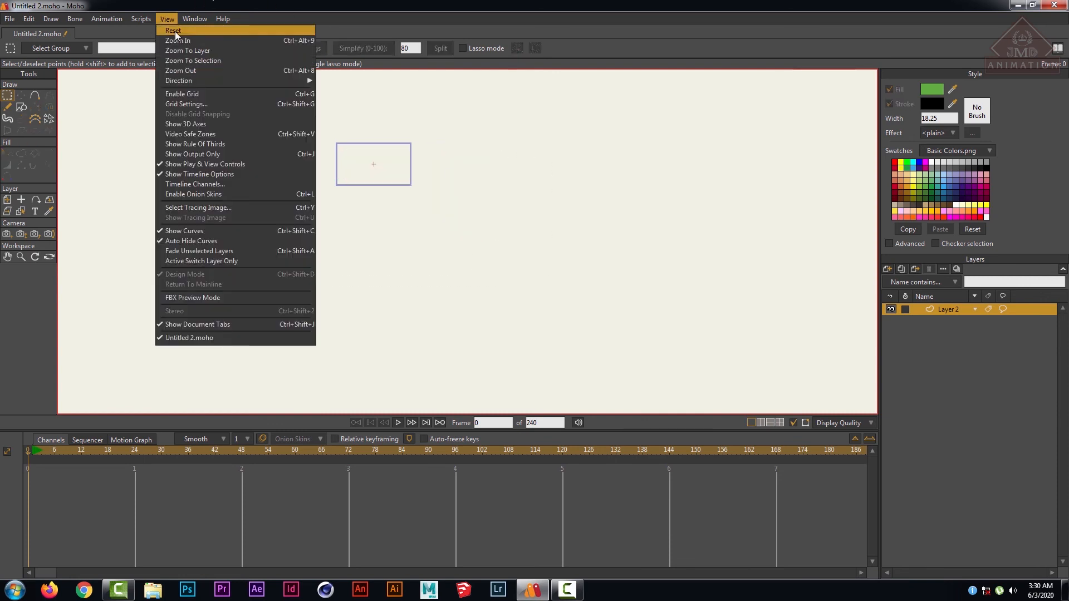
click(175, 31)
- Set the Blob Brush radius to 0.2384 and paint a long curved stroke across the upper half of the frame
click(7, 119)
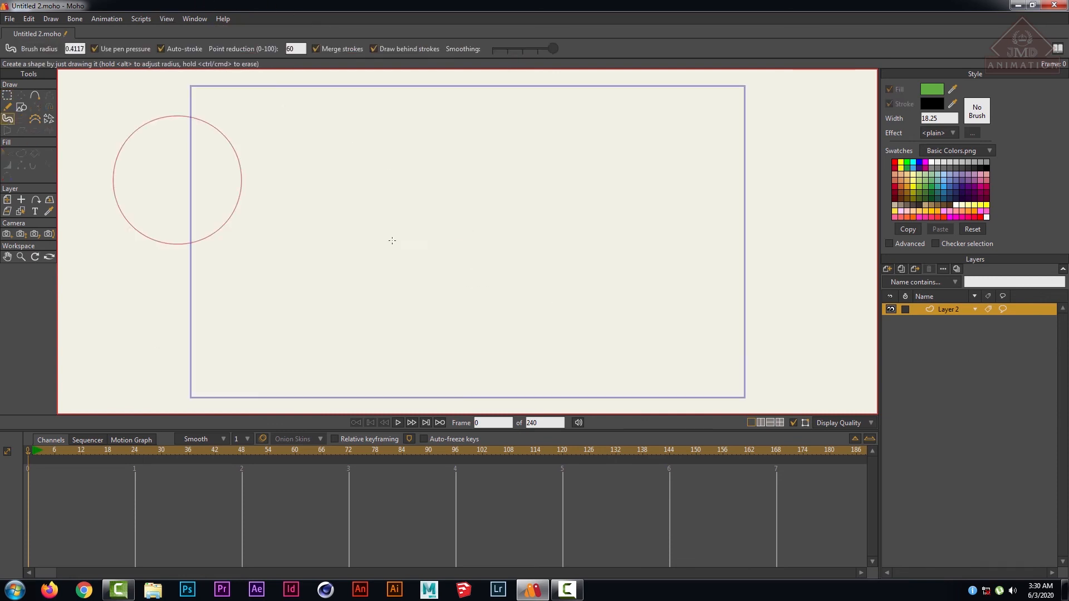
scroll(304, 239, down, 2)
scroll(306, 234, up, 2)
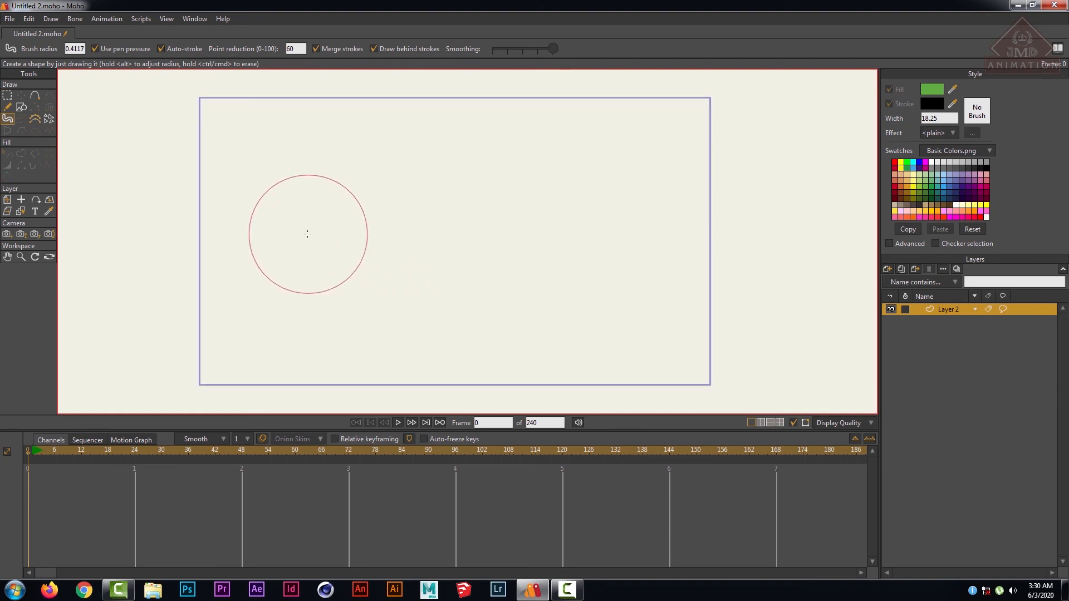
click(374, 235)
mouse_move(368, 235)
mouse_down()
mouse_move(259, 235)
mouse_move(287, 206)
mouse_move(502, 191)
mouse_move(579, 165)
mouse_up()
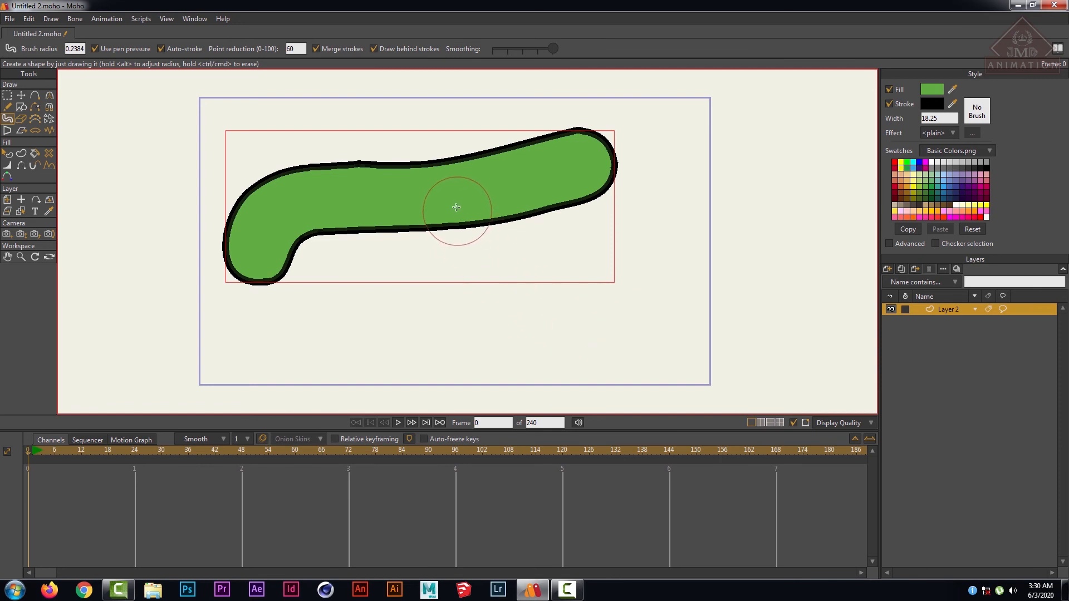
- Paint merging branches onto the curved stroke: two downward, one upward past the frame's top edge, and one toward the lower right
mouse_move(456, 205)
mouse_down()
mouse_move(501, 310)
mouse_move(526, 340)
mouse_up()
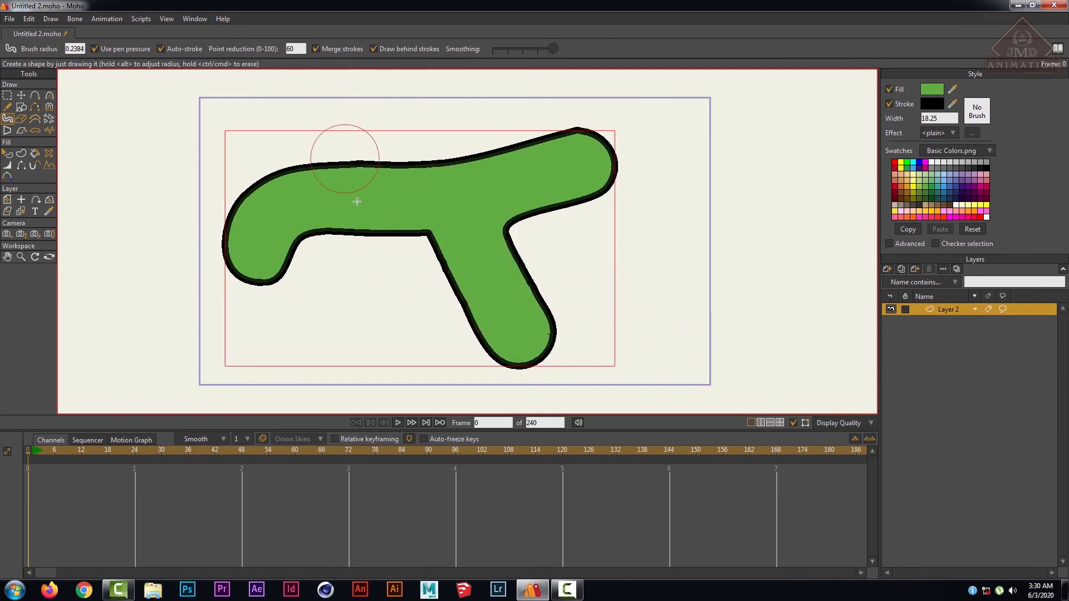
drag(358, 209, 368, 333)
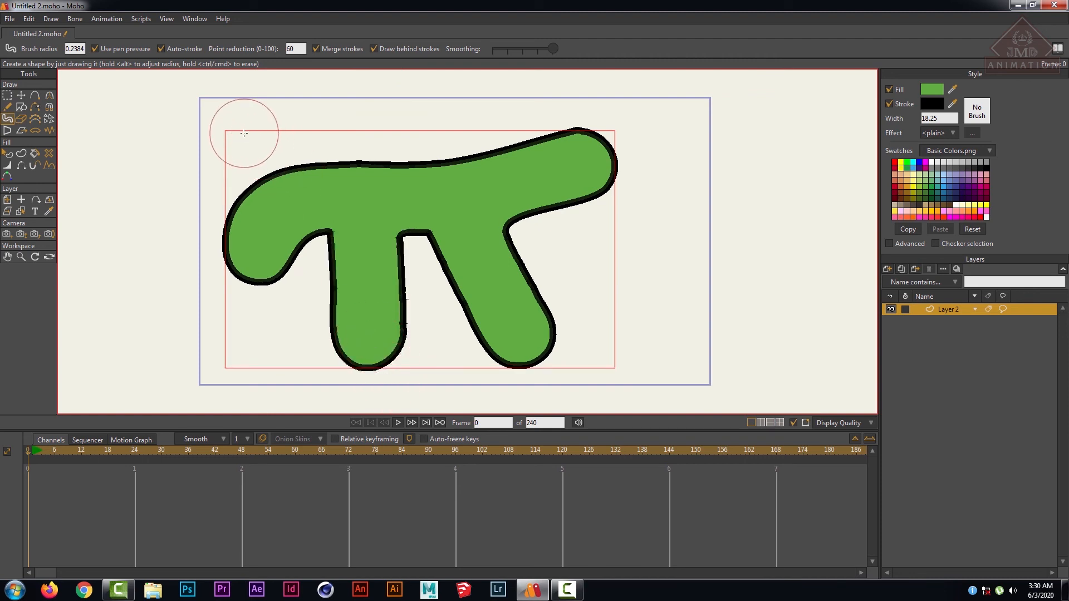
drag(412, 179, 386, 105)
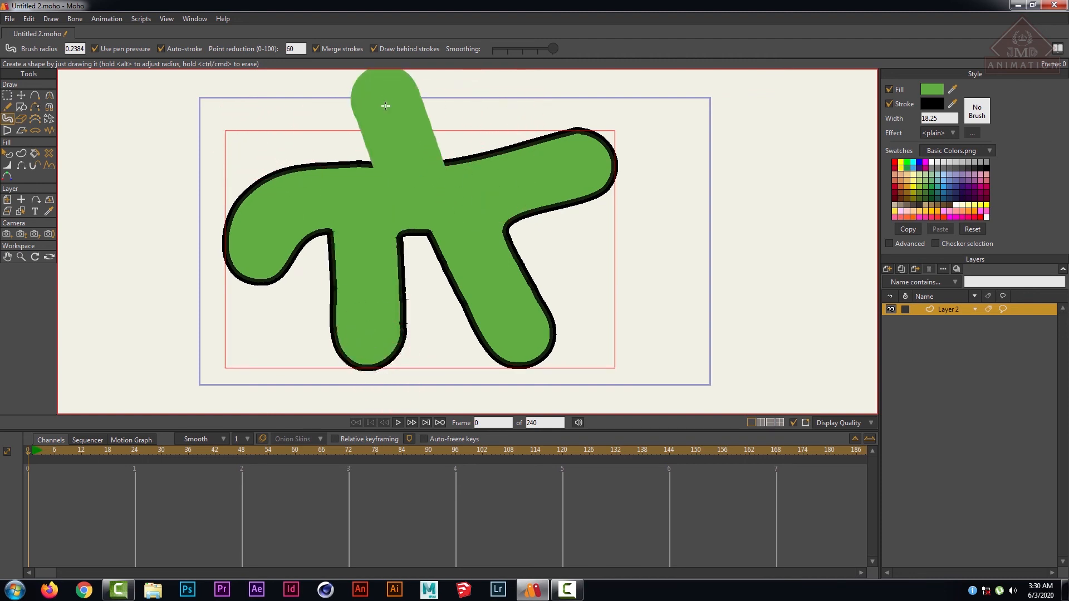
scroll(445, 221, down, 2)
scroll(446, 223, up, 2)
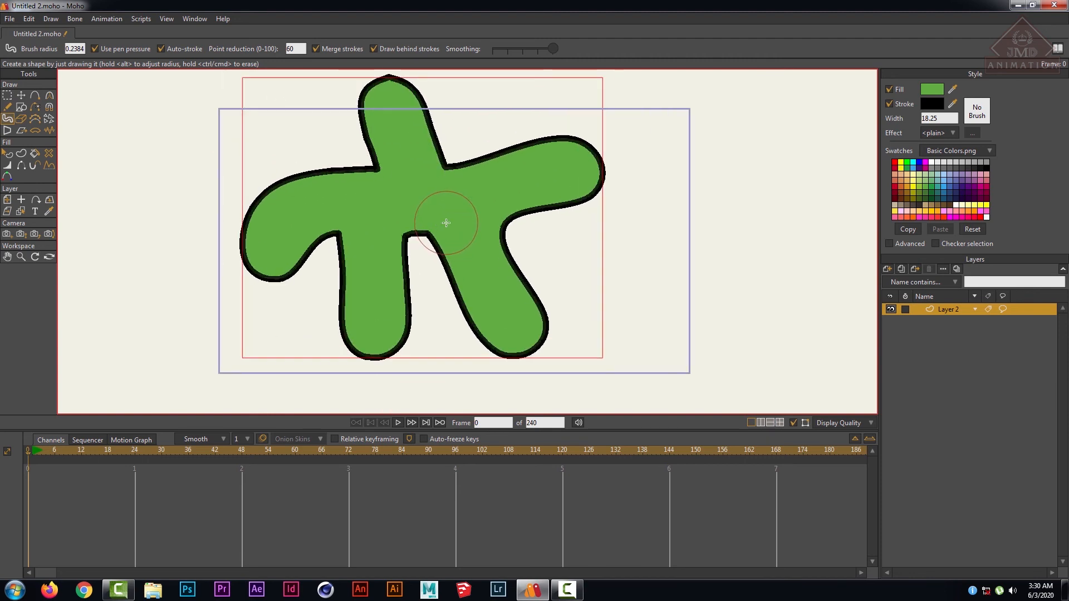
scroll(446, 223, down, 2)
drag(494, 214, 600, 260)
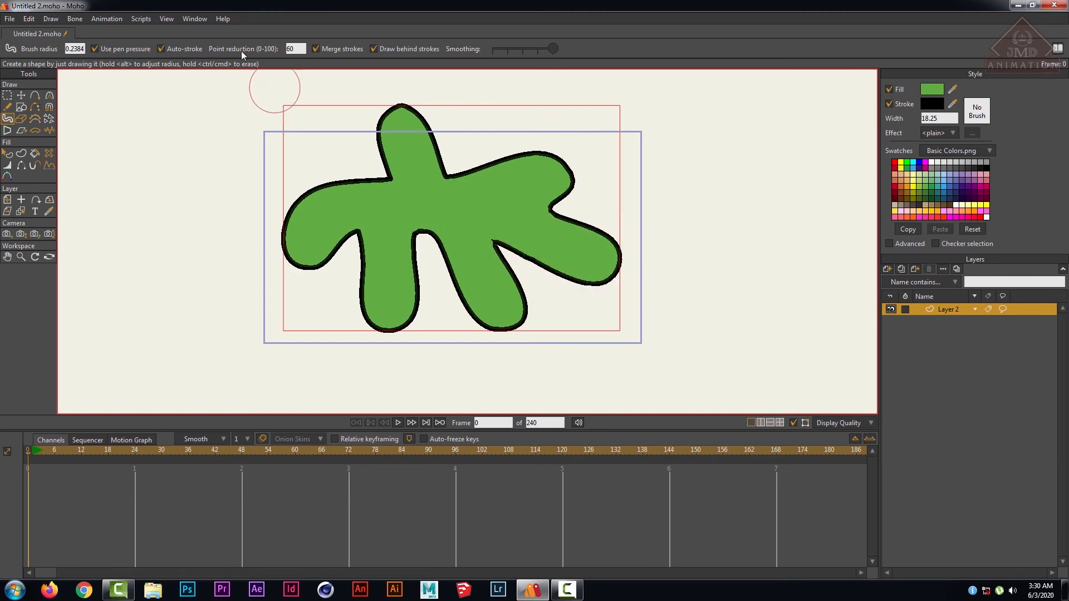
- Turn off Merge strokes and paint a separate dot outside the frame plus four diagonal strokes crossing over the merged shape
click(316, 49)
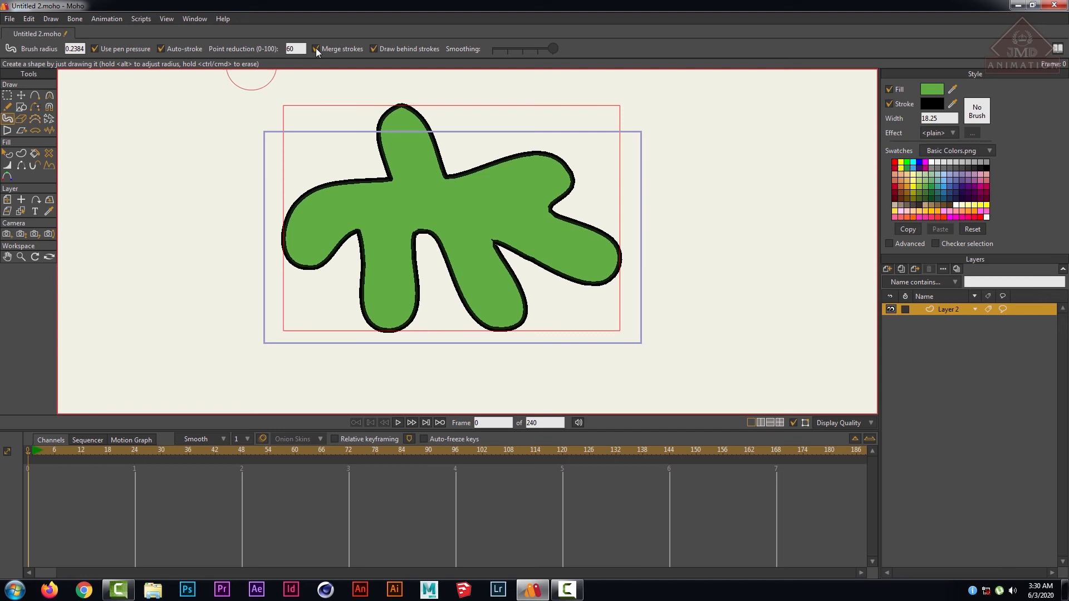
click(201, 117)
drag(322, 124, 440, 273)
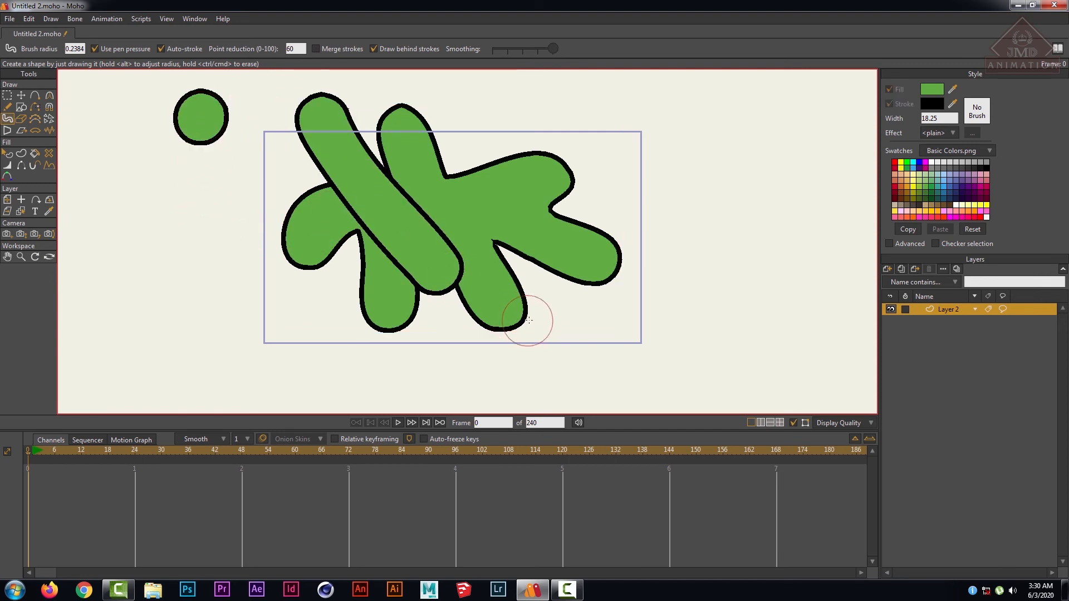
mouse_move(610, 118)
mouse_down()
mouse_move(577, 174)
mouse_move(489, 305)
mouse_up()
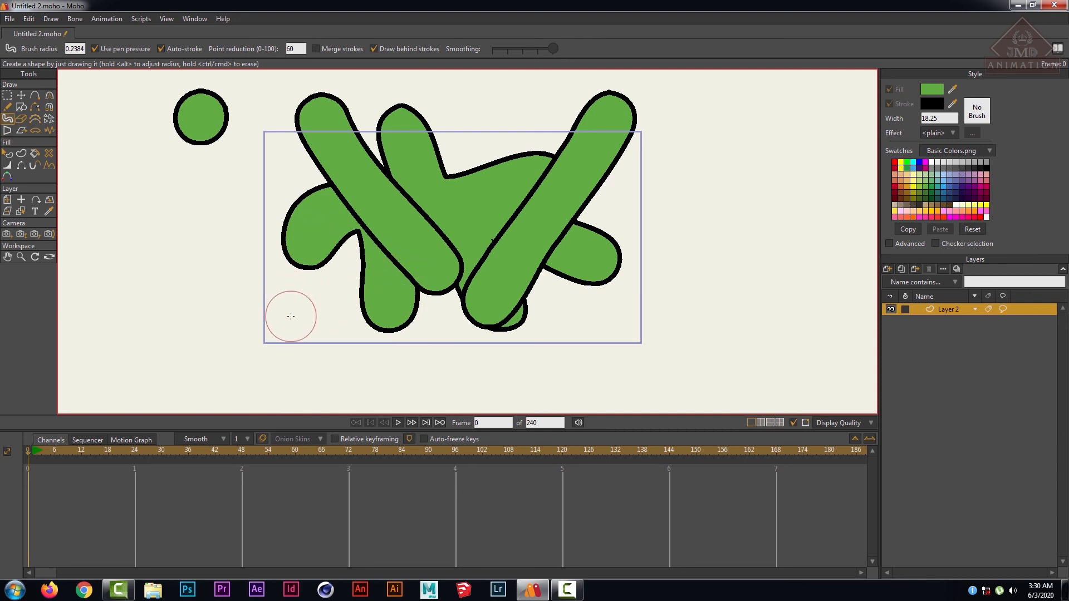
mouse_move(290, 316)
mouse_down()
mouse_move(377, 233)
mouse_move(472, 164)
mouse_up()
mouse_move(629, 329)
mouse_down()
mouse_move(462, 213)
mouse_move(359, 167)
mouse_up()
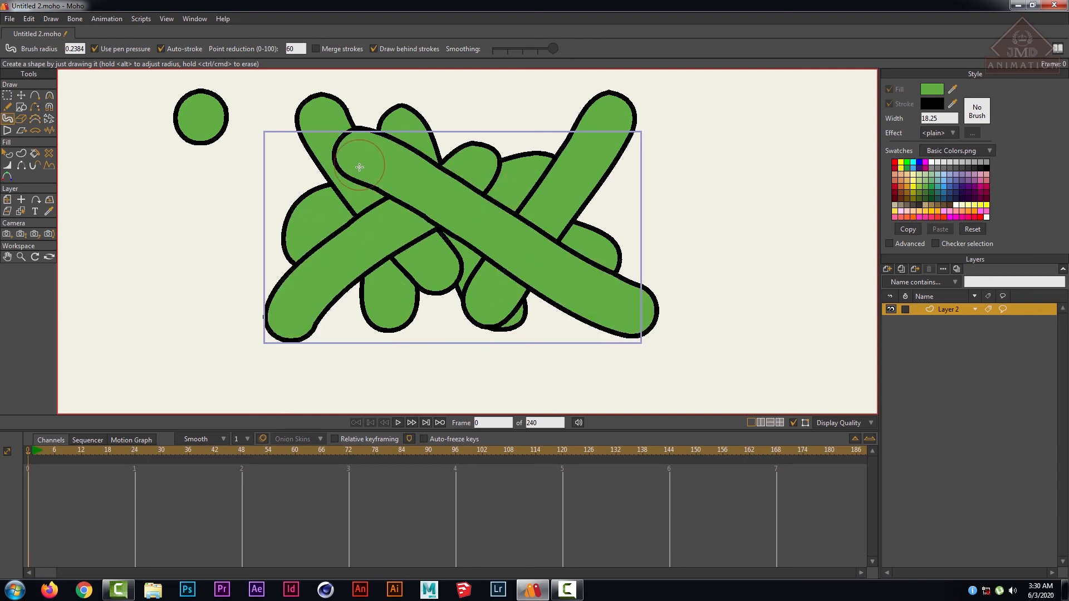
- Select the overlapping strokes one by one as shapes, ending with the diagonal that starts at the frame's lower-left corner
key(q)
click(504, 219)
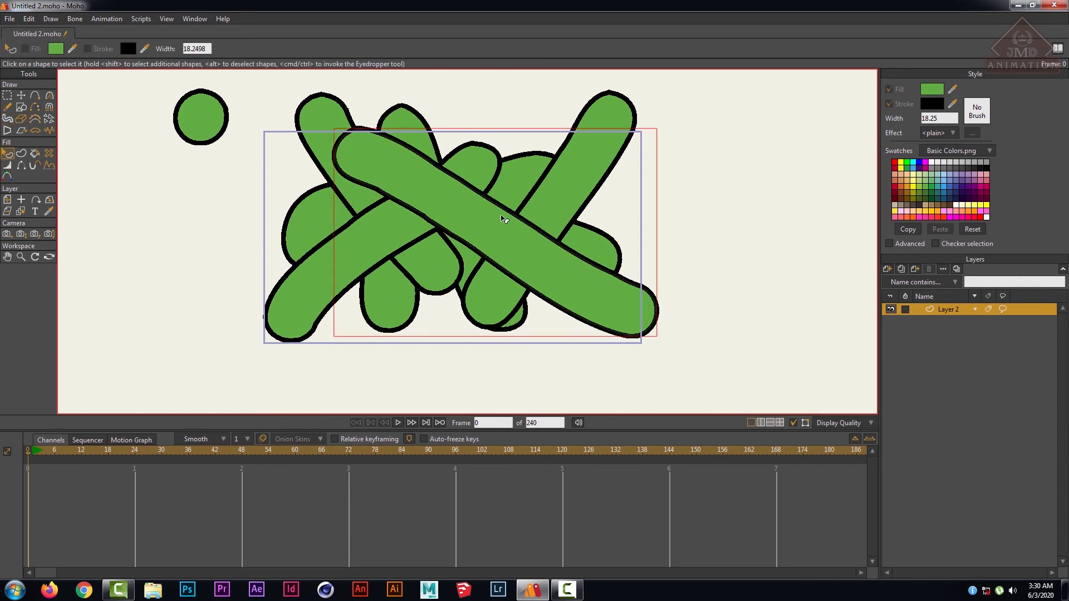
click(306, 211)
click(485, 252)
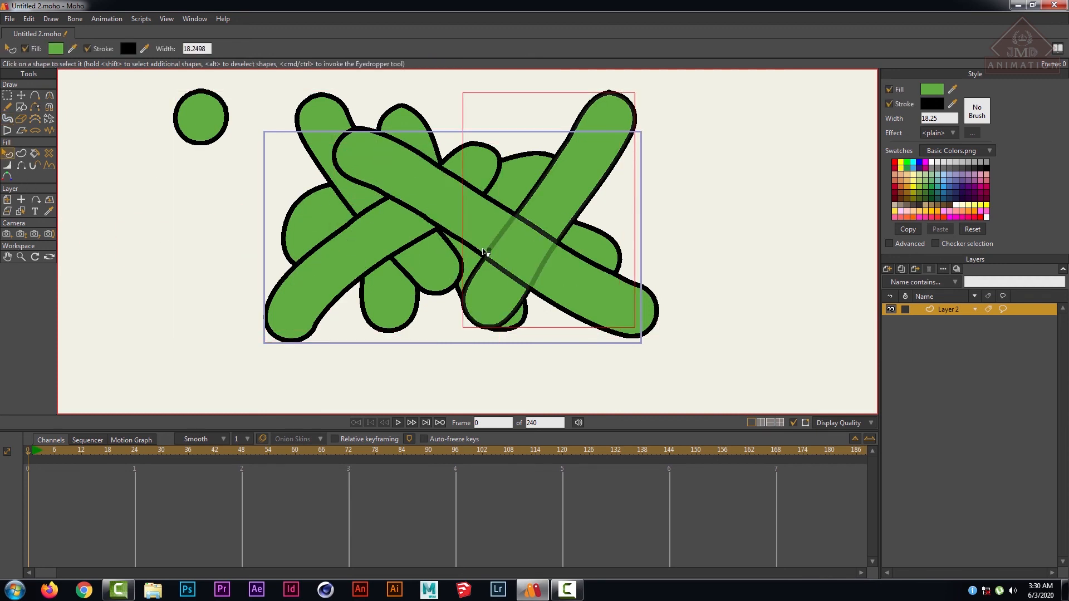
click(489, 251)
click(562, 191)
click(400, 122)
click(336, 115)
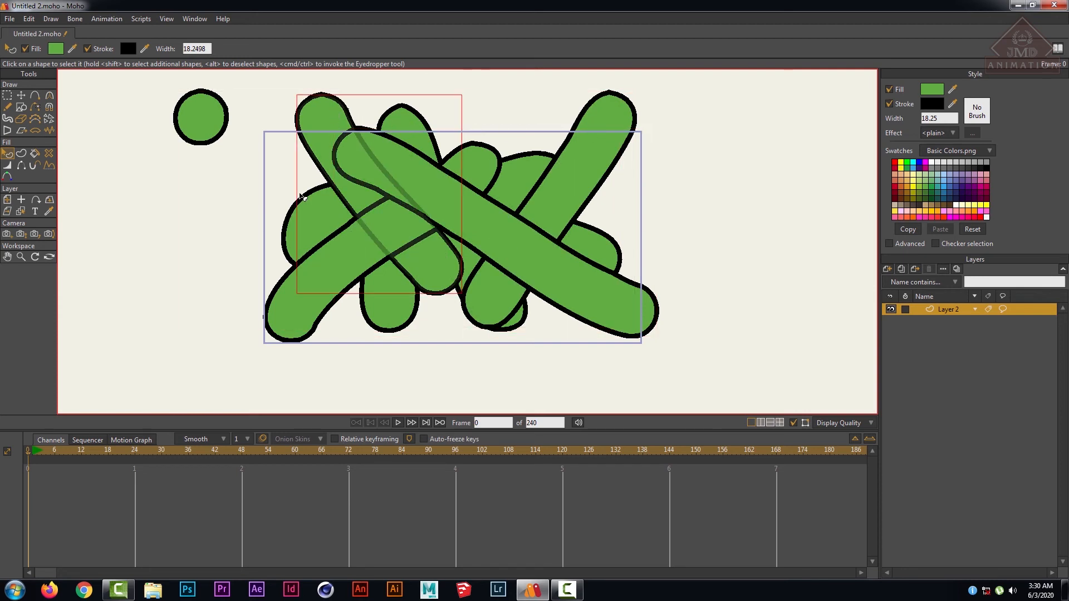
click(292, 241)
click(304, 306)
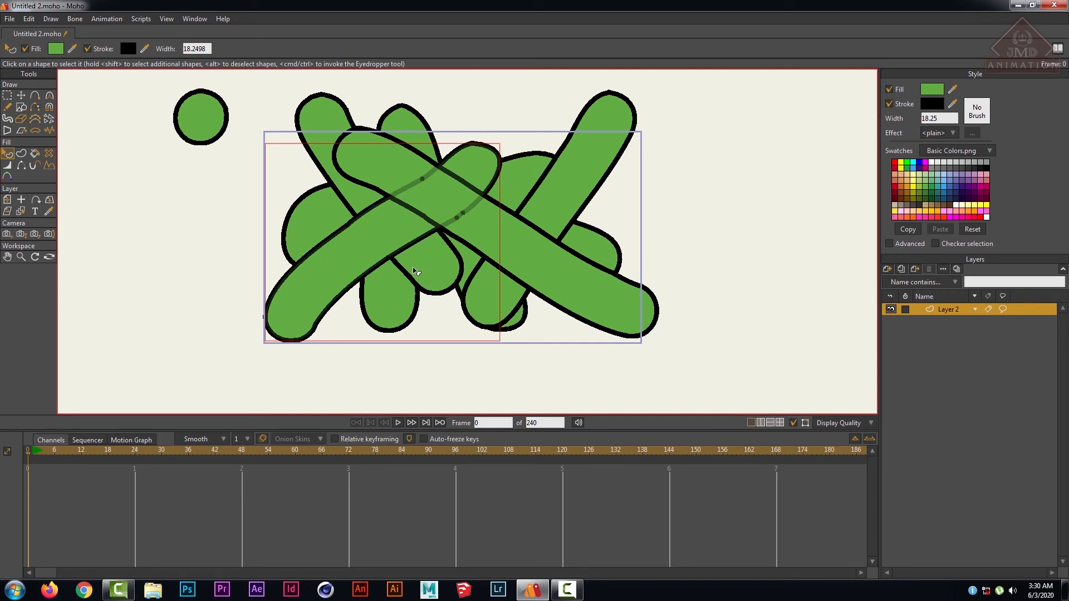
- Set the Blob Brush smoothing to its minimum and paint a curvy stroke outside the frame's right edge
click(8, 119)
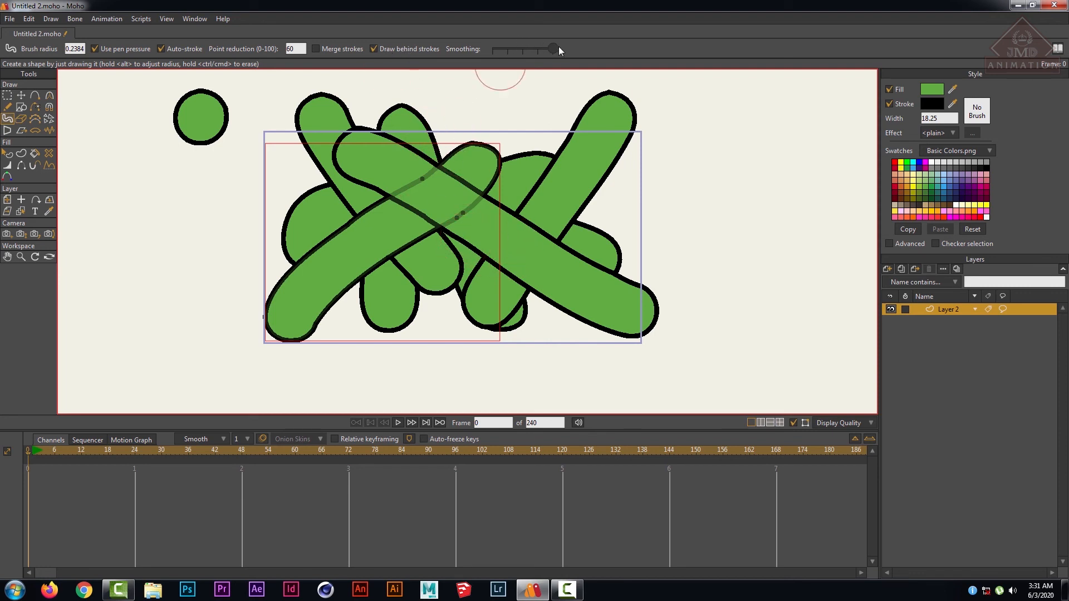
drag(553, 49, 346, 52)
mouse_move(802, 225)
mouse_down()
mouse_move(736, 282)
mouse_move(657, 253)
mouse_up()
- Paint a long wavy blob stroke above the frame and another winding beneath it, around its right side and back across to the left
scroll(481, 184, down, 3)
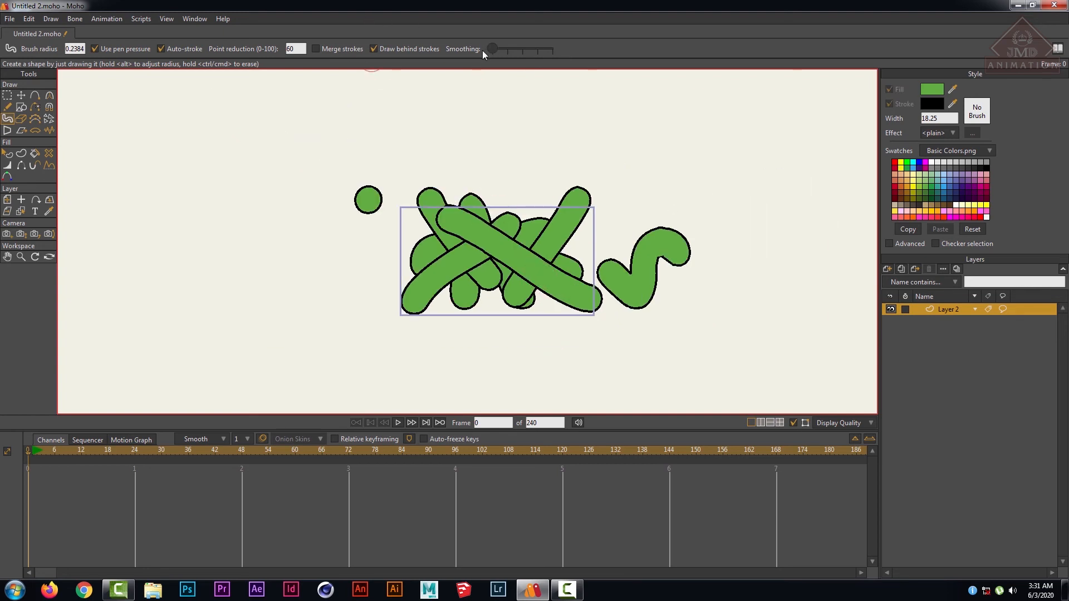
mouse_move(389, 176)
mouse_down()
mouse_move(434, 124)
mouse_move(530, 123)
mouse_move(569, 98)
mouse_move(639, 127)
mouse_move(729, 101)
mouse_move(808, 116)
mouse_move(838, 95)
mouse_up()
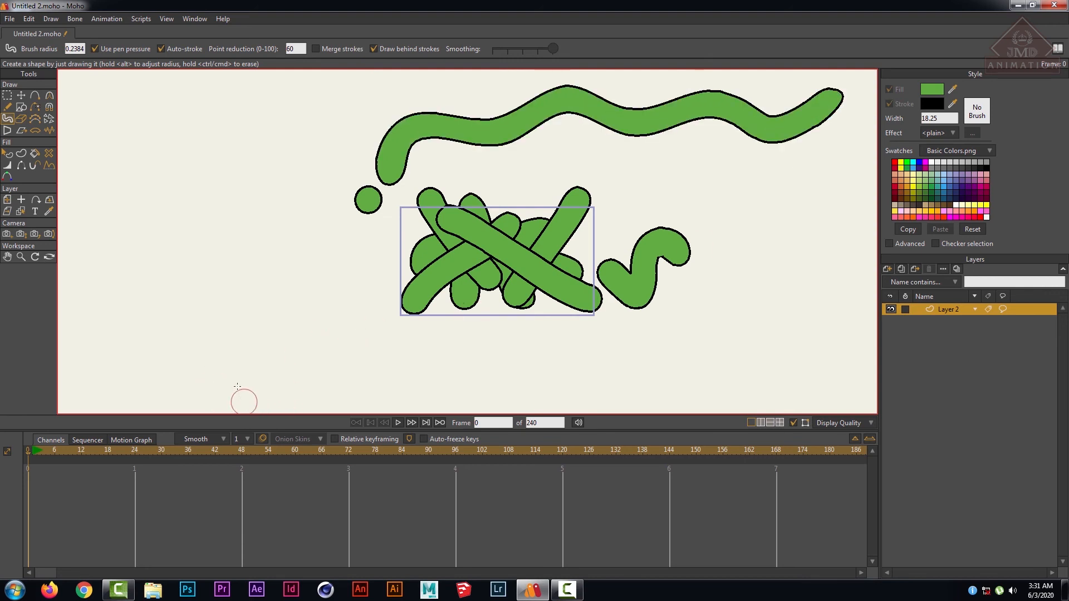
mouse_move(241, 404)
mouse_down()
mouse_move(336, 342)
mouse_move(402, 369)
mouse_move(439, 310)
mouse_move(485, 353)
mouse_move(547, 326)
mouse_move(651, 338)
mouse_move(692, 304)
mouse_move(777, 312)
mouse_move(824, 203)
mouse_move(732, 134)
mouse_move(508, 225)
mouse_move(317, 151)
mouse_move(161, 262)
mouse_move(111, 200)
mouse_move(162, 132)
mouse_up()
- Select the points of all the blob strokes, delete them and reset the view
scroll(501, 70, down, 3)
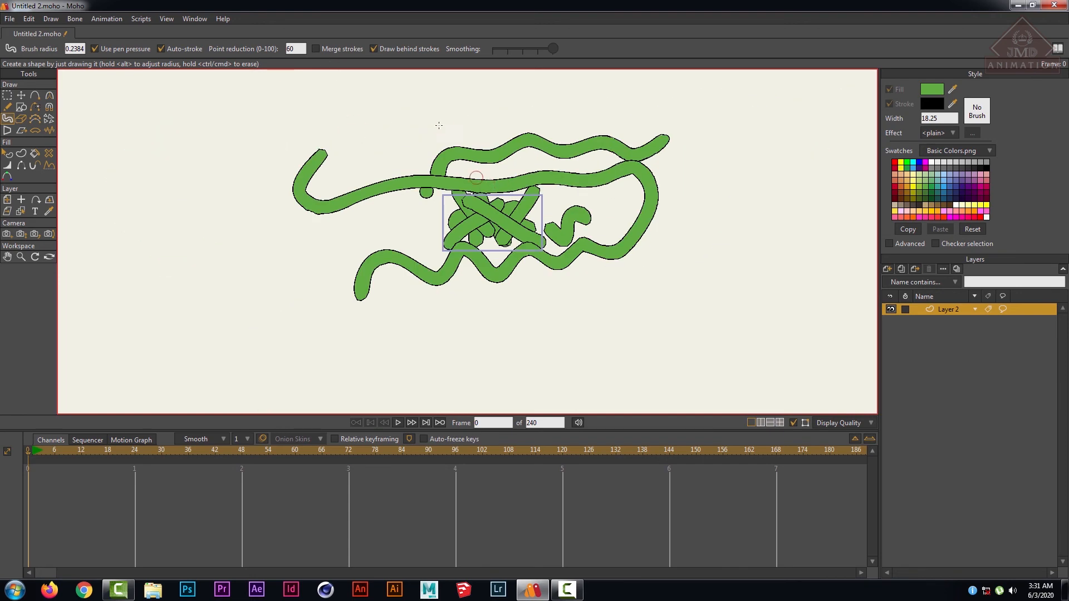
scroll(501, 71, up, 2)
click(7, 95)
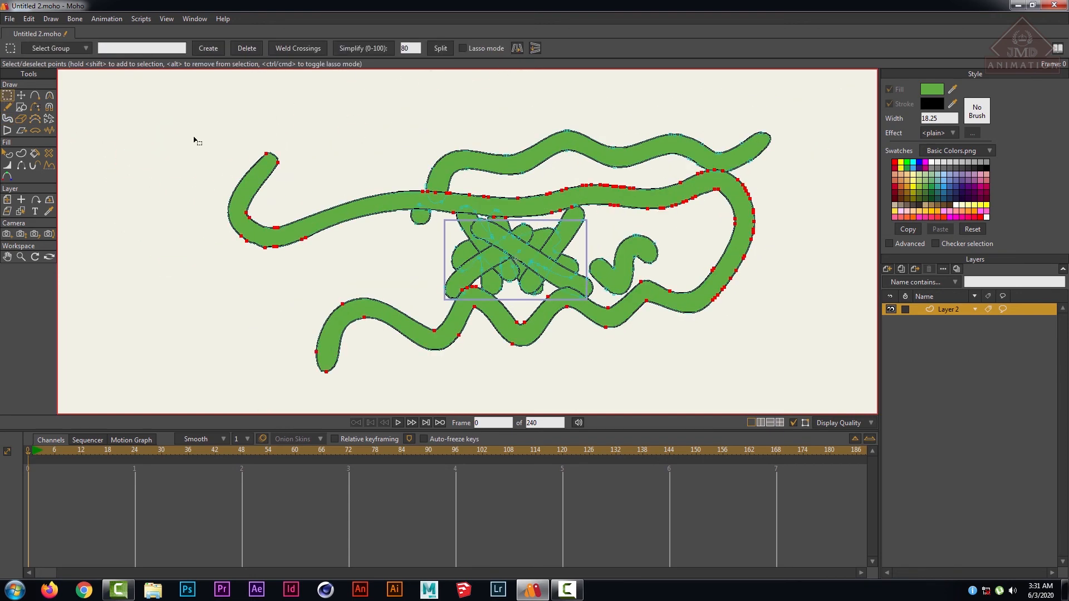
mouse_move(186, 127)
mouse_down()
mouse_move(846, 414)
mouse_move(837, 414)
mouse_up()
key(Delete)
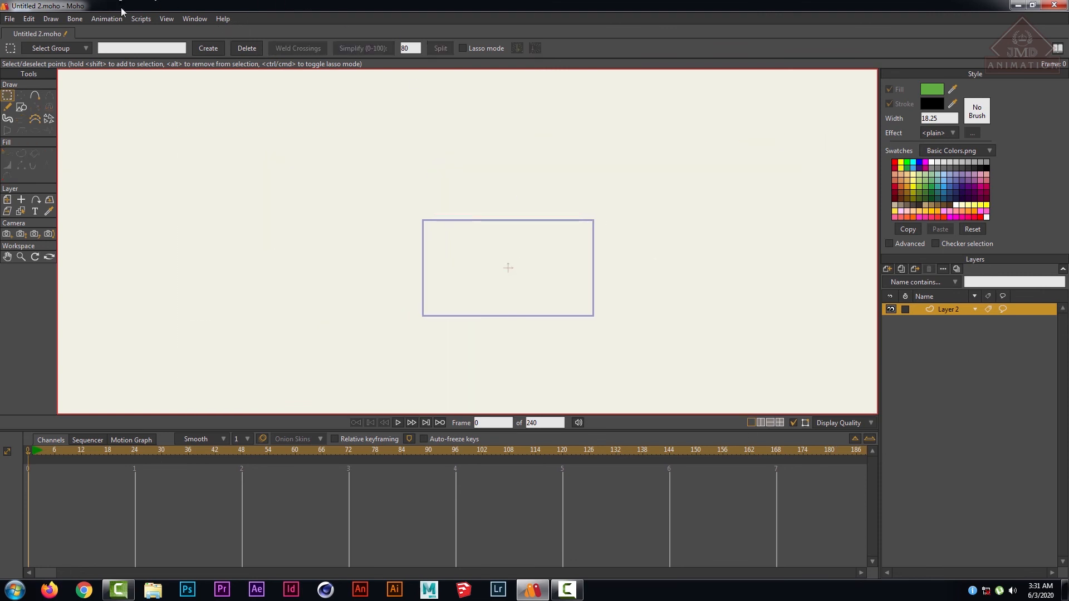
click(183, 17)
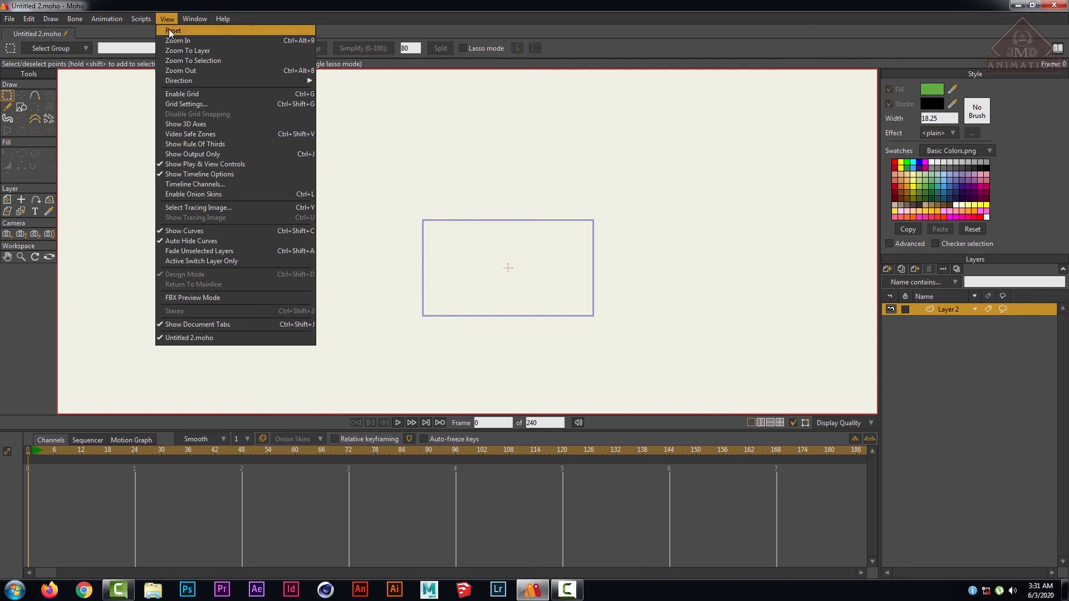
click(171, 31)
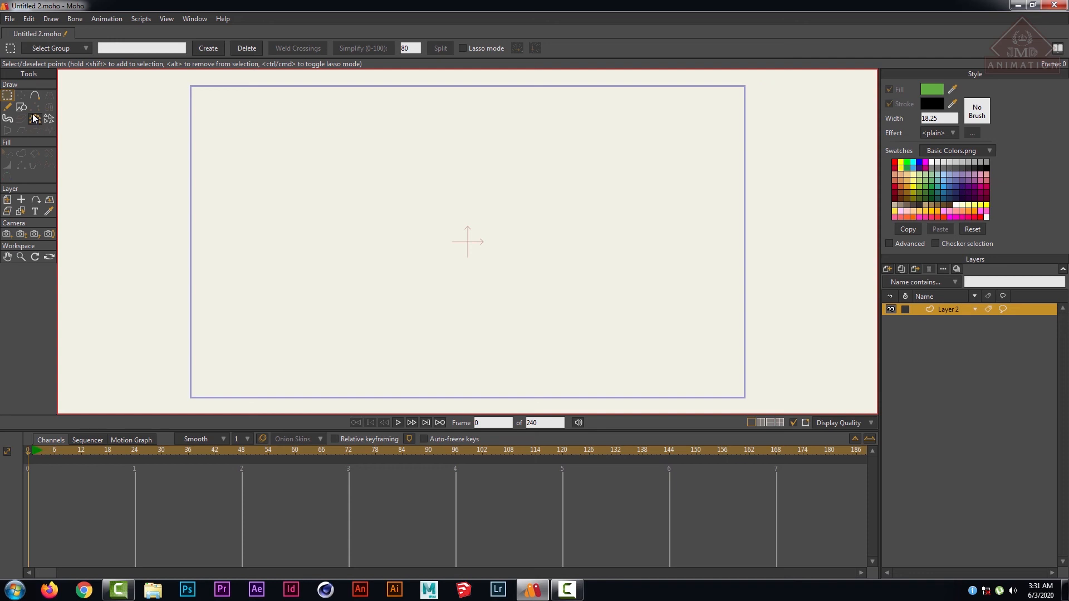
- Draw a freehand stroke across the frame's upper half, curving up from the left and rising towards the right
click(8, 107)
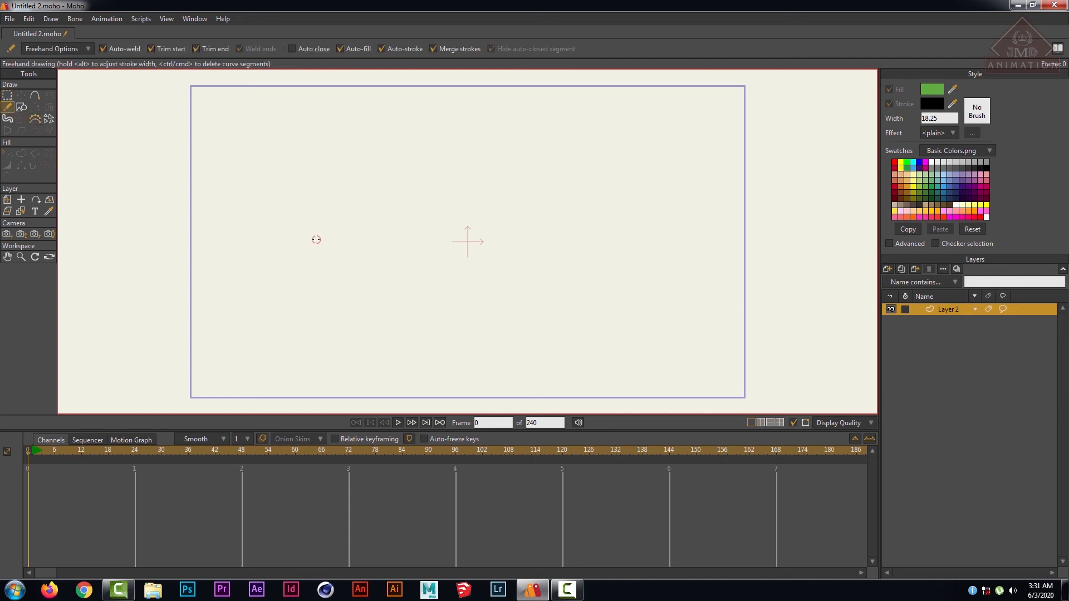
mouse_move(309, 225)
mouse_down()
mouse_move(341, 193)
mouse_move(494, 197)
mouse_move(636, 146)
mouse_up()
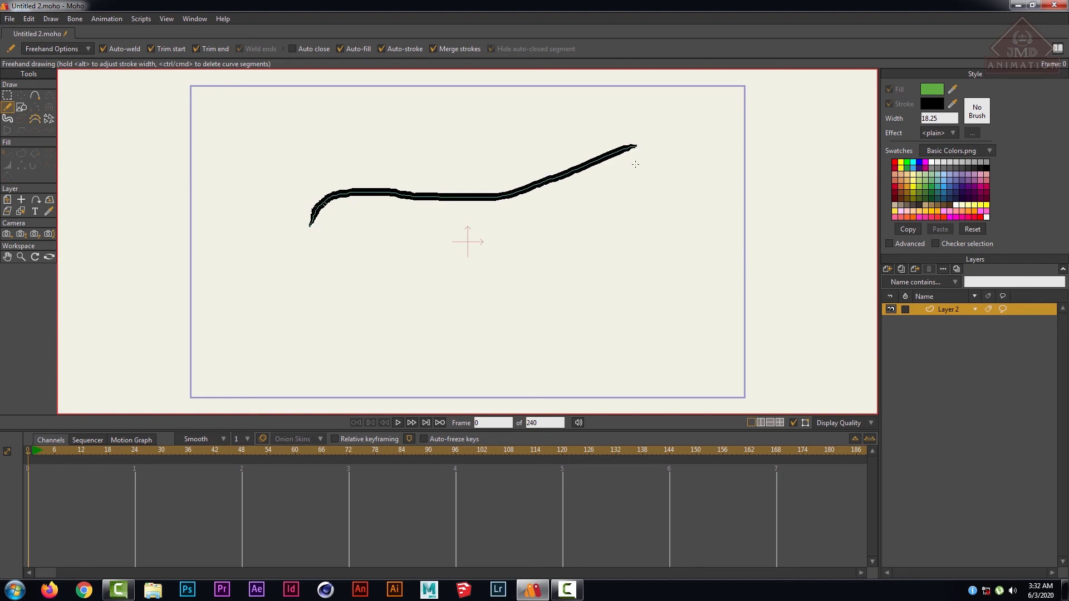
scroll(592, 248, up, 4)
scroll(445, 200, down, 4)
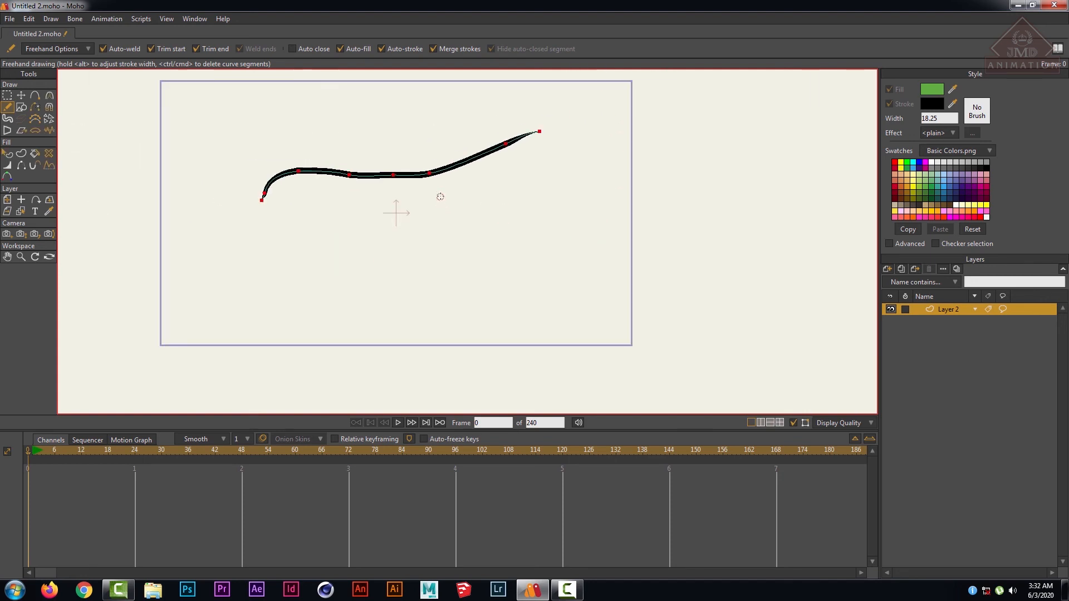
click(44, 47)
click(45, 47)
scroll(464, 300, up, 1)
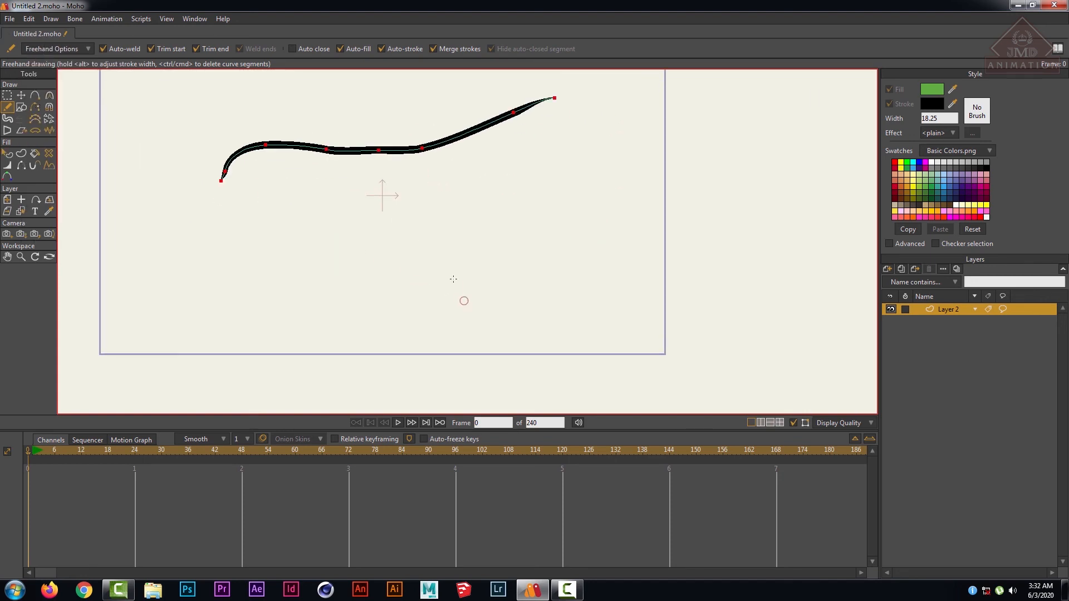
- Select all points of the freehand stroke at frame 6 and thicken the whole stroke with the Line Width tool
key(alt+space)
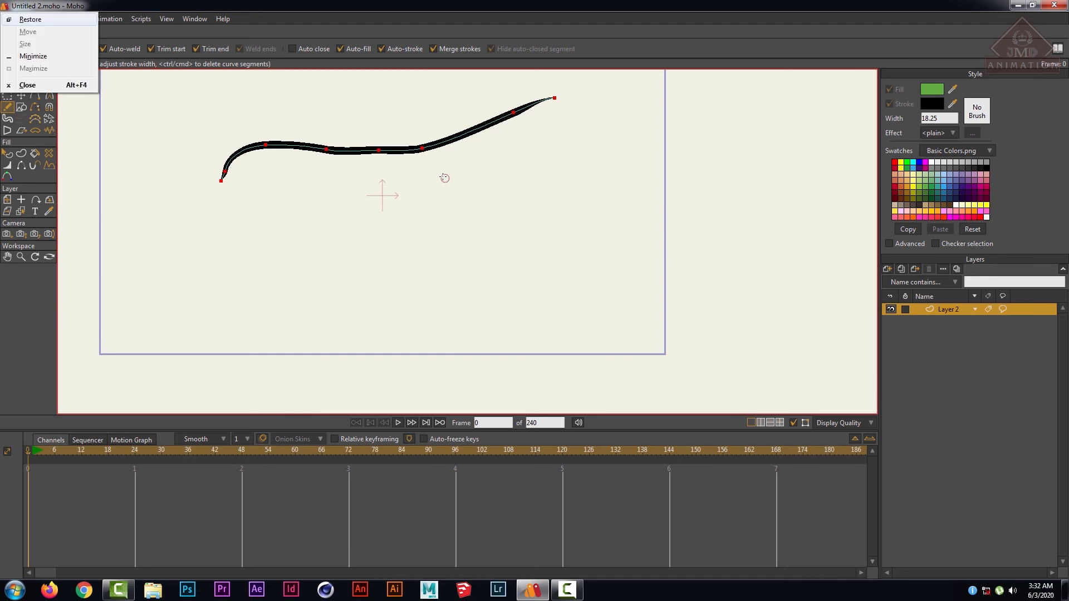
click(443, 178)
key(space)
drag(421, 174, 447, 247)
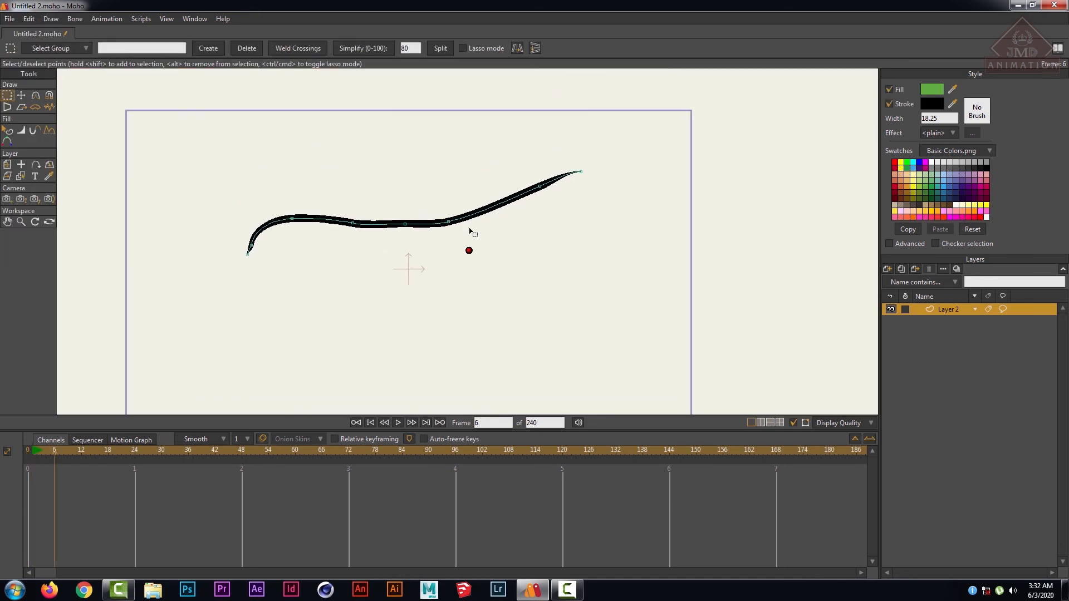
key(ctrl+a)
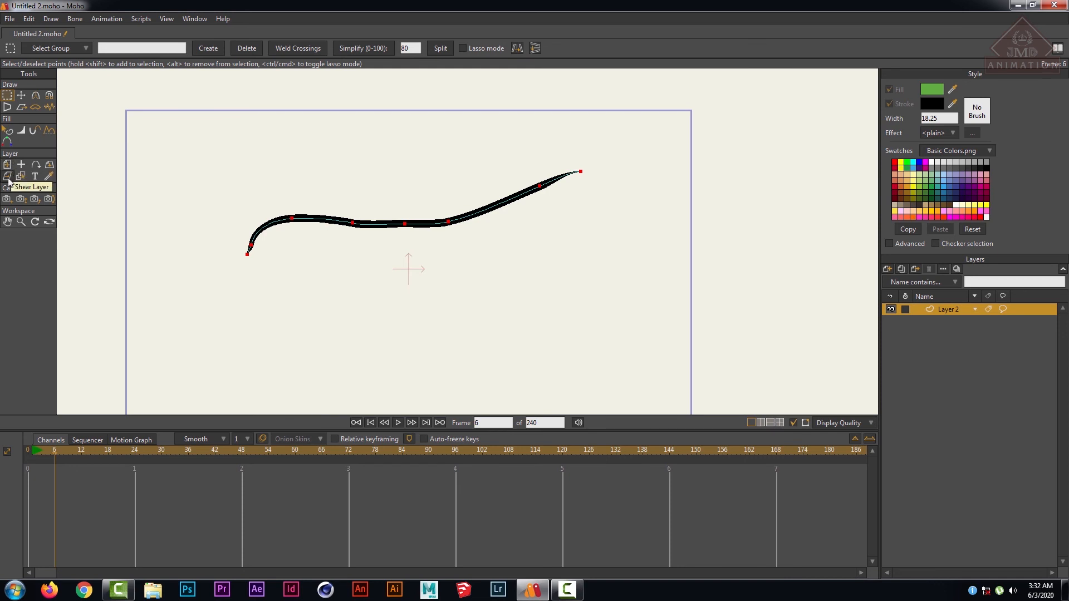
click(21, 131)
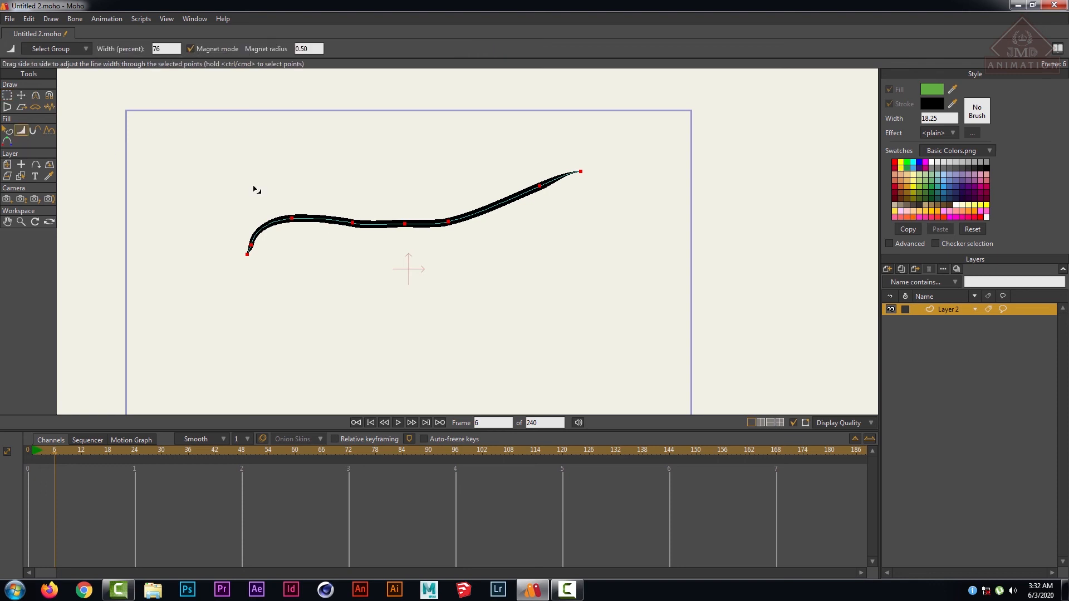
drag(292, 220, 298, 240)
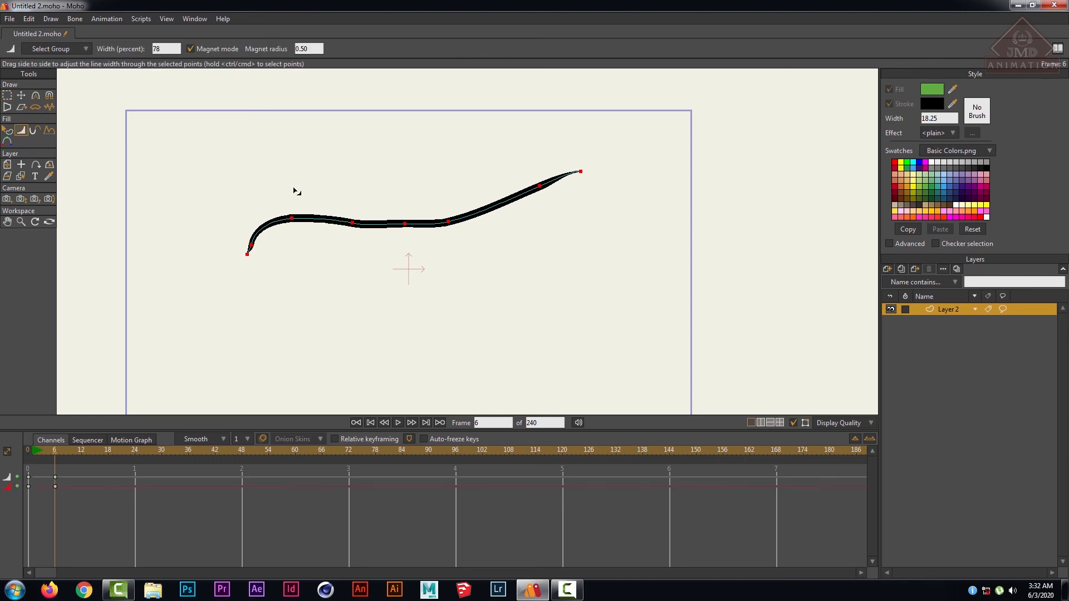
mouse_move(295, 190)
mouse_down()
mouse_move(296, 2)
mouse_move(292, 169)
mouse_move(315, 382)
mouse_move(371, 579)
mouse_move(278, 84)
mouse_move(323, 471)
mouse_up()
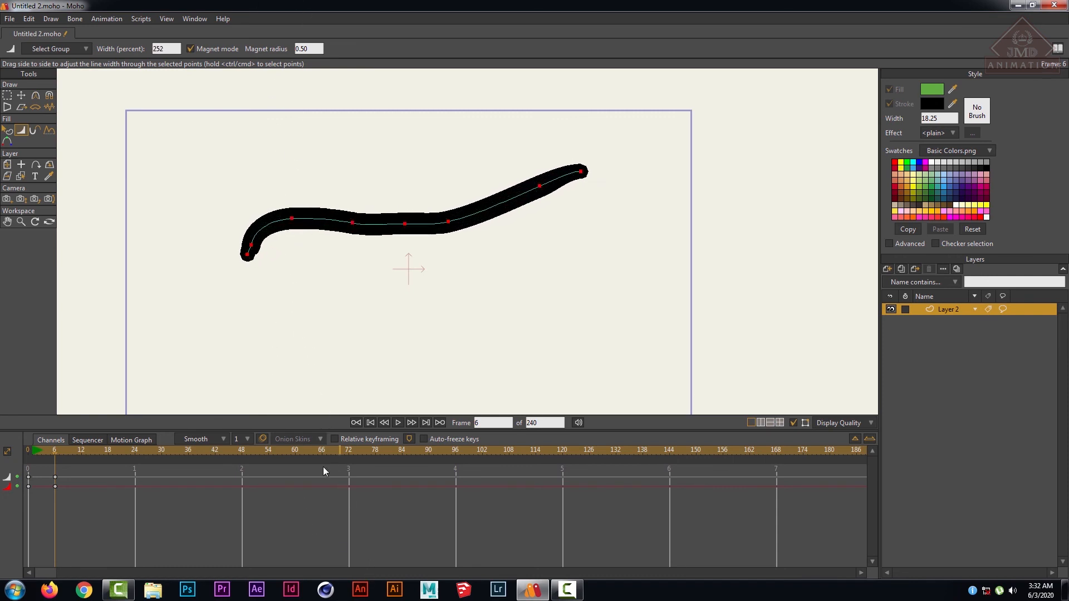
mouse_move(291, 219)
mouse_down()
mouse_move(320, 345)
mouse_move(304, 297)
mouse_up()
click(10, 96)
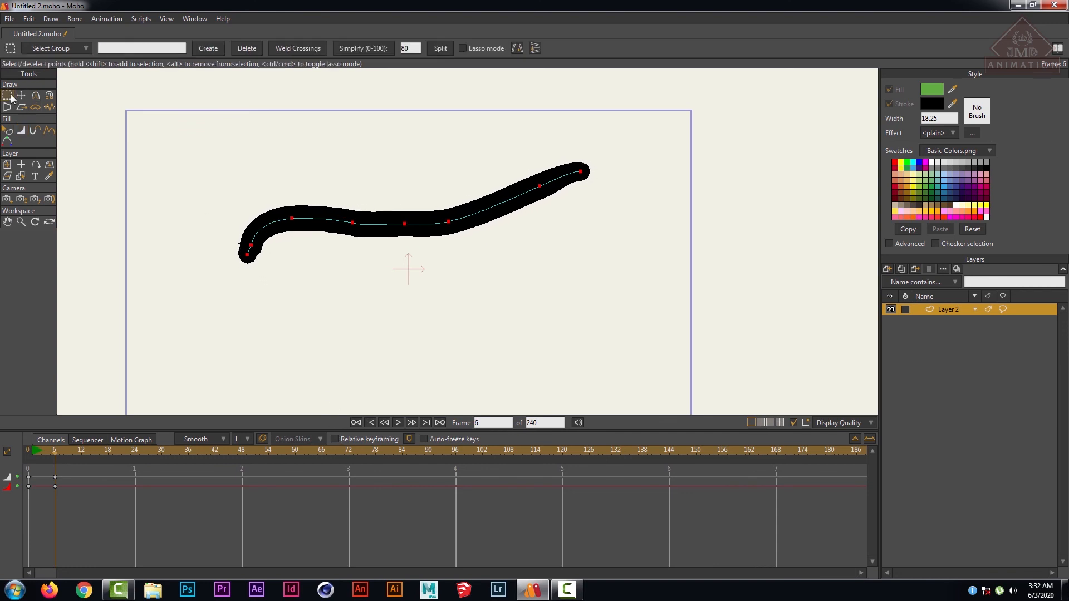
click(22, 108)
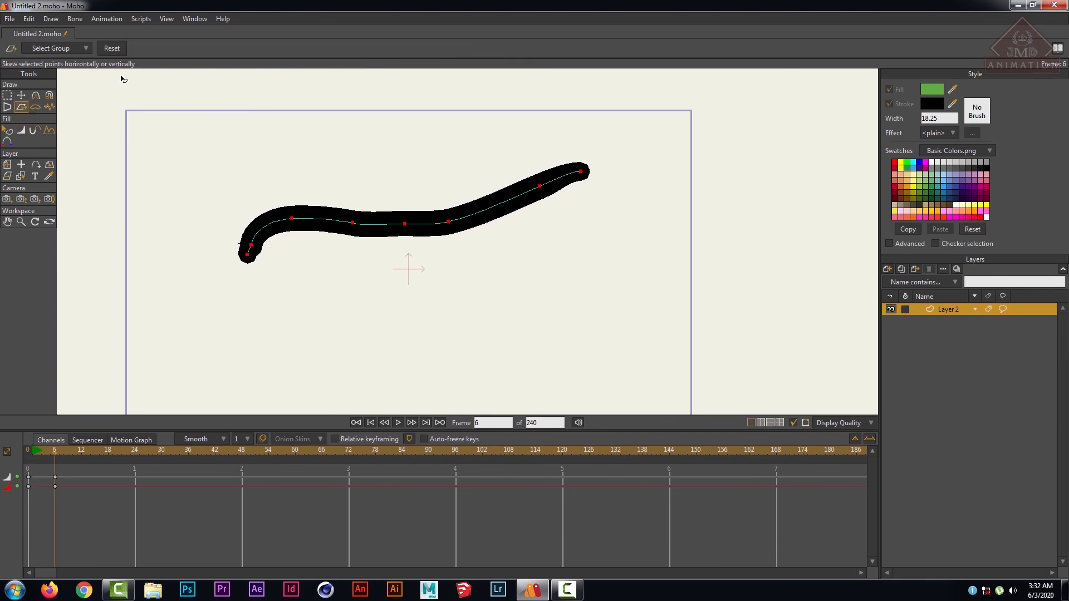
key(g)
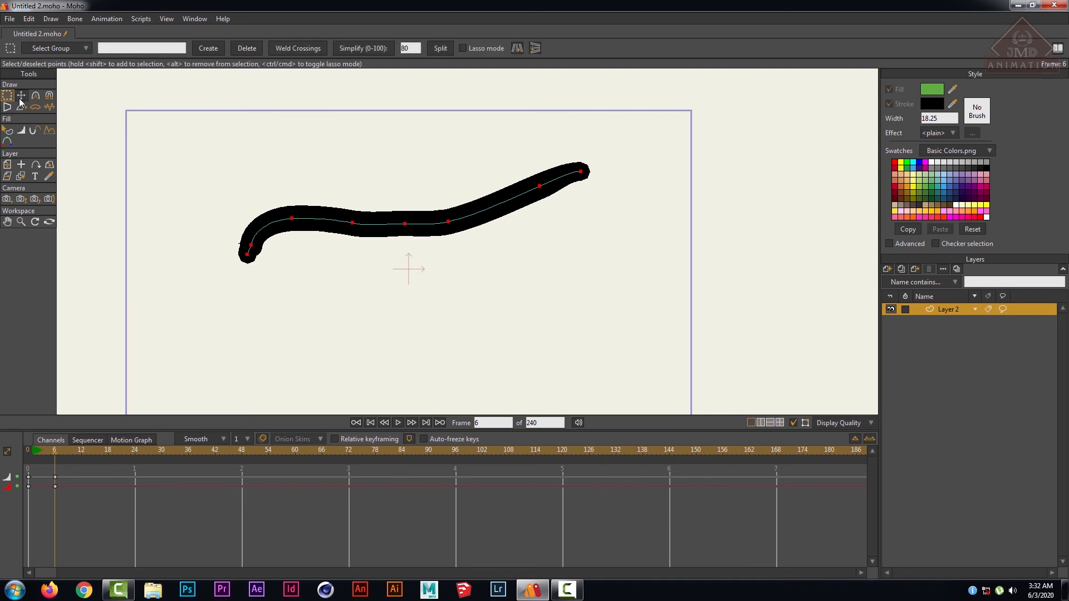
scroll(64, 136, up, 3)
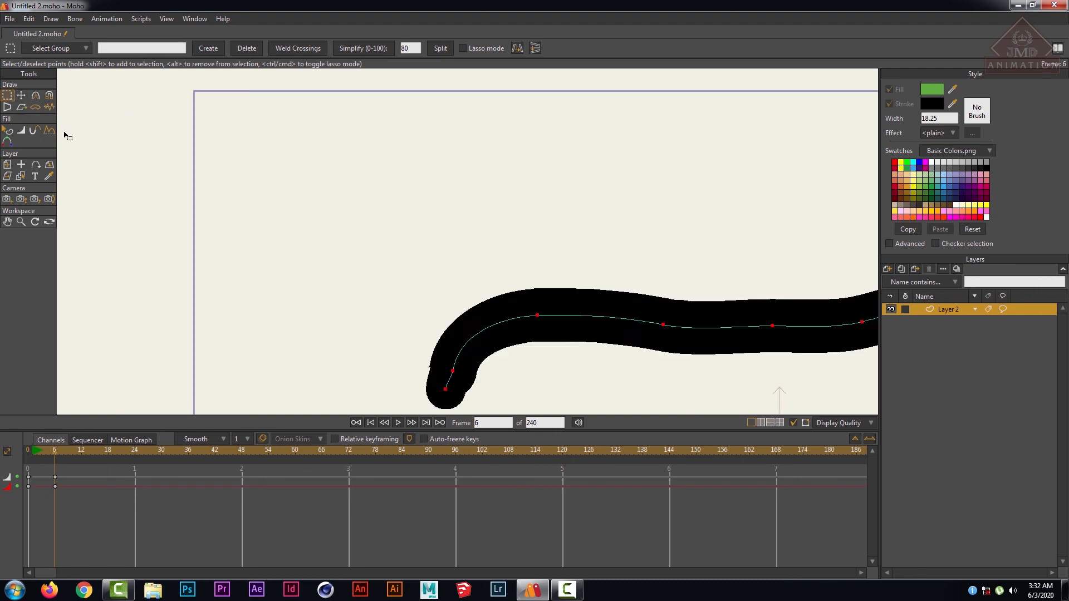
scroll(60, 123, down, 3)
scroll(61, 123, down, 2)
click(165, 18)
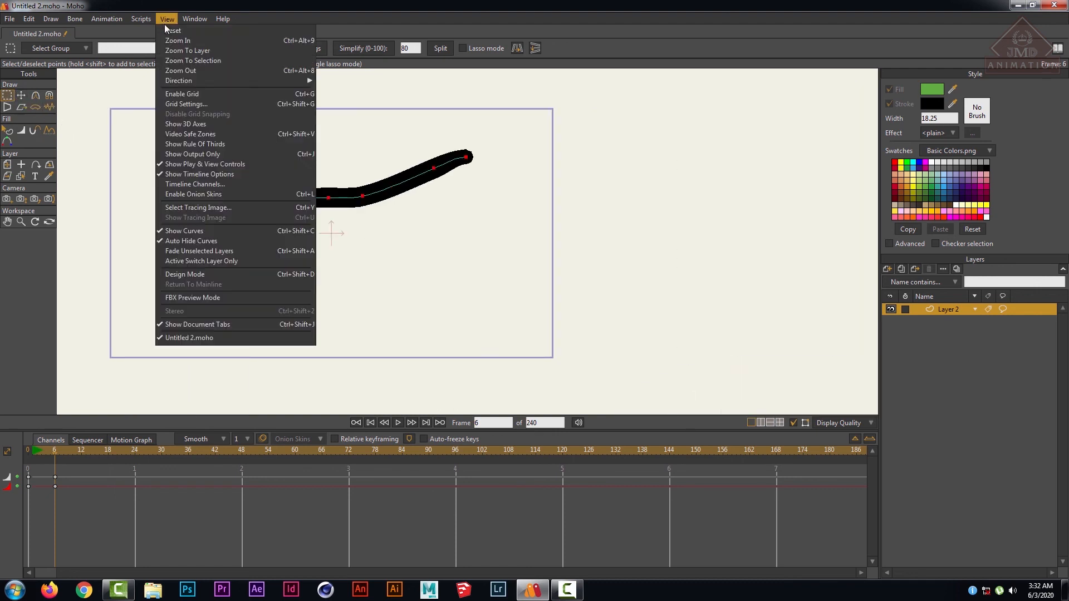
click(164, 21)
click(165, 19)
click(169, 29)
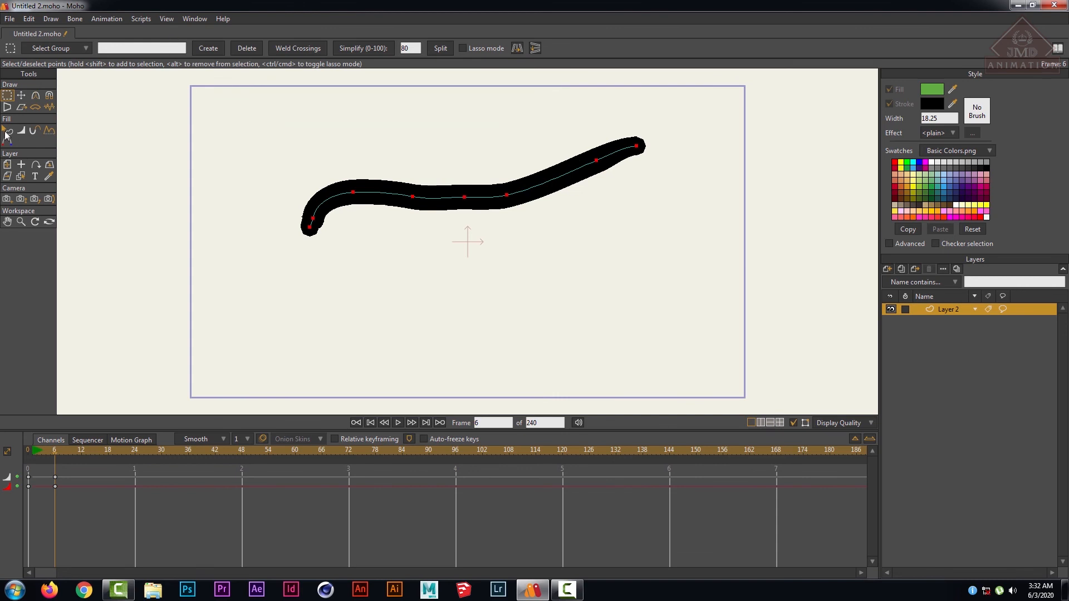
click(25, 107)
click(21, 96)
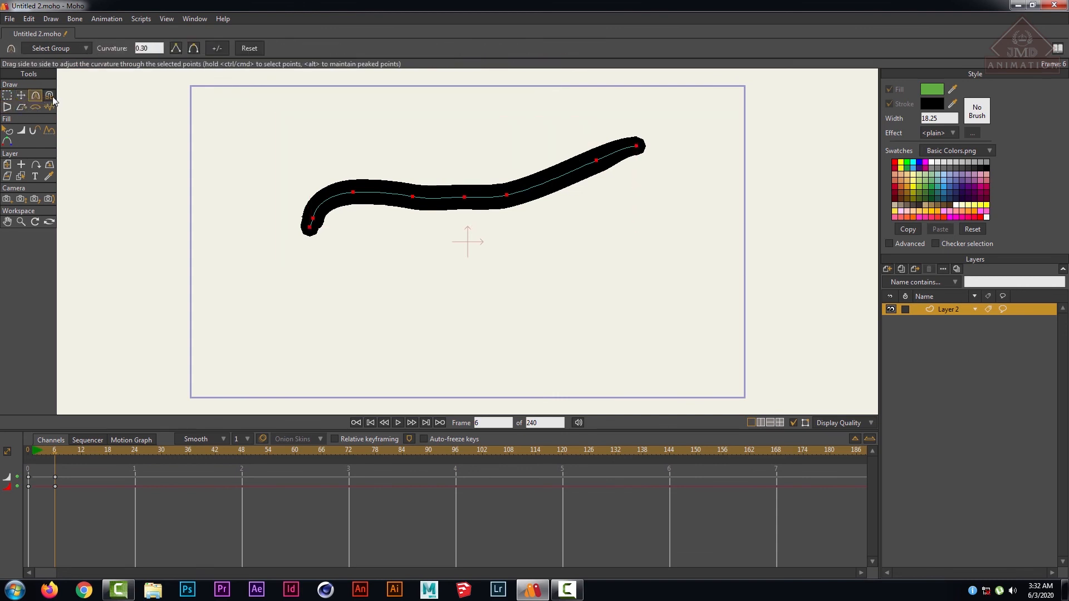
click(7, 96)
scroll(174, 140, down, 1)
drag(189, 104, 624, 271)
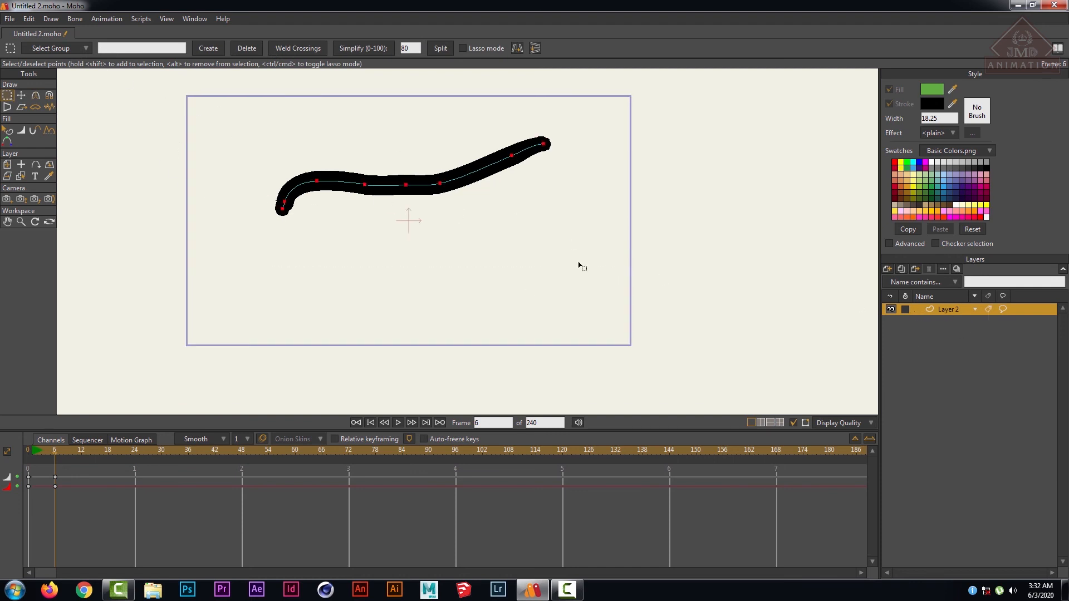
click(307, 204)
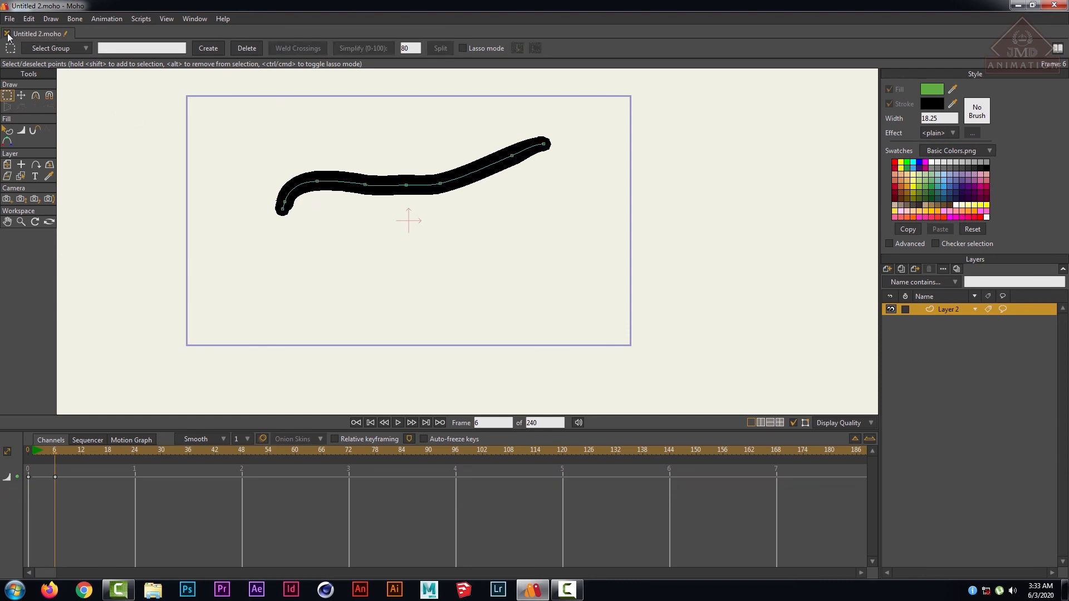
- Create a new document and close Untitled 2.moho without saving its changes
click(6, 34)
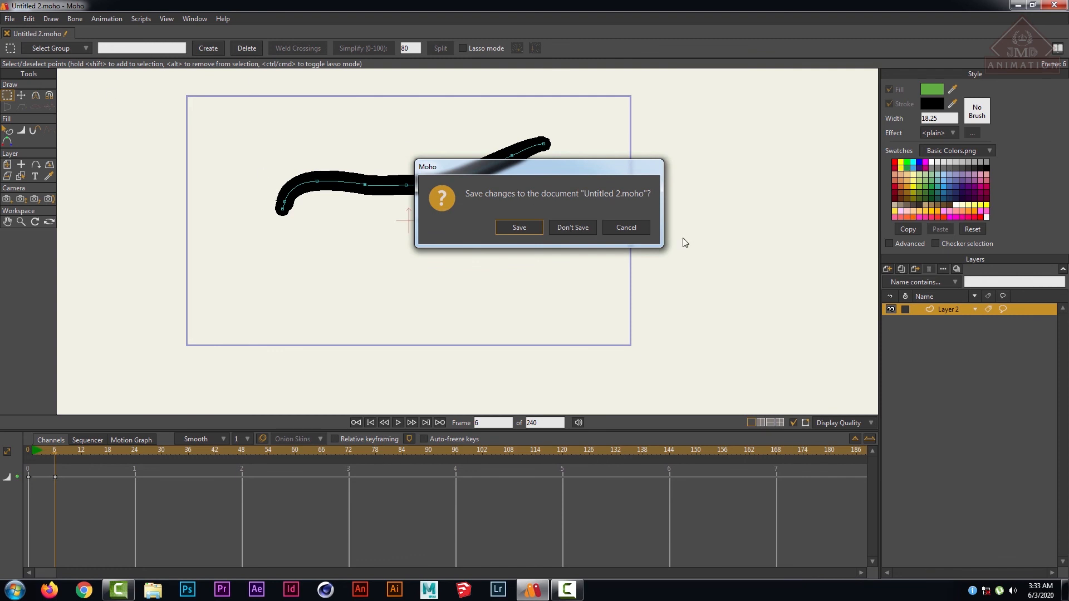
click(626, 228)
click(10, 18)
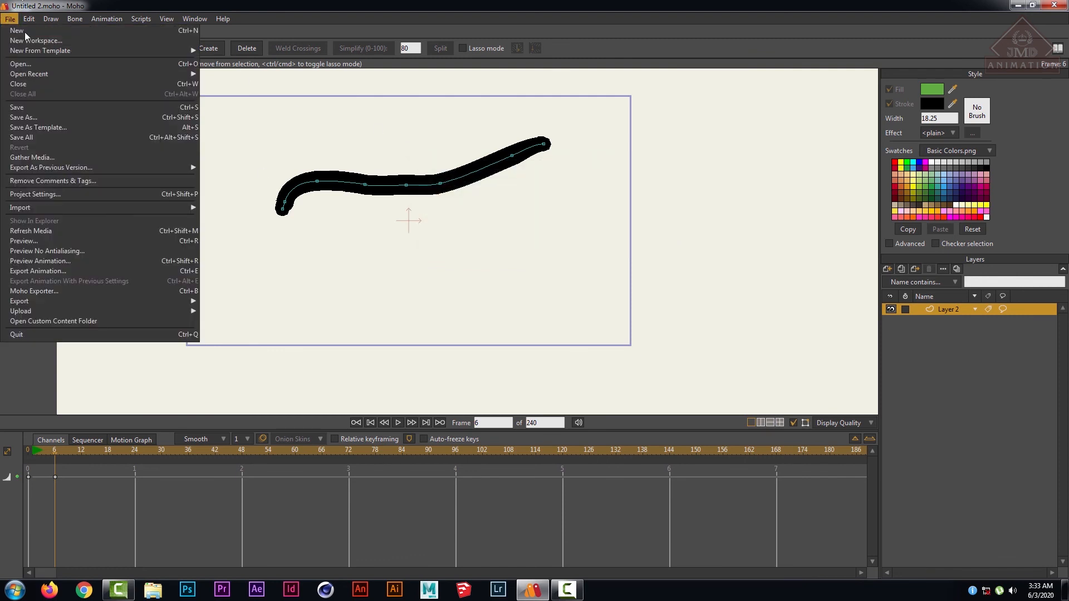
click(25, 32)
click(37, 33)
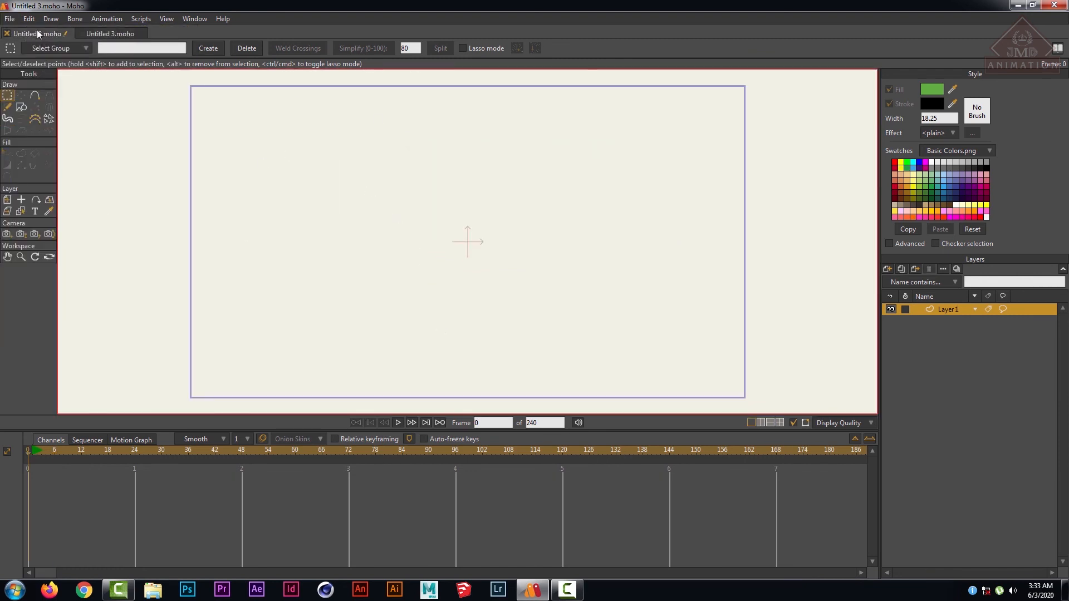
click(7, 34)
click(563, 232)
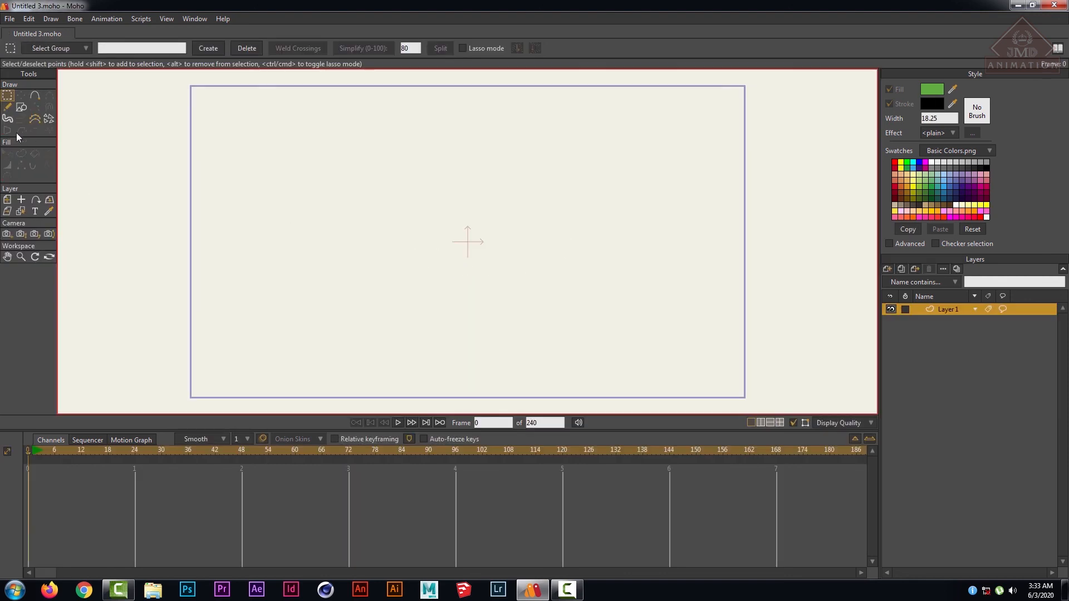
- Draw a green circle with a black outline near the centre of the frame and select it as a shape
click(21, 107)
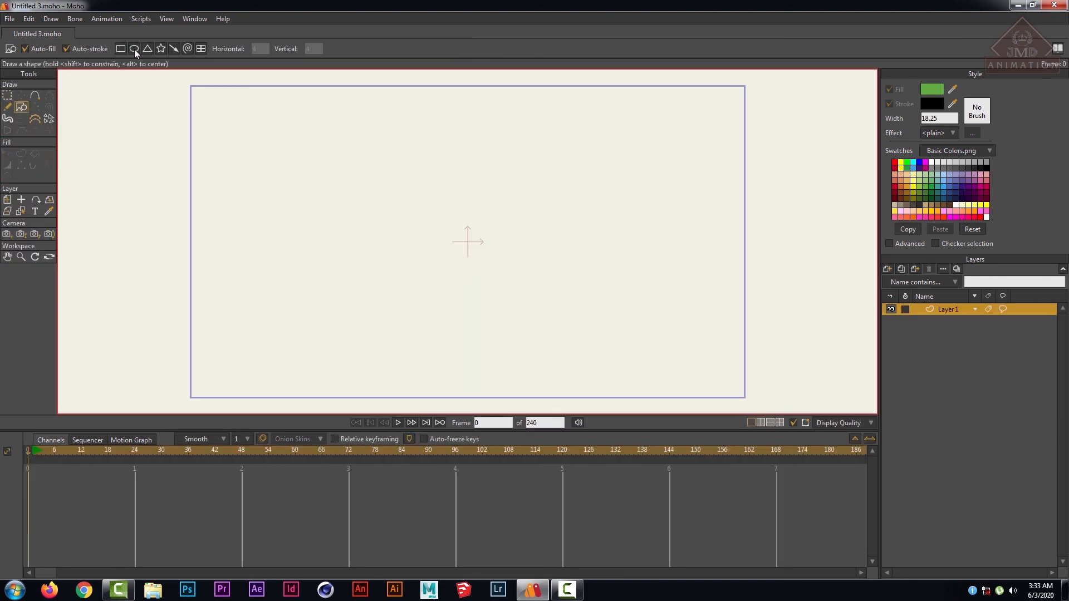
mouse_move(403, 188)
mouse_down()
mouse_move(456, 245)
mouse_move(568, 323)
mouse_move(555, 337)
mouse_up()
click(7, 154)
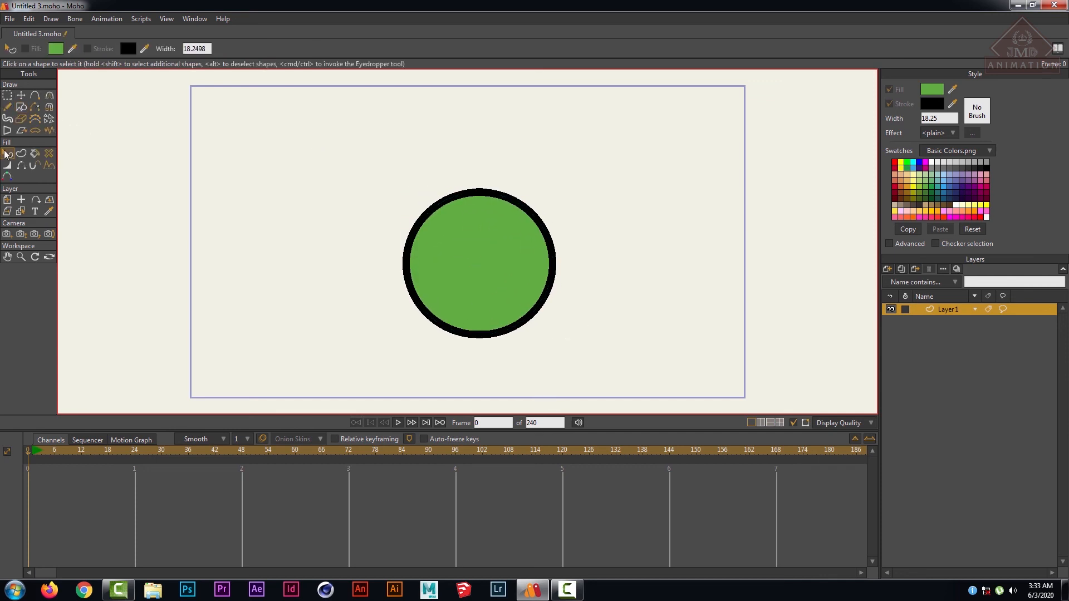
click(455, 246)
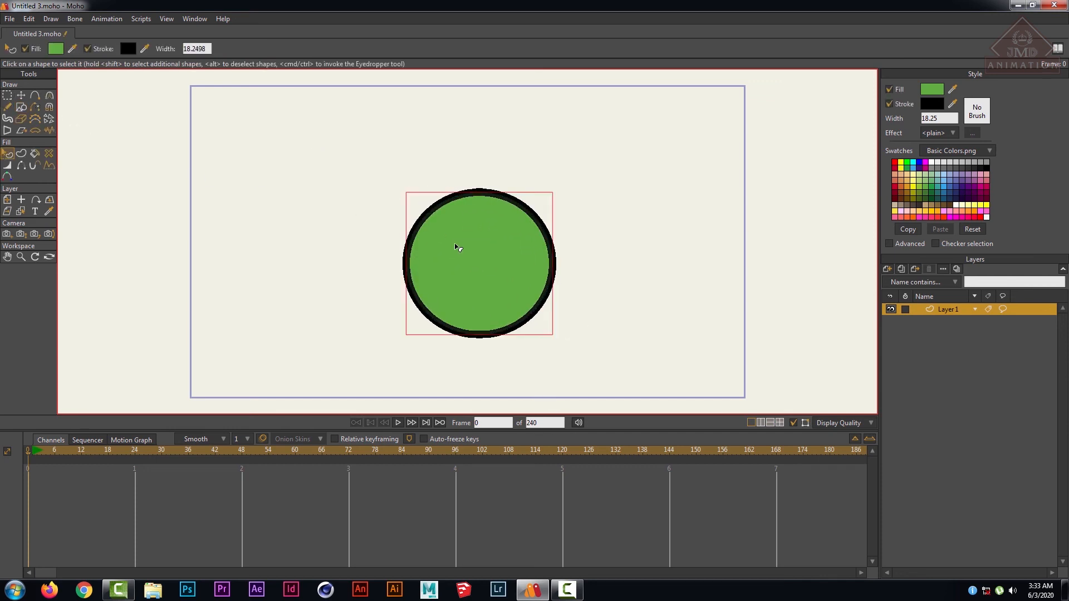
- Turn on Lasso mode for point selection and lasso only the leftmost point of the circle
click(7, 166)
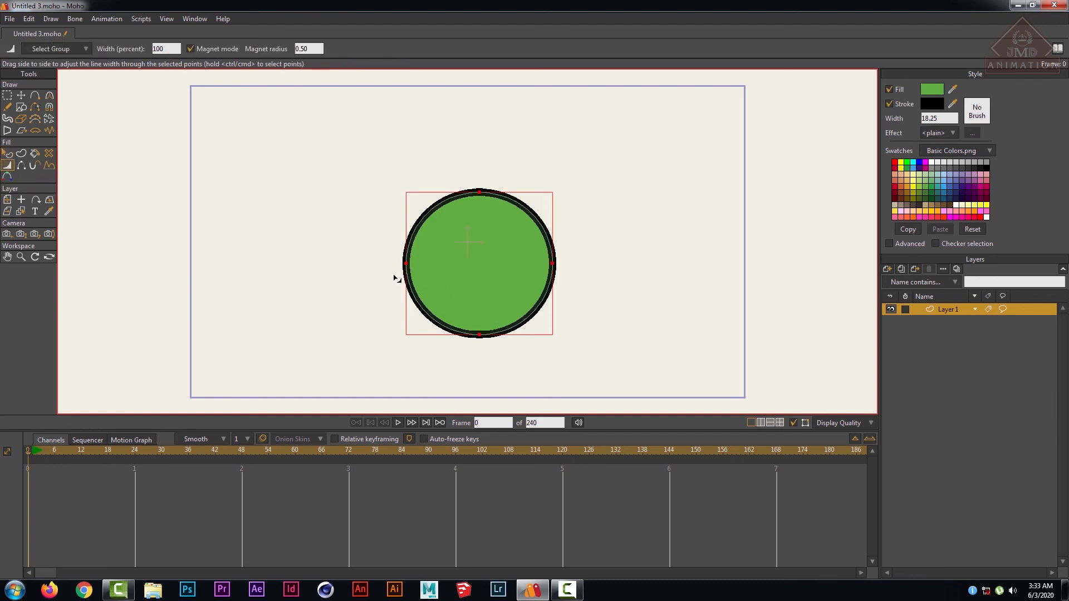
click(24, 95)
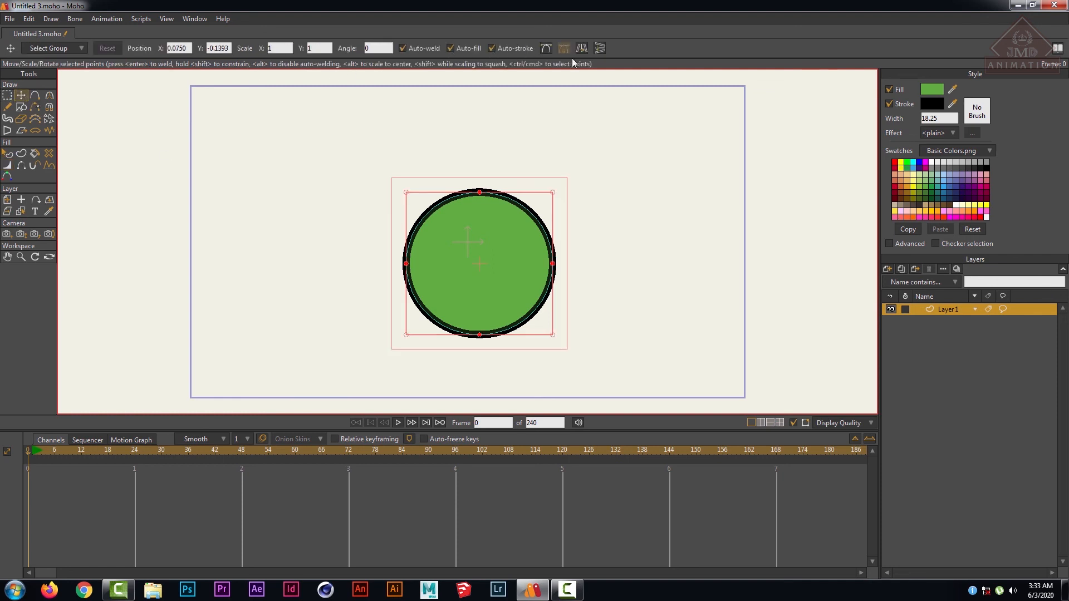
click(8, 96)
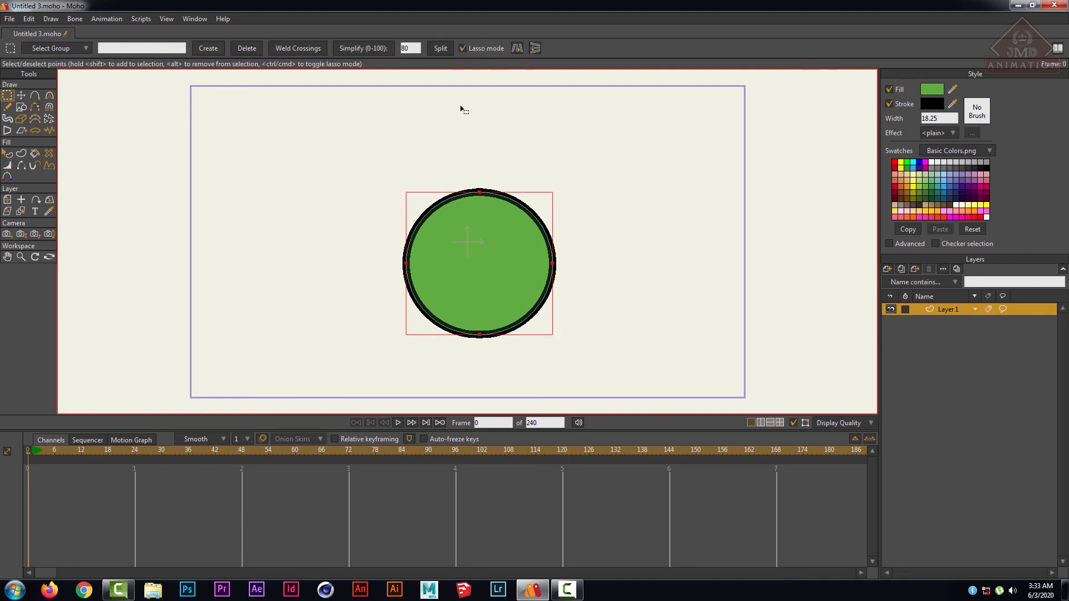
mouse_move(380, 275)
mouse_down()
mouse_move(389, 246)
mouse_move(383, 257)
mouse_move(408, 272)
mouse_up()
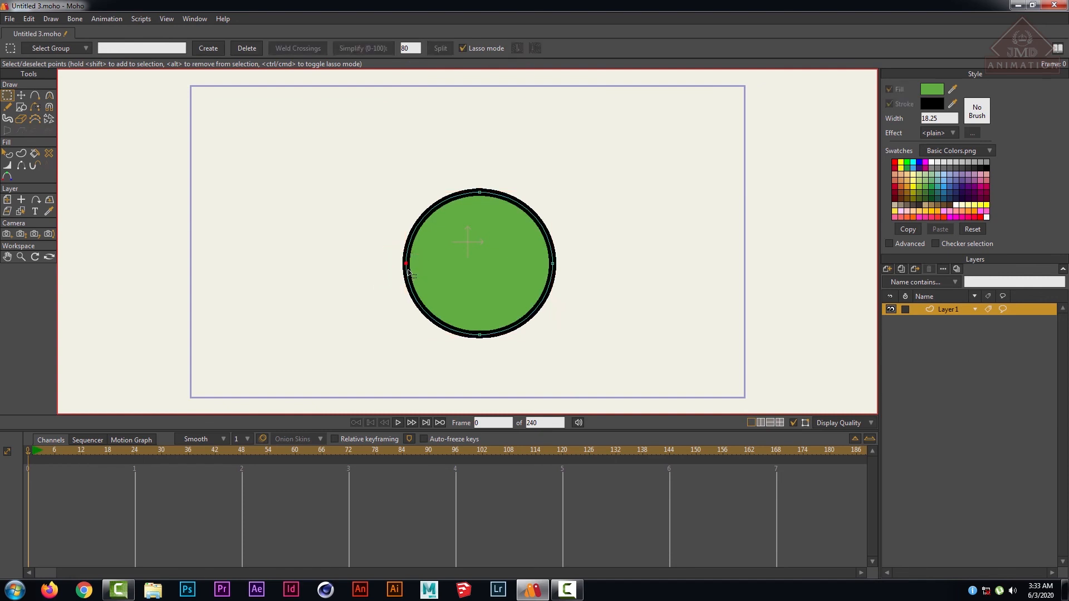
- Thicken the circle's outline around its leftmost and rightmost points with the Line Width tool
click(8, 166)
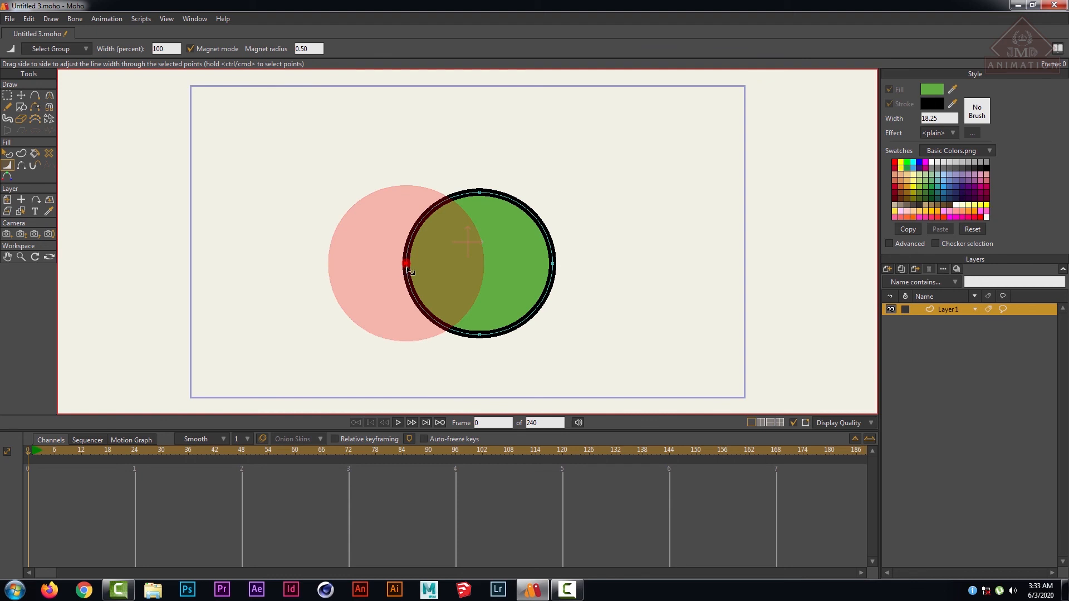
mouse_move(410, 273)
mouse_down()
mouse_move(395, 269)
mouse_move(493, 264)
mouse_up()
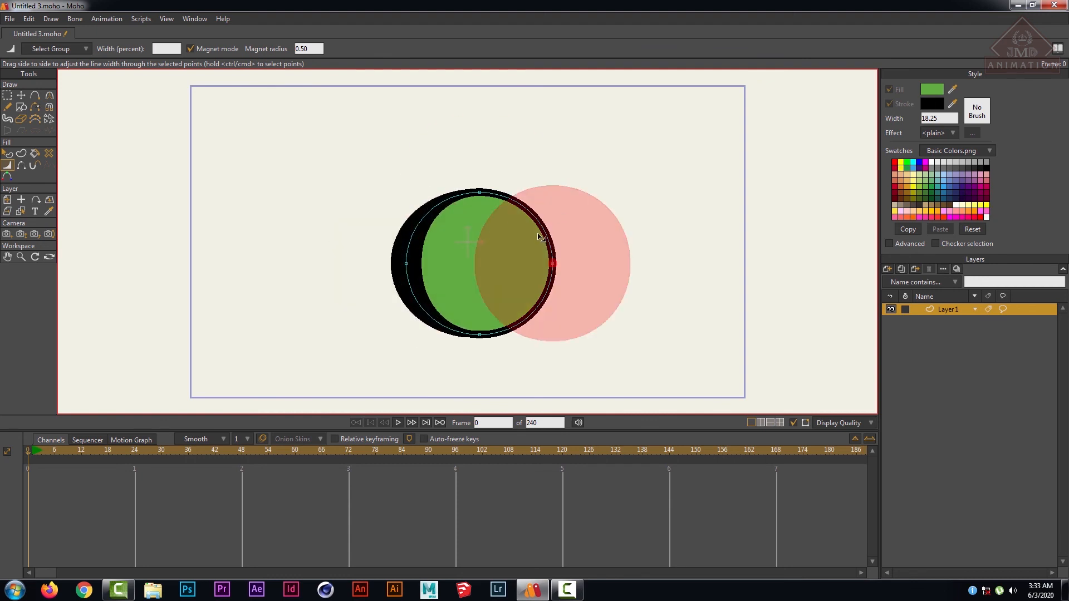
drag(560, 266, 638, 273)
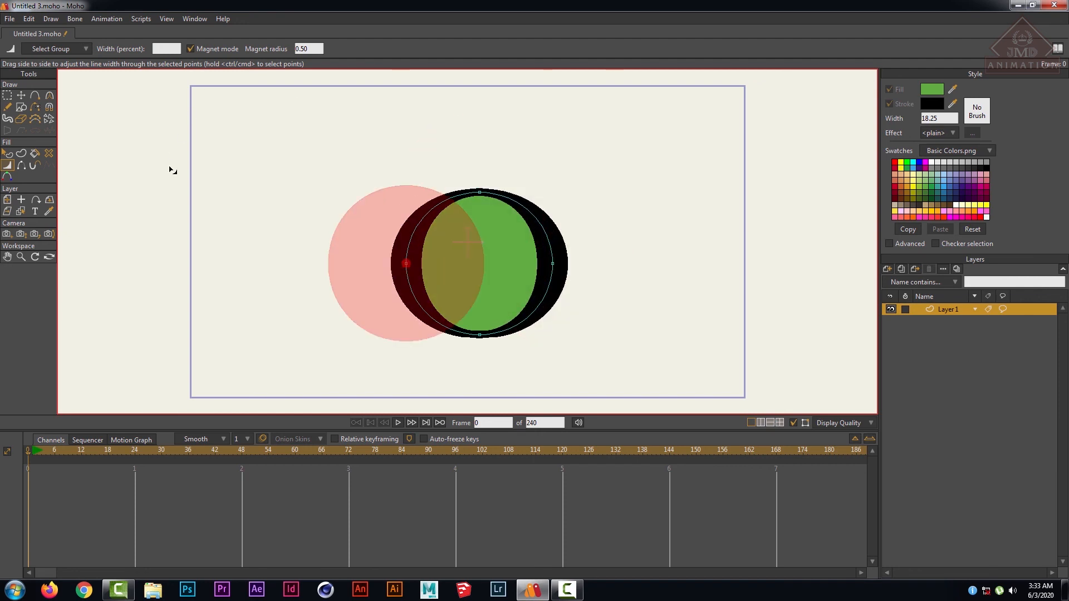
- Draw a wavy freehand stroke above the circle and thicken it at its second point with the Line Width tool
click(11, 105)
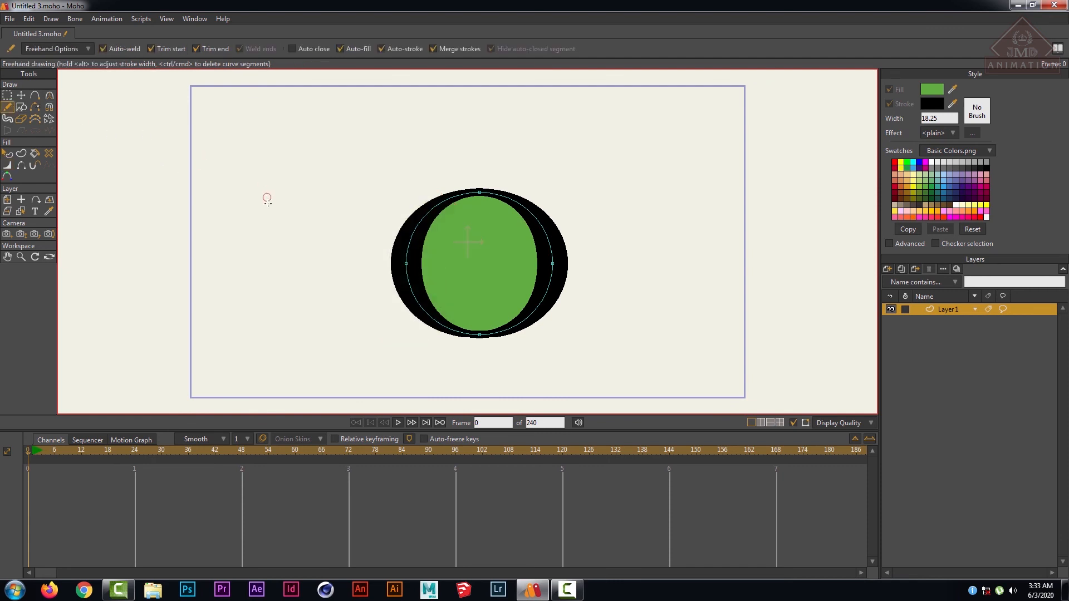
mouse_move(267, 208)
mouse_down()
mouse_move(358, 135)
mouse_move(670, 110)
mouse_up()
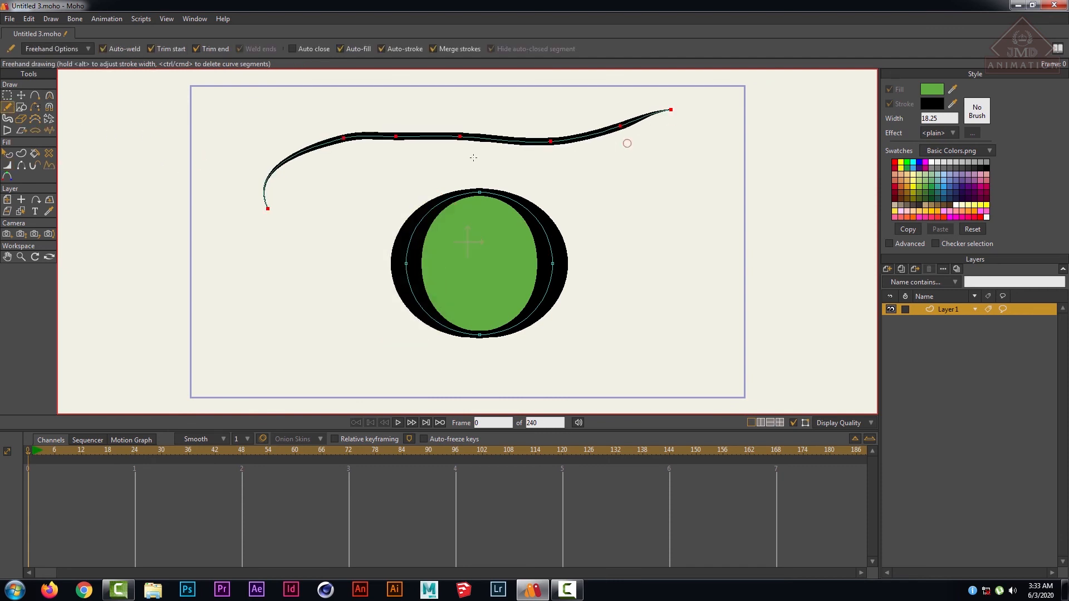
click(7, 96)
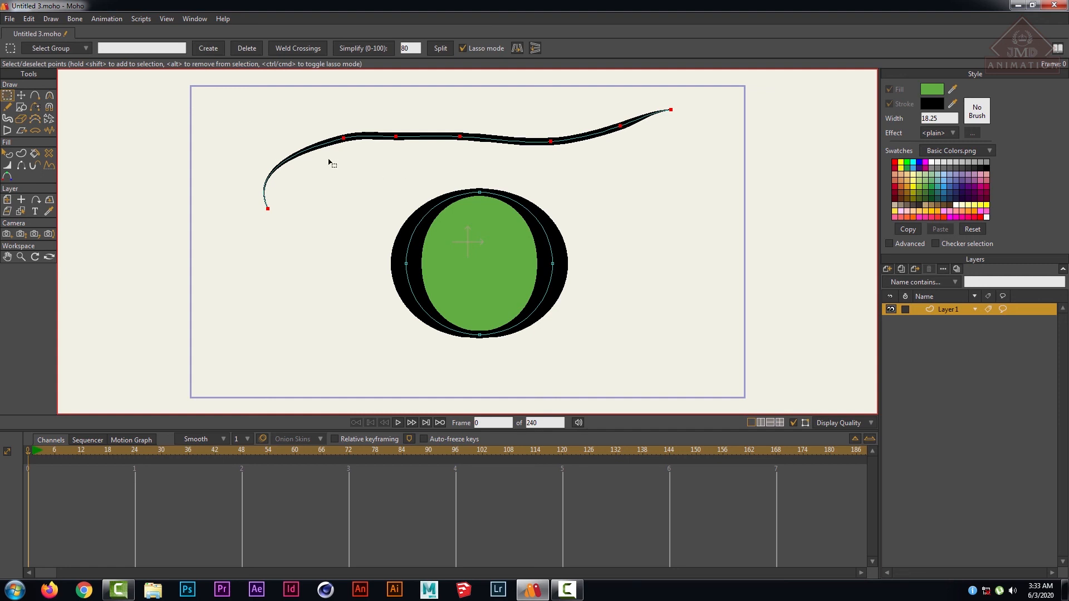
mouse_move(311, 120)
mouse_down()
mouse_move(417, 132)
mouse_move(399, 162)
mouse_move(350, 159)
mouse_up()
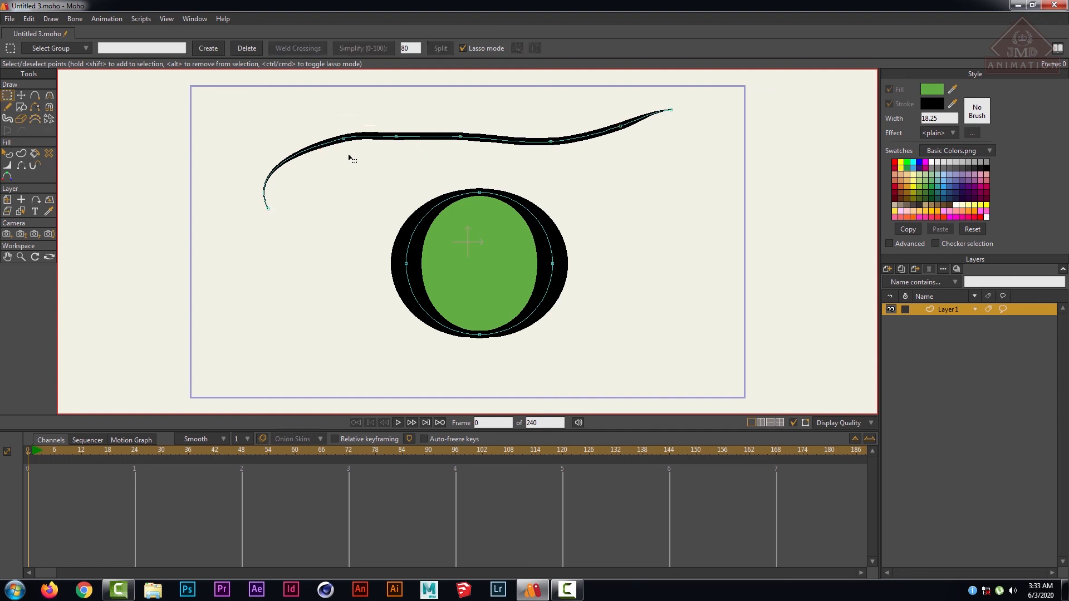
mouse_move(336, 123)
mouse_down()
mouse_move(317, 136)
mouse_move(333, 142)
mouse_up()
click(9, 166)
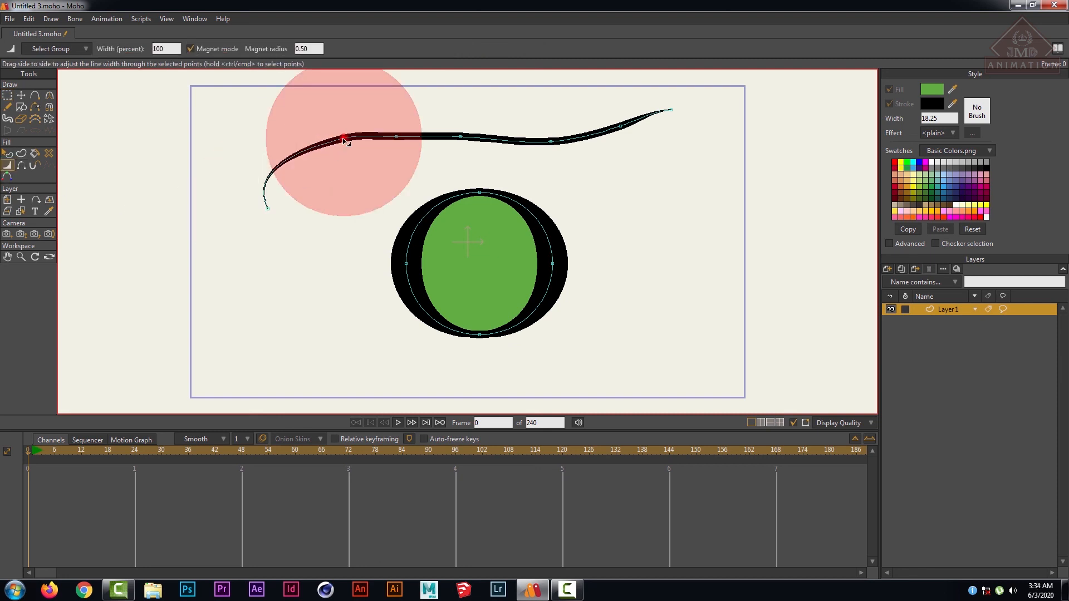
drag(348, 148, 422, 183)
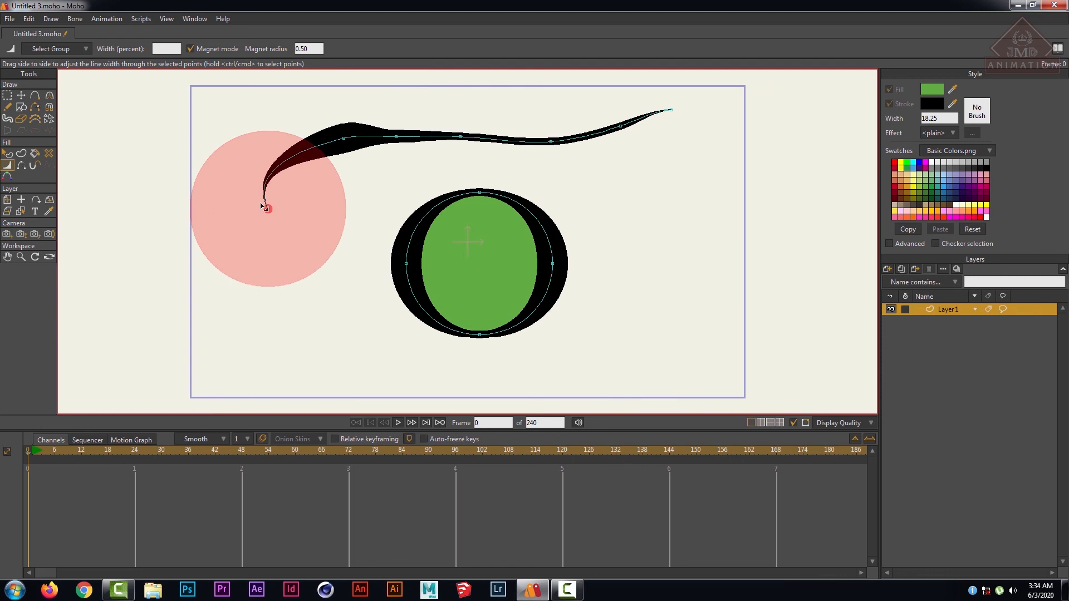
- Turn off Lasso mode, then select all points of the circle and the freehand stroke and delete them
scroll(313, 215, down, 3)
scroll(319, 218, up, 1)
scroll(394, 241, up, 1)
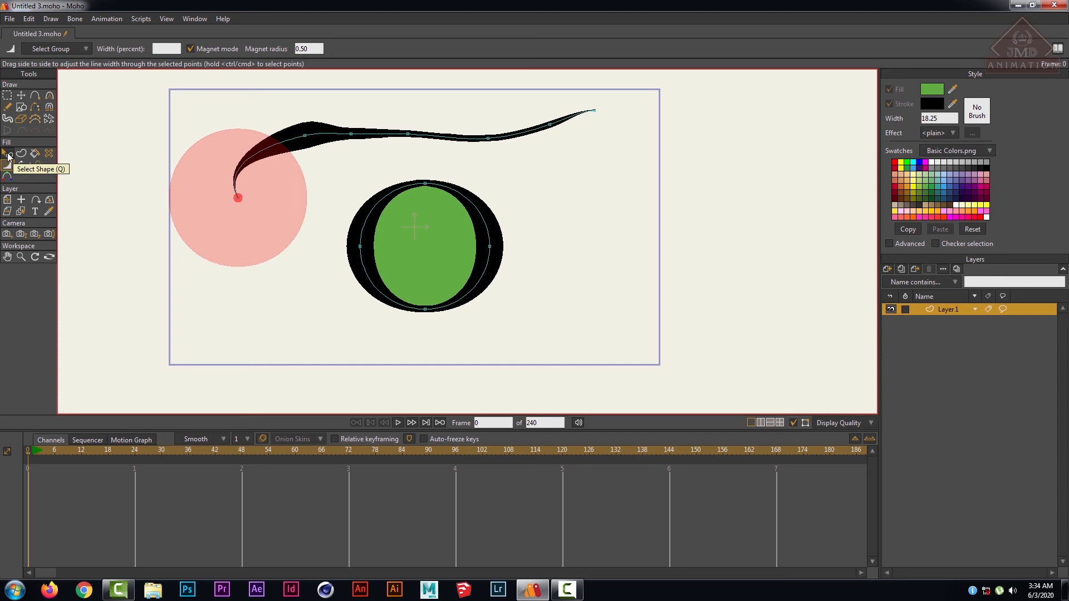
scroll(328, 384, down, 1)
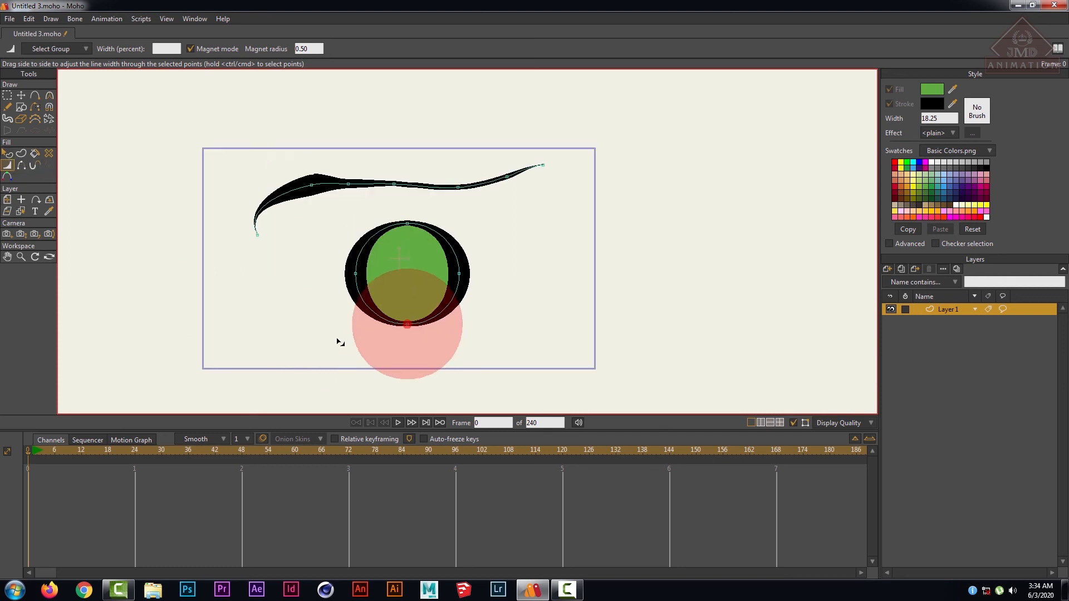
key(g)
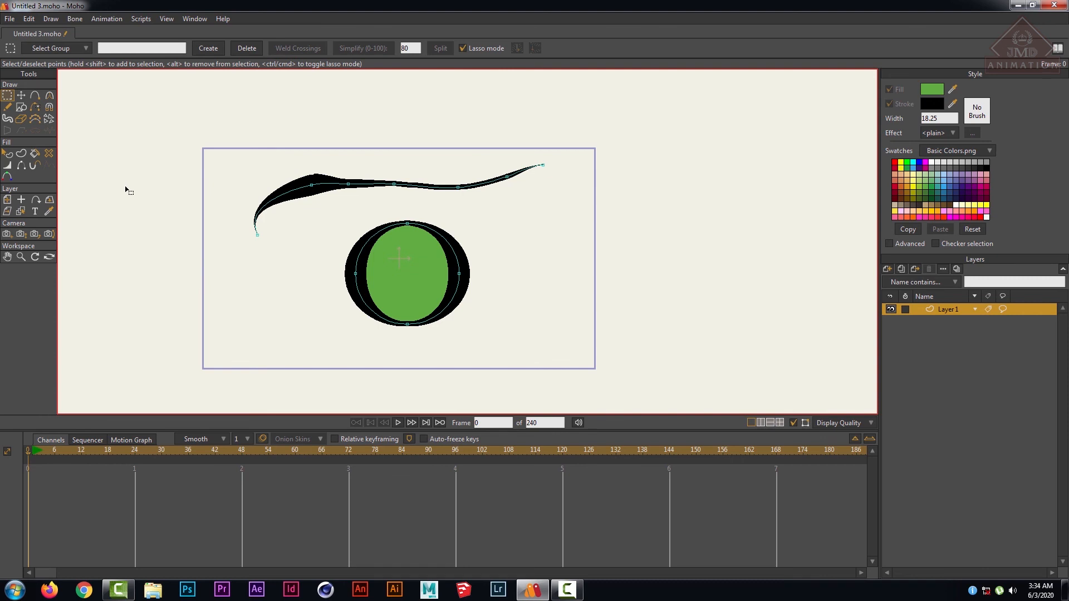
mouse_move(139, 117)
mouse_down()
mouse_move(554, 321)
mouse_move(706, 378)
mouse_move(516, 316)
mouse_up()
drag(188, 129, 737, 407)
key(Delete)
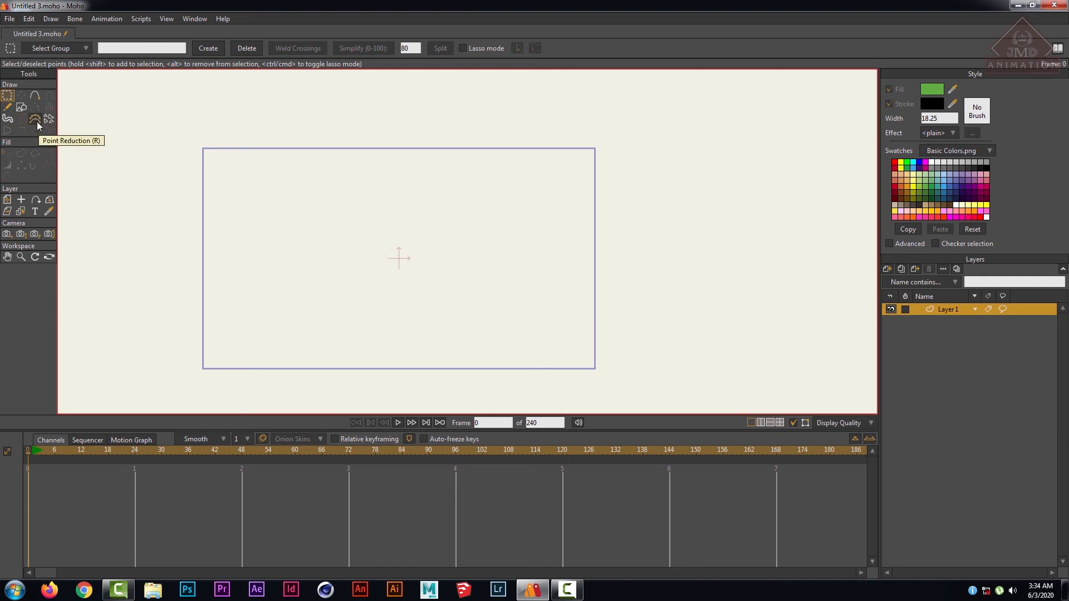
- Draw a wavy freehand stroke across the frame and simplify its curve with the Point Reduction brush
click(8, 107)
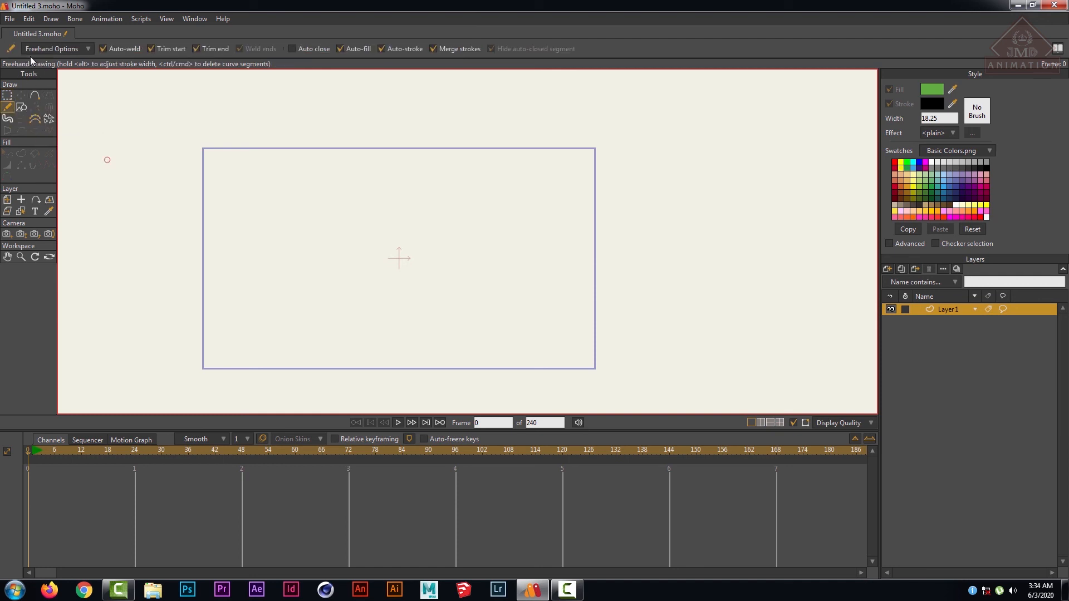
mouse_move(263, 280)
mouse_down()
mouse_move(295, 242)
mouse_move(341, 231)
mouse_move(412, 242)
mouse_move(501, 198)
mouse_up()
scroll(512, 284, up, 4)
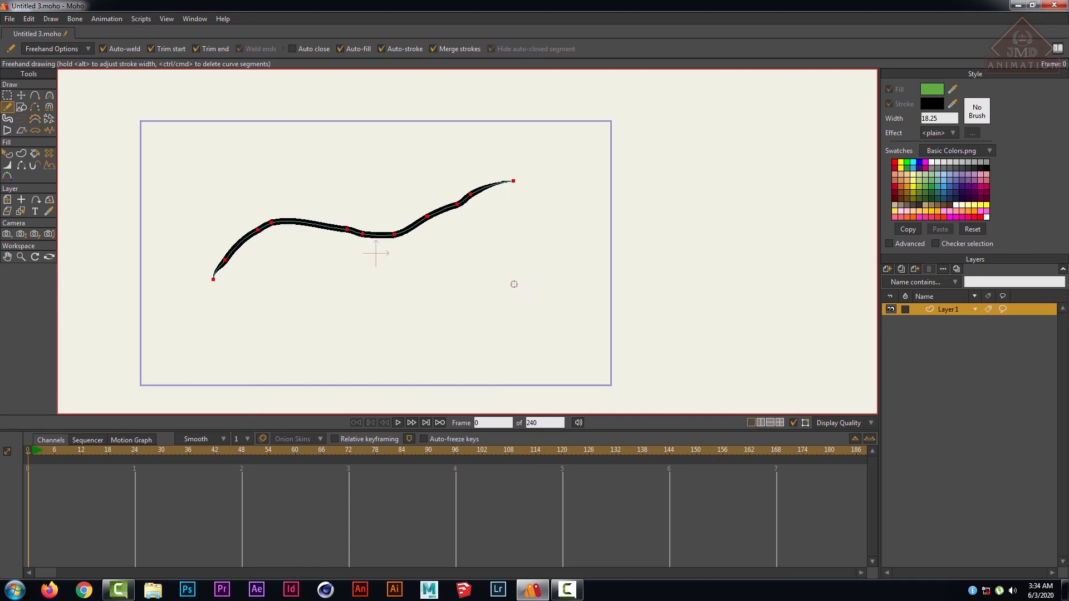
drag(347, 265, 468, 241)
drag(523, 199, 530, 254)
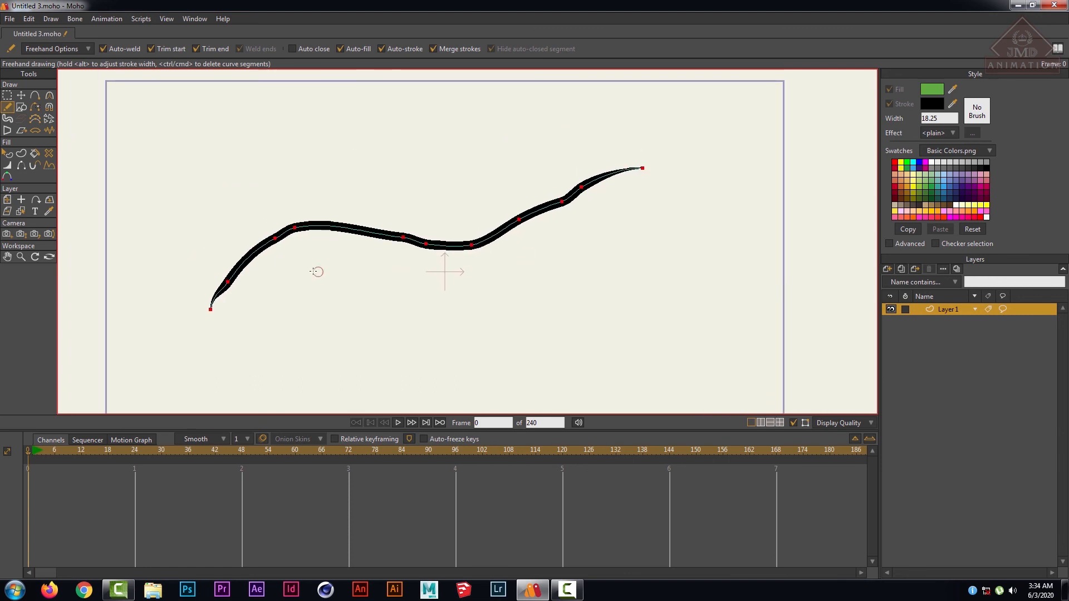
click(33, 120)
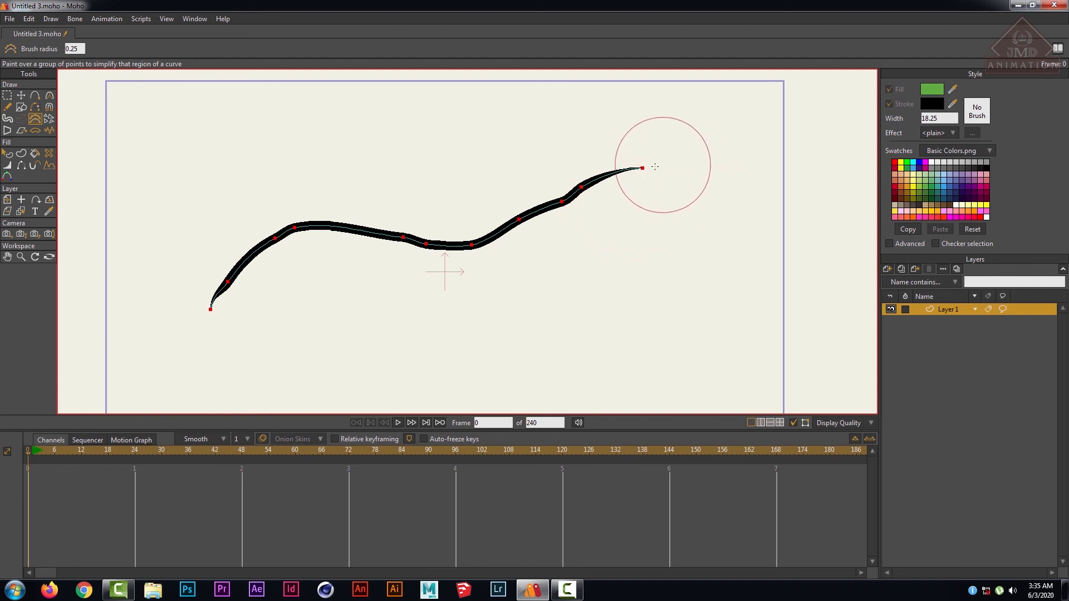
mouse_move(663, 167)
mouse_down()
mouse_move(620, 170)
mouse_move(464, 246)
mouse_move(284, 224)
mouse_move(175, 324)
mouse_move(194, 292)
mouse_move(271, 232)
mouse_move(155, 285)
mouse_move(274, 223)
mouse_move(462, 233)
mouse_move(564, 205)
mouse_move(651, 163)
mouse_up()
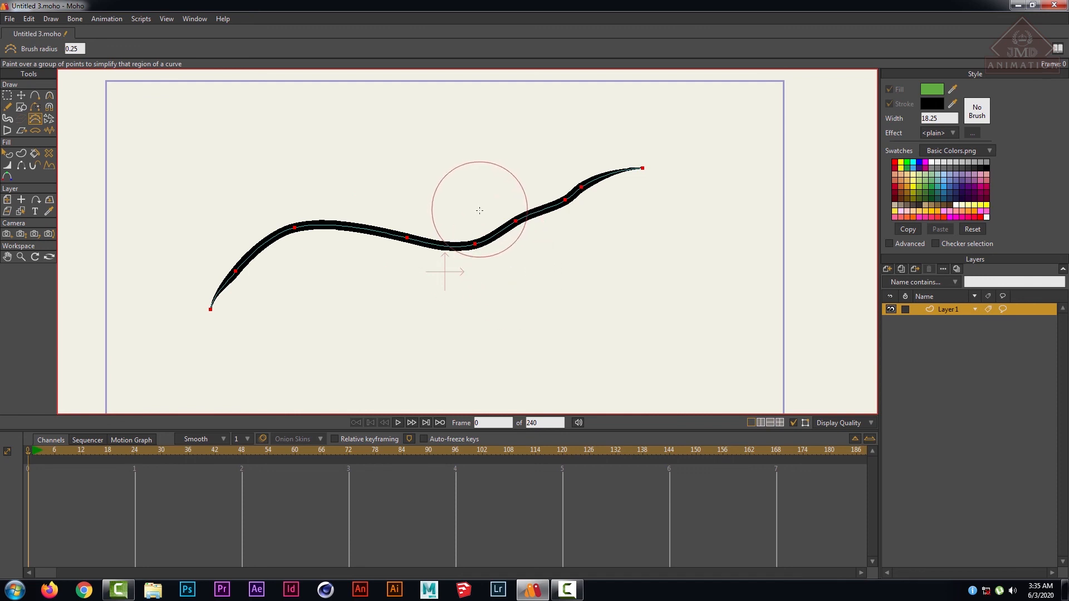
- Select all points of the simplified stroke and delete it
click(7, 94)
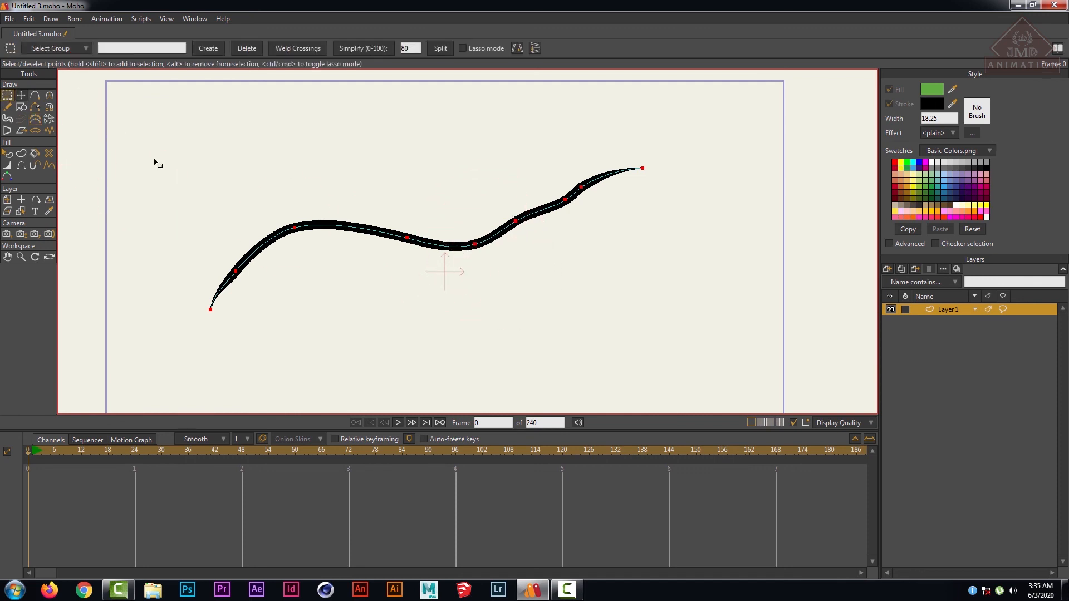
drag(165, 142, 731, 376)
key(Delete)
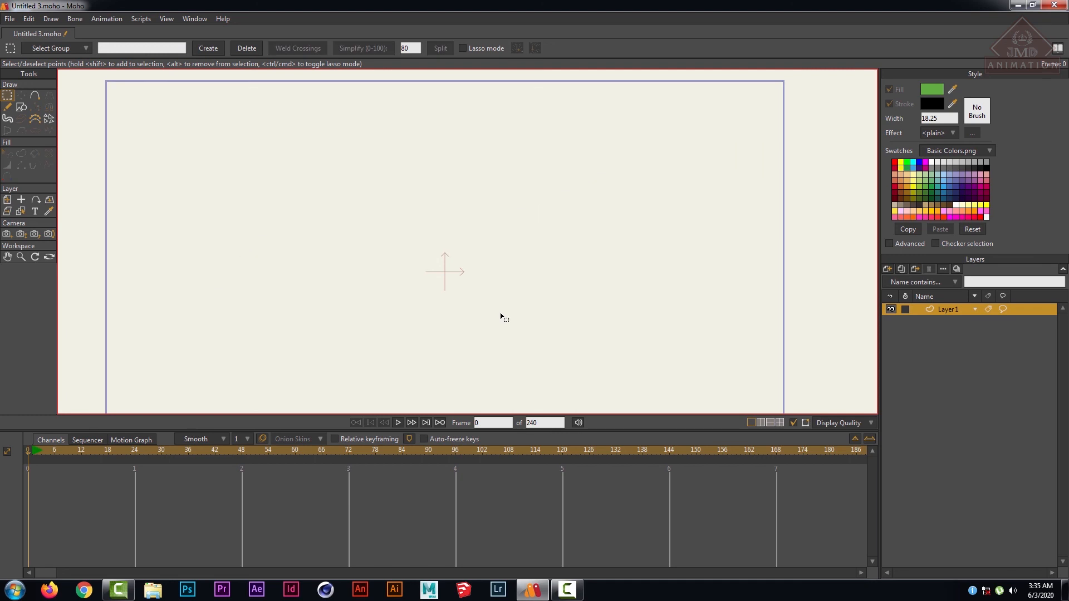
- Draw a green rectangle with a black outline and a matching circle to its right
click(21, 107)
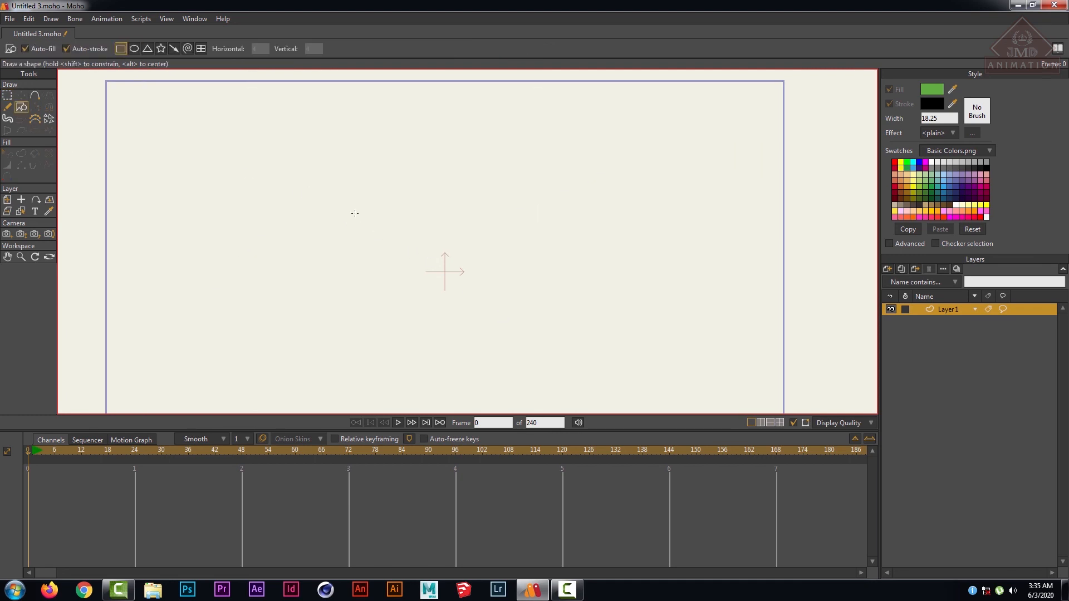
mouse_move(307, 187)
mouse_down()
mouse_move(500, 317)
mouse_move(491, 308)
mouse_up()
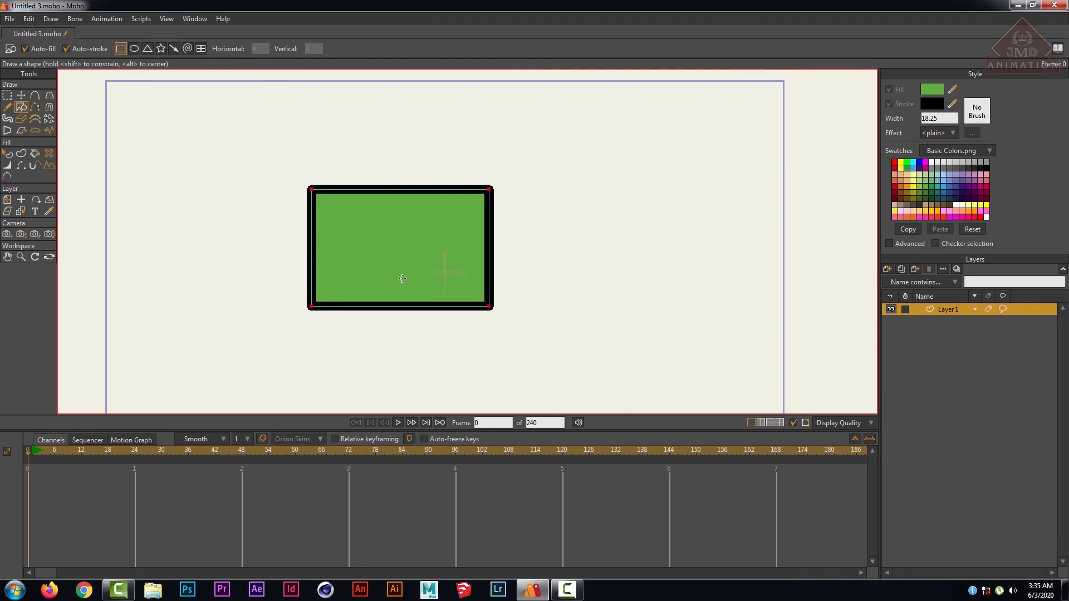
click(133, 49)
drag(588, 196, 741, 333)
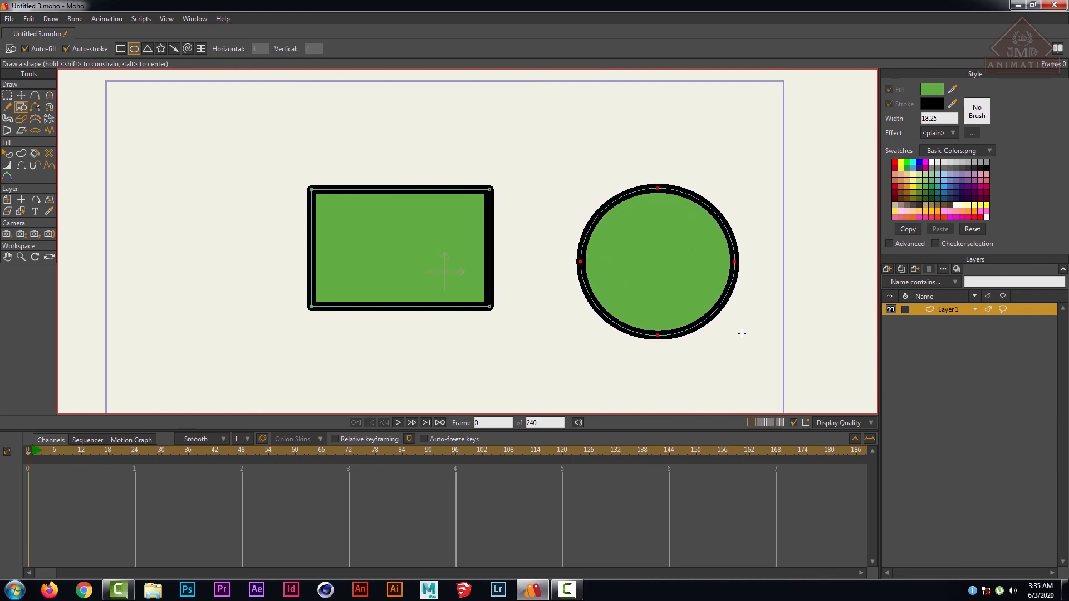
- Split the selected circle's curve segments twice to add more points around its outline
click(8, 95)
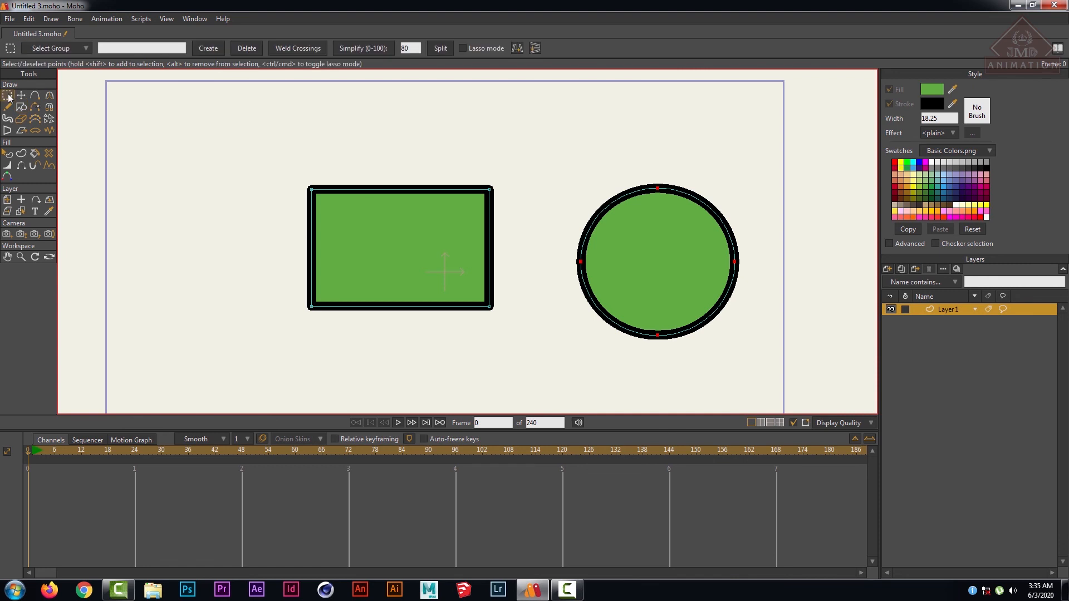
click(440, 48)
click(446, 49)
- Paint over the rectangle's edges and the circle's outline with the Point Reduction brush
click(35, 118)
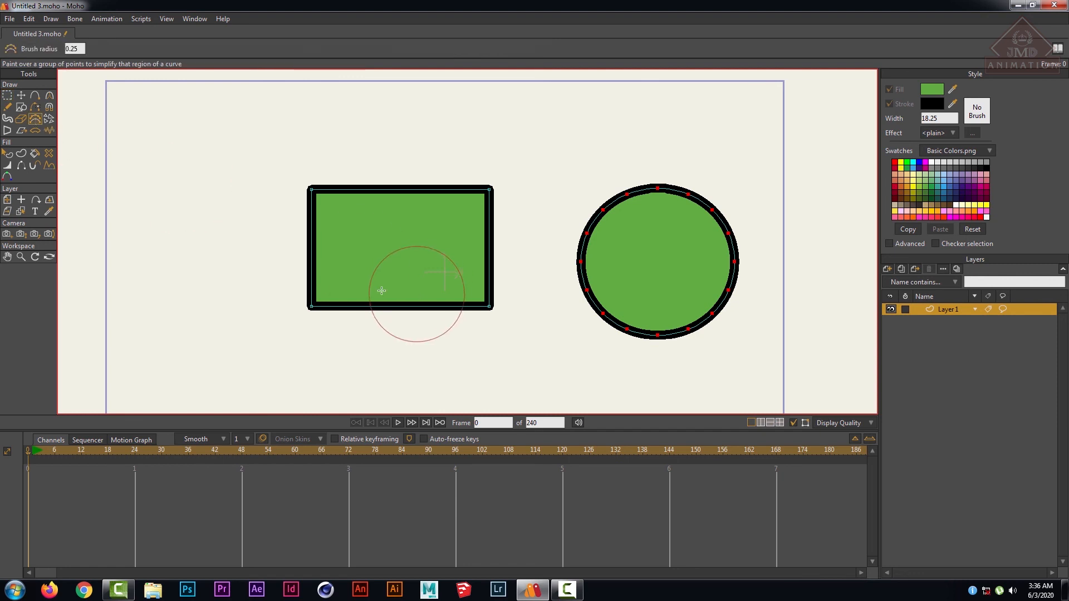
mouse_move(332, 188)
mouse_down()
mouse_move(471, 186)
mouse_move(486, 221)
mouse_move(488, 294)
mouse_move(467, 308)
mouse_move(307, 317)
mouse_move(295, 175)
mouse_move(297, 275)
mouse_move(306, 204)
mouse_move(293, 232)
mouse_move(324, 353)
mouse_move(485, 330)
mouse_move(460, 322)
mouse_move(490, 233)
mouse_move(471, 177)
mouse_move(365, 174)
mouse_move(307, 264)
mouse_move(352, 308)
mouse_move(468, 310)
mouse_up()
mouse_move(627, 198)
mouse_down()
mouse_move(688, 191)
mouse_move(717, 214)
mouse_move(733, 249)
mouse_move(728, 301)
mouse_move(671, 336)
mouse_move(620, 334)
mouse_move(589, 301)
mouse_move(578, 235)
mouse_move(592, 209)
mouse_move(642, 180)
mouse_move(686, 174)
mouse_move(619, 196)
mouse_move(563, 249)
mouse_move(559, 302)
mouse_move(578, 198)
mouse_move(567, 322)
mouse_move(556, 233)
mouse_move(611, 318)
mouse_move(682, 332)
mouse_move(708, 293)
mouse_move(722, 209)
mouse_move(736, 238)
mouse_move(688, 311)
mouse_move(651, 334)
mouse_up()
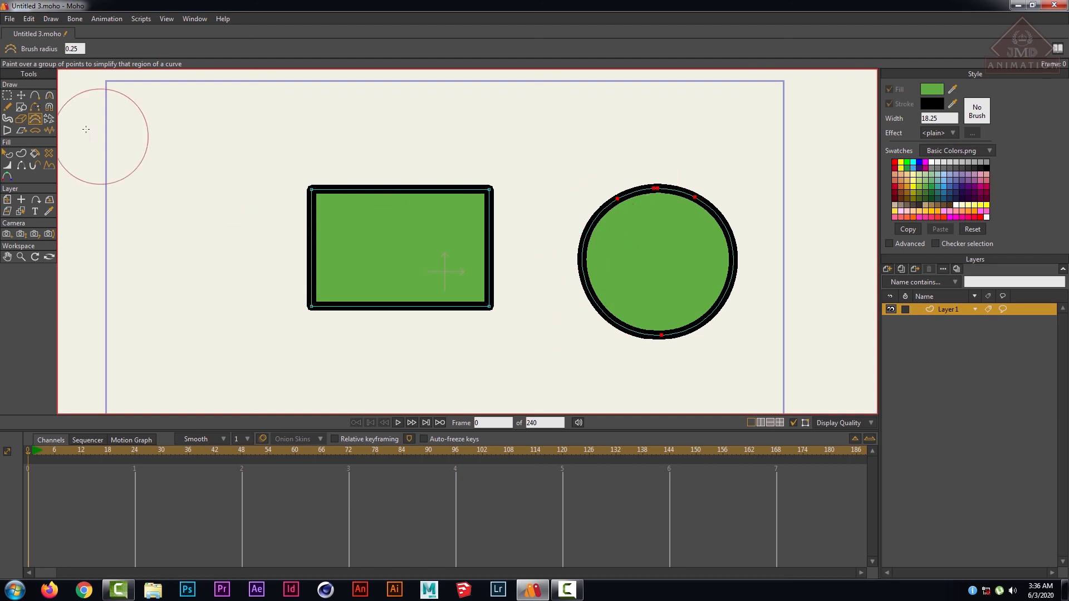
- Draw a long wavy freehand stroke above both shapes and try the Point Reduction brush along it
click(9, 107)
drag(190, 191, 737, 99)
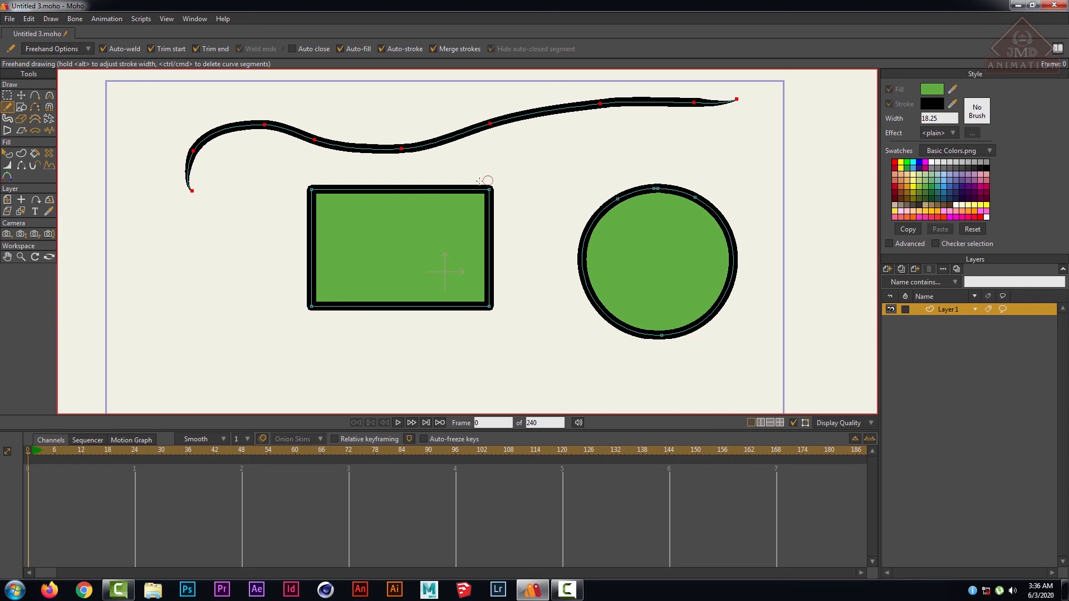
click(35, 119)
mouse_move(181, 191)
mouse_down()
mouse_move(183, 167)
mouse_move(203, 146)
mouse_move(254, 129)
mouse_move(381, 149)
mouse_move(468, 142)
mouse_move(563, 114)
mouse_move(756, 100)
mouse_move(399, 145)
mouse_move(423, 125)
mouse_up()
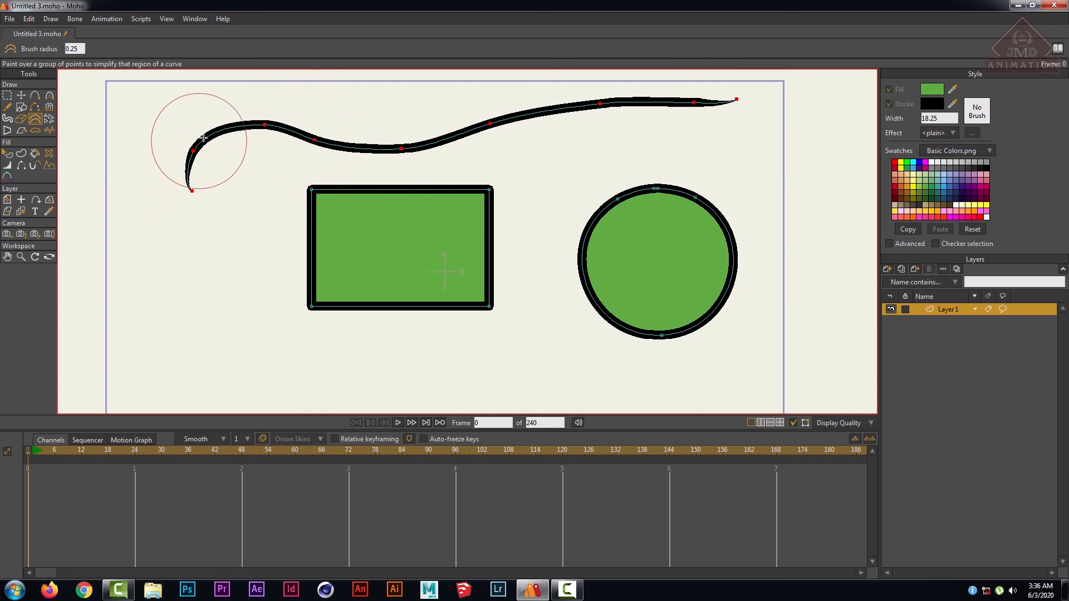
- Remove the freehand stroke above the shapes and undo the circle's point reduction
click(7, 97)
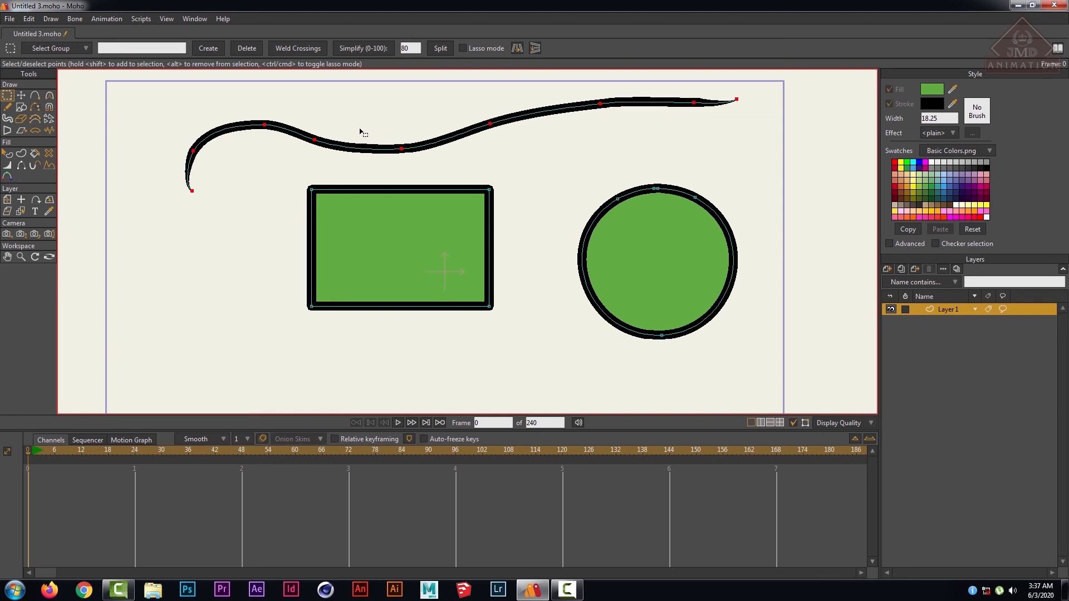
key(Delete)
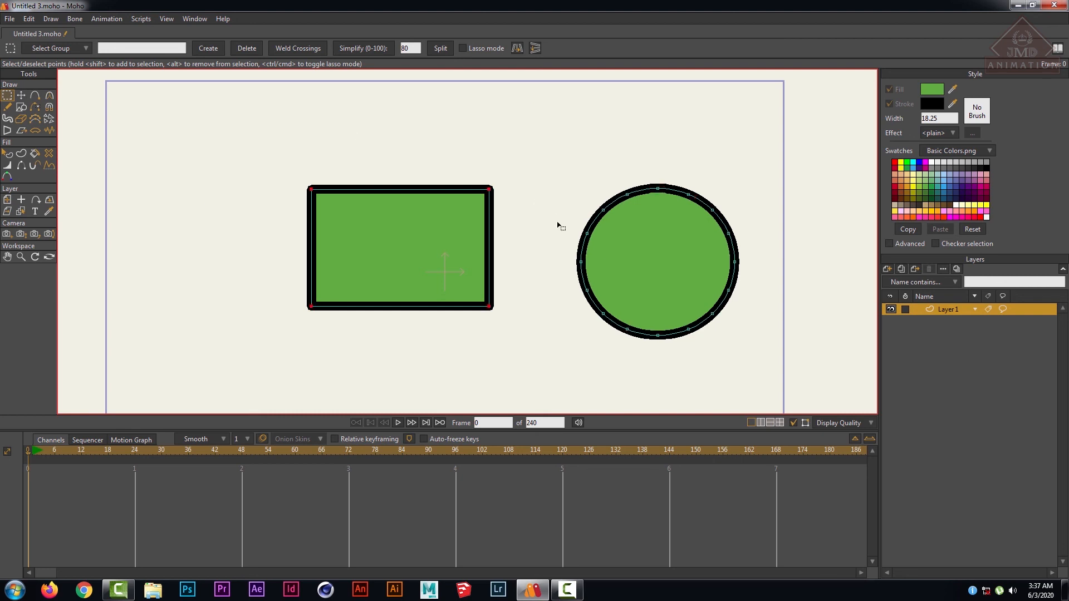
- Reduce the points along the circle's upper and left outline with the Point Reduction brush
click(32, 119)
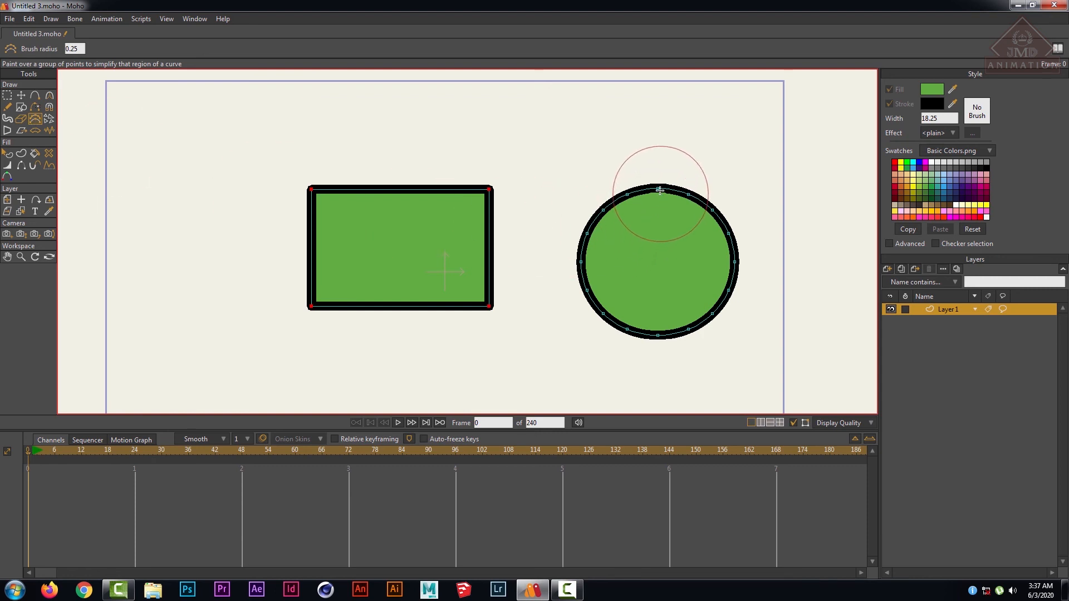
mouse_move(660, 190)
mouse_down()
mouse_move(597, 215)
mouse_move(578, 238)
mouse_move(578, 264)
mouse_move(578, 239)
mouse_move(606, 204)
mouse_move(640, 190)
mouse_up()
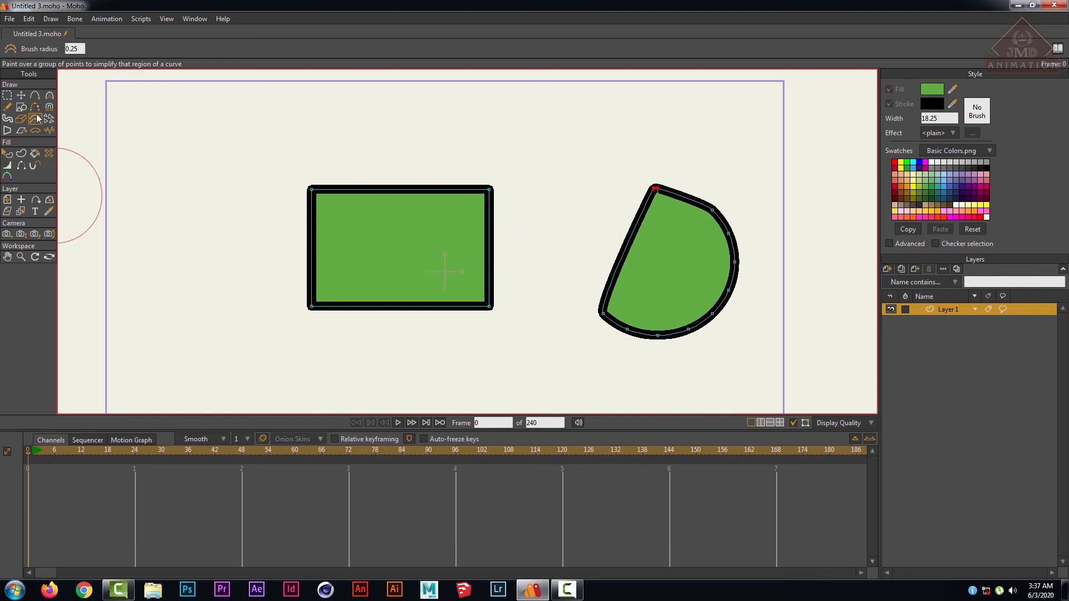
- Deselect all points and enlarge the Point Reduction brush radius to 0.6933
click(6, 96)
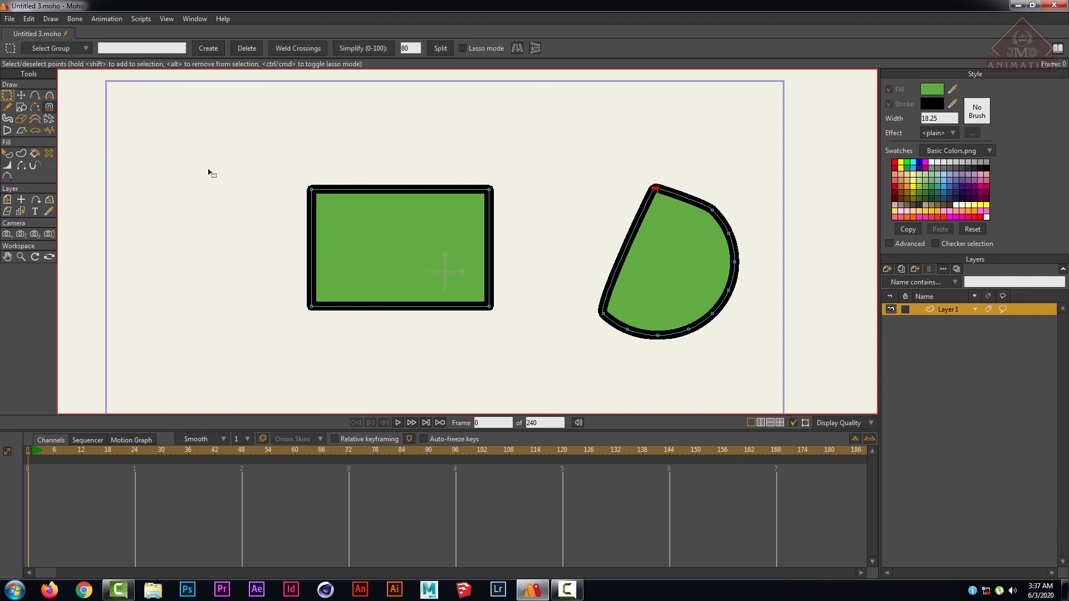
scroll(268, 193, down, 4)
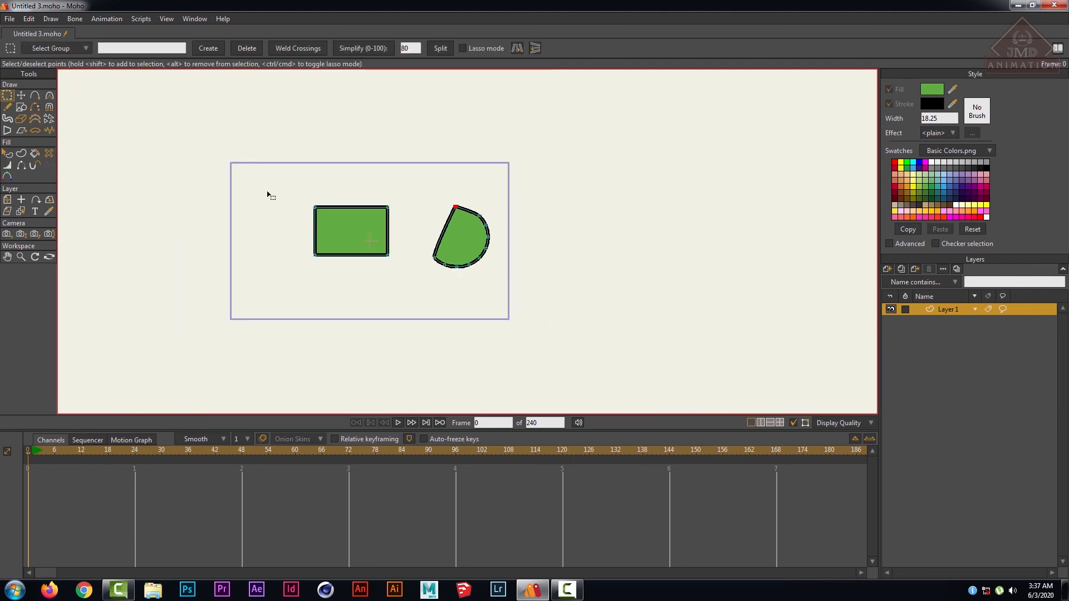
click(34, 119)
mouse_move(390, 235)
mouse_down()
mouse_move(414, 237)
mouse_move(415, 224)
mouse_move(556, 241)
mouse_up()
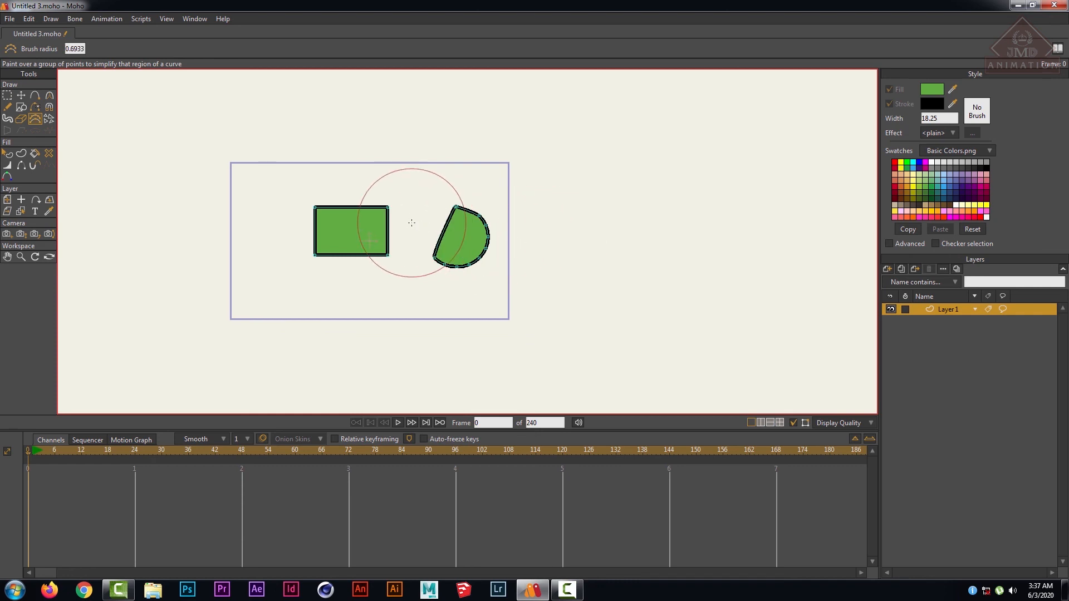
- Try the enlarged Point Reduction brush over the rectangle and the gap between the shapes, and shrink its radius to 0.1167
mouse_move(418, 215)
mouse_down()
mouse_move(367, 222)
mouse_move(374, 213)
mouse_up()
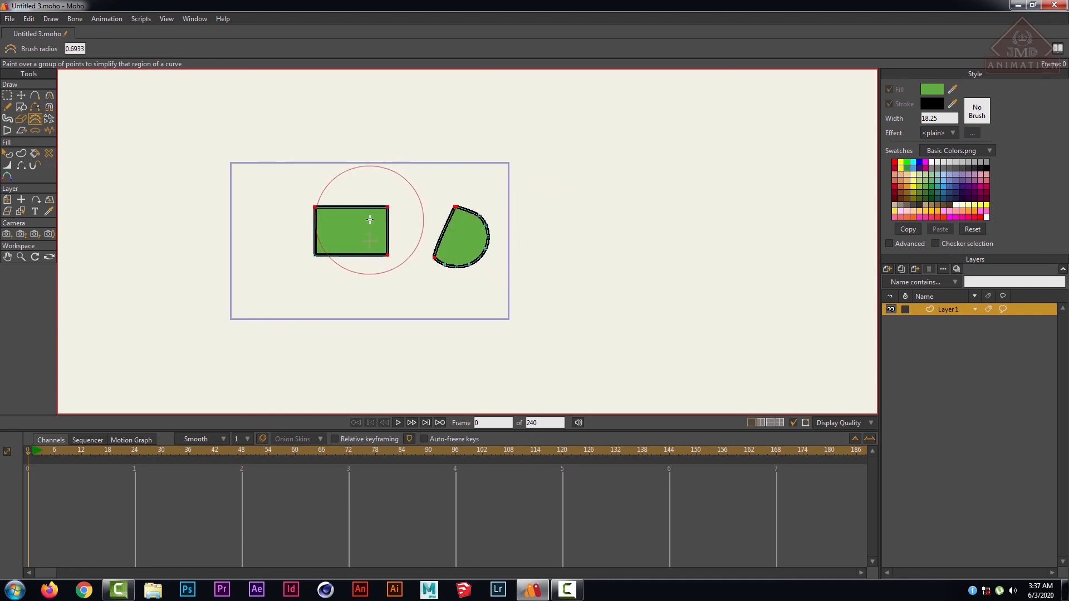
click(374, 212)
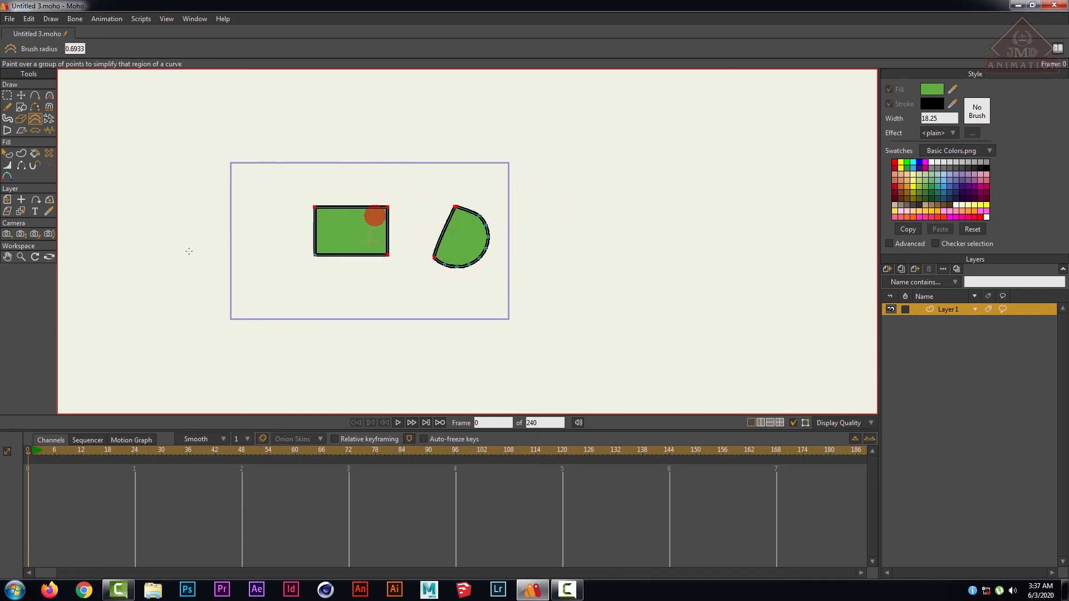
drag(182, 254, 182, 254)
scroll(344, 280, up, 4)
mouse_move(421, 262)
mouse_down()
mouse_move(423, 314)
mouse_move(444, 300)
mouse_up()
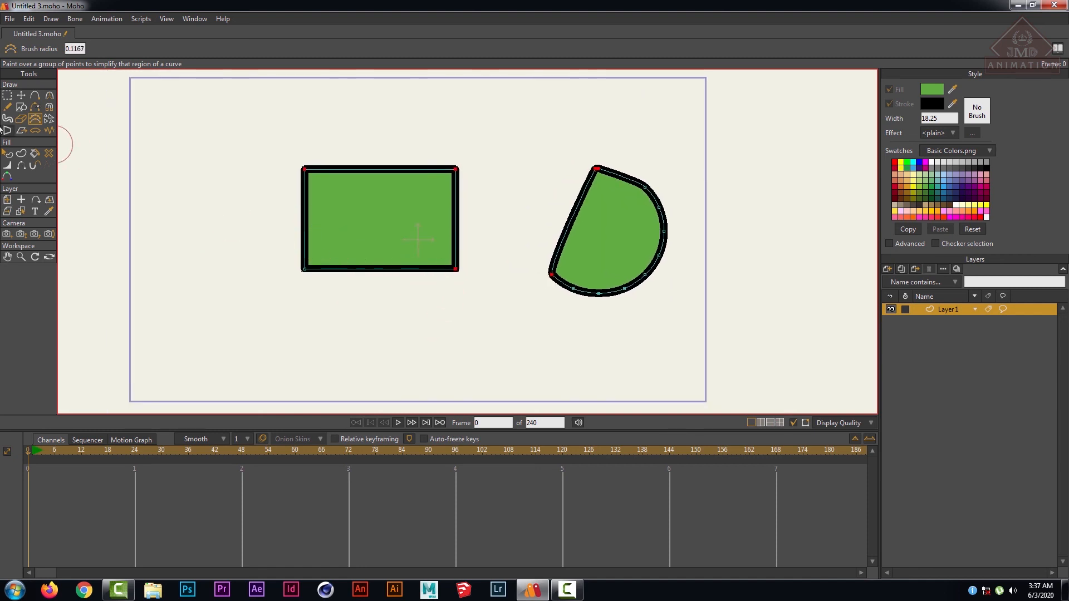
- Round the rectangle's upper-right and lower-left corners to a curvature of 0.30 and its upper-left corner to 0.1858
click(8, 97)
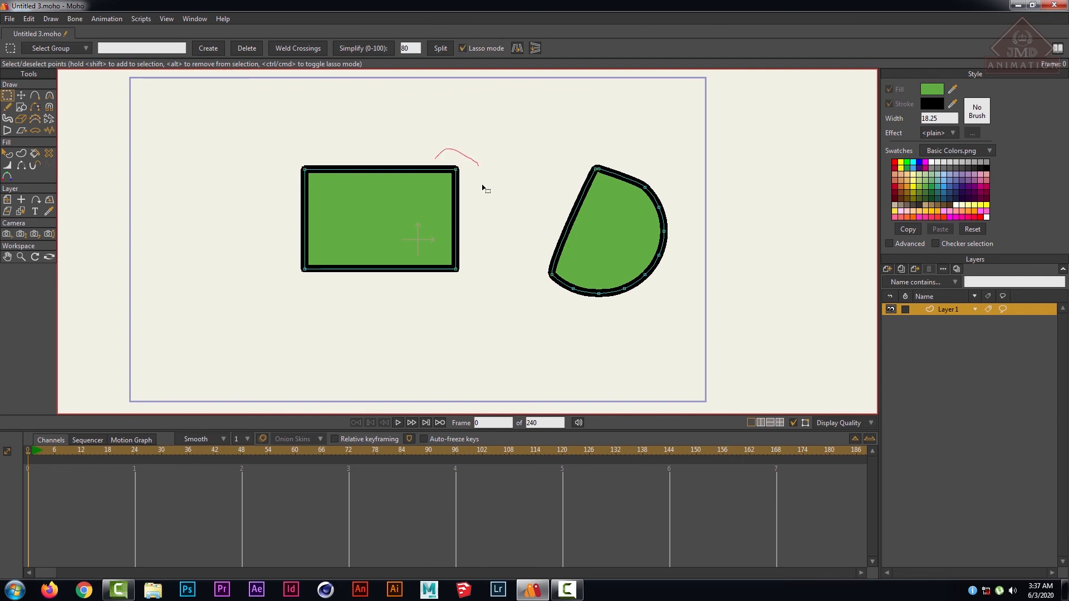
drag(437, 153, 438, 154)
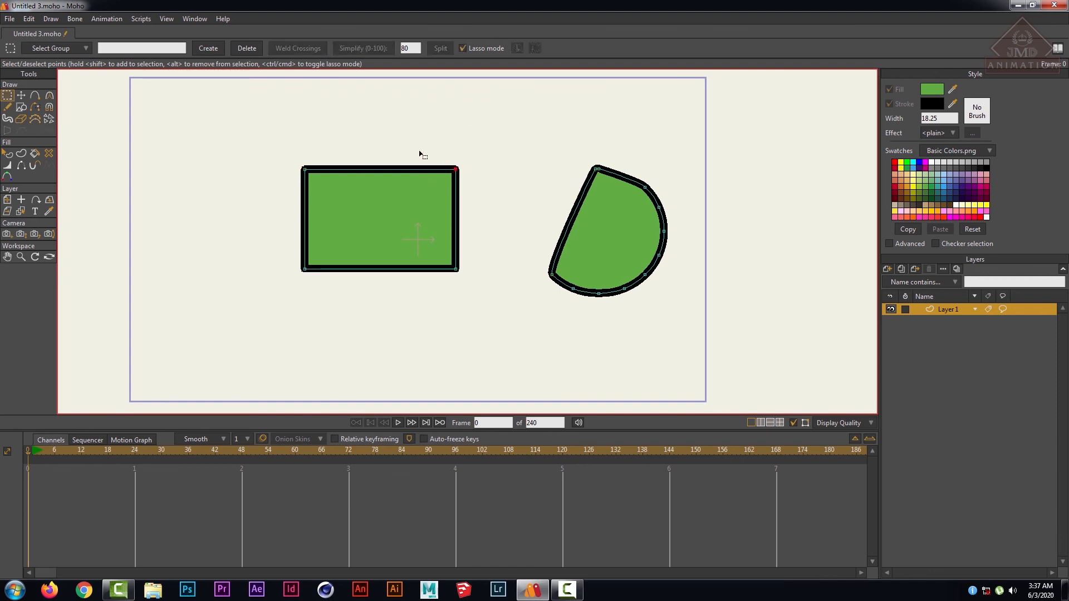
click(49, 96)
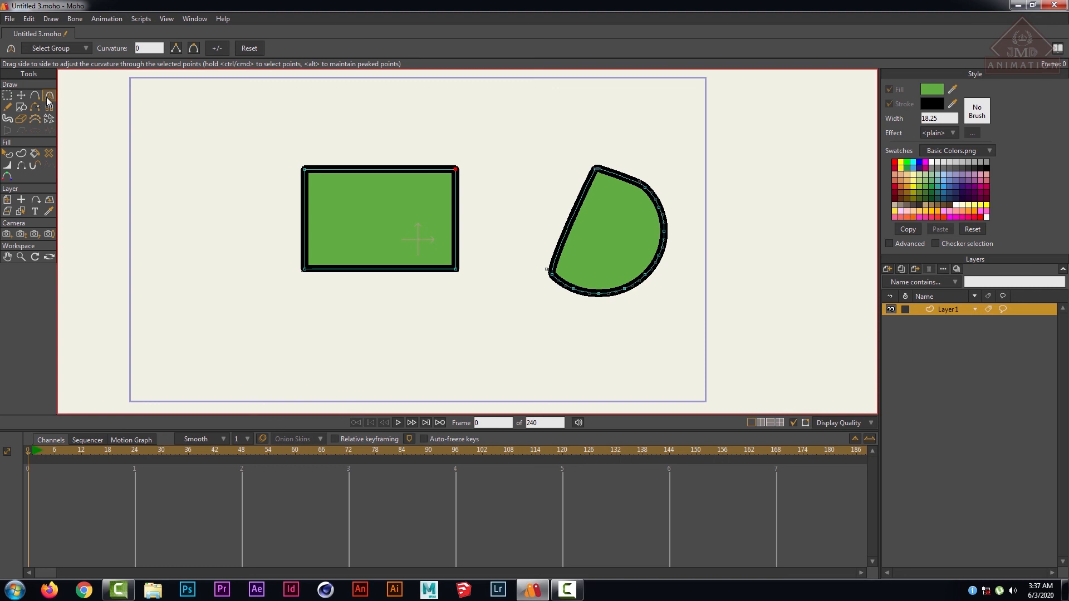
click(192, 49)
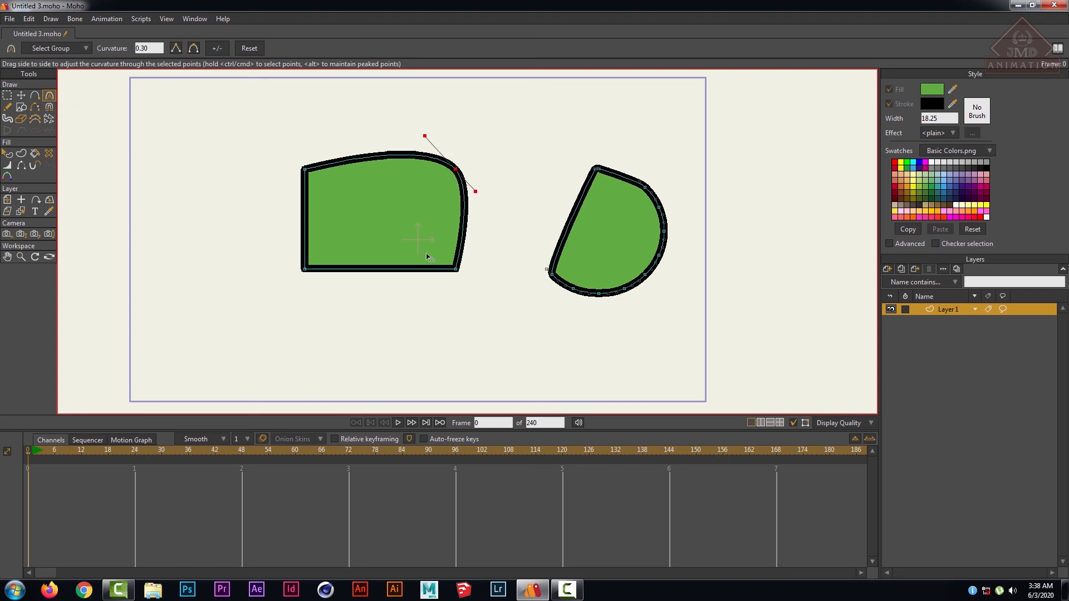
drag(299, 269, 533, 434)
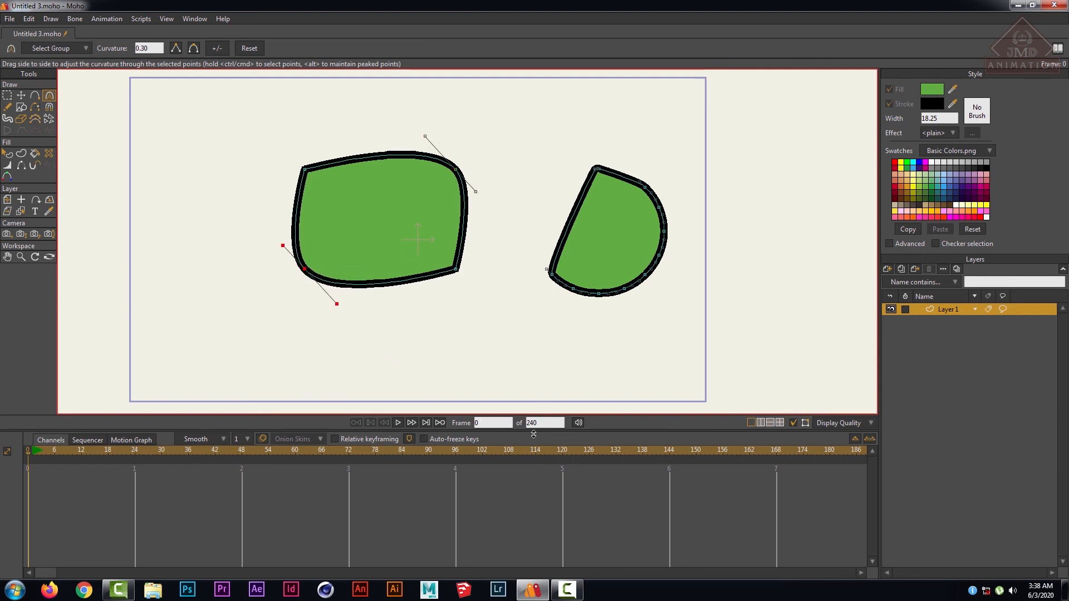
drag(316, 152, 361, 152)
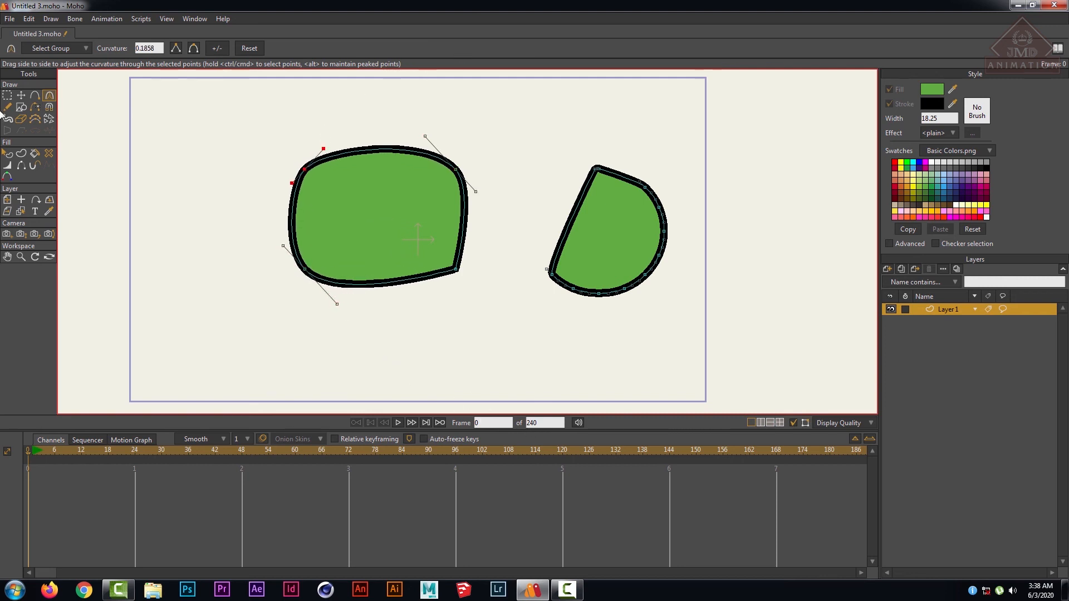
- Select all points of the rounded rectangle and split its segments to add a point within each side
click(7, 96)
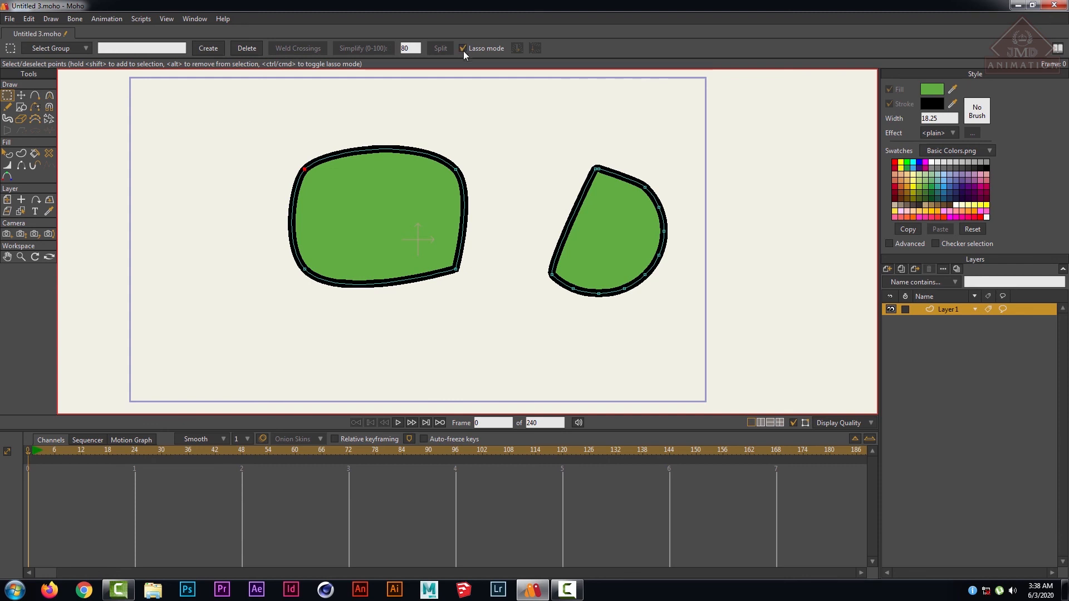
click(391, 201)
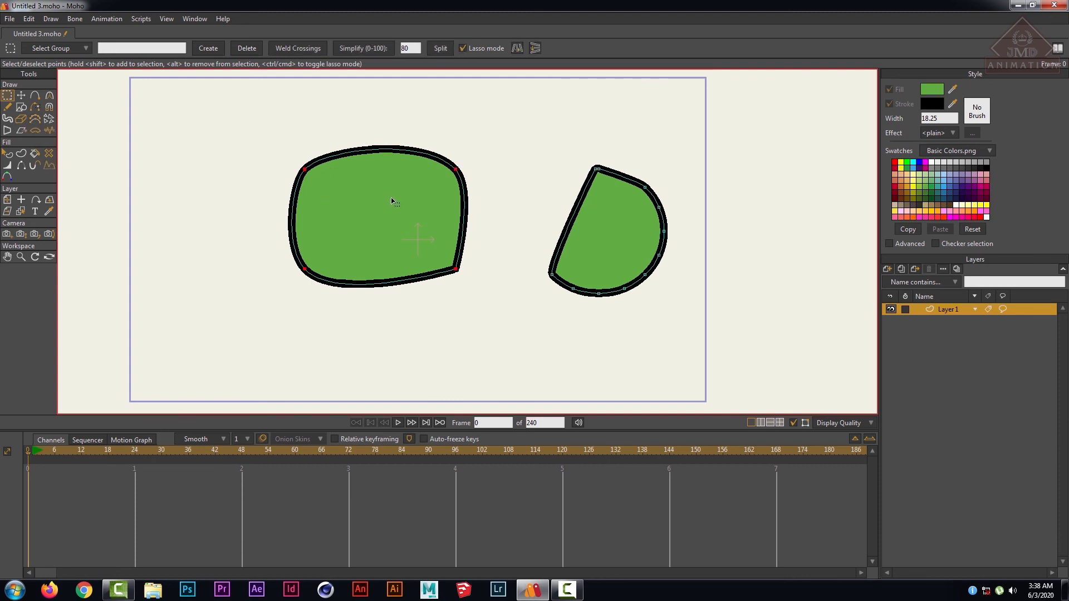
click(440, 49)
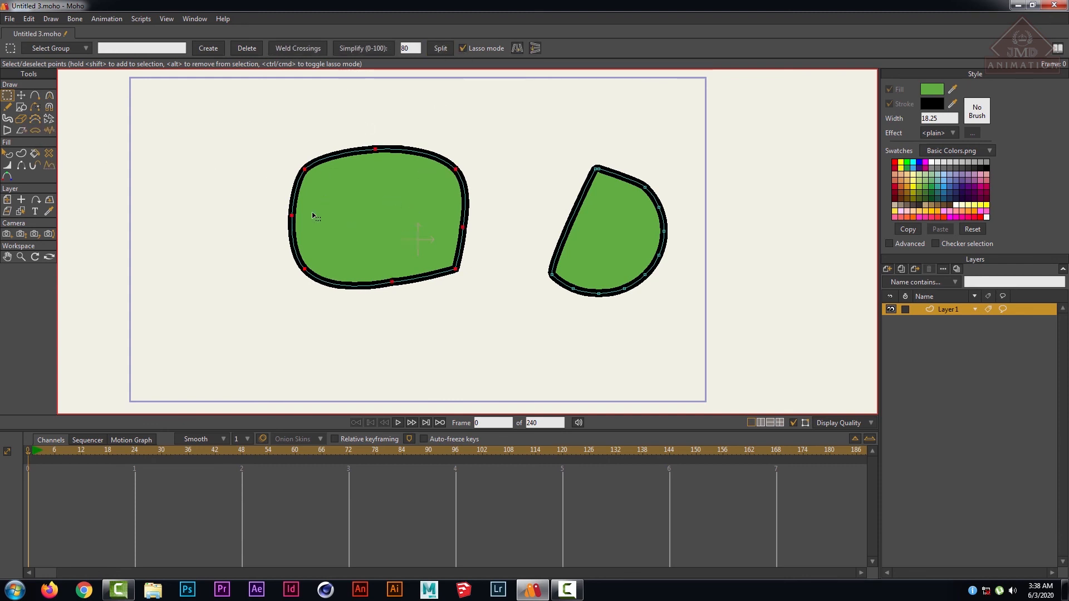
- Try the Point Reduction brush along the rounded rectangle's left and lower outline, and clear the point selection
click(33, 119)
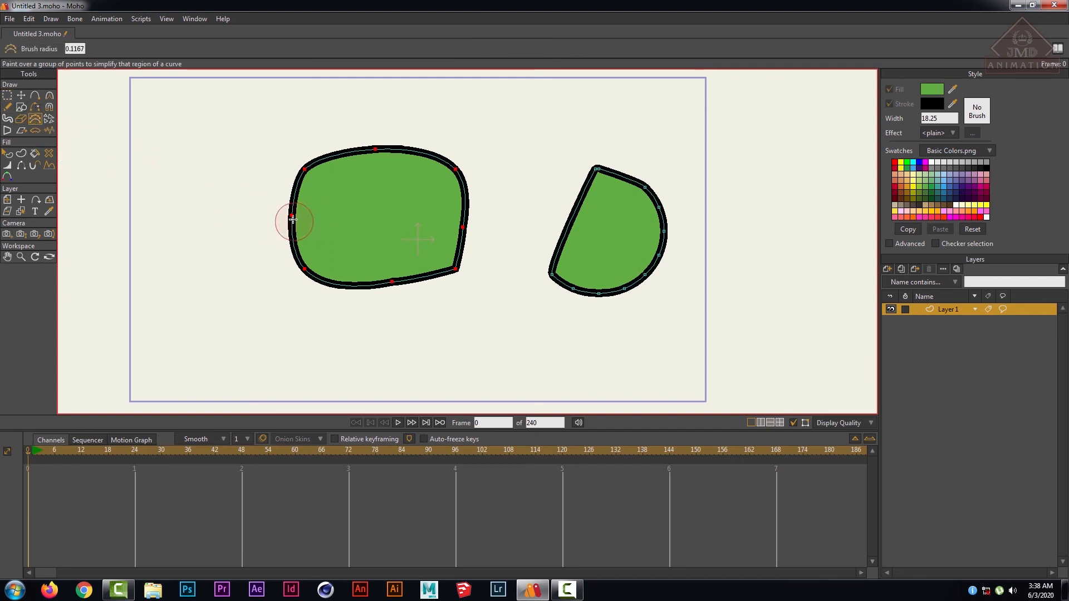
mouse_move(293, 220)
mouse_down()
mouse_move(294, 178)
mouse_move(325, 156)
mouse_move(411, 151)
mouse_move(441, 162)
mouse_move(463, 200)
mouse_move(457, 255)
mouse_move(434, 274)
mouse_move(382, 285)
mouse_move(332, 289)
mouse_move(299, 261)
mouse_move(284, 189)
mouse_move(305, 249)
mouse_move(345, 296)
mouse_move(419, 288)
mouse_move(457, 260)
mouse_move(478, 177)
mouse_move(465, 159)
mouse_move(372, 139)
mouse_move(293, 155)
mouse_move(267, 222)
mouse_move(287, 256)
mouse_move(376, 305)
mouse_move(446, 278)
mouse_move(468, 224)
mouse_move(462, 174)
mouse_move(385, 144)
mouse_move(324, 156)
mouse_move(284, 234)
mouse_move(345, 284)
mouse_up()
click(8, 96)
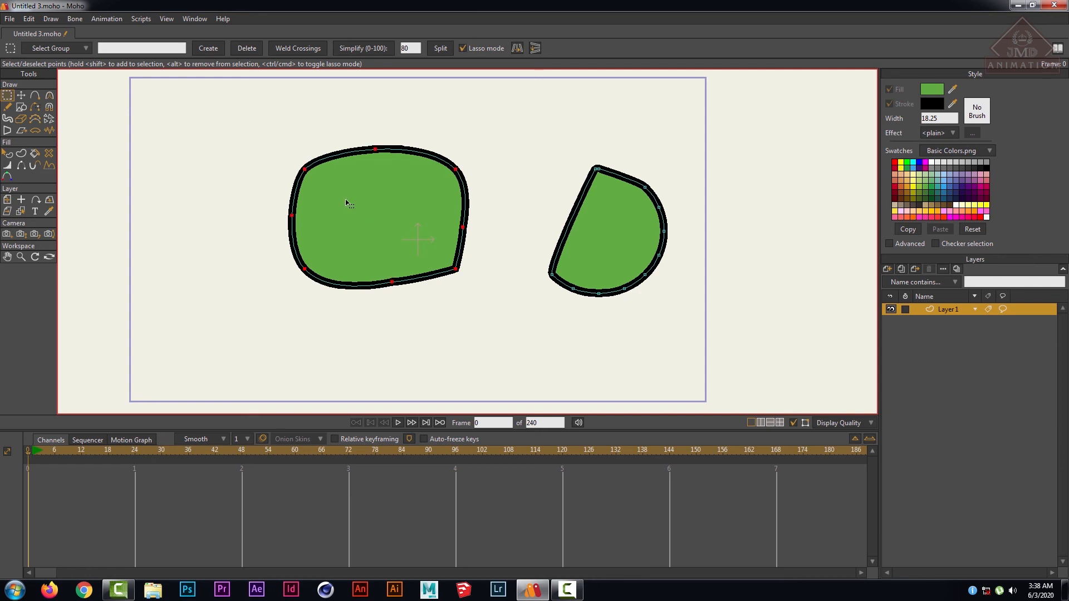
mouse_move(347, 203)
mouse_down()
mouse_move(433, 173)
mouse_move(426, 202)
mouse_move(449, 186)
mouse_up()
- Select the rounded rectangle with the Transform Points tool, nudge it slightly upward and rotate it clockwise
click(20, 95)
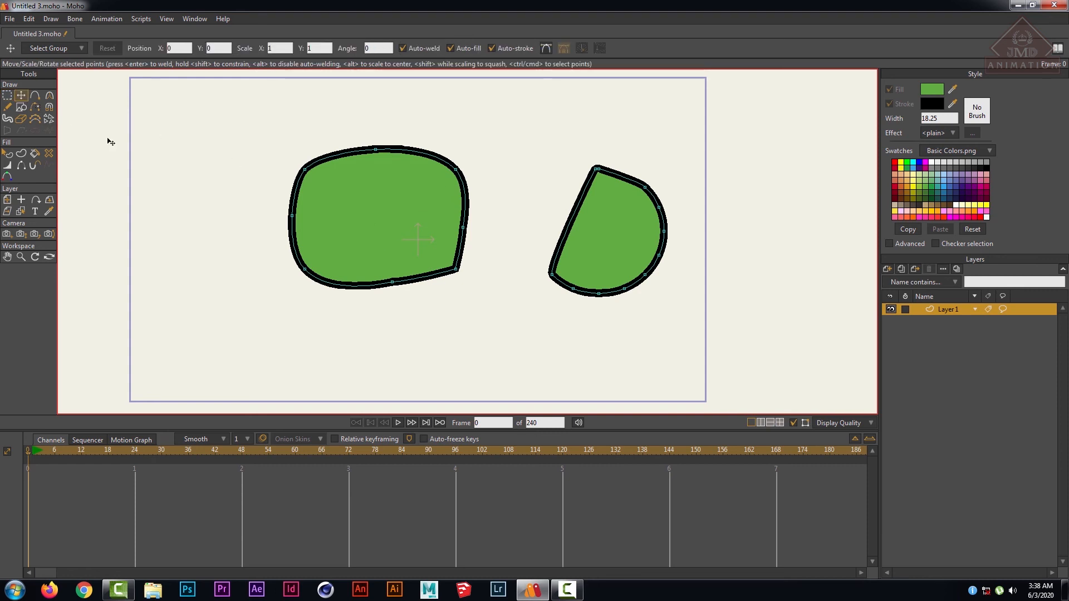
click(397, 221)
click(379, 199)
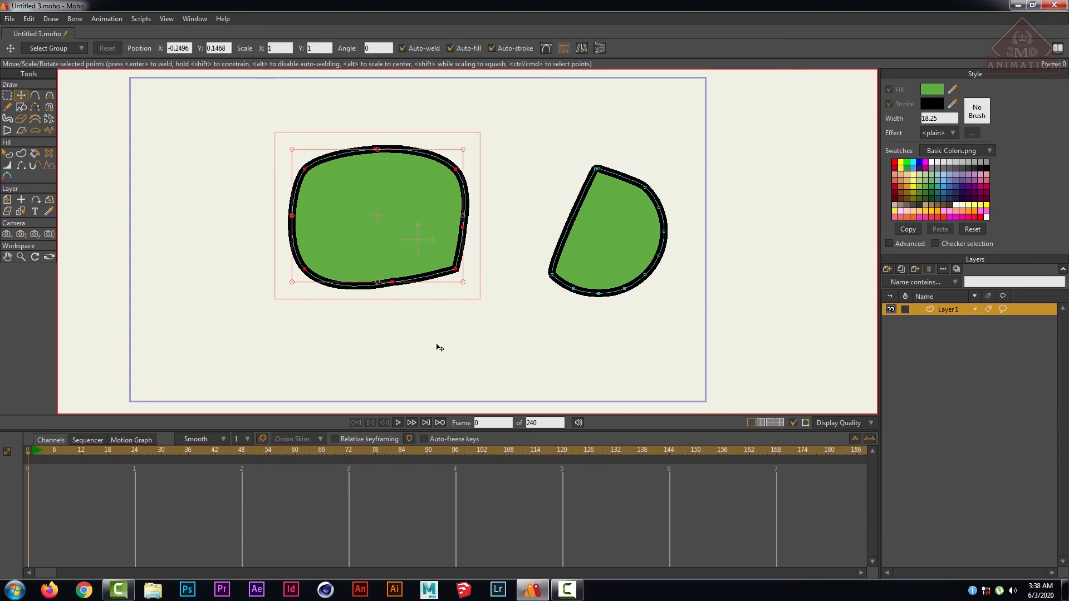
drag(413, 211, 413, 210)
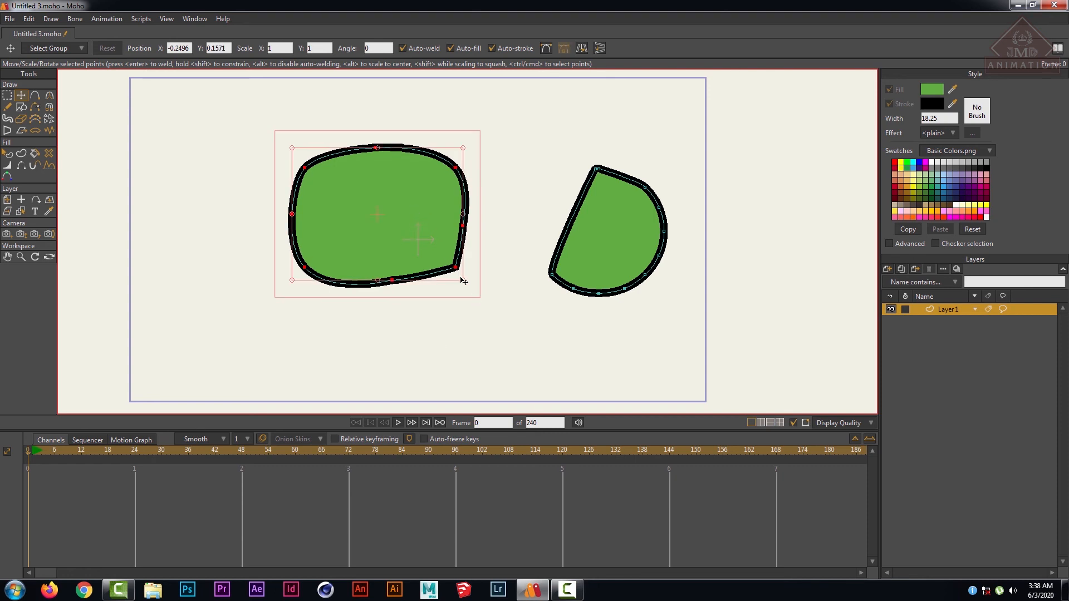
drag(462, 283, 263, 246)
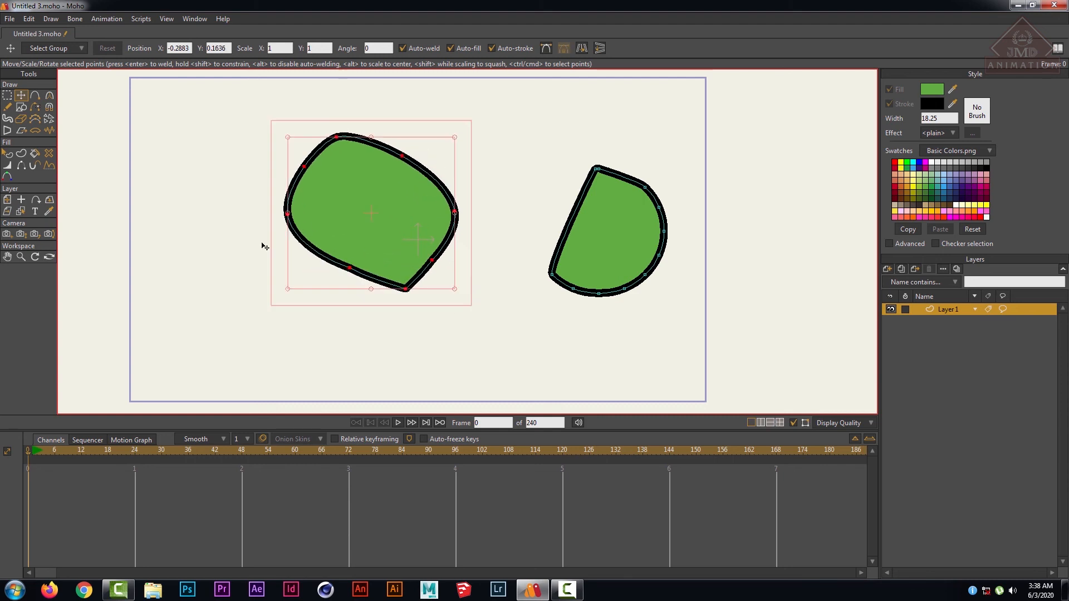
click(37, 97)
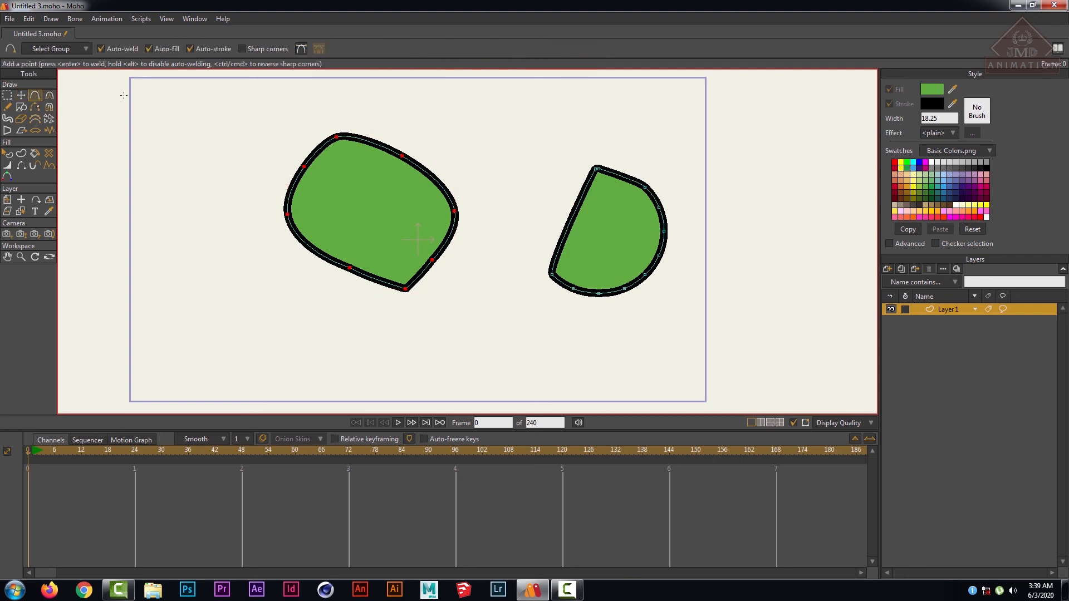
click(50, 95)
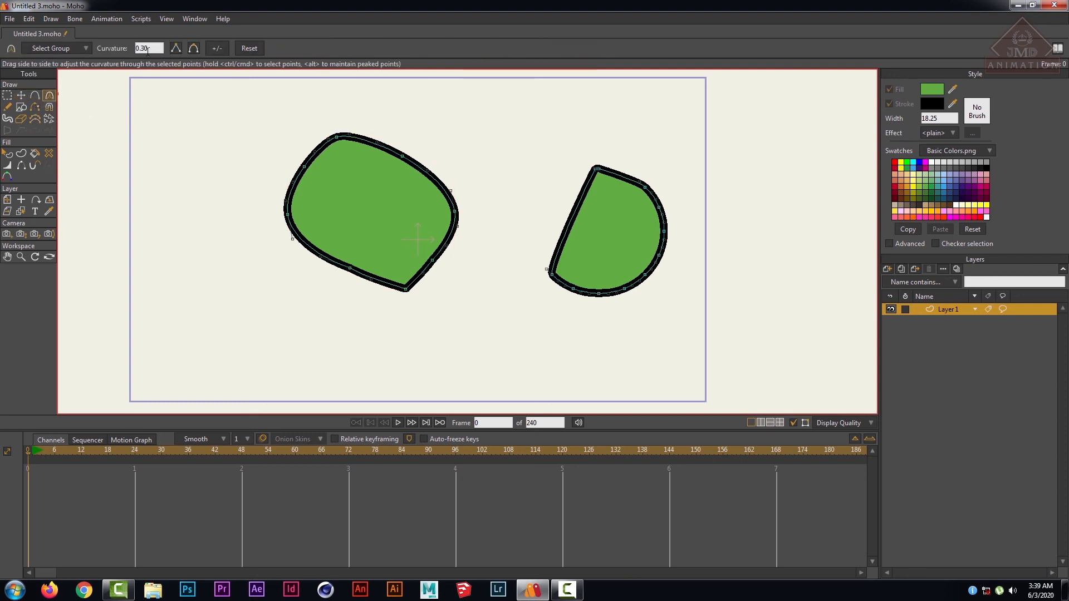
click(7, 96)
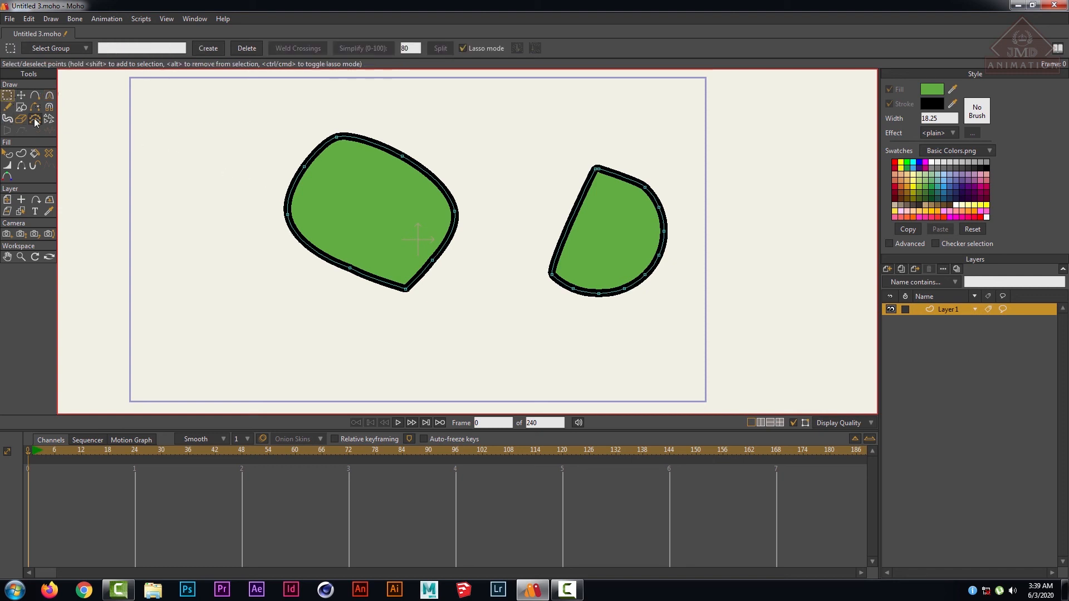
- Select the rounded rectangle's shape and thicken its stroke at the uppermost point with the Line Width tool
click(6, 155)
click(342, 200)
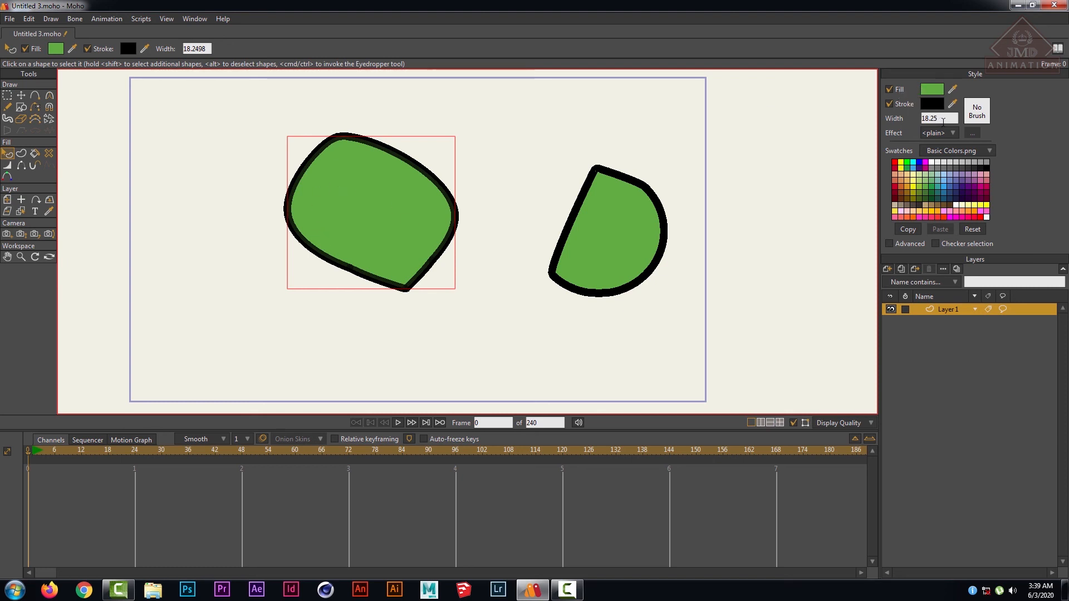
click(943, 121)
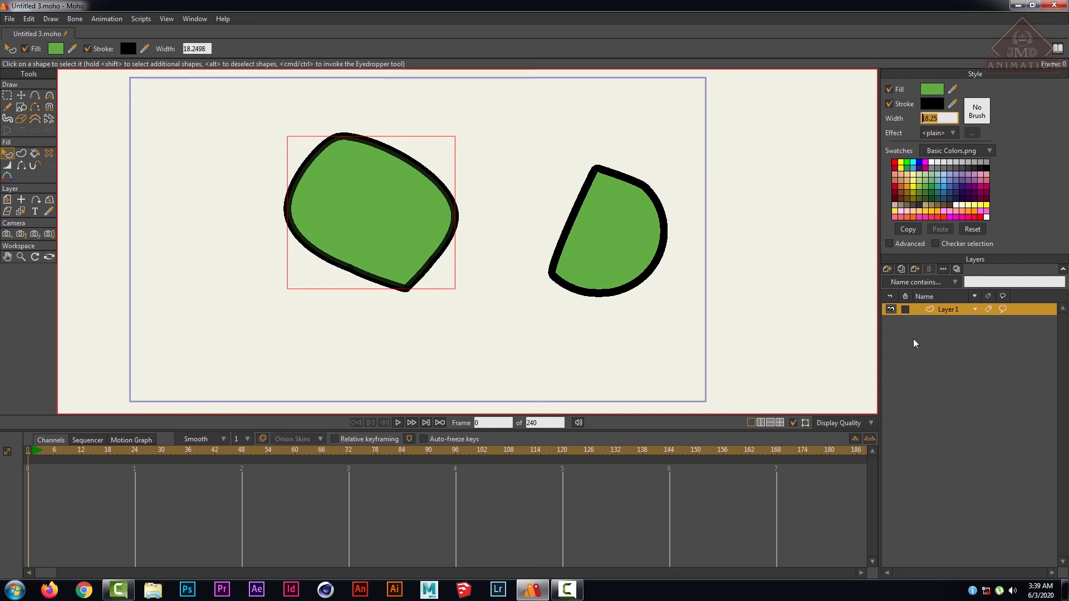
click(9, 167)
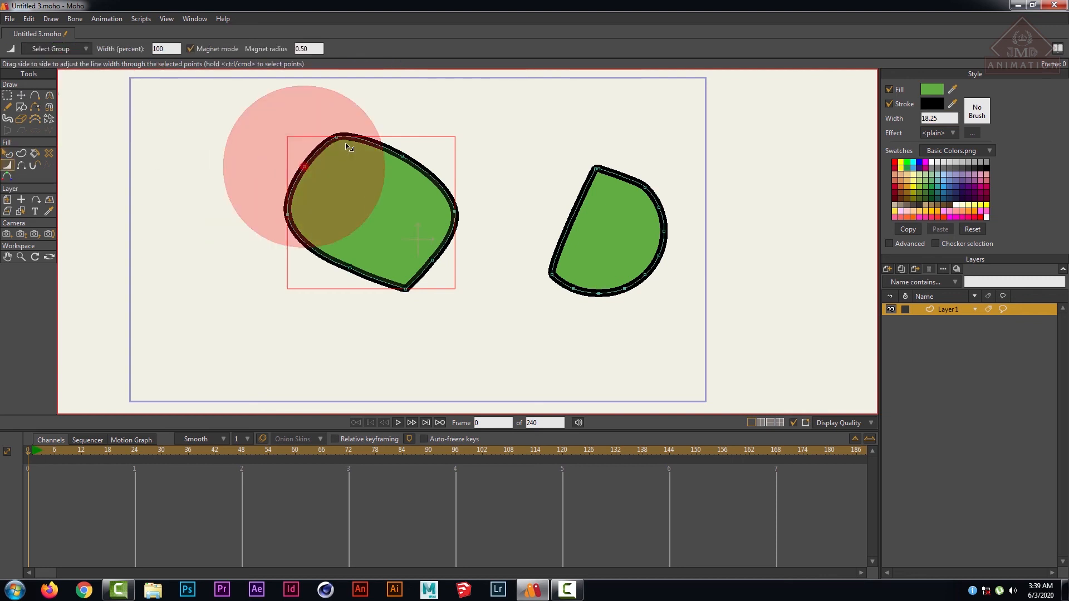
mouse_move(334, 140)
mouse_down()
mouse_move(356, 229)
mouse_move(434, 318)
mouse_move(466, 289)
mouse_move(436, 288)
mouse_up()
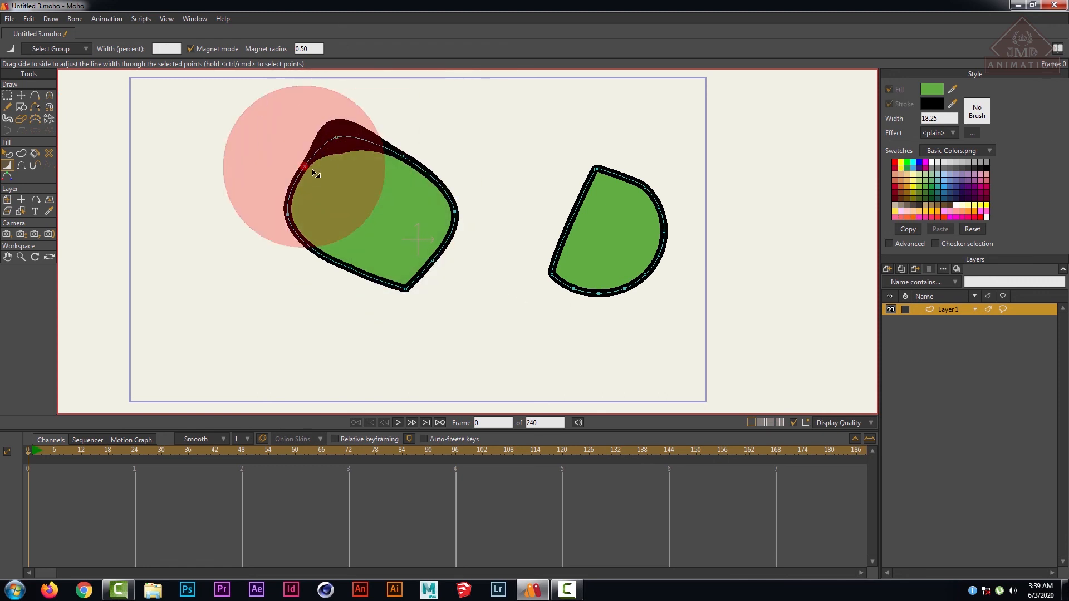
- Try the Point Reduction brush over the rounded rectangle's upper and right outline, and deselect all points
click(35, 118)
mouse_move(262, 200)
mouse_down()
mouse_move(368, 131)
mouse_move(235, 160)
mouse_move(300, 178)
mouse_move(373, 141)
mouse_move(355, 121)
mouse_move(267, 173)
mouse_move(329, 243)
mouse_move(426, 237)
mouse_up()
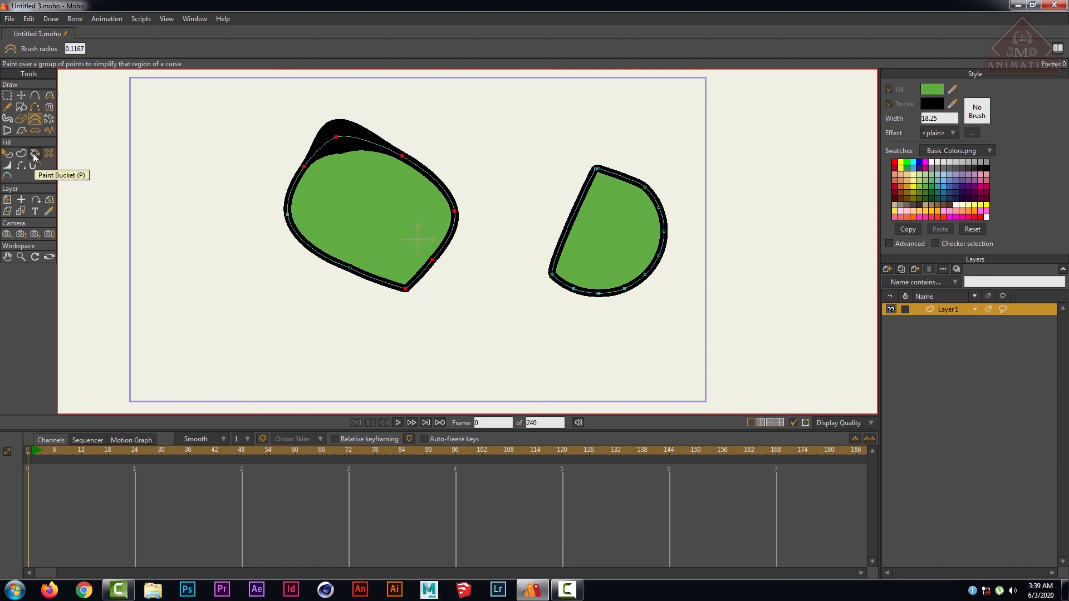
click(7, 97)
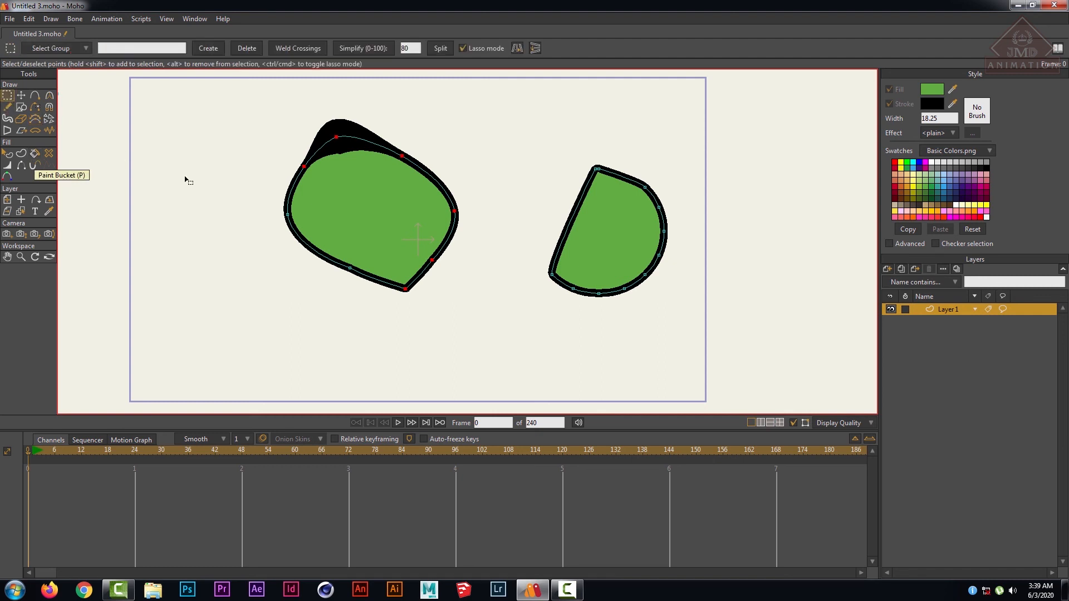
drag(212, 102, 787, 411)
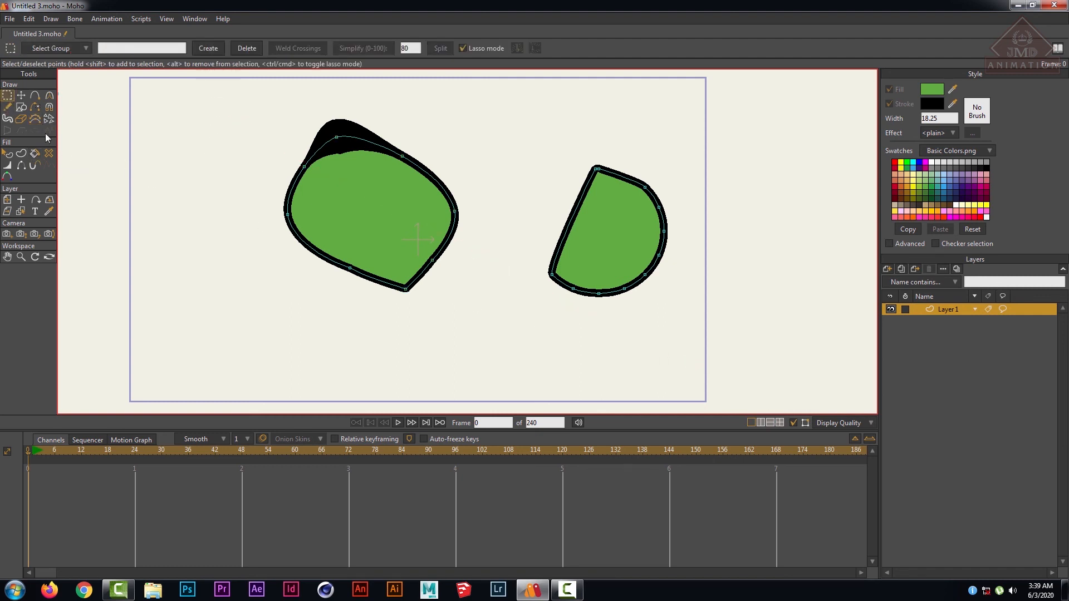
click(21, 96)
click(7, 96)
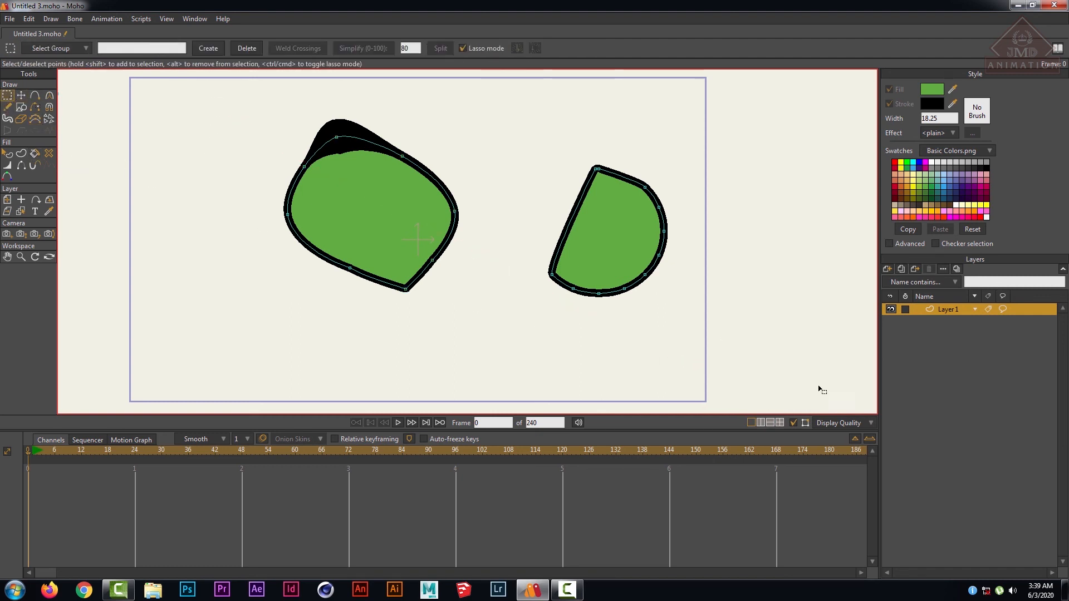